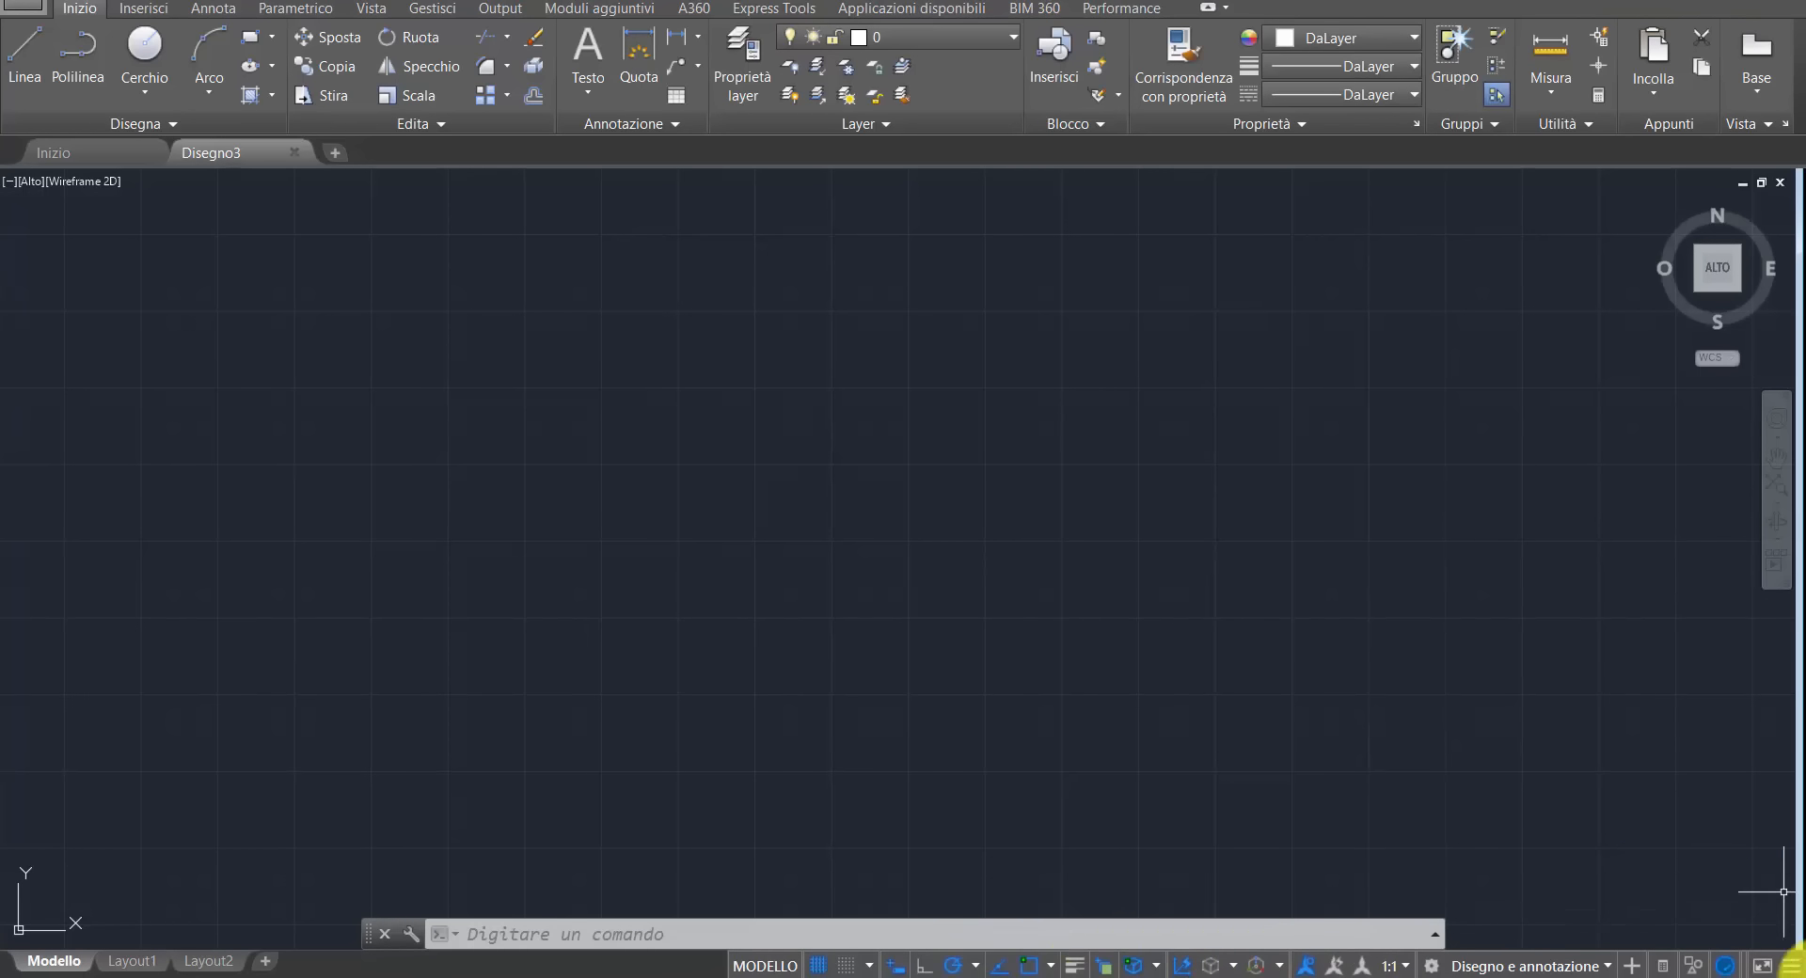
- Customize the status bar so that the snap mode (Modalità snap) control is hidden
left_click(1790, 966)
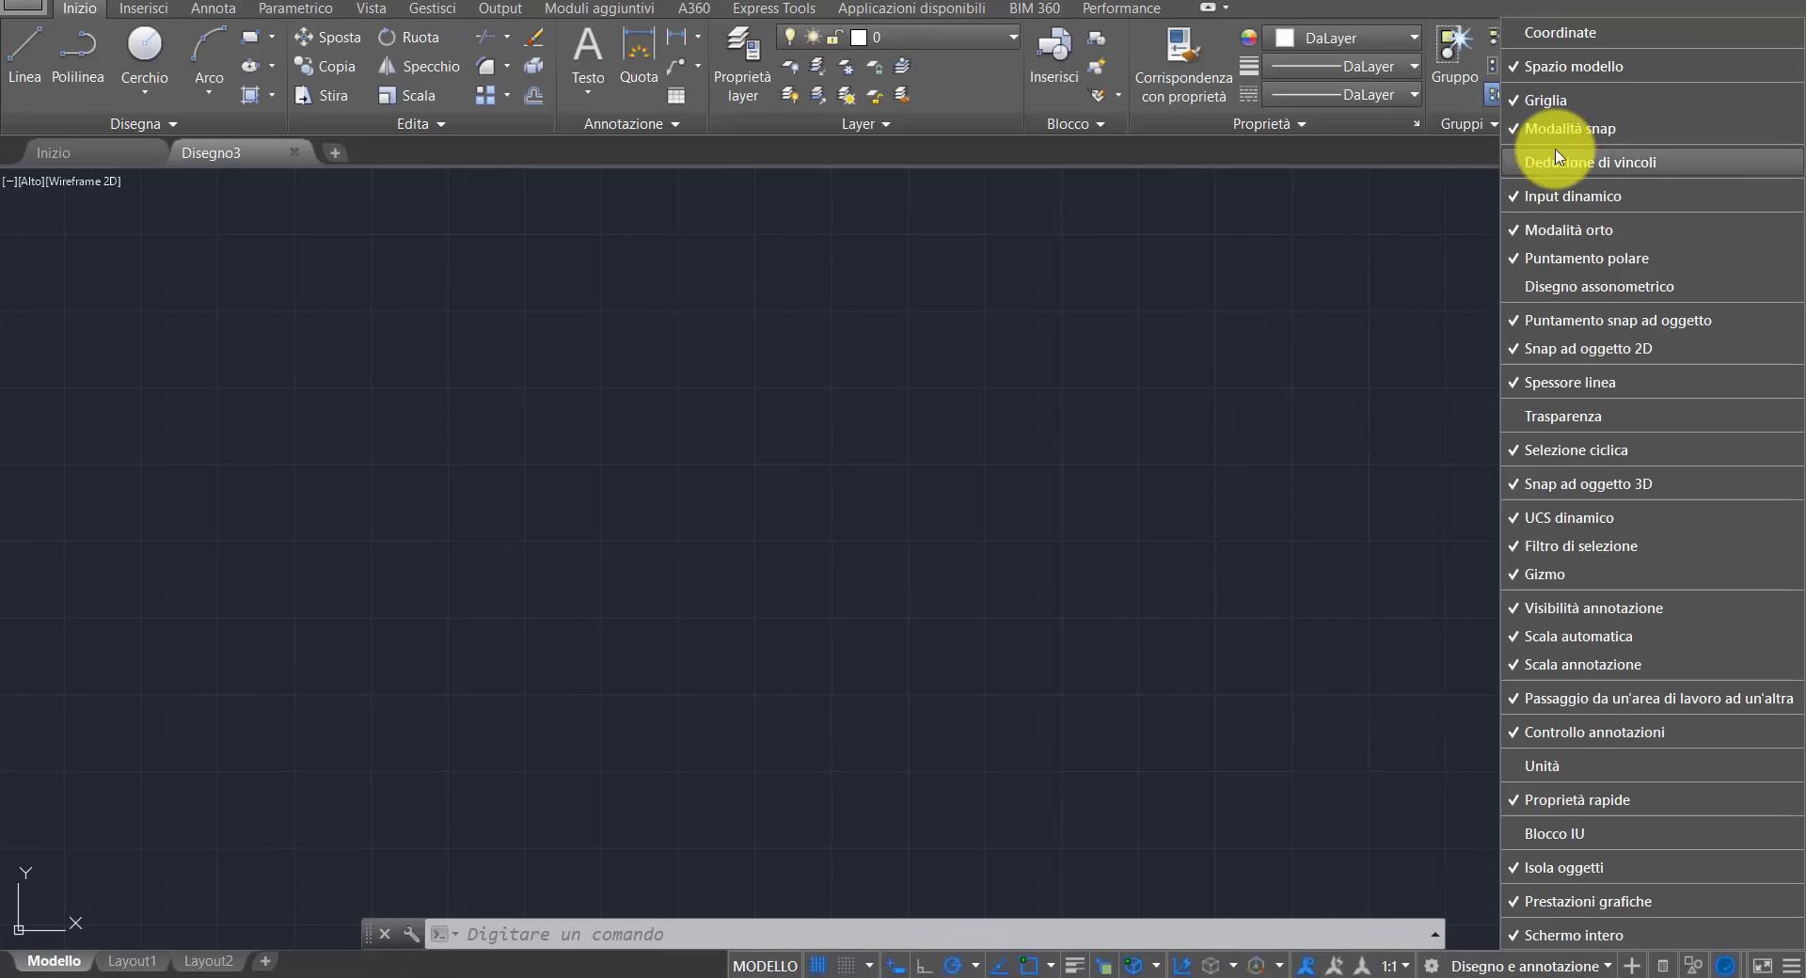
left_click(1507, 131)
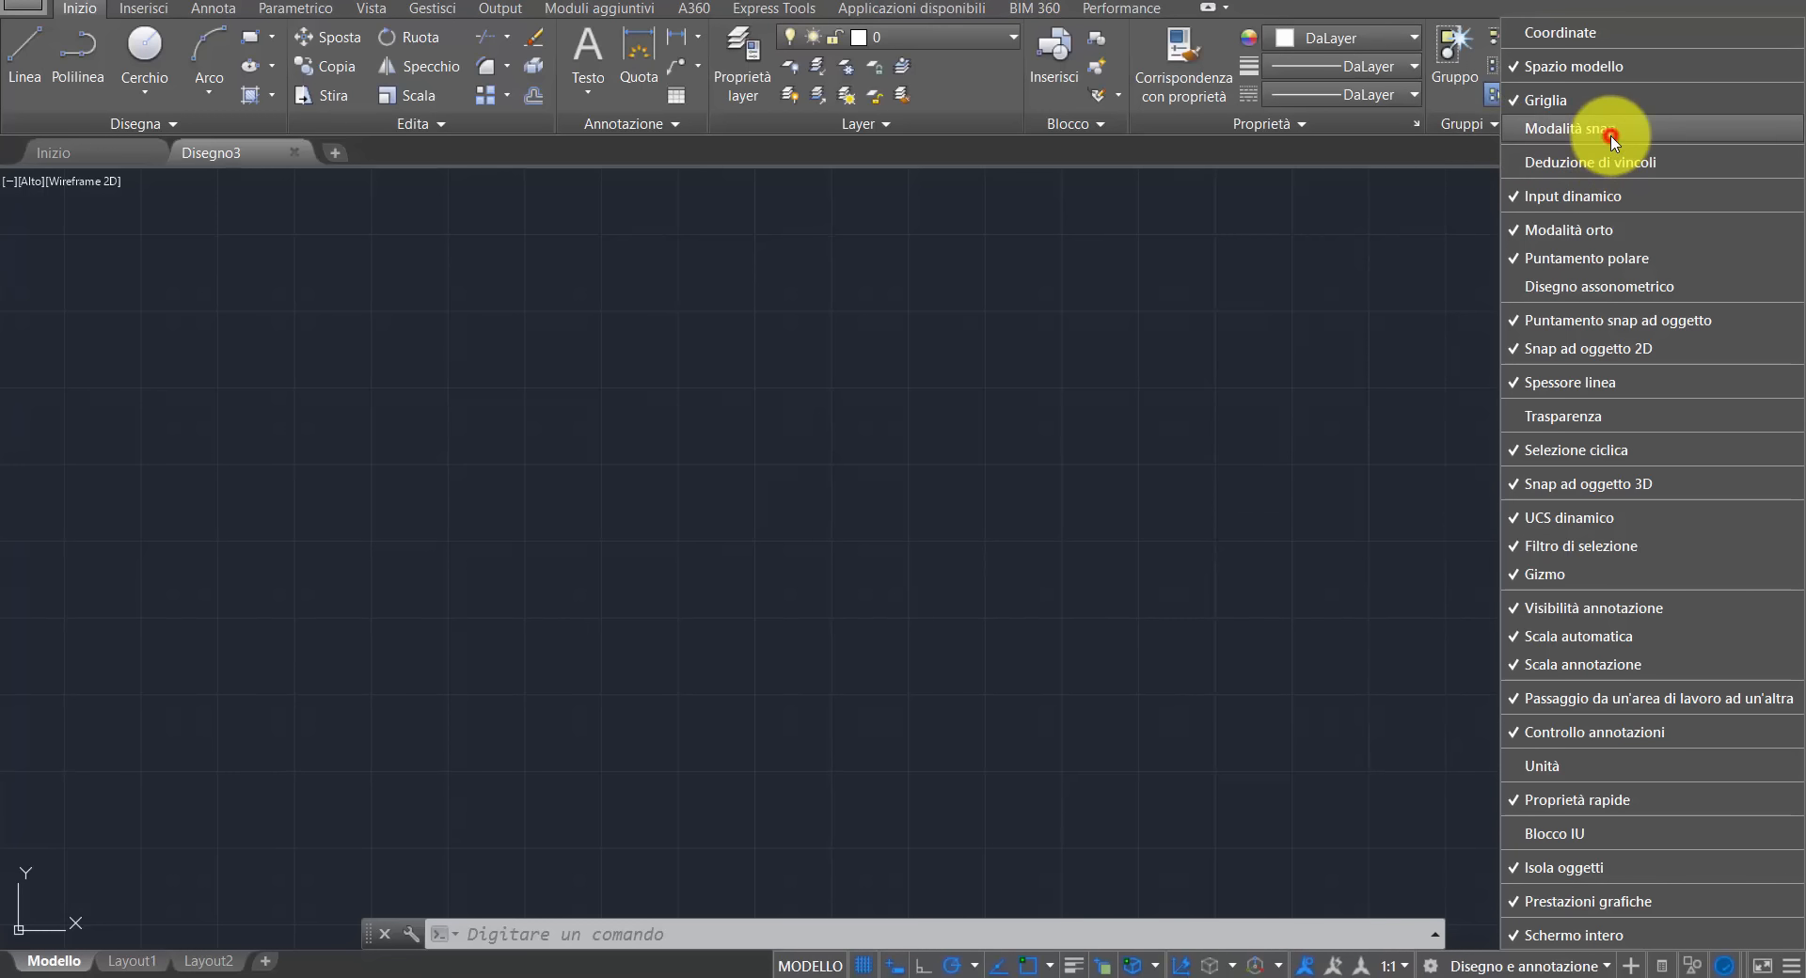
left_click(1150, 258)
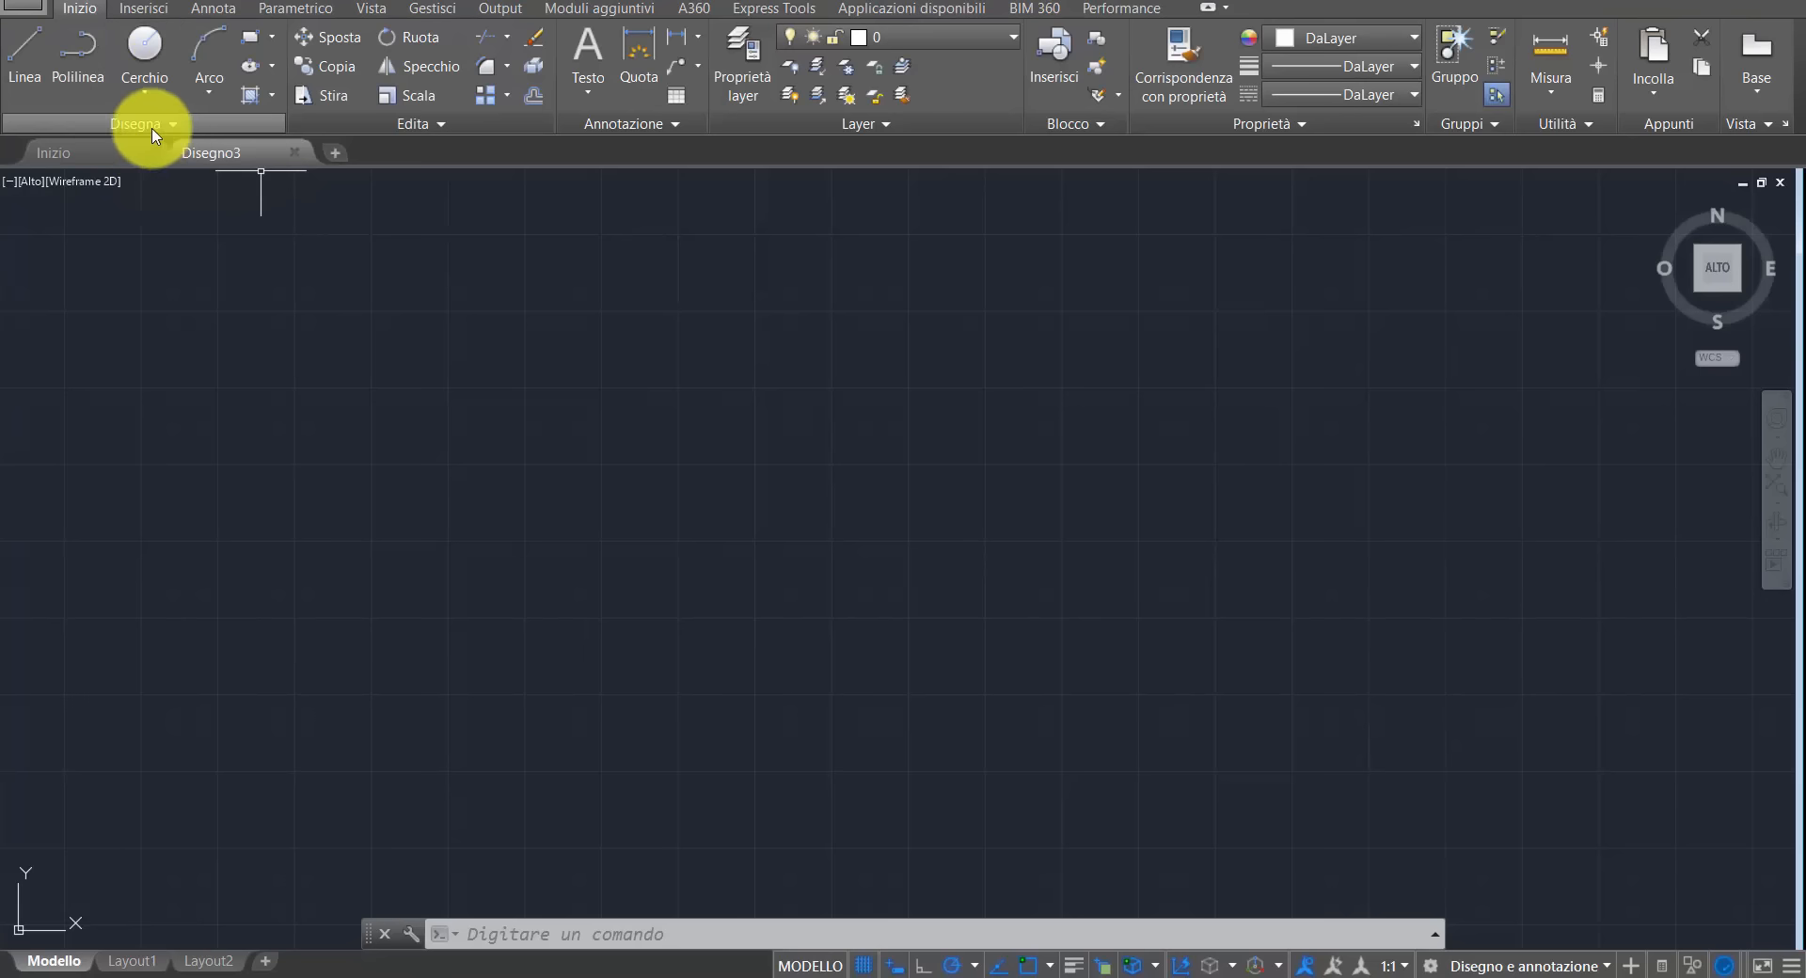
- Draw a horizontal line 10 units long in the empty model space and end the Line command
left_click(26, 63)
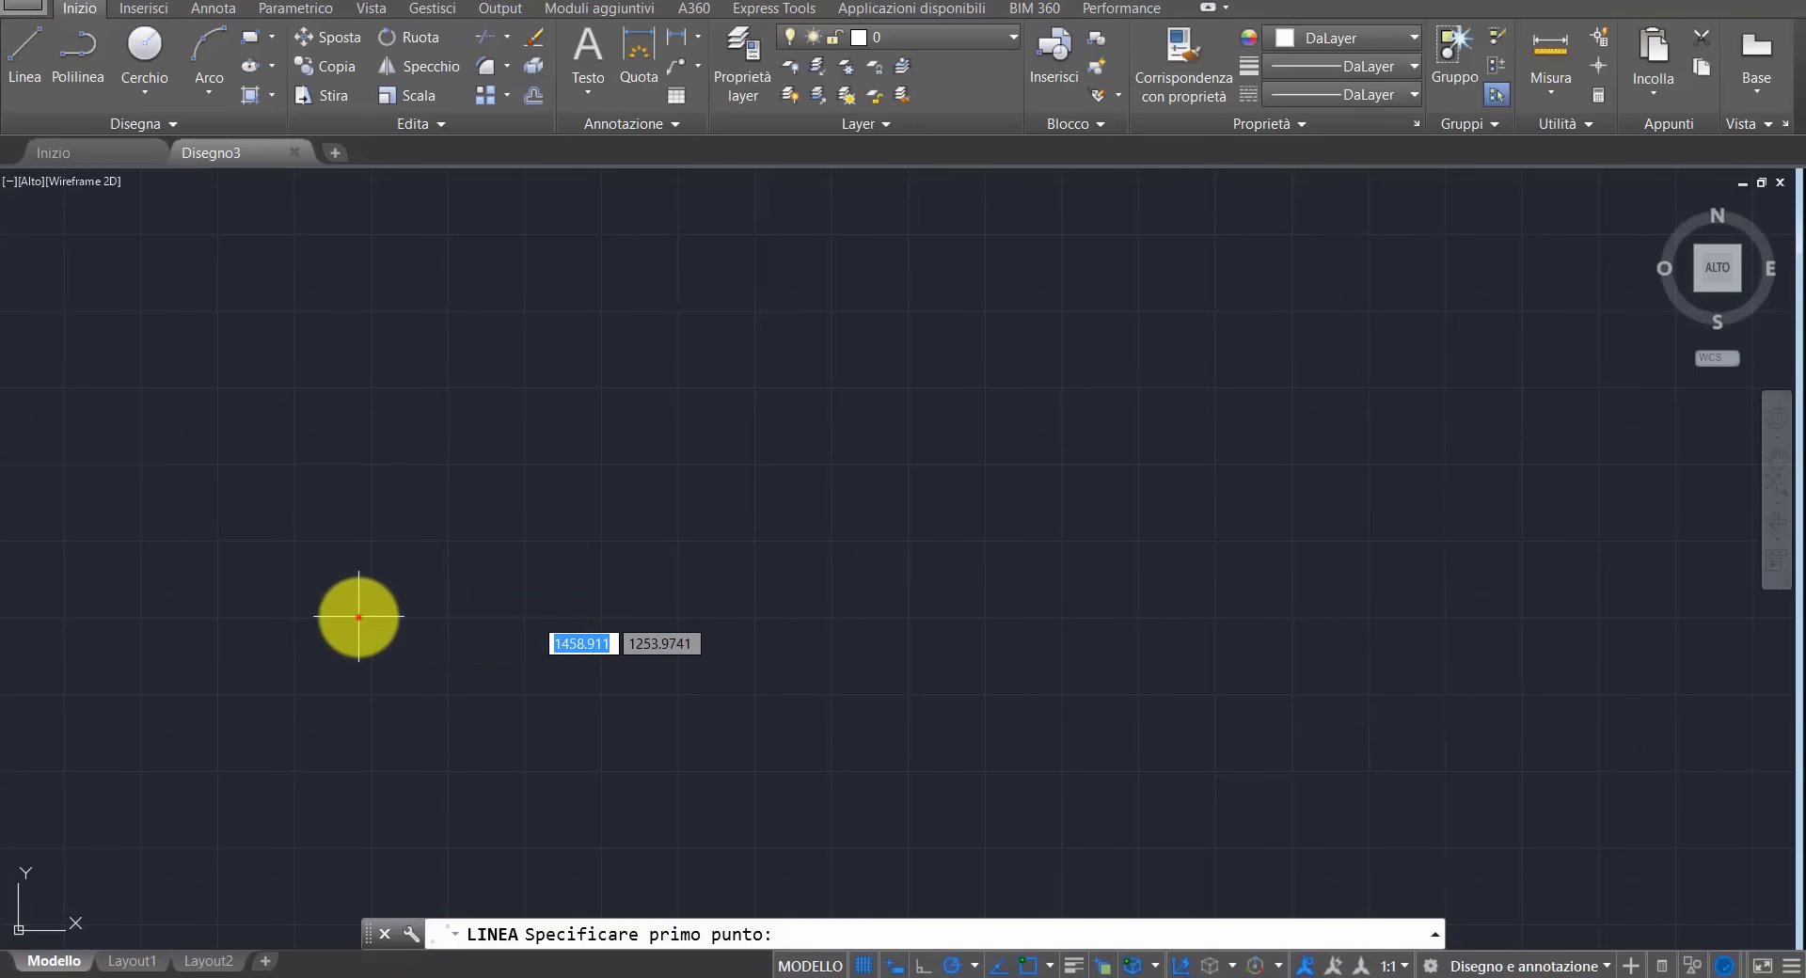
left_click(358, 618)
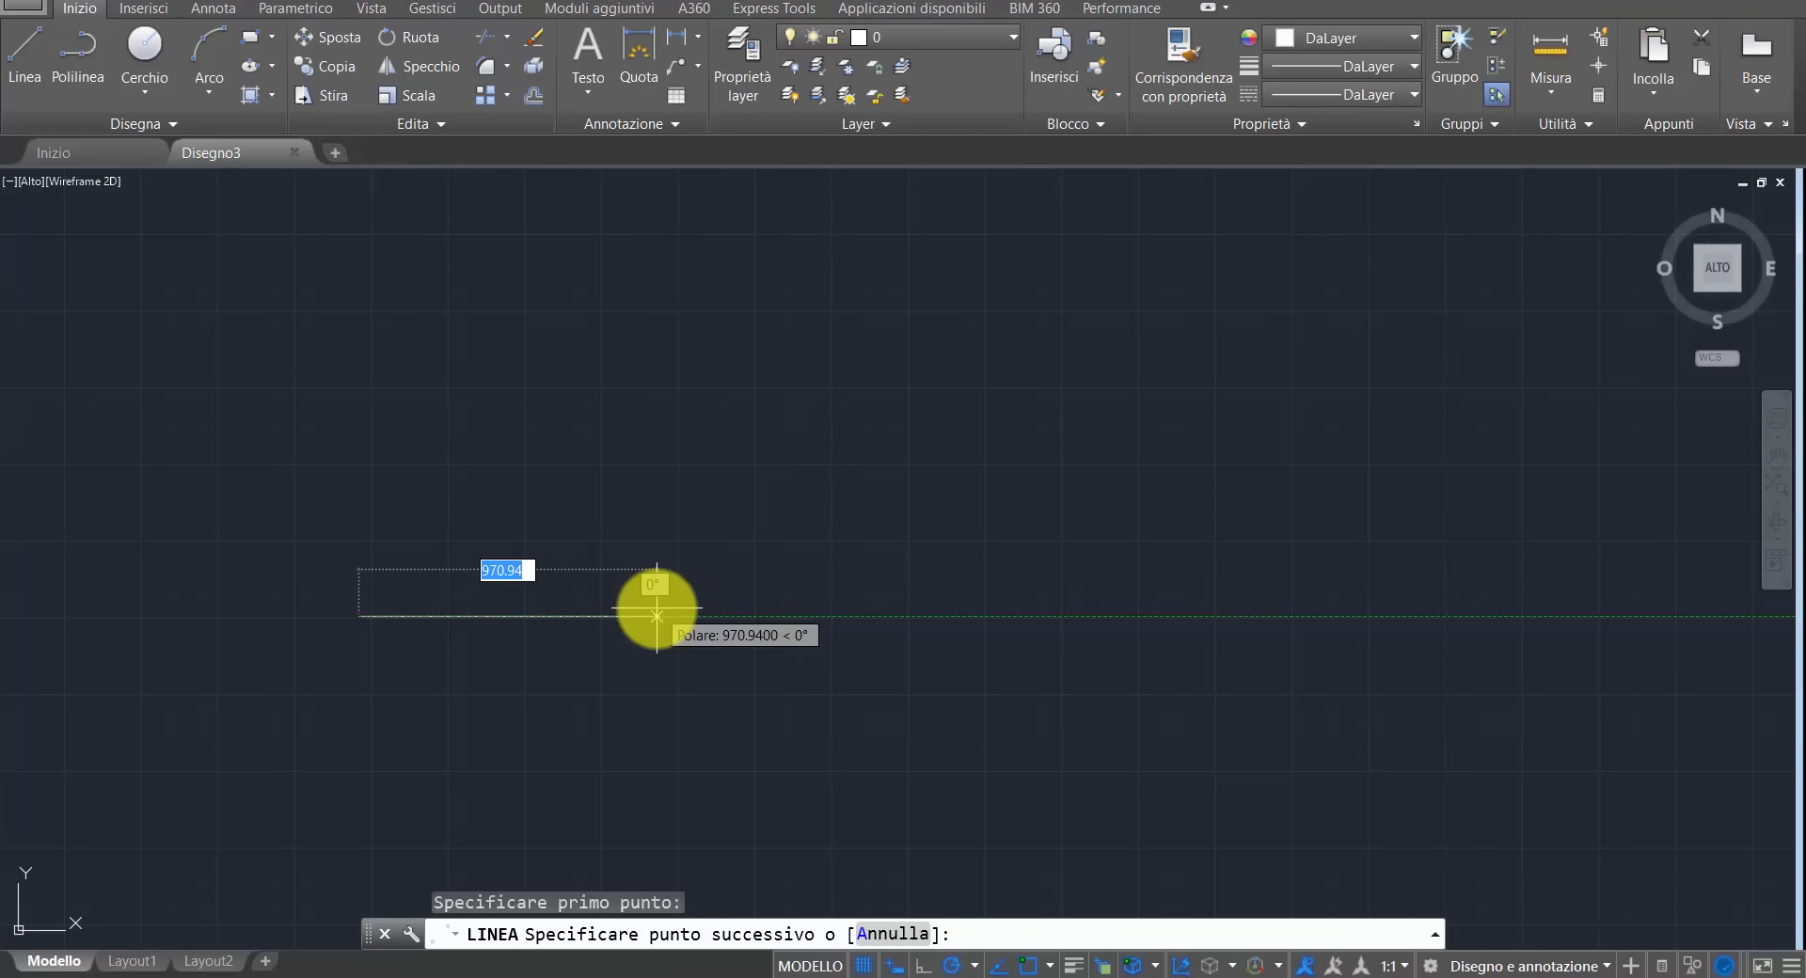
type("10")
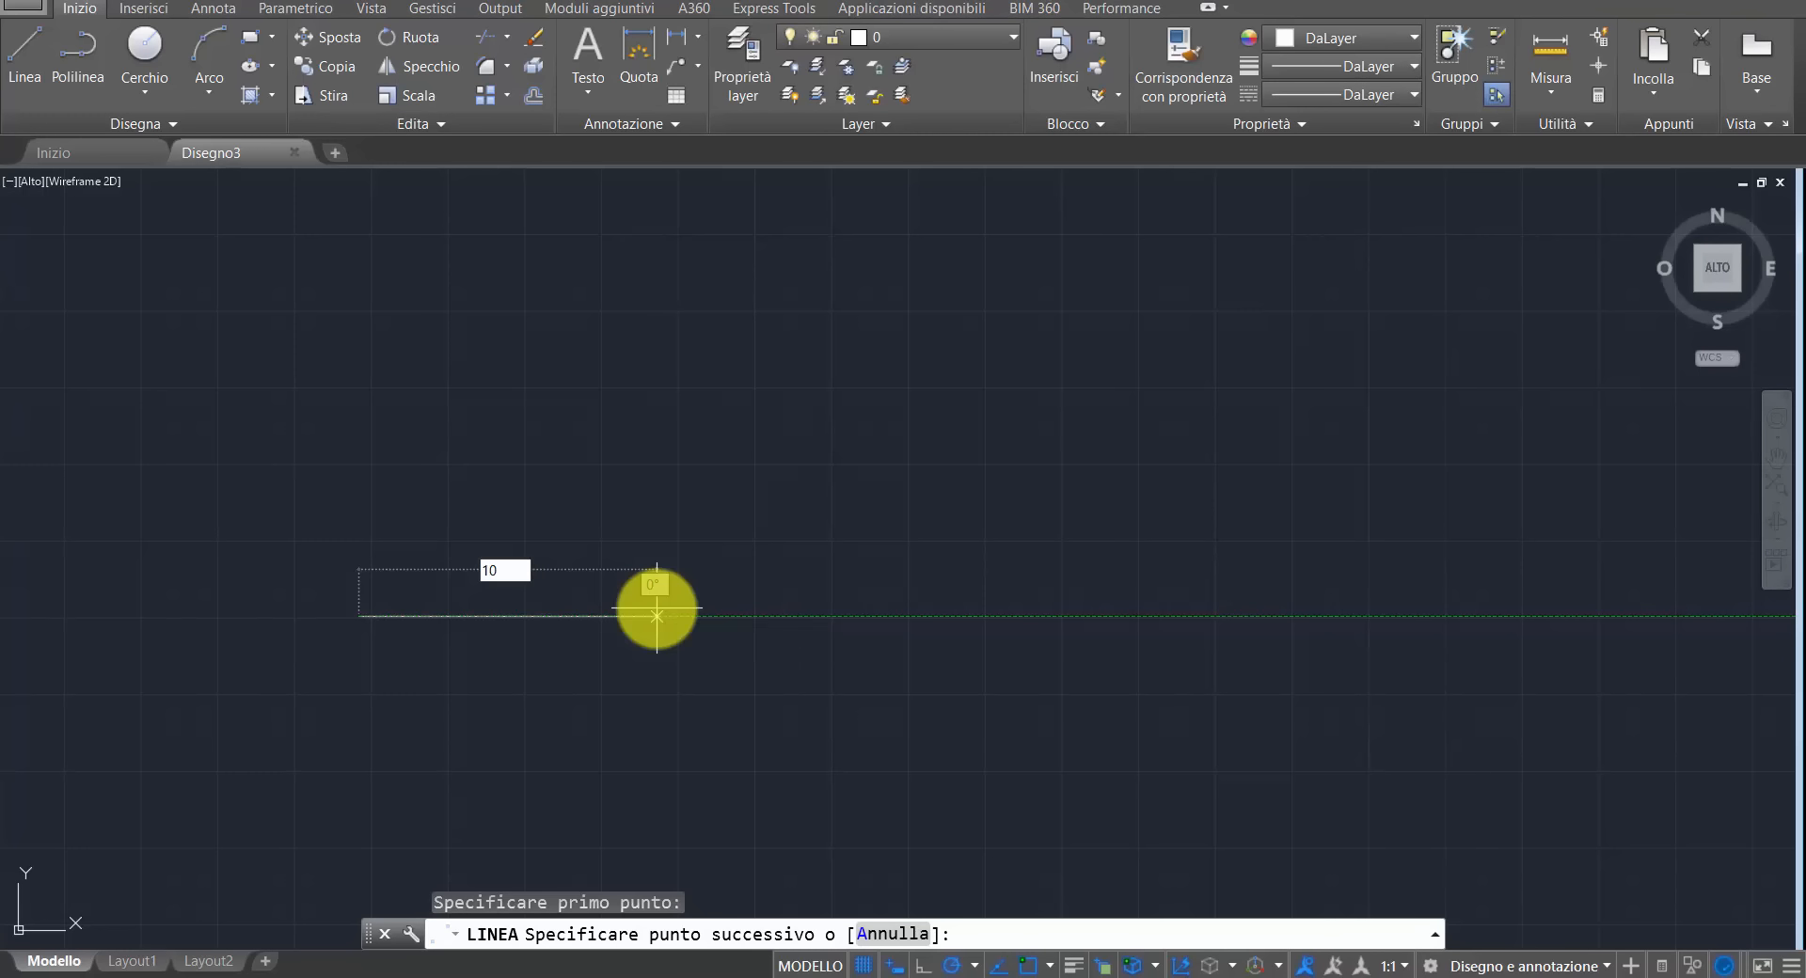
key("Return")
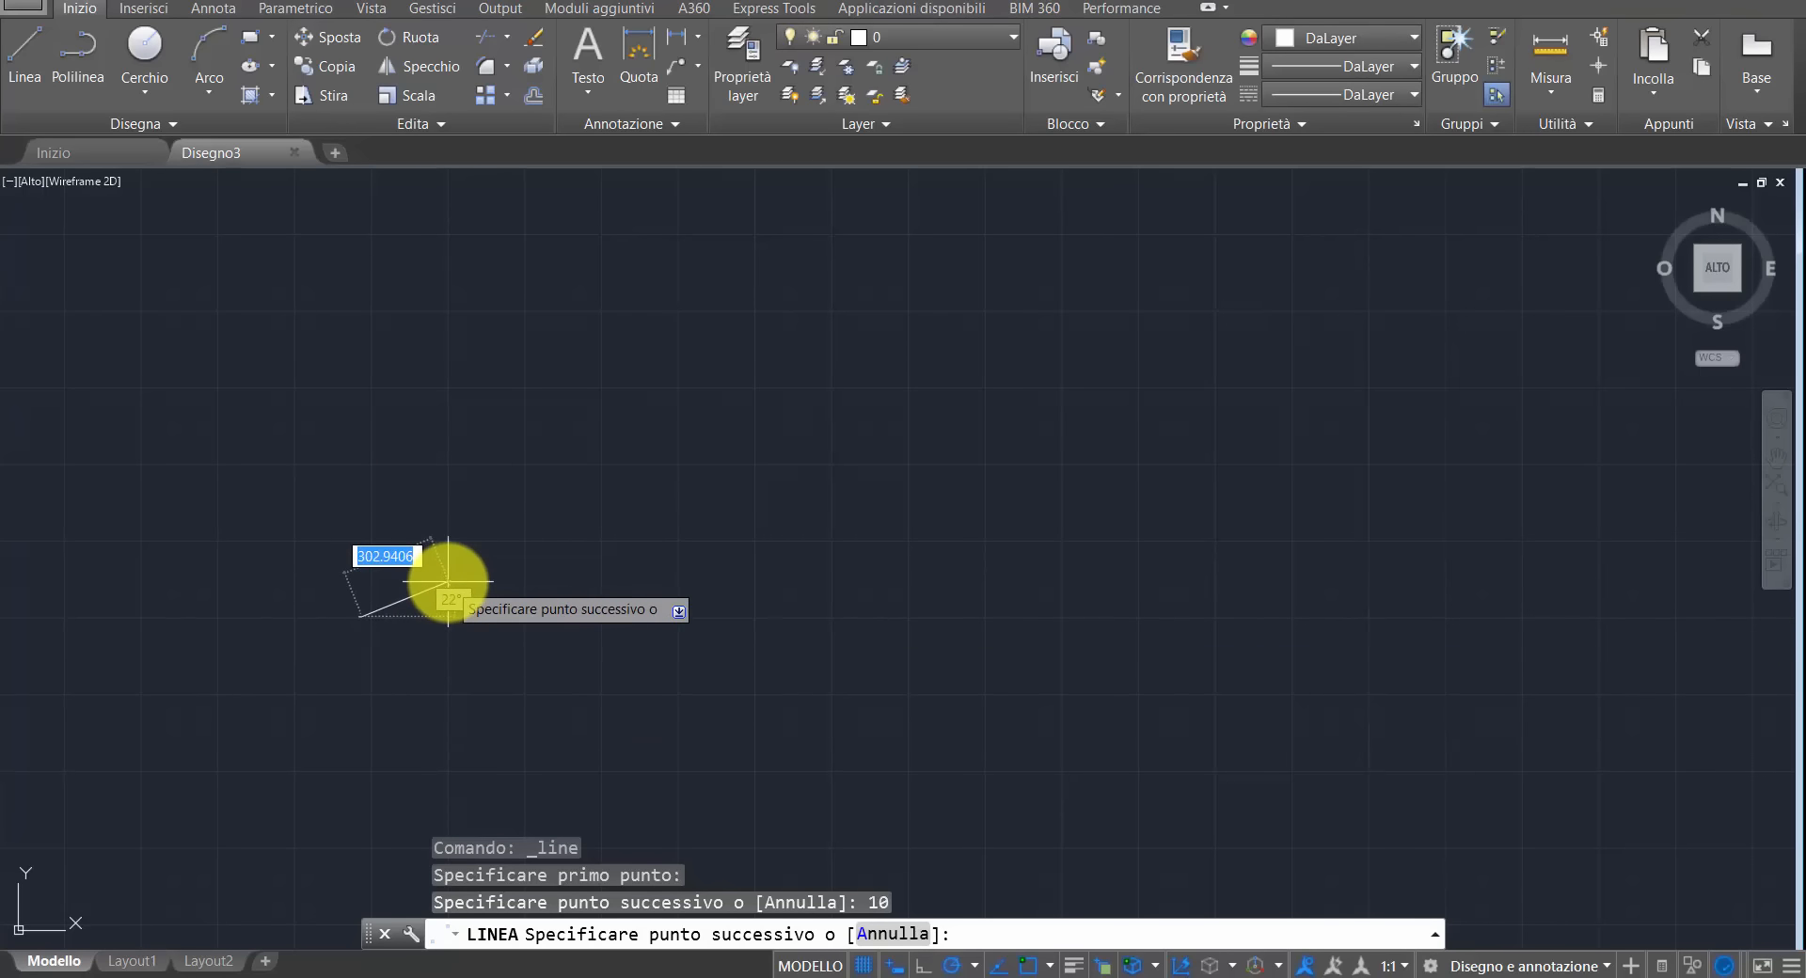
middle_click_drag(450, 590, 1040, 438)
scroll(1040, 436, "up", 2)
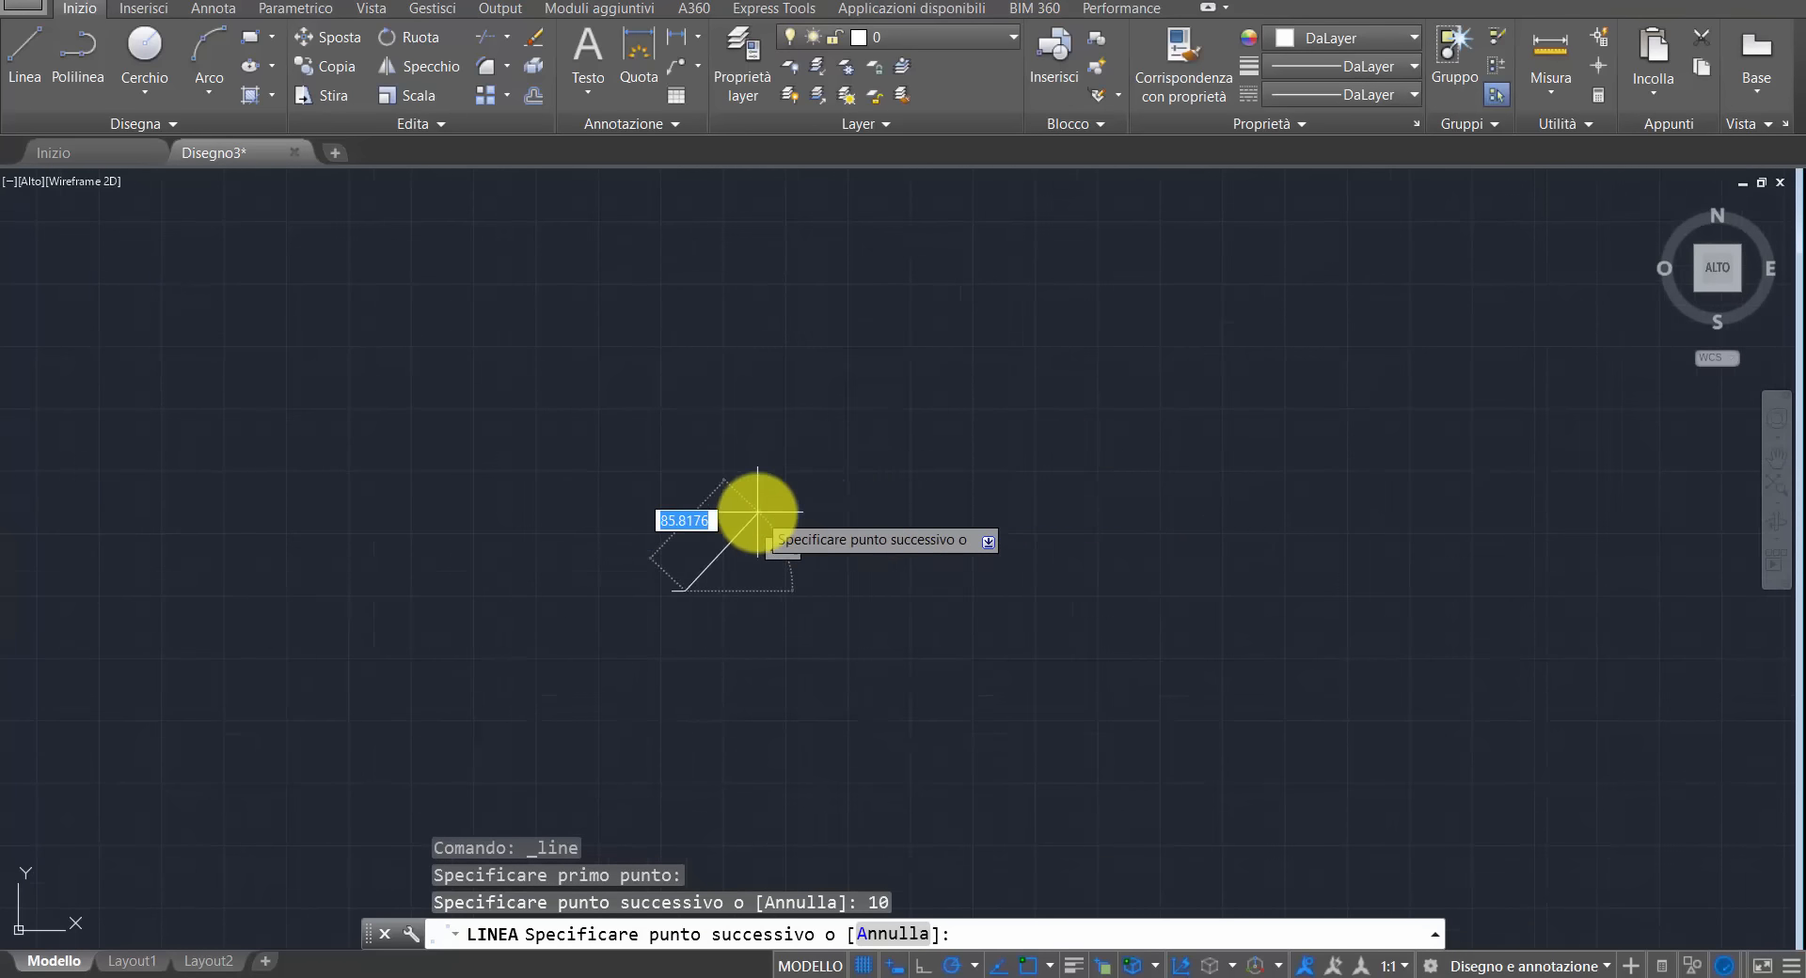
scroll(706, 545, "up", 5)
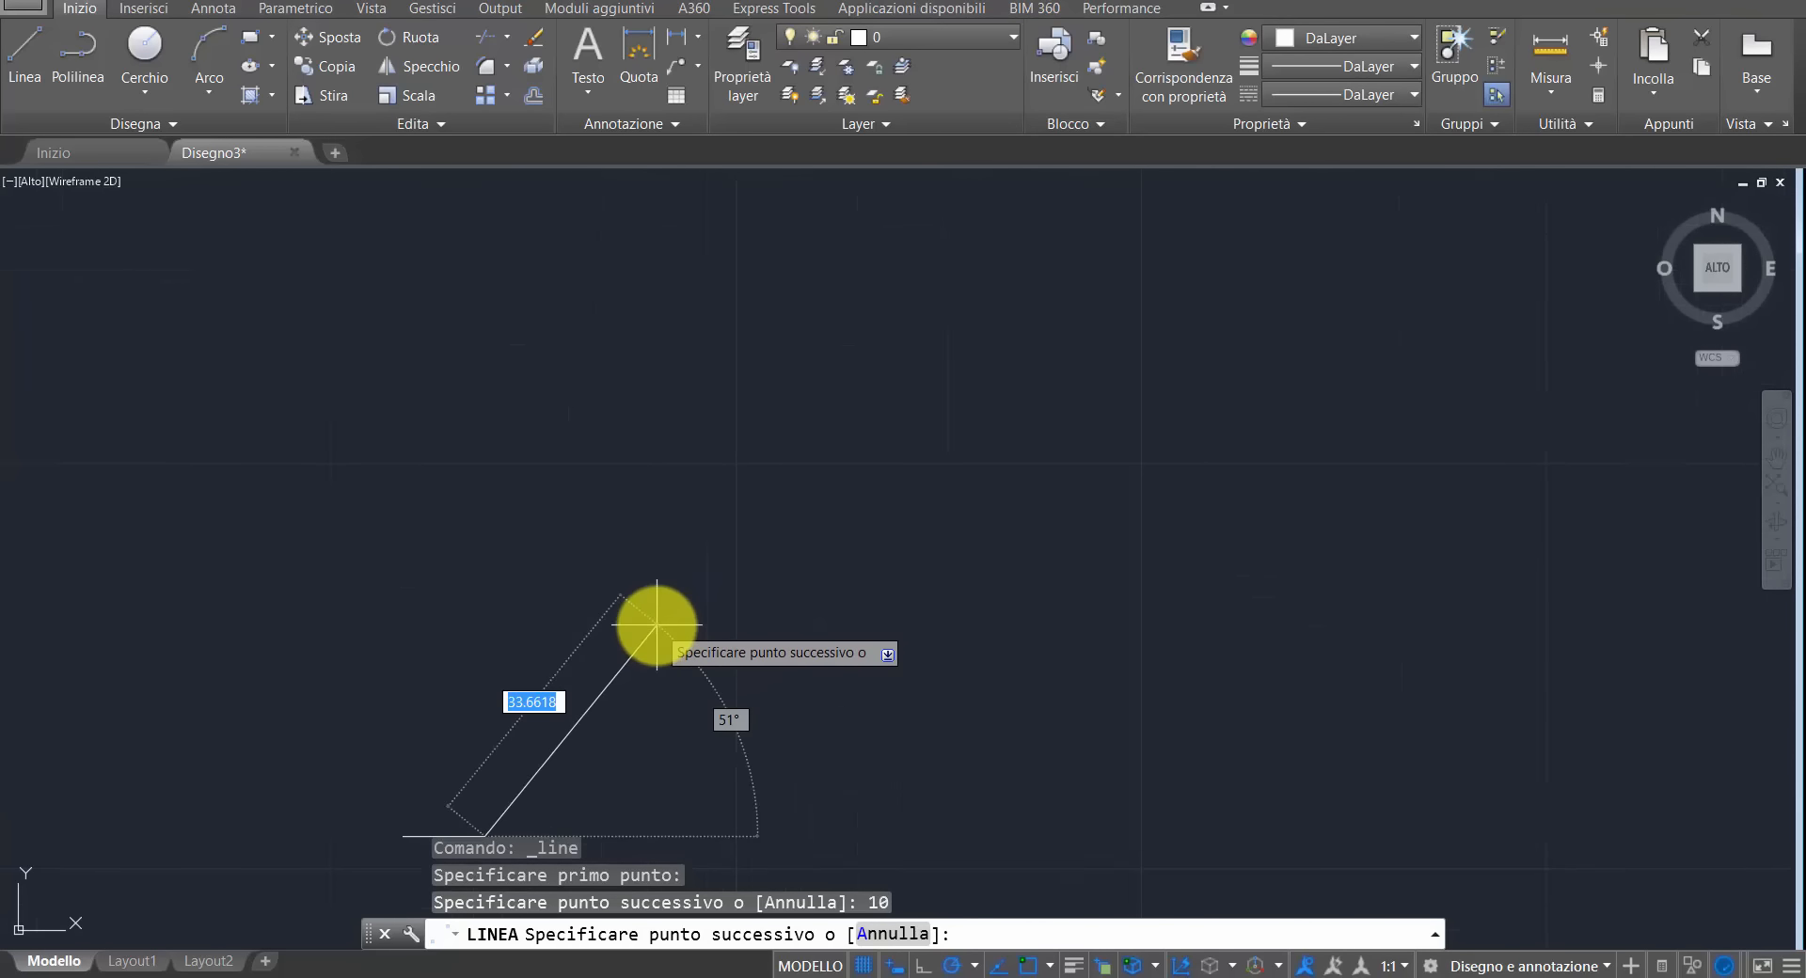
mouse_move(656, 623)
middle_mouse_down()
mouse_move(982, 346)
mouse_move(1129, 346)
mouse_move(1140, 373)
mouse_move(1201, 370)
middle_mouse_up()
scroll(1124, 487, "up", 7)
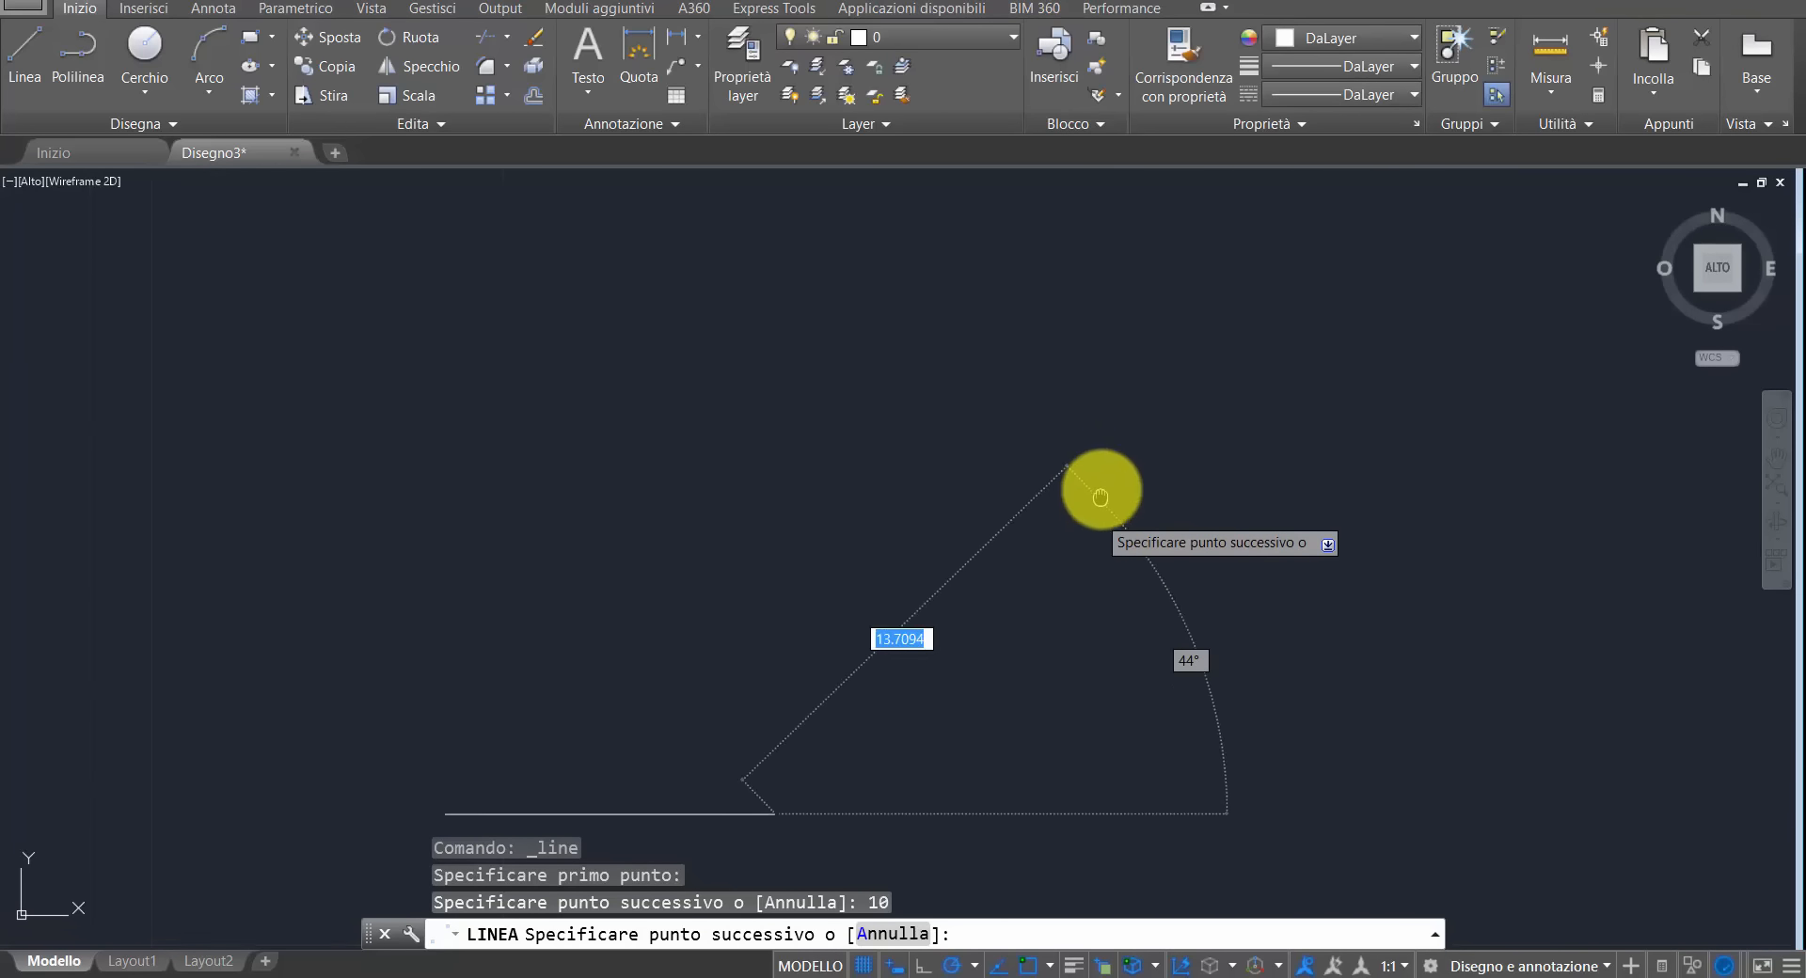
middle_click_drag(1100, 495, 1132, 365)
scroll(1103, 423, "up", 1)
scroll(1119, 440, "down", 2)
scroll(923, 549, "up", 2)
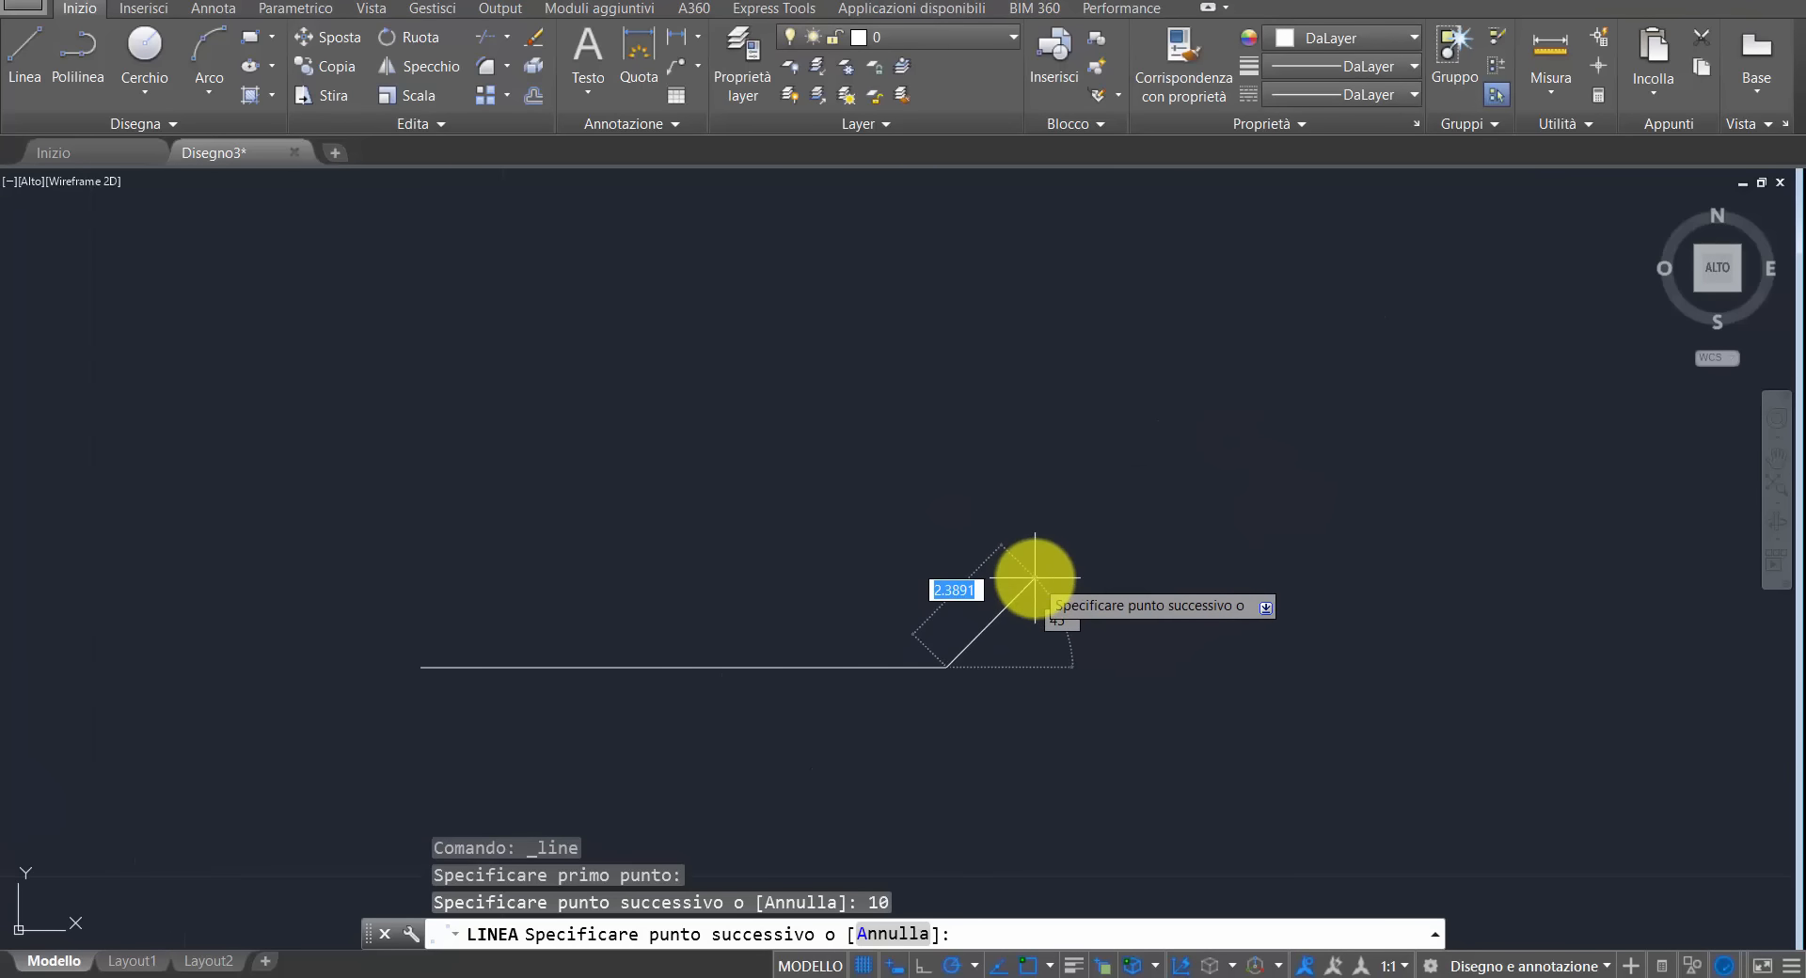
key("Return")
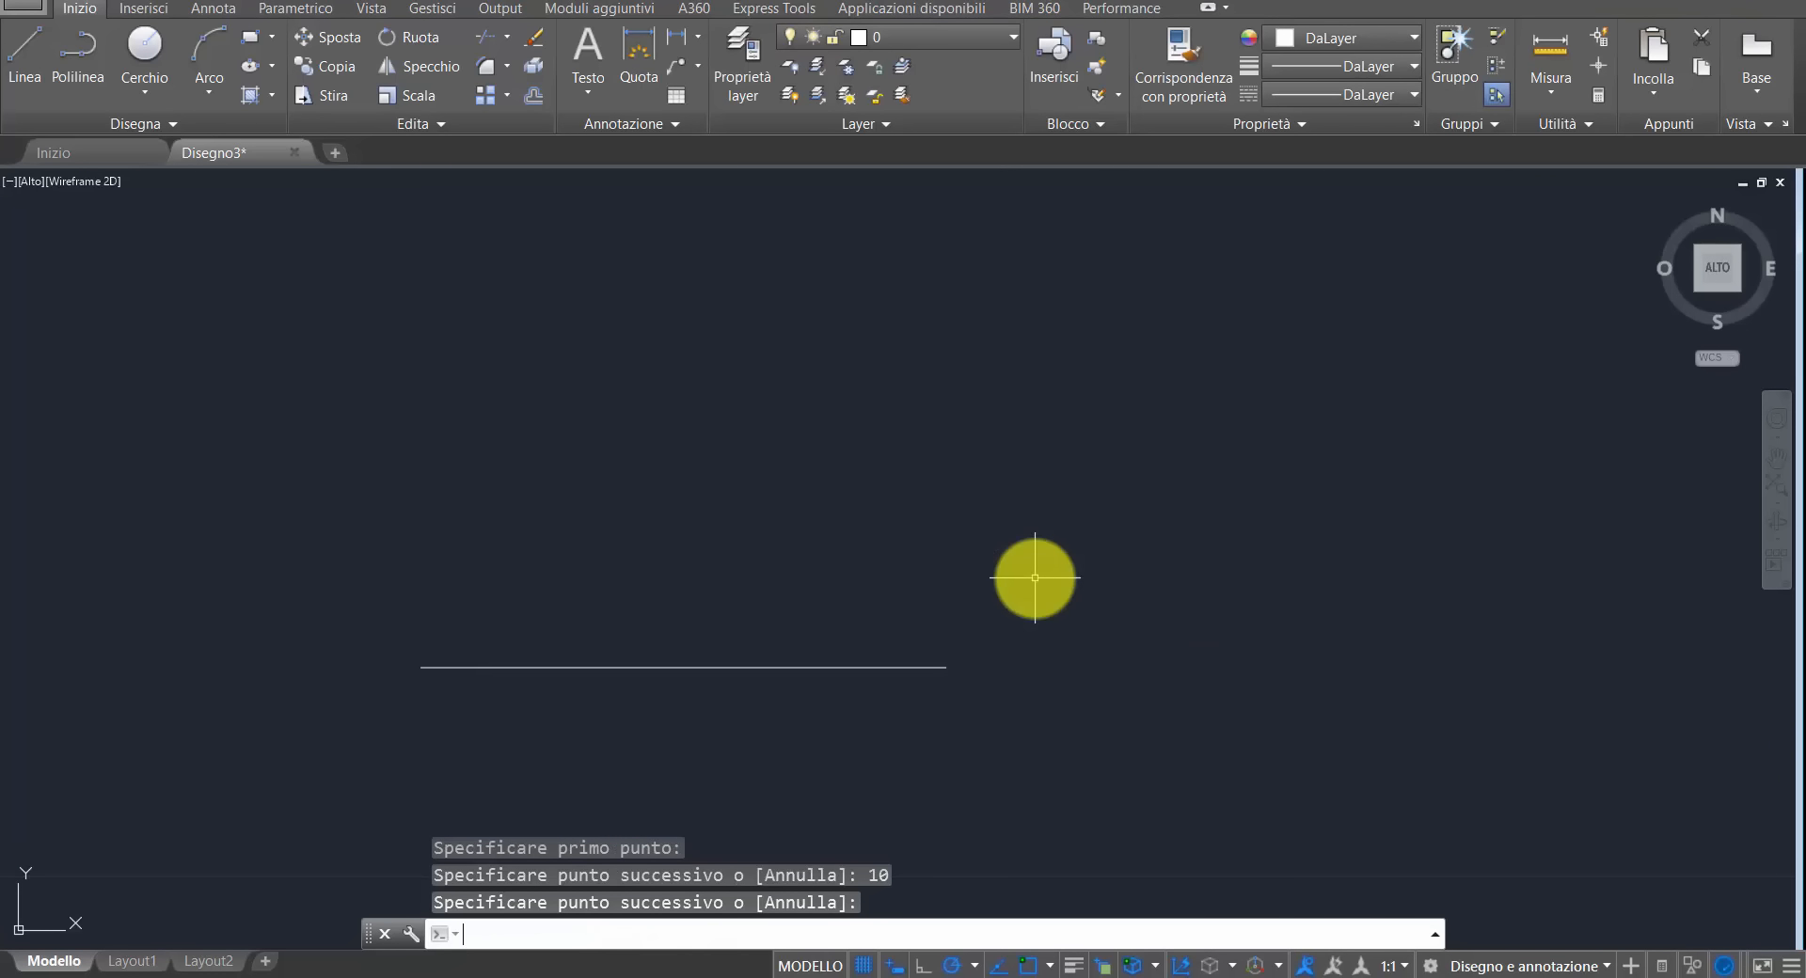
middle_click_drag(1035, 578, 963, 531)
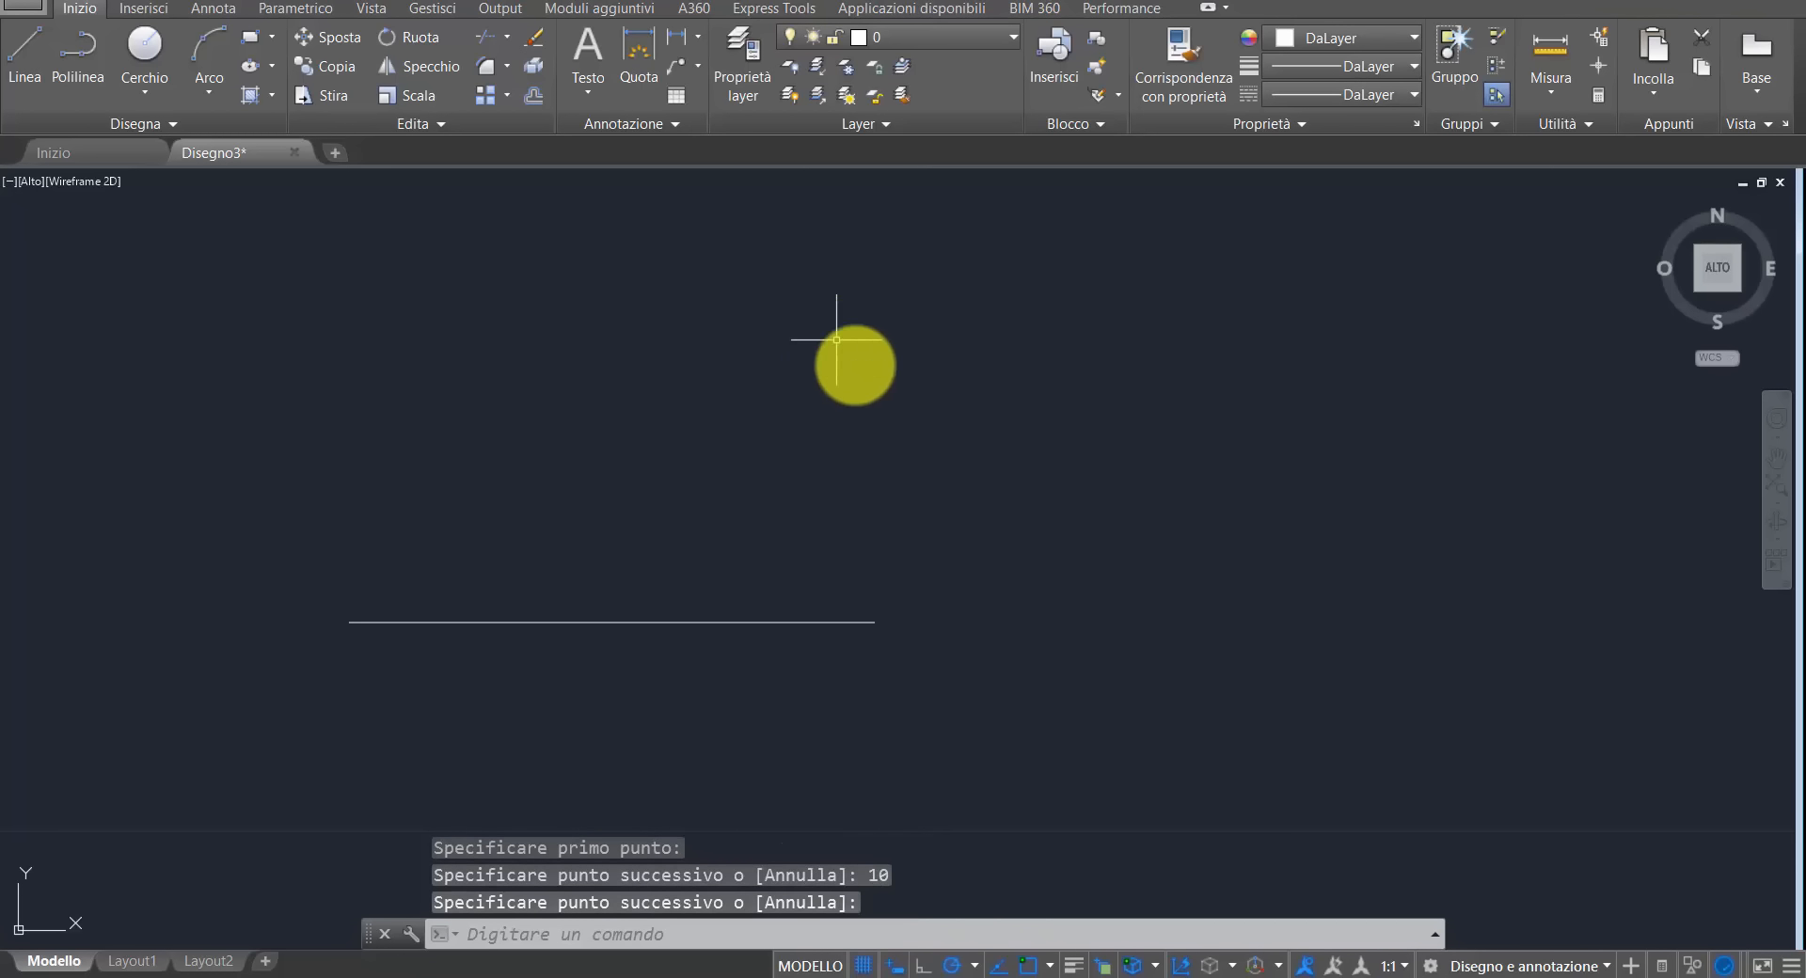
- Start a new line from the right endpoint of the horizontal line, switching dynamic input off and on and ortho mode on and off
left_click(23, 59)
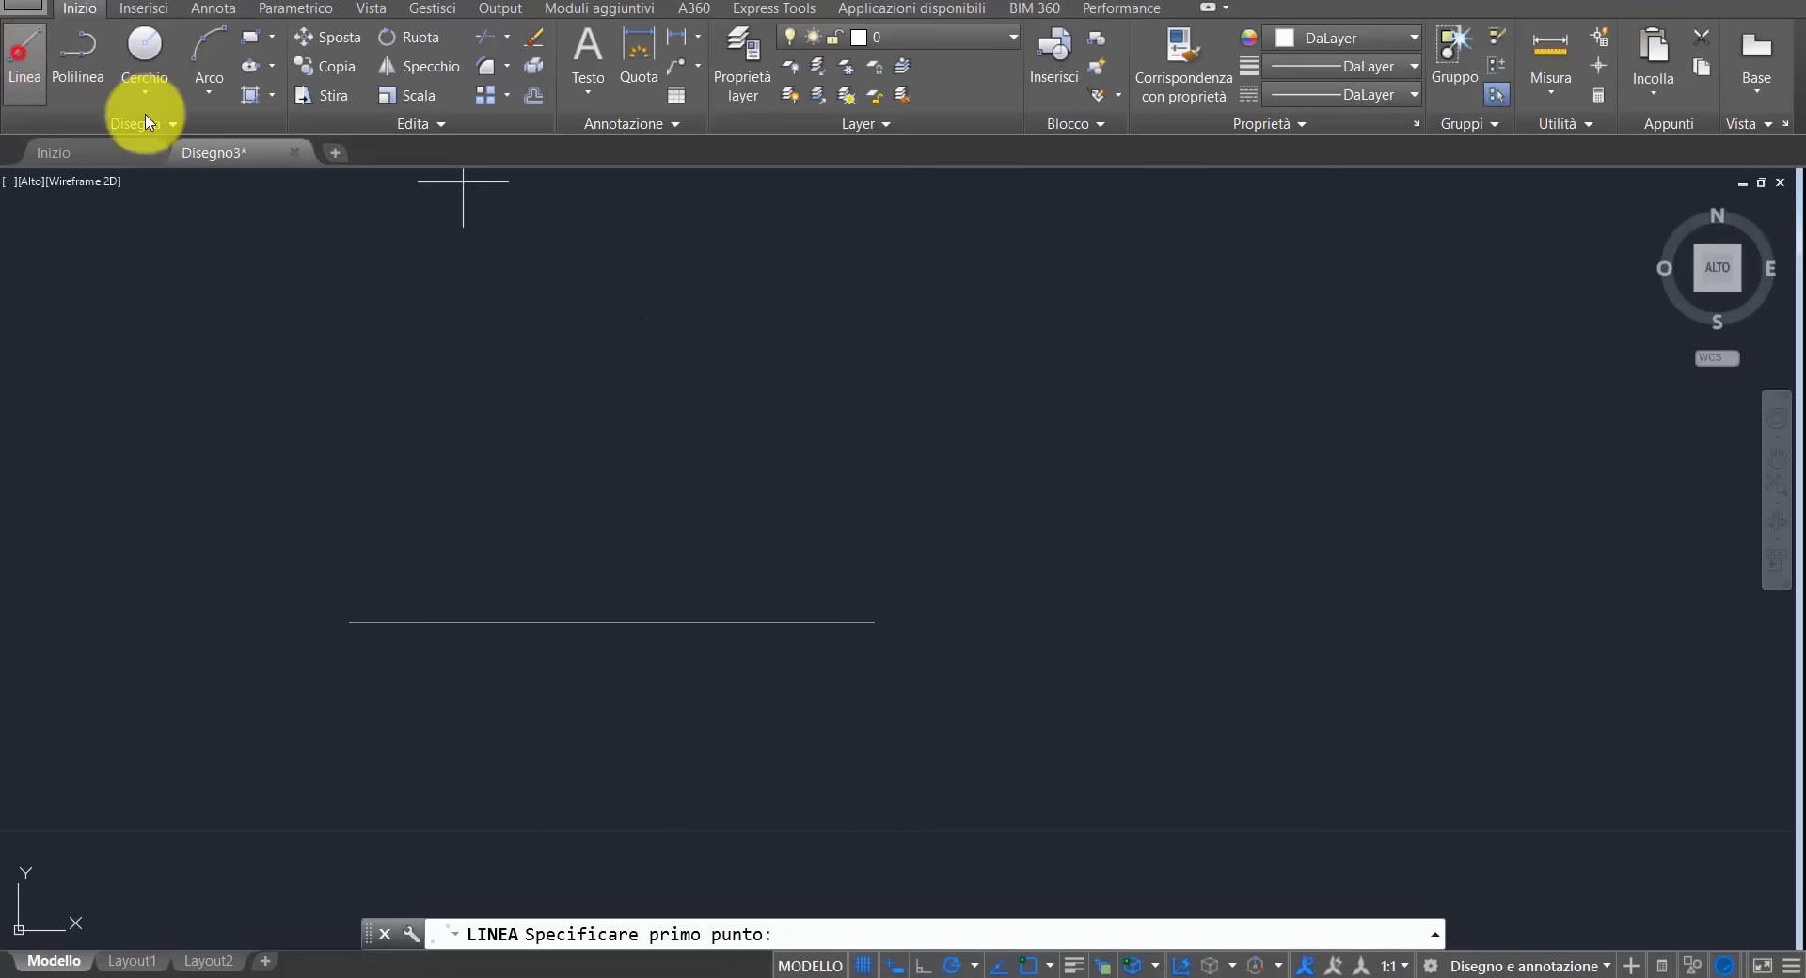
left_click(875, 622)
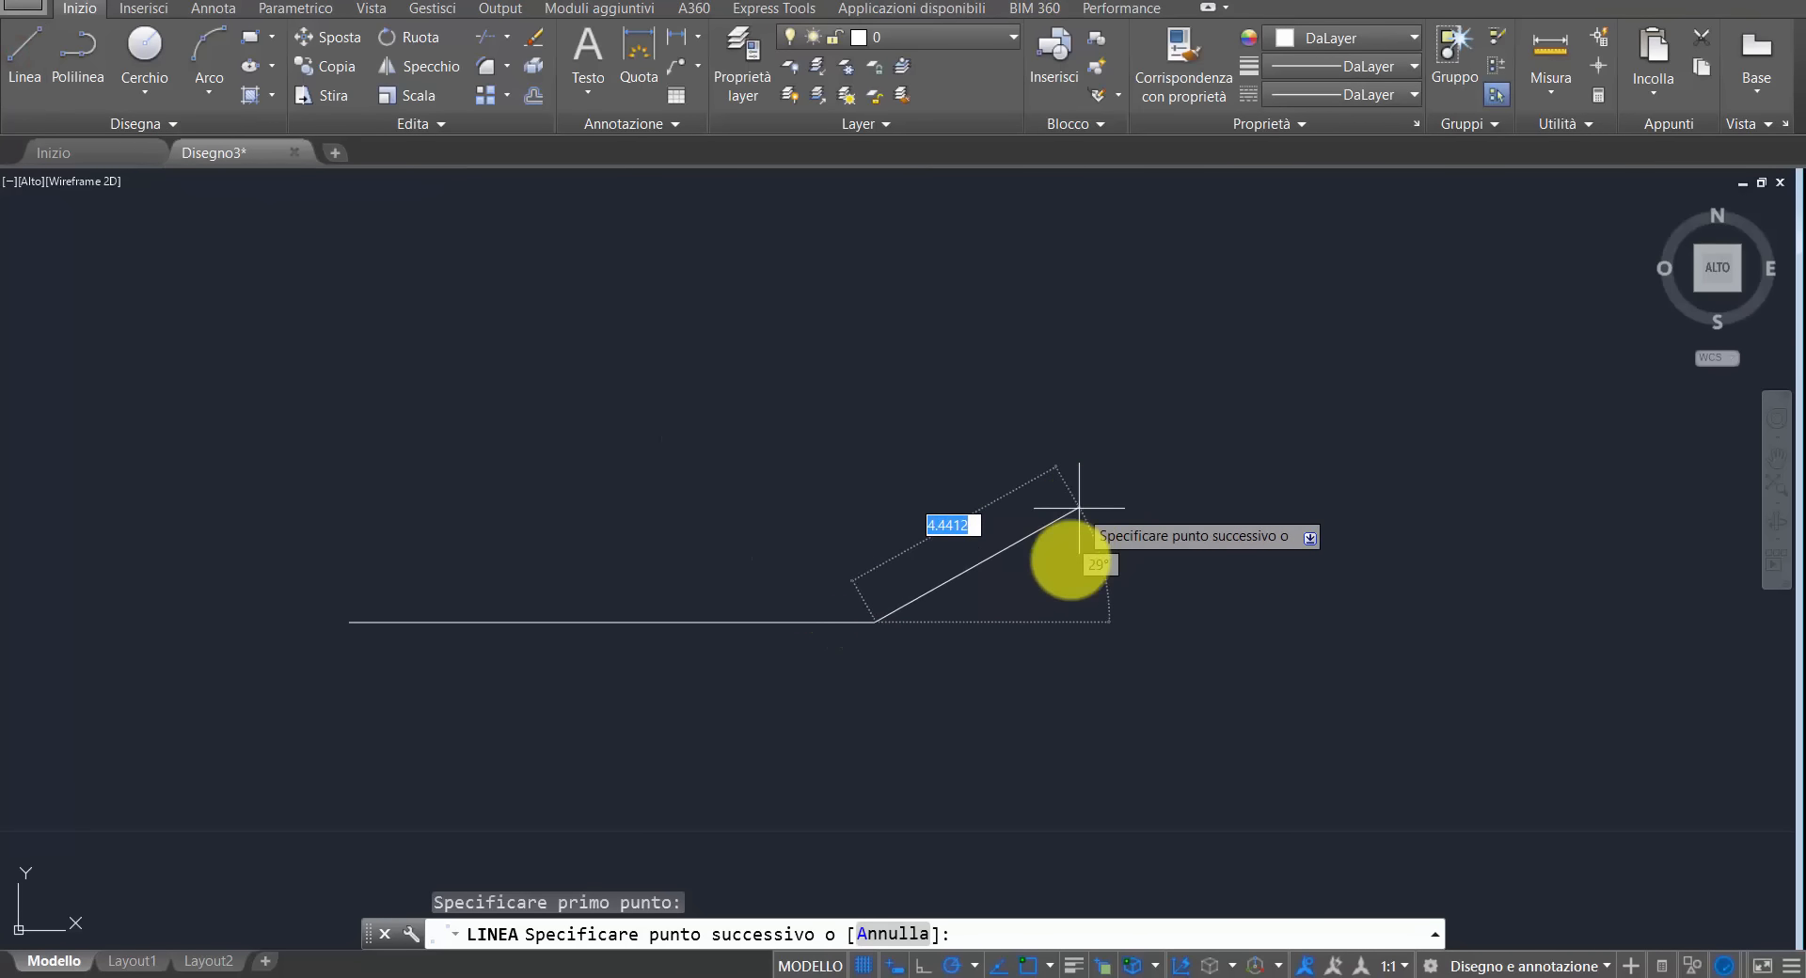
left_click(894, 966)
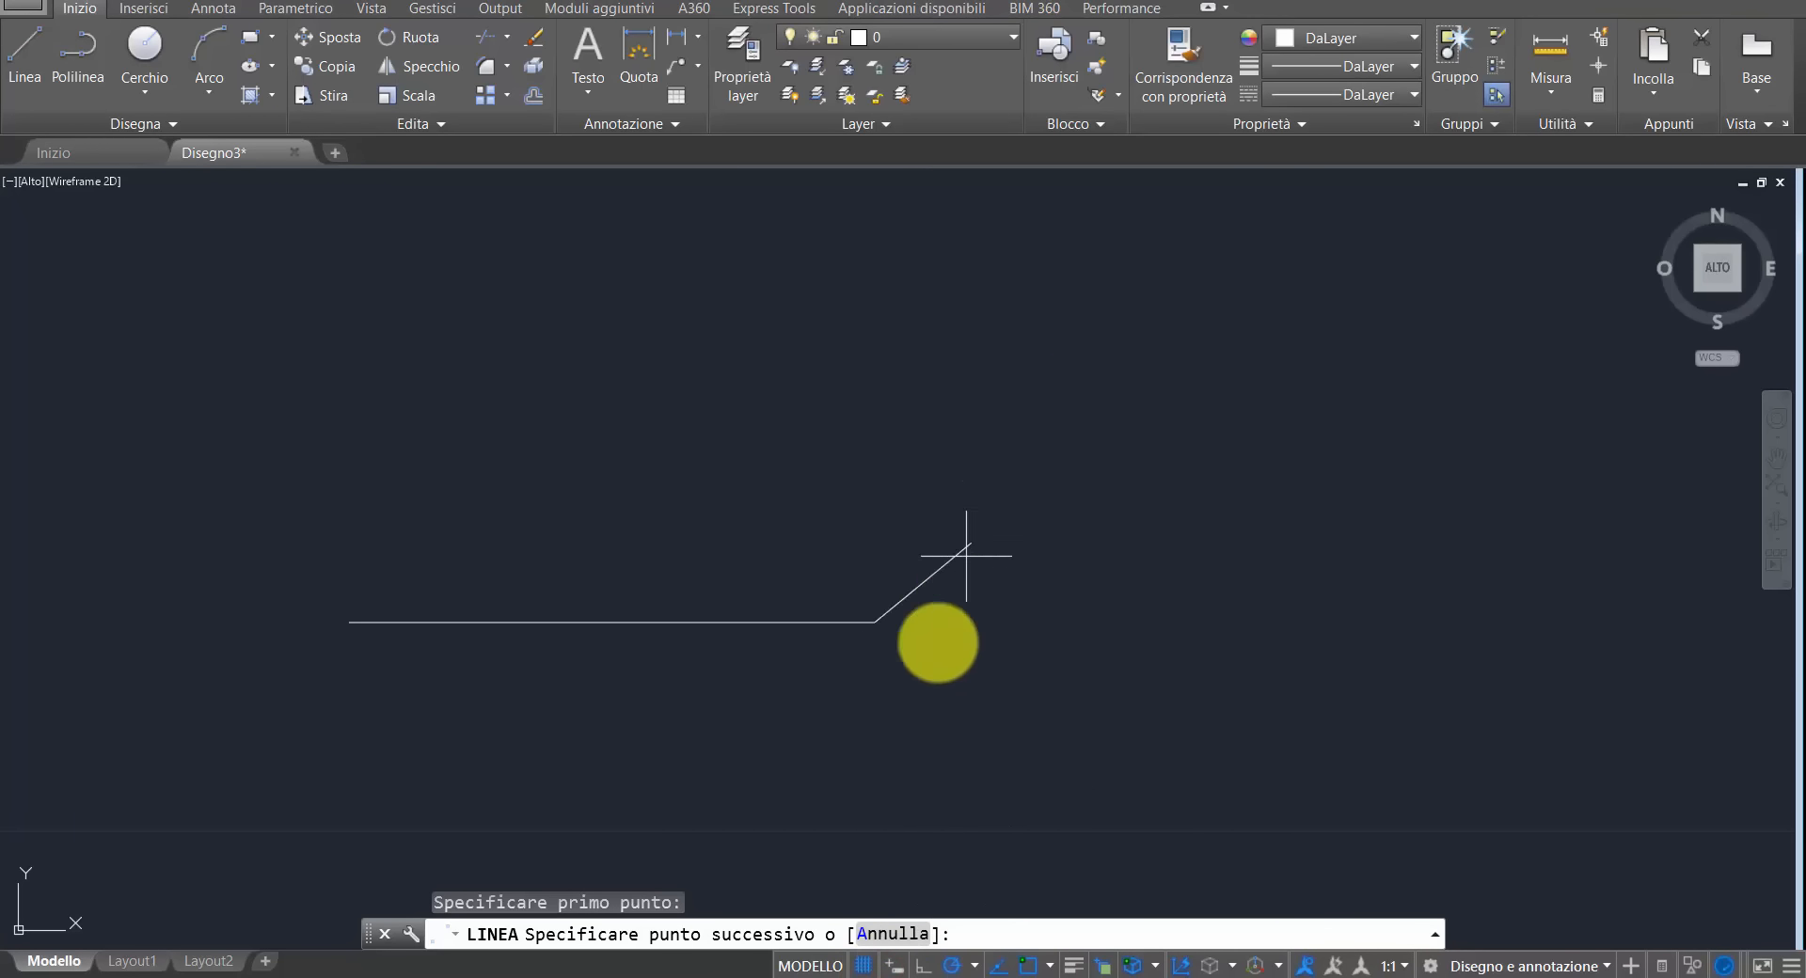
left_click(894, 966)
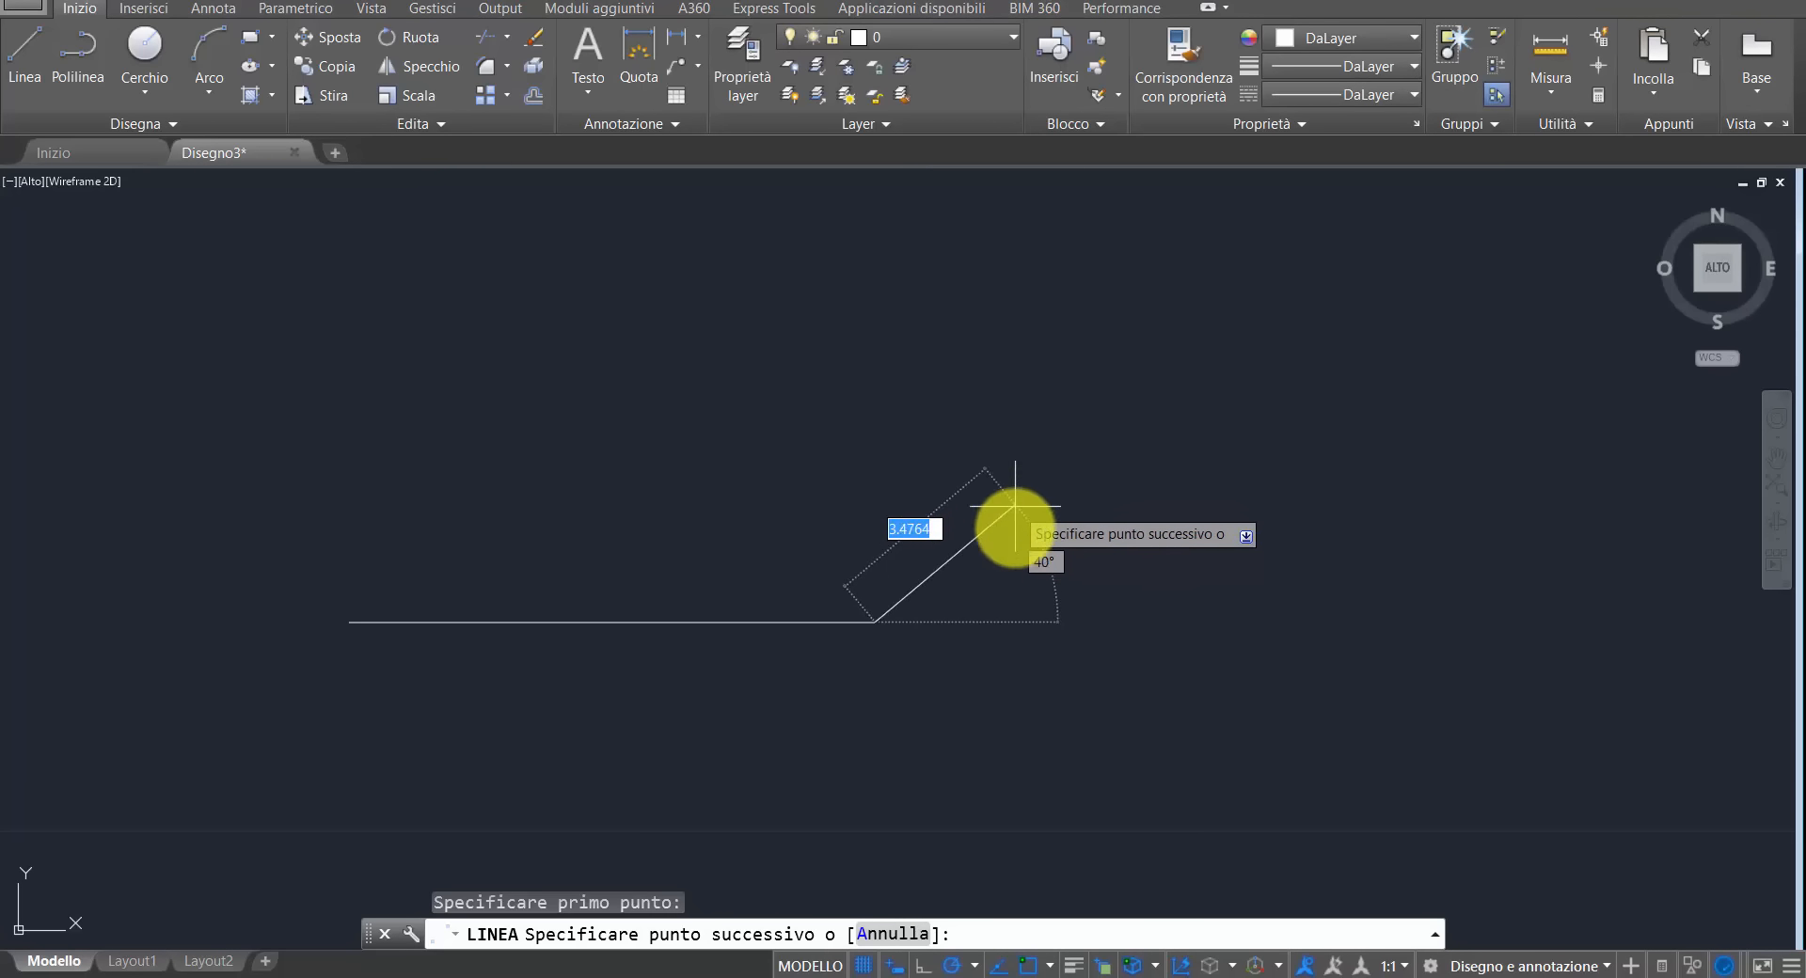
left_click(923, 966)
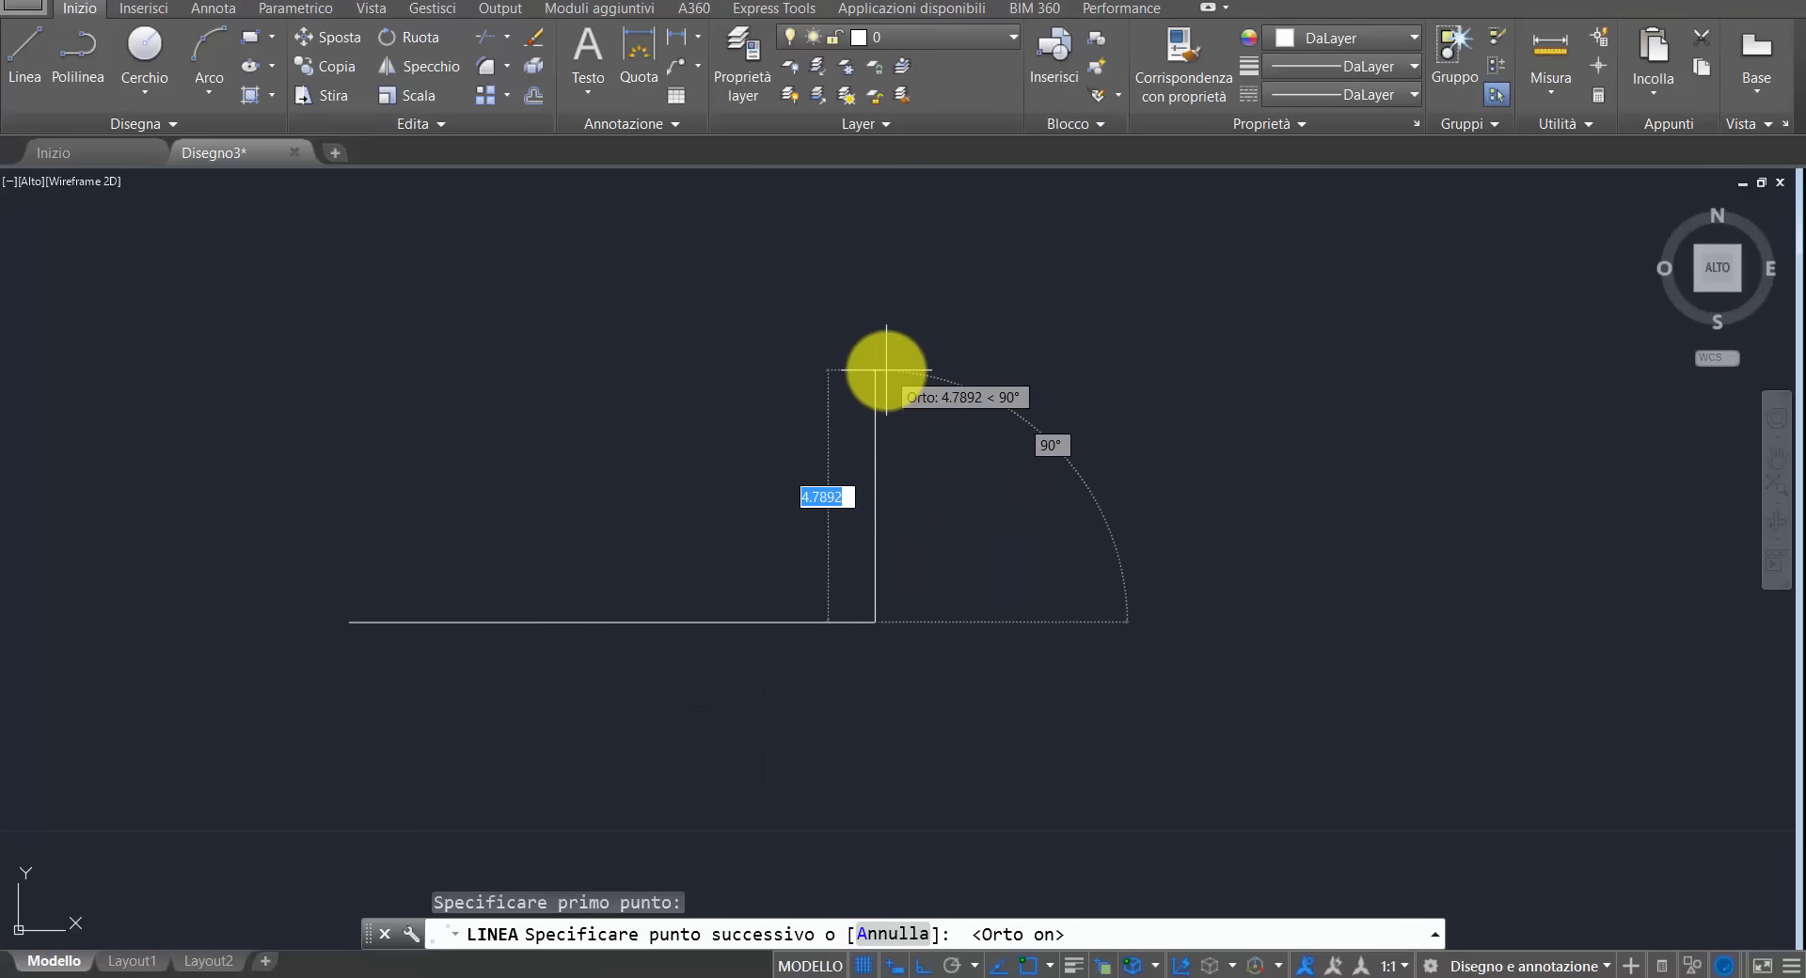
left_click(924, 966)
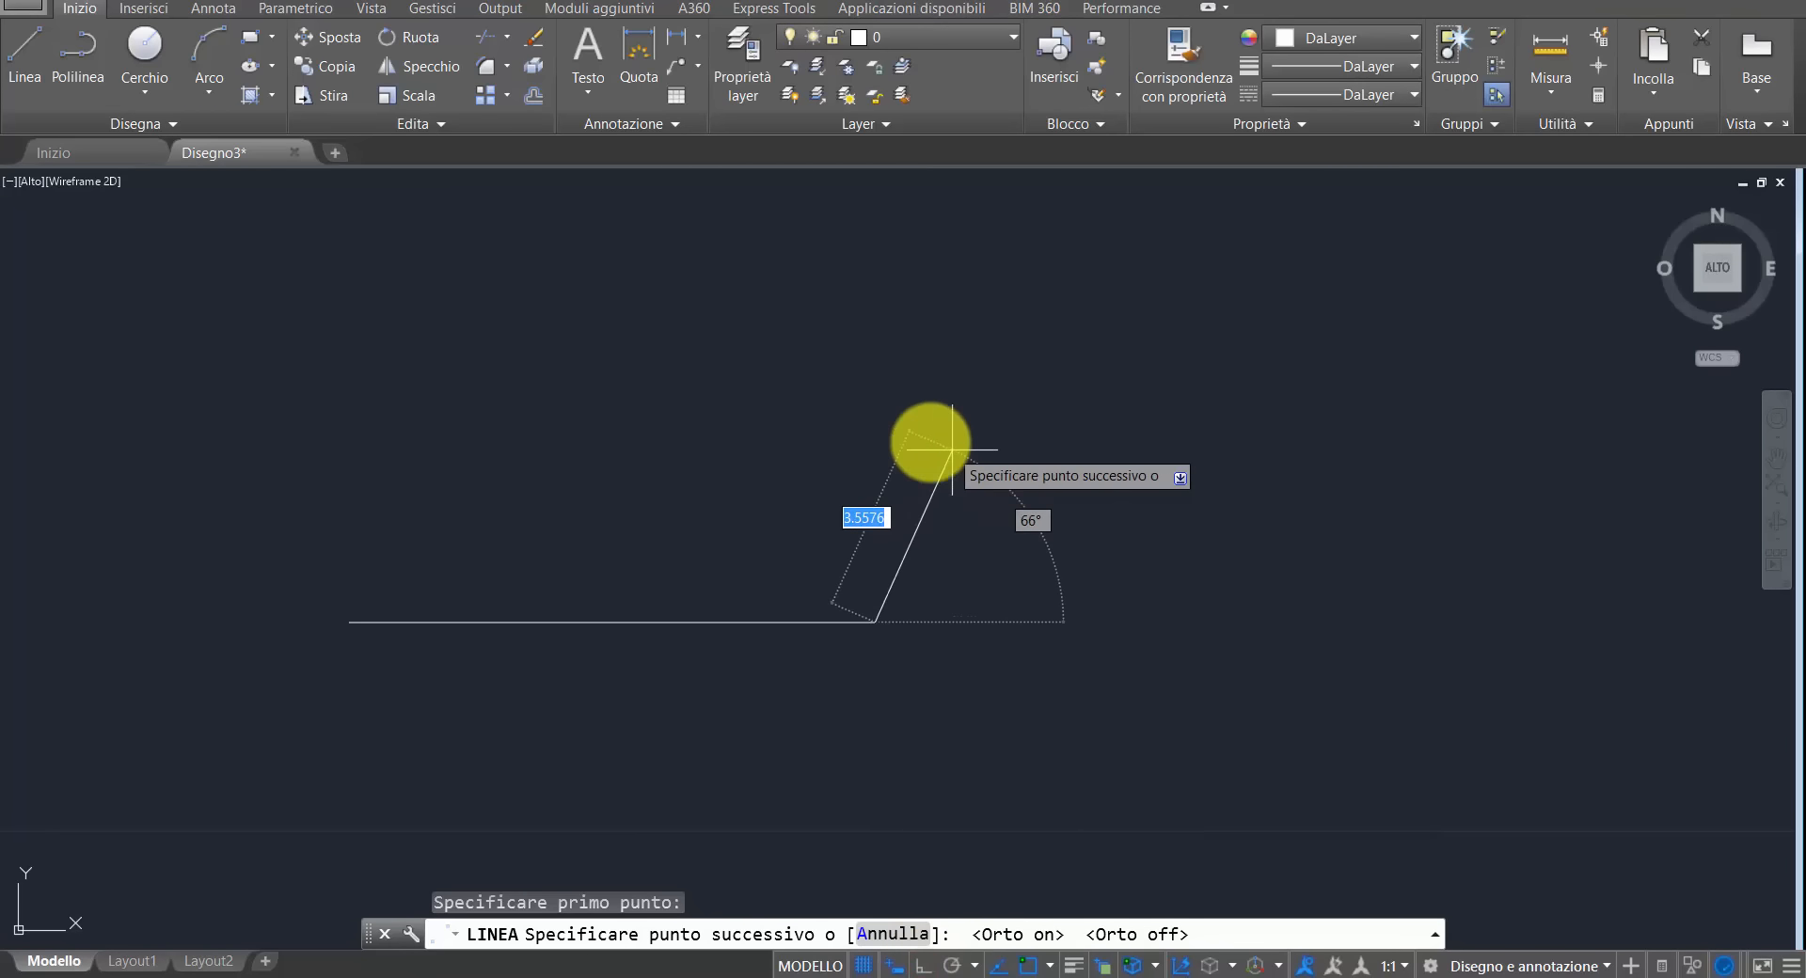
- Turn on polar tracking with 45° increments and place a 10-unit segment rising at 45°
left_click(957, 967)
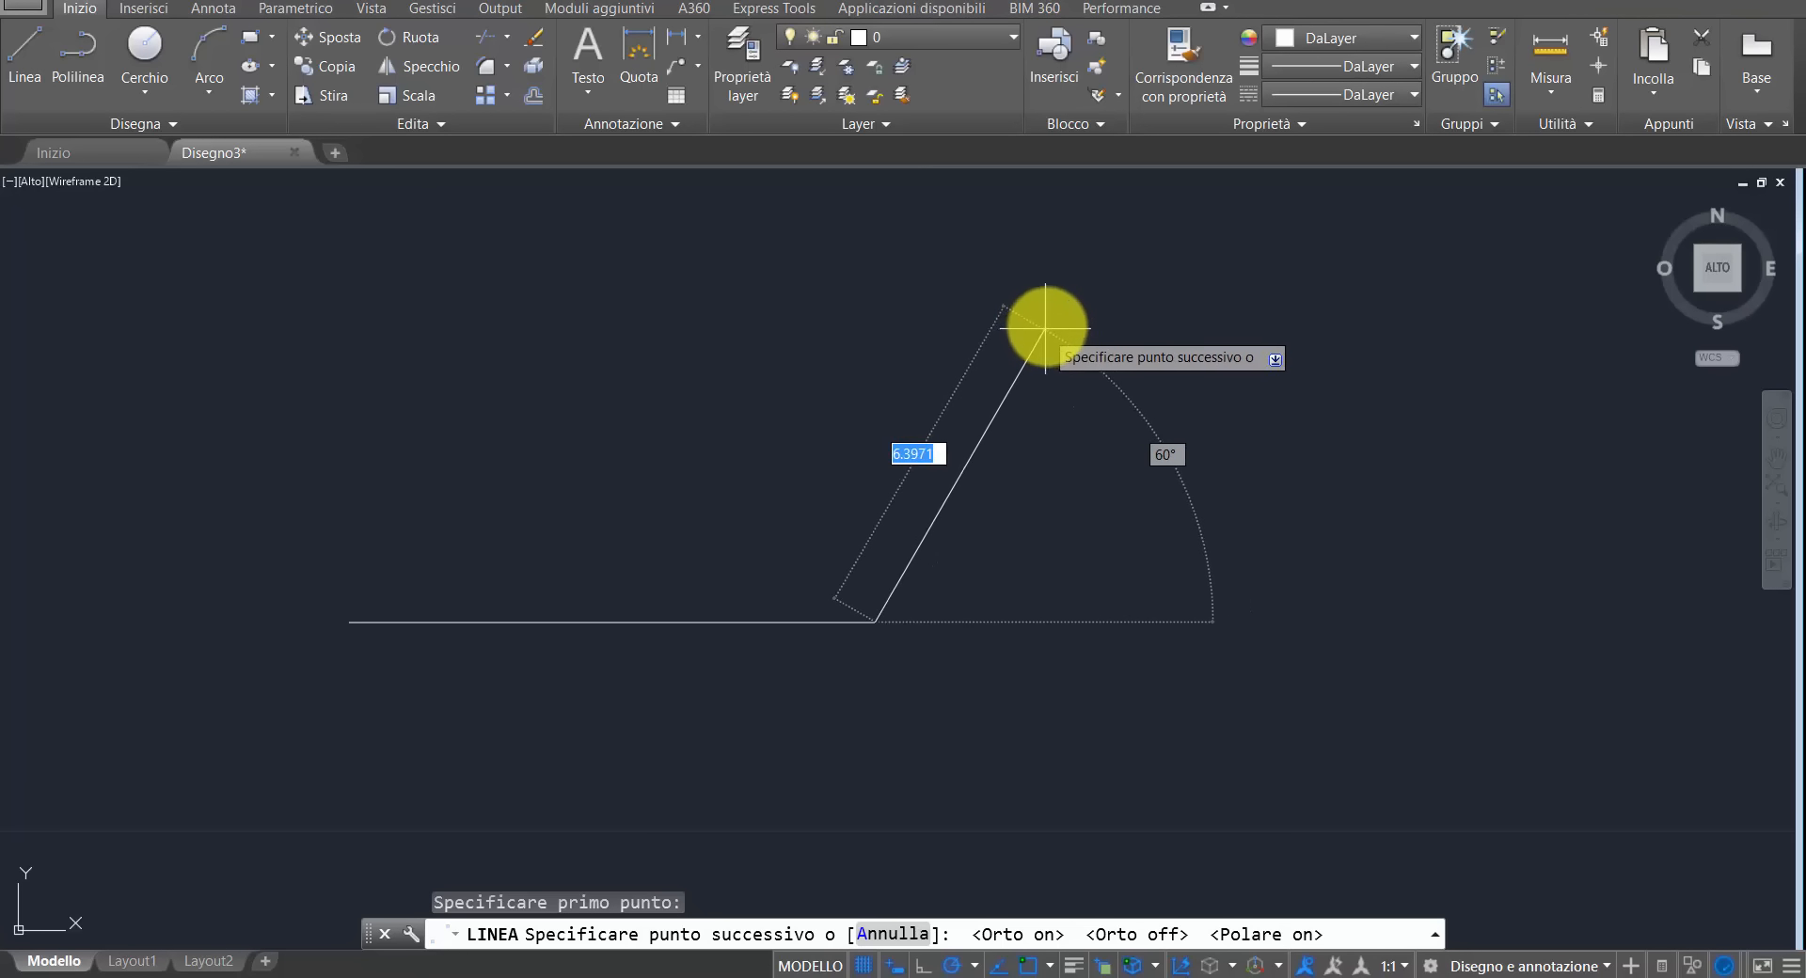
left_click(973, 969)
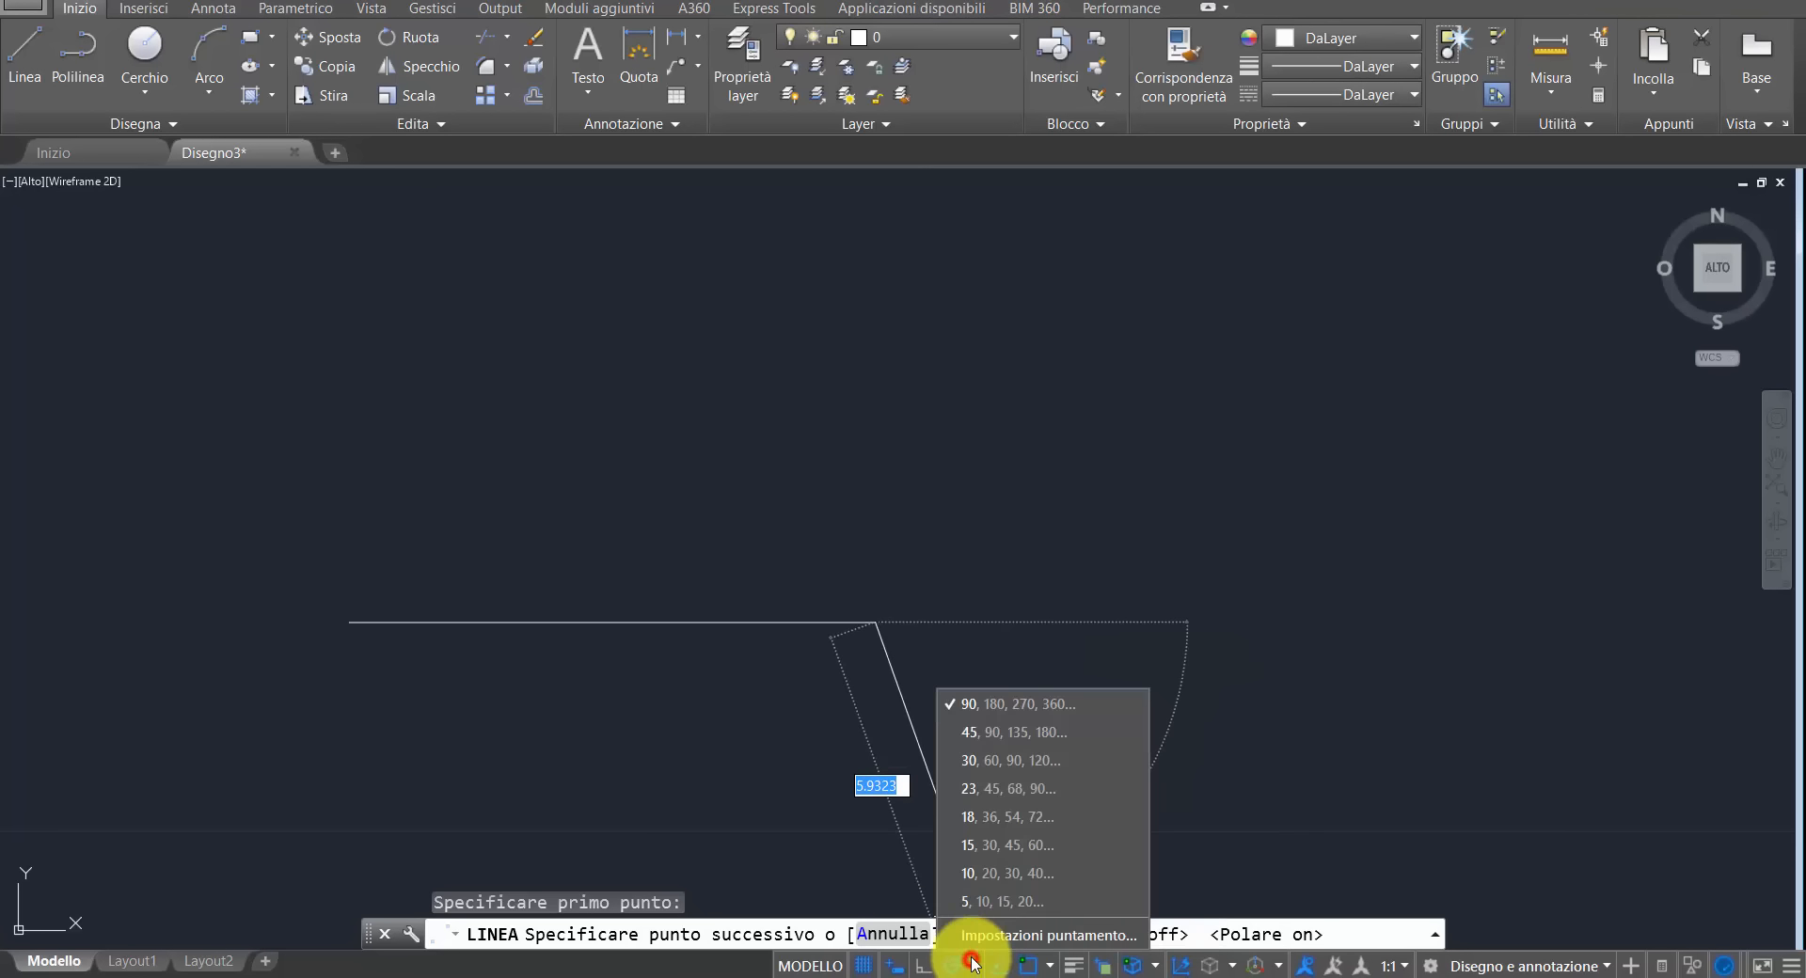
left_click(1013, 739)
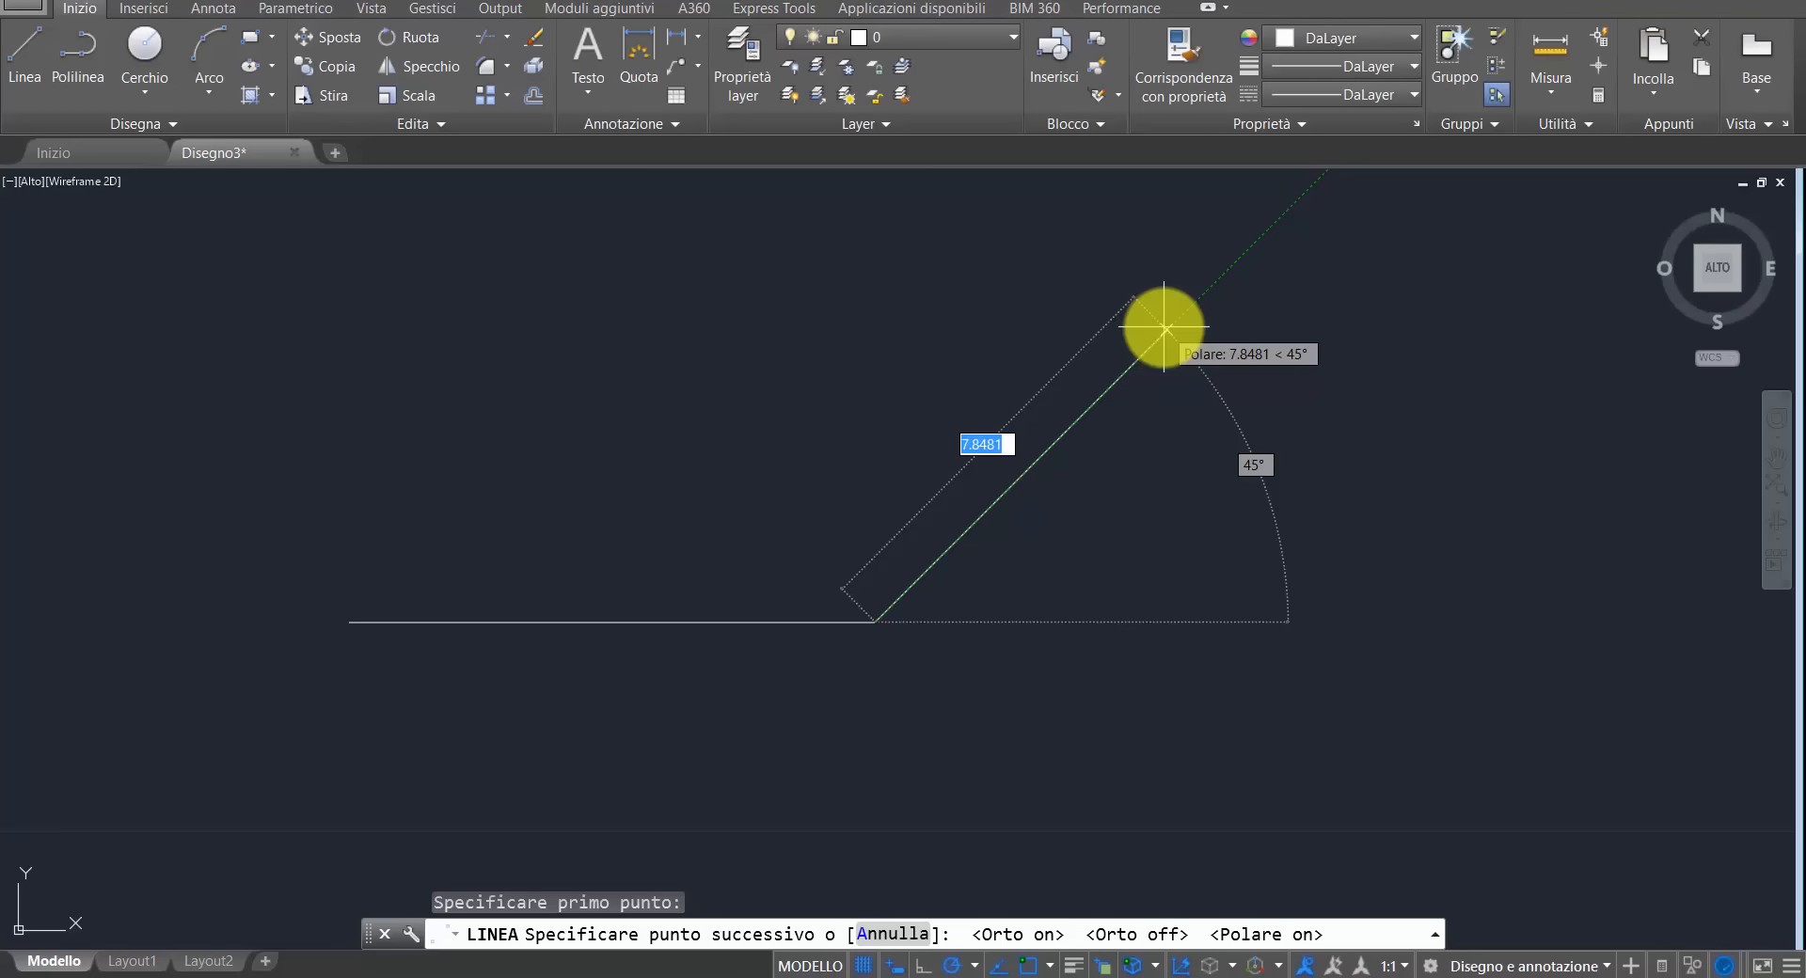
type("10")
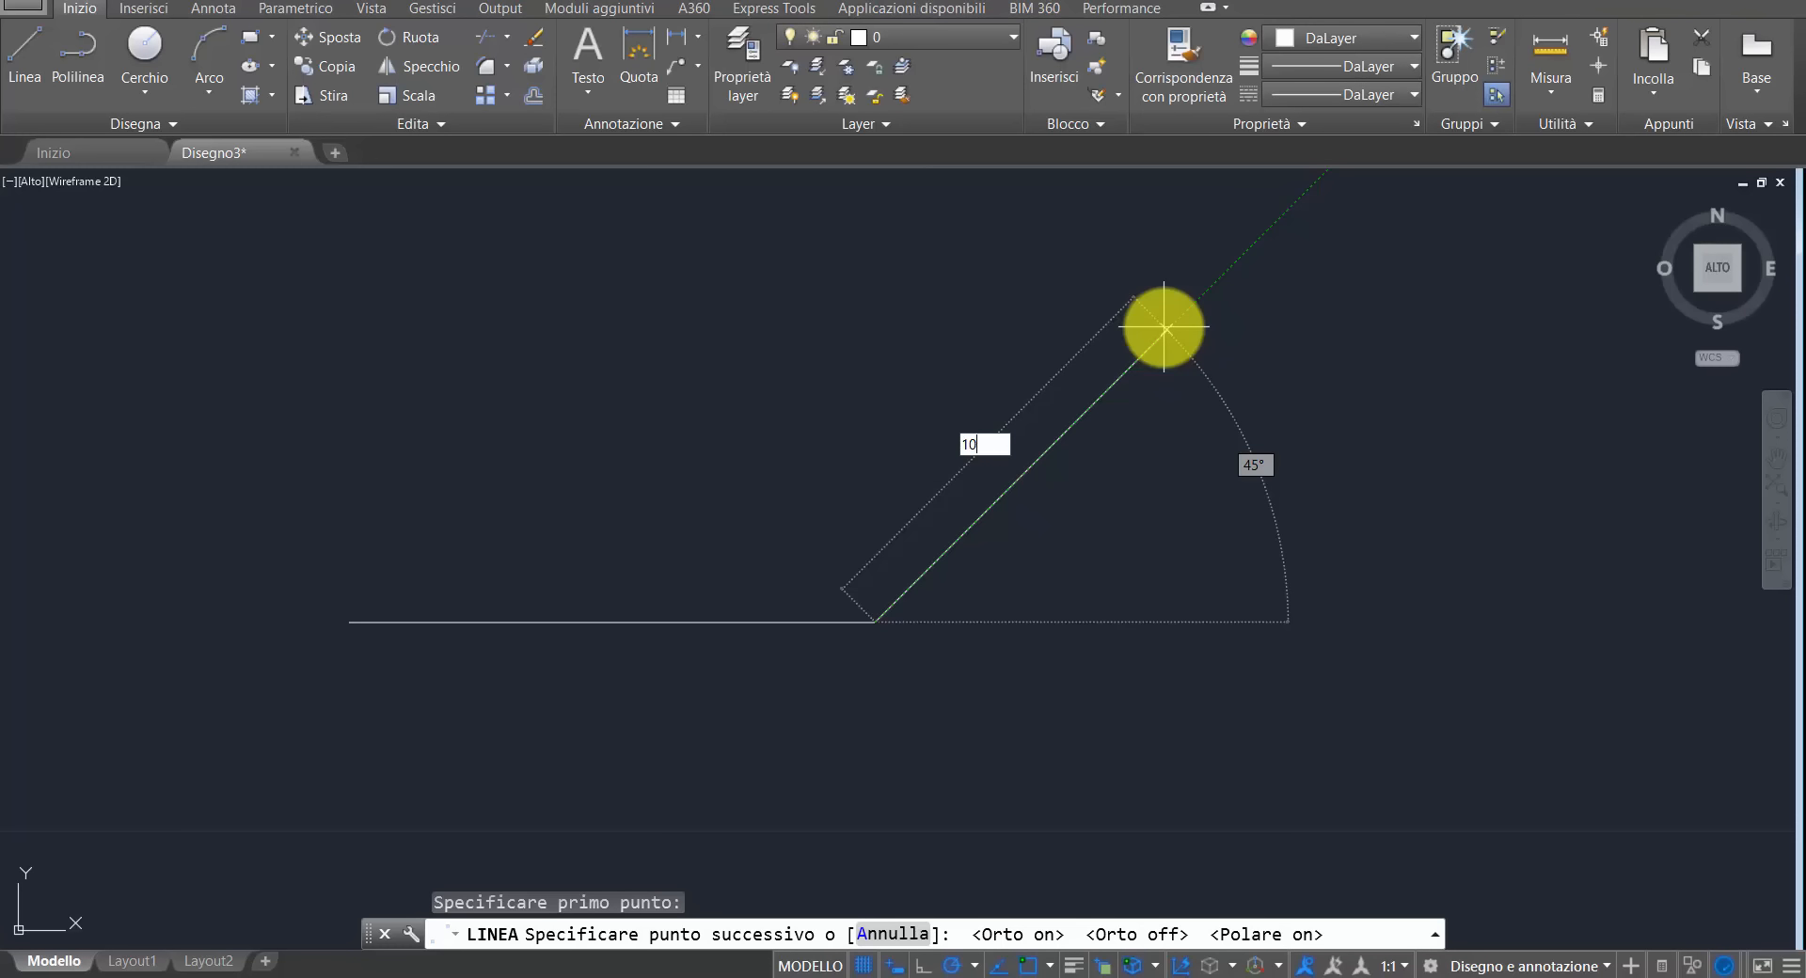
key("Return")
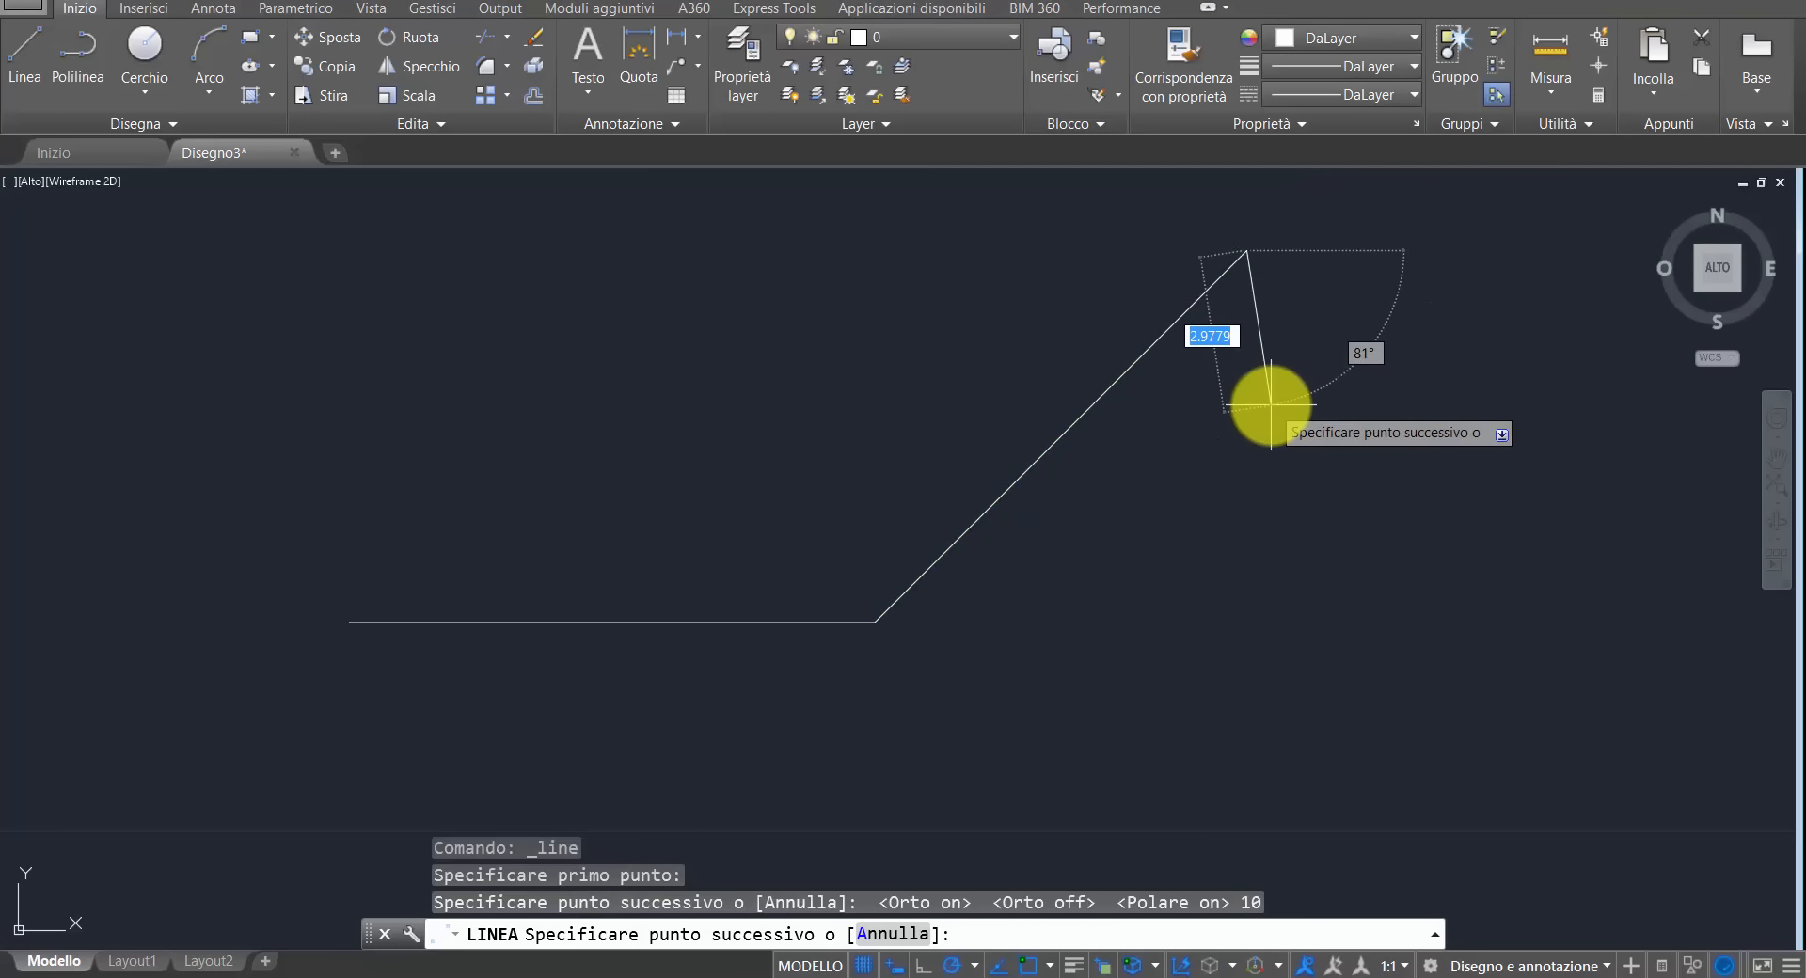
- Change the polar tracking increment to 30° while continuing the line from the sloped segment's upper end
middle_click_drag(1270, 405, 1055, 822)
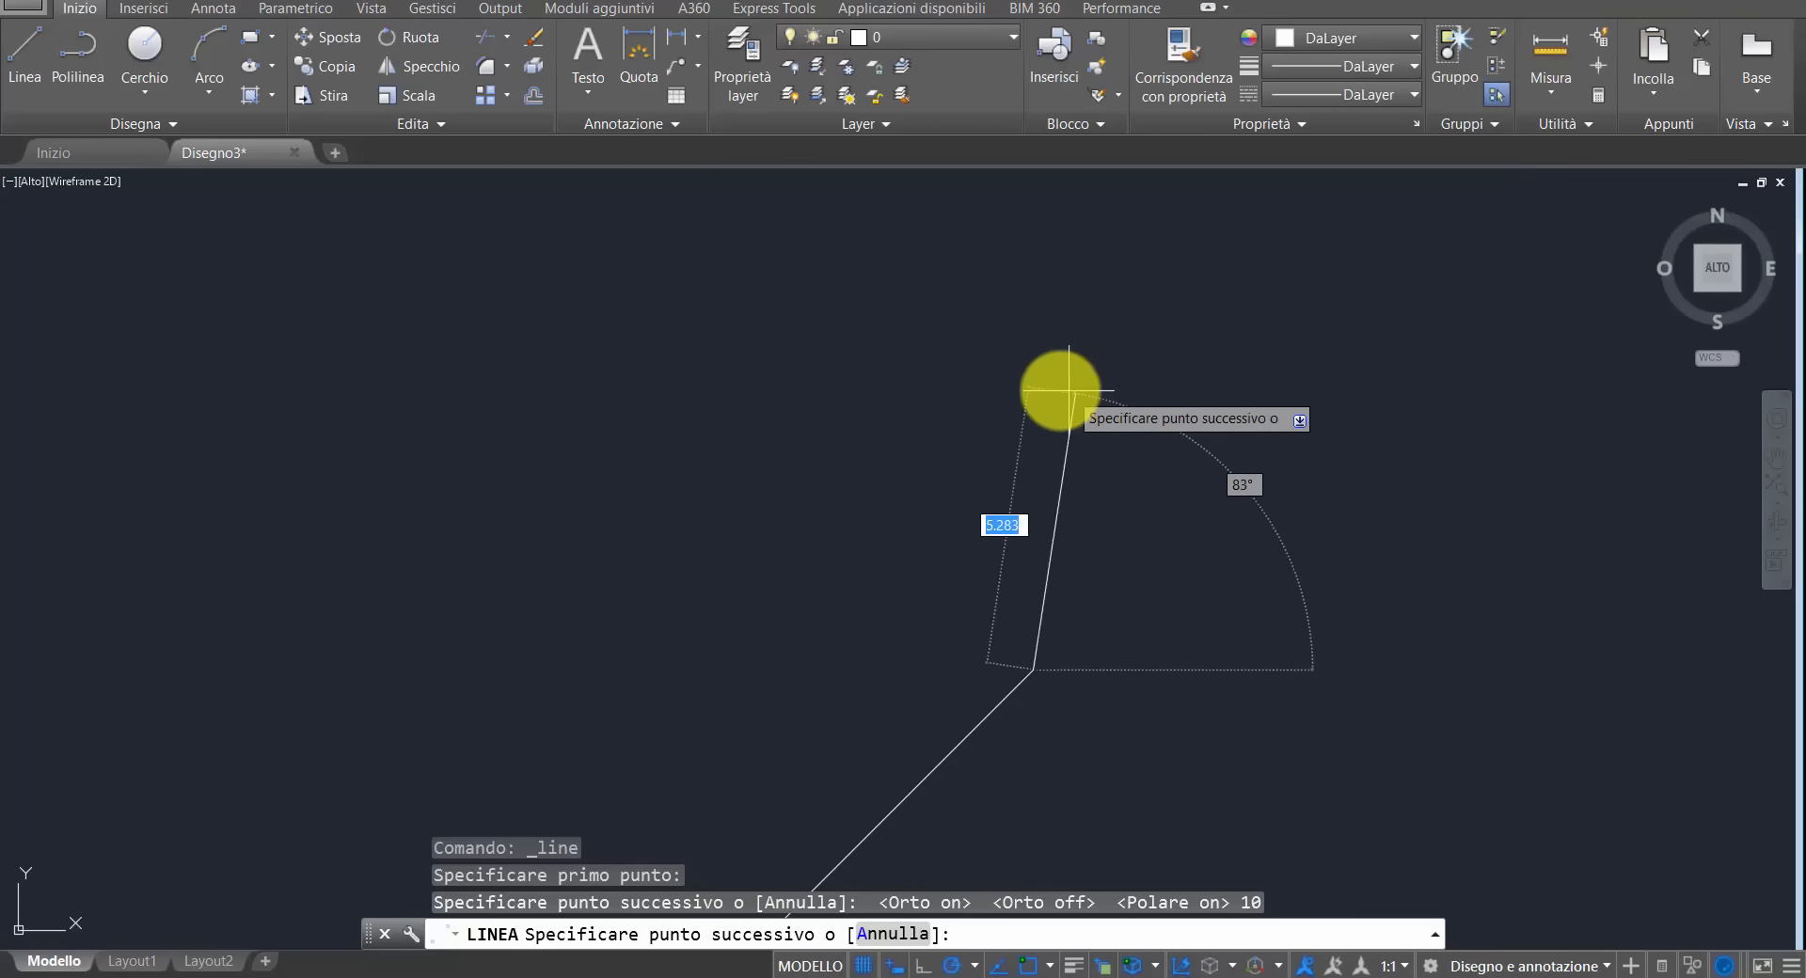
scroll(856, 531, "down", 4)
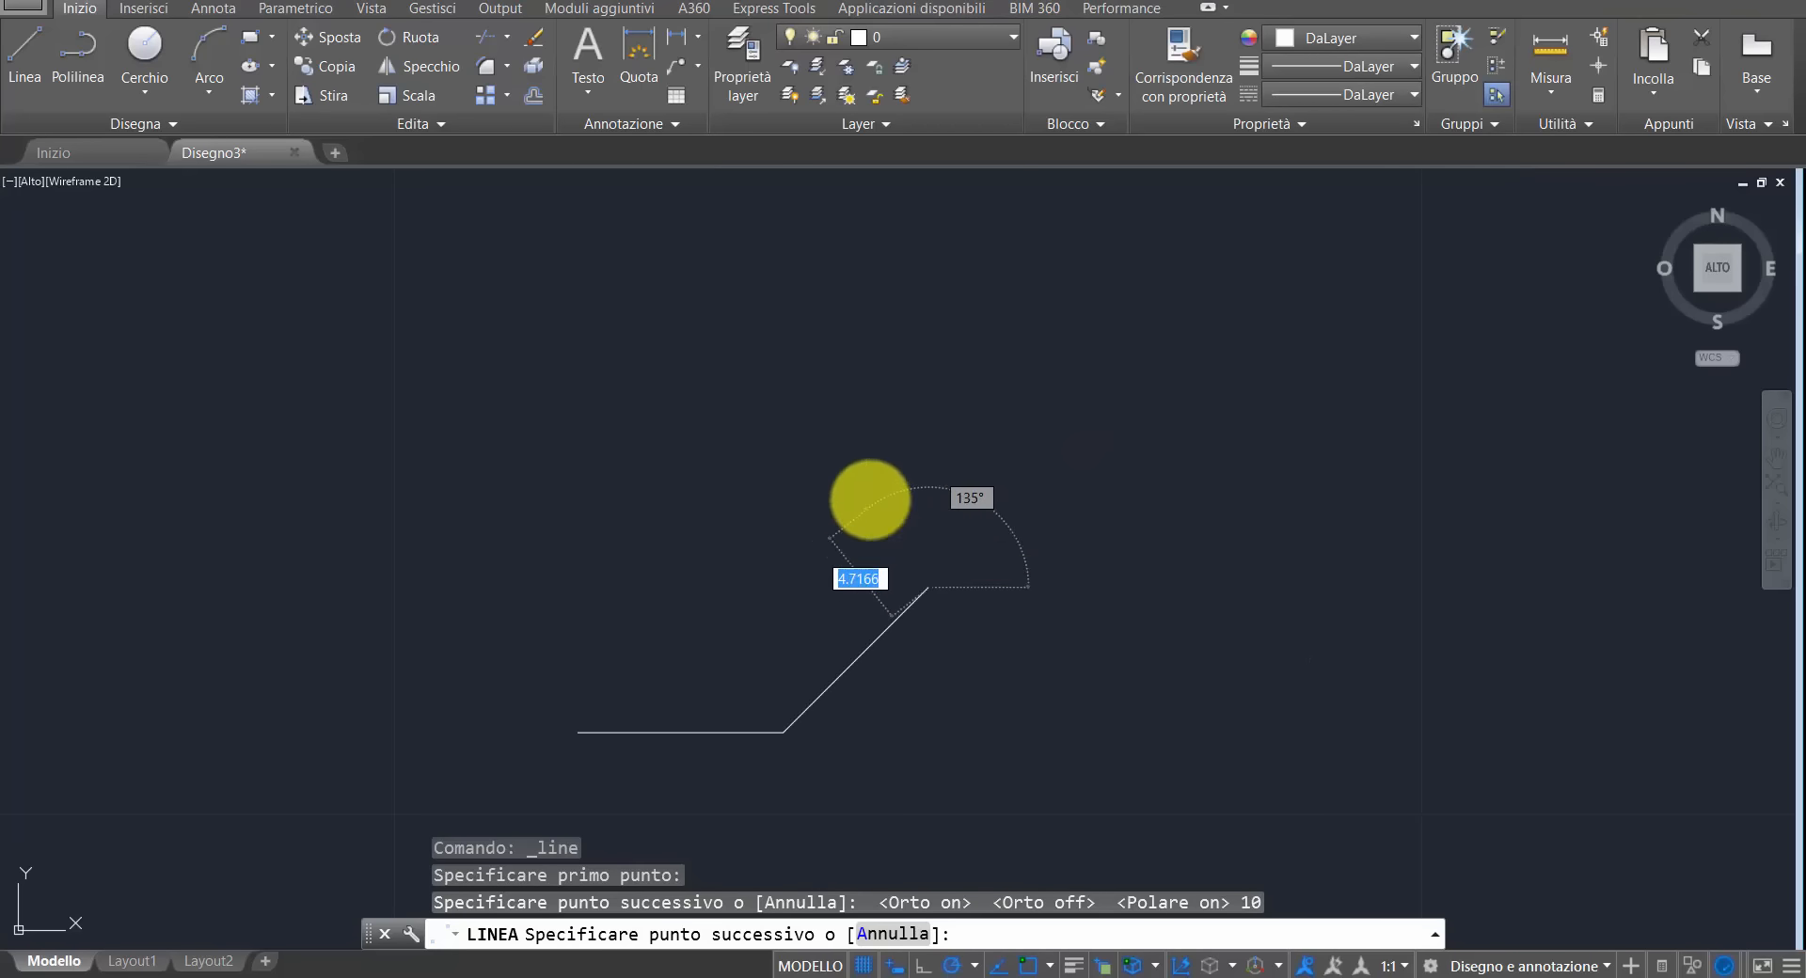
scroll(875, 489, "up", 2)
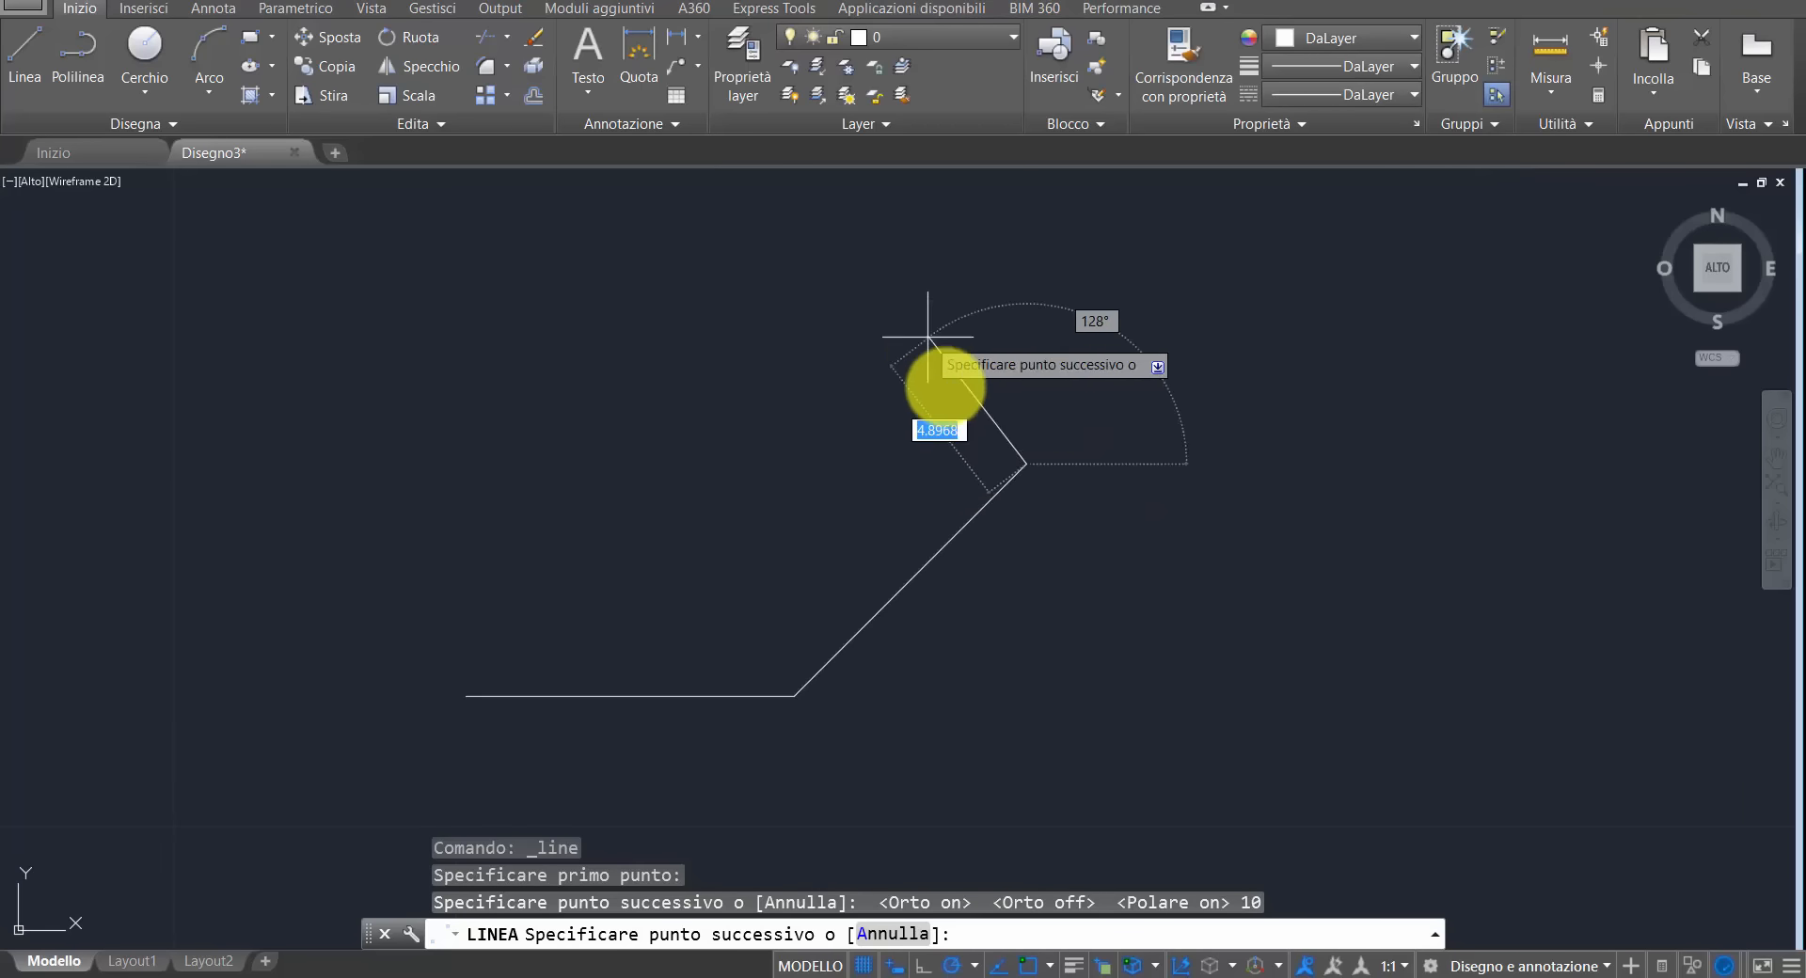
left_click(976, 966)
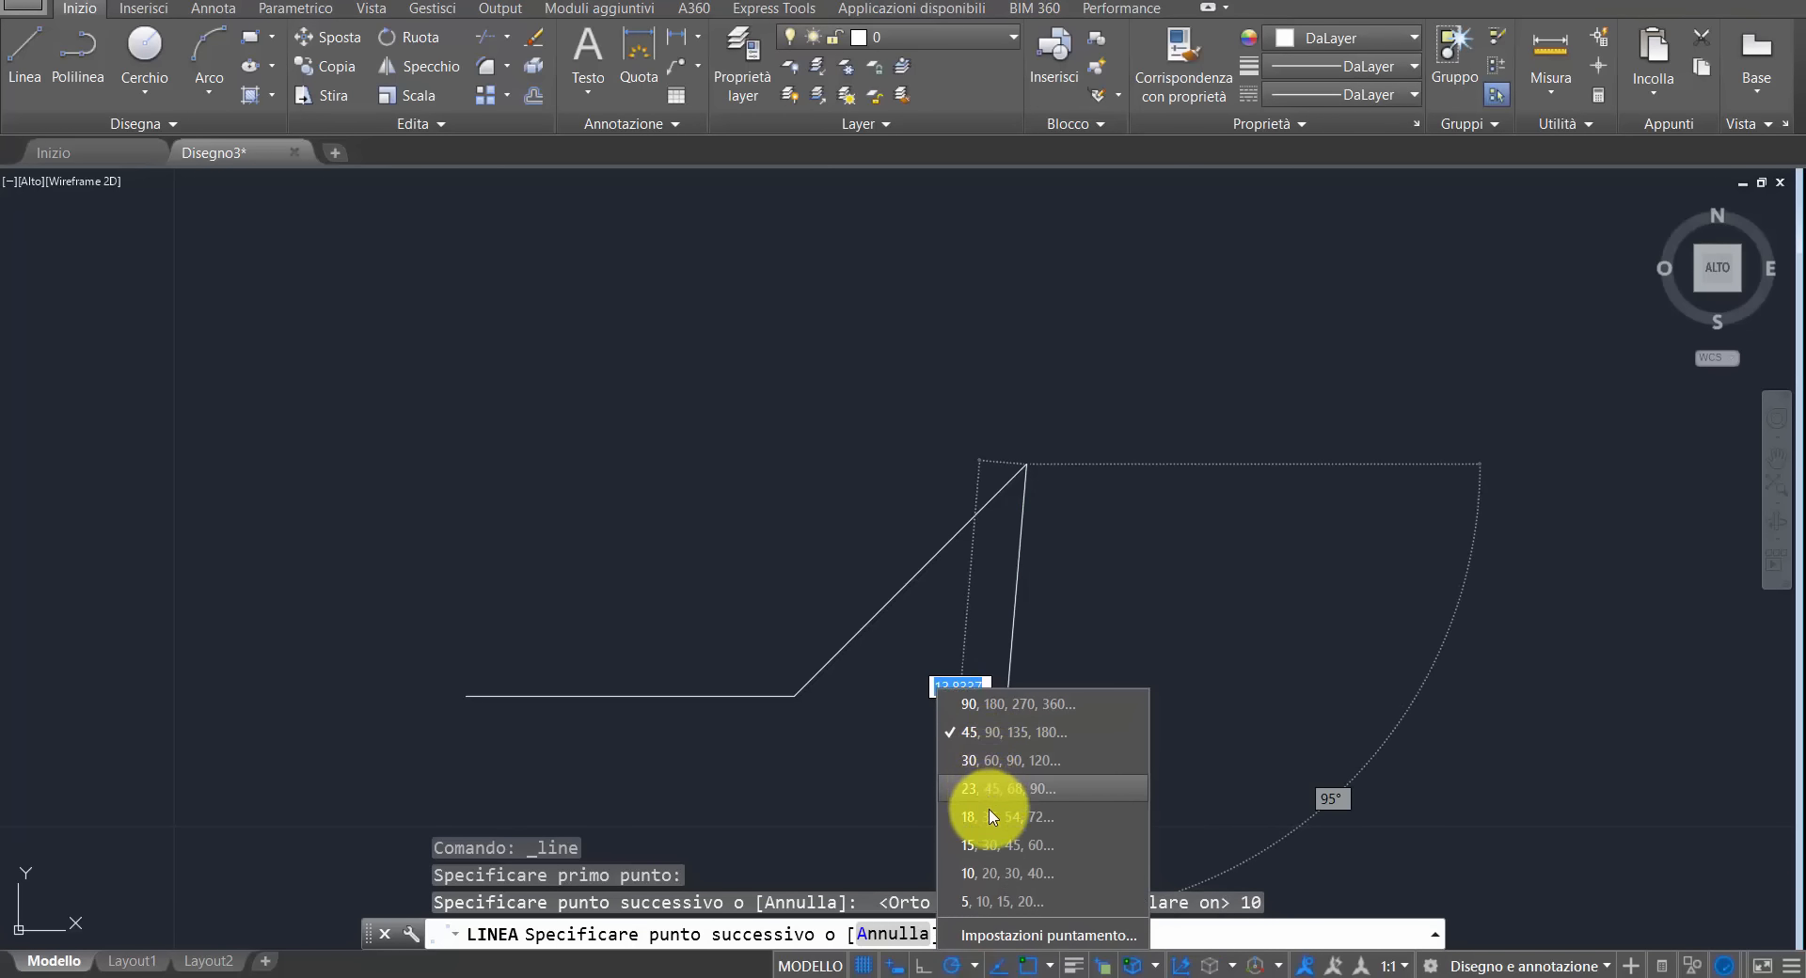
left_click(1000, 749)
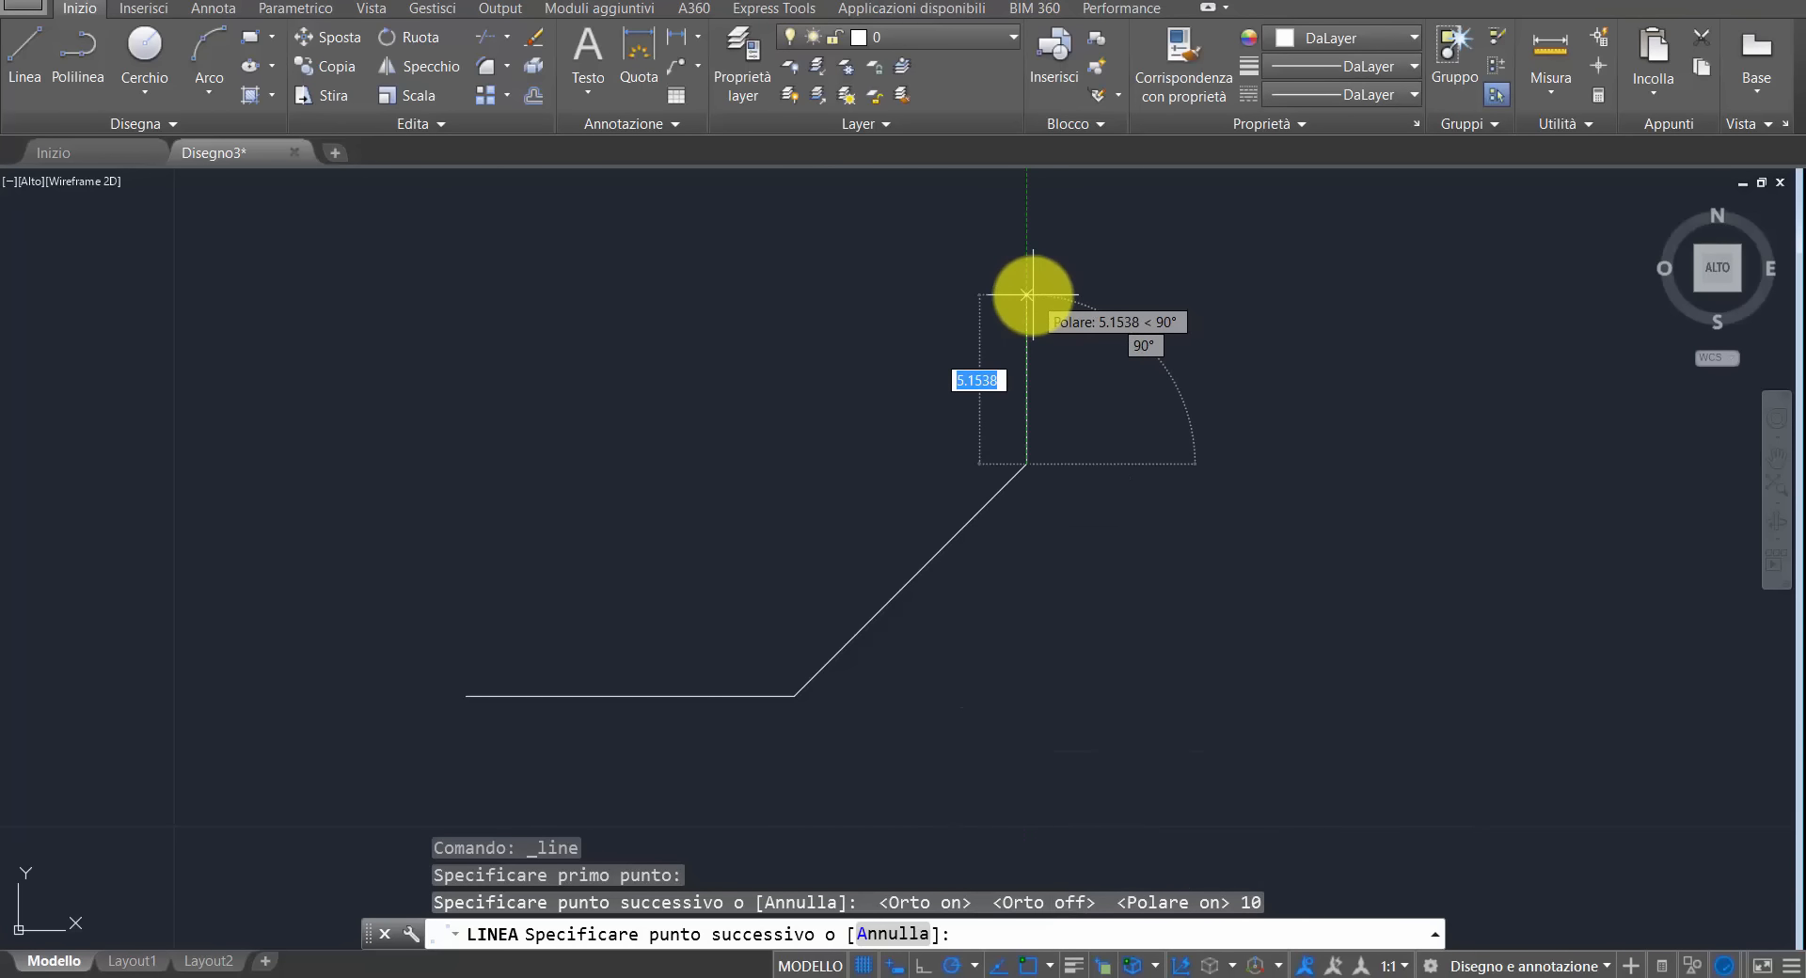
- Switch object snap tracking off and on, and review the object snap modes in the drawing settings, accepting them as set
double_click(998, 968)
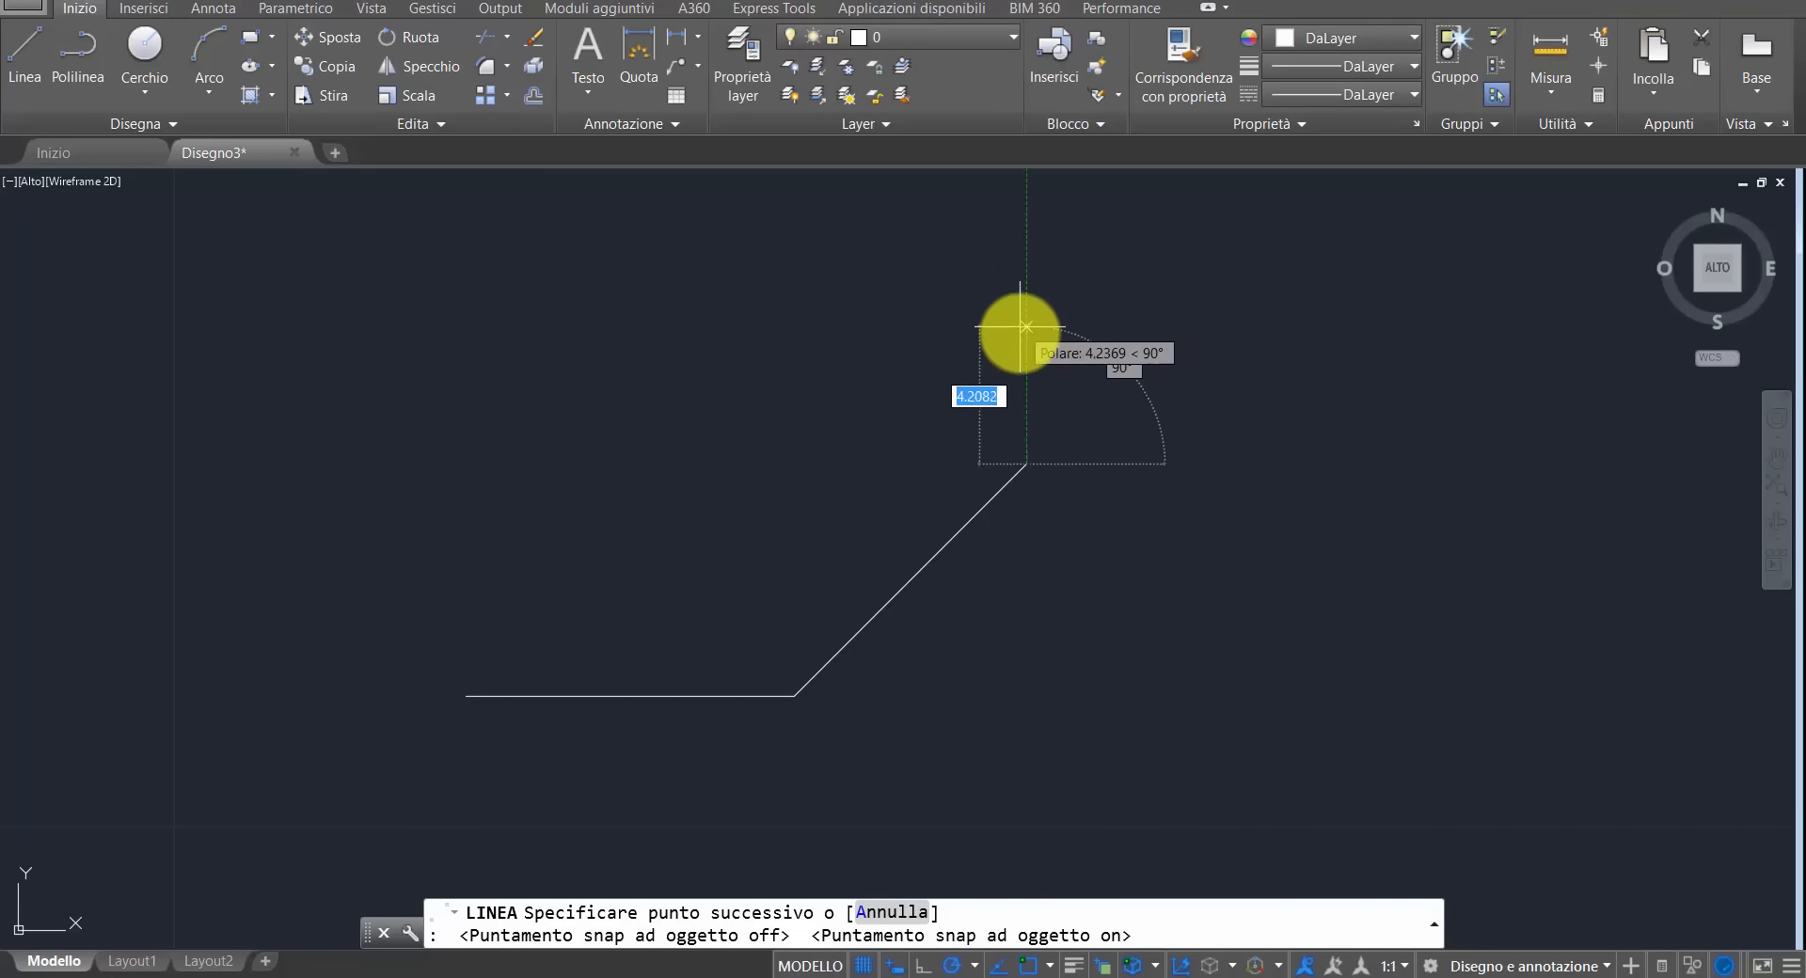
left_click(1025, 464)
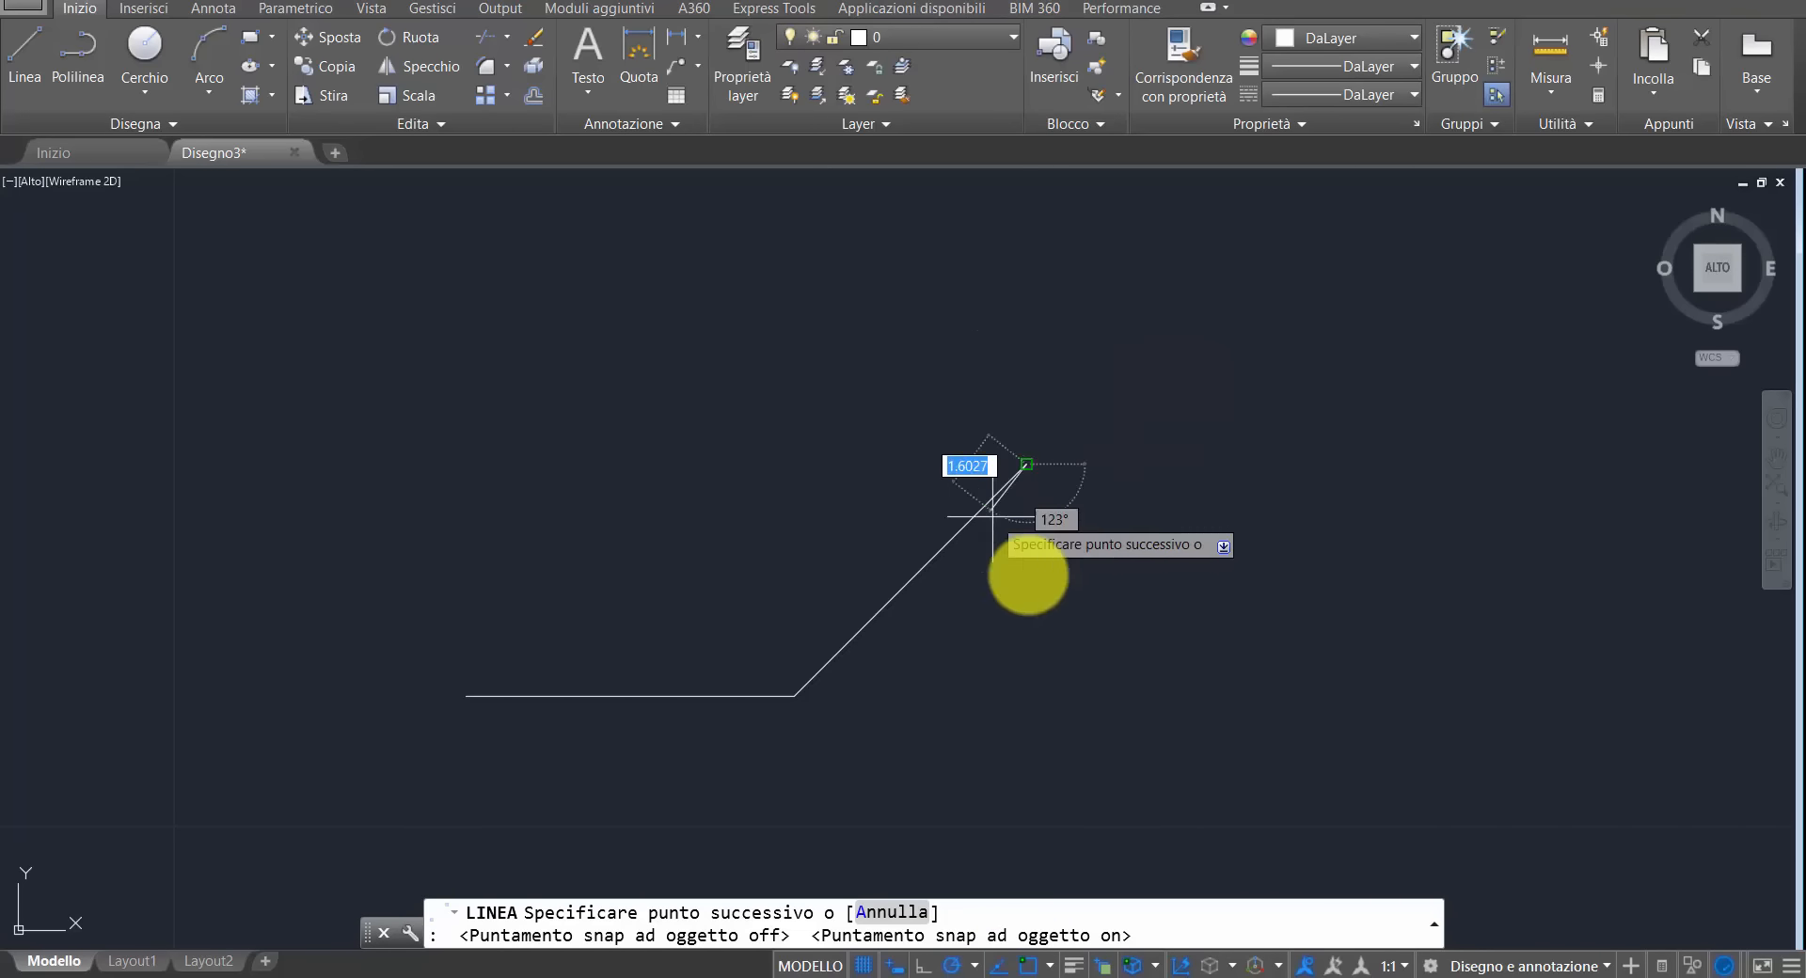
left_click(1037, 969)
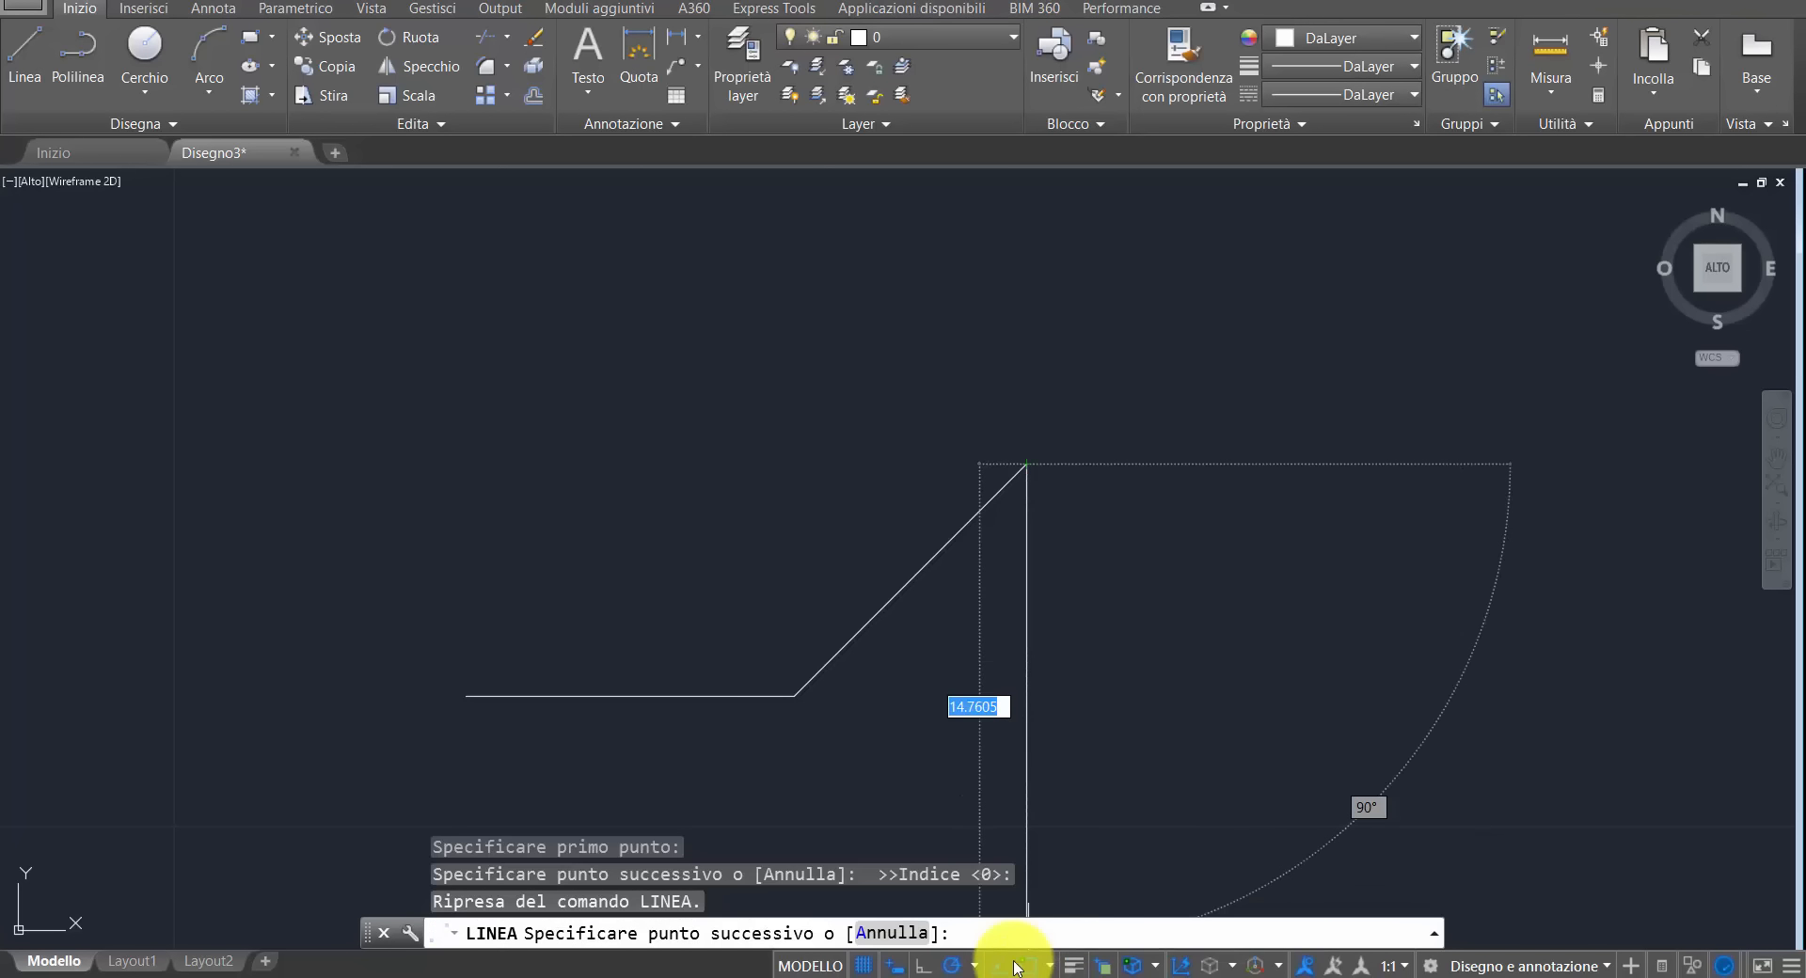
left_click(1052, 969)
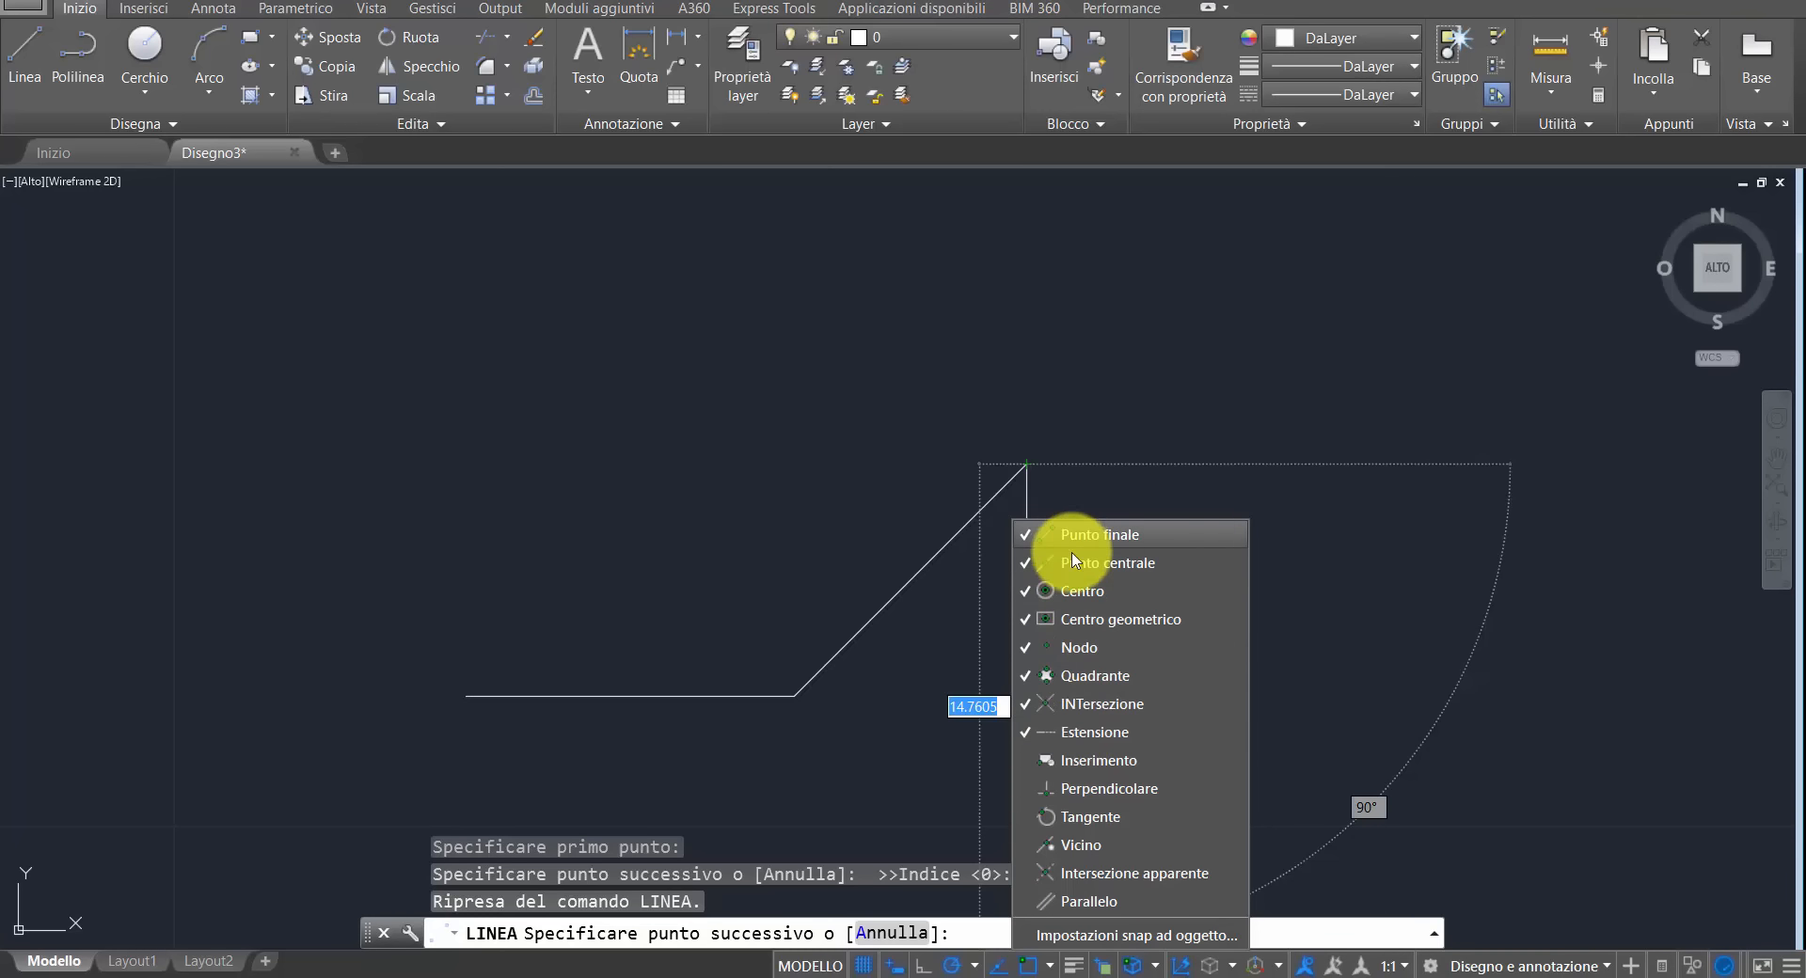
left_click(1097, 935)
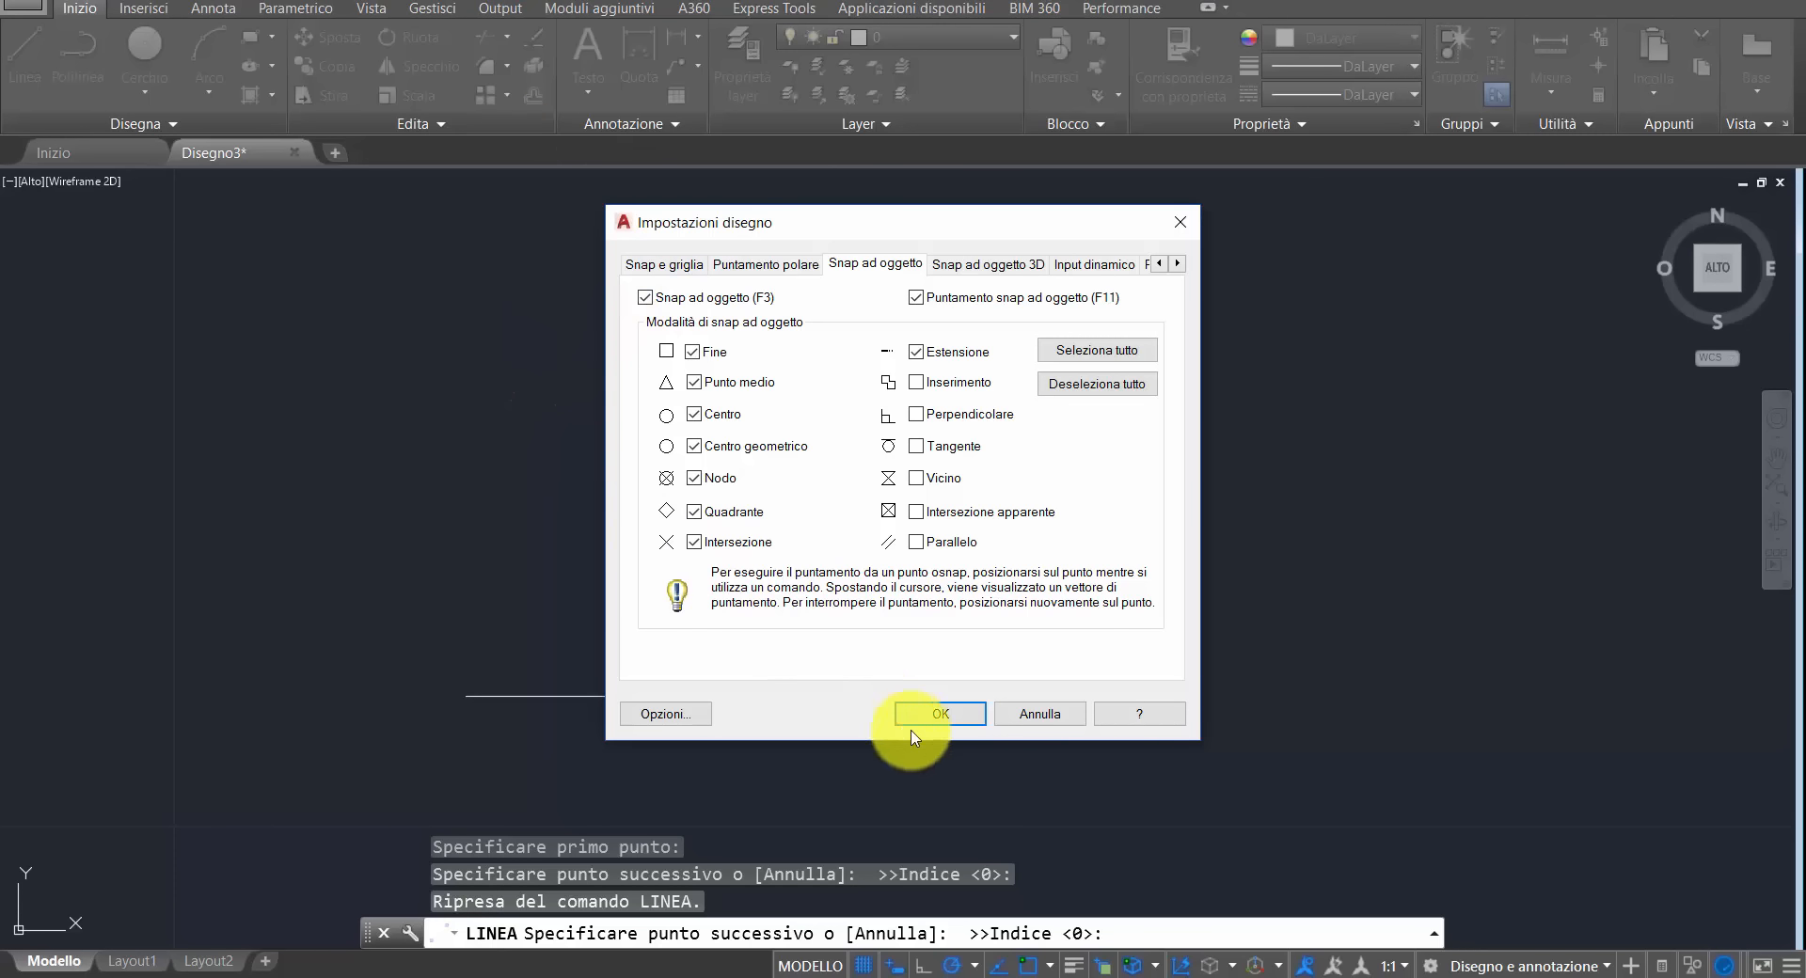
left_click(943, 717)
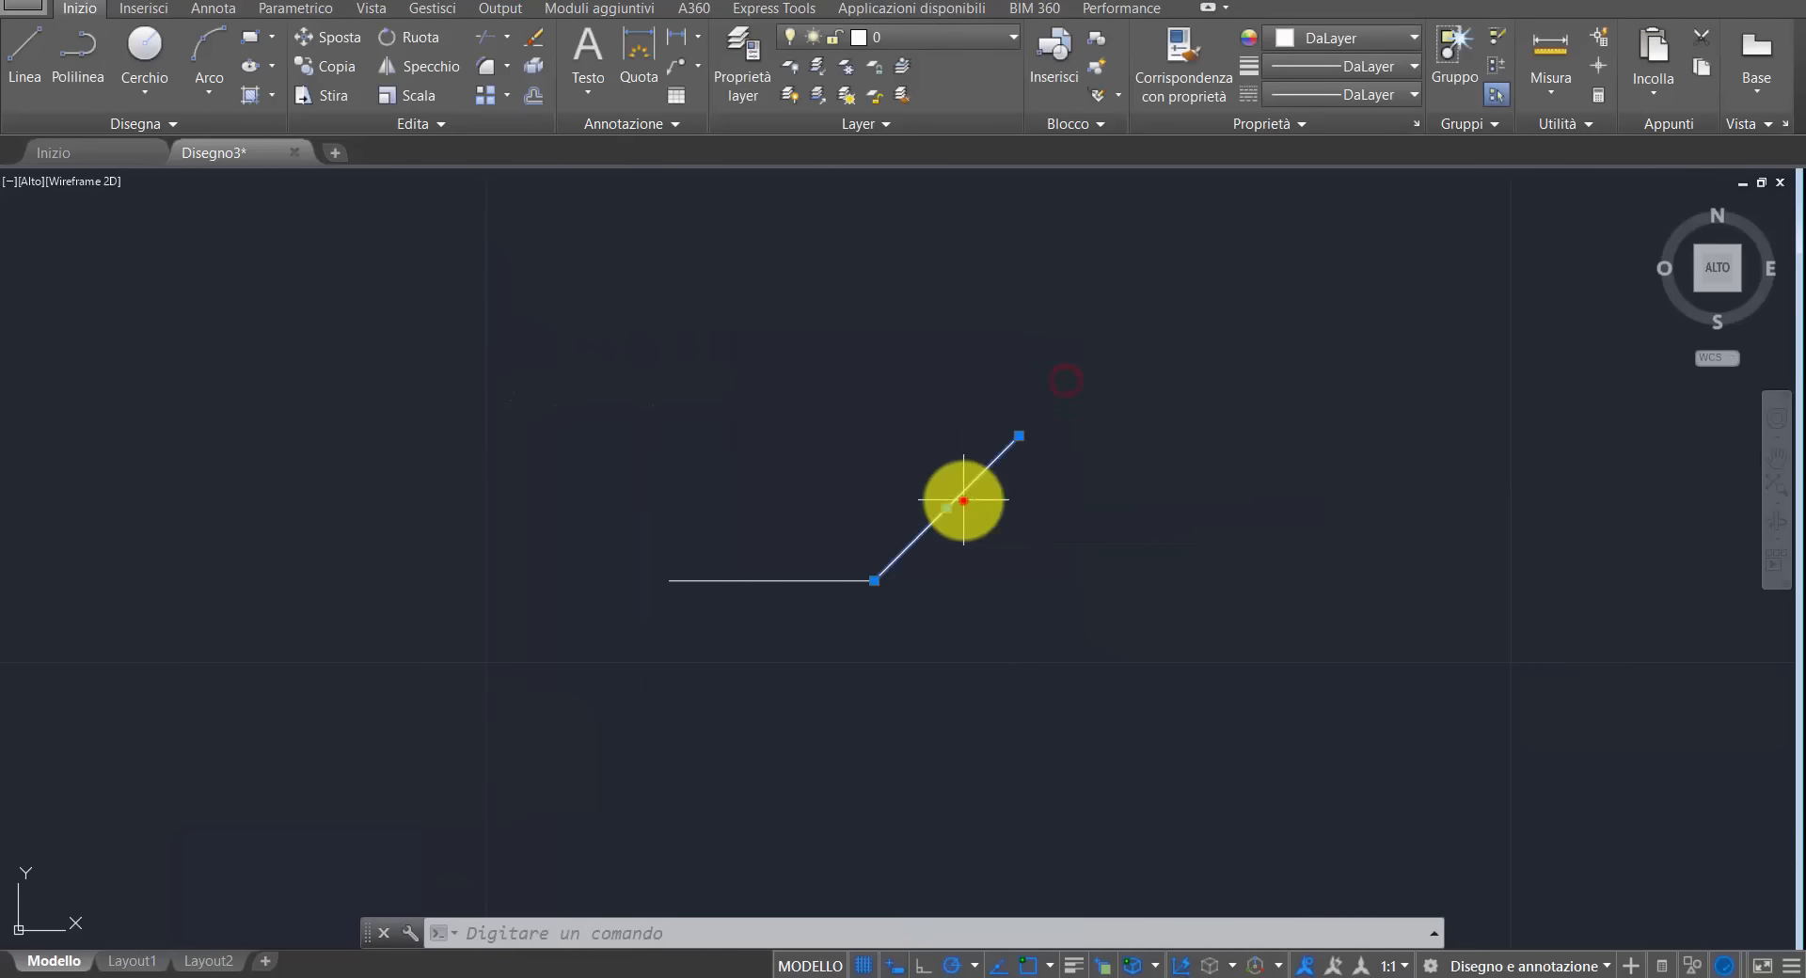
- Delete the sloped segment rising from the horizontal line's right endpoint
left_click(963, 501)
key("Delete")
middle_click_drag(843, 489, 746, 532)
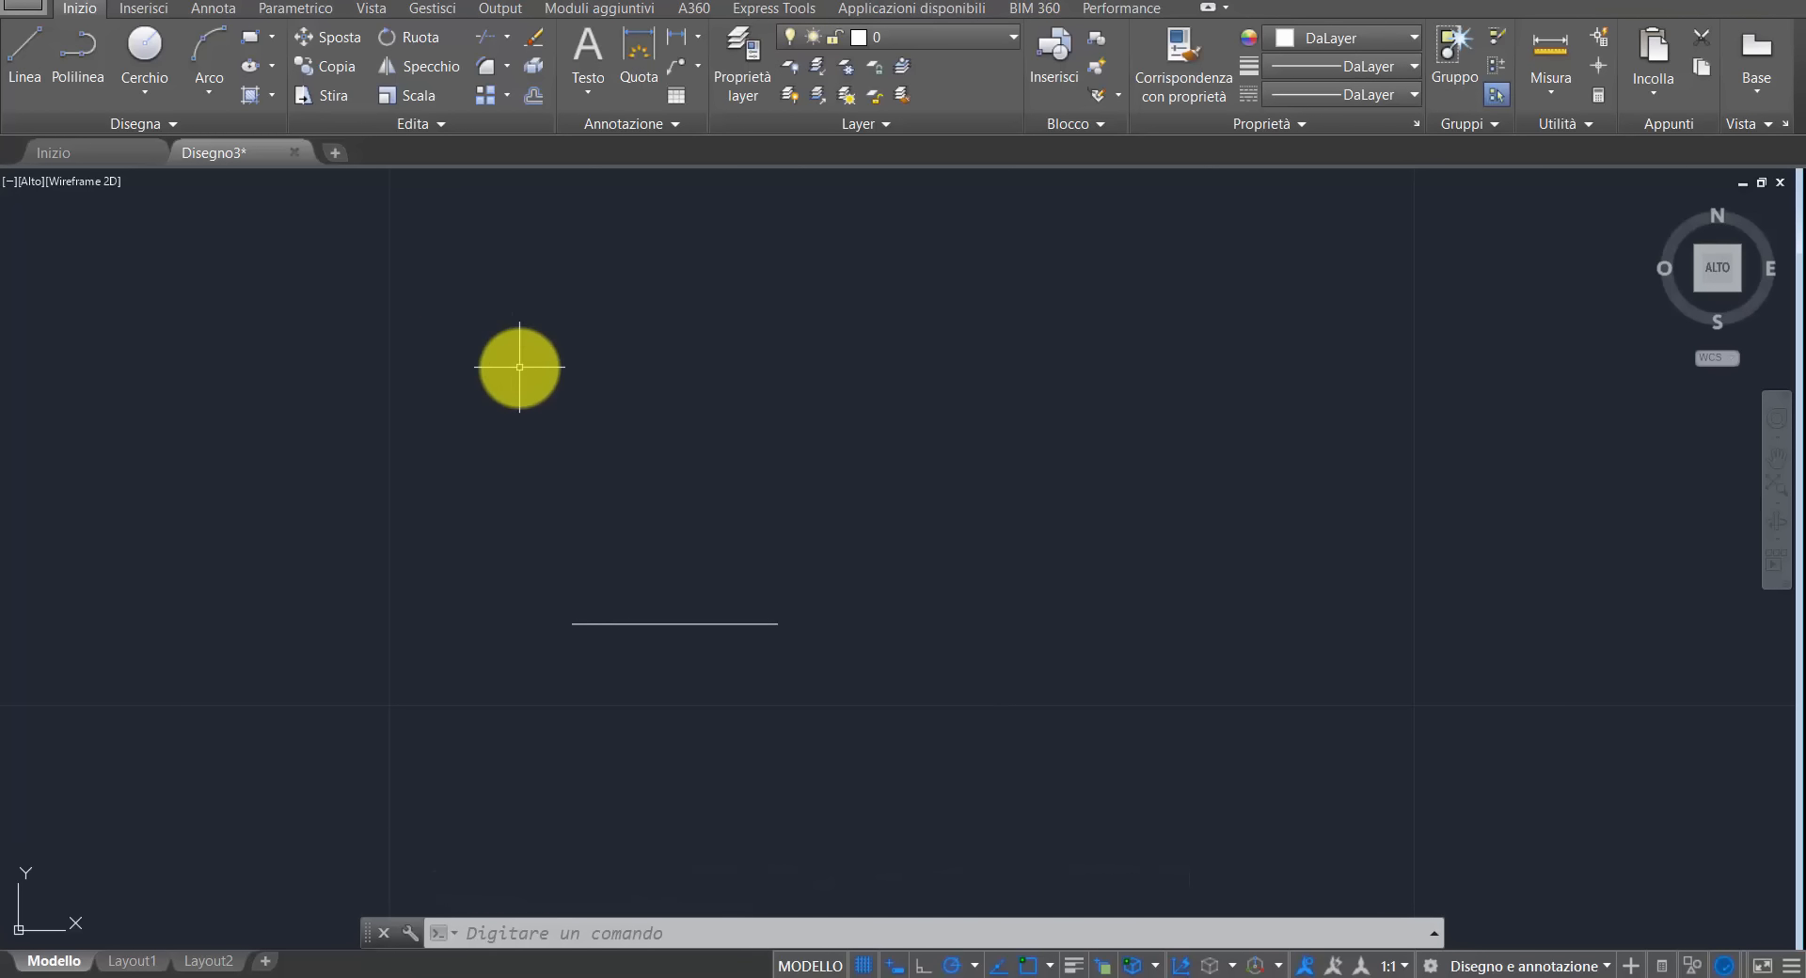
- Draw an 8-unit vertical line upward at 90° from the right endpoint of the horizontal line
left_click(35, 52)
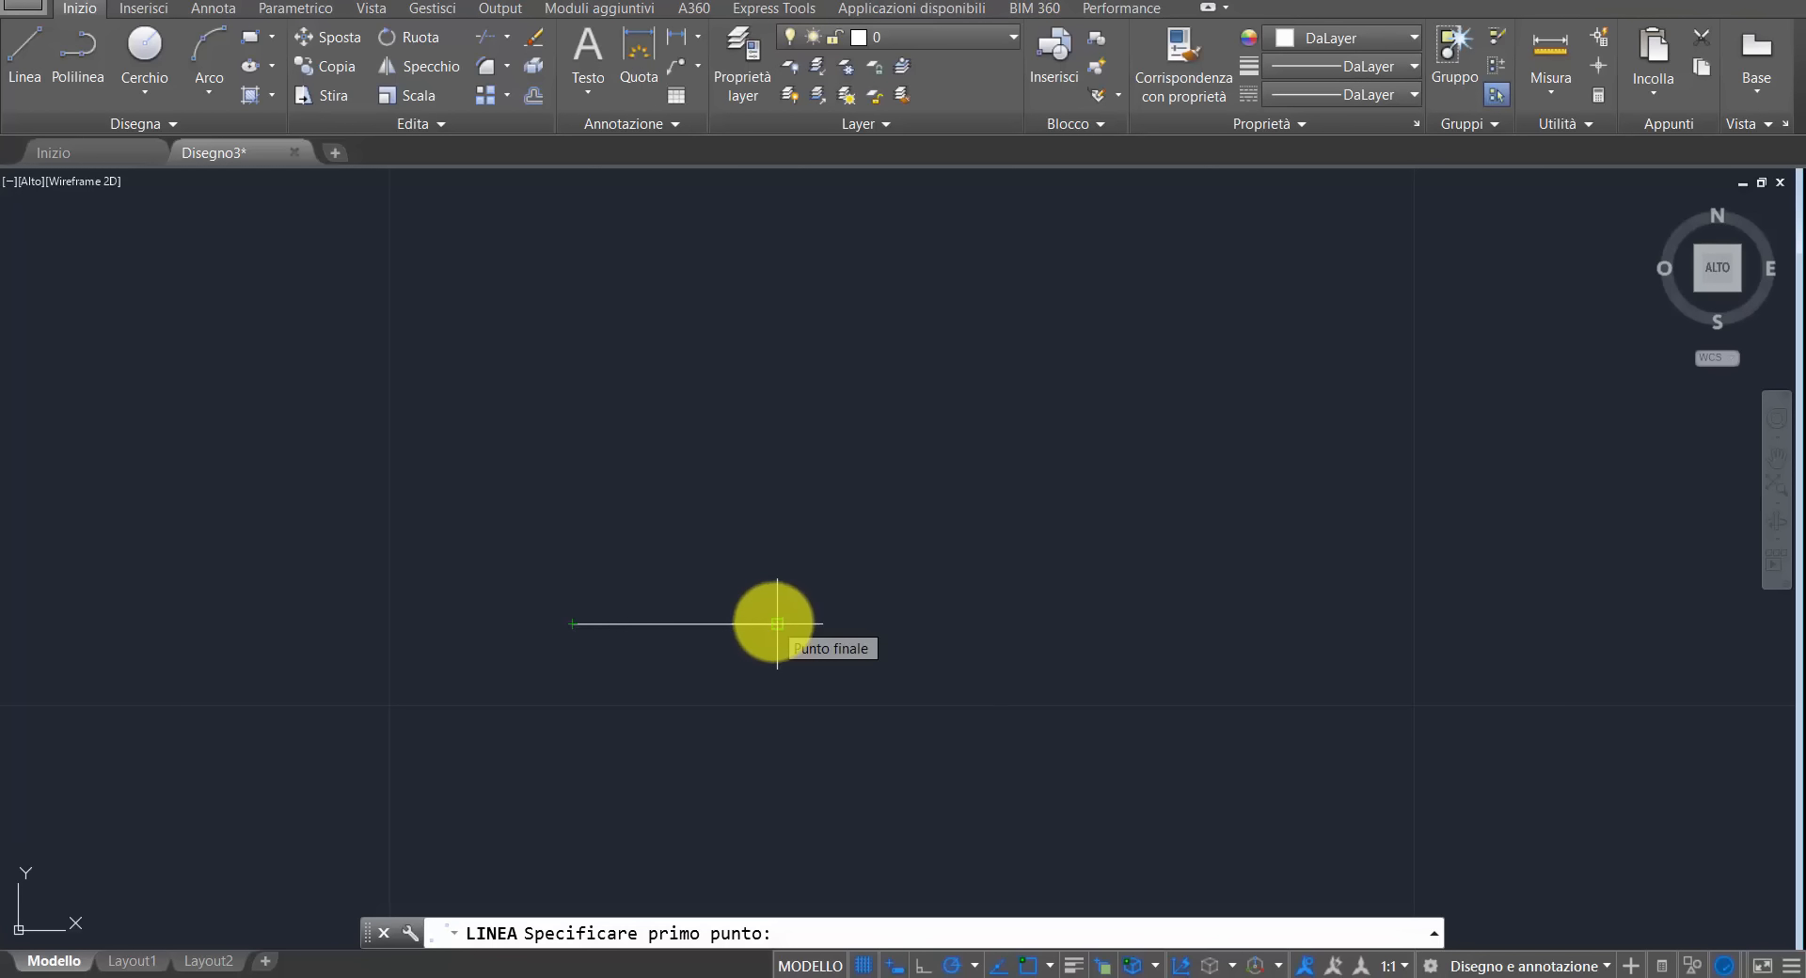
left_click(777, 624)
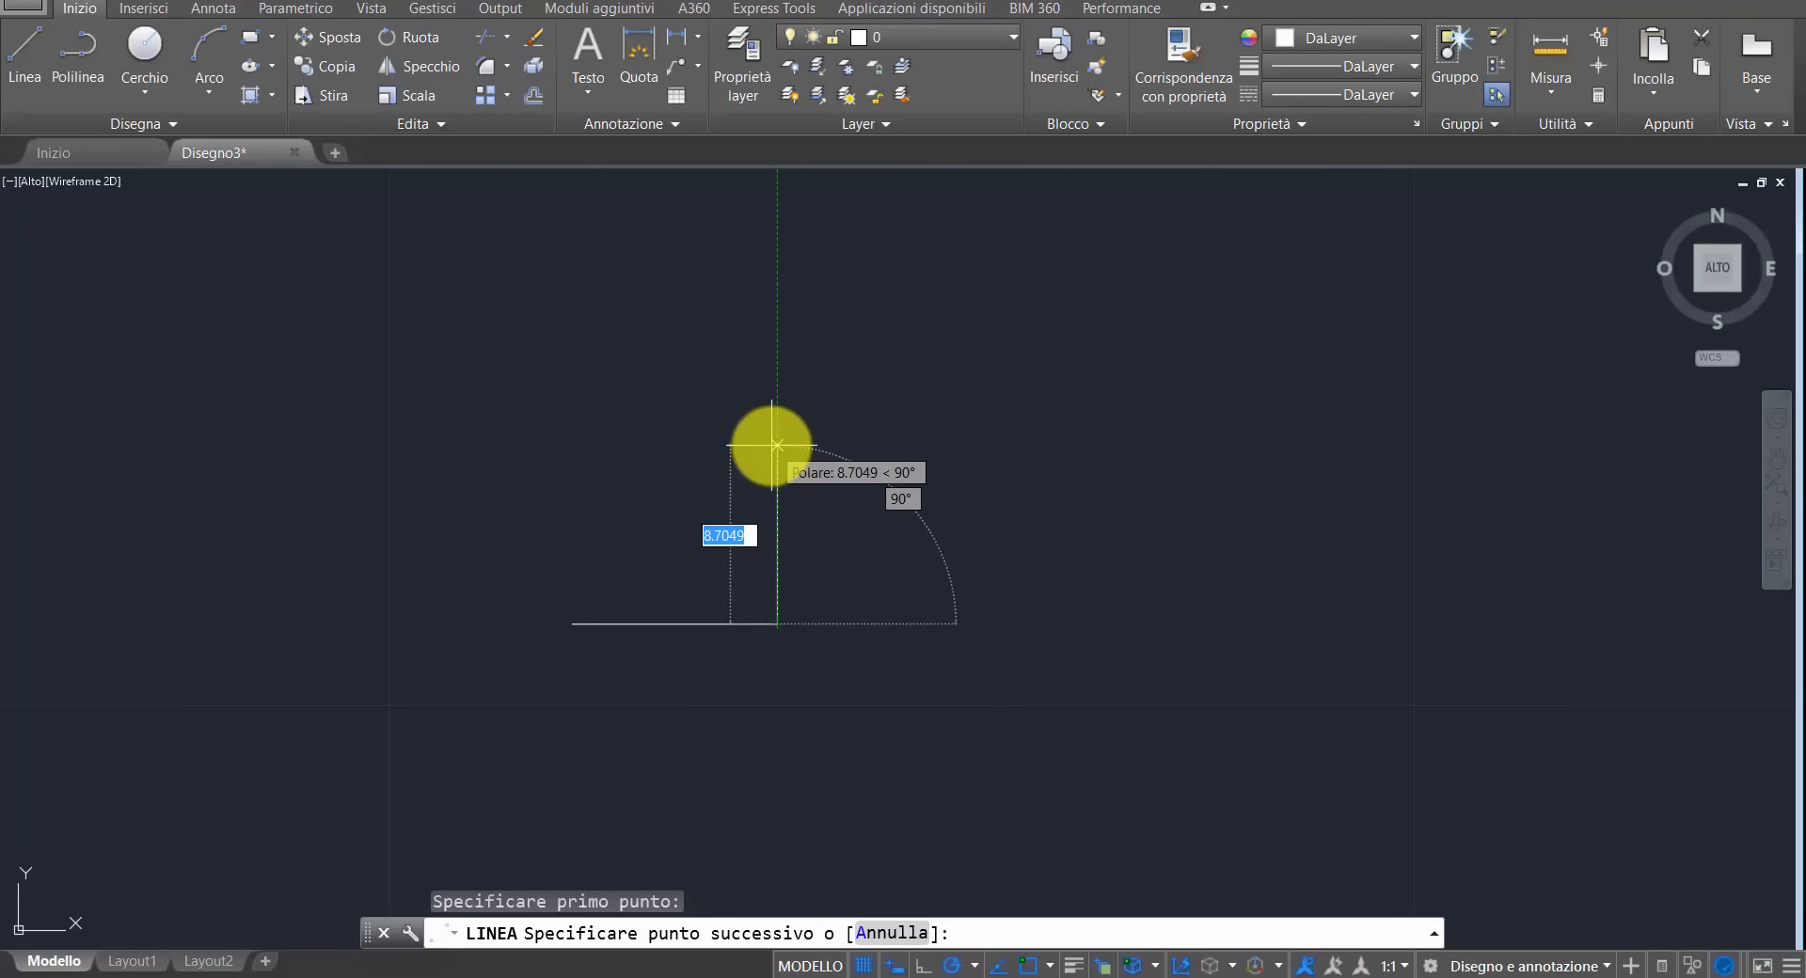
type("8")
key("Return")
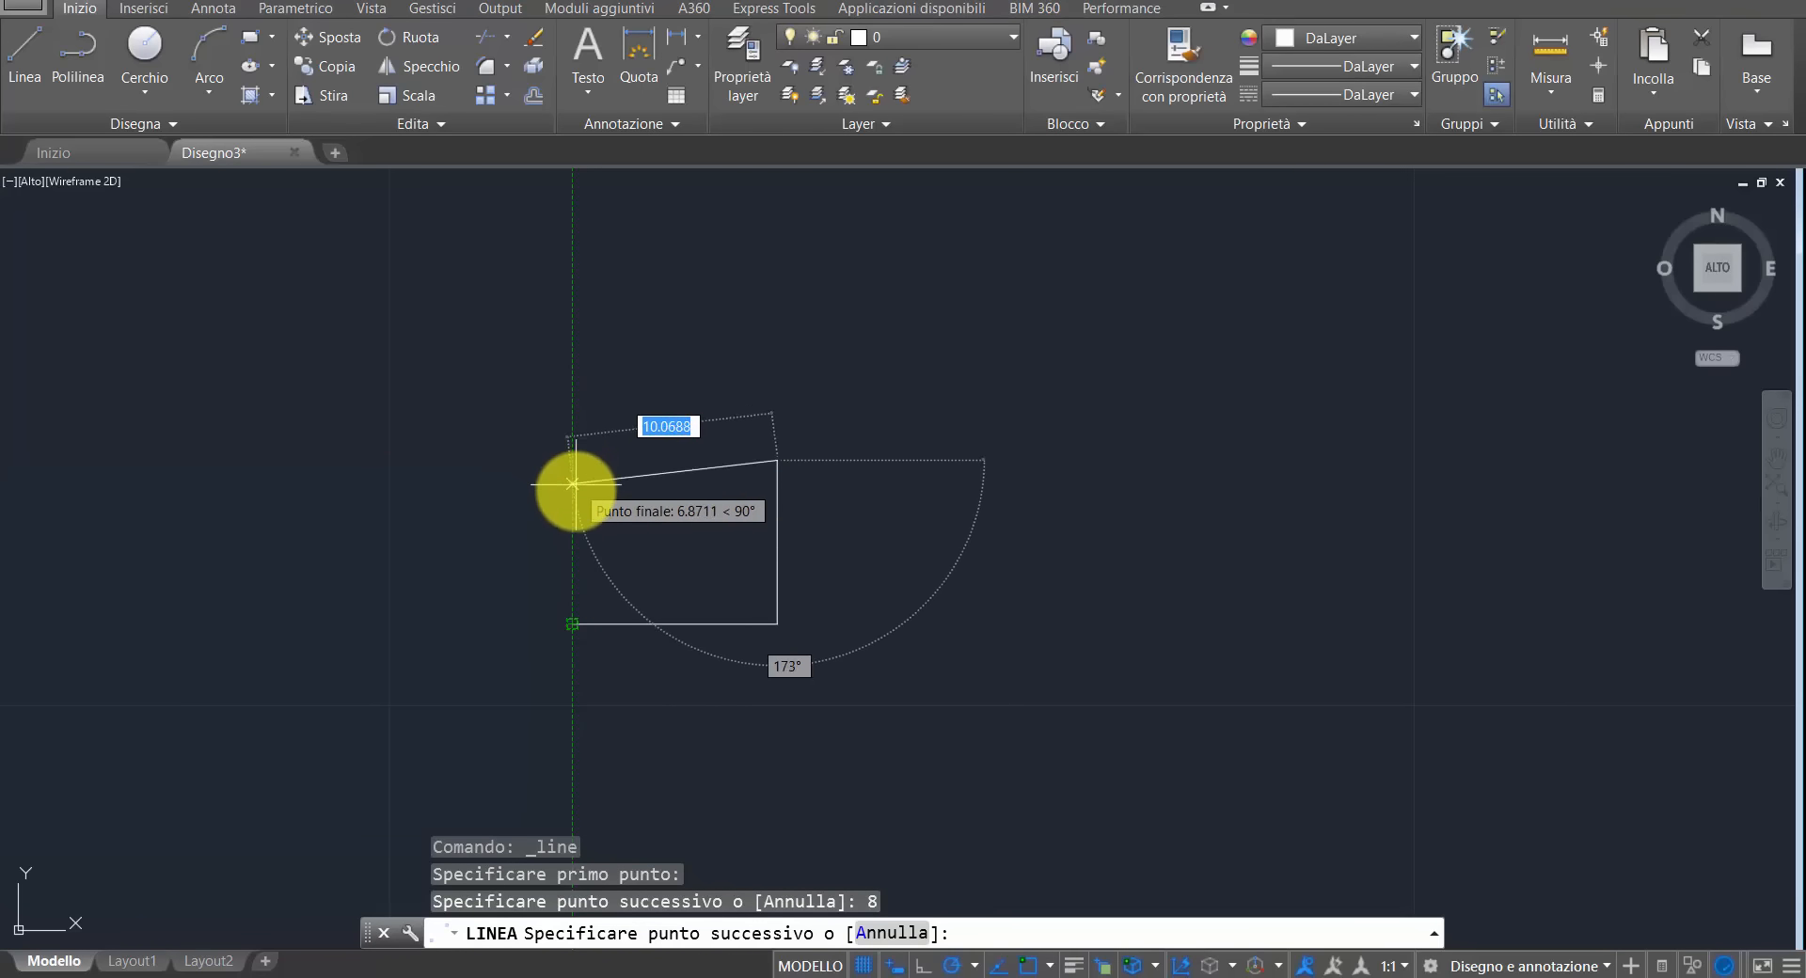
key("Escape")
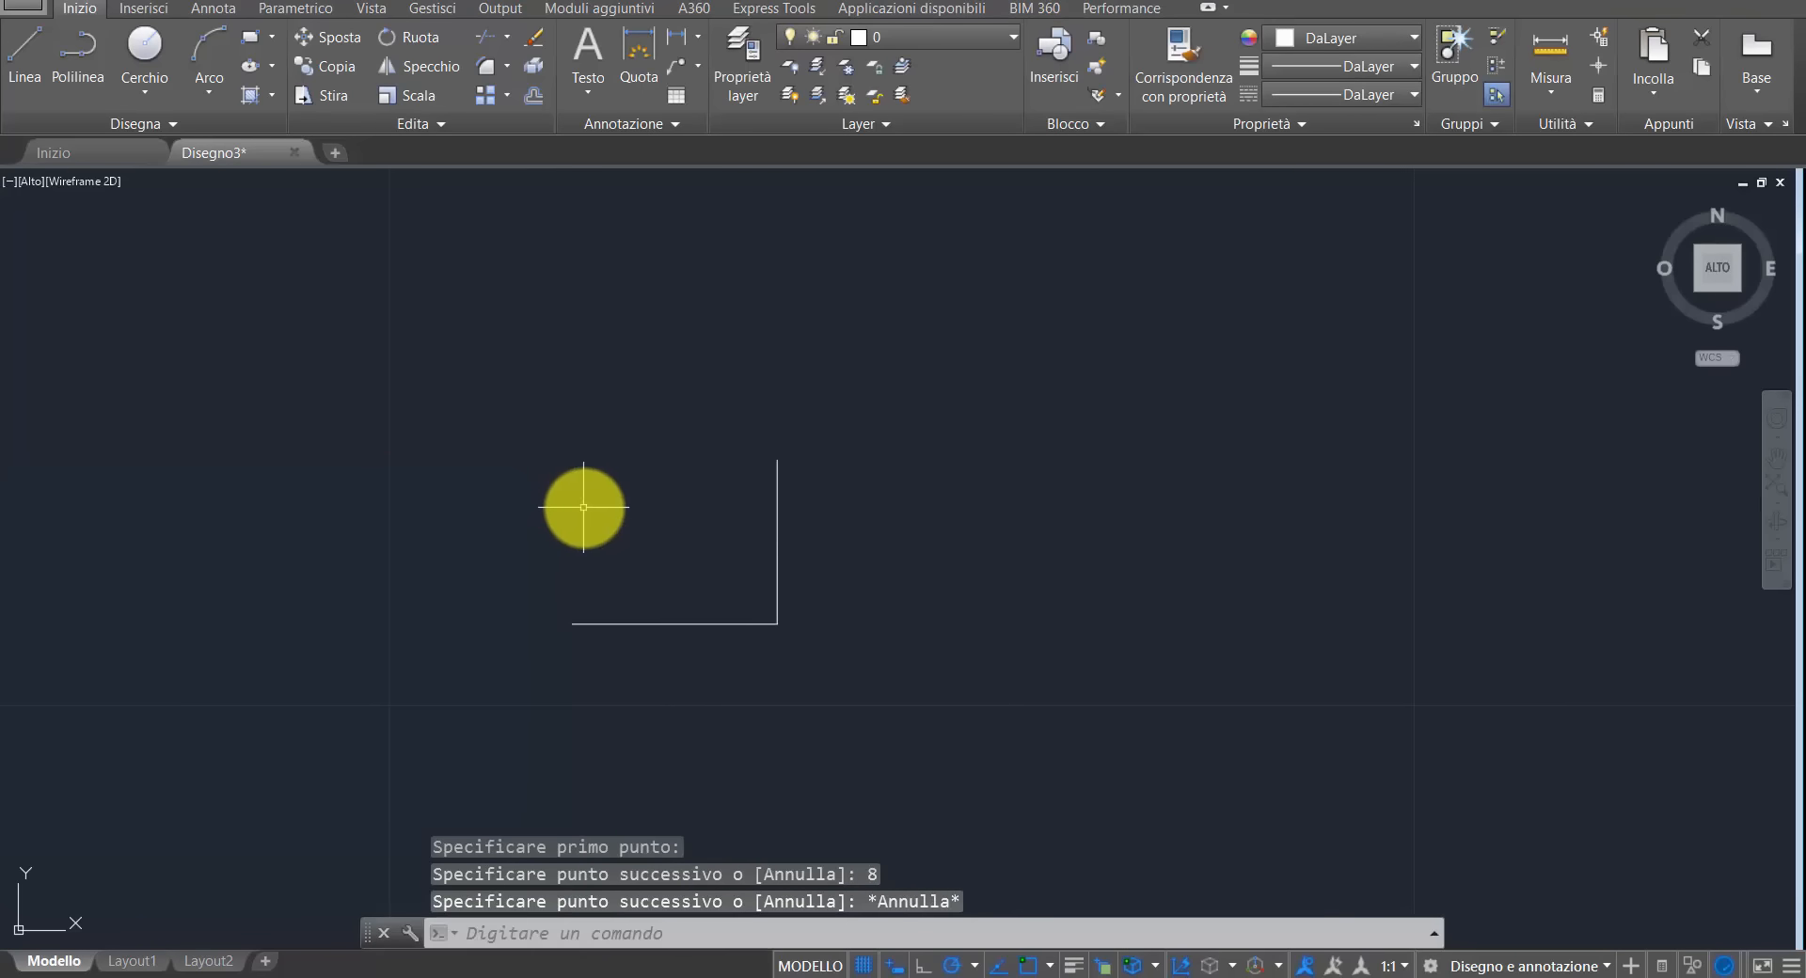
- Draw a 10-unit line leftward from the vertical line's upper end and close the rectangle down to the base line's left endpoint
left_click(25, 45)
left_click(779, 463)
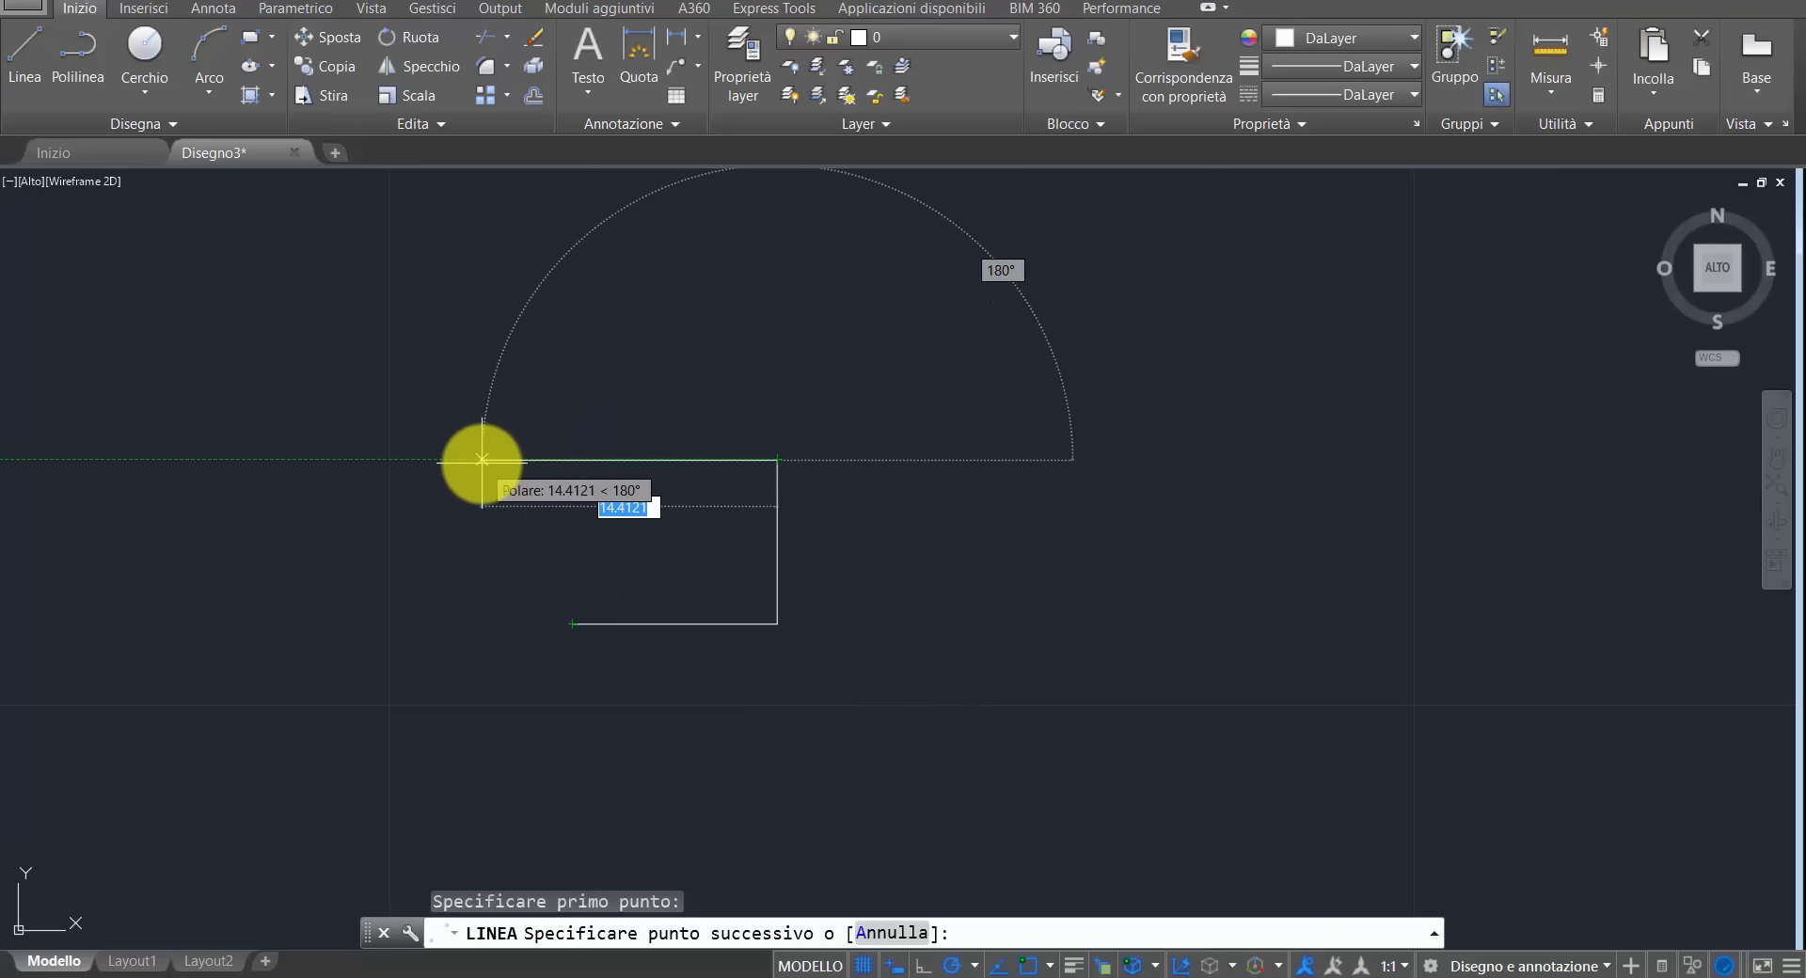
type("10")
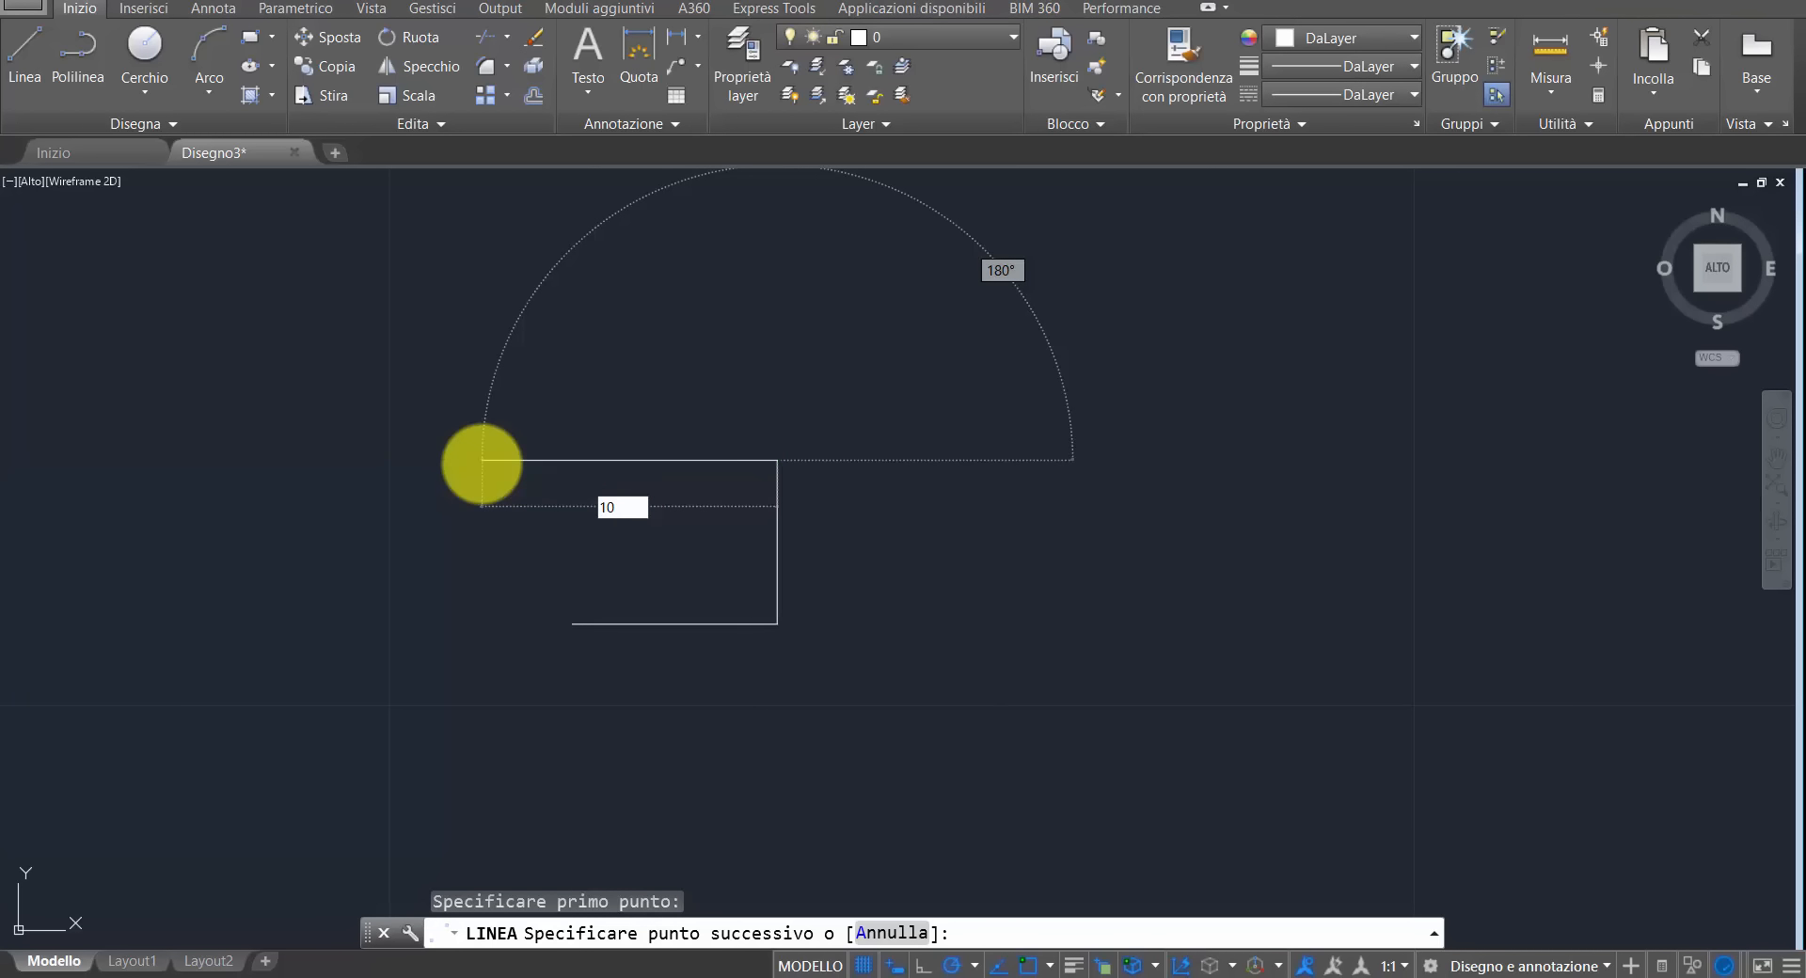
key("Return")
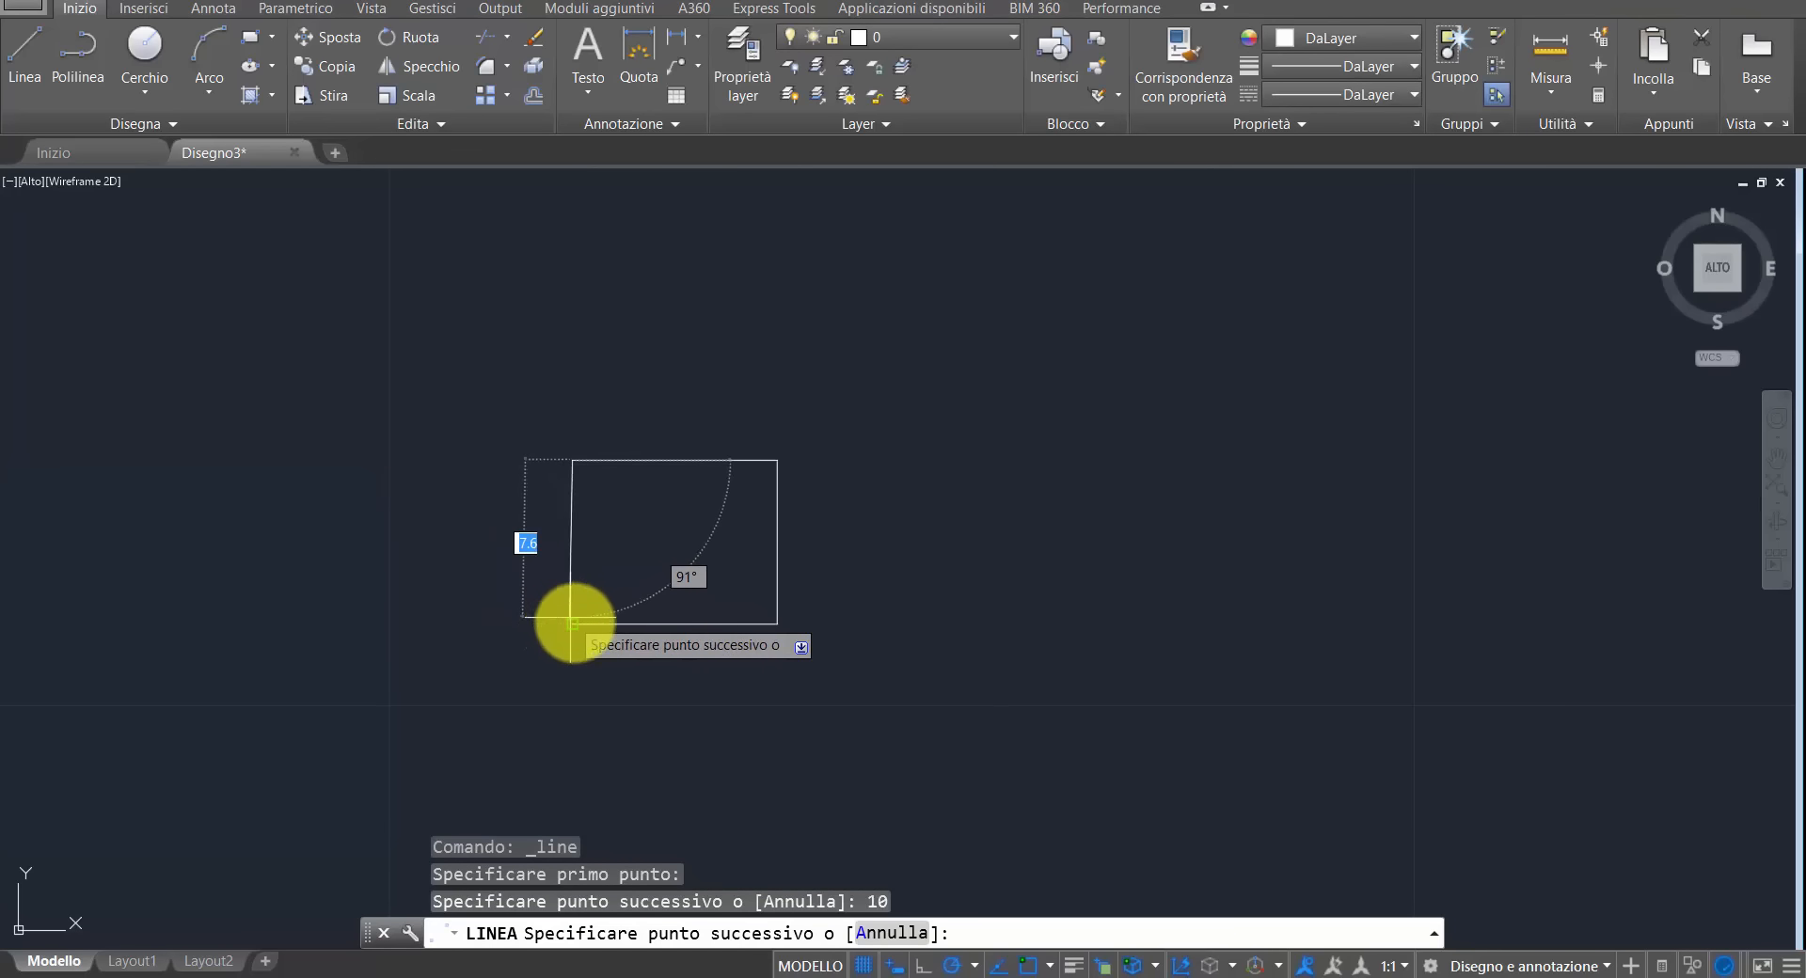
left_click(572, 622)
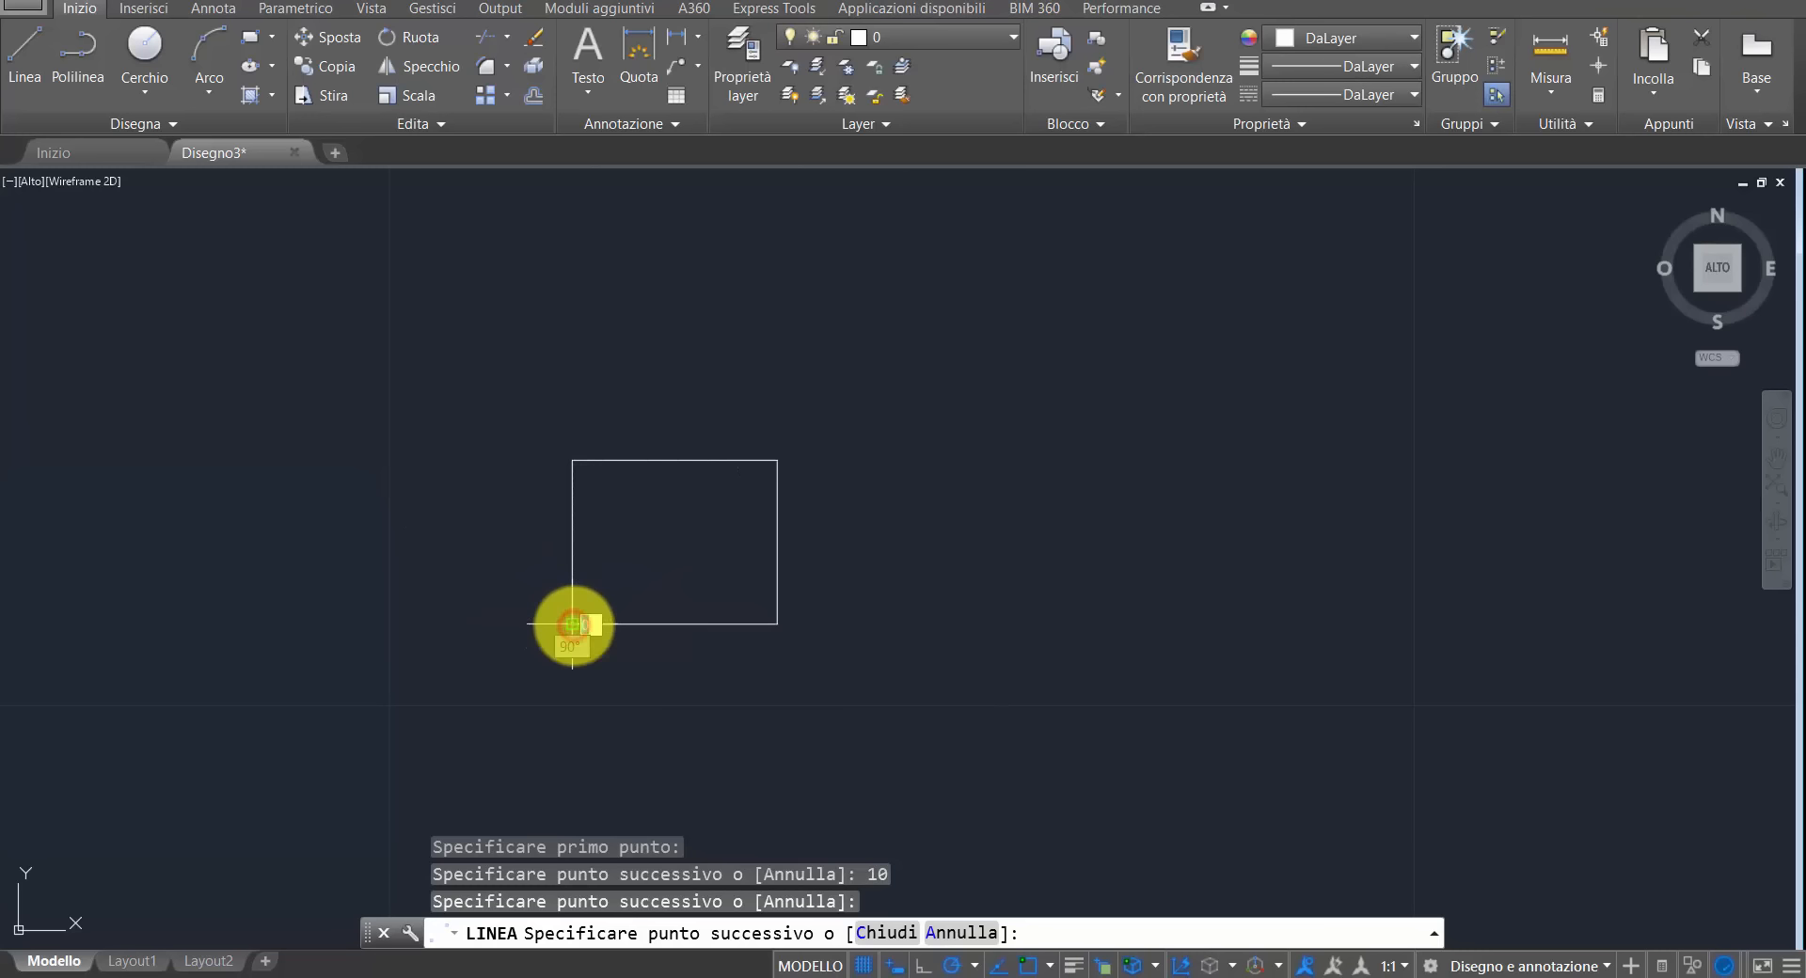
key("Return")
- Draw two roof lines between the rectangle's upper corners, with the peak tracked about 1.84 units above the upper edge's midpoint
middle_click_drag(572, 623, 520, 658)
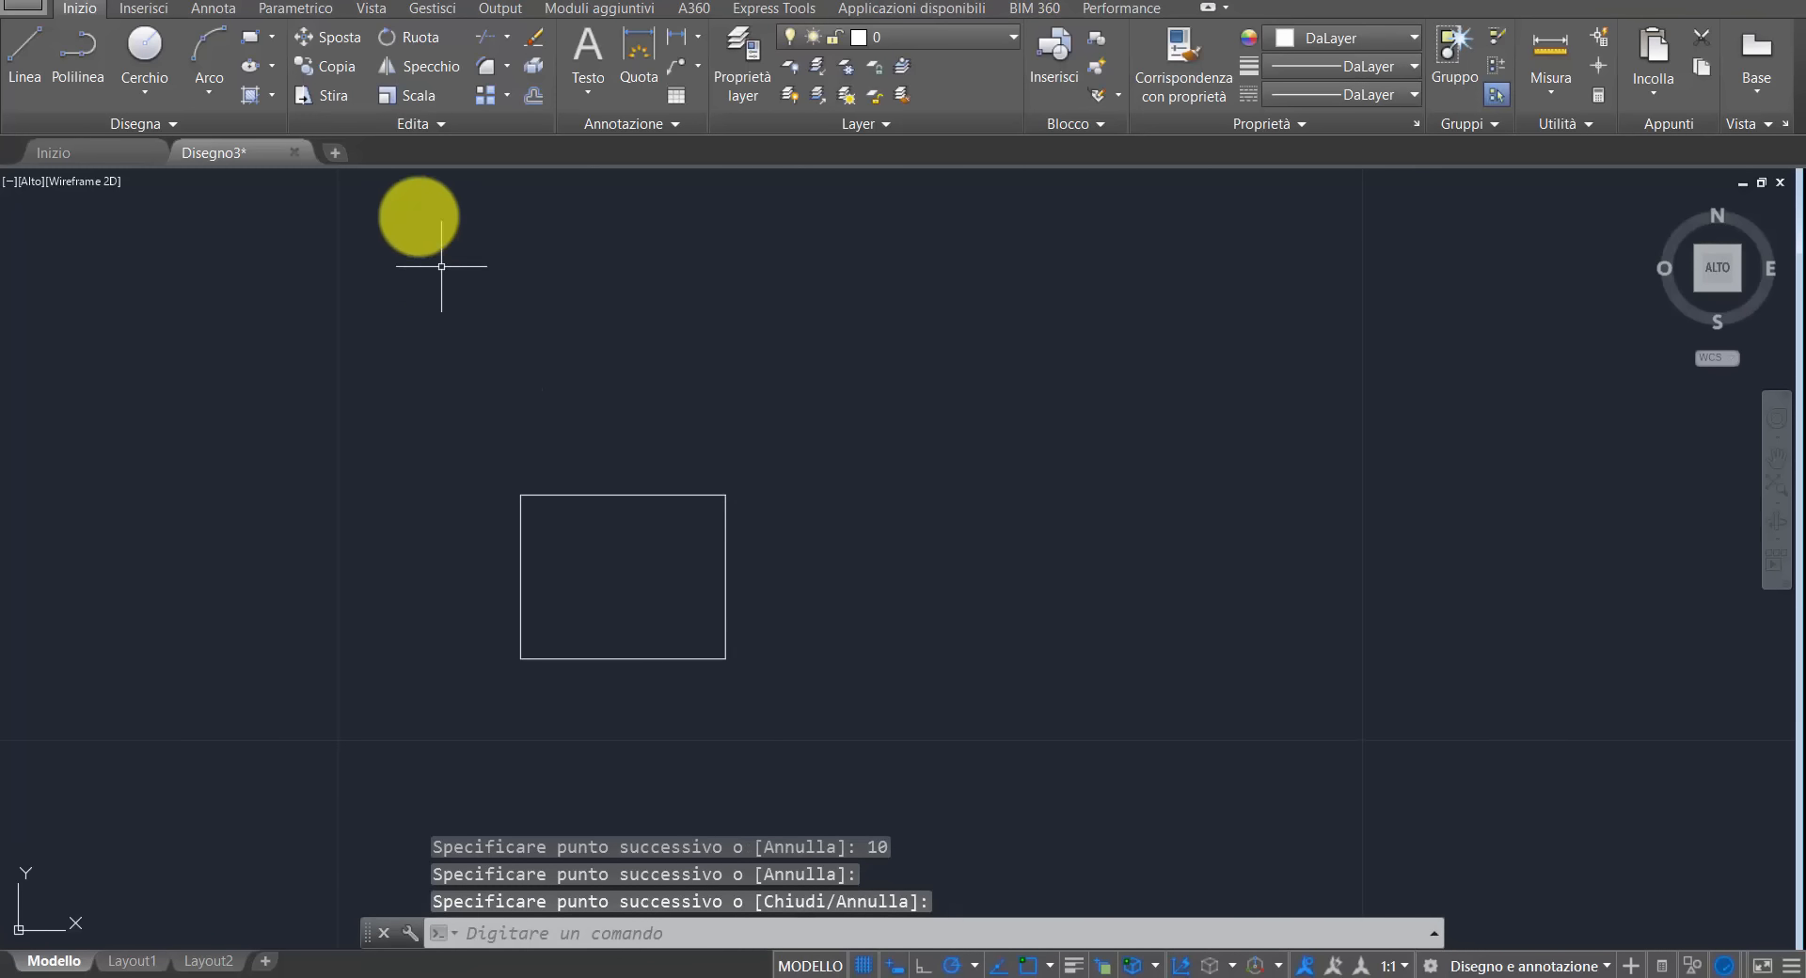
left_click(29, 48)
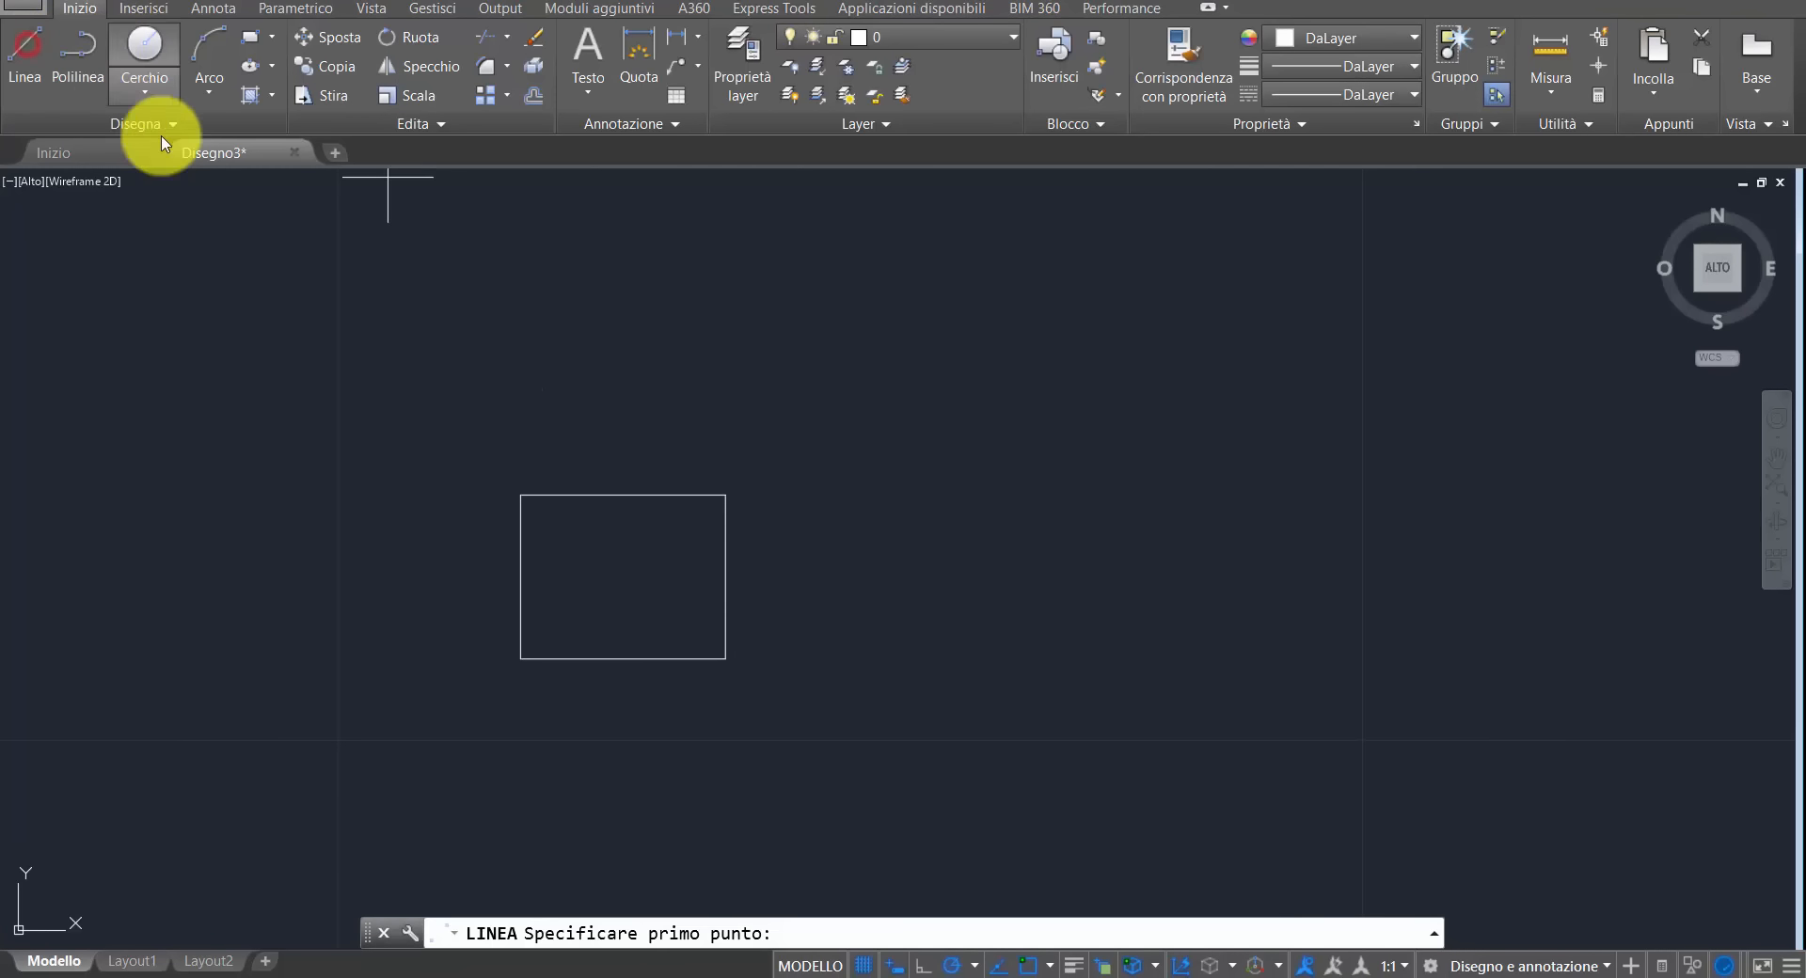
left_click(520, 493)
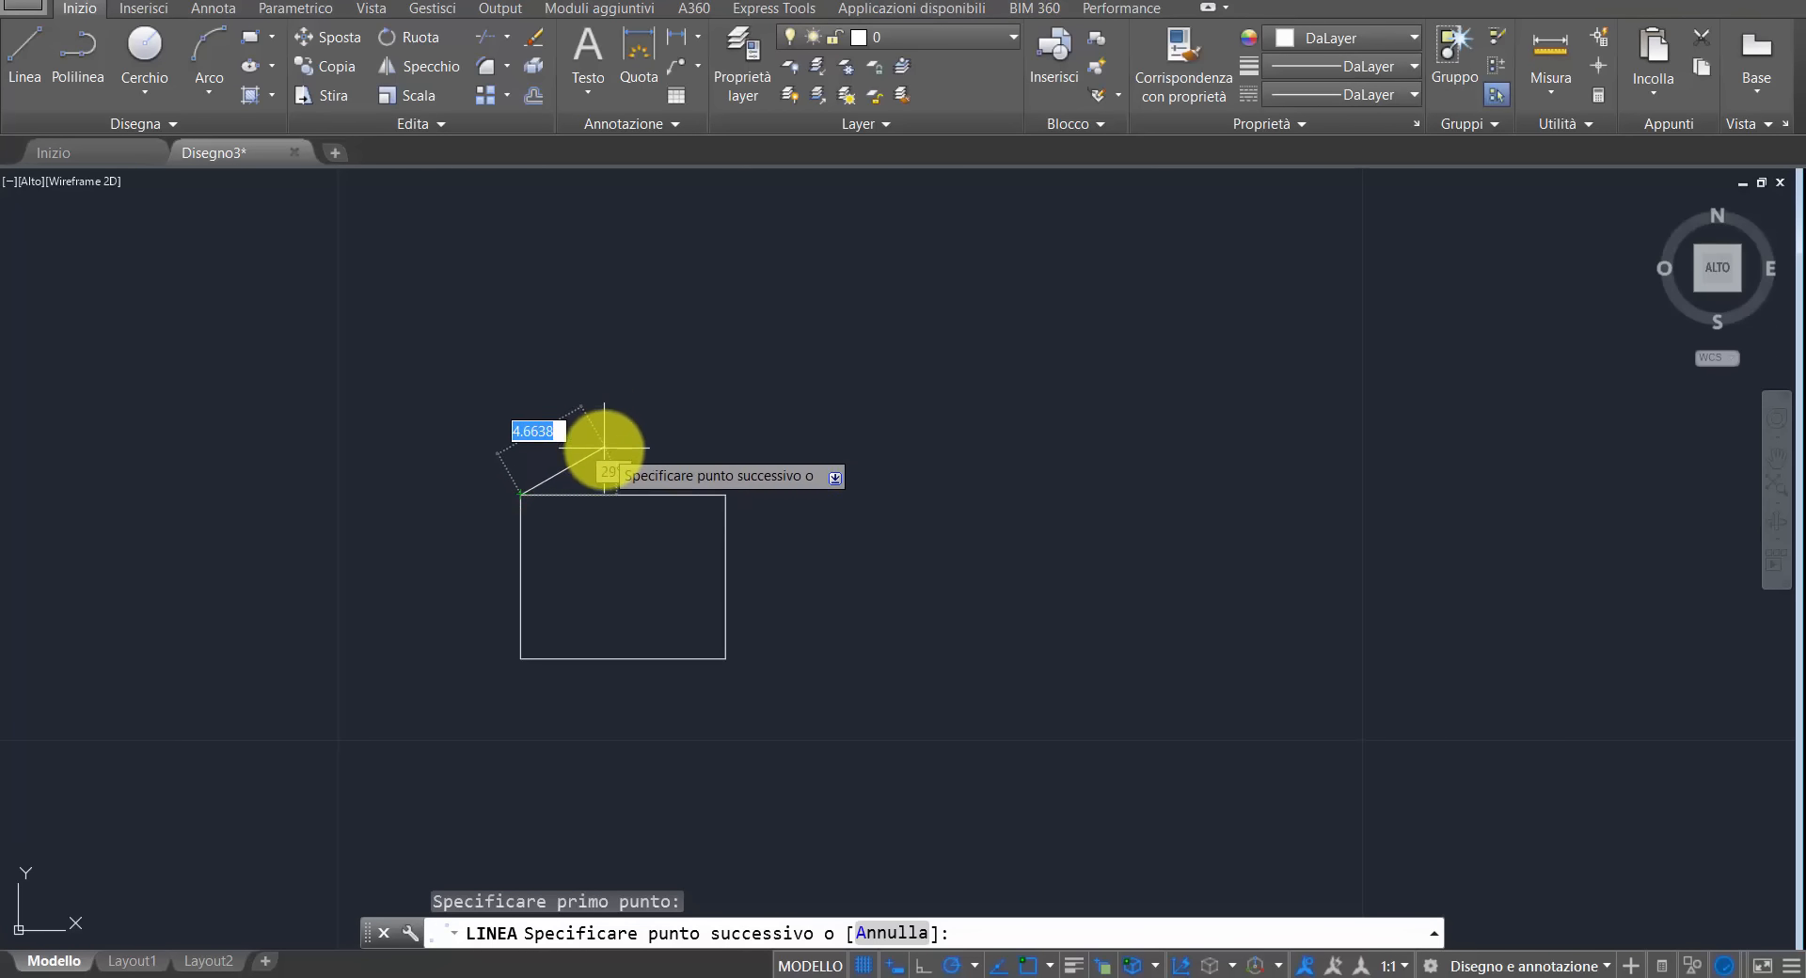
scroll(605, 448, "up", 2)
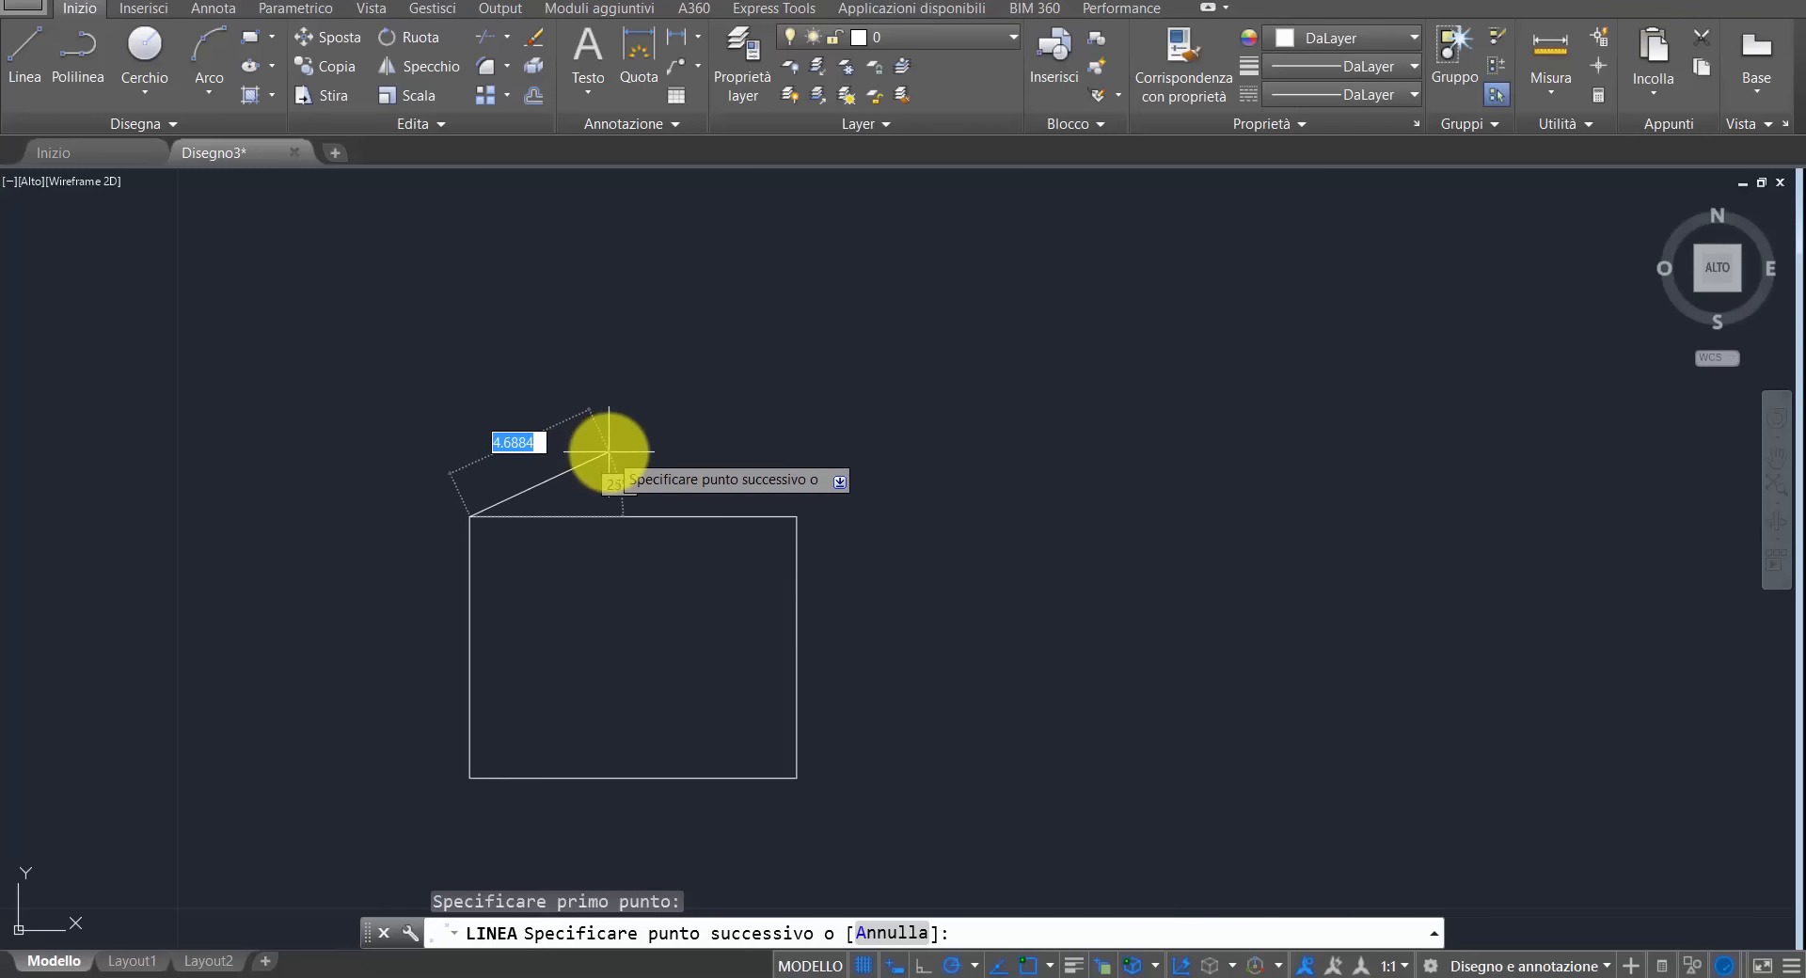
scroll(608, 450, "up", 2)
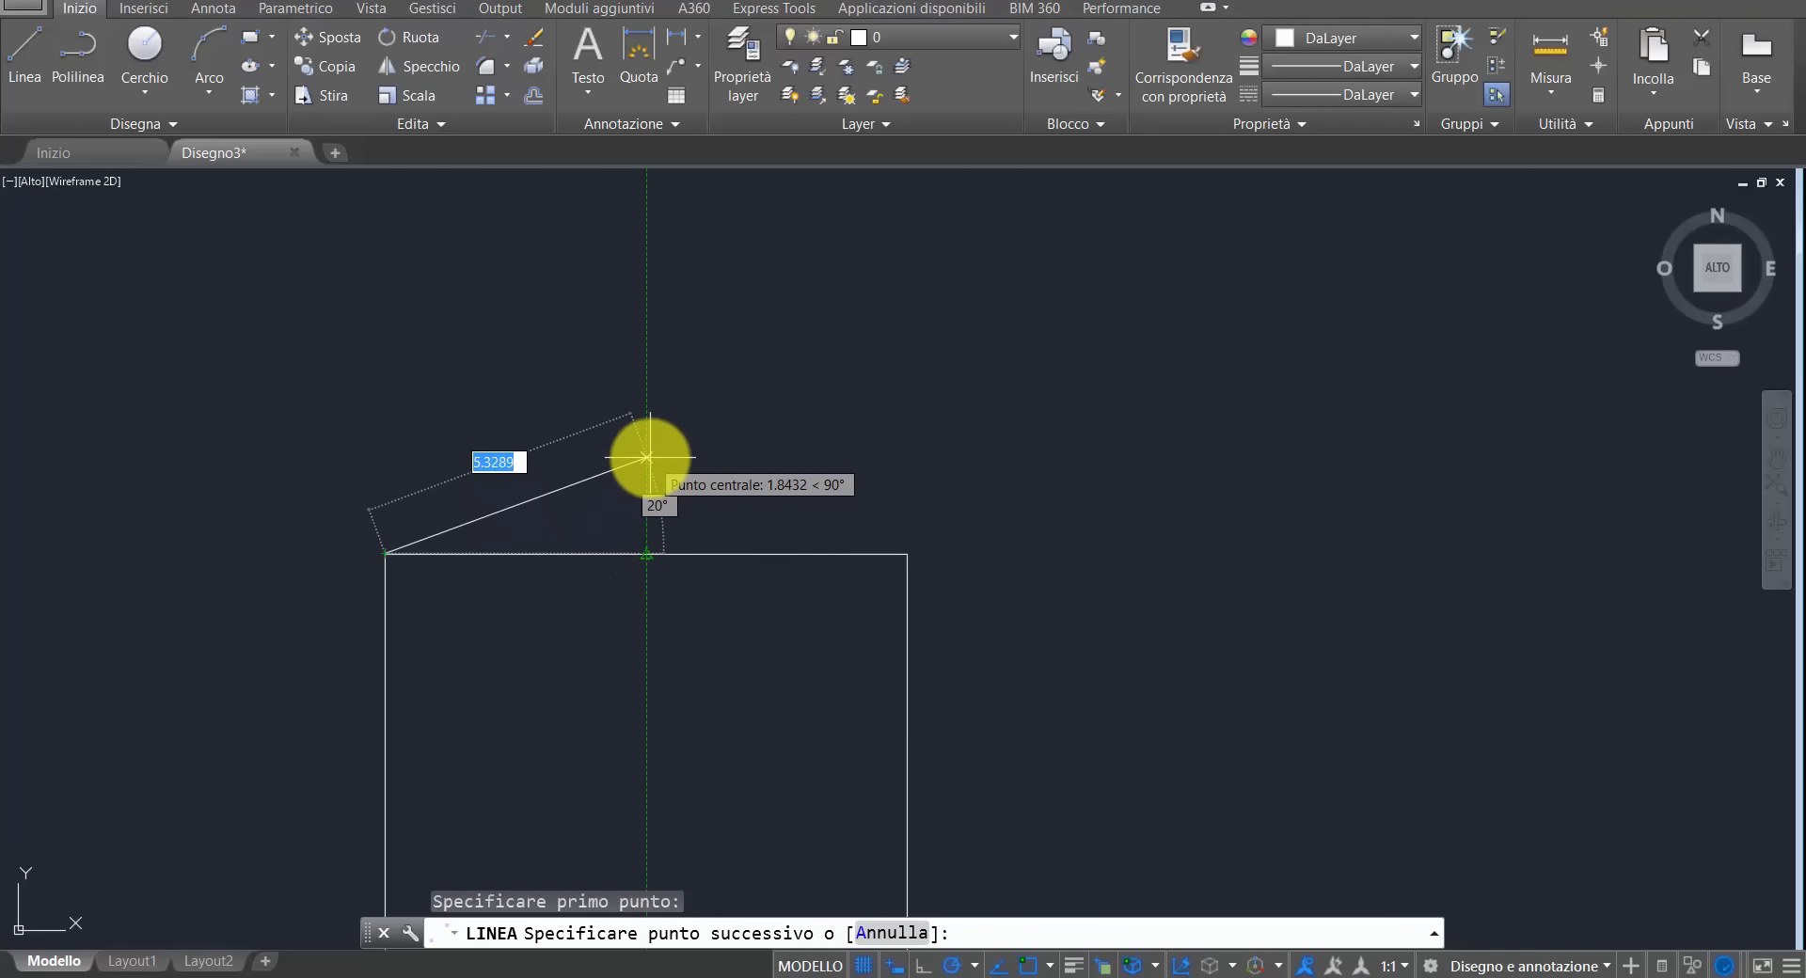
left_click(646, 457)
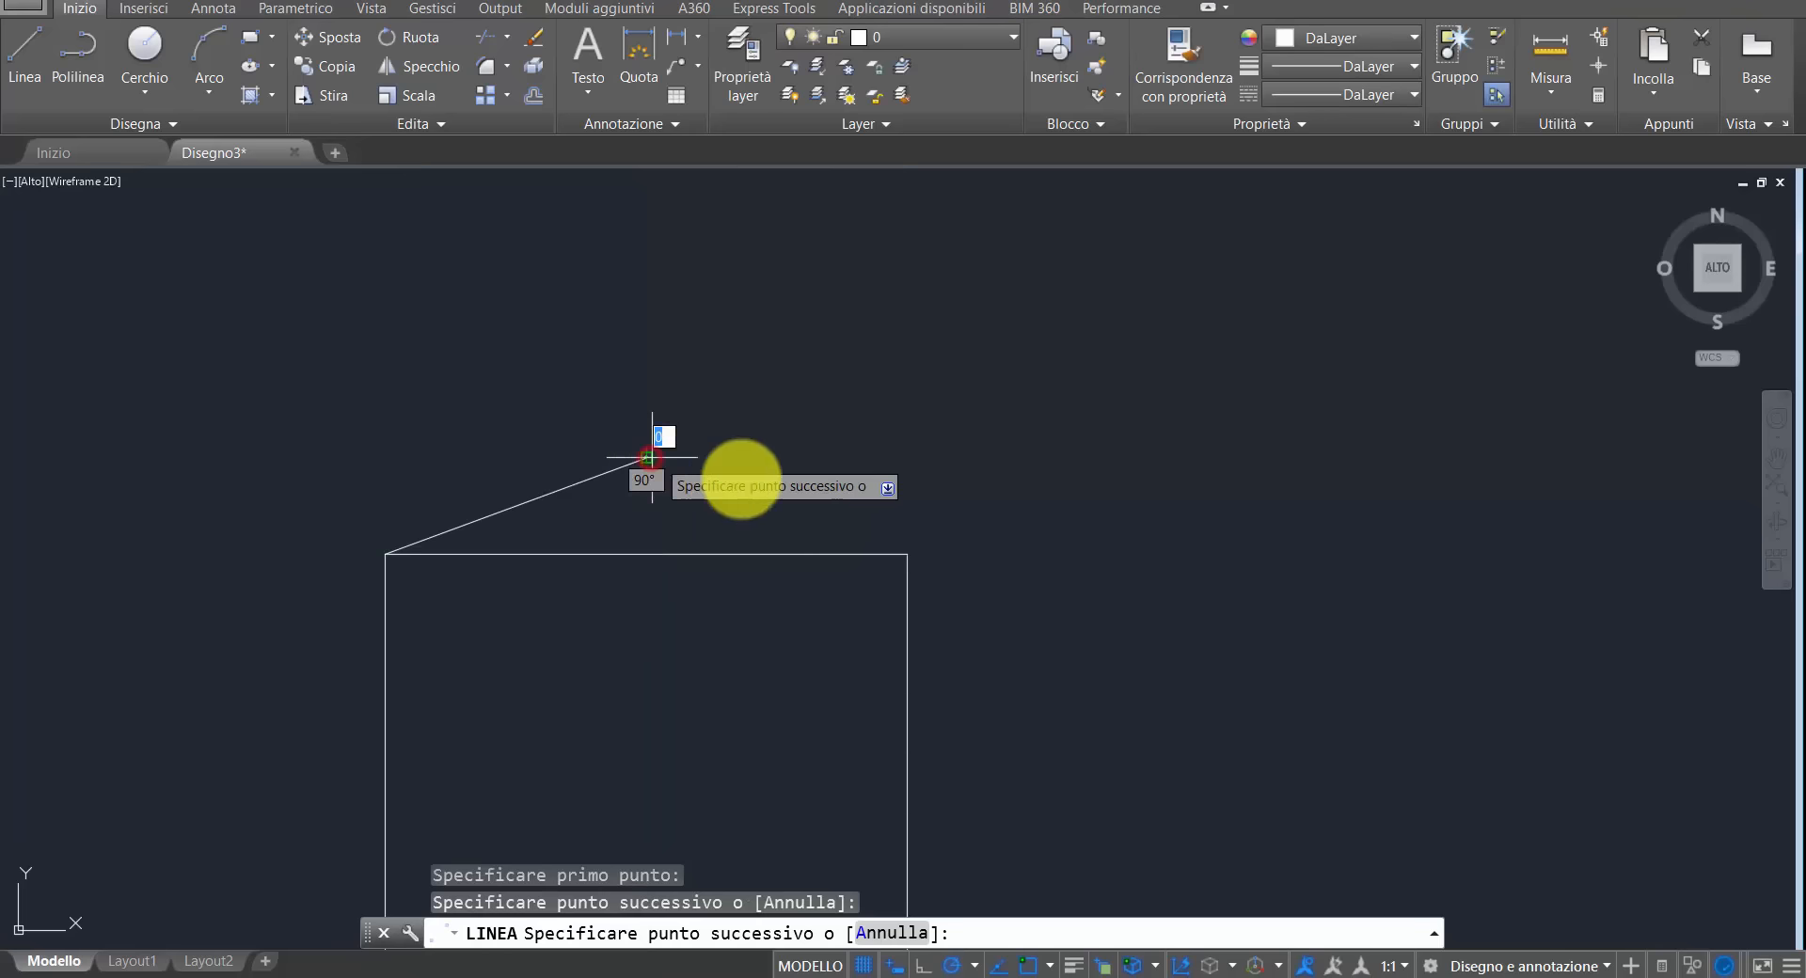
left_click(906, 554)
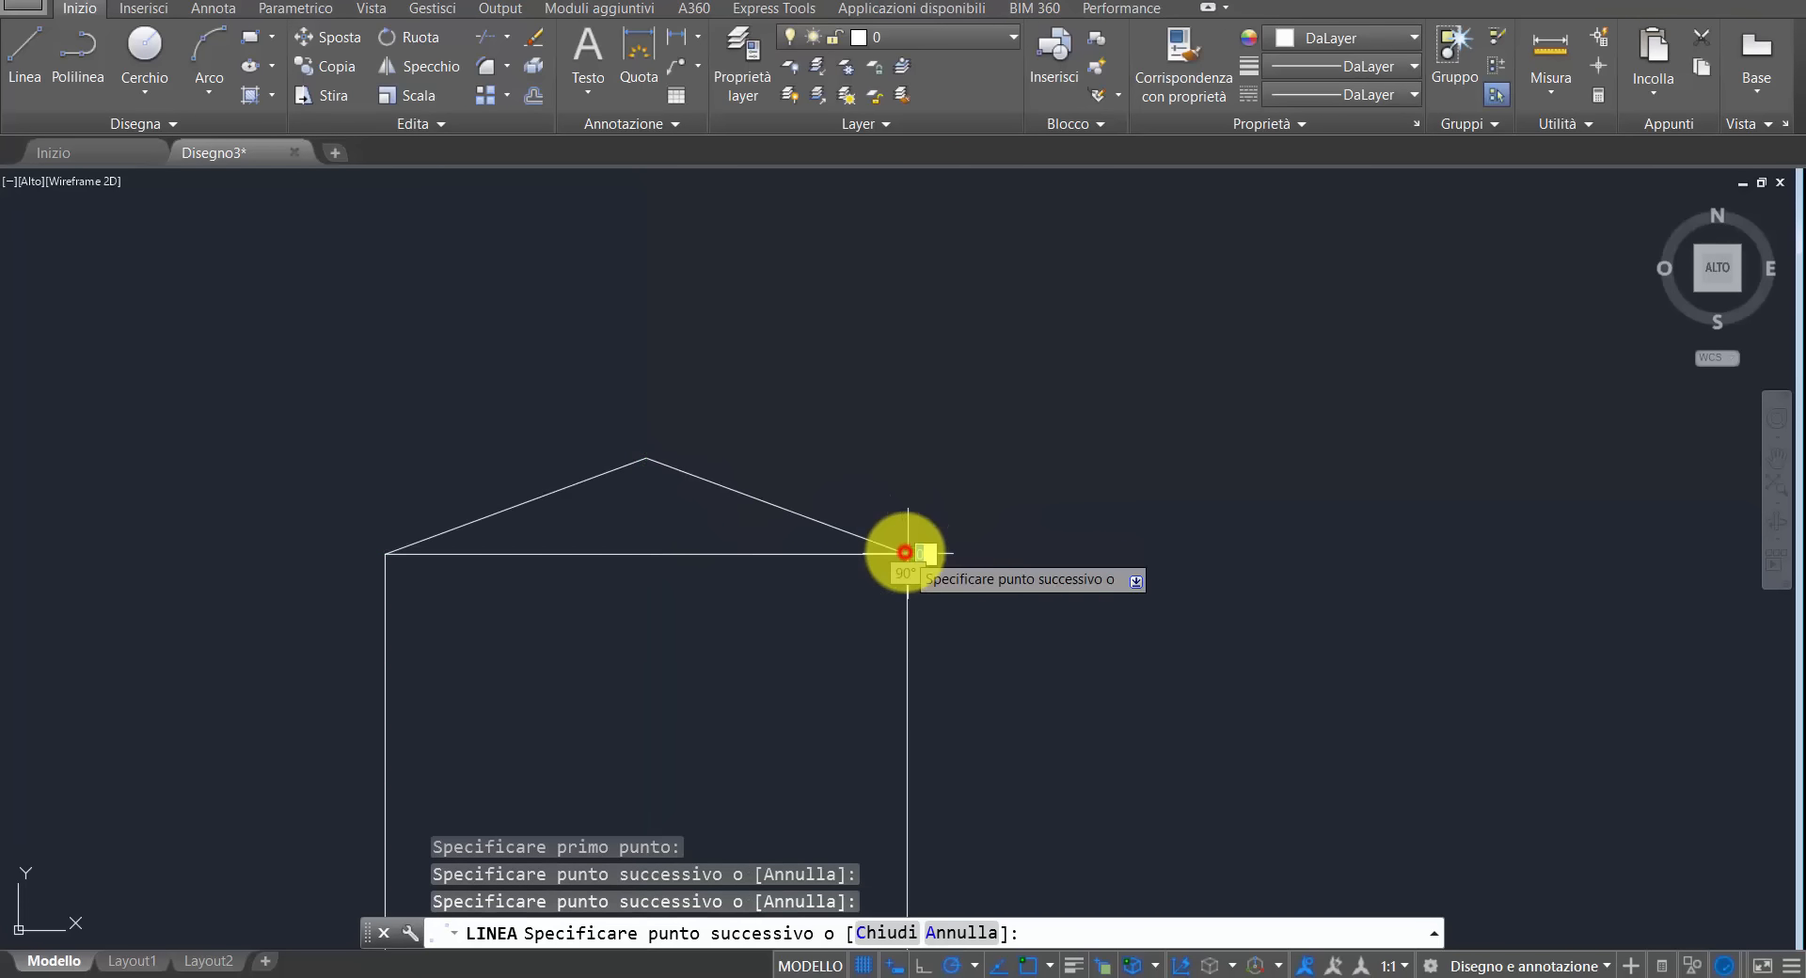
key("Return")
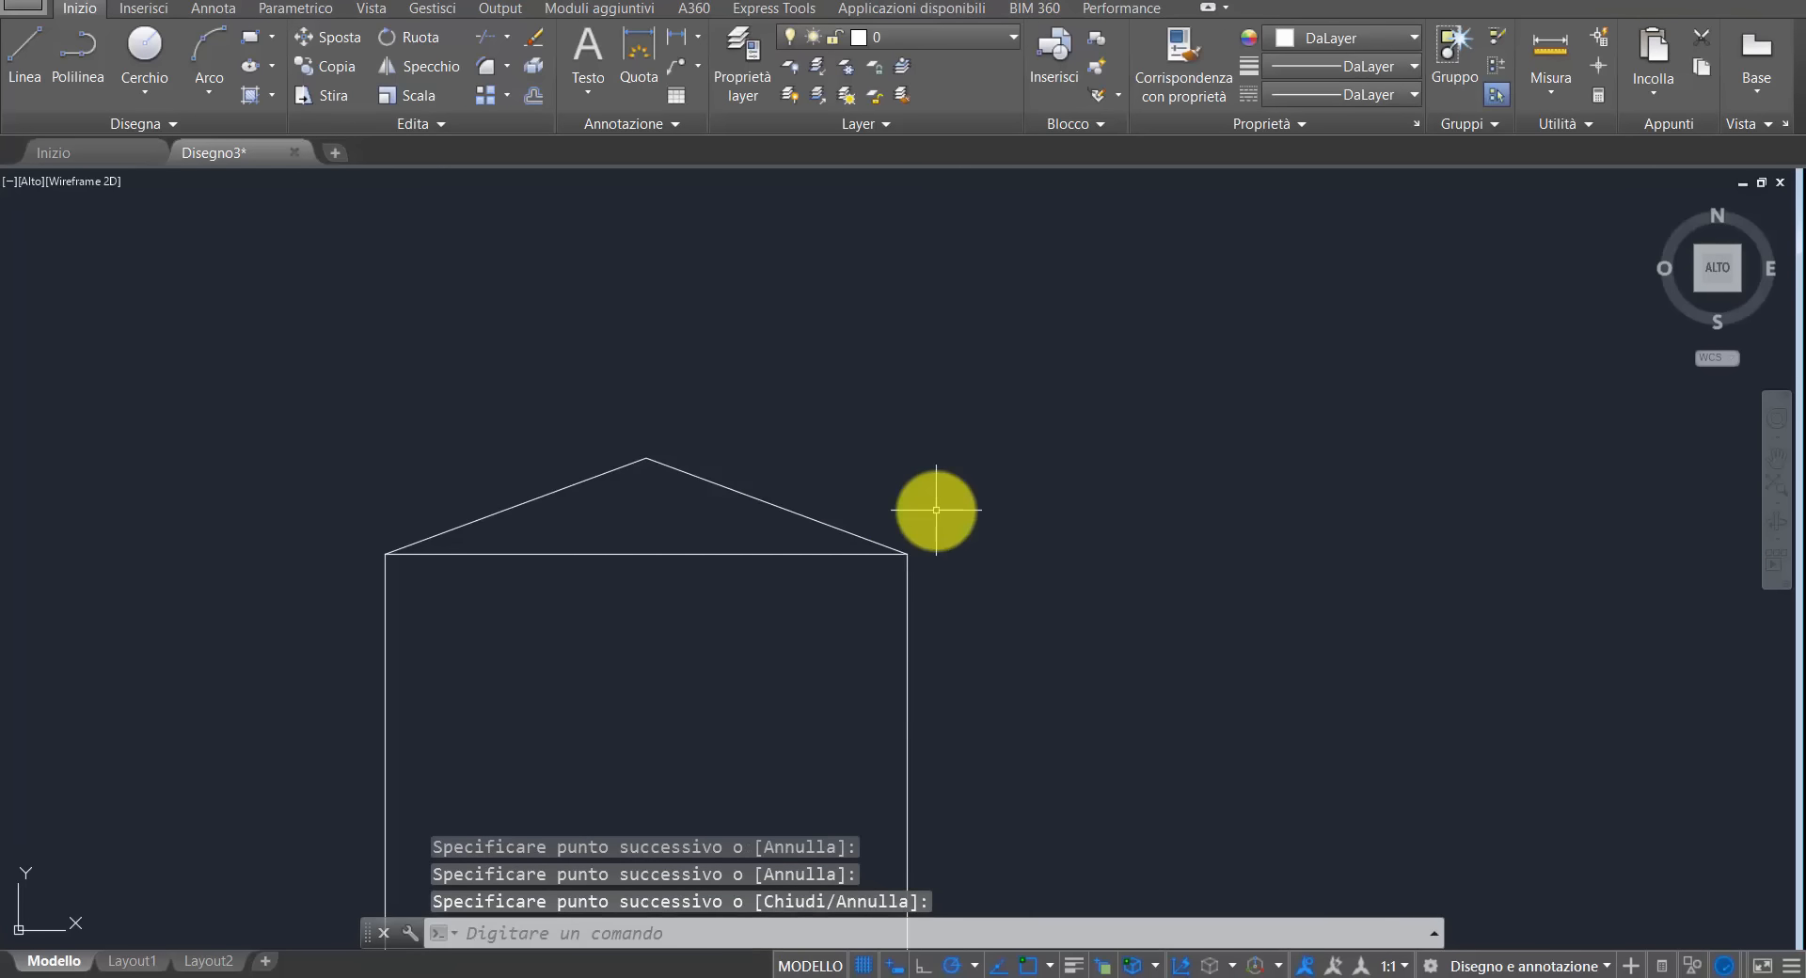
- Stretch the left roof line's lower end outward by 1 unit along its own extension
scroll(1041, 537, "up", 2)
middle_click_drag(1040, 537, 1287, 424)
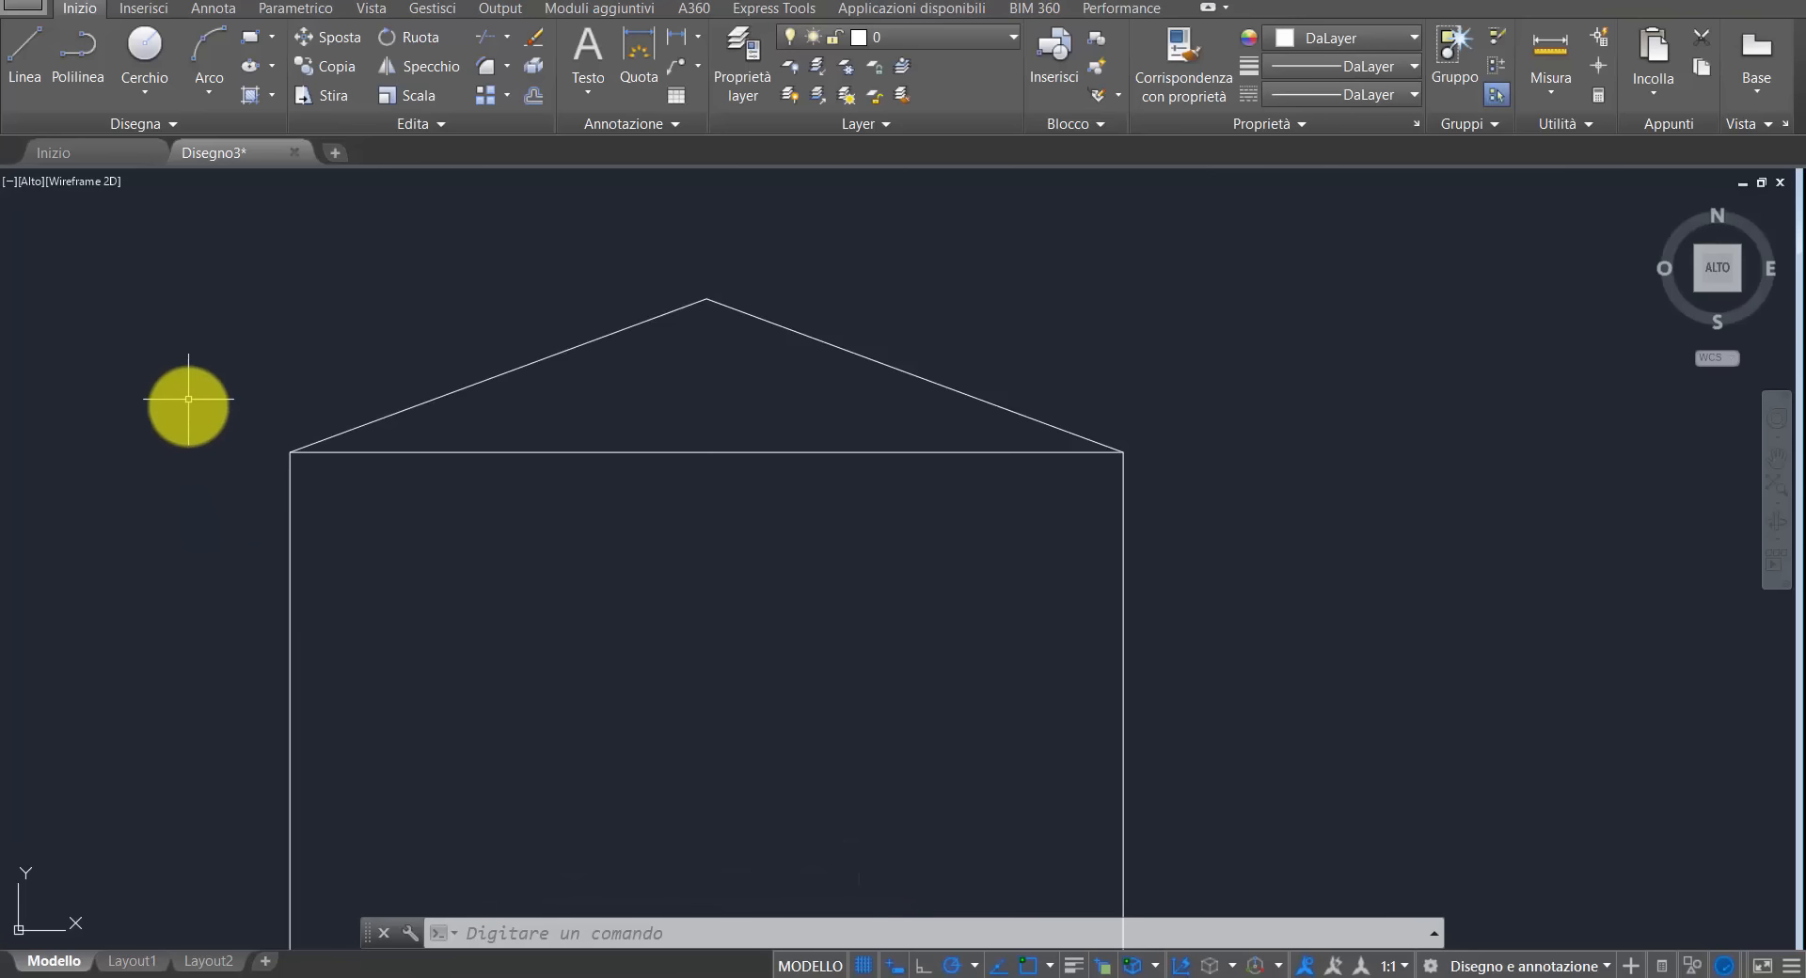
left_click(329, 434)
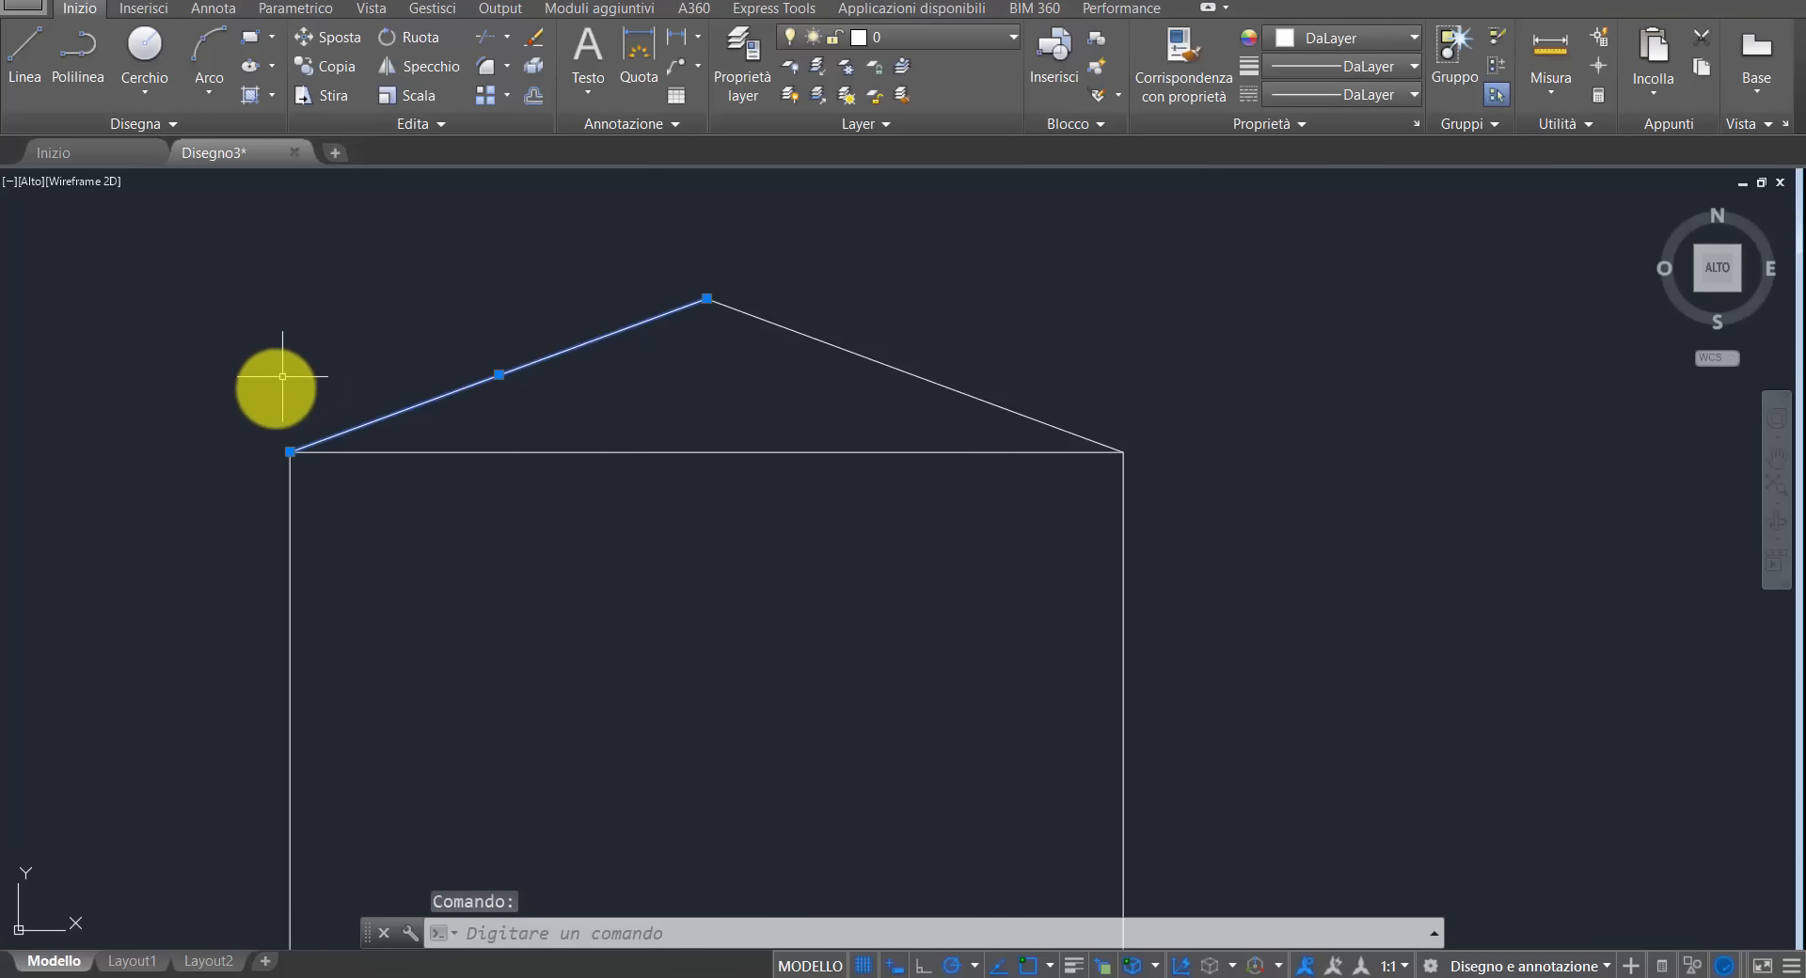
left_click(290, 452)
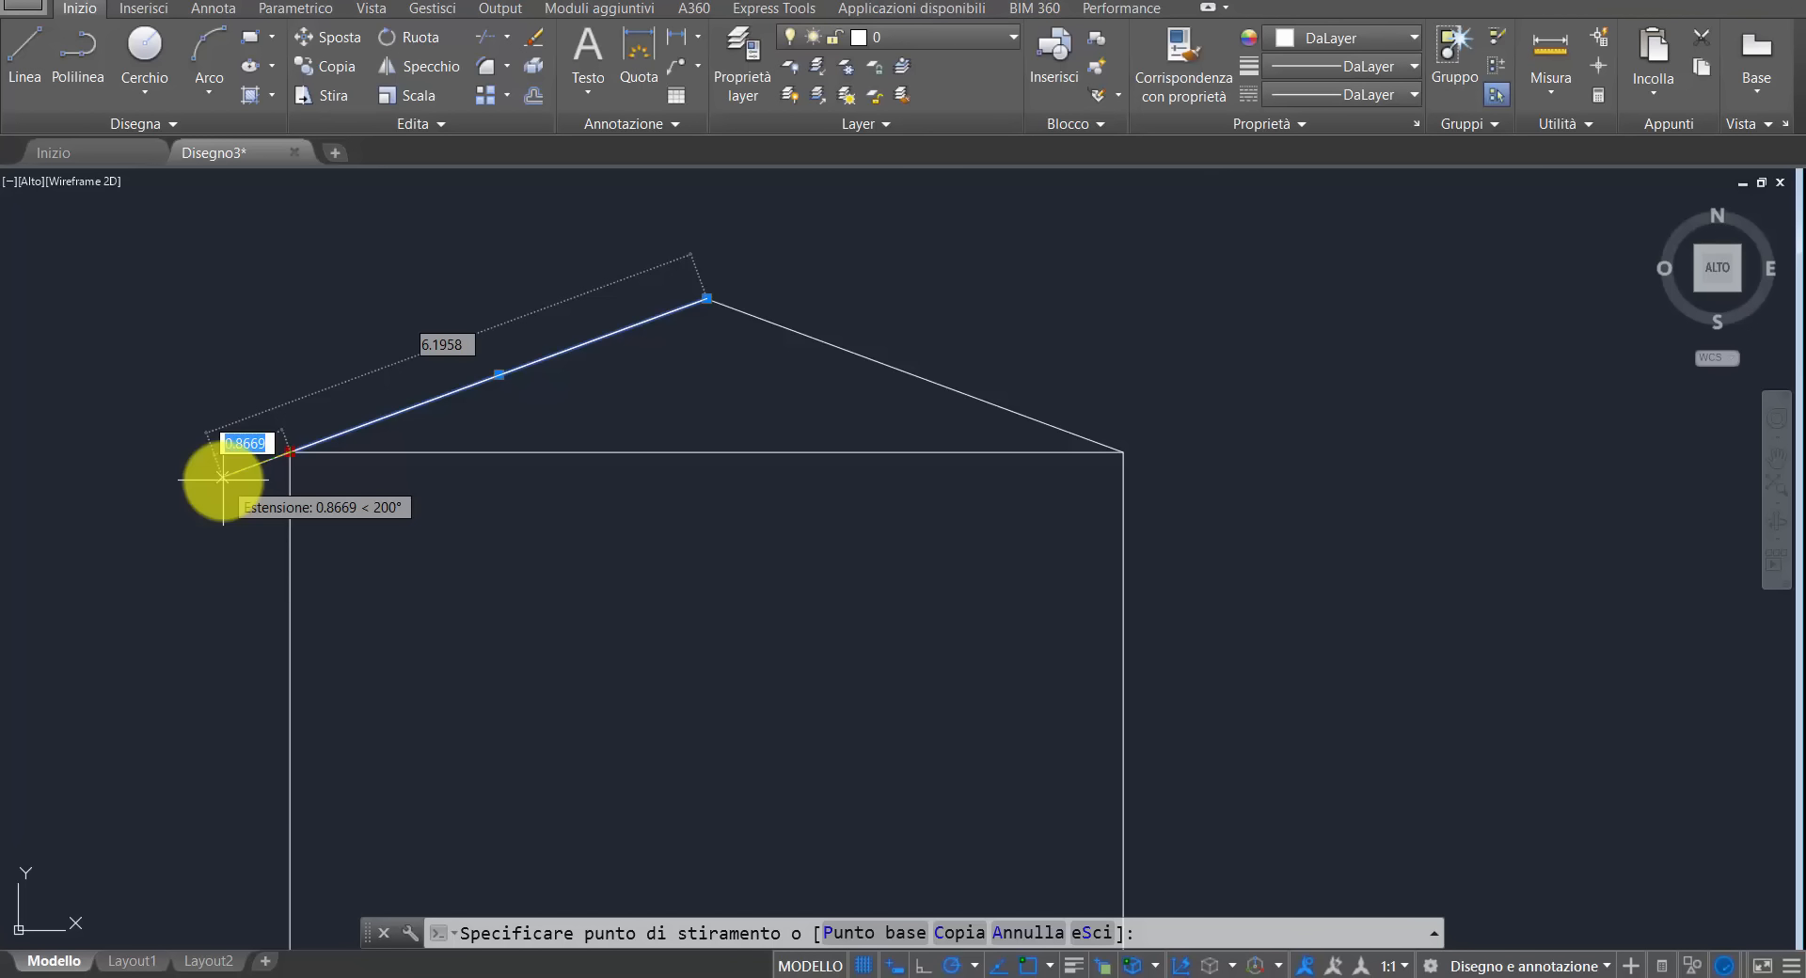
type("1")
key("Return")
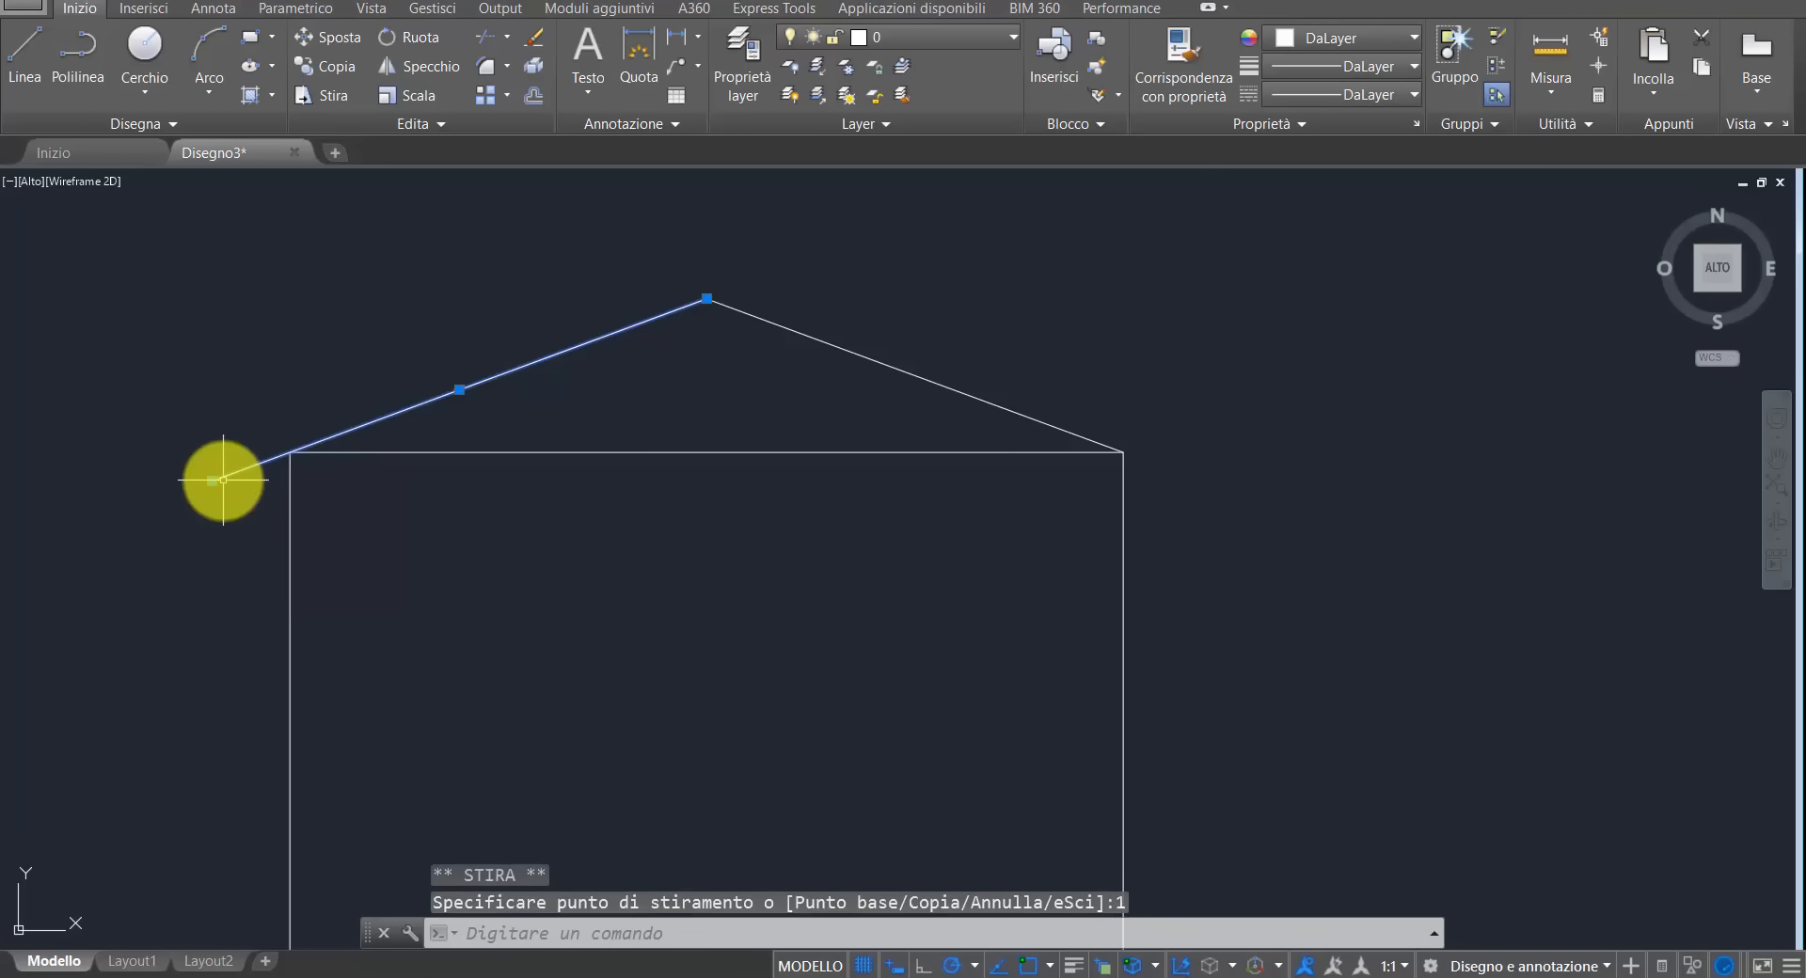
- Stretch the right roof line's lower end outward by 1 unit along its own extension
left_click(1080, 437)
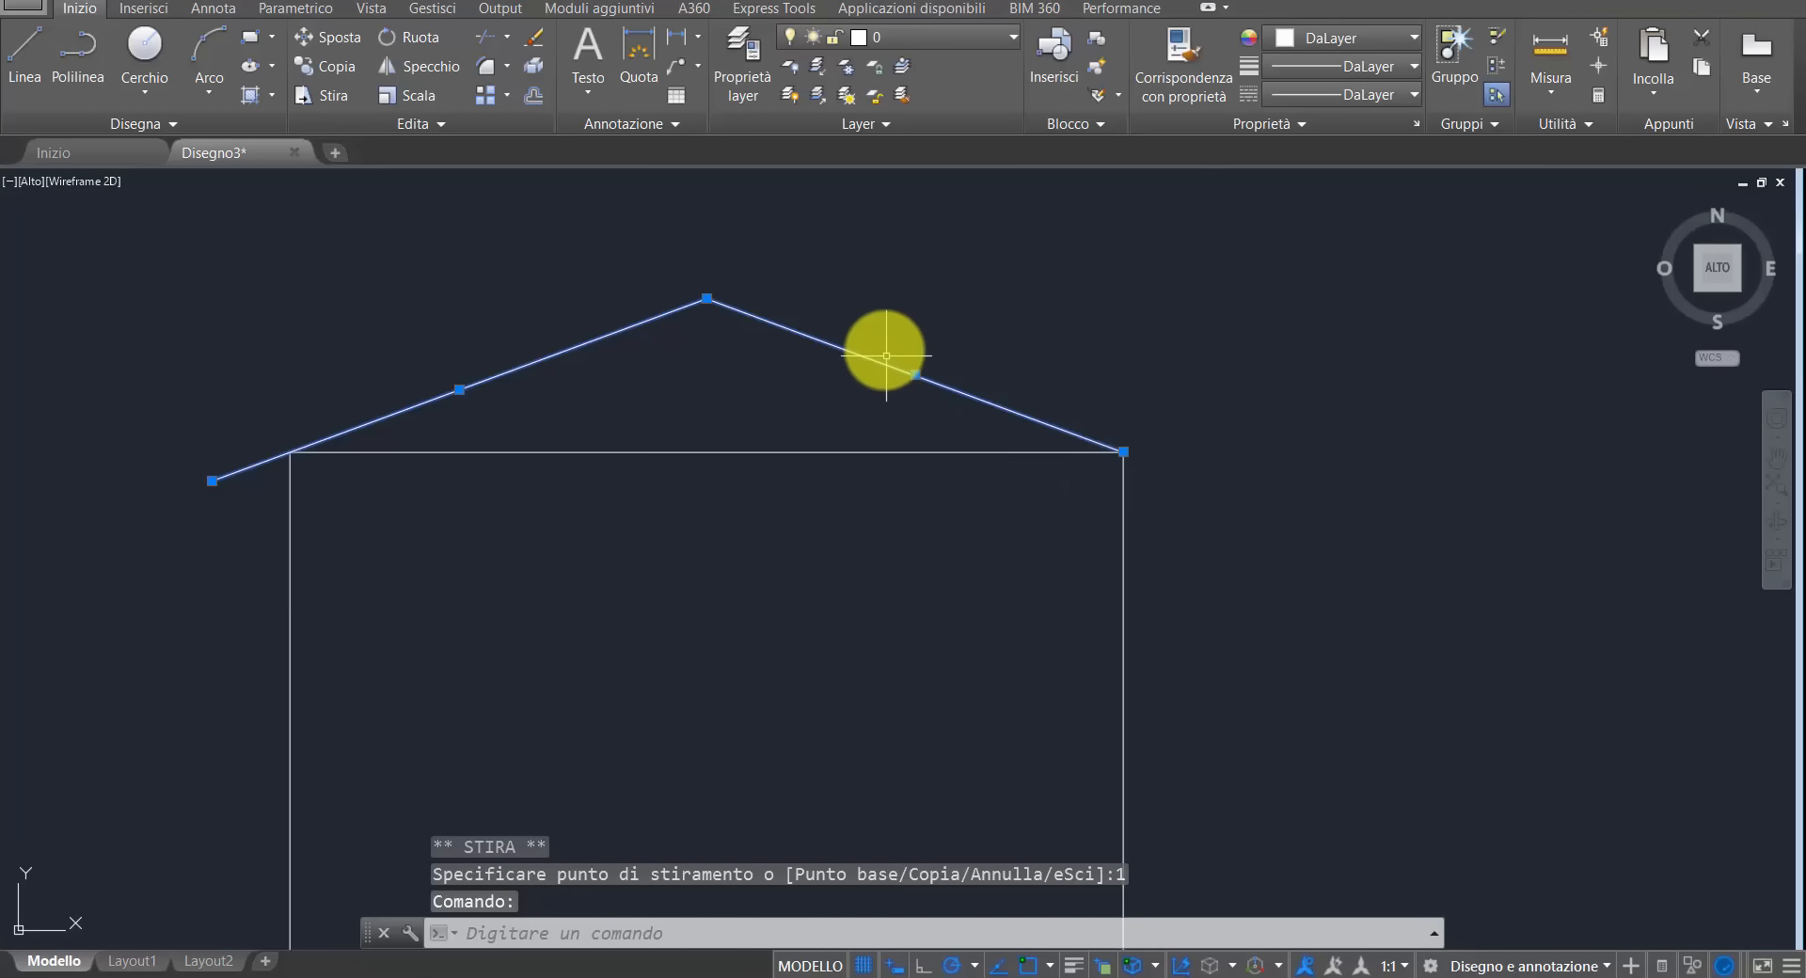
left_click(1123, 454)
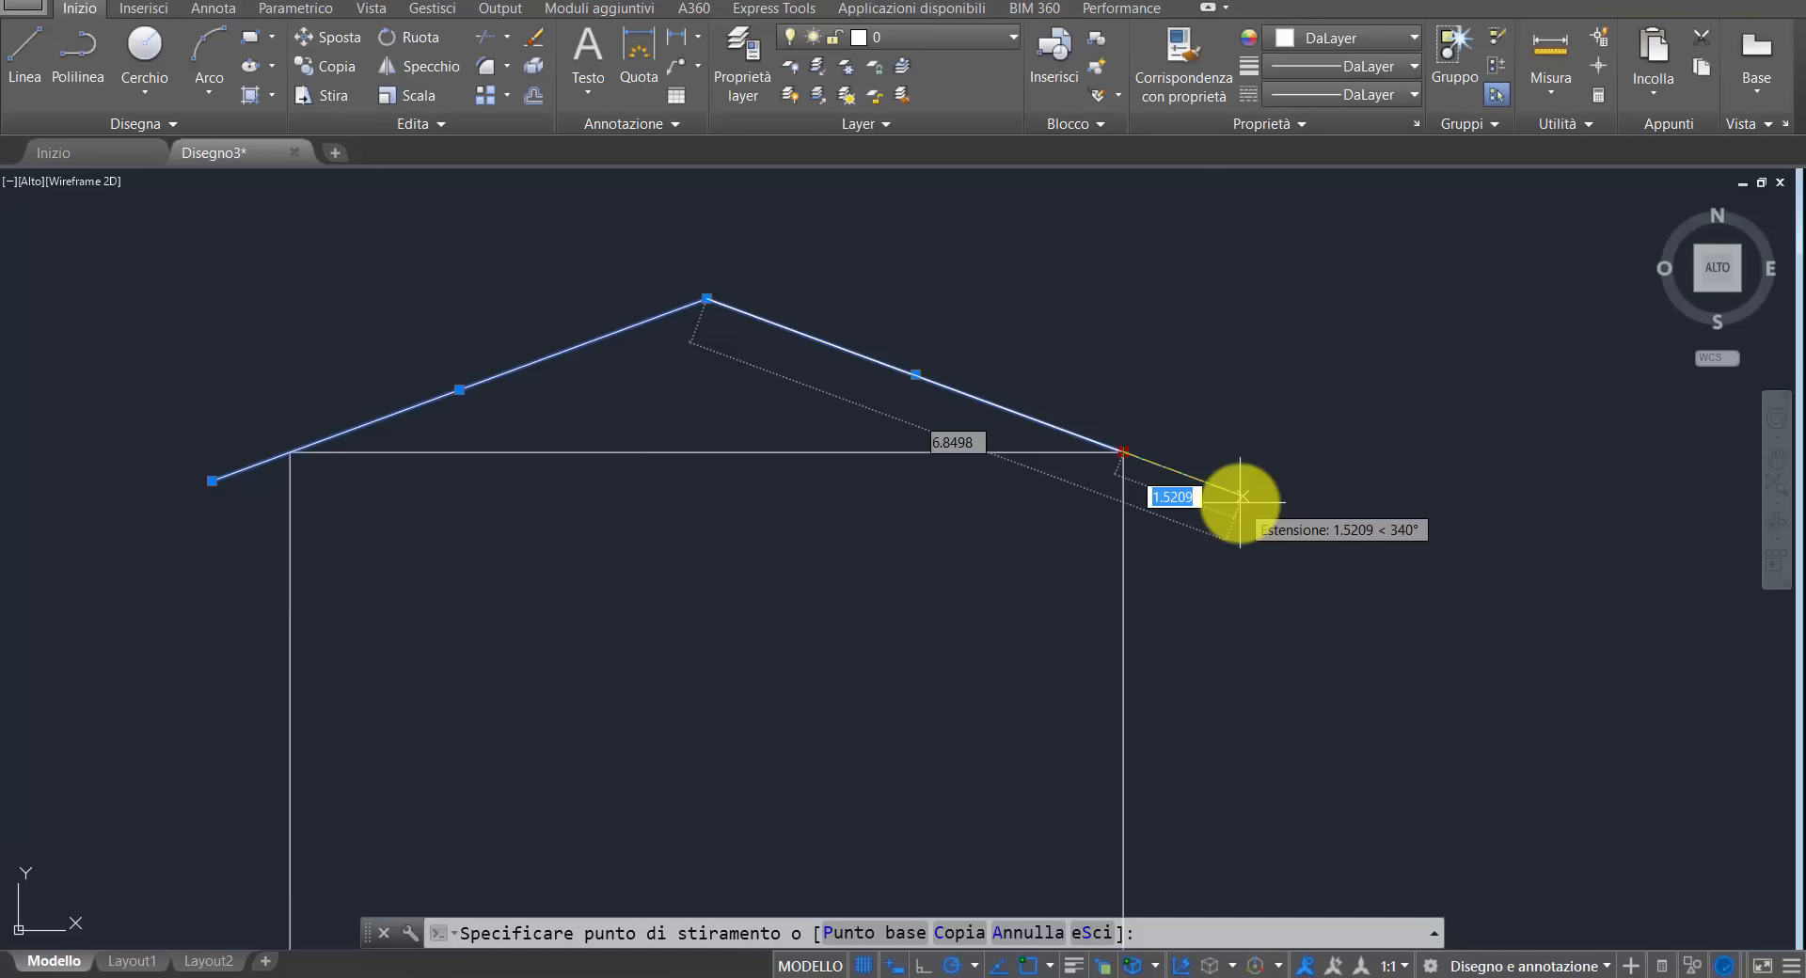
type("1")
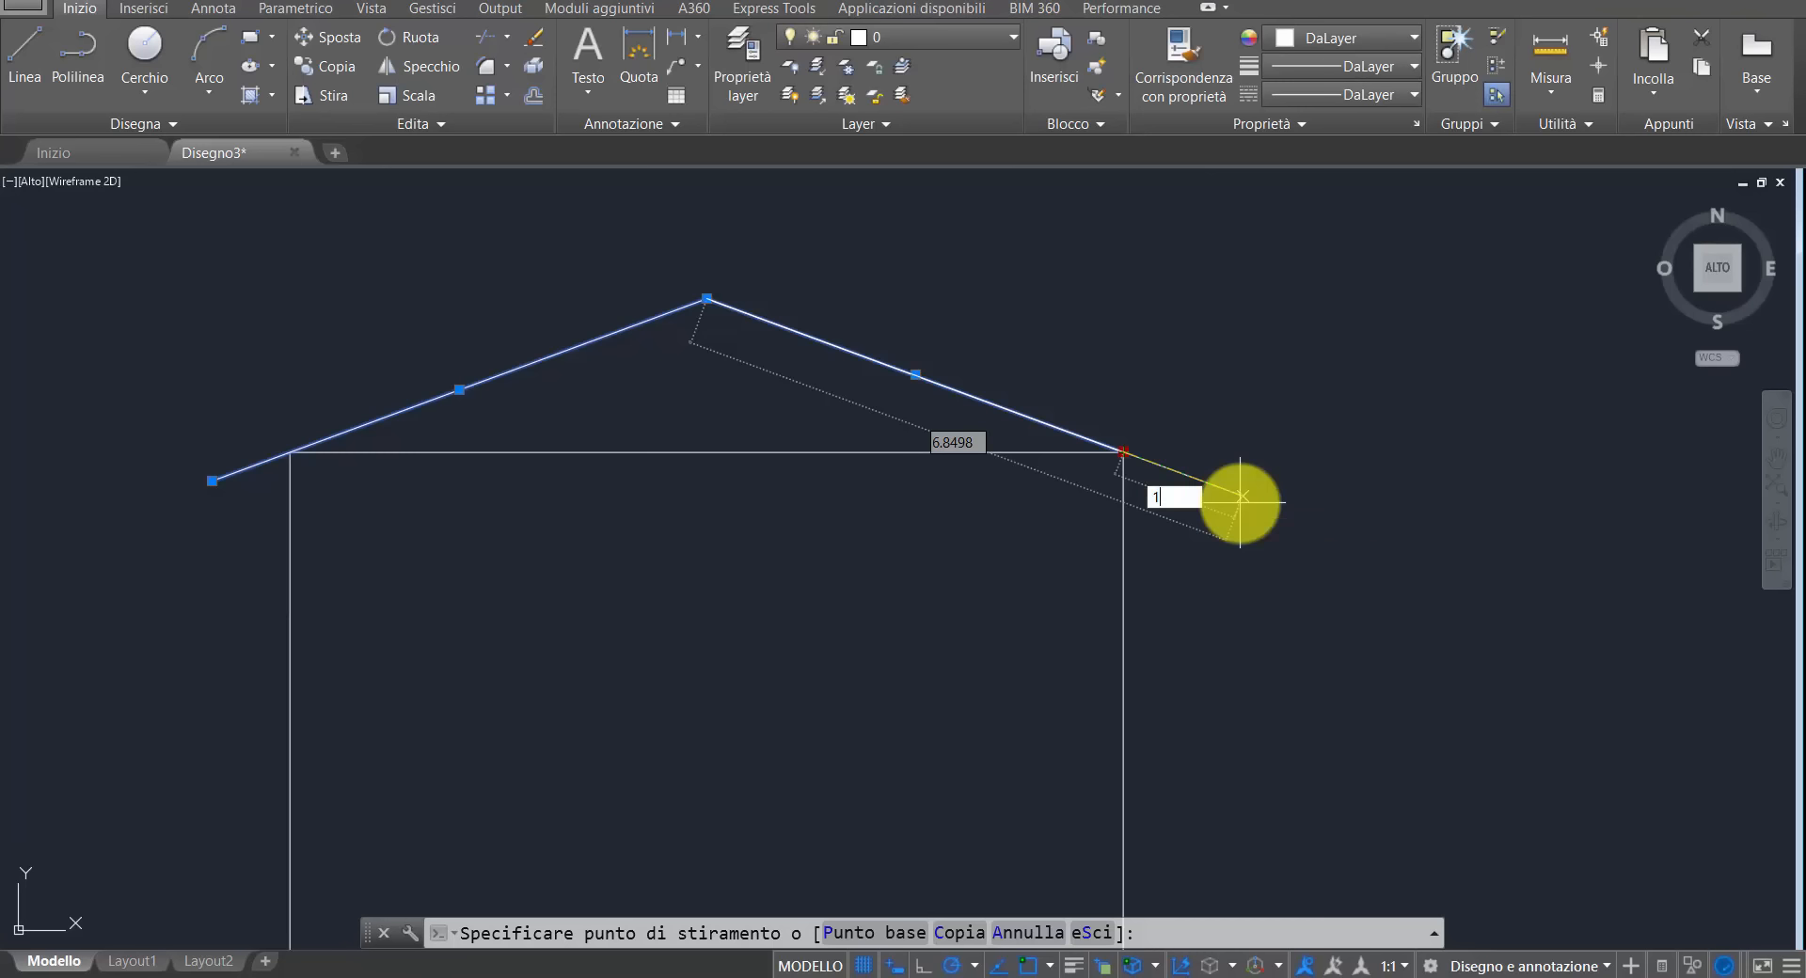
key("Return")
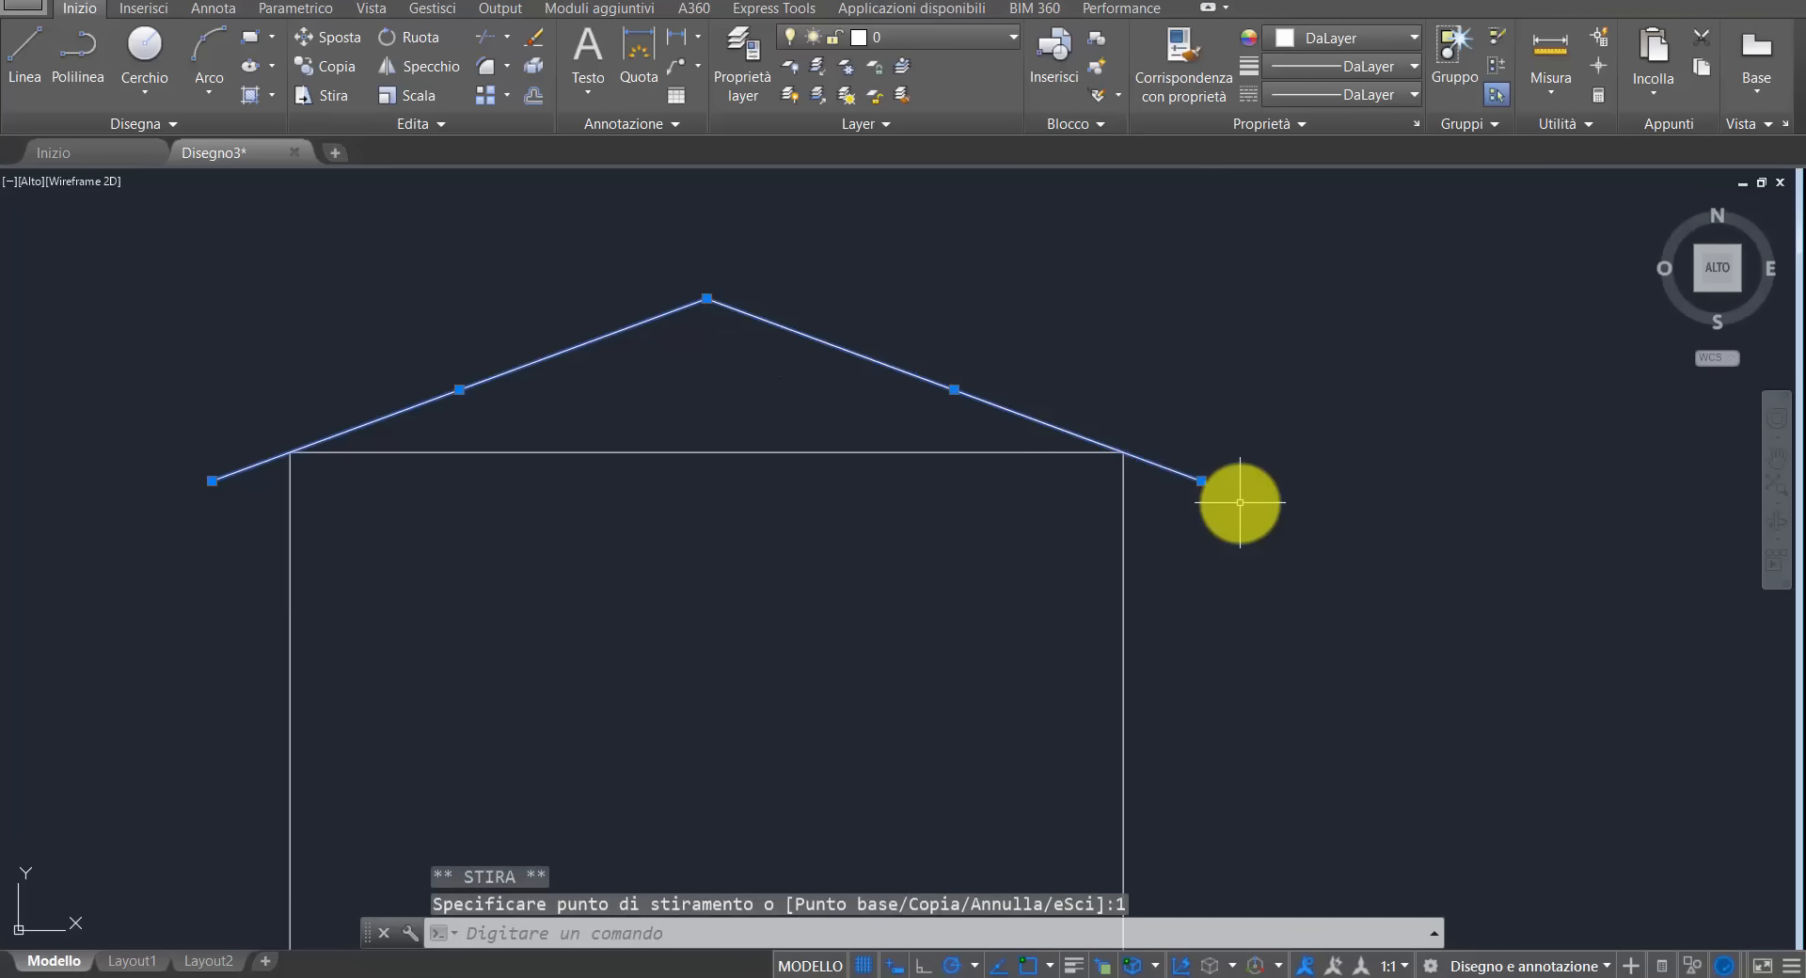
key("Escape")
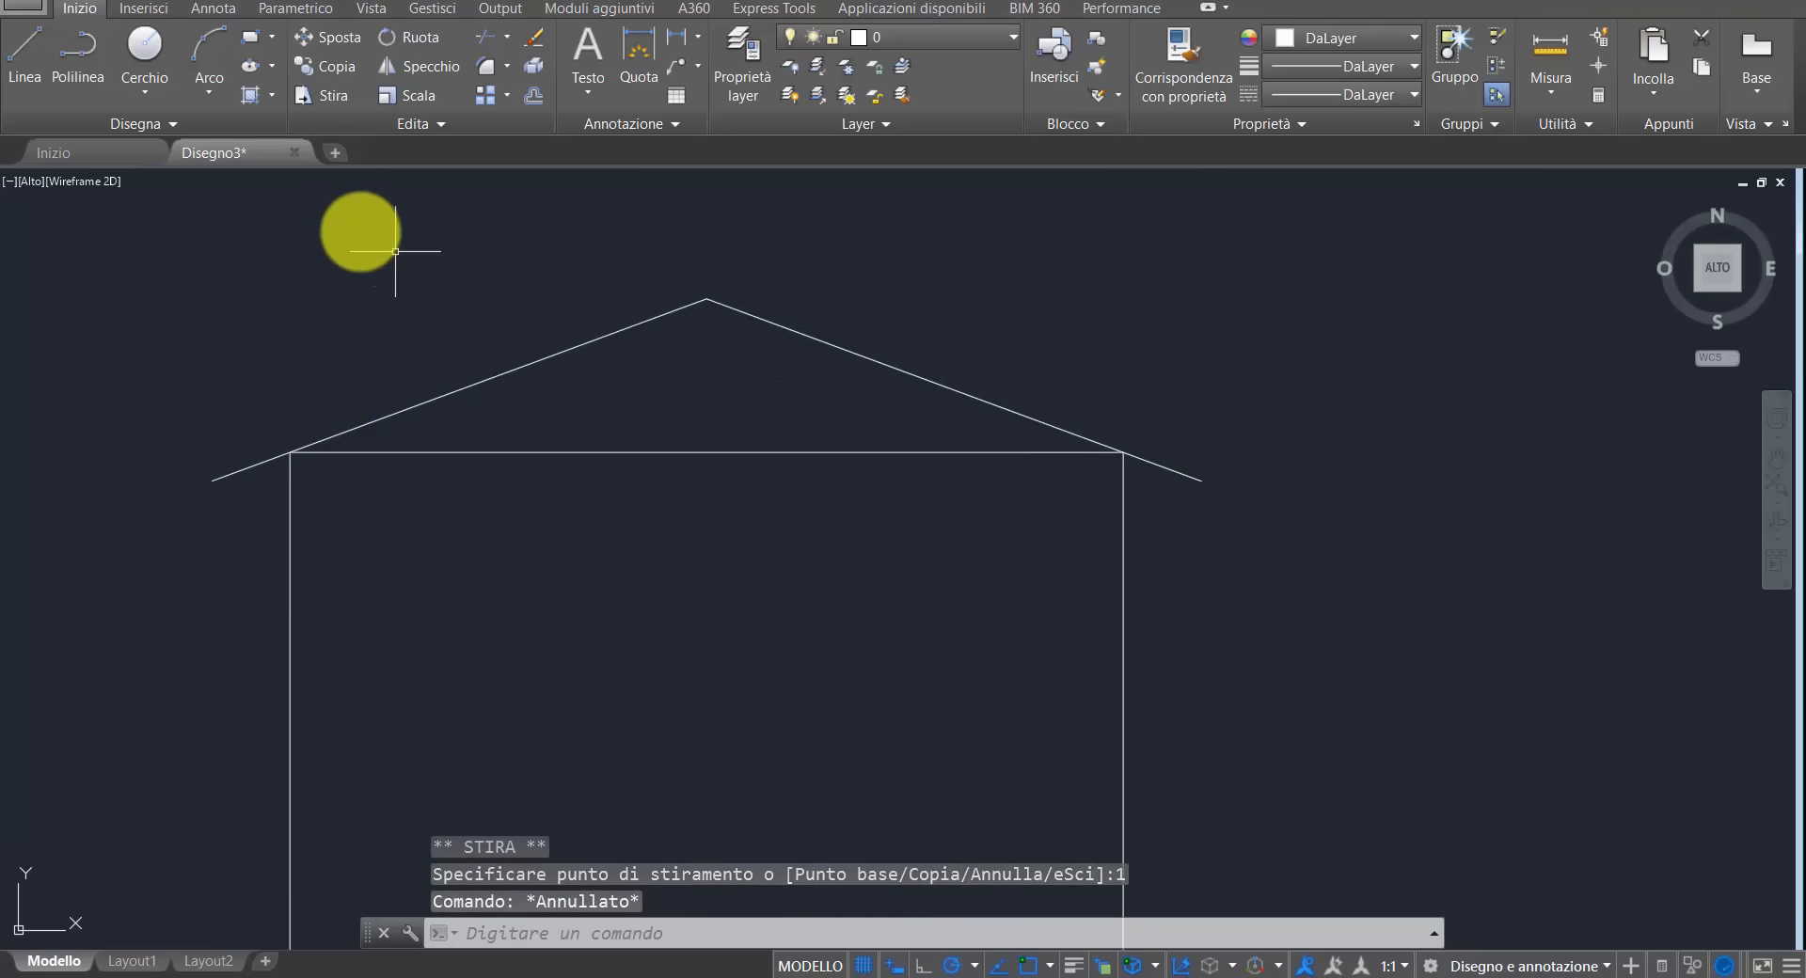
- Draw a circle of radius 0.5 inside the roof, centred about 0.89 units above the midpoint of the rectangle's upper edge
left_click(141, 47)
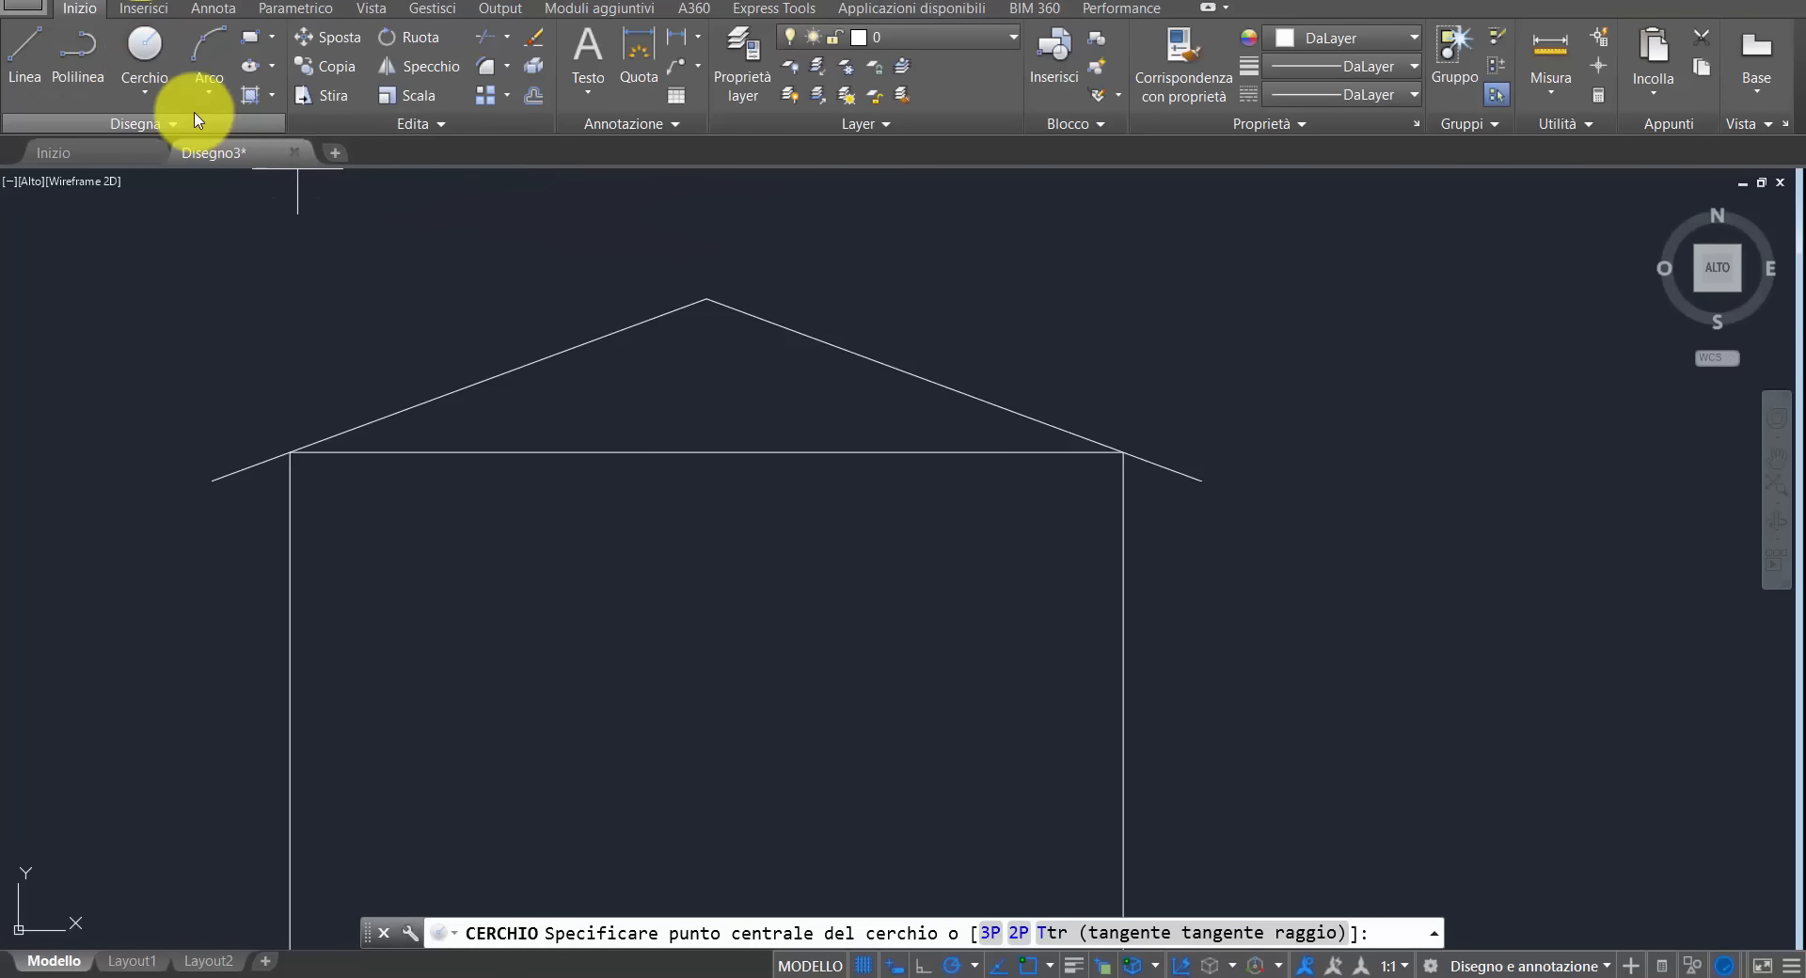
left_click(146, 52)
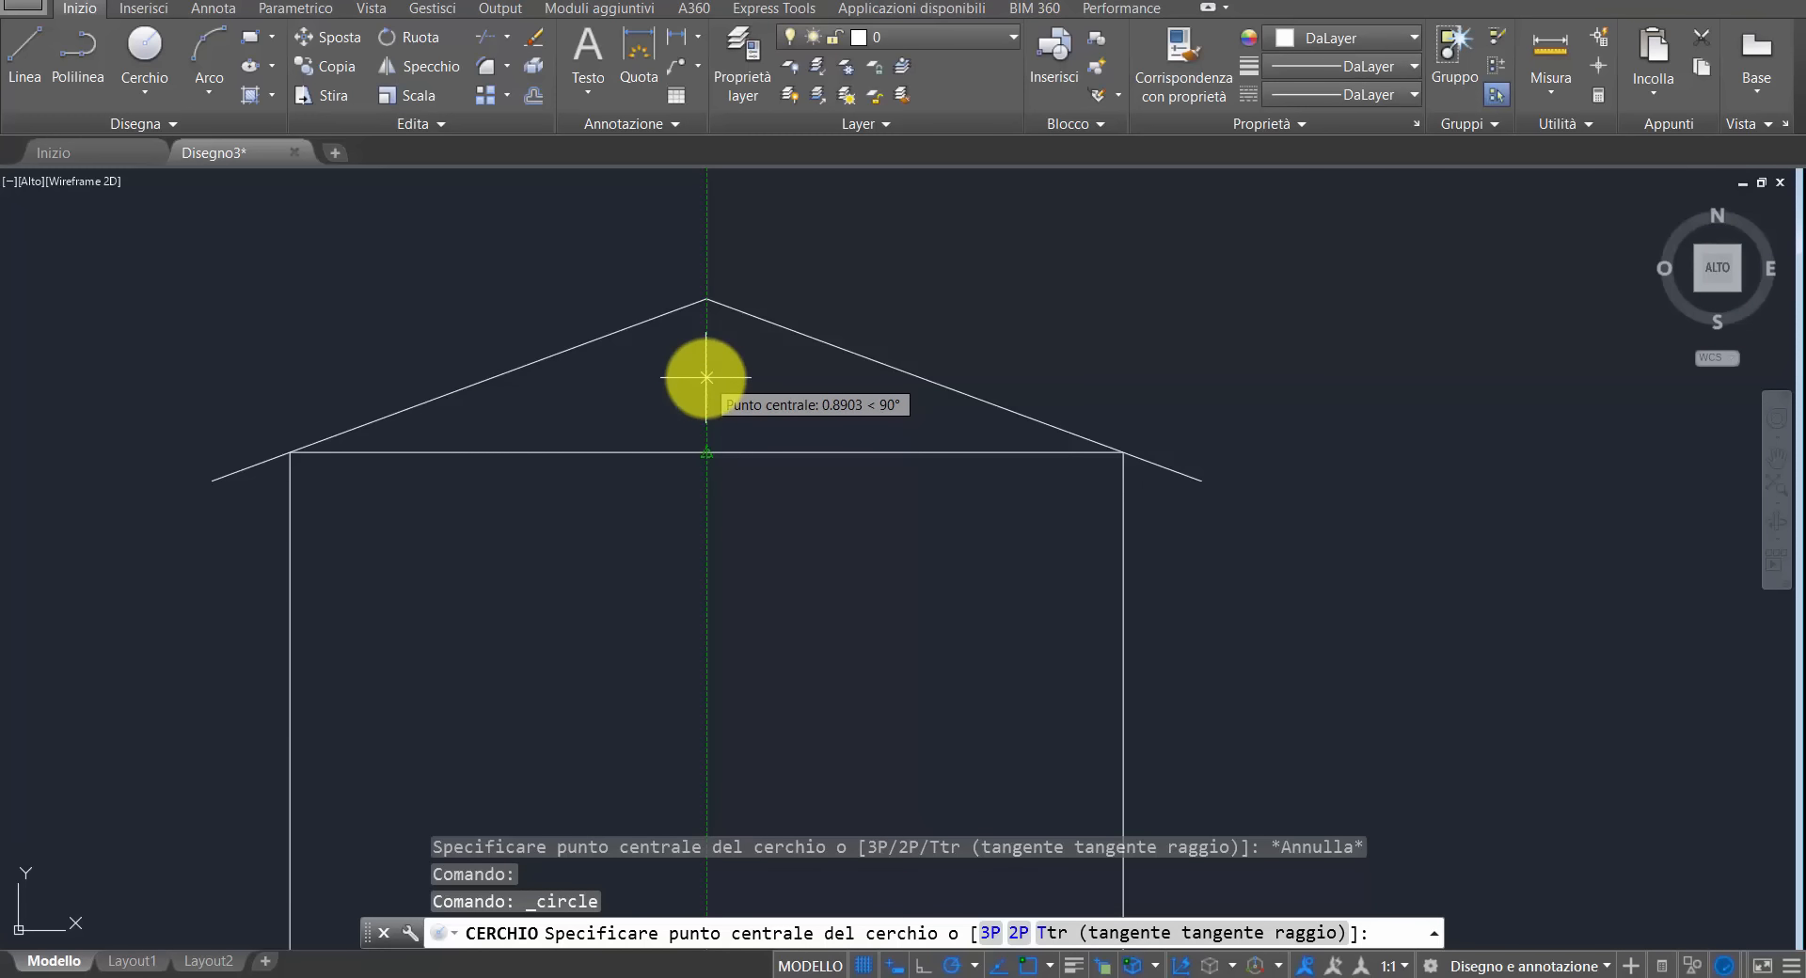
left_click(706, 378)
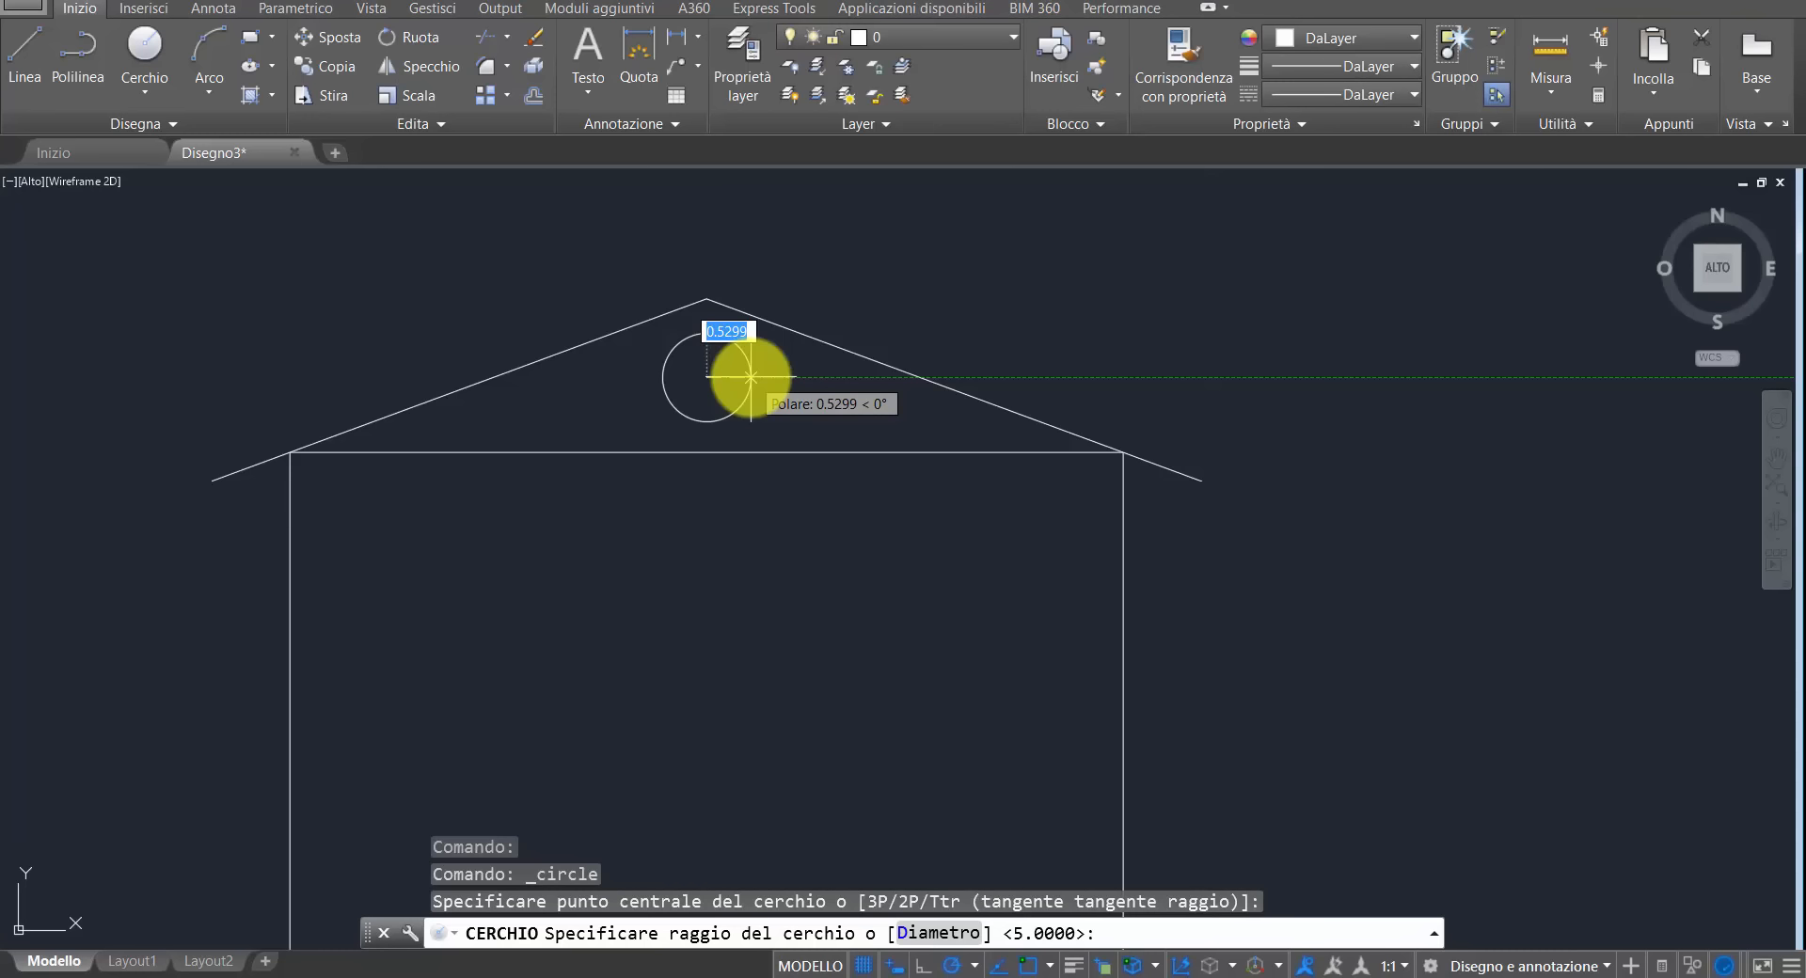
type("0.5")
key("Return")
scroll(766, 302, "down", 2)
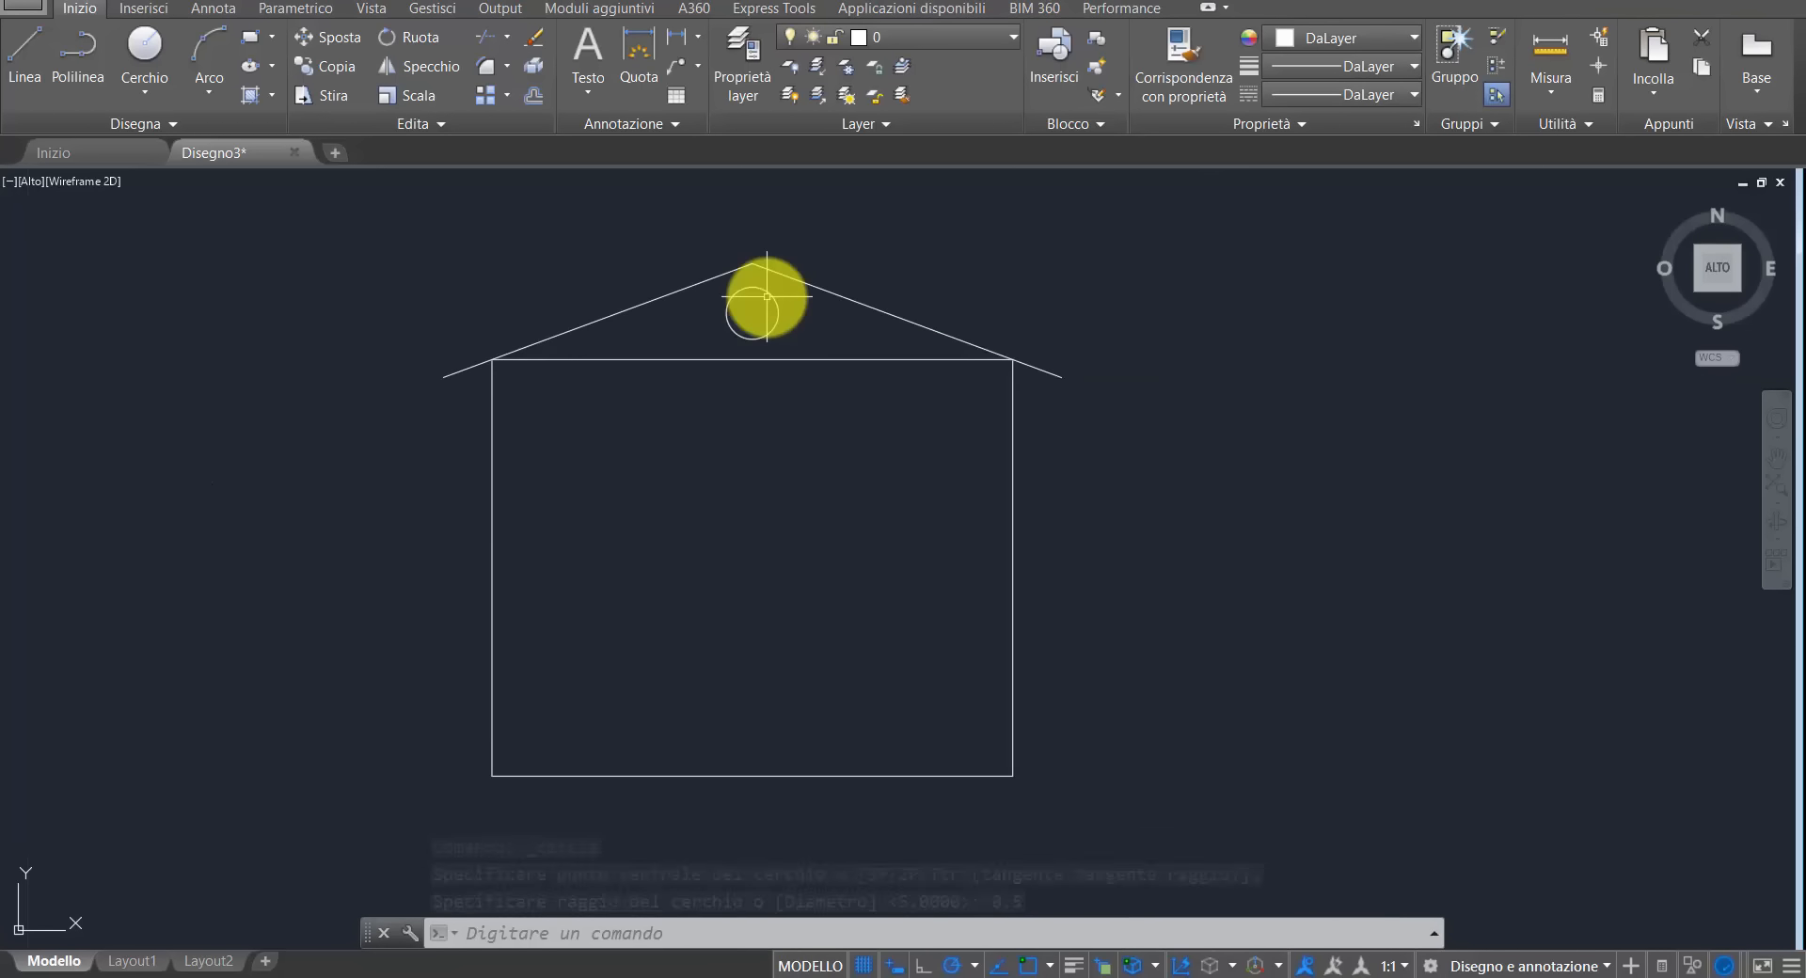
- Draw a door rectangle 1 unit wide and 2 units high, starting from the midpoint of the house's base line
left_click(252, 39)
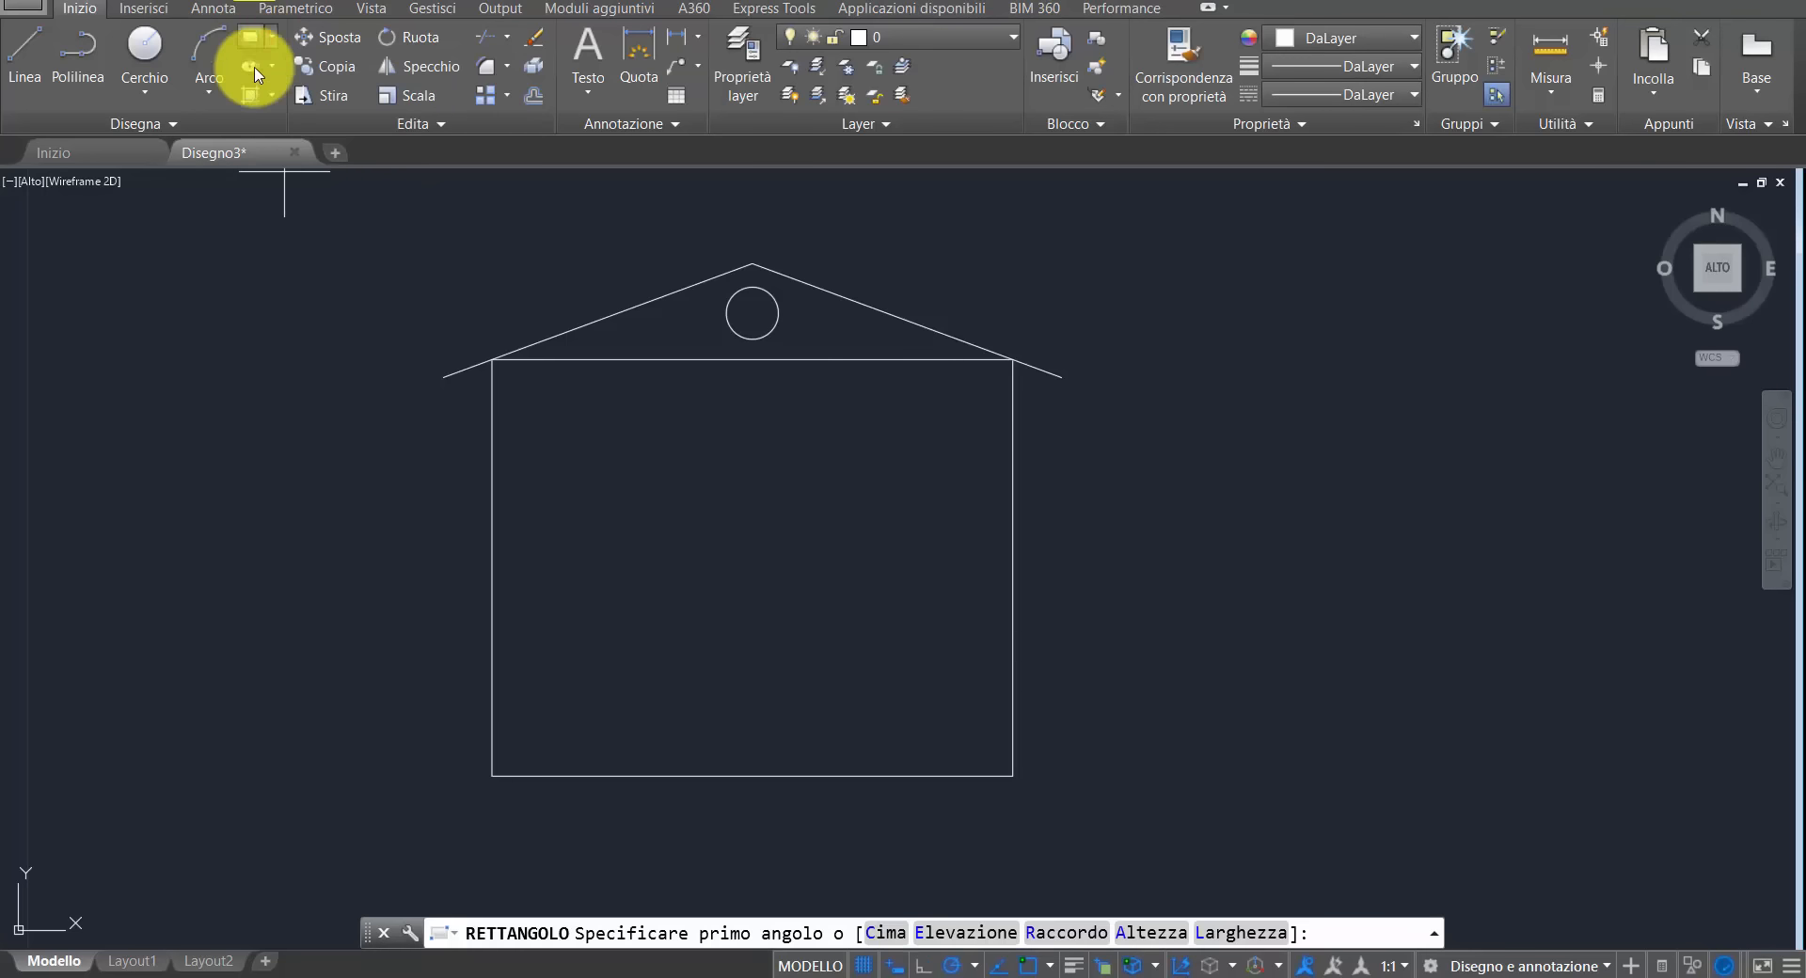
left_click(753, 777)
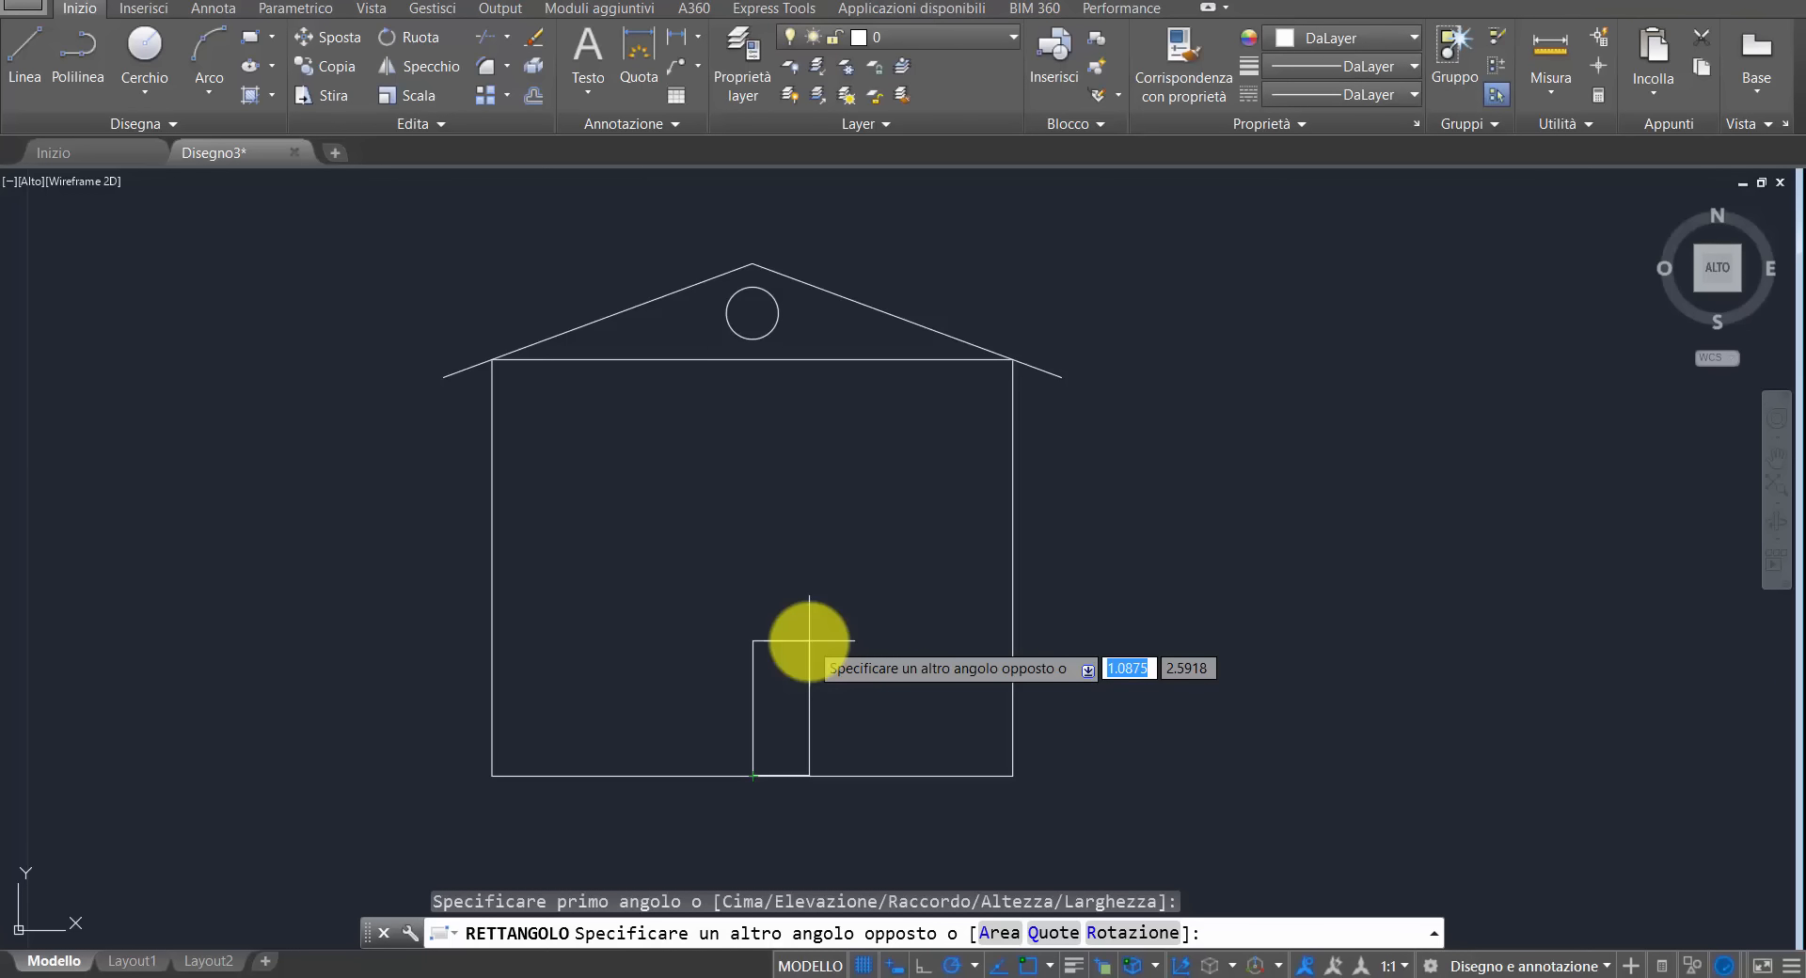
type("1")
key("Tab")
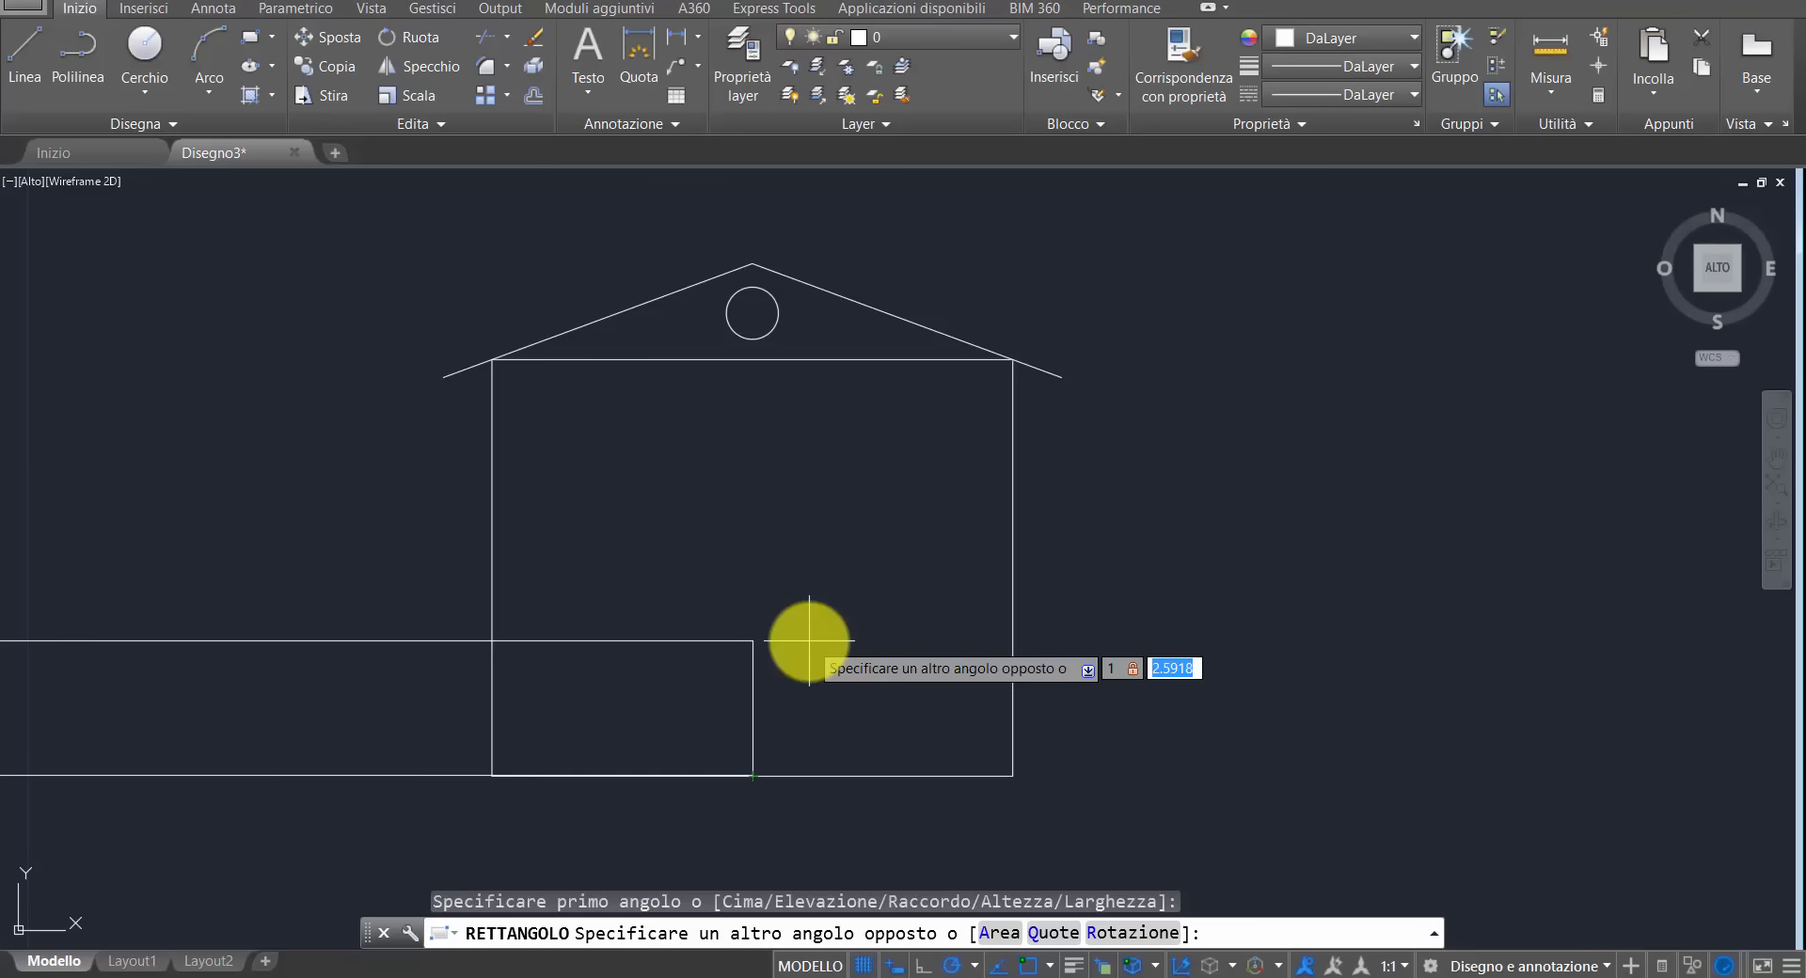
key("BackSpace")
type("2")
key("Return")
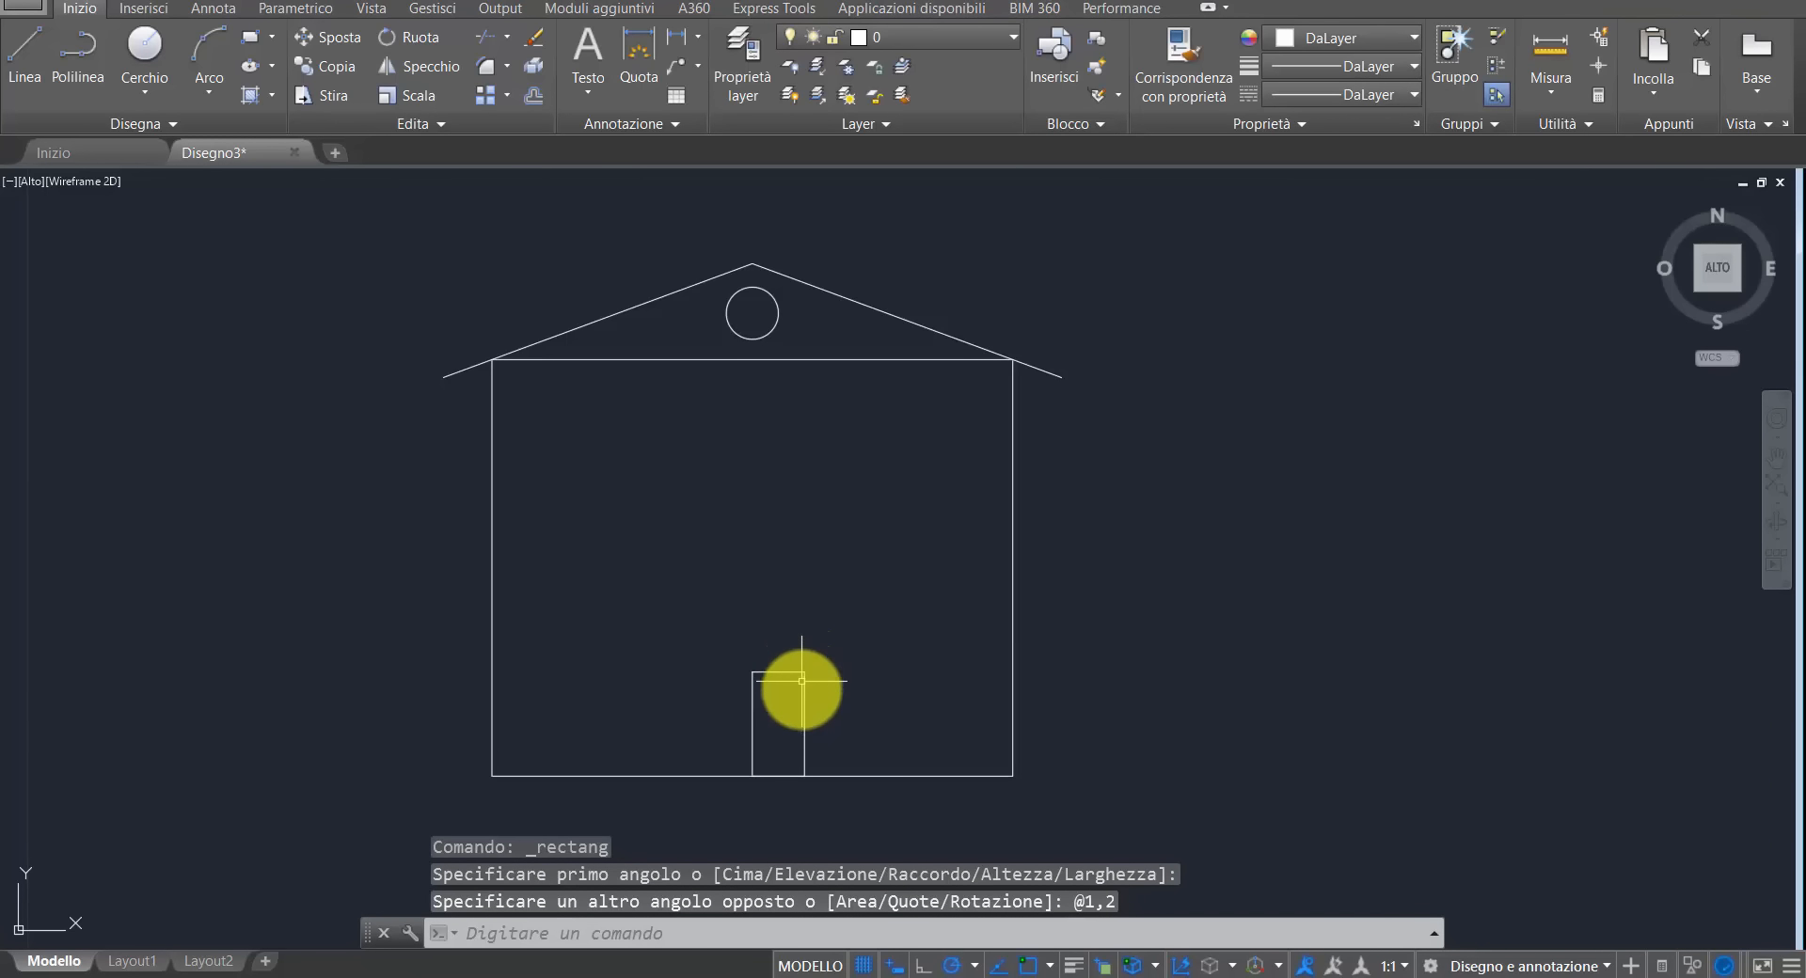
scroll(802, 687, "up", 2)
scroll(801, 692, "down", 2)
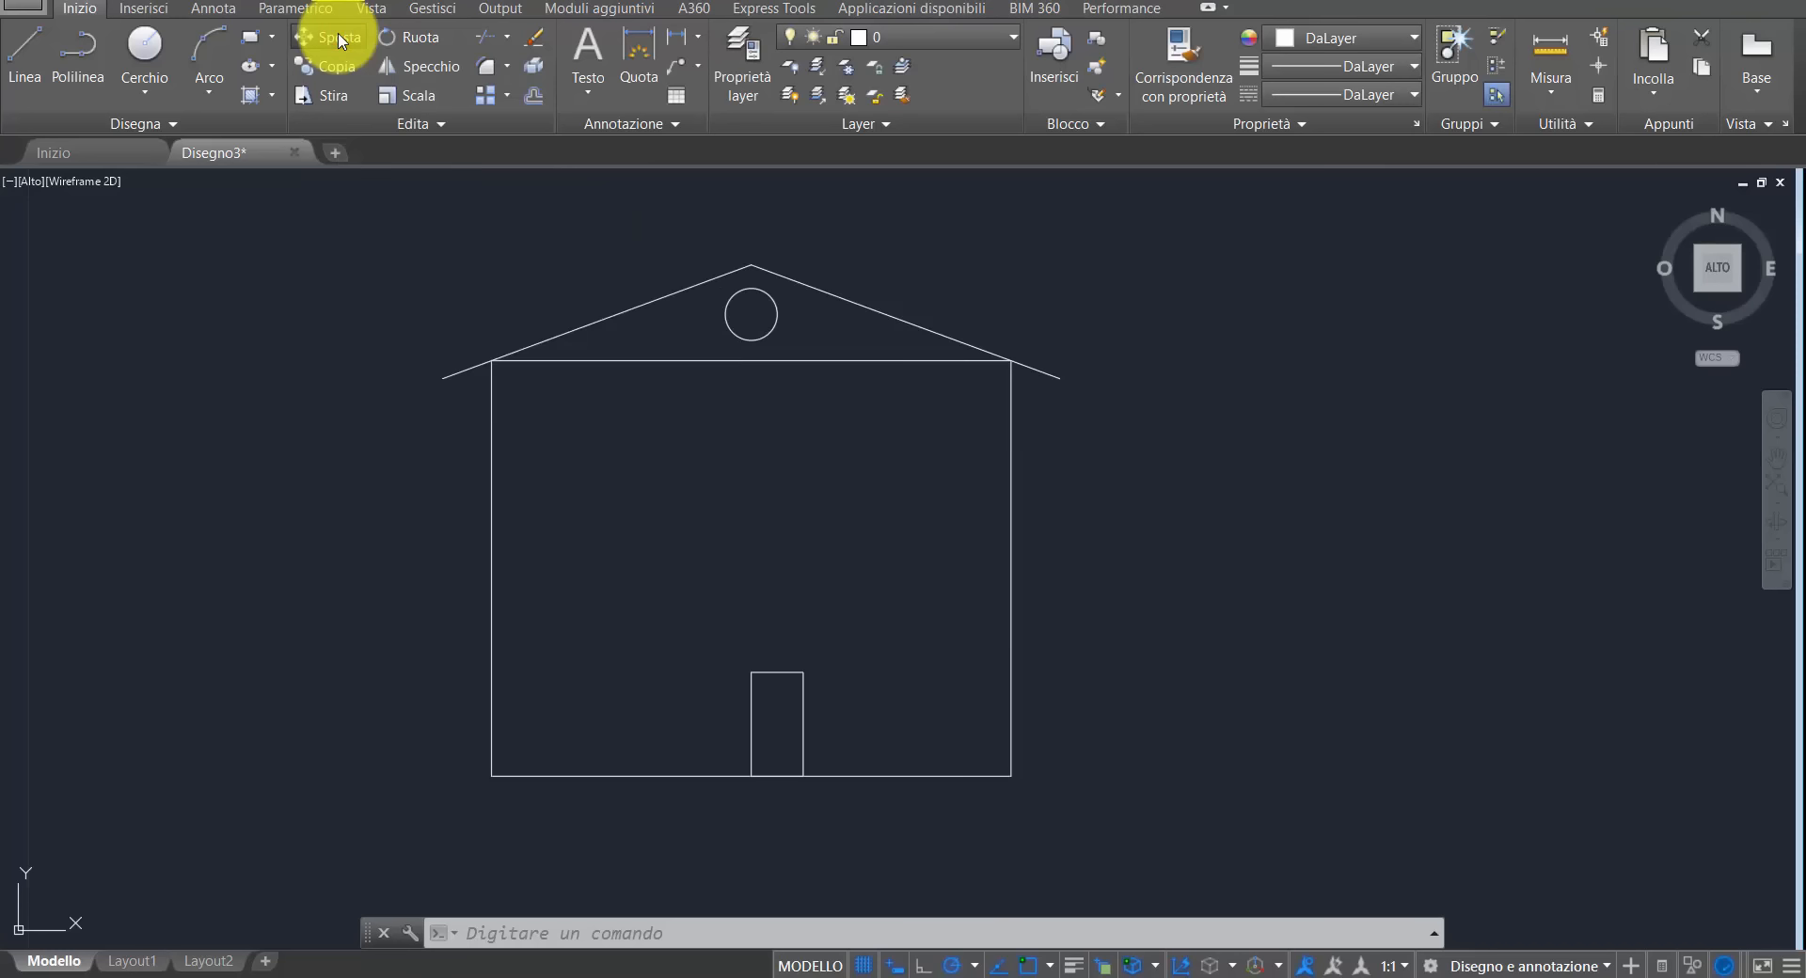
- Move the door so the midpoint of its lower edge sits on the midpoint of the house's base line
left_click(338, 38)
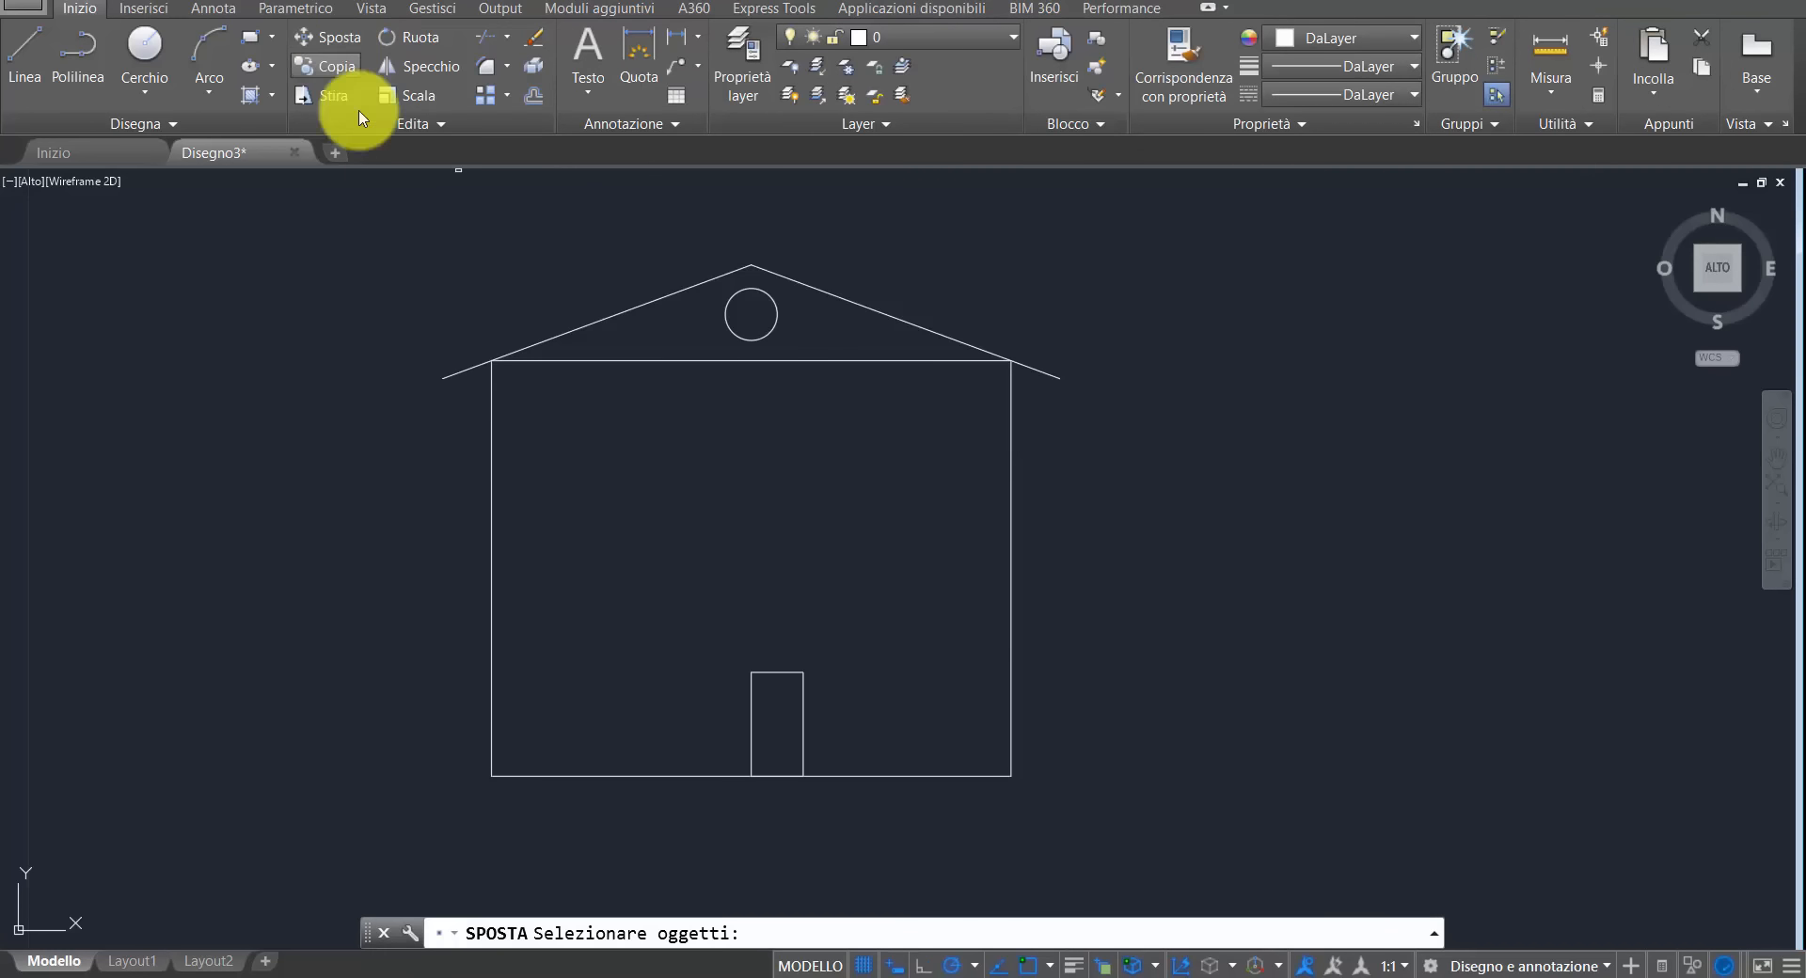
left_click(883, 599)
left_click(722, 706)
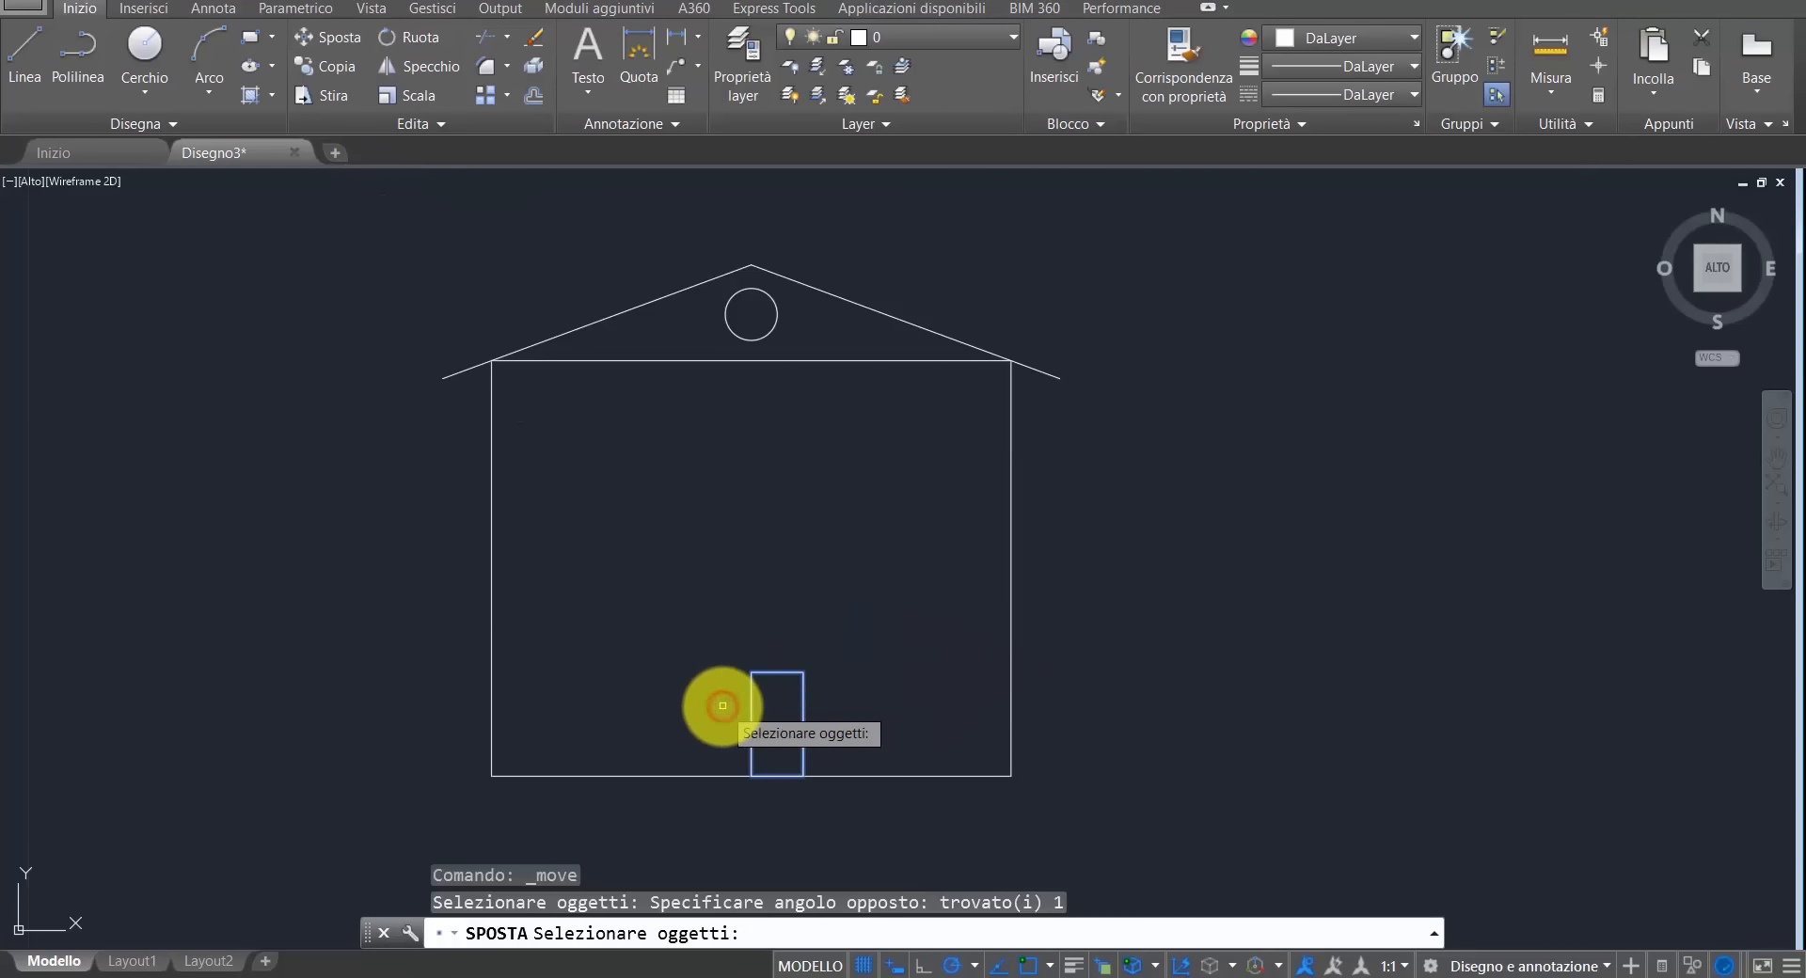
key("Return")
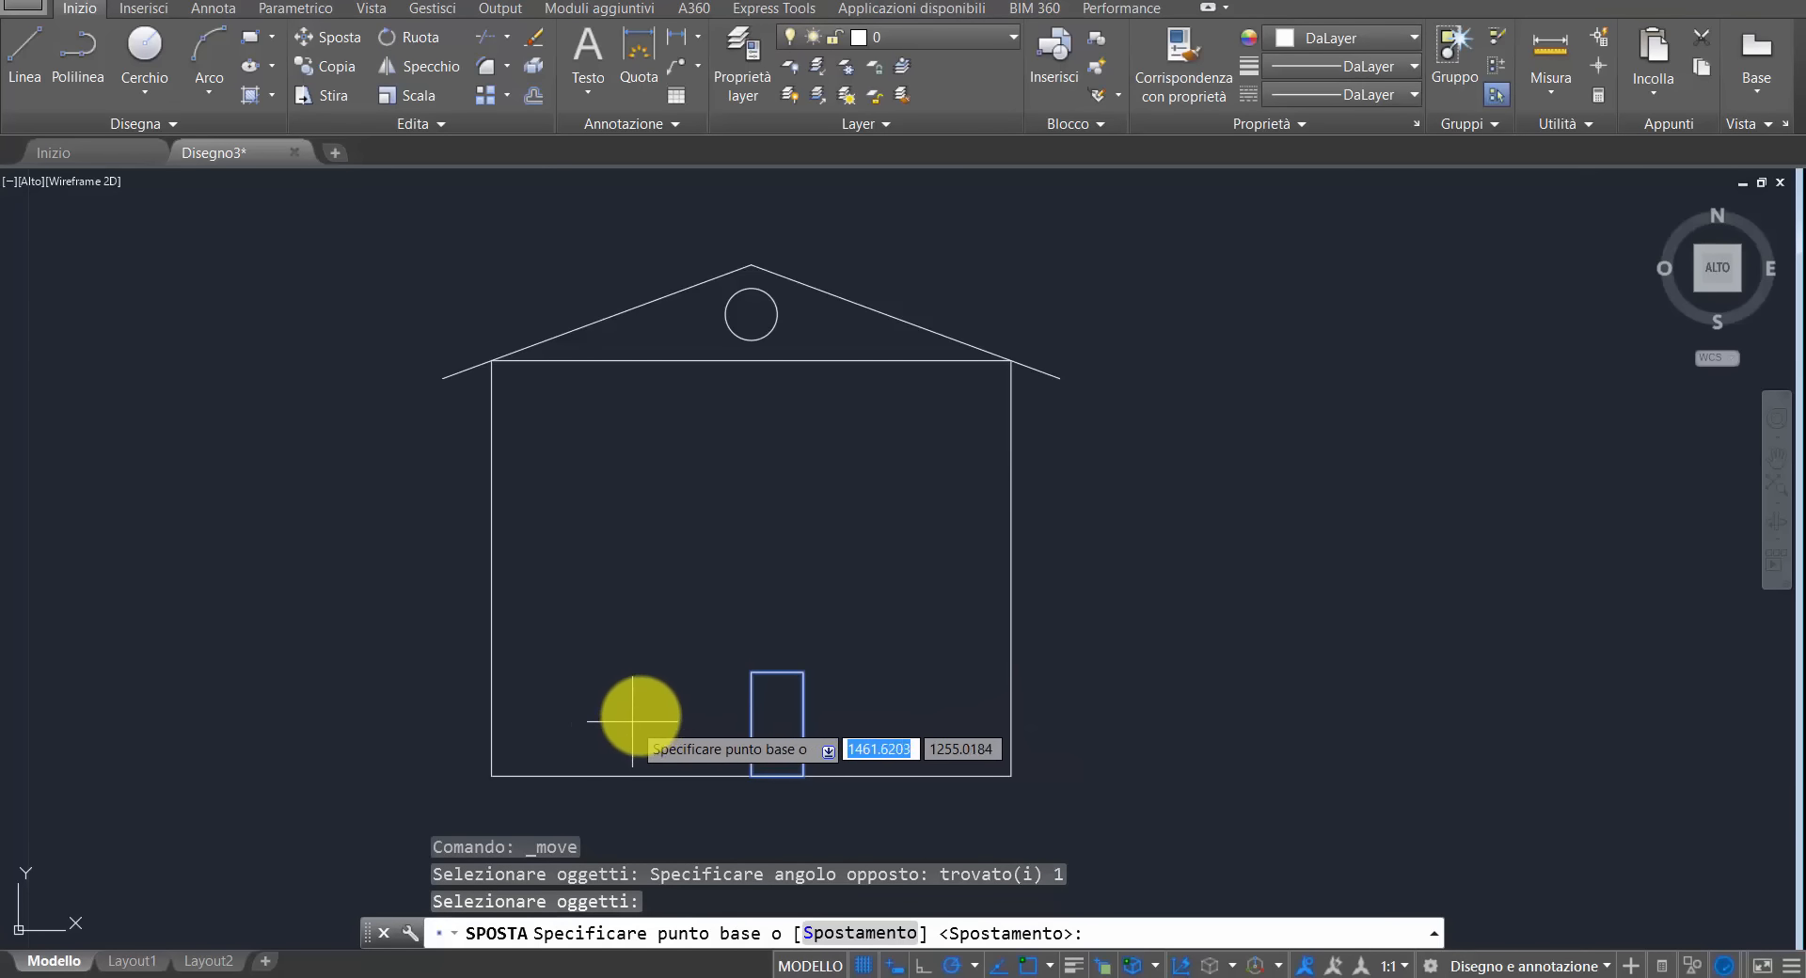
left_click(777, 777)
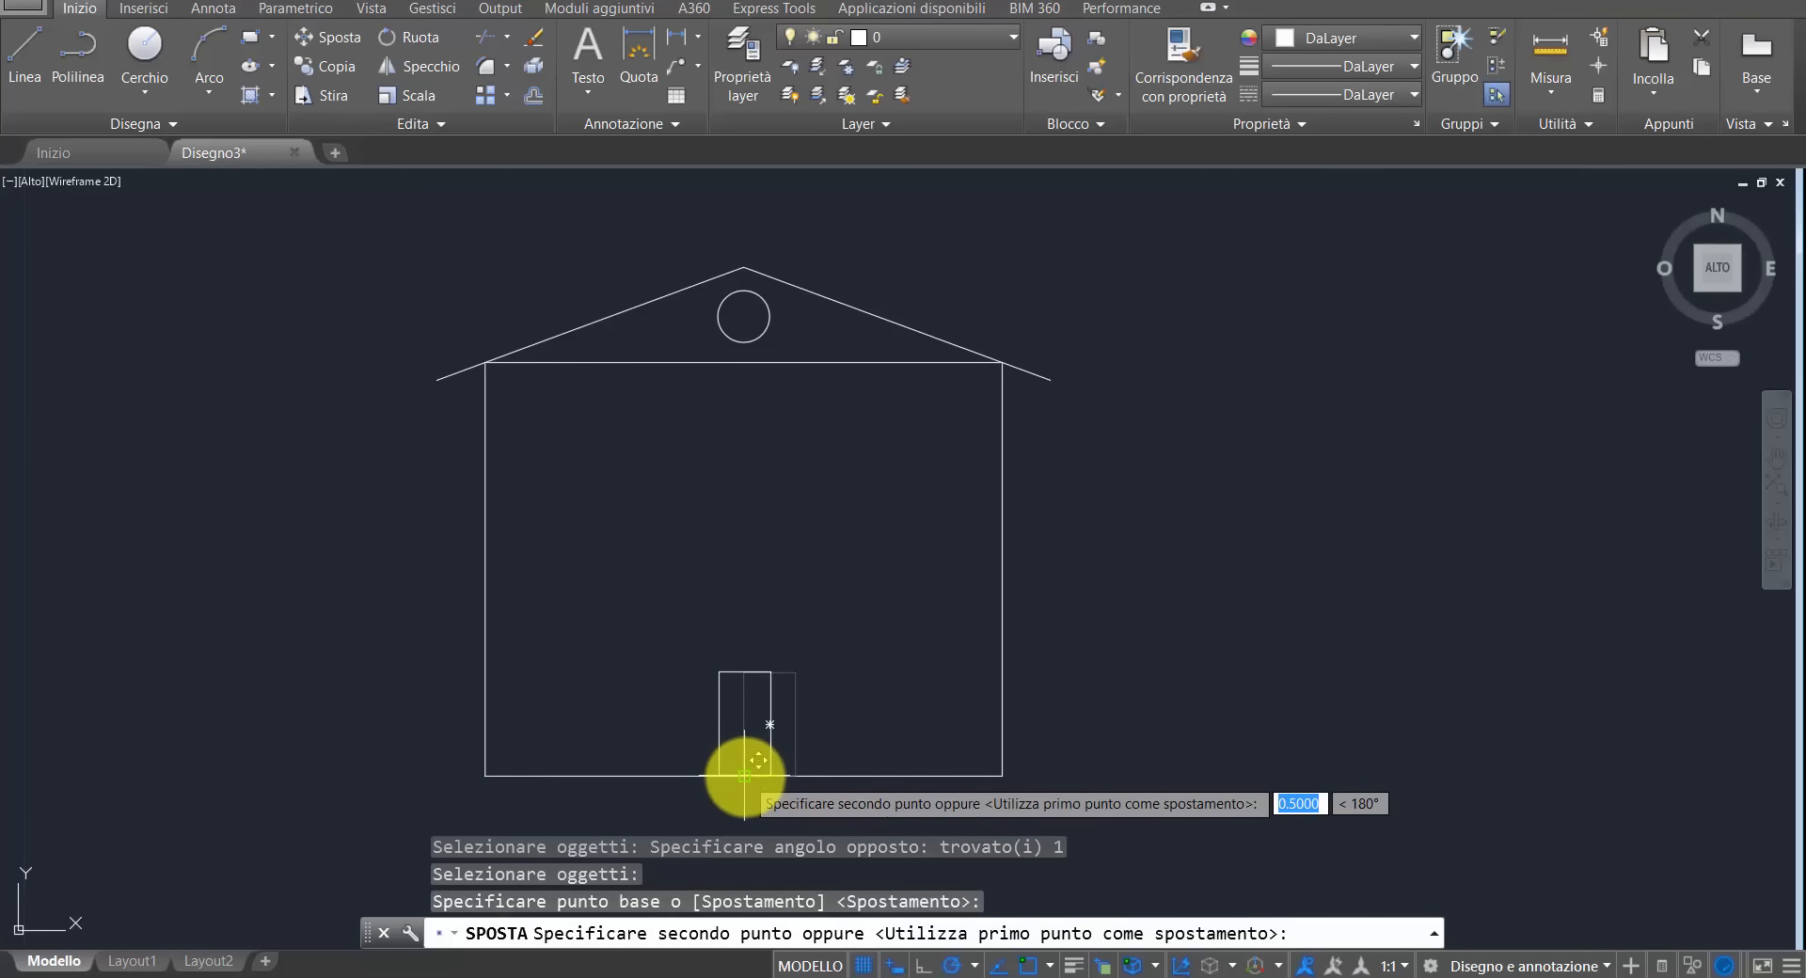
left_click(752, 775)
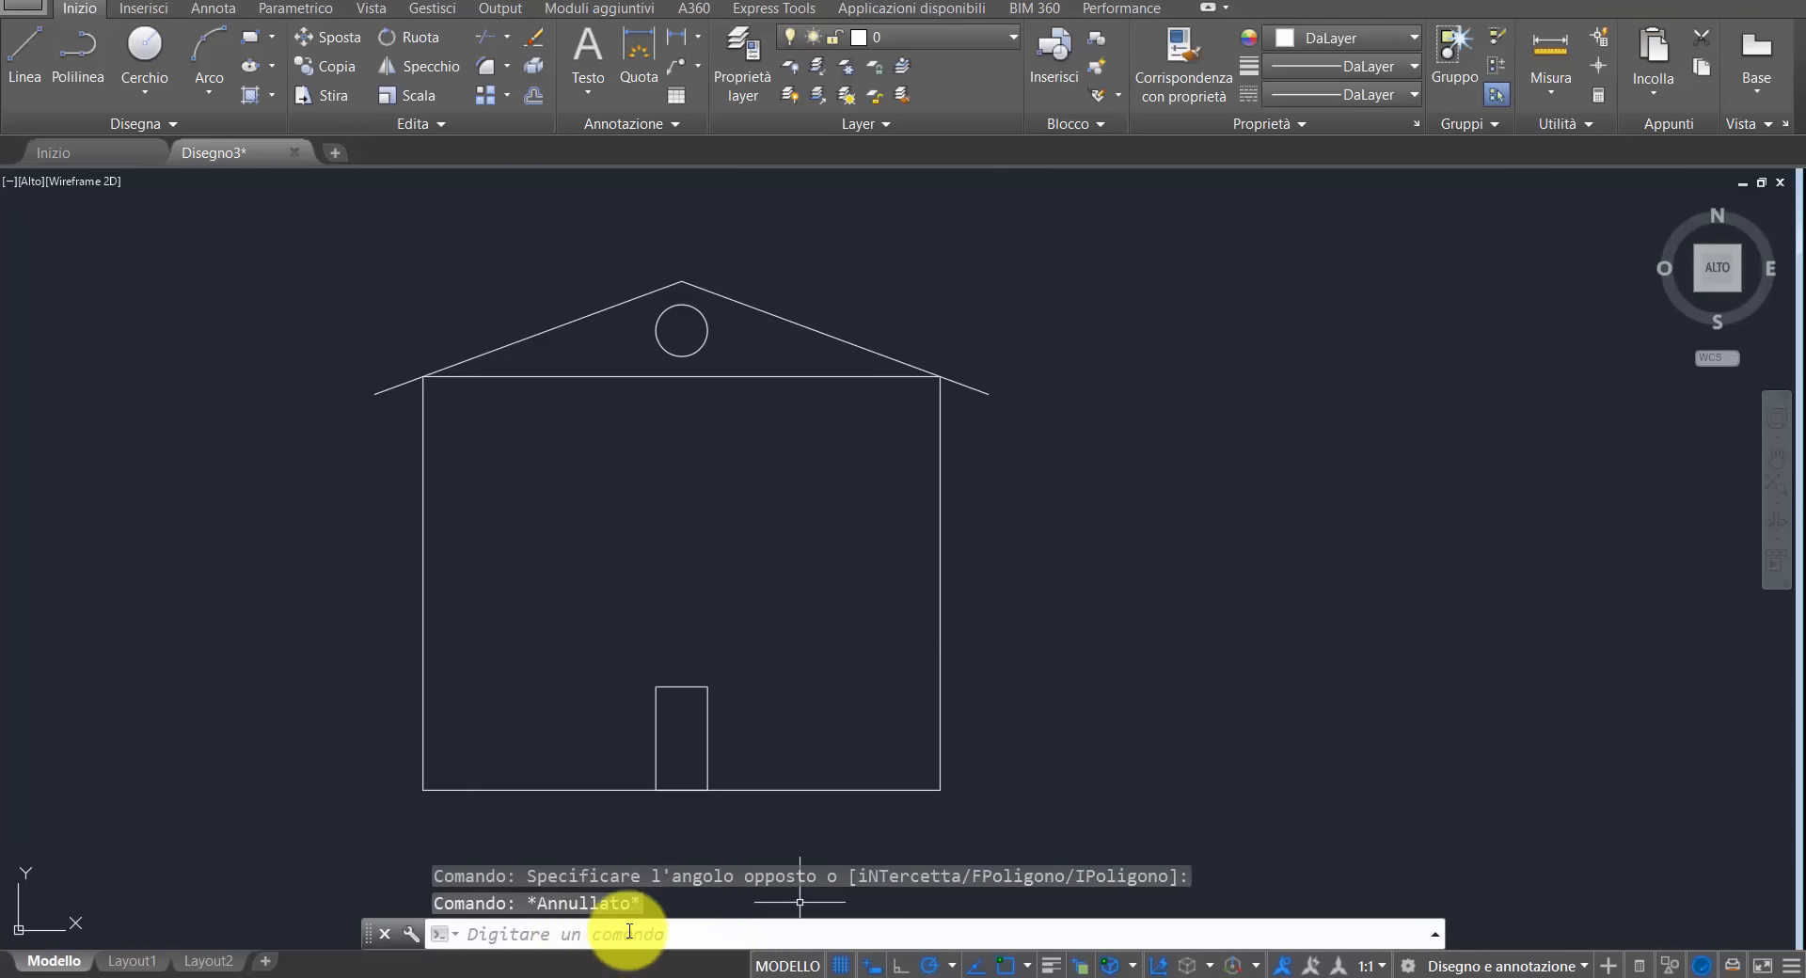
key("Escape")
key("Escape")
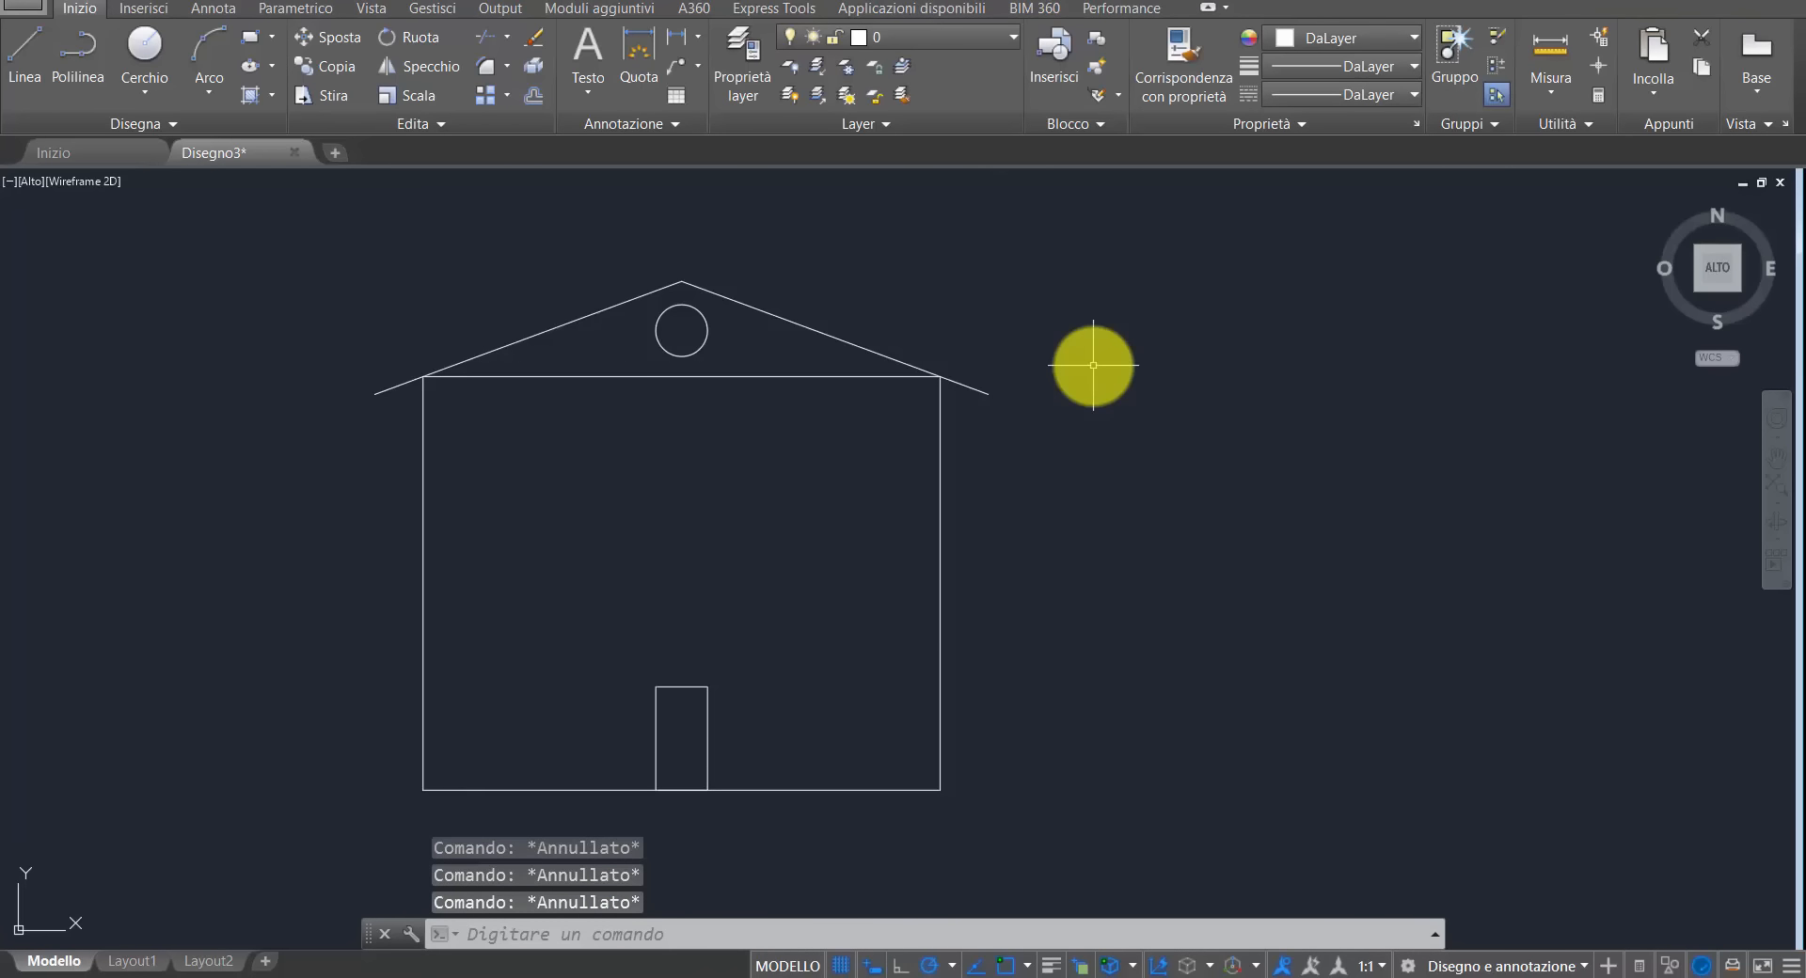
- Try a crossing selection over the house and a window selection around the roof, clearing each selection
left_click(1055, 215)
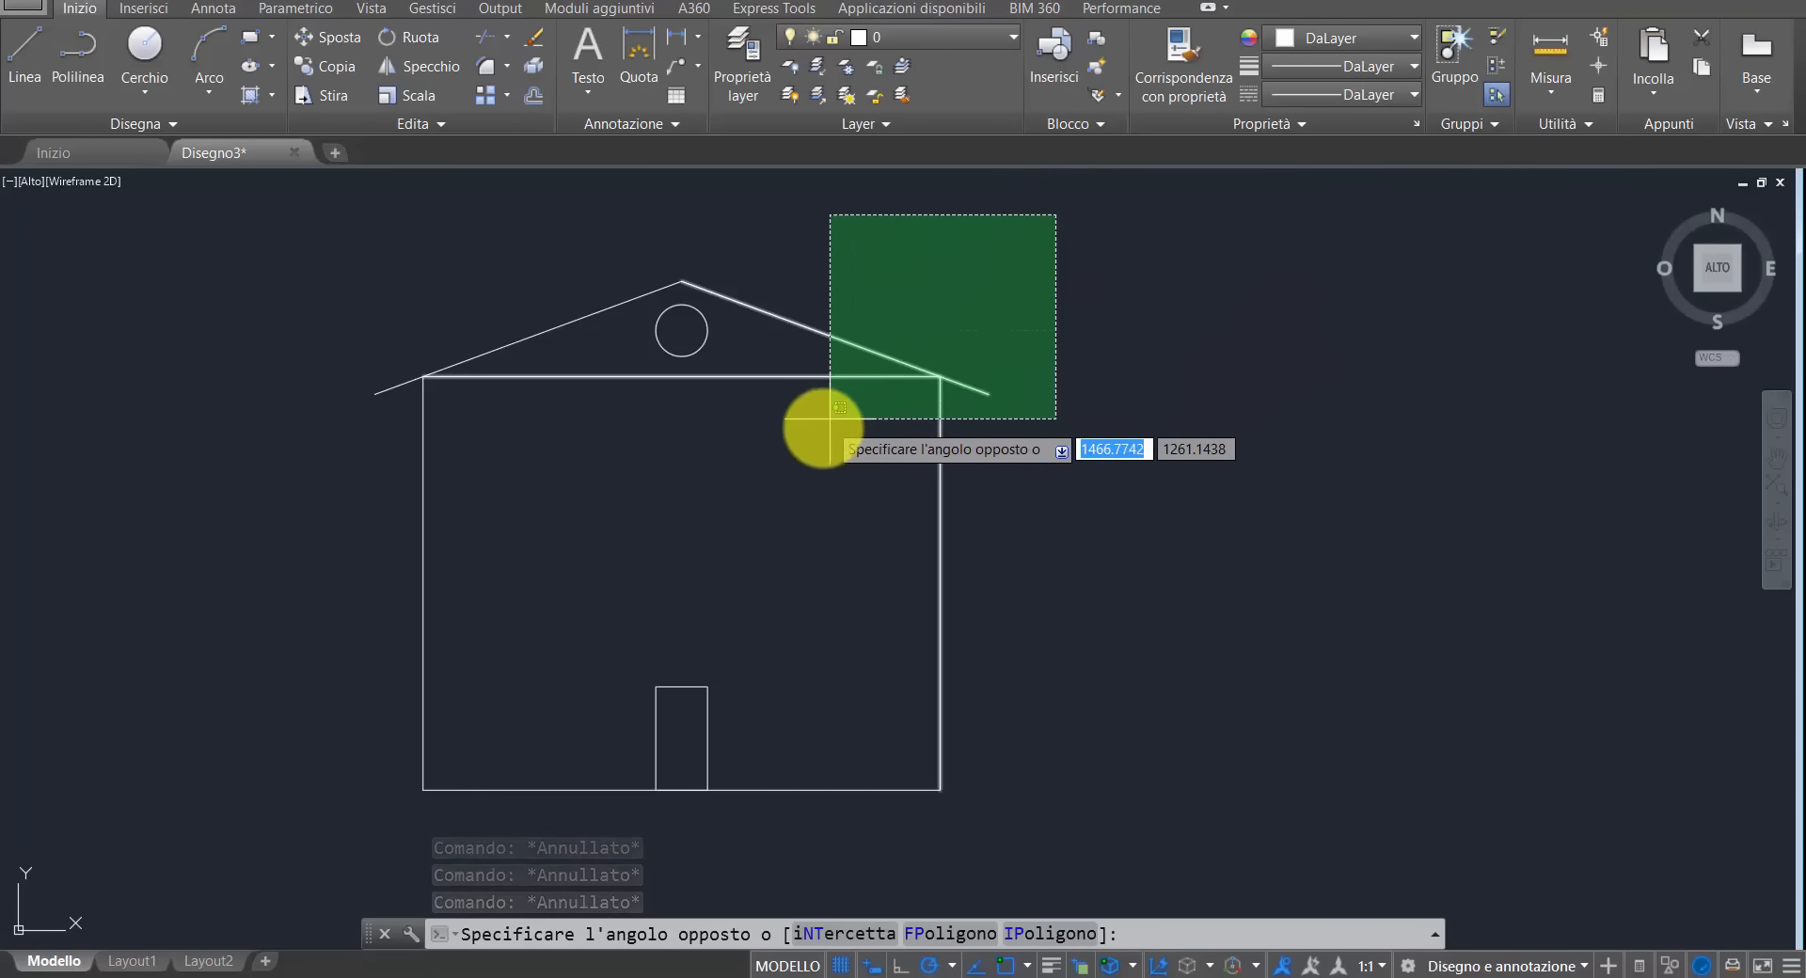
left_click(518, 830)
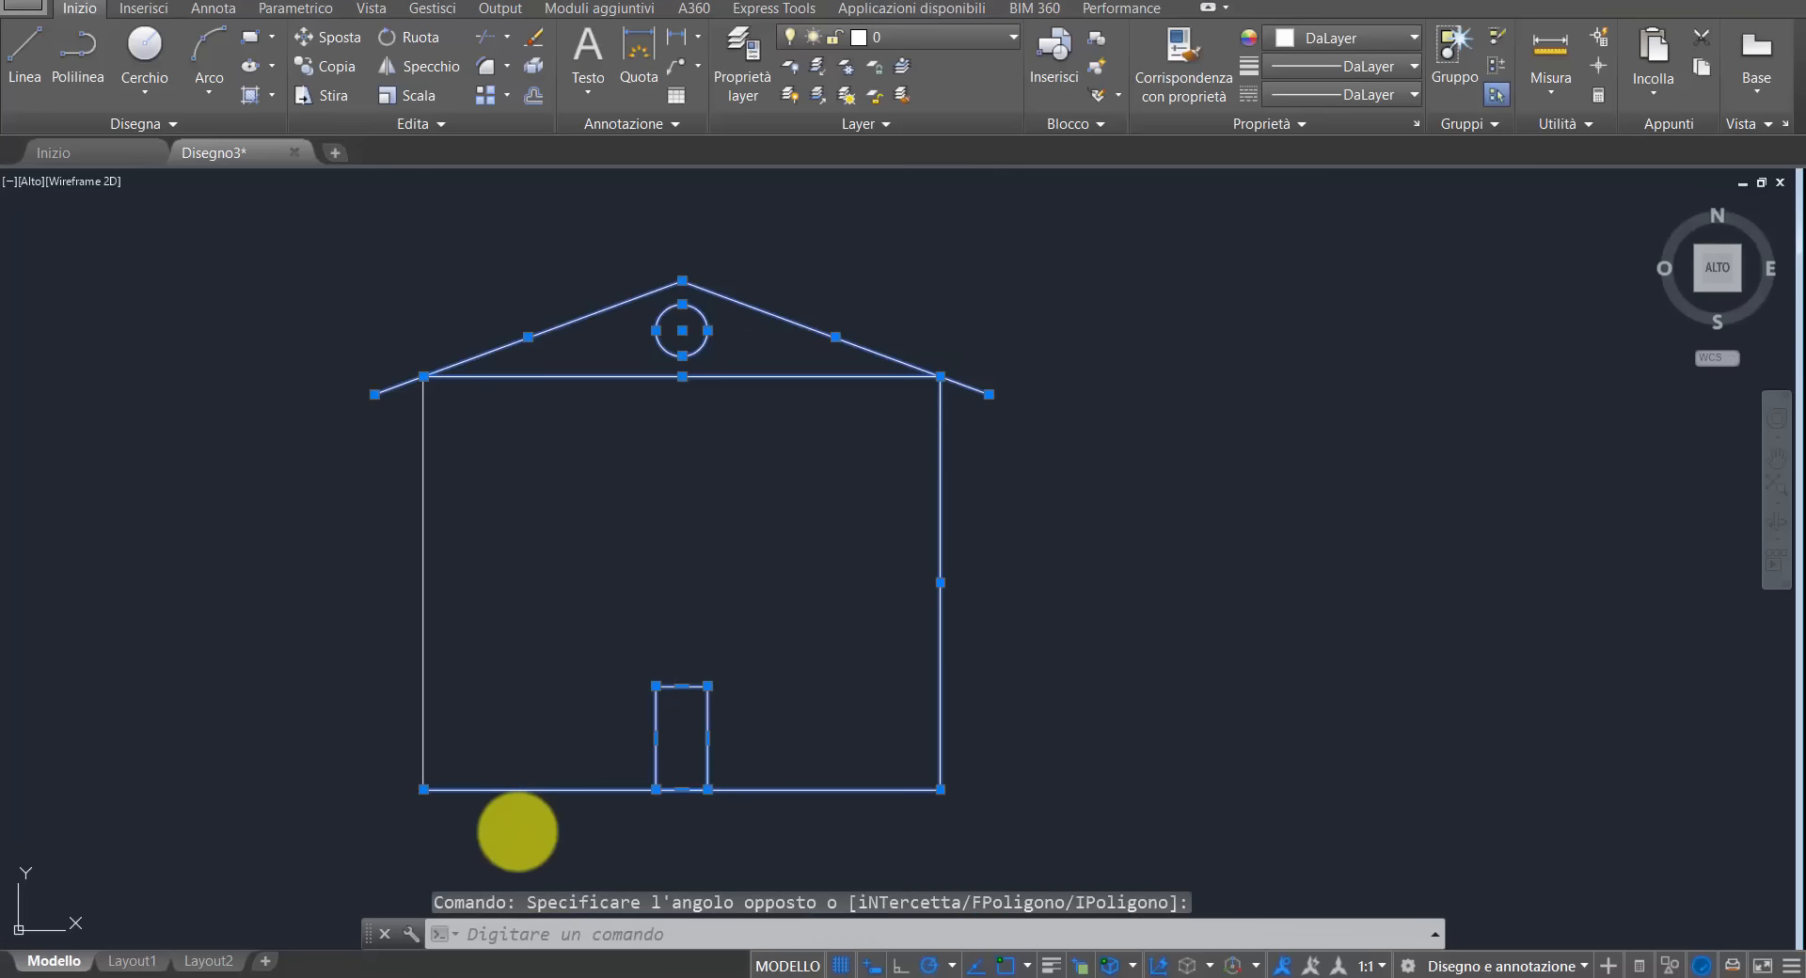
key("Escape")
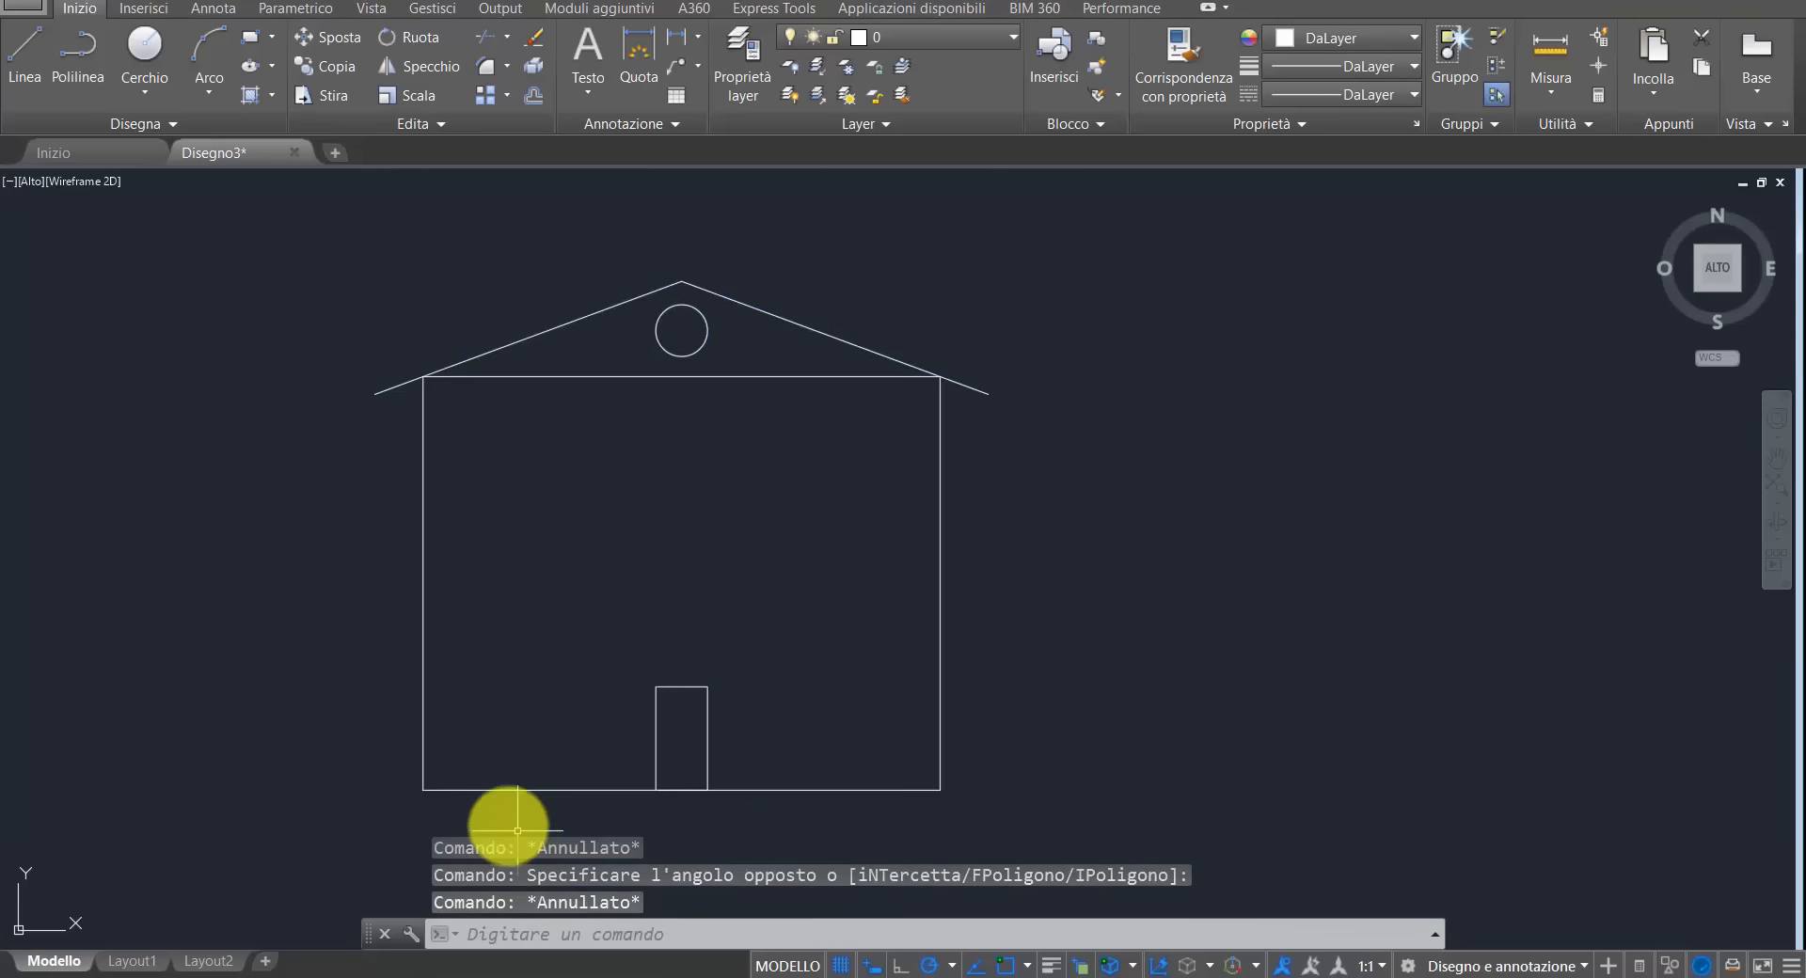
left_click(361, 194)
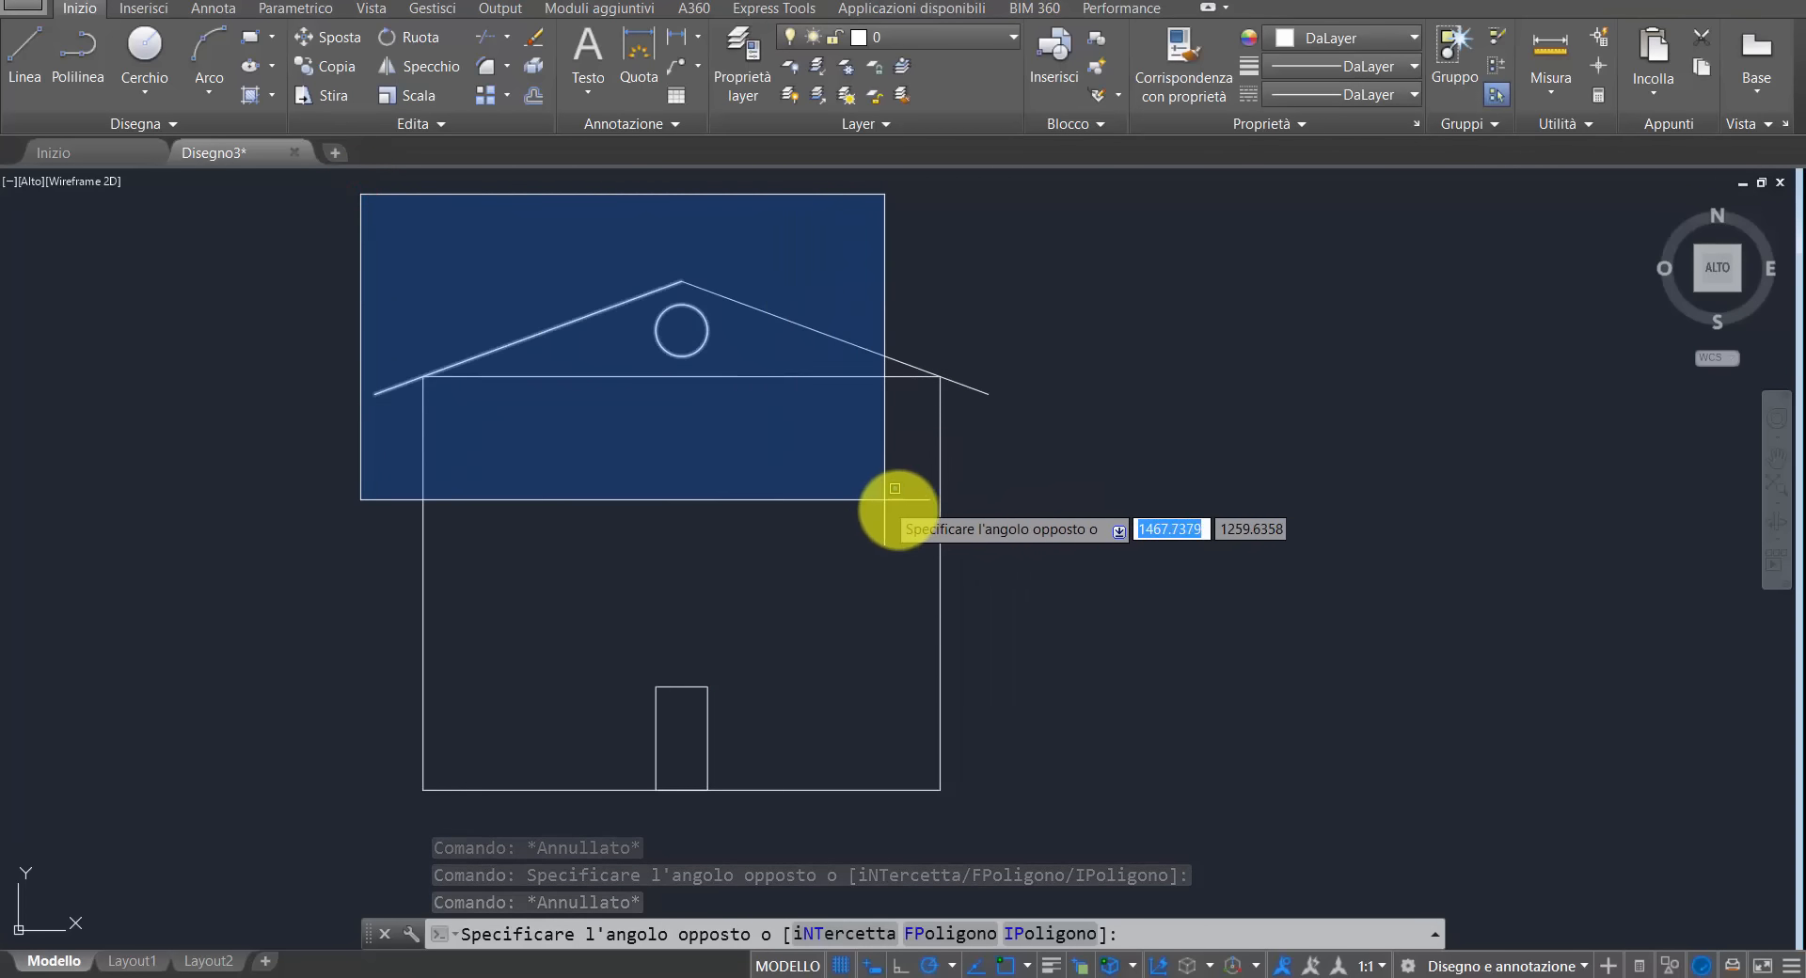
left_click(1043, 591)
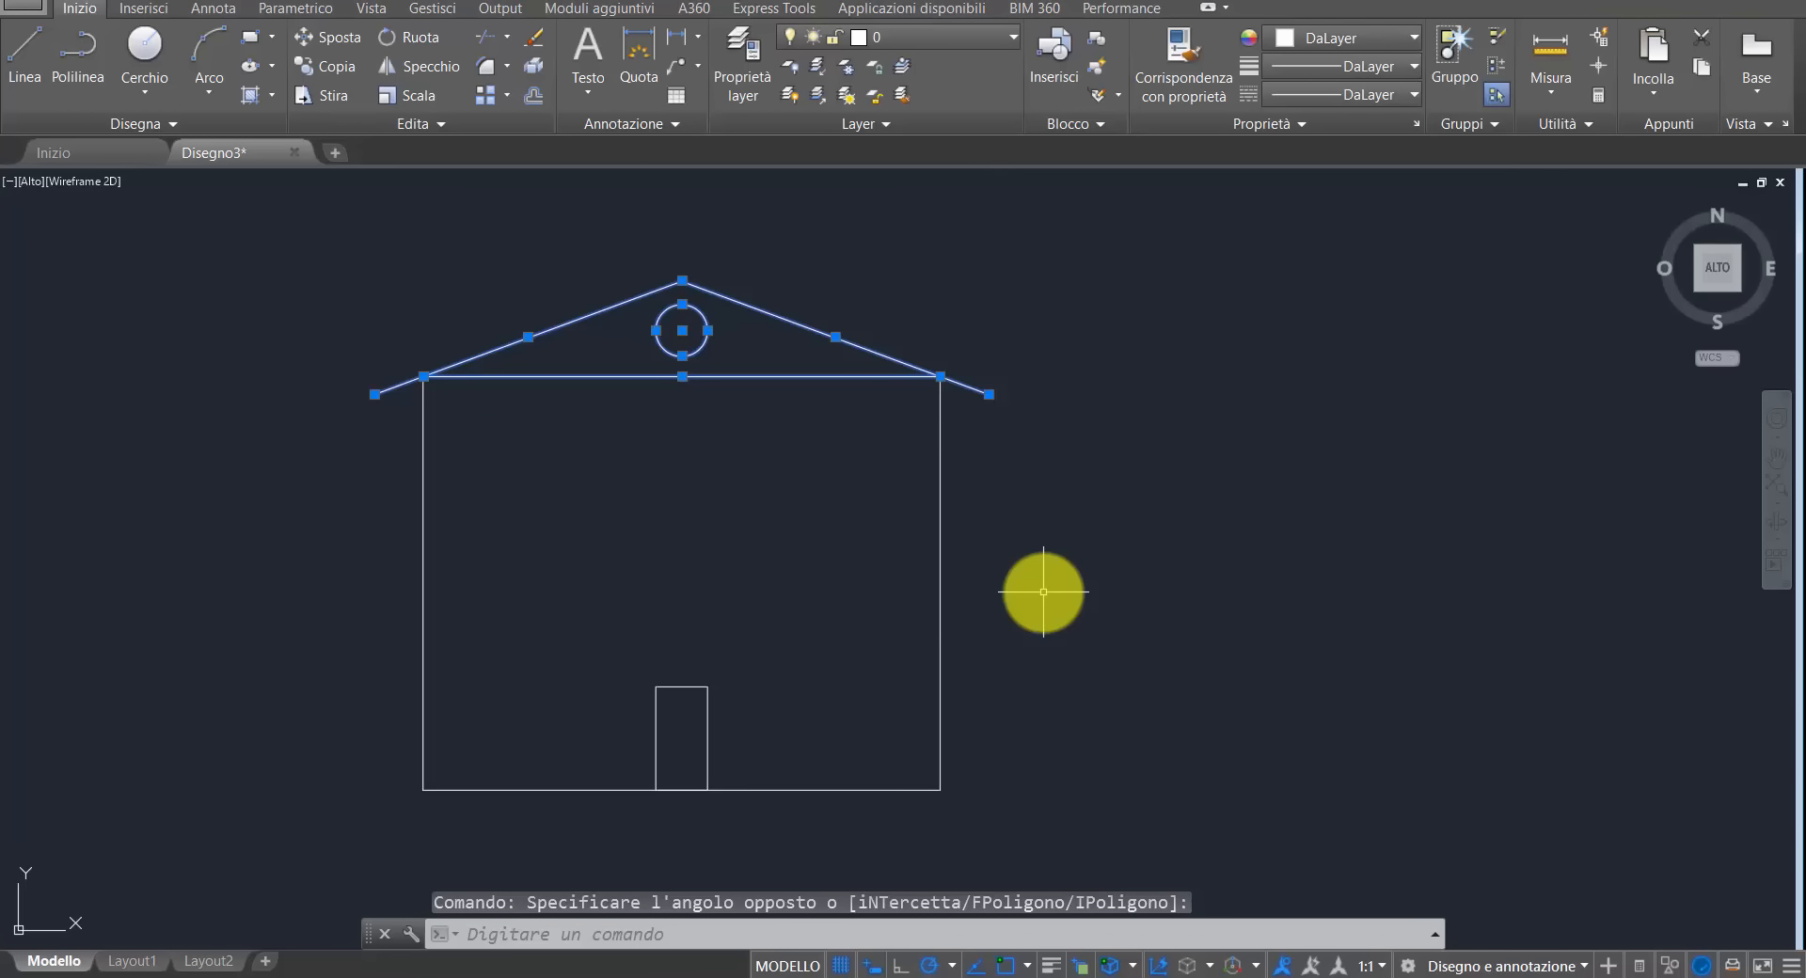
key("Escape")
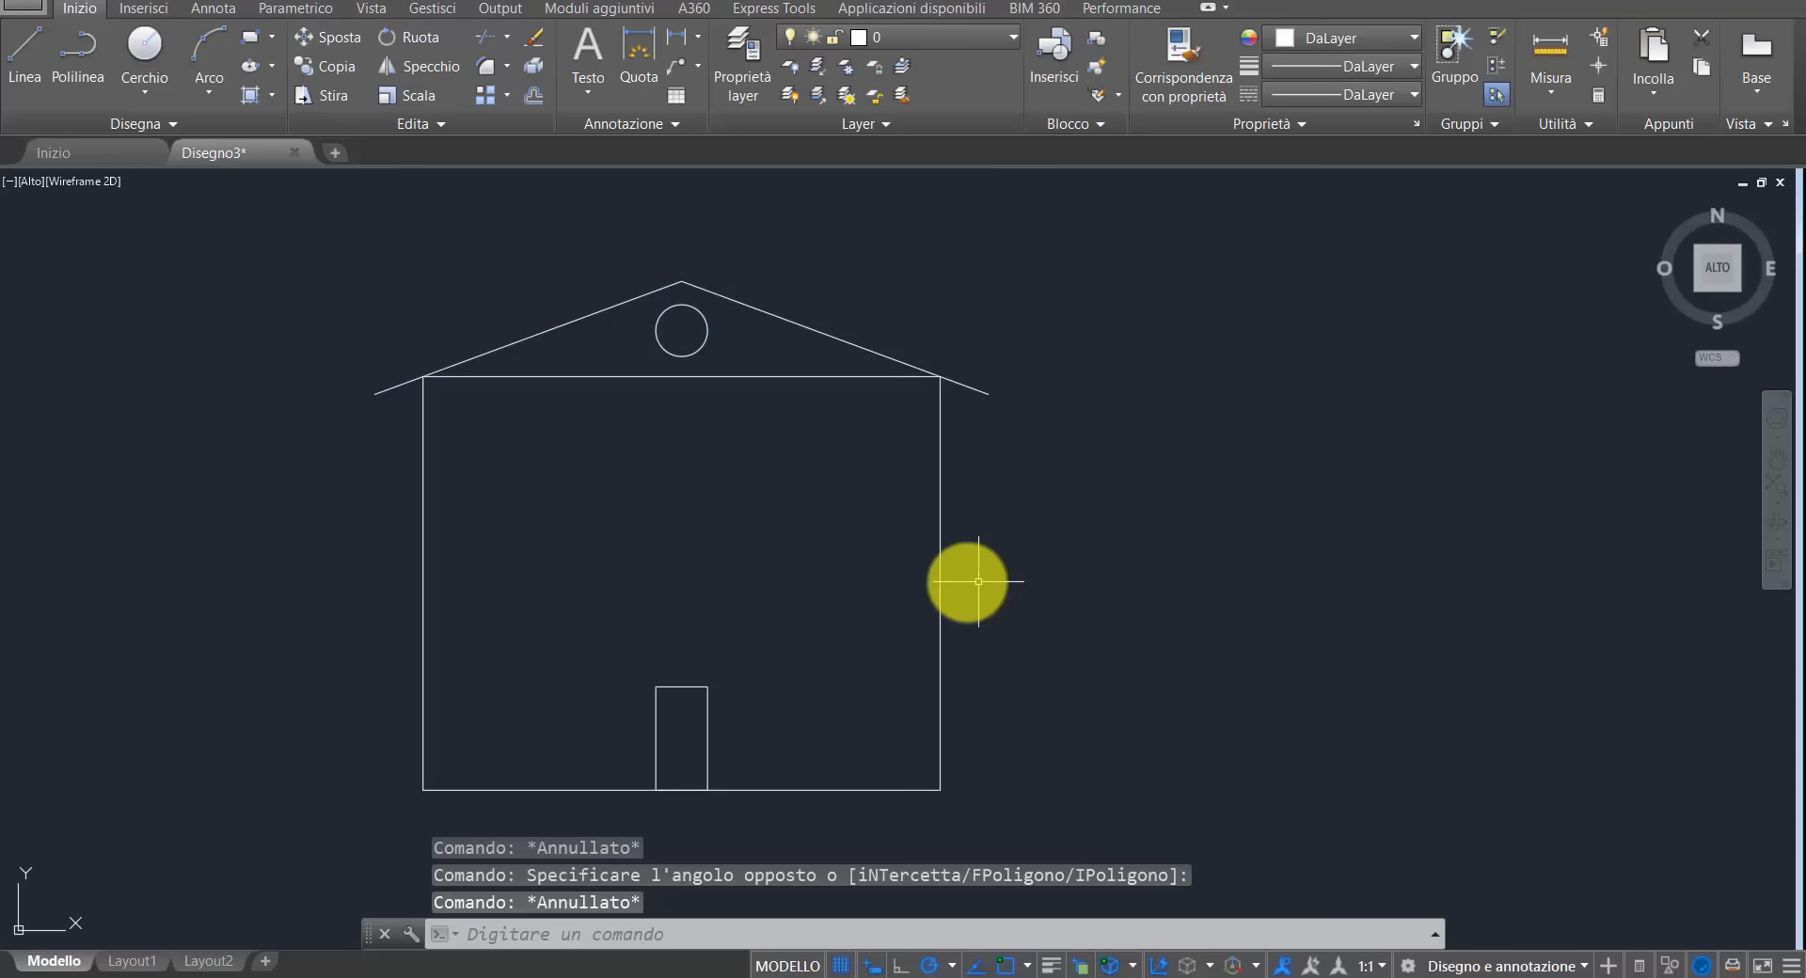
- Copy the door 3 units to the left along the house's base line, using its lower-left corner as base point
left_click(334, 68)
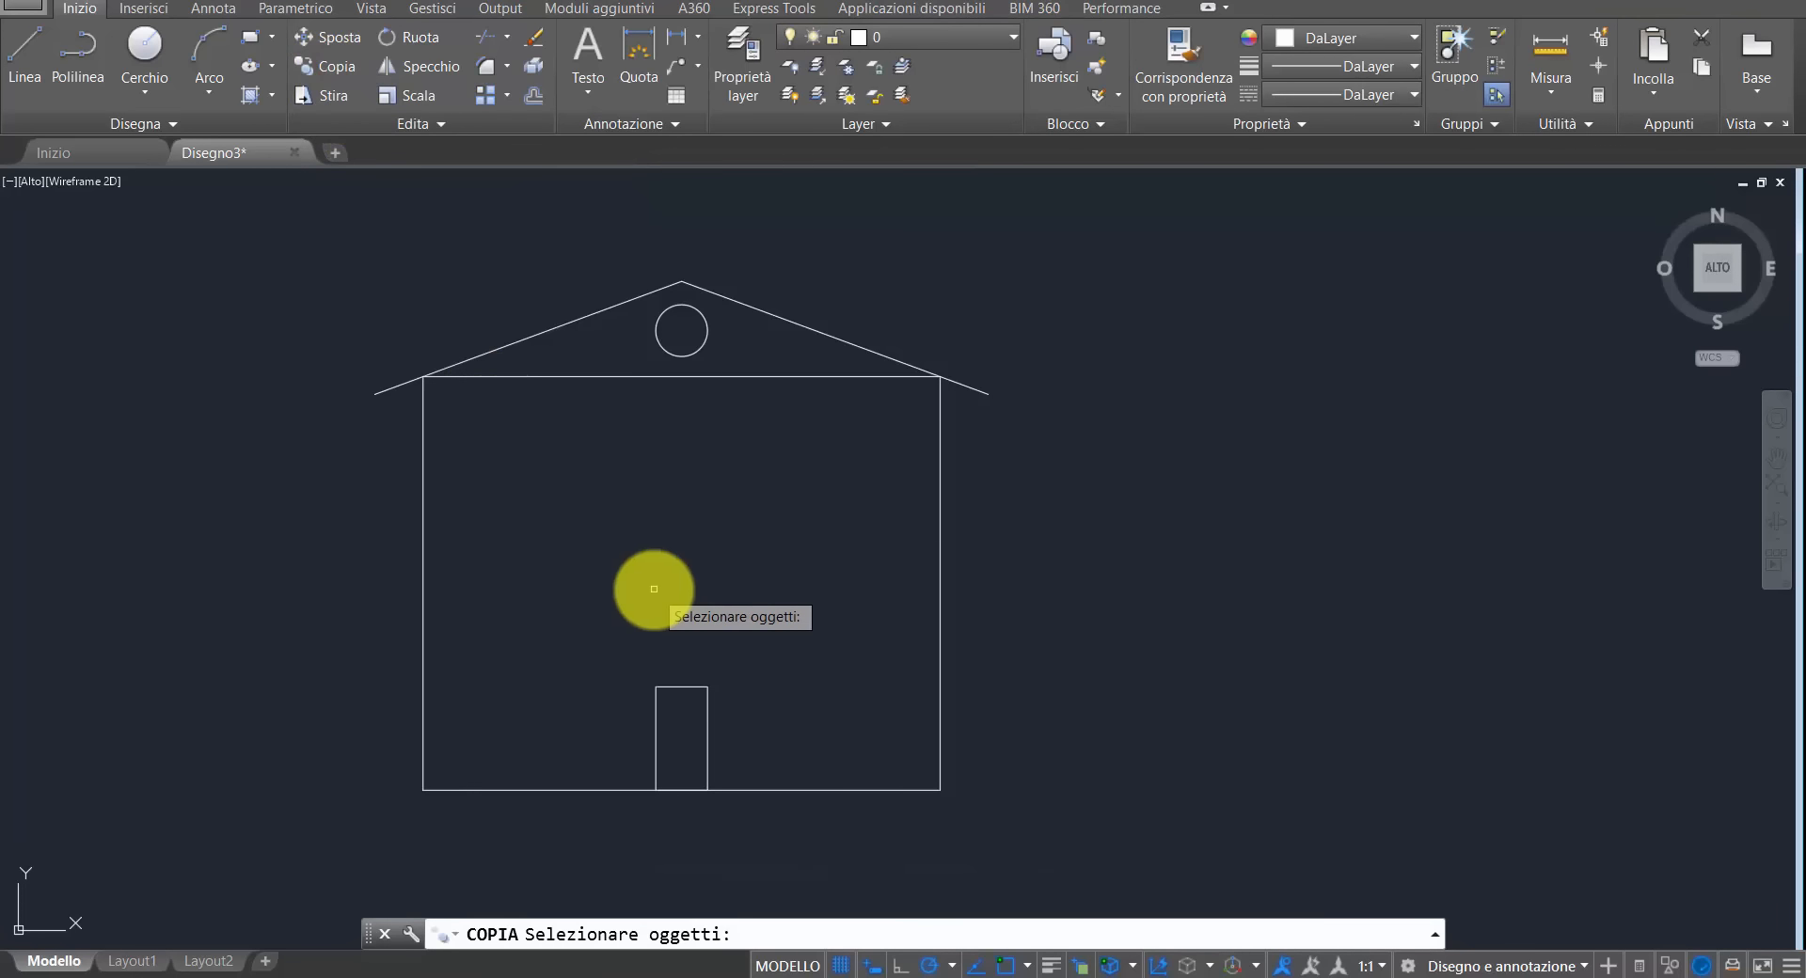
left_click(743, 640)
left_click(642, 734)
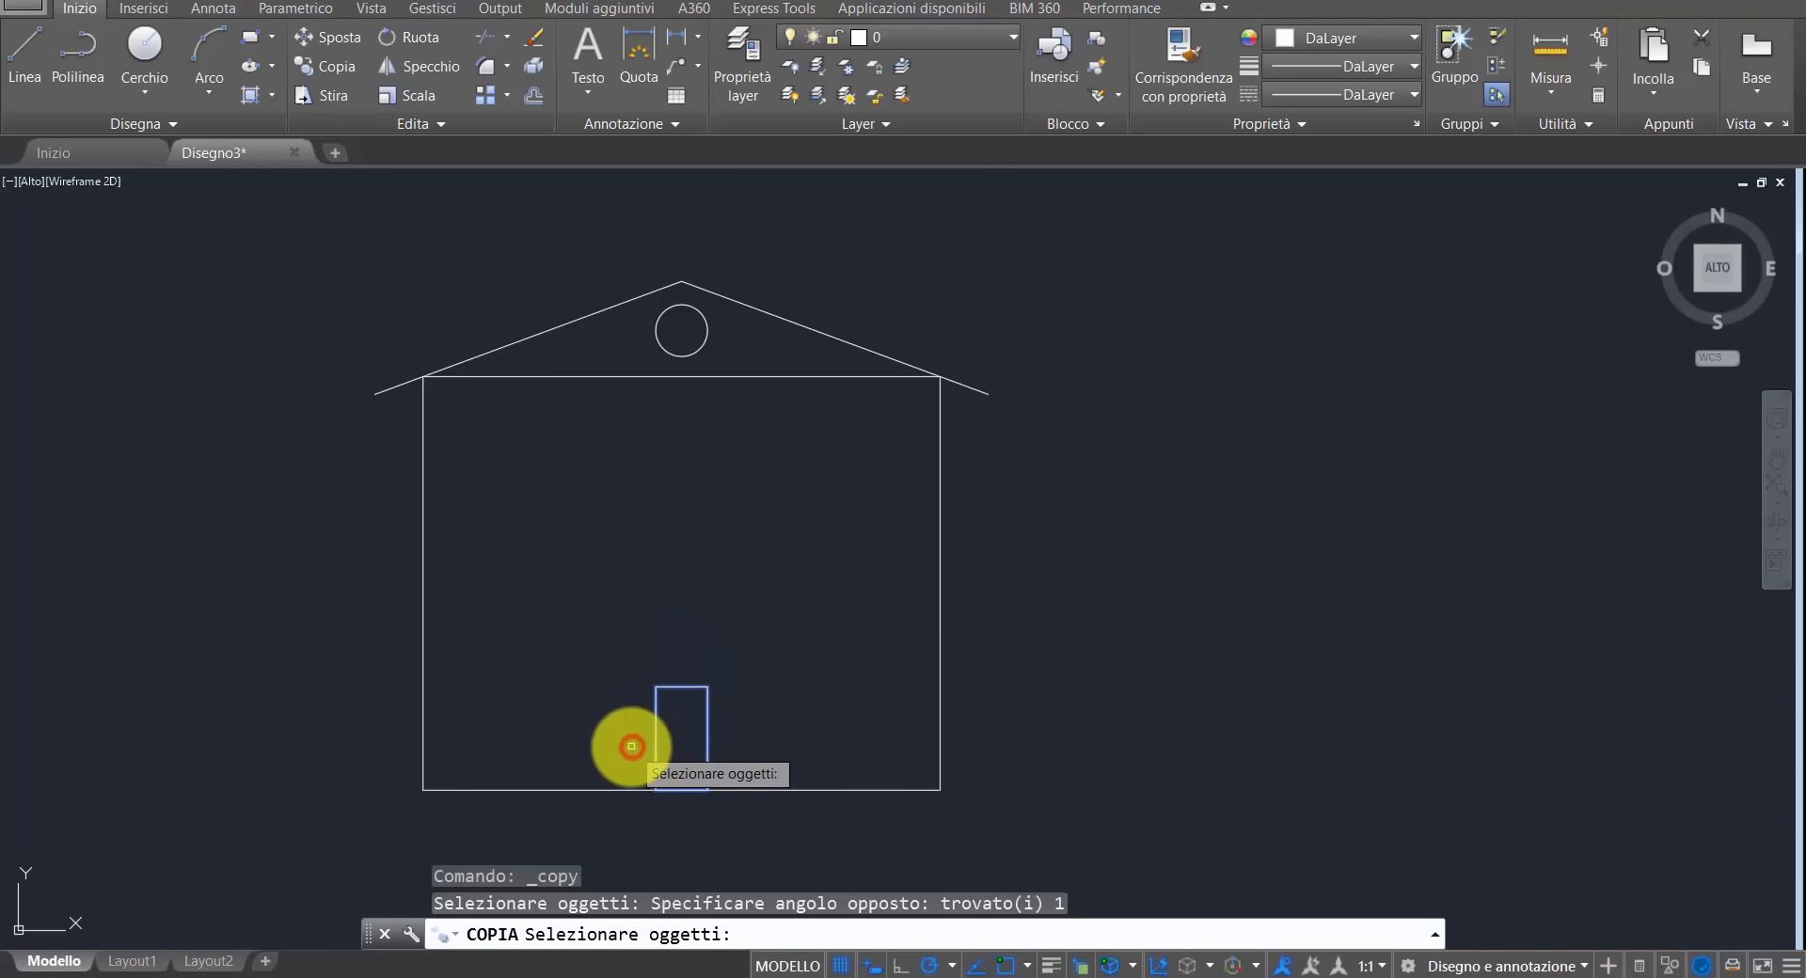
key("Return")
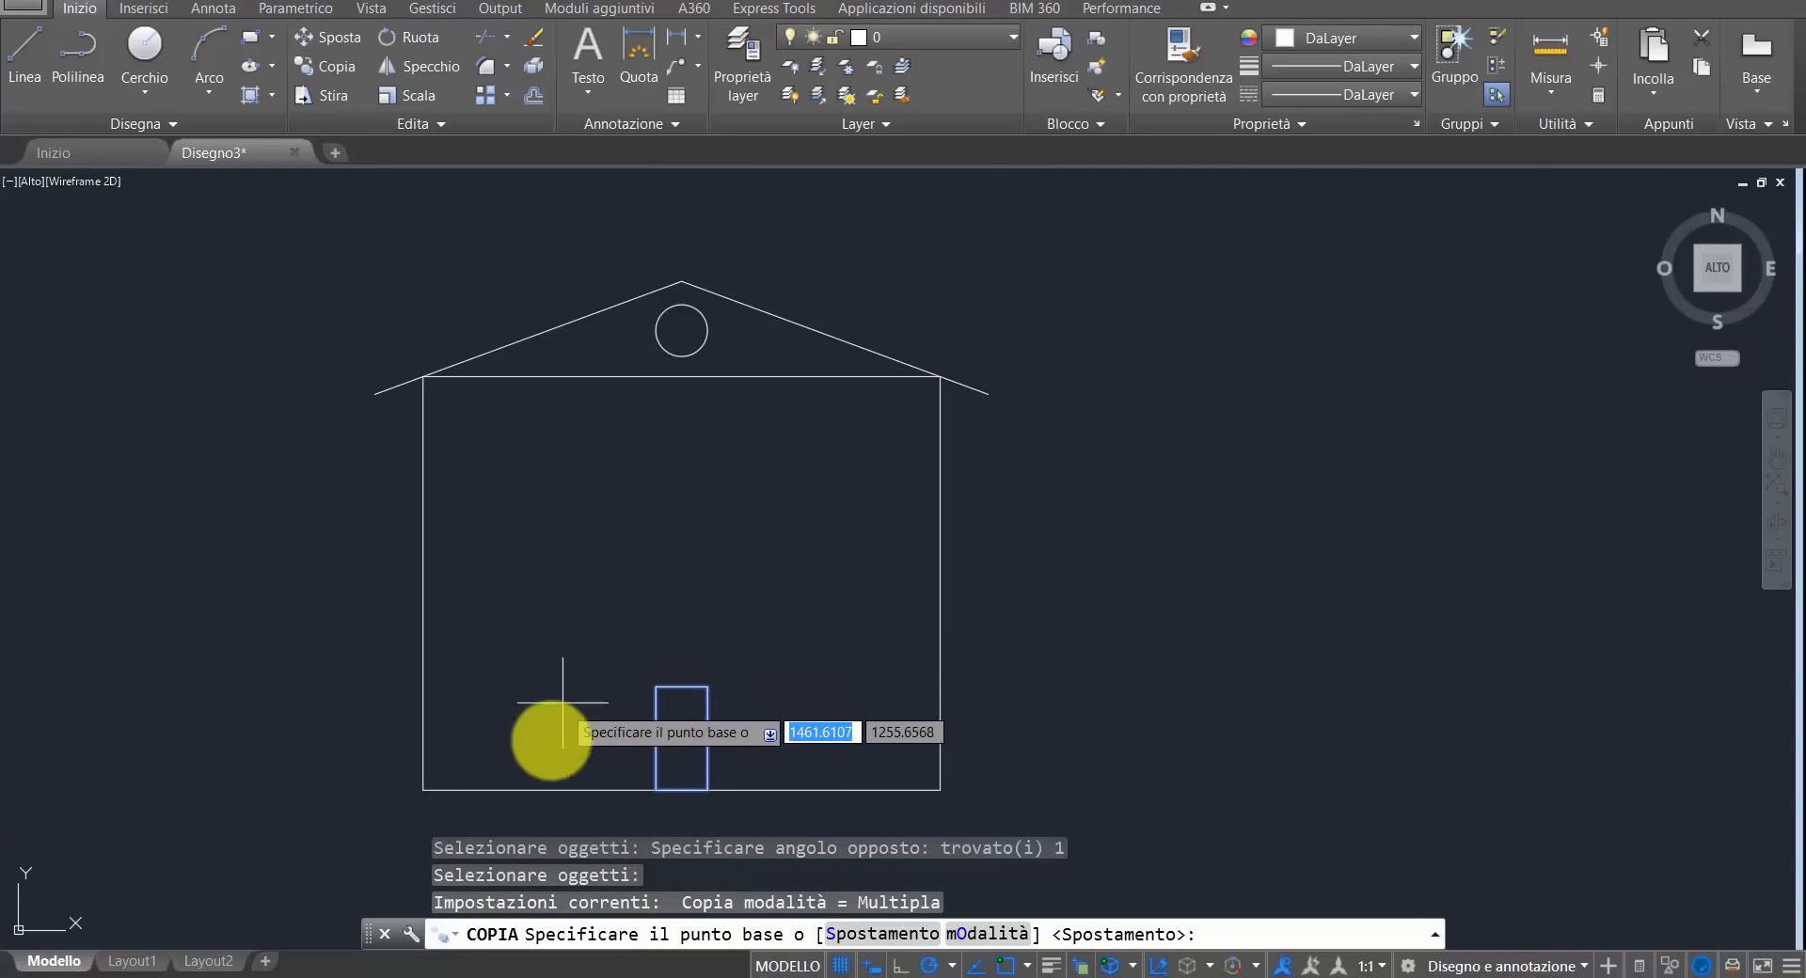
left_click(655, 791)
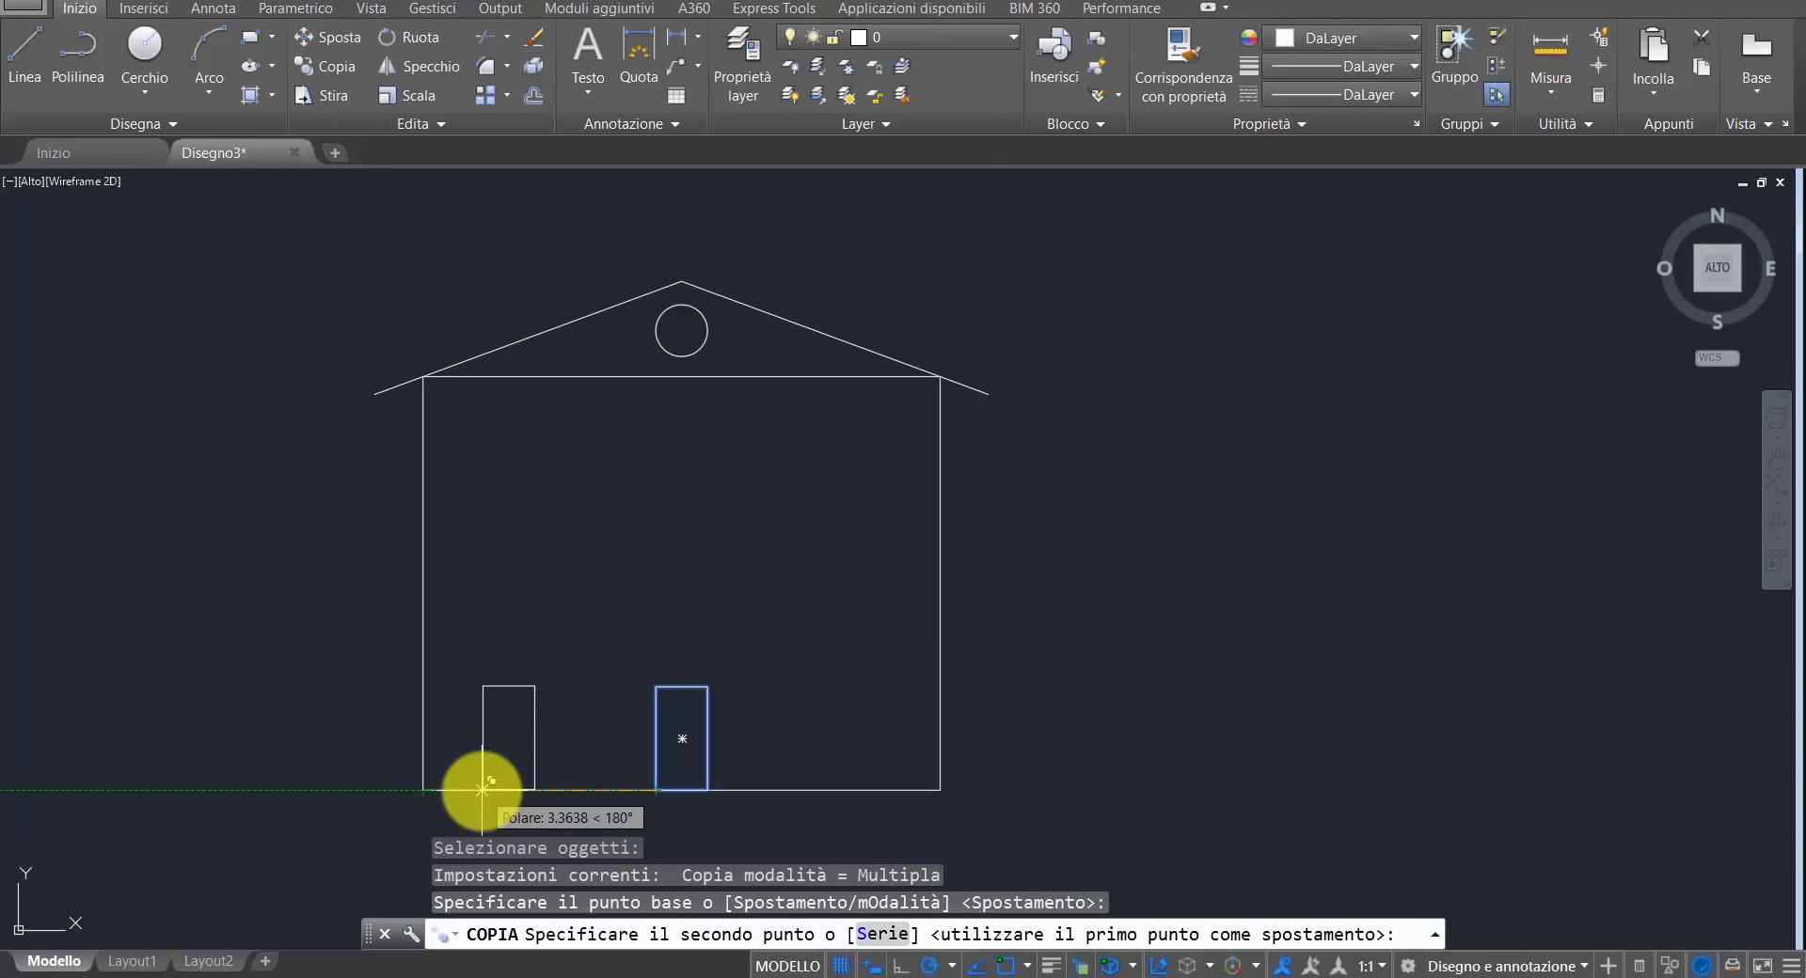
type("3")
key("Return")
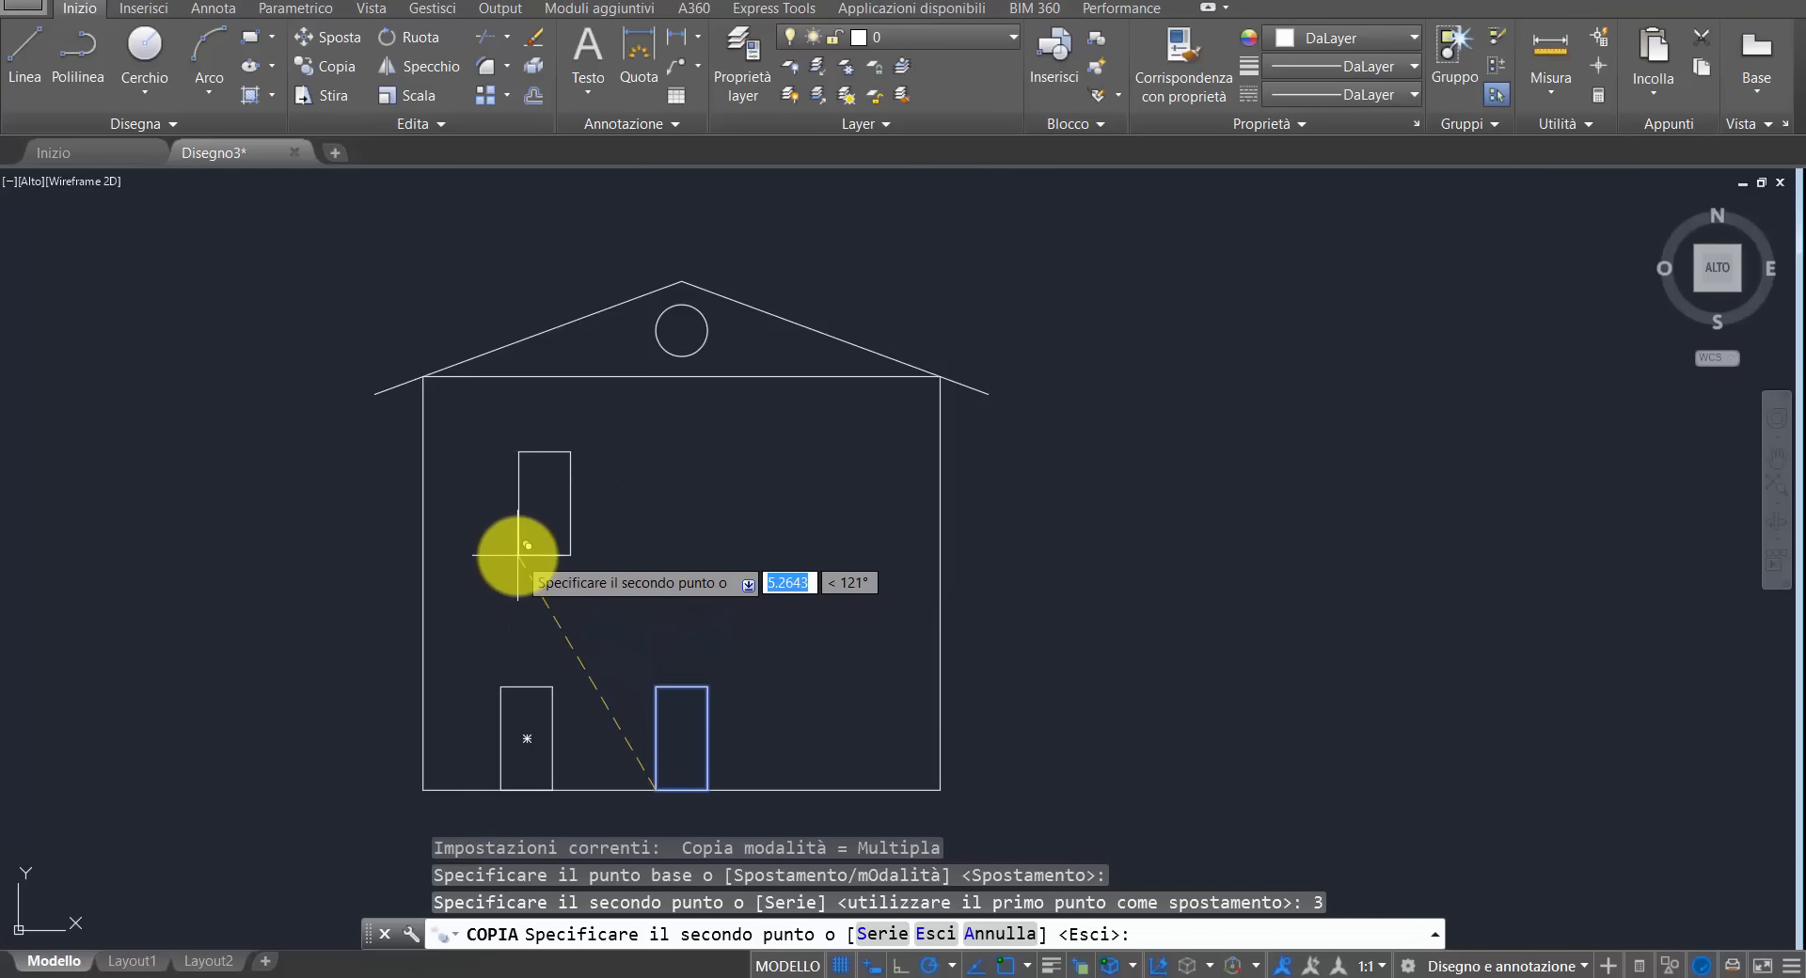
key("Escape")
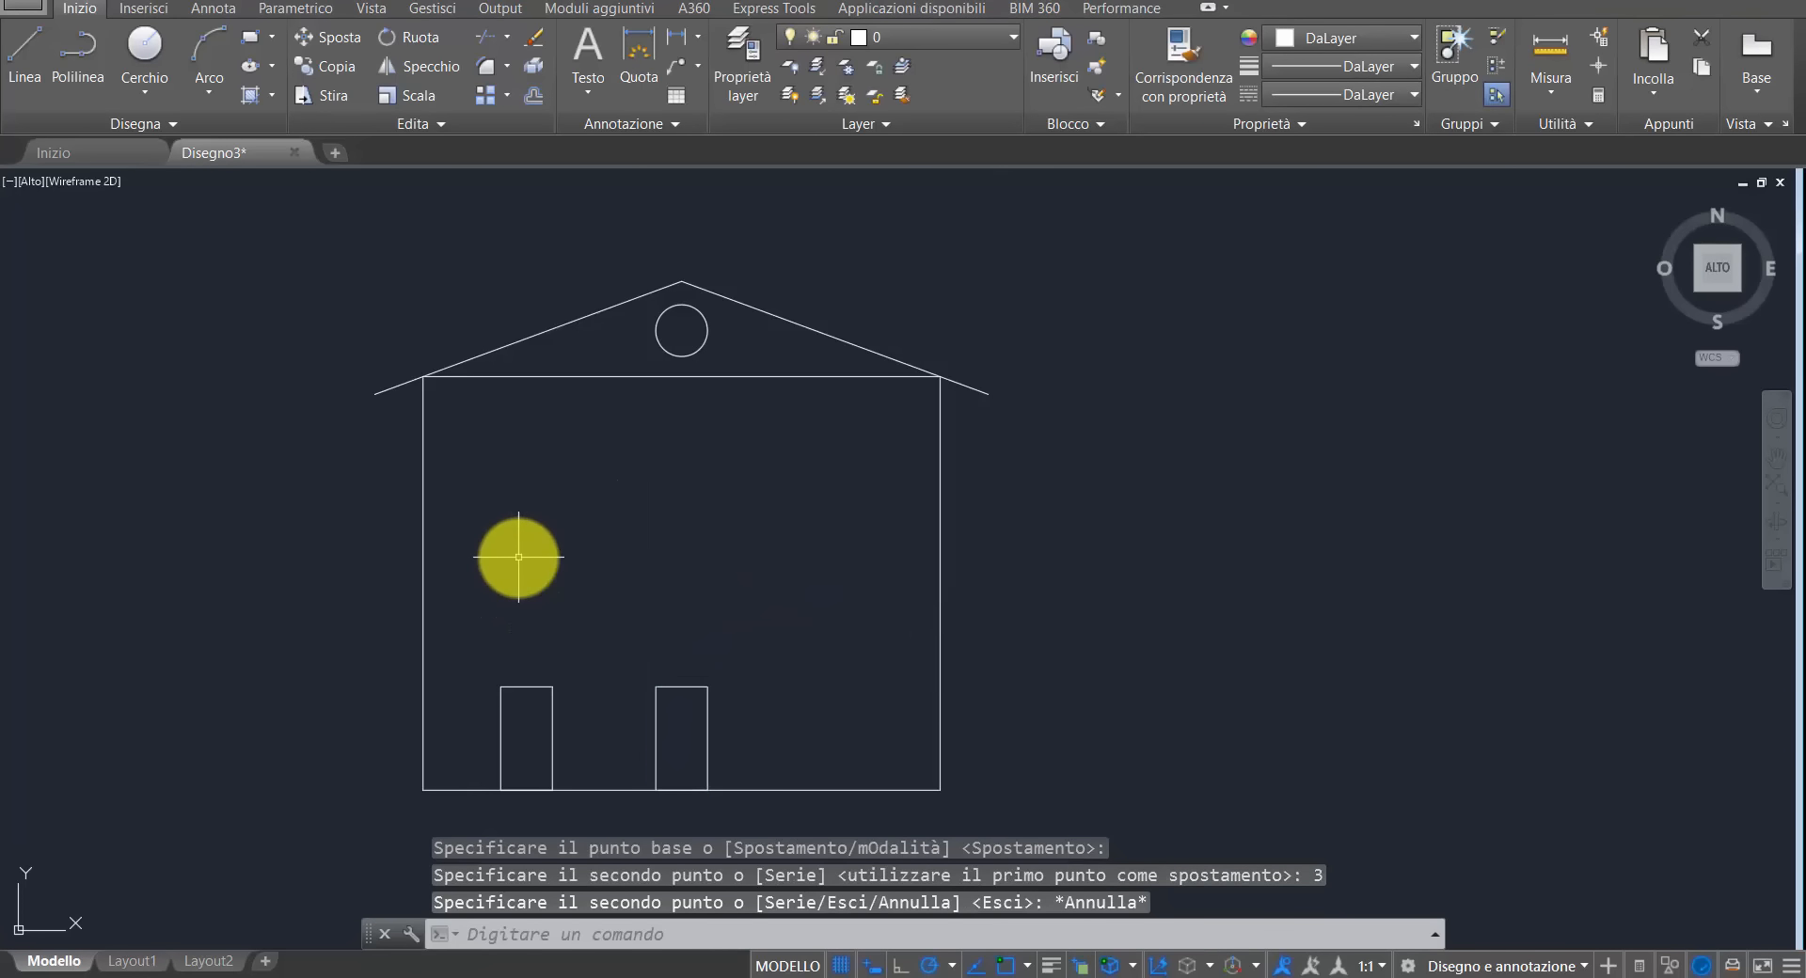
- Stretch the lower edge of the copied door rectangle upward by 1 unit to form a square window
scroll(605, 644, "up", 2)
left_click(655, 536)
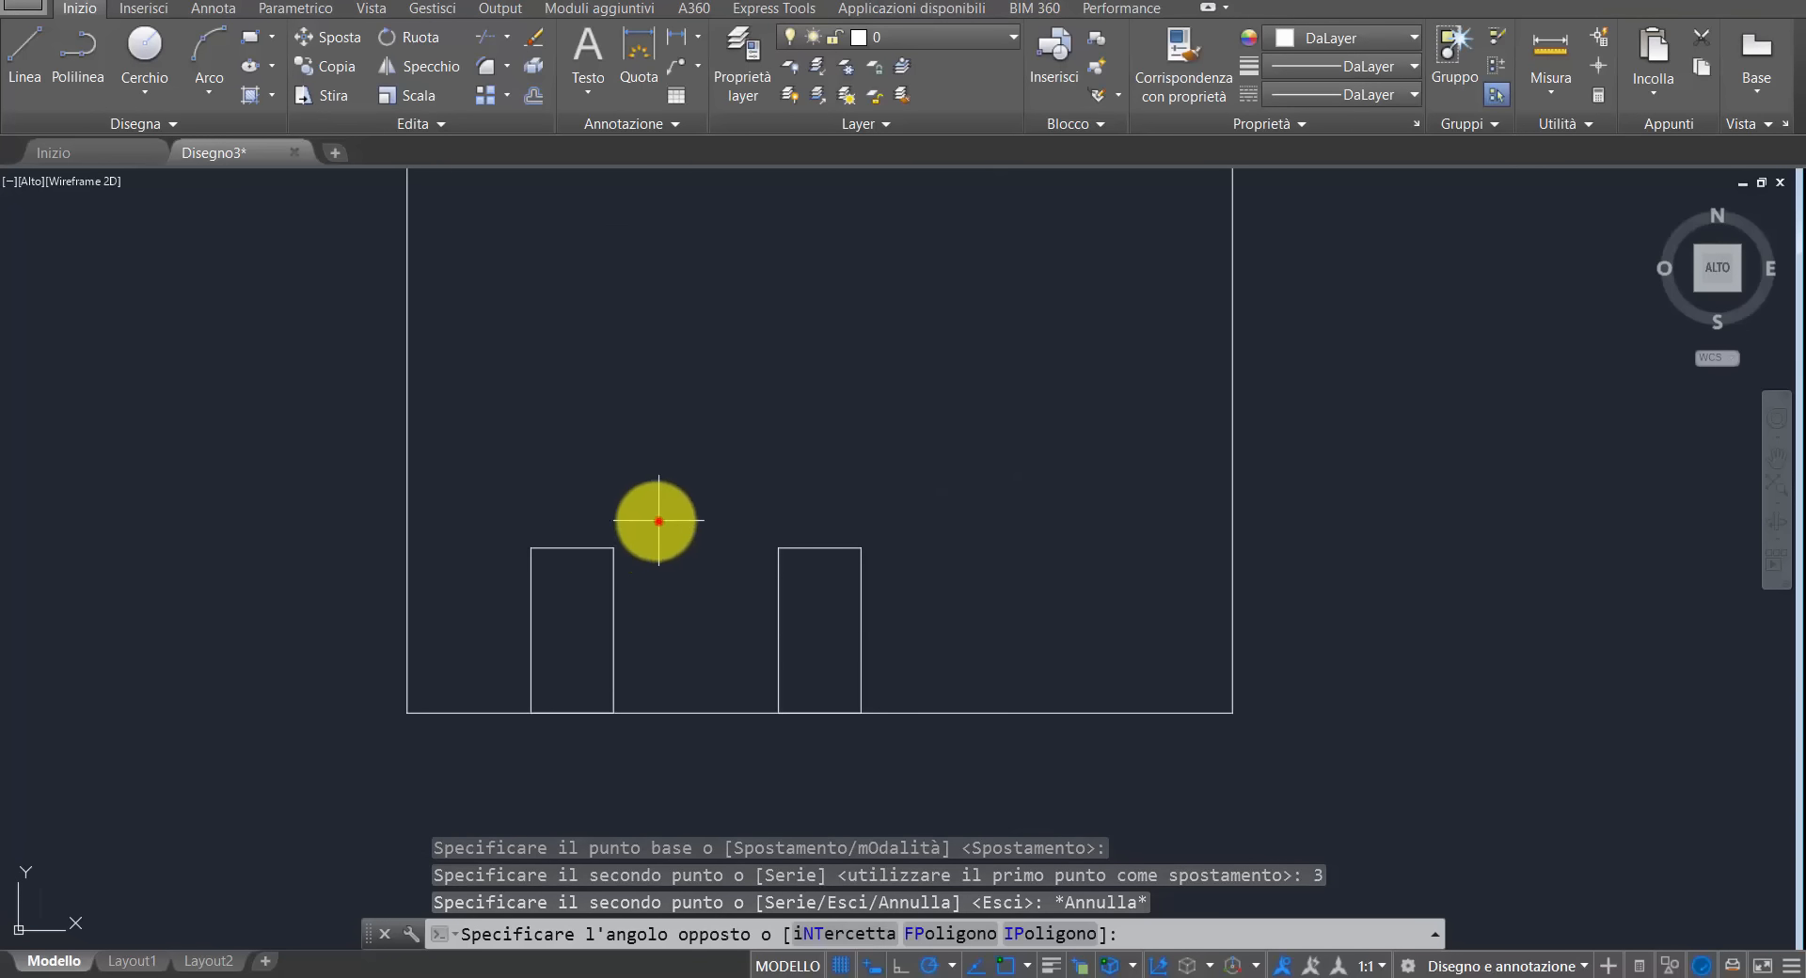
left_click(504, 612)
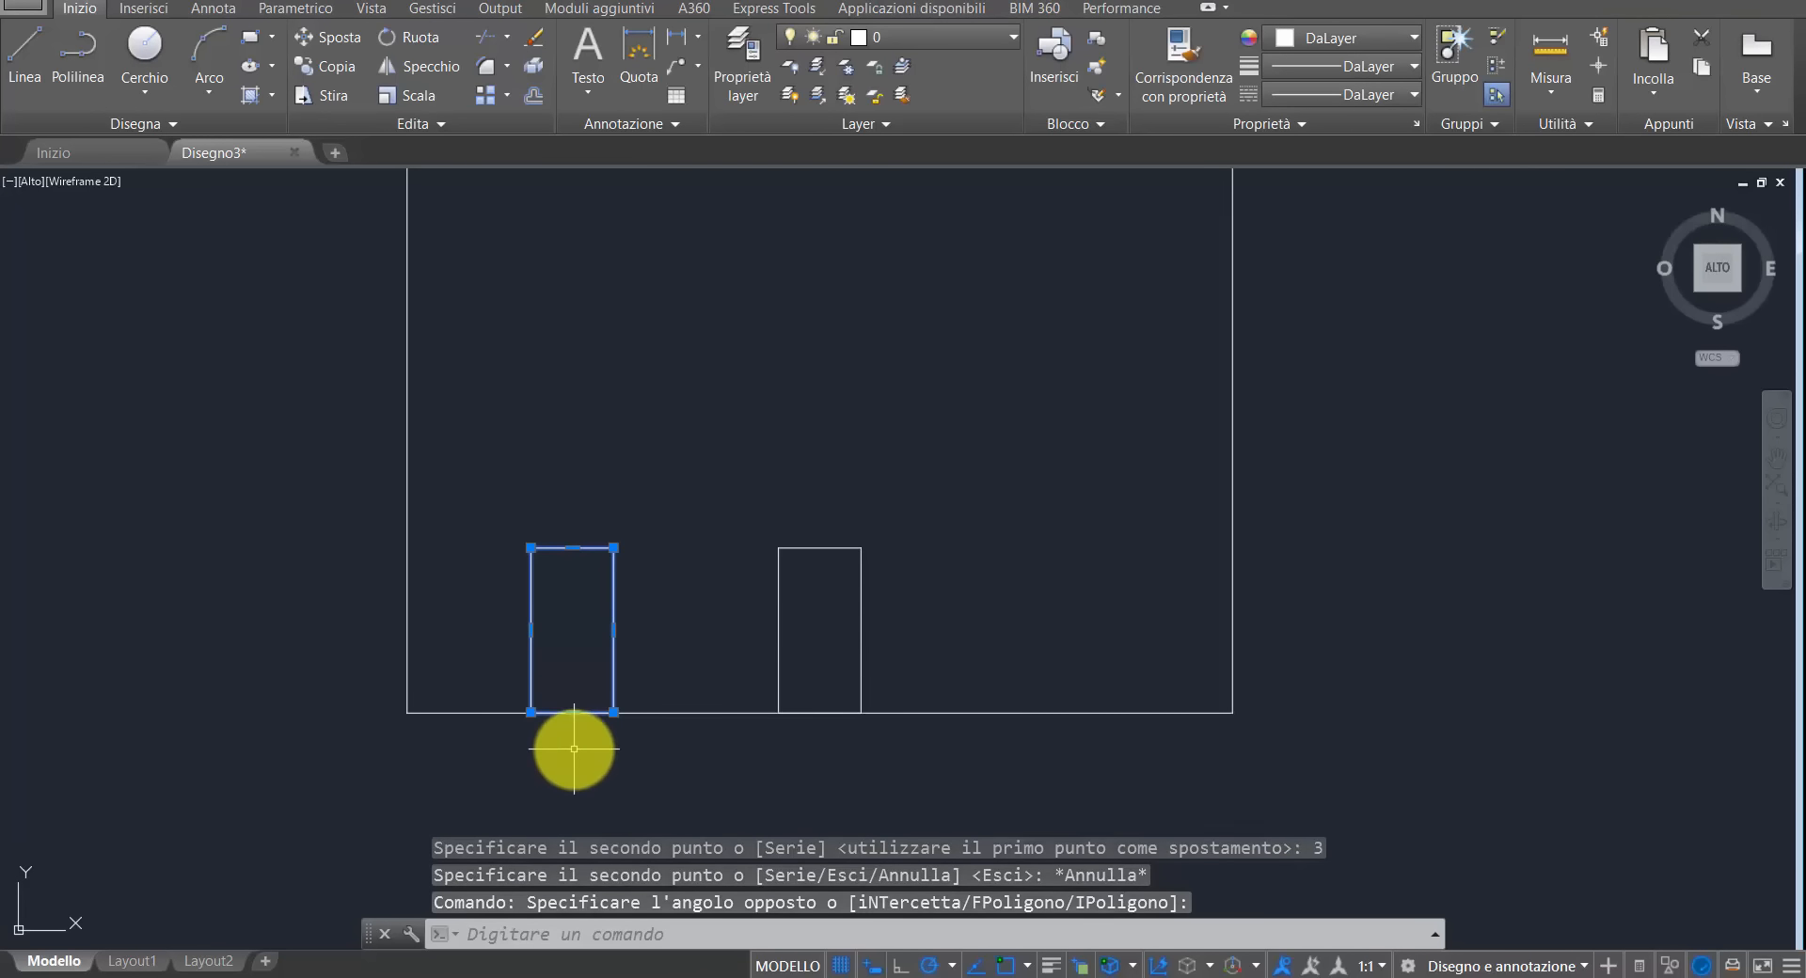
scroll(576, 726, "up", 2)
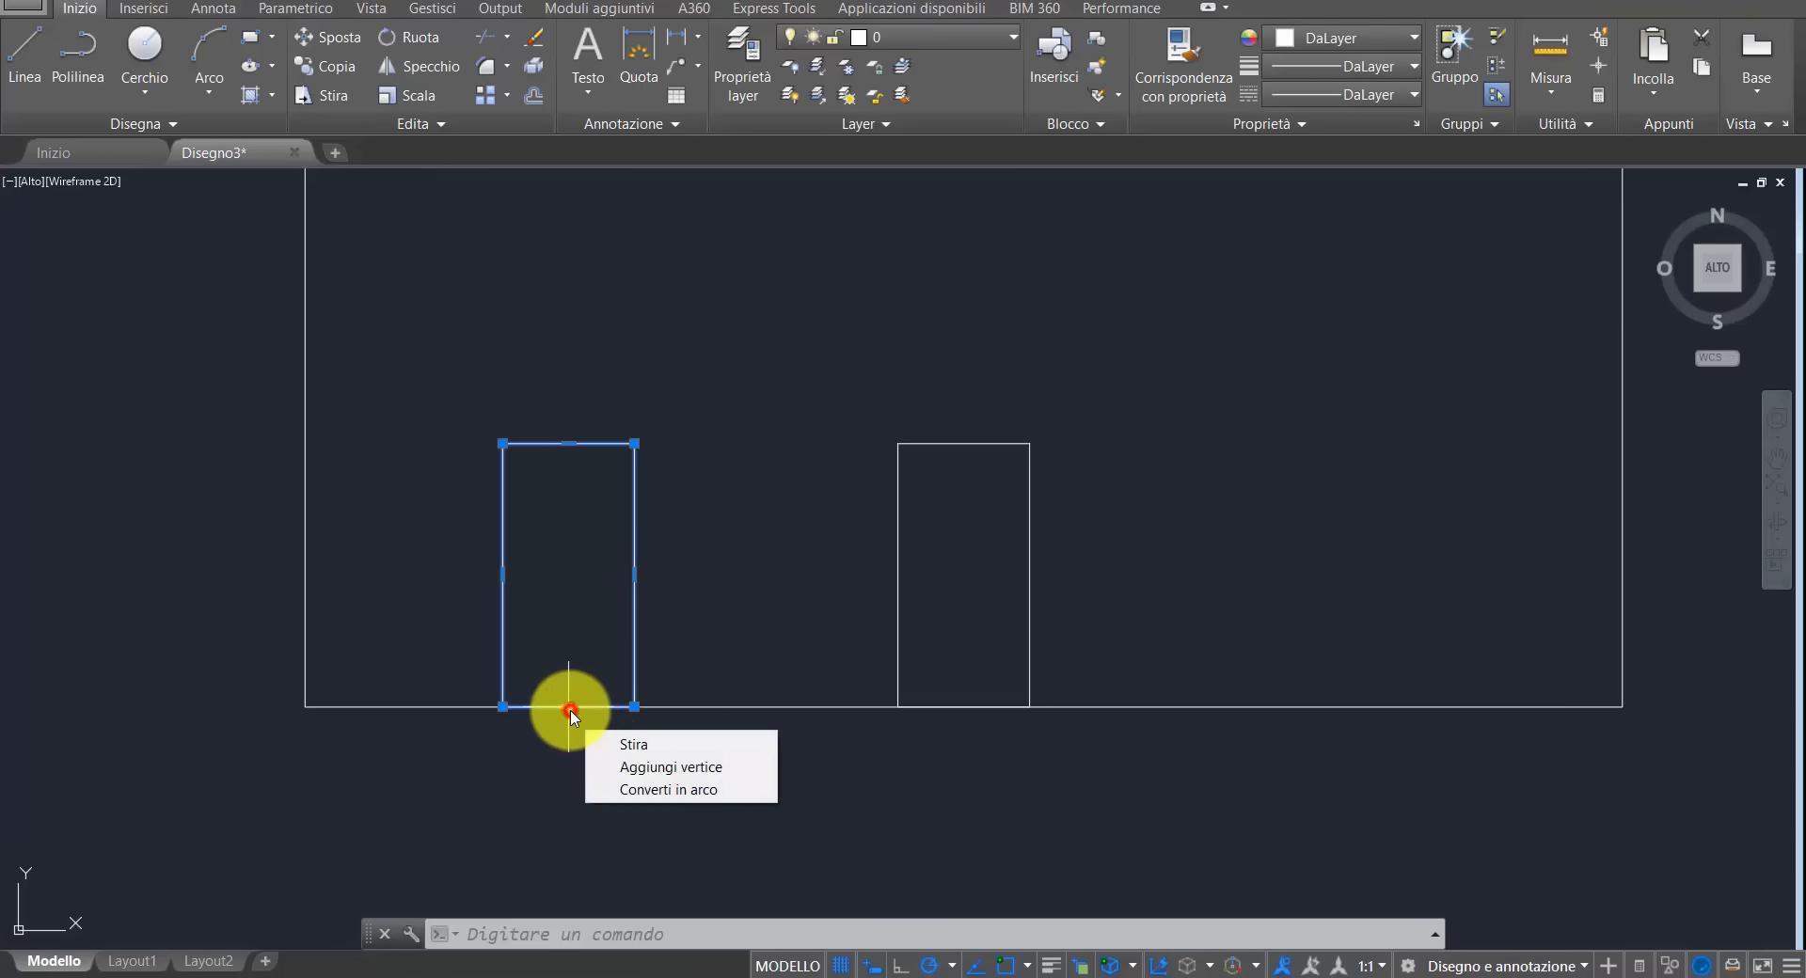
left_click(569, 708)
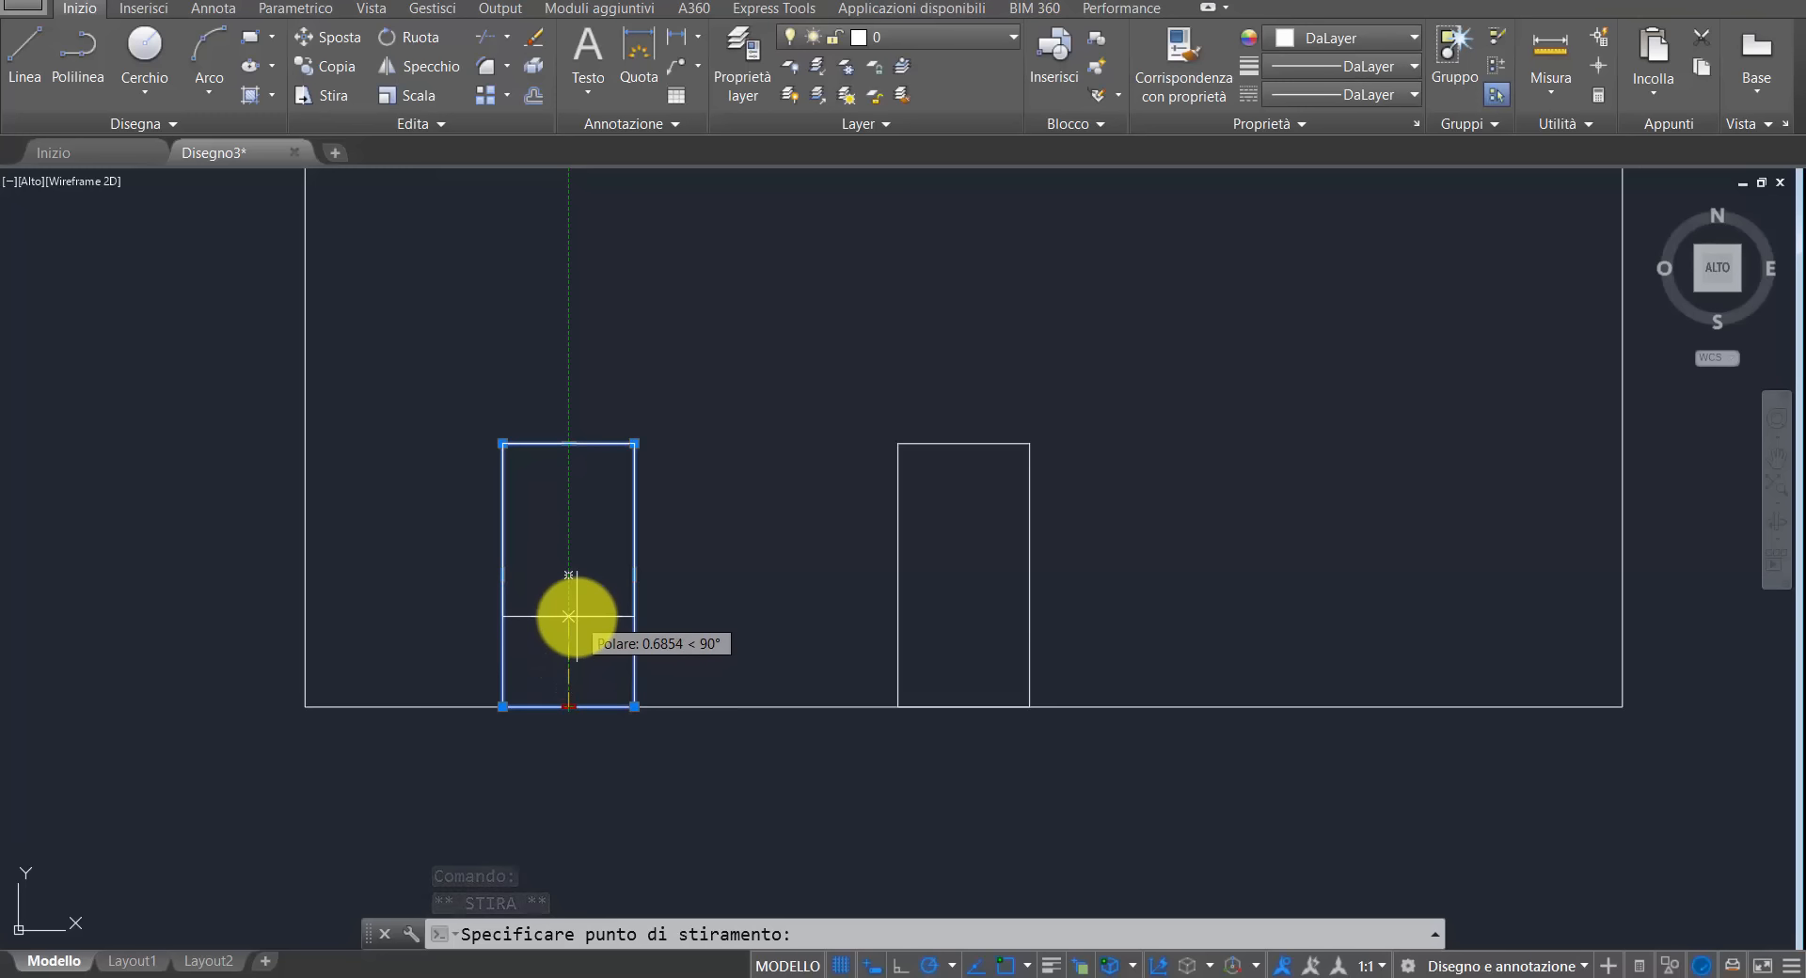
type("1")
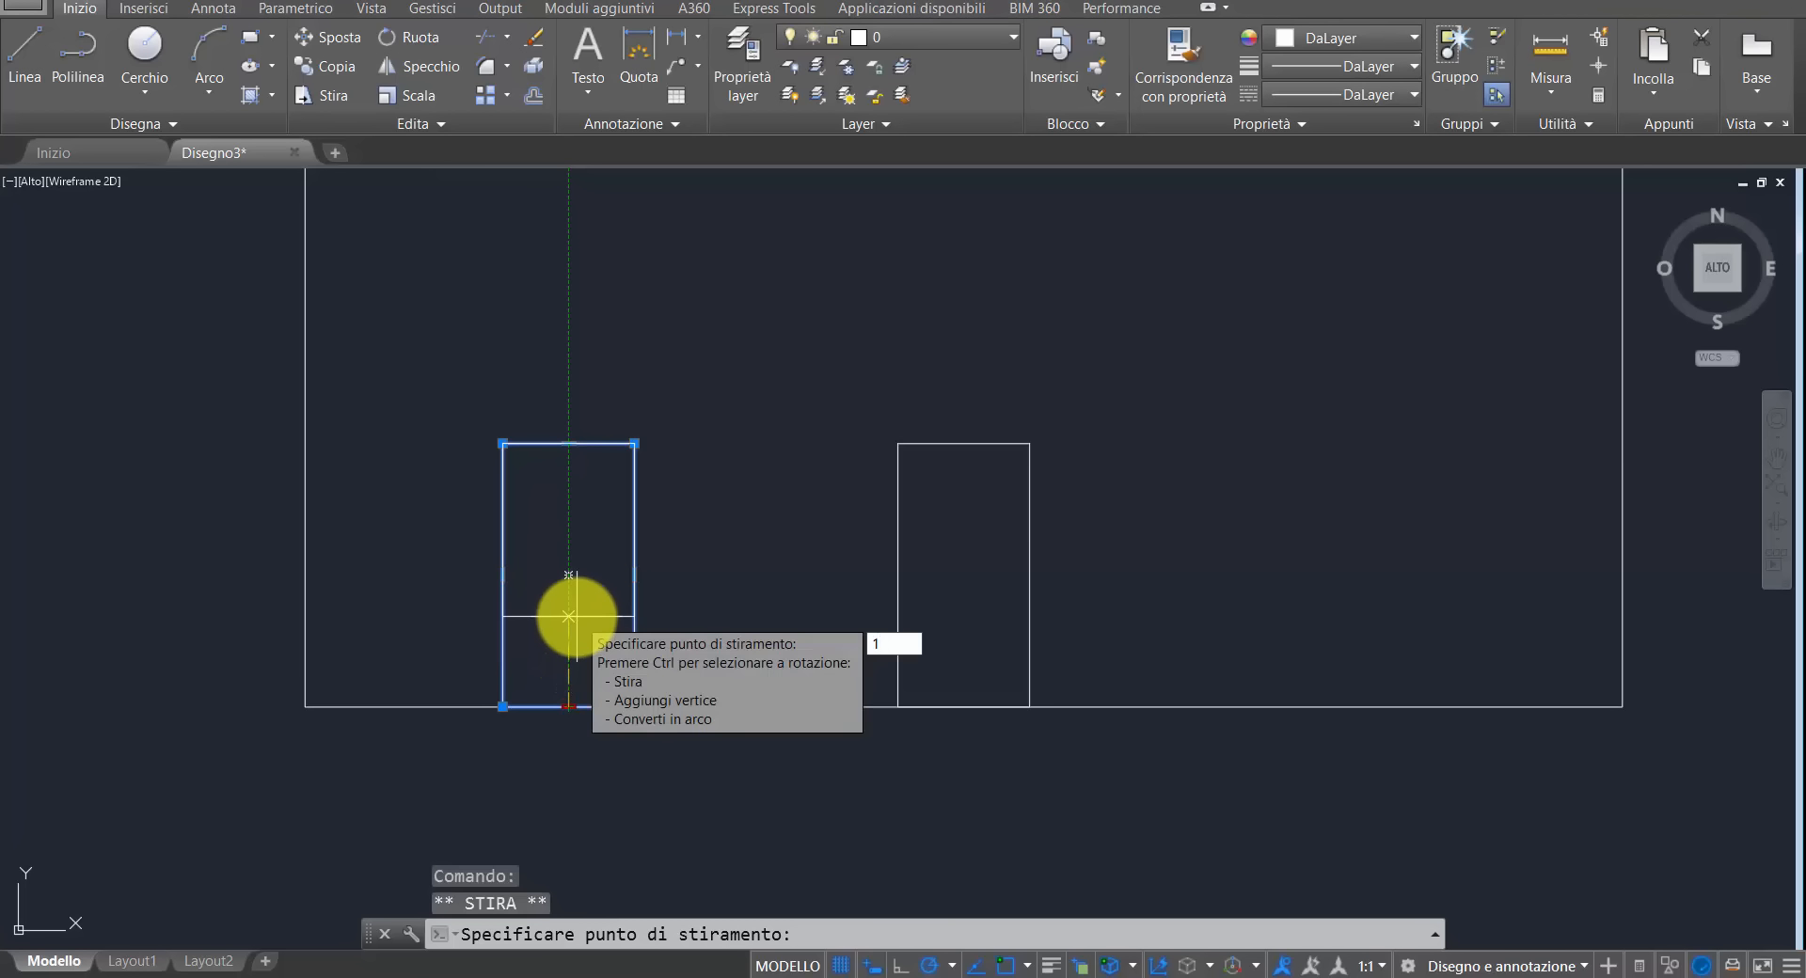
key("Return")
key("Escape")
- Mirror the square window to the upper floor about the line joining the side walls' midpoints, keeping the source object
scroll(602, 611, "down", 4)
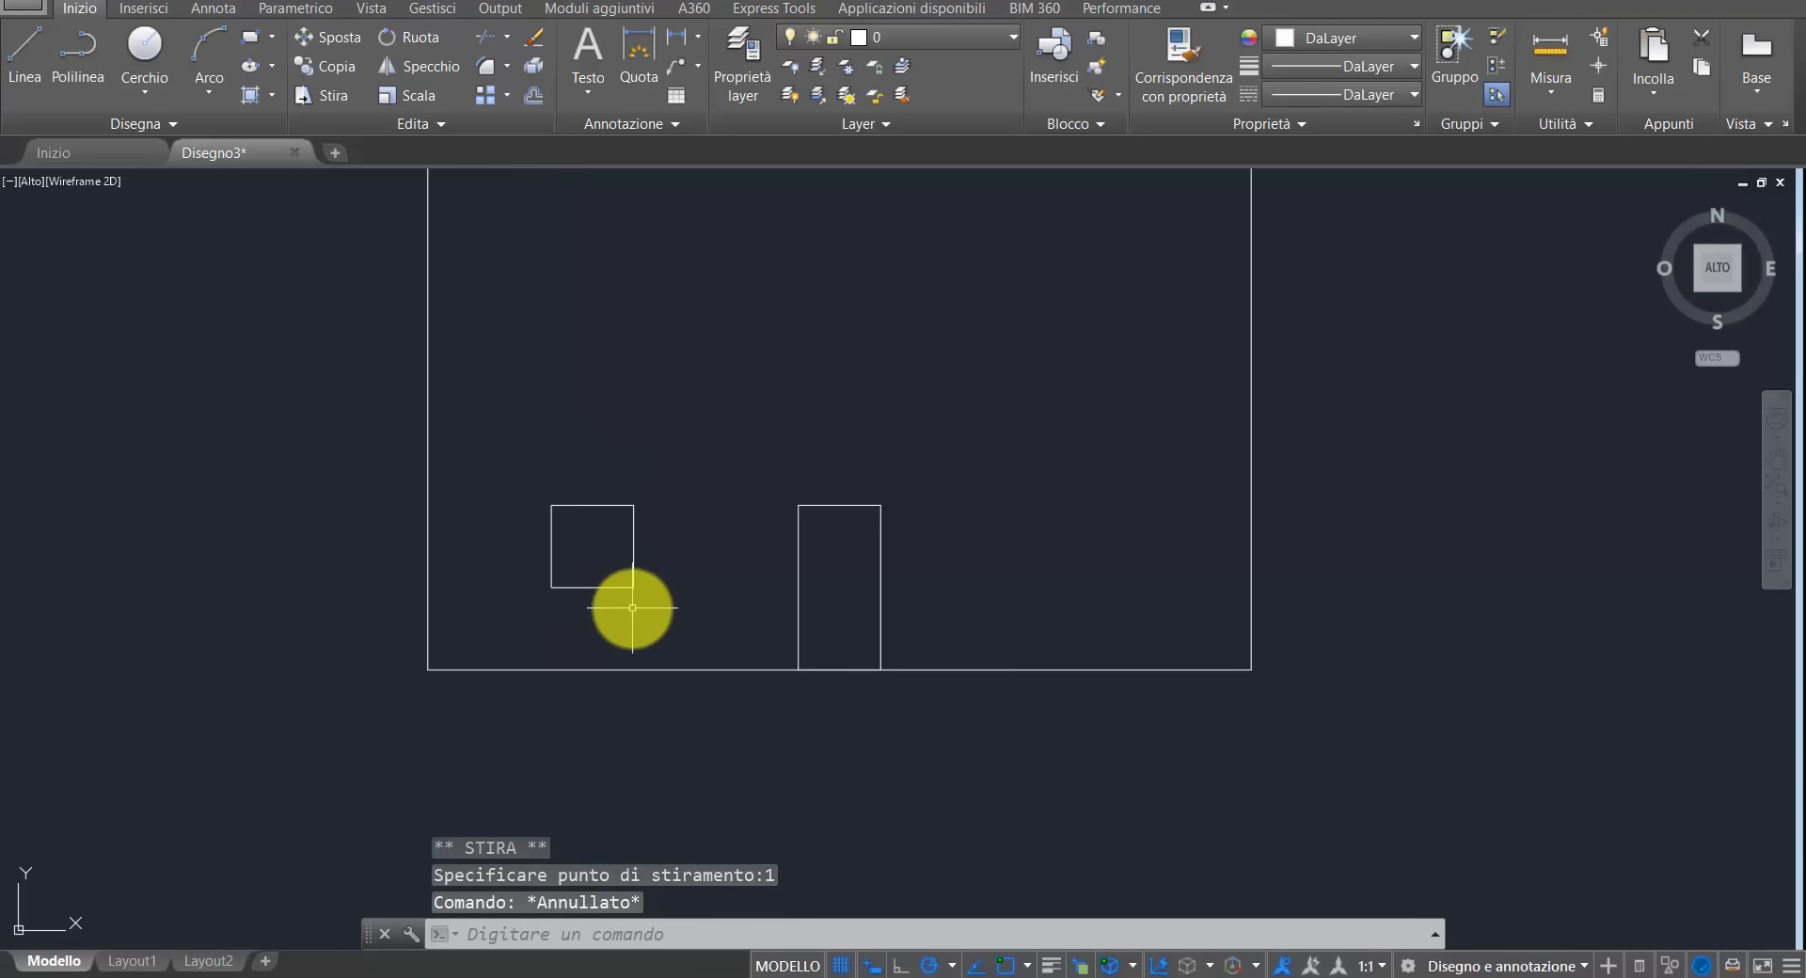
middle_click_drag(645, 607, 486, 640)
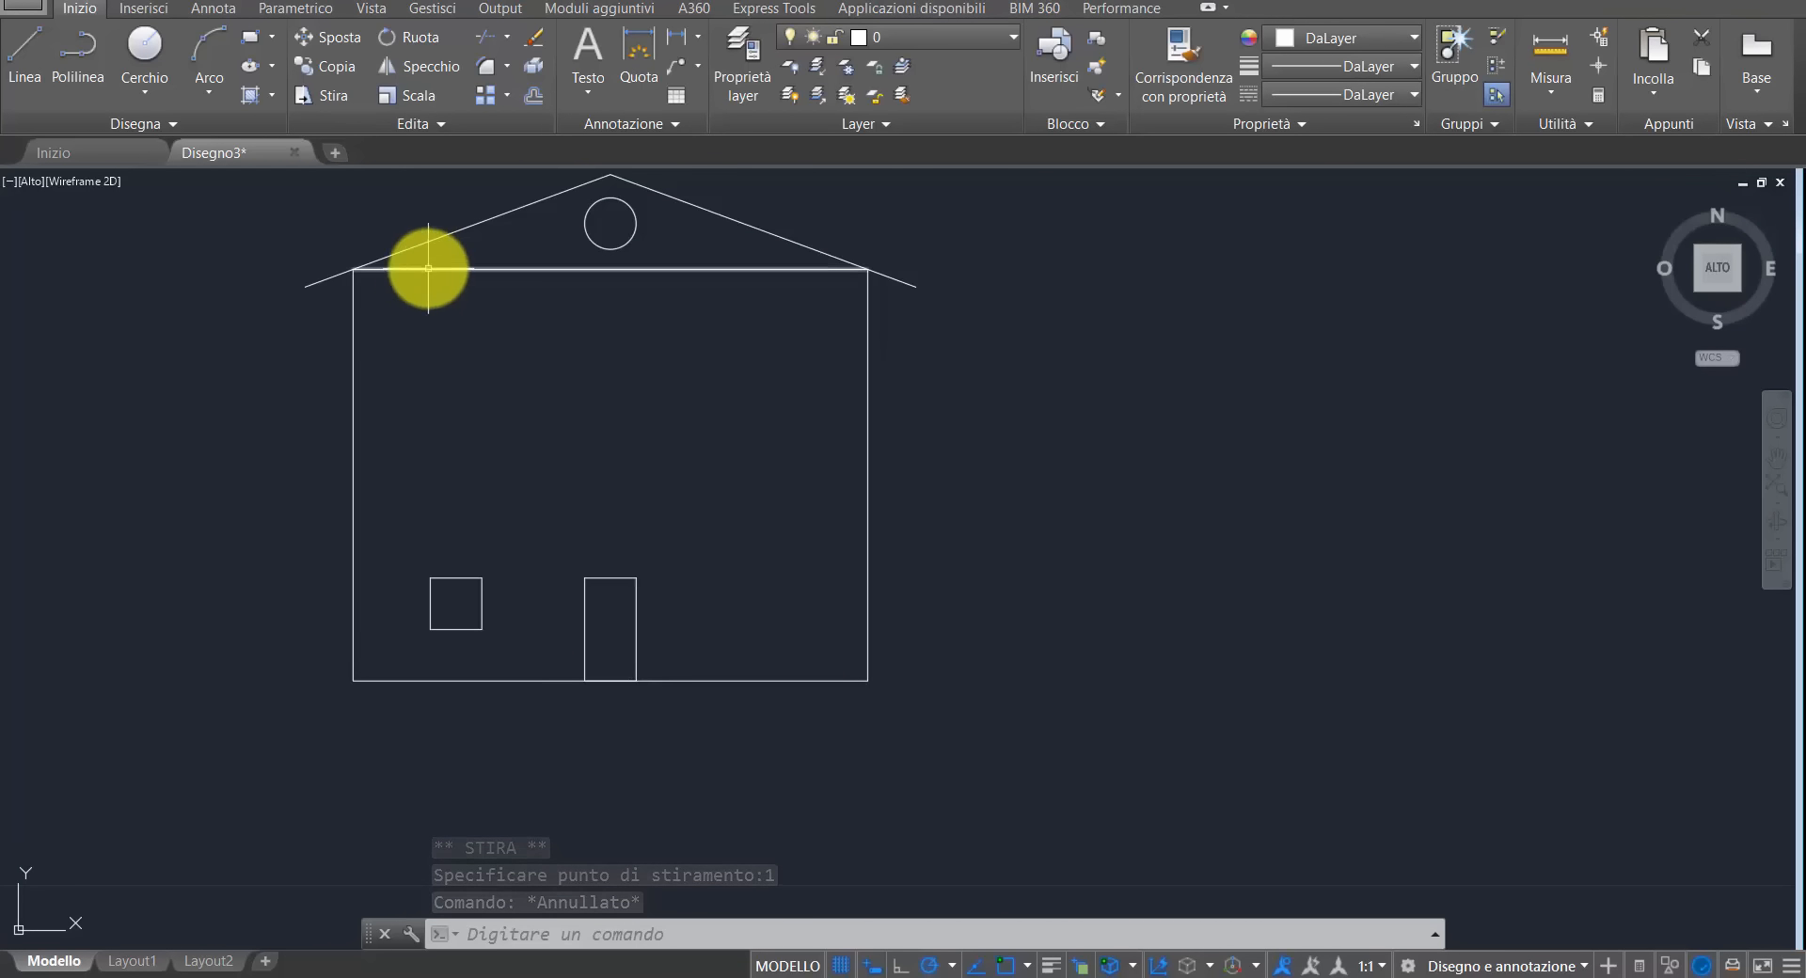
left_click(426, 74)
left_click(516, 541)
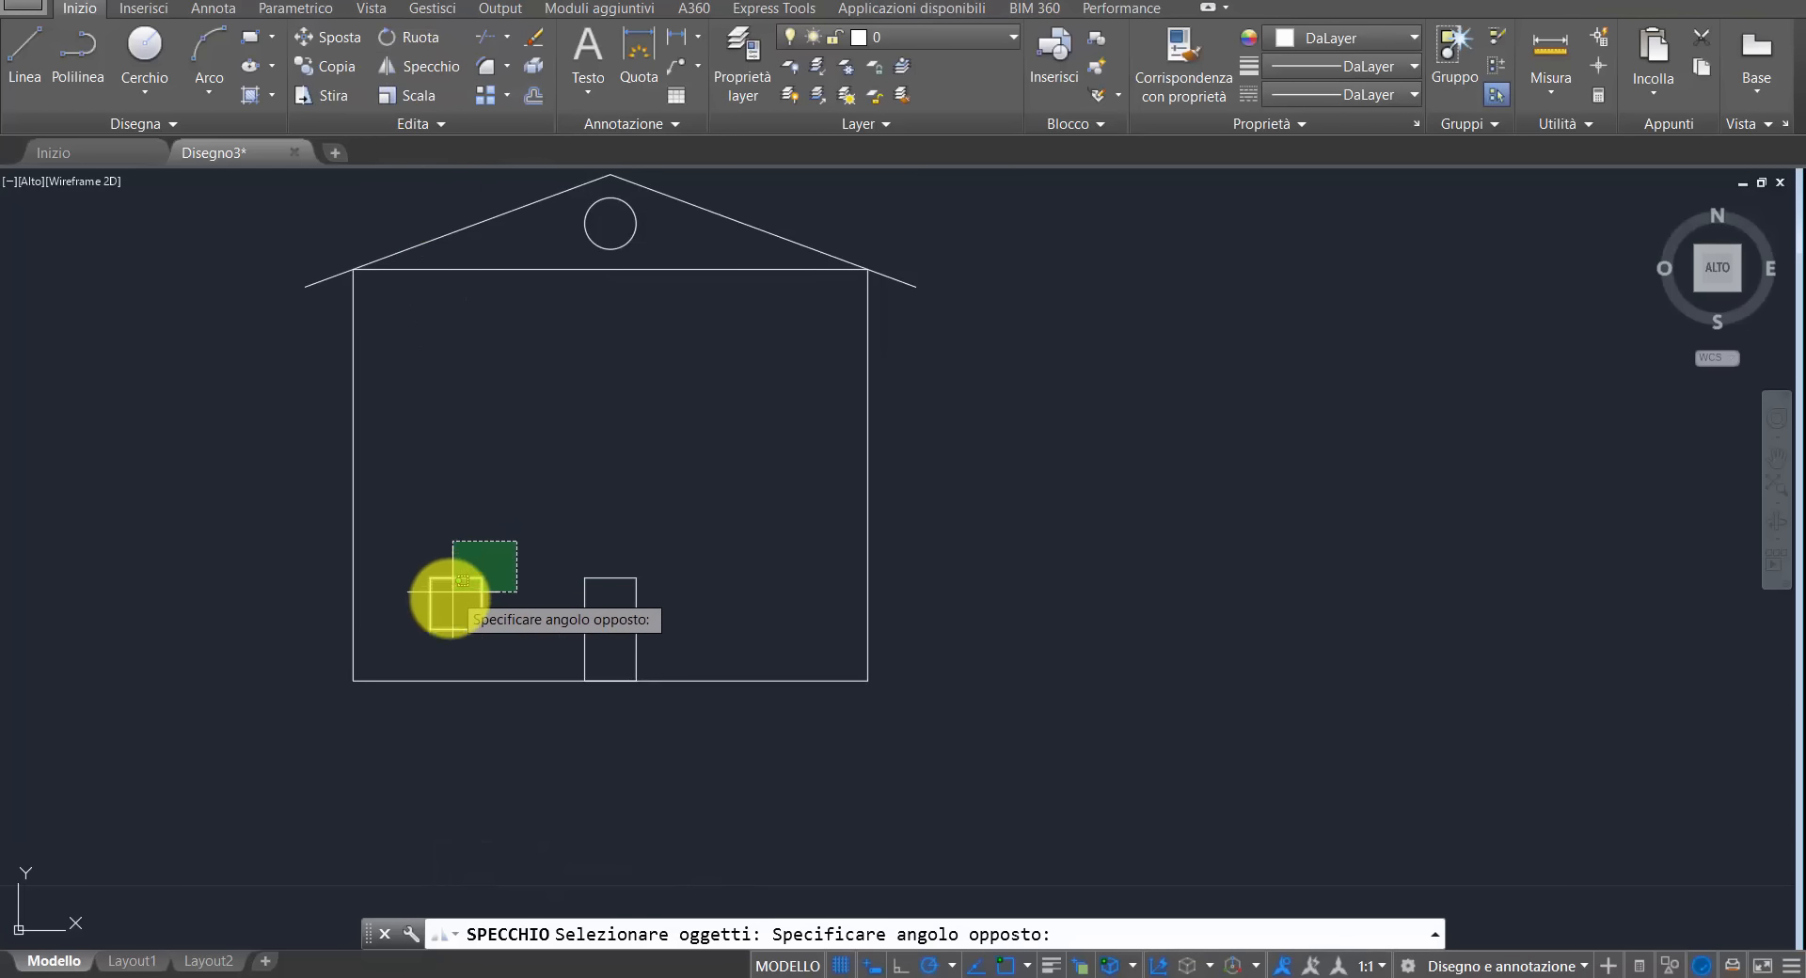
left_click(405, 656)
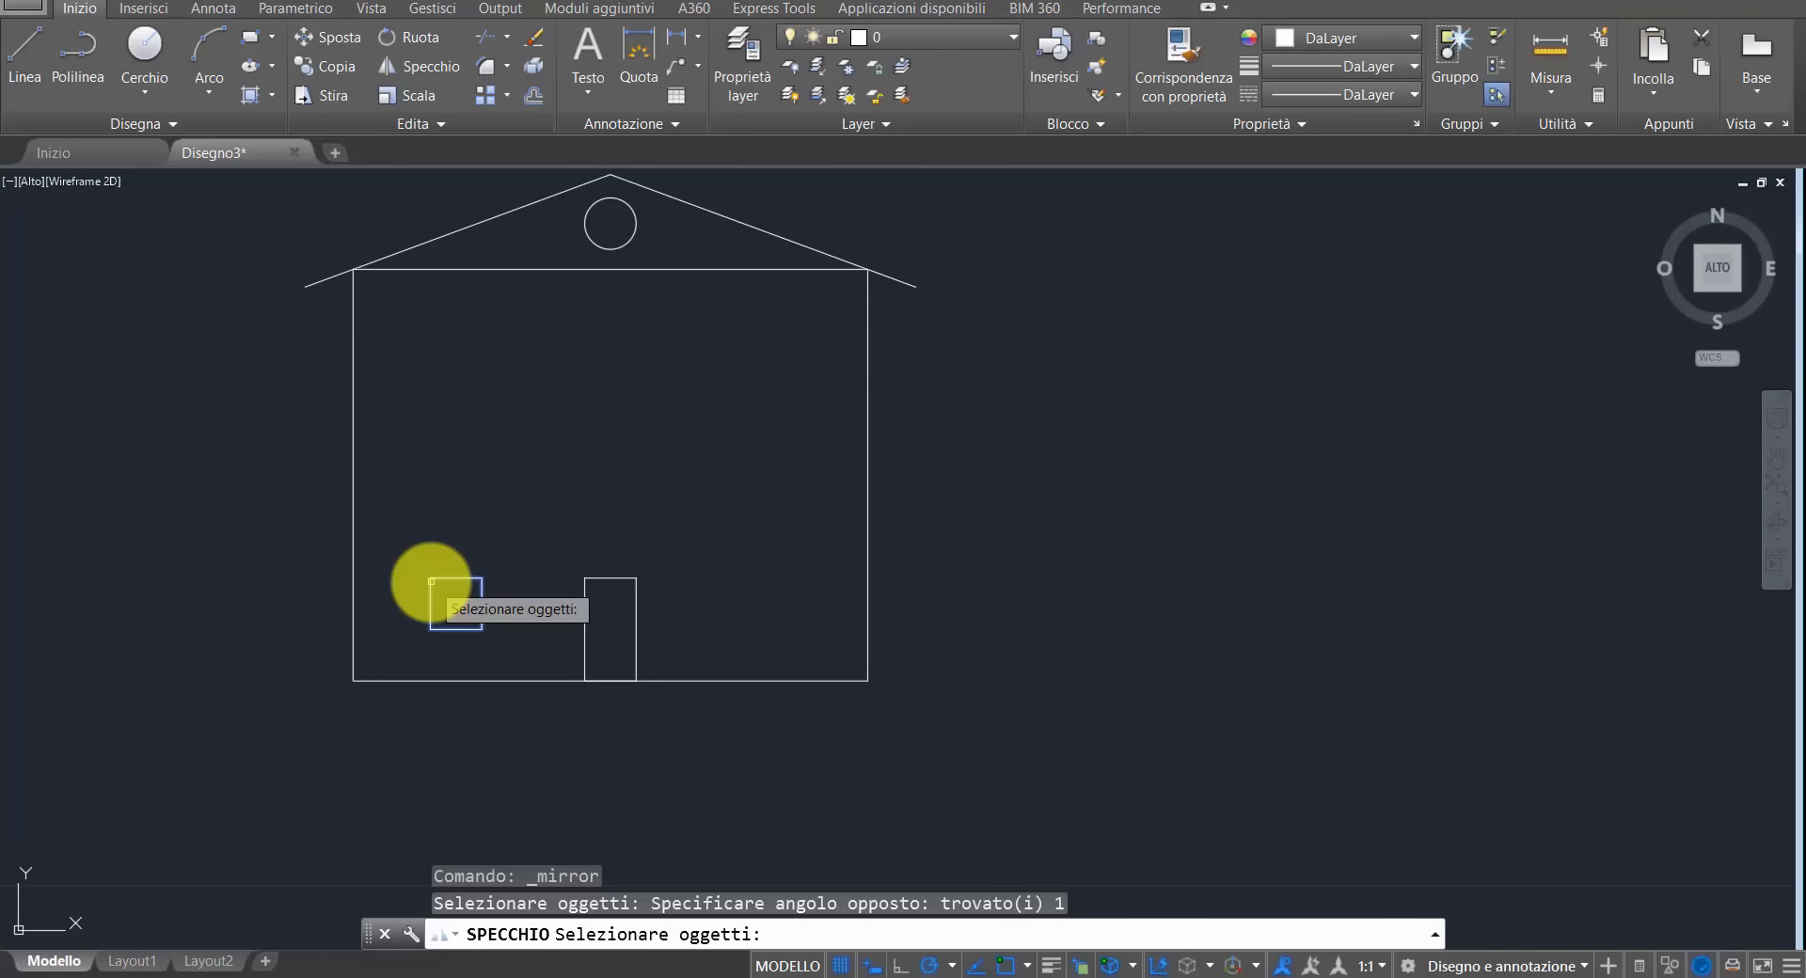
key("Return")
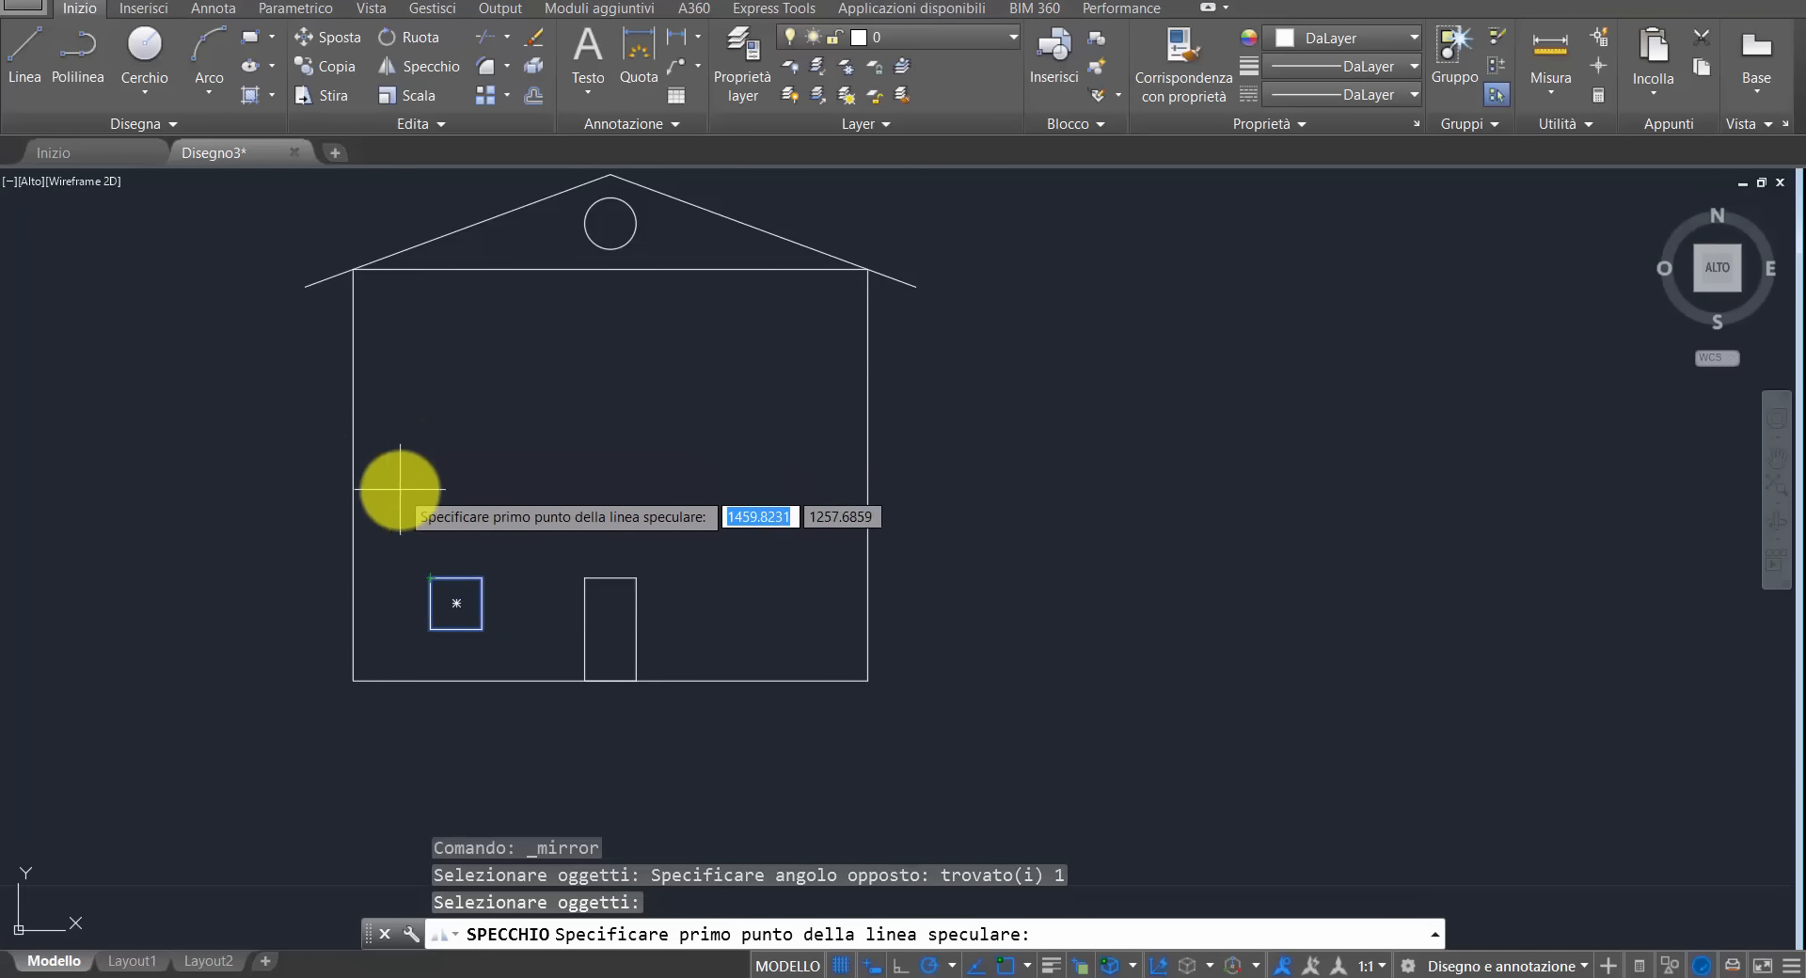
left_click(355, 475)
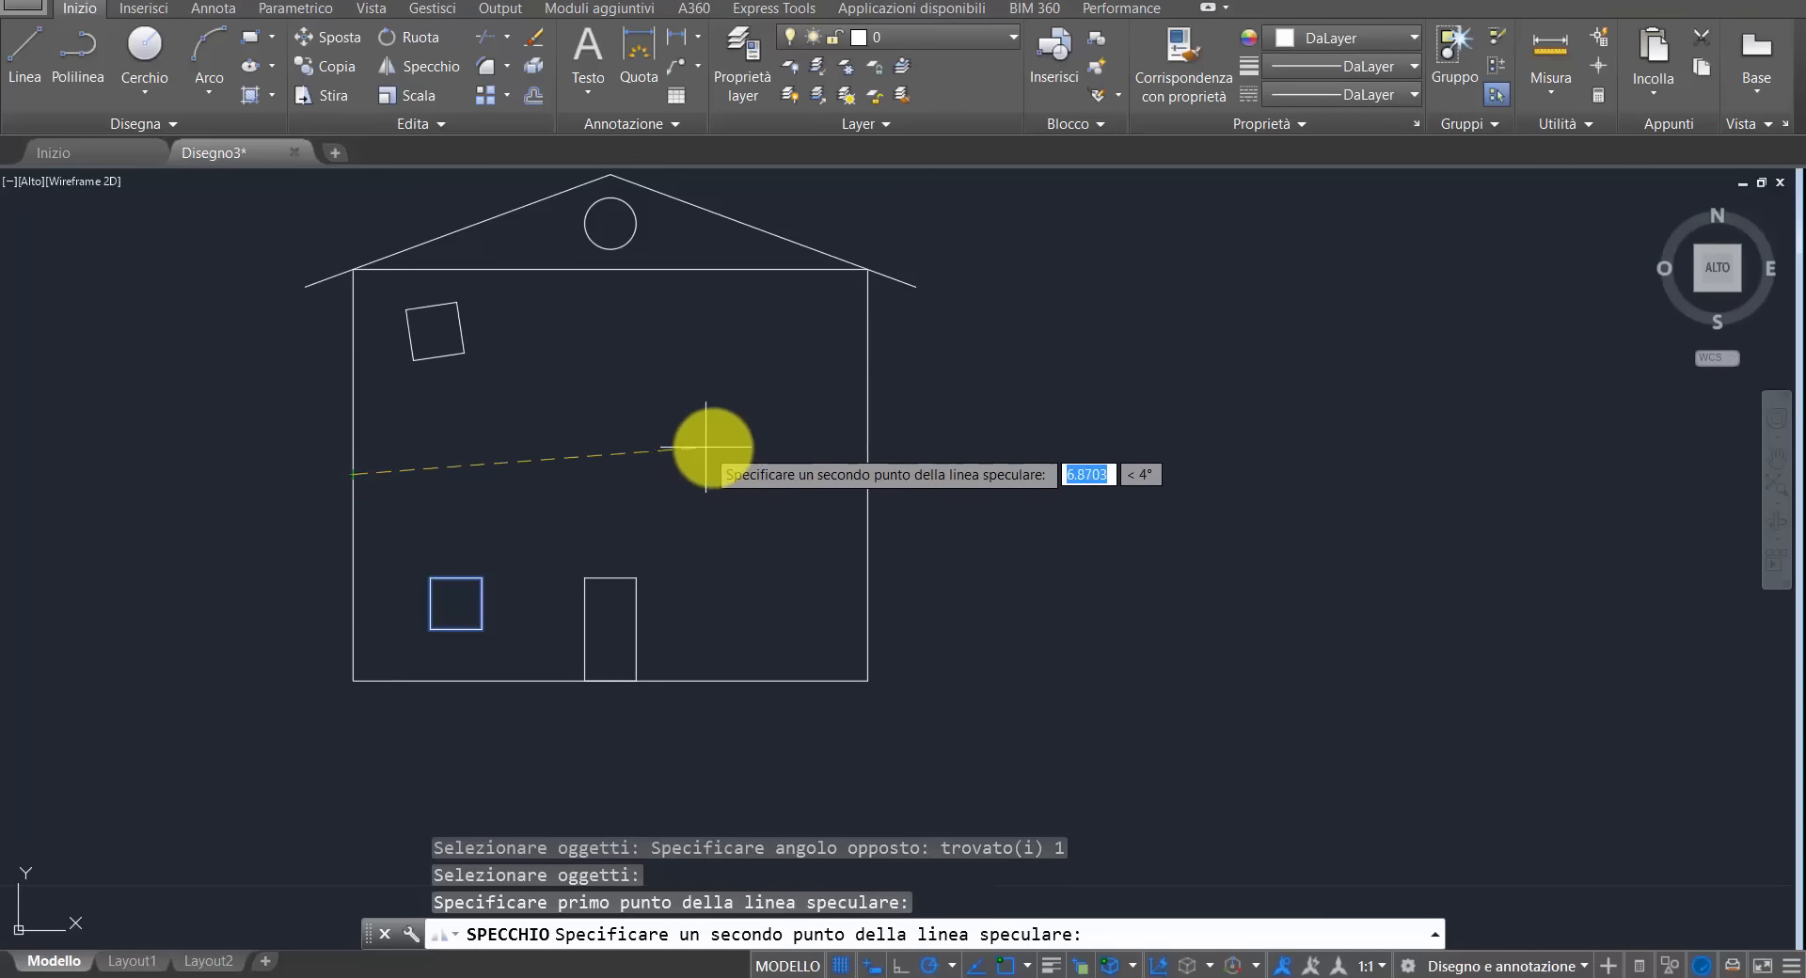
left_click(867, 475)
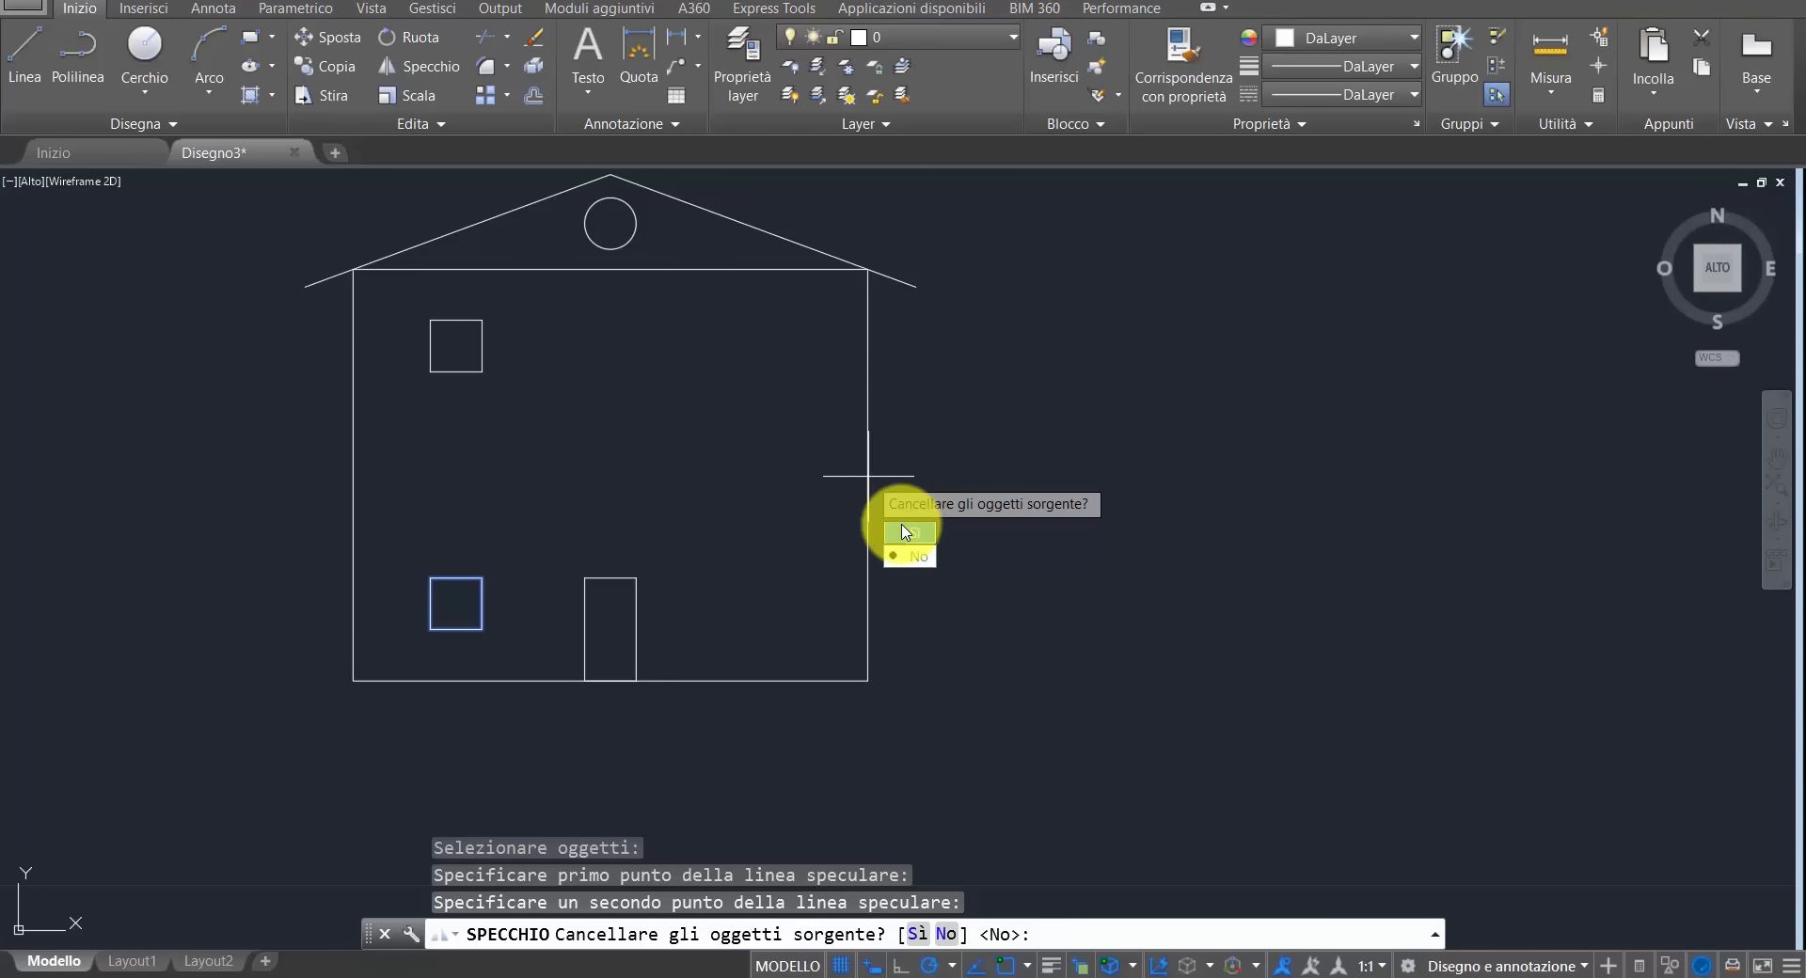
left_click(908, 559)
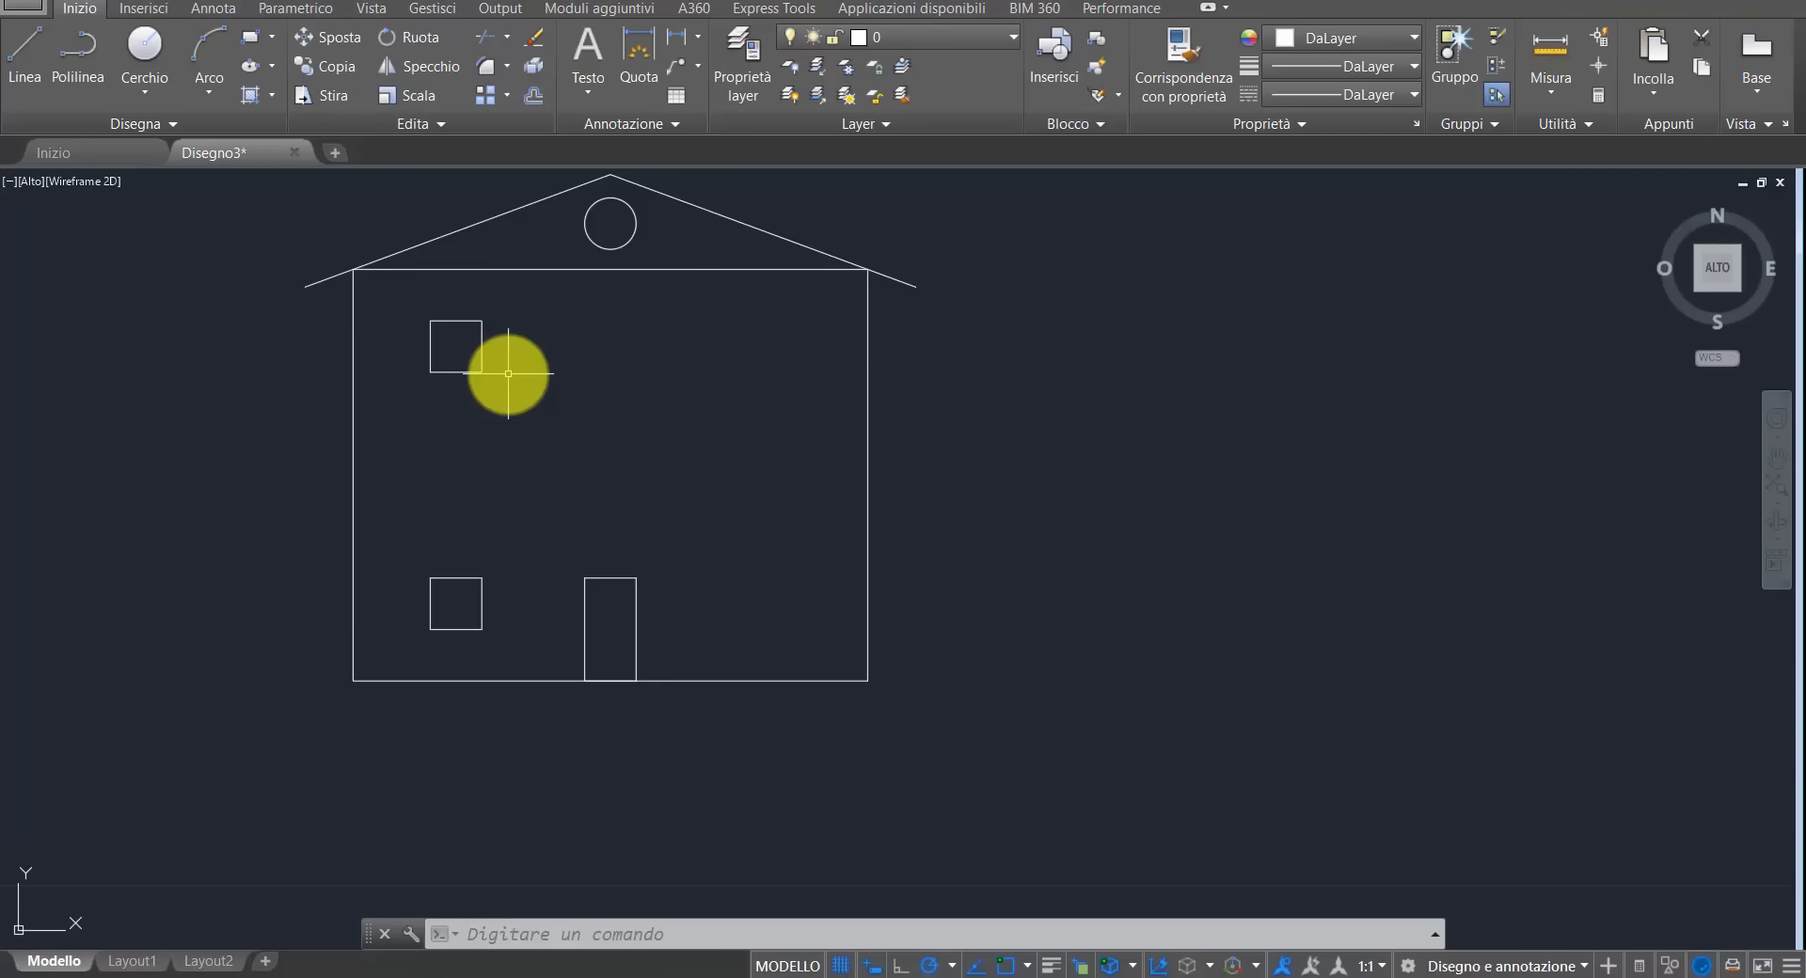
- Mirror both left-hand square windows about the vertical line through the top wall edge's and door top's midpoints, keeping the source objects
key("Return")
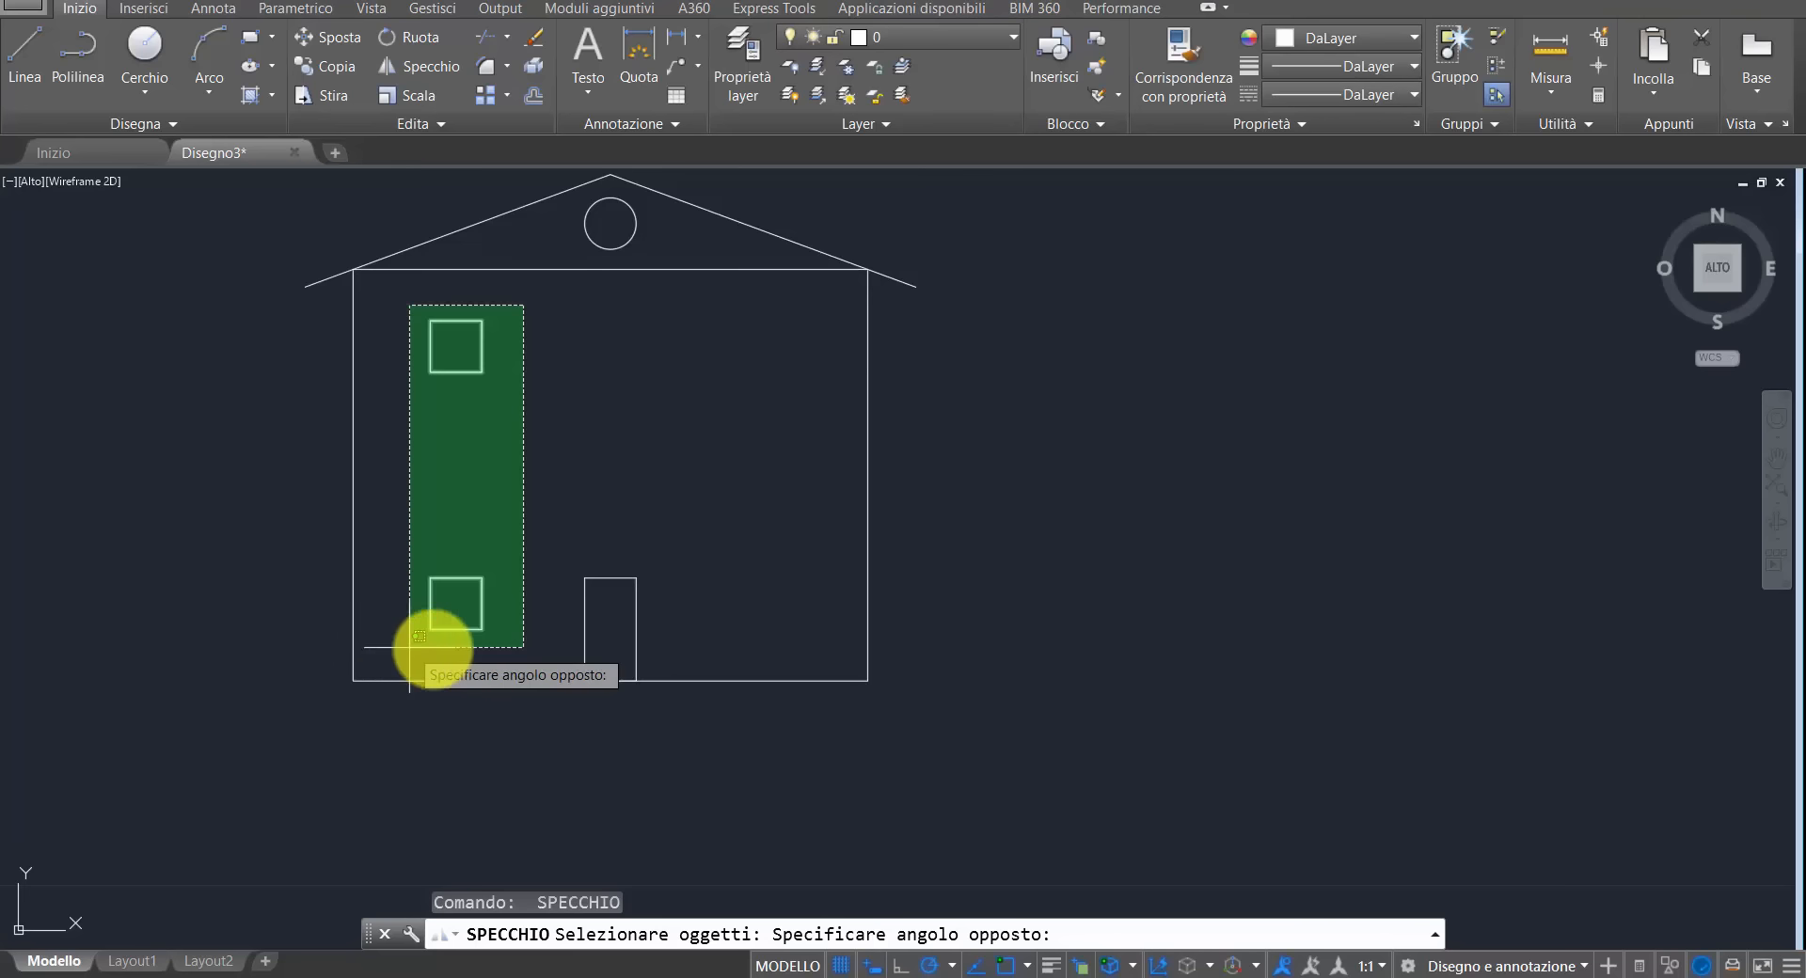
left_click(458, 652)
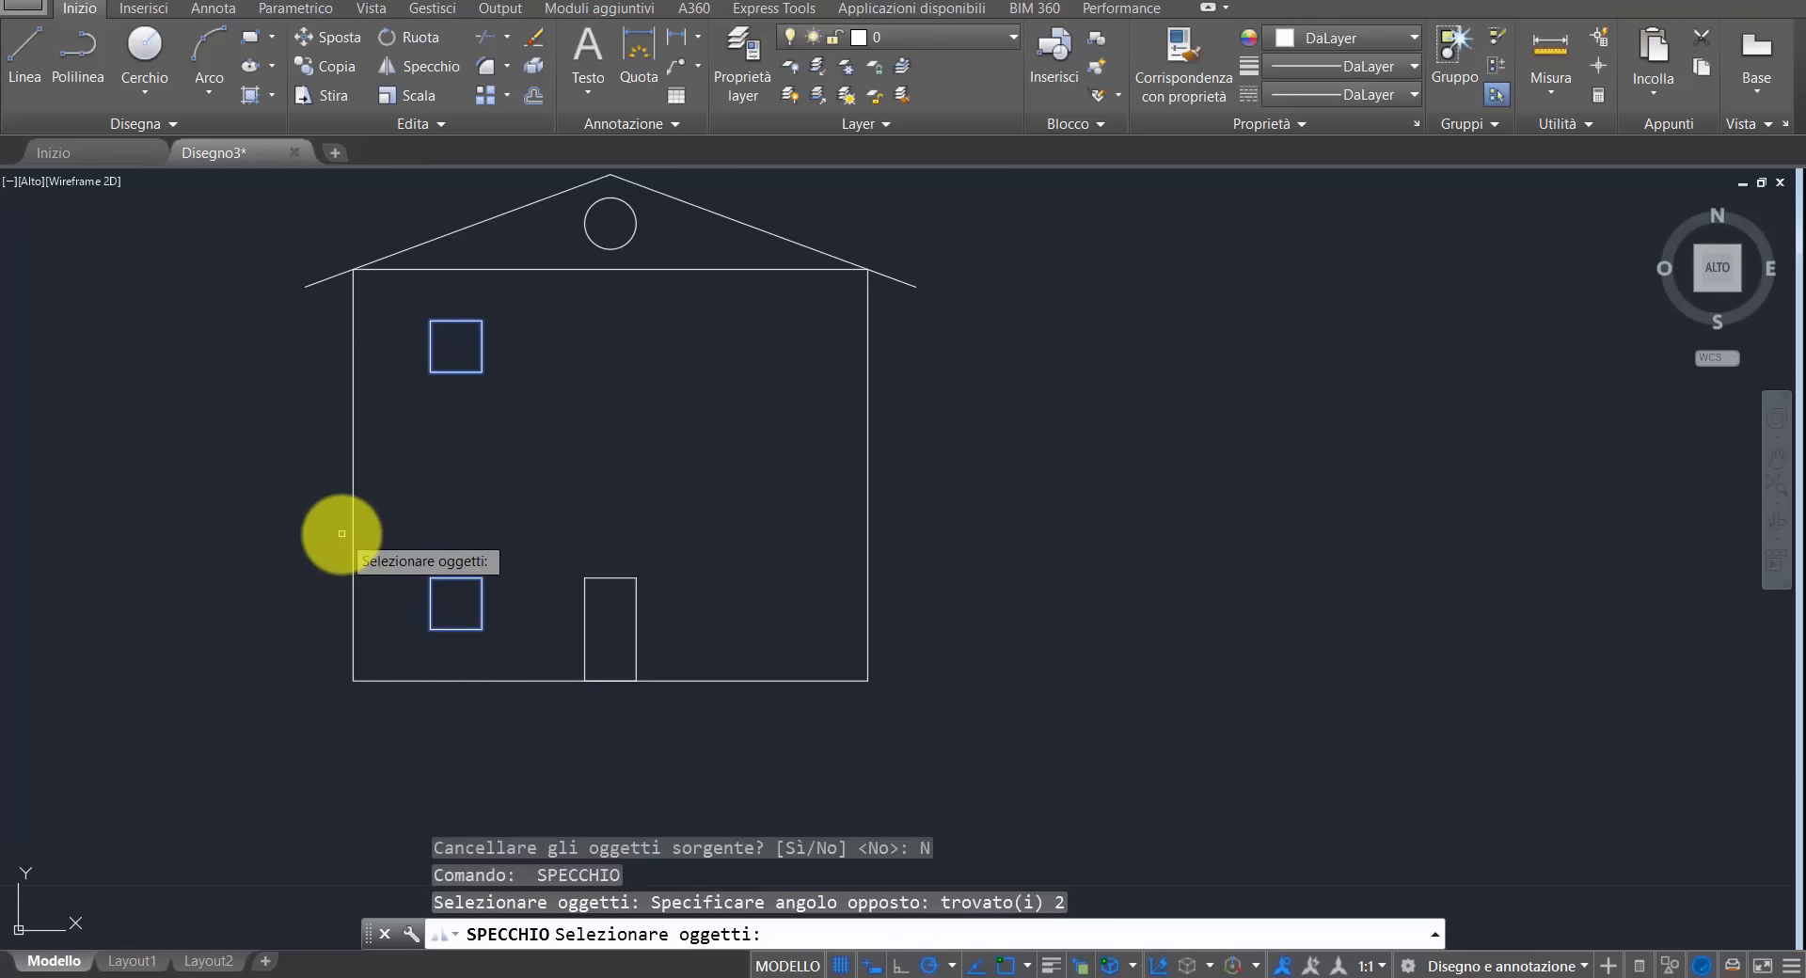
key("Return")
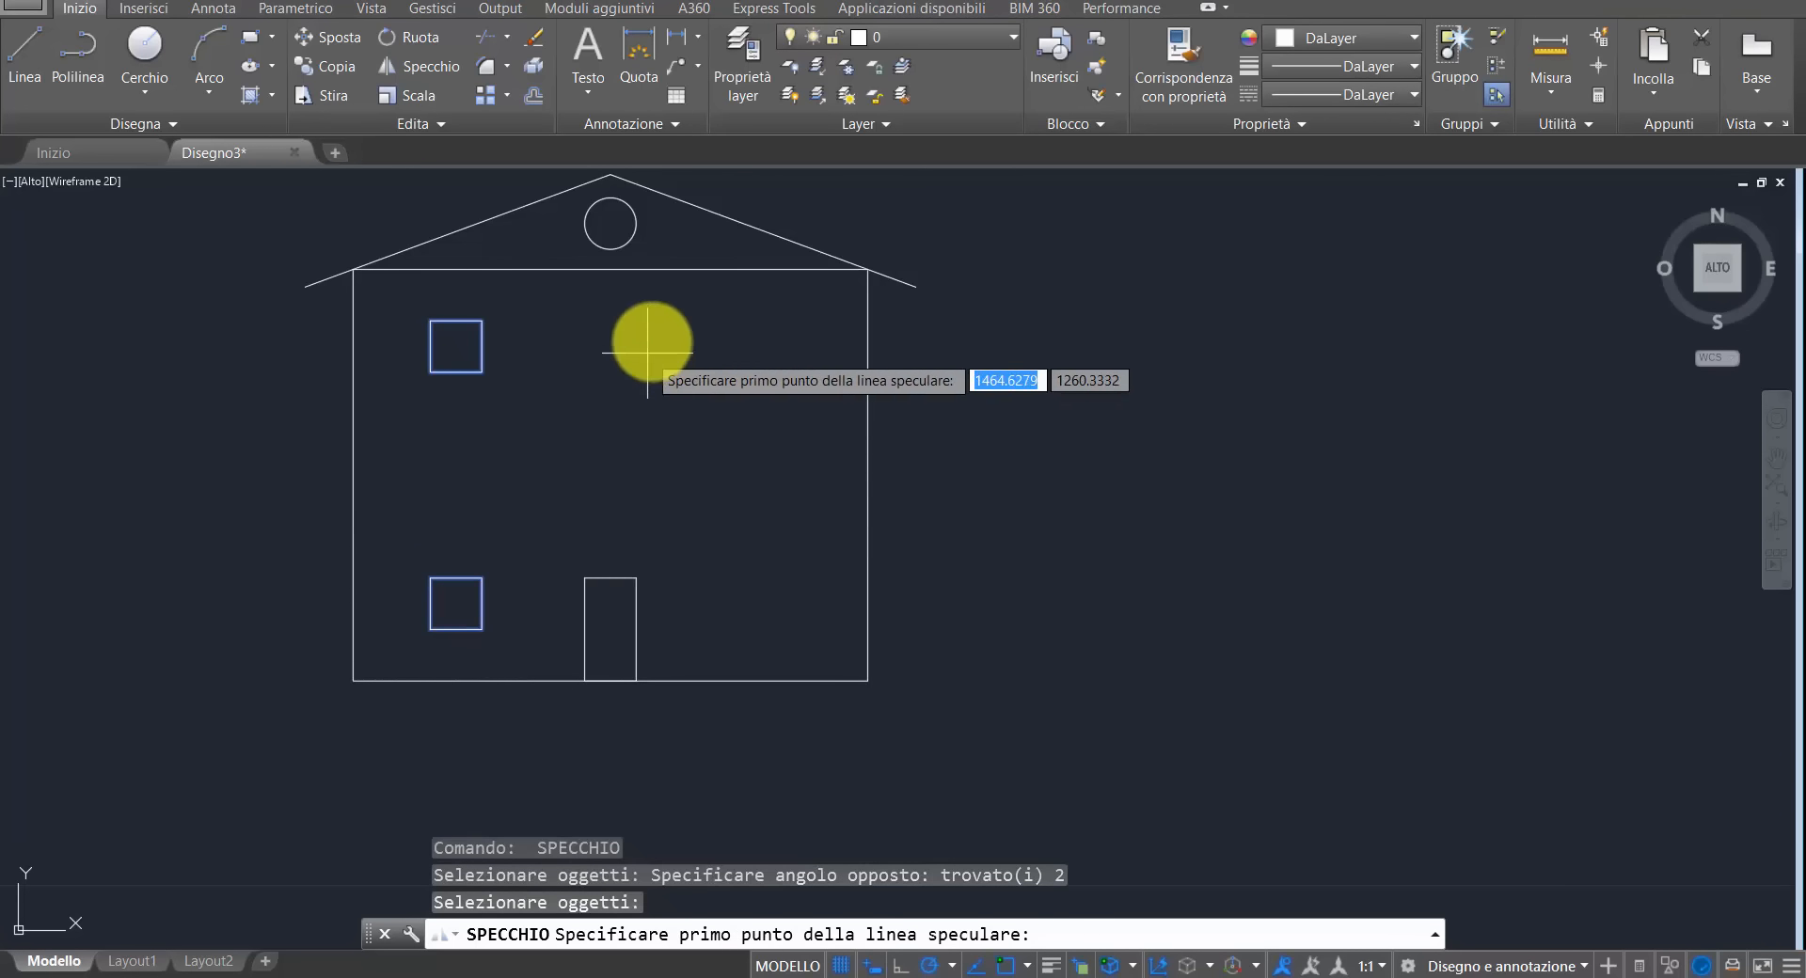
left_click(610, 270)
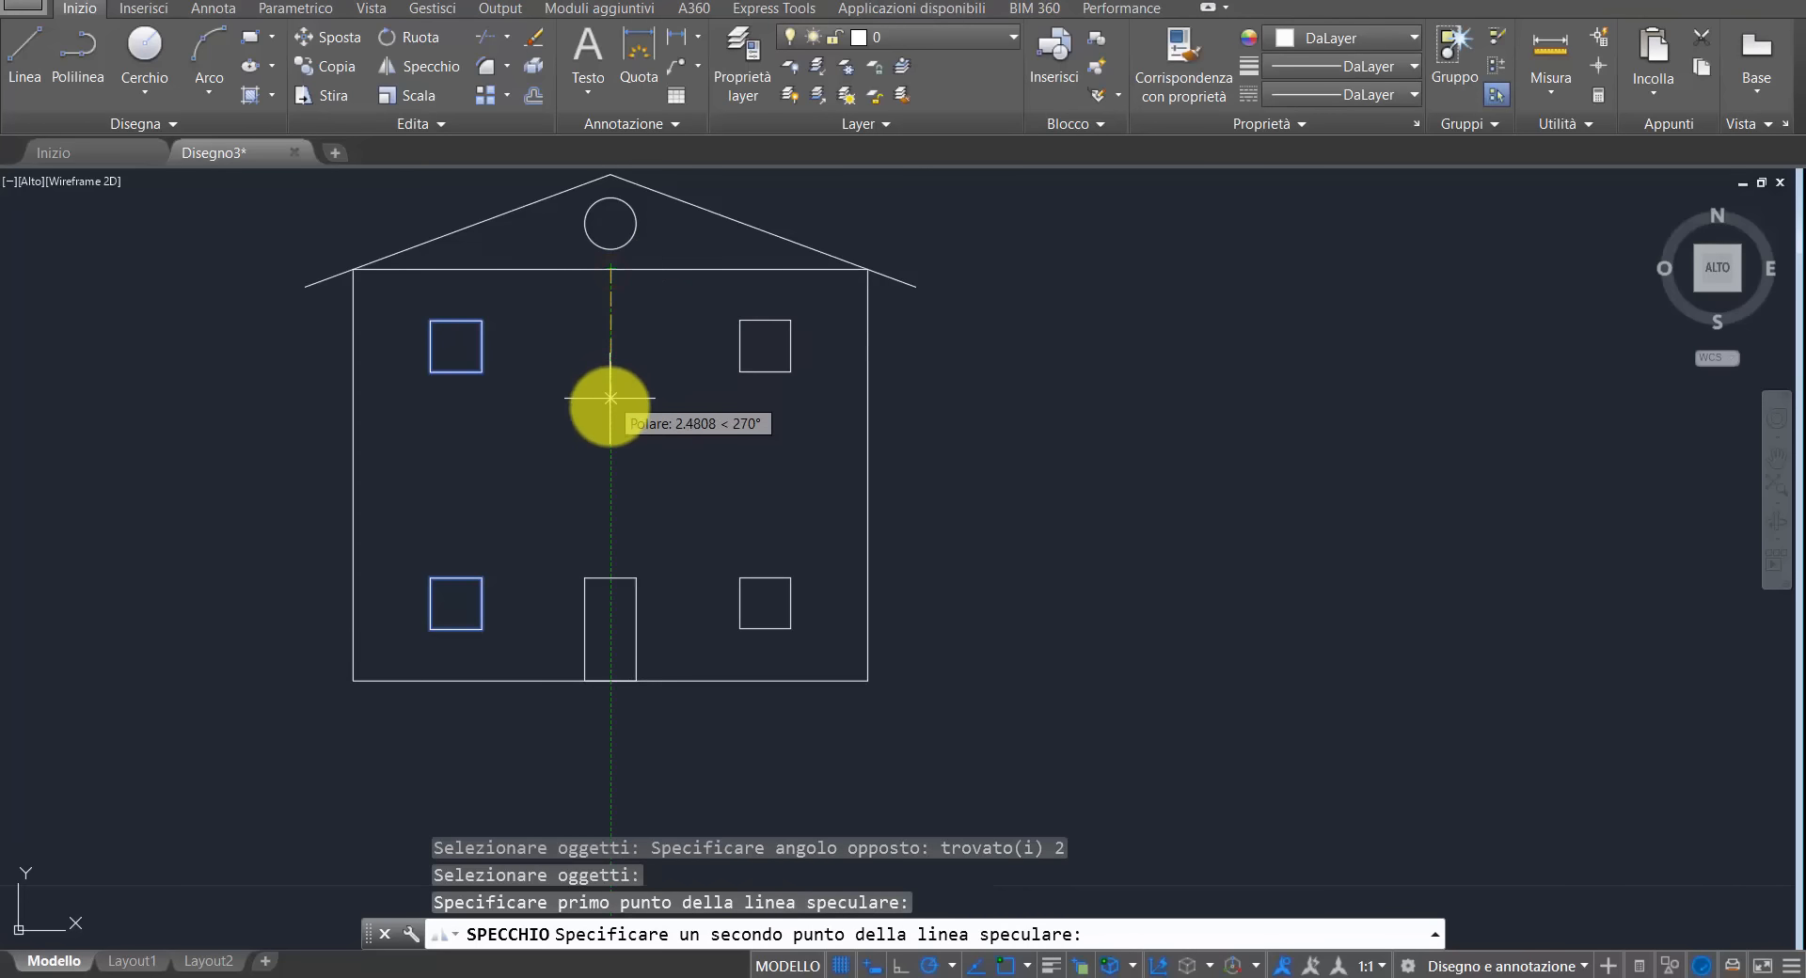
left_click(611, 579)
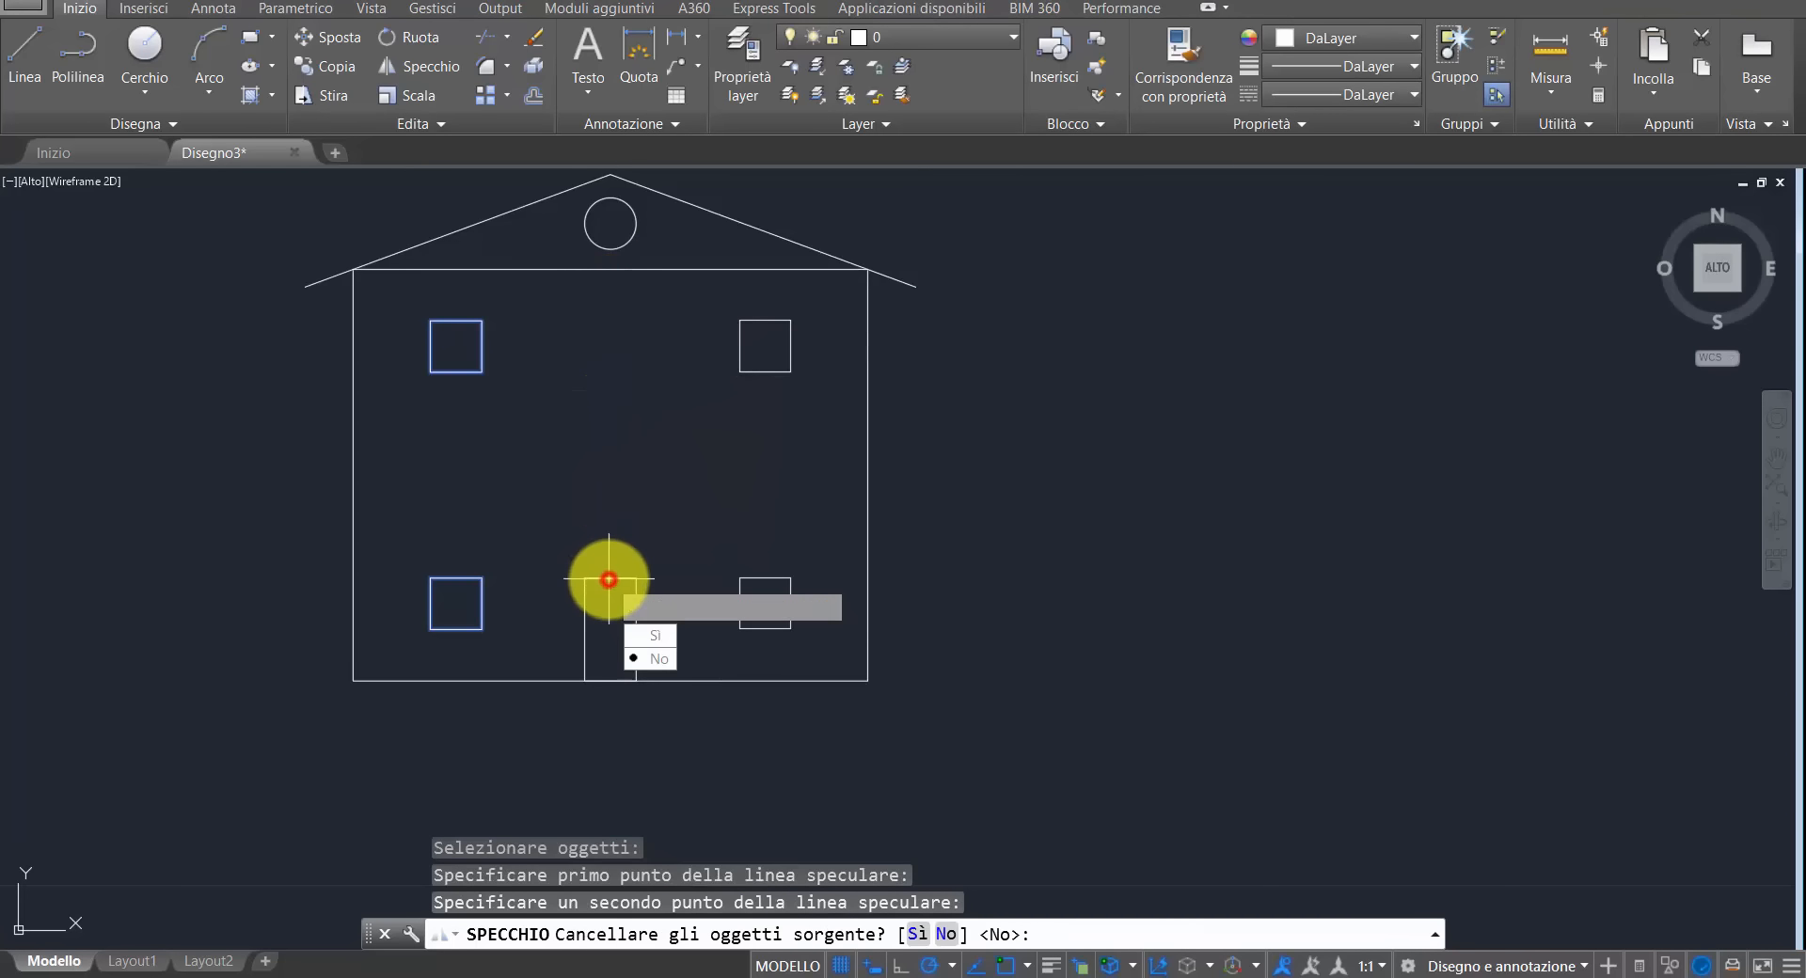
key("Return")
- Move the two upper-floor windows 1 unit straight down using grip editing, and clear the selection
middle_click_drag(994, 351, 1080, 455)
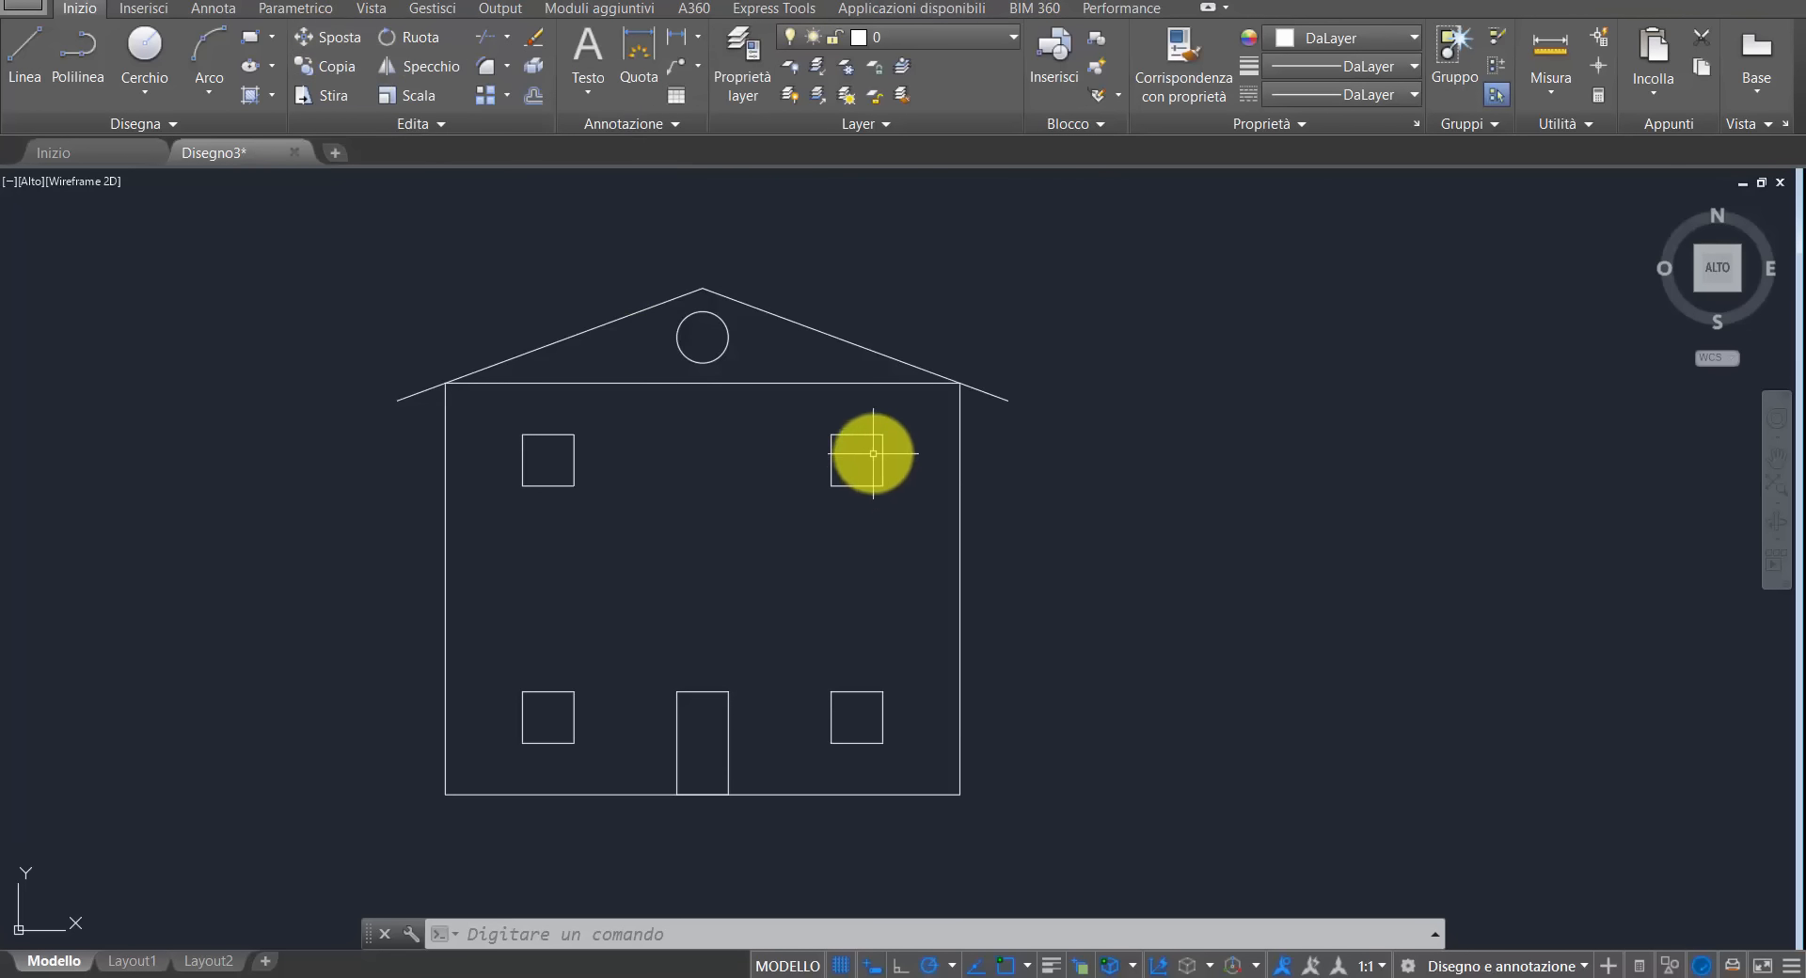
left_click(905, 407)
left_click(516, 533)
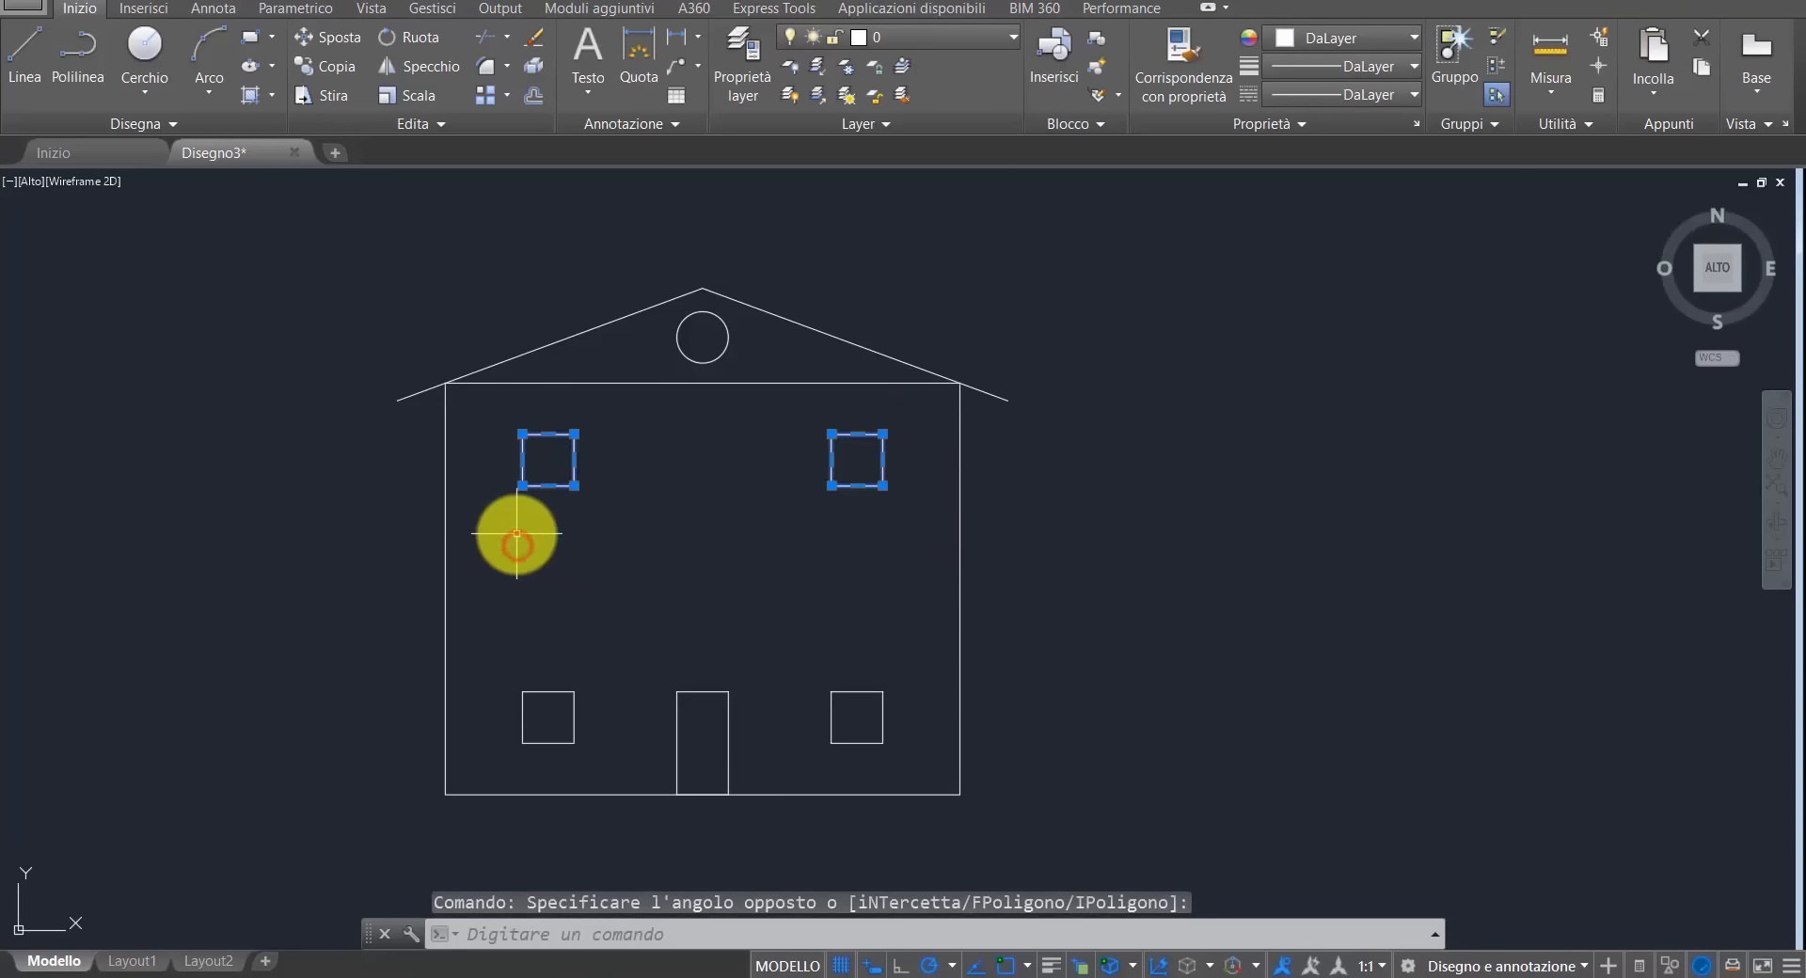
scroll(516, 536, "up", 2)
mouse_move(525, 455)
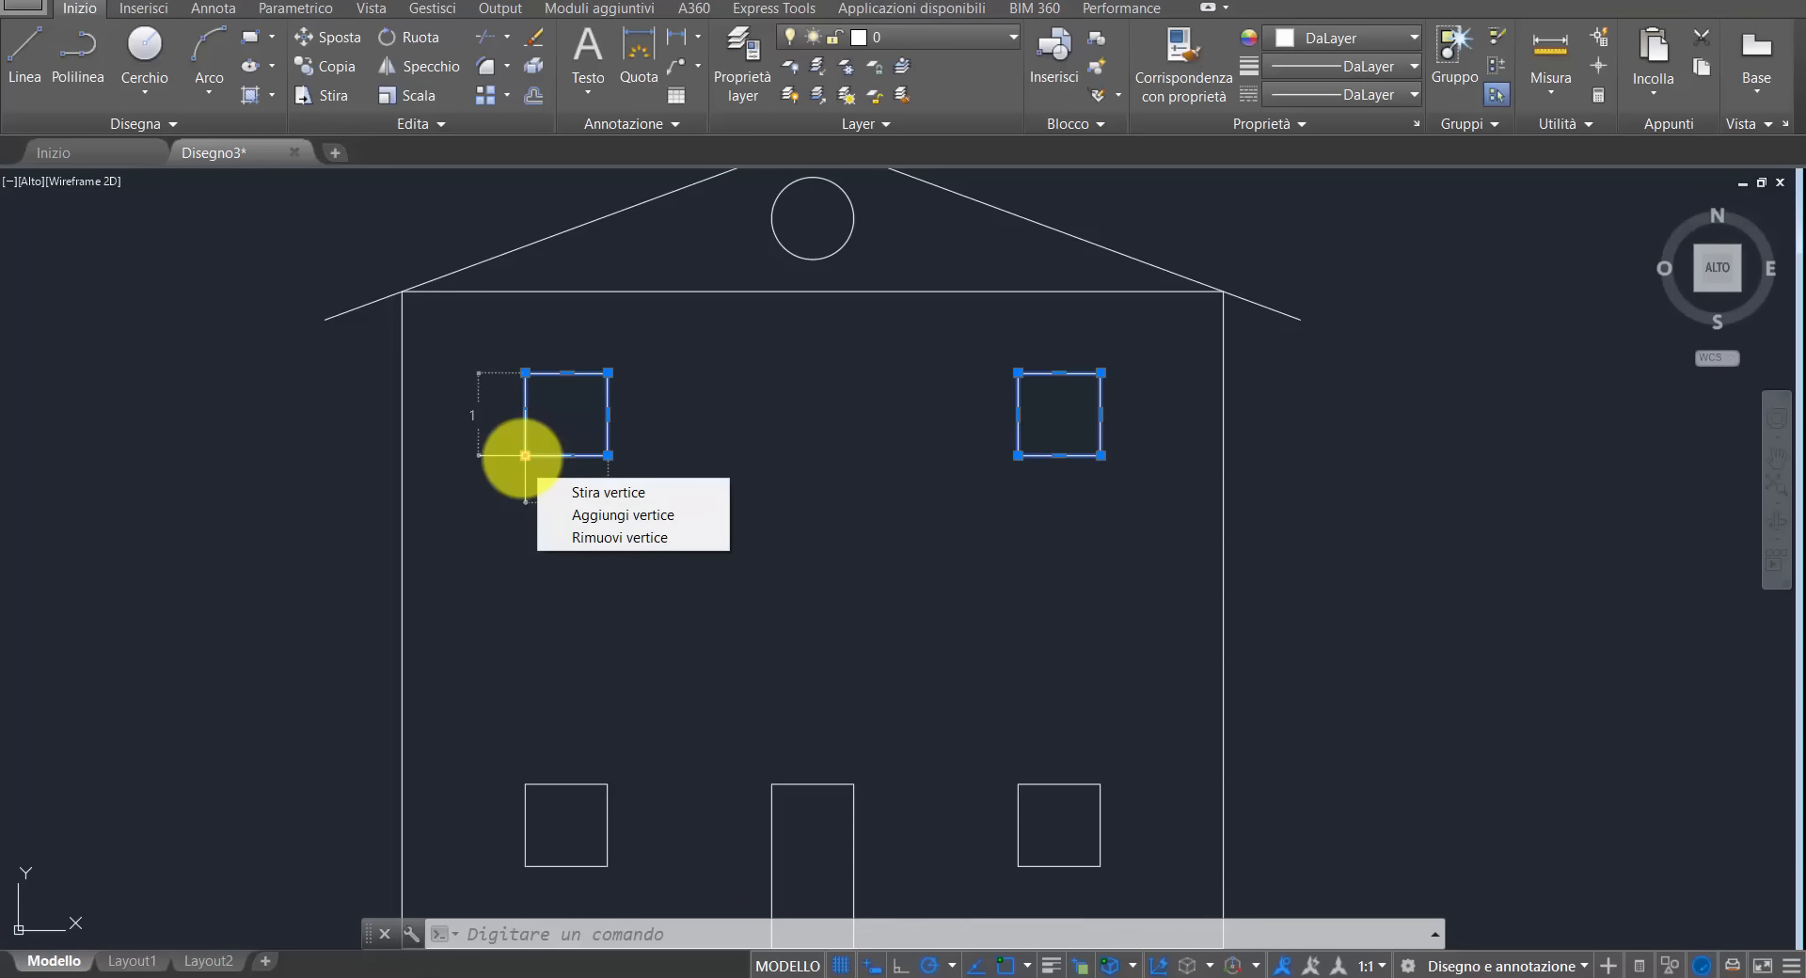
left_click(525, 455)
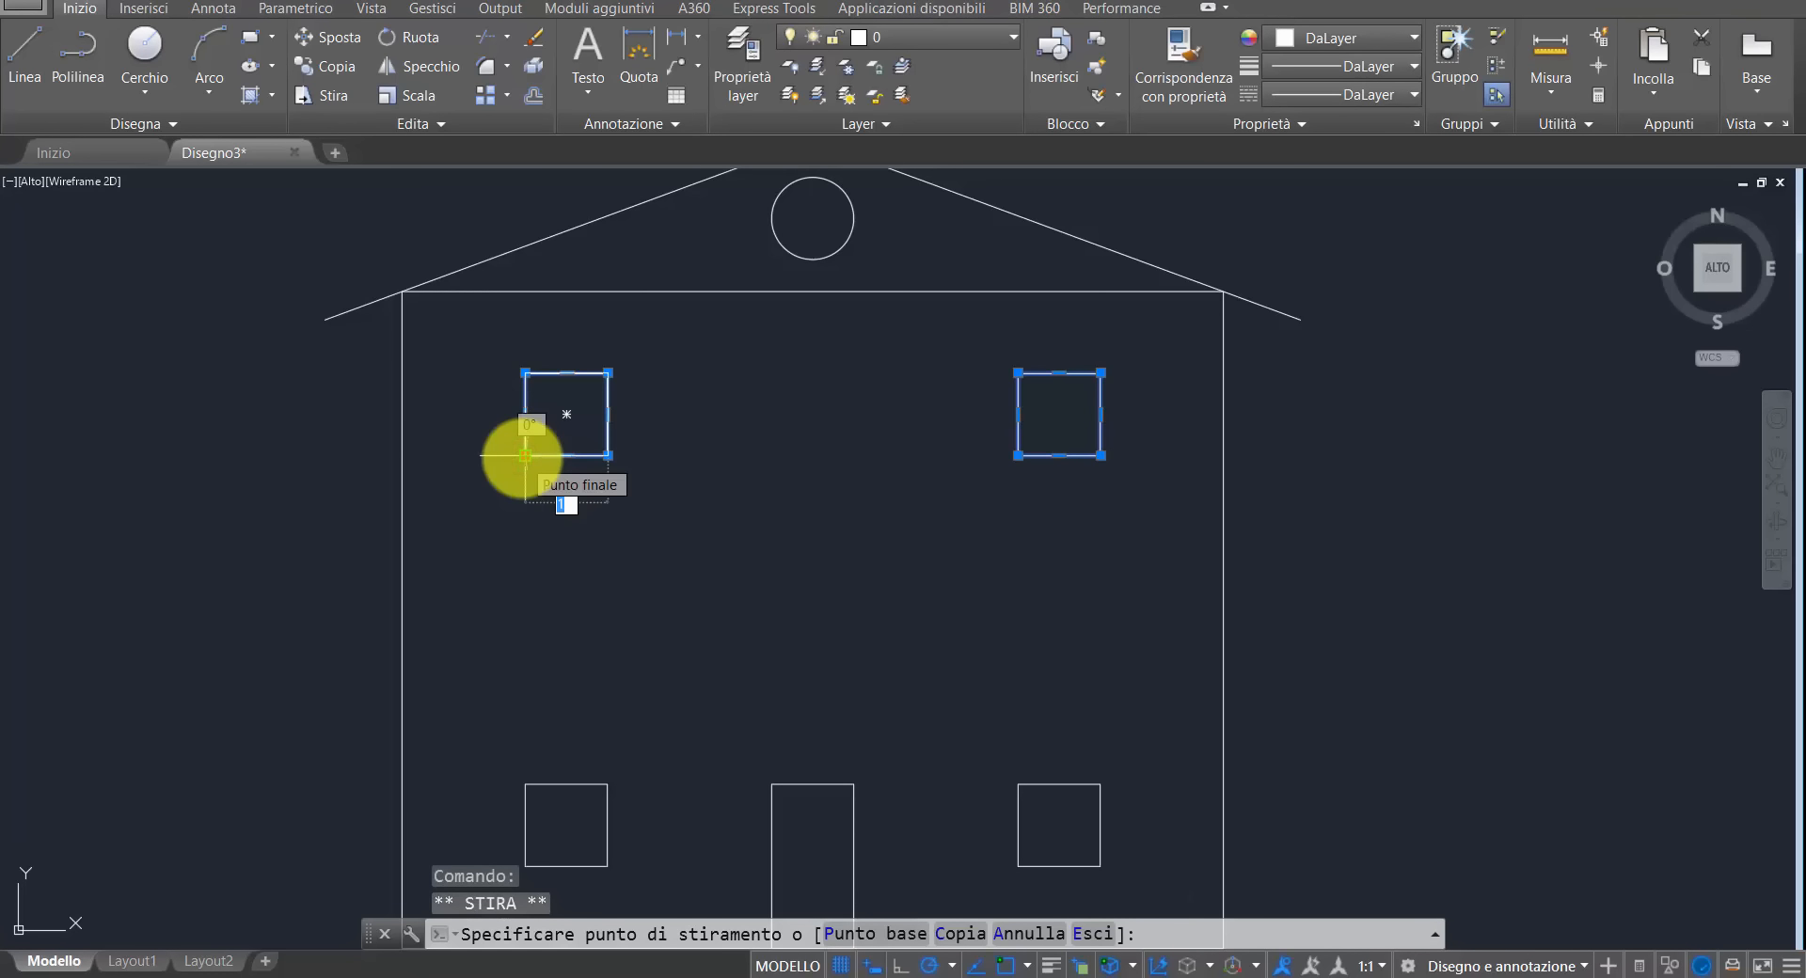
key("space")
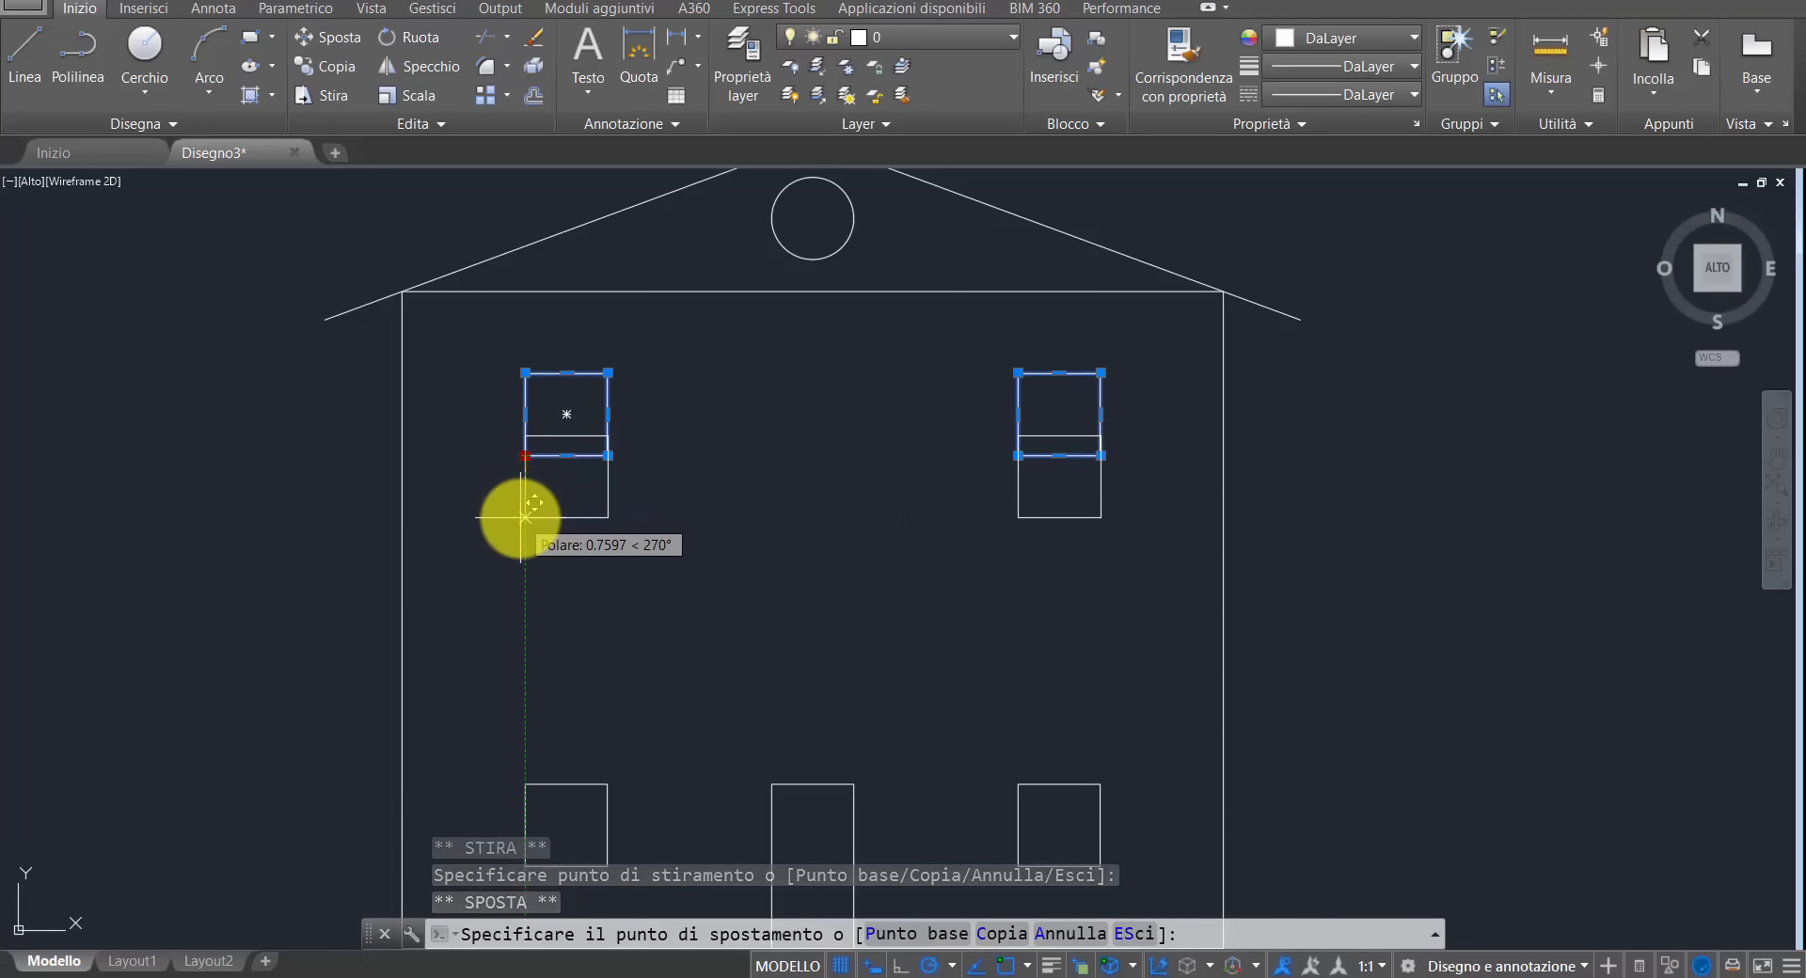
type("1")
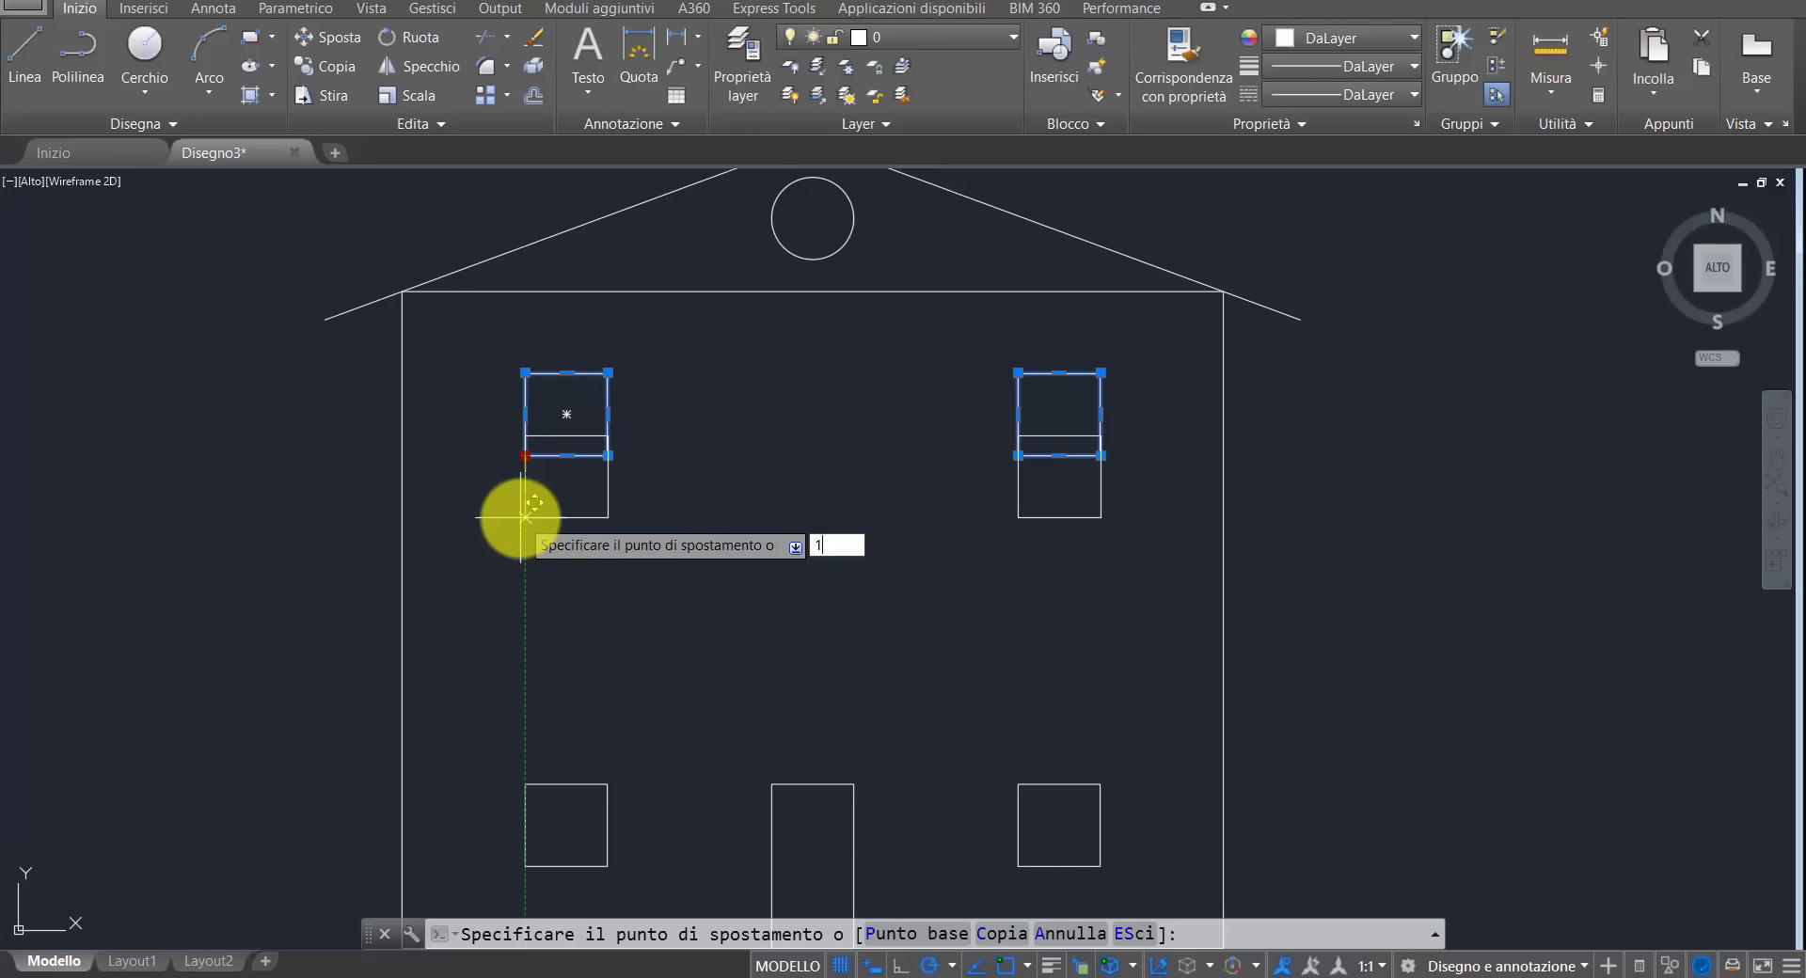
key("Return")
key("Escape")
scroll(520, 518, "down", 3)
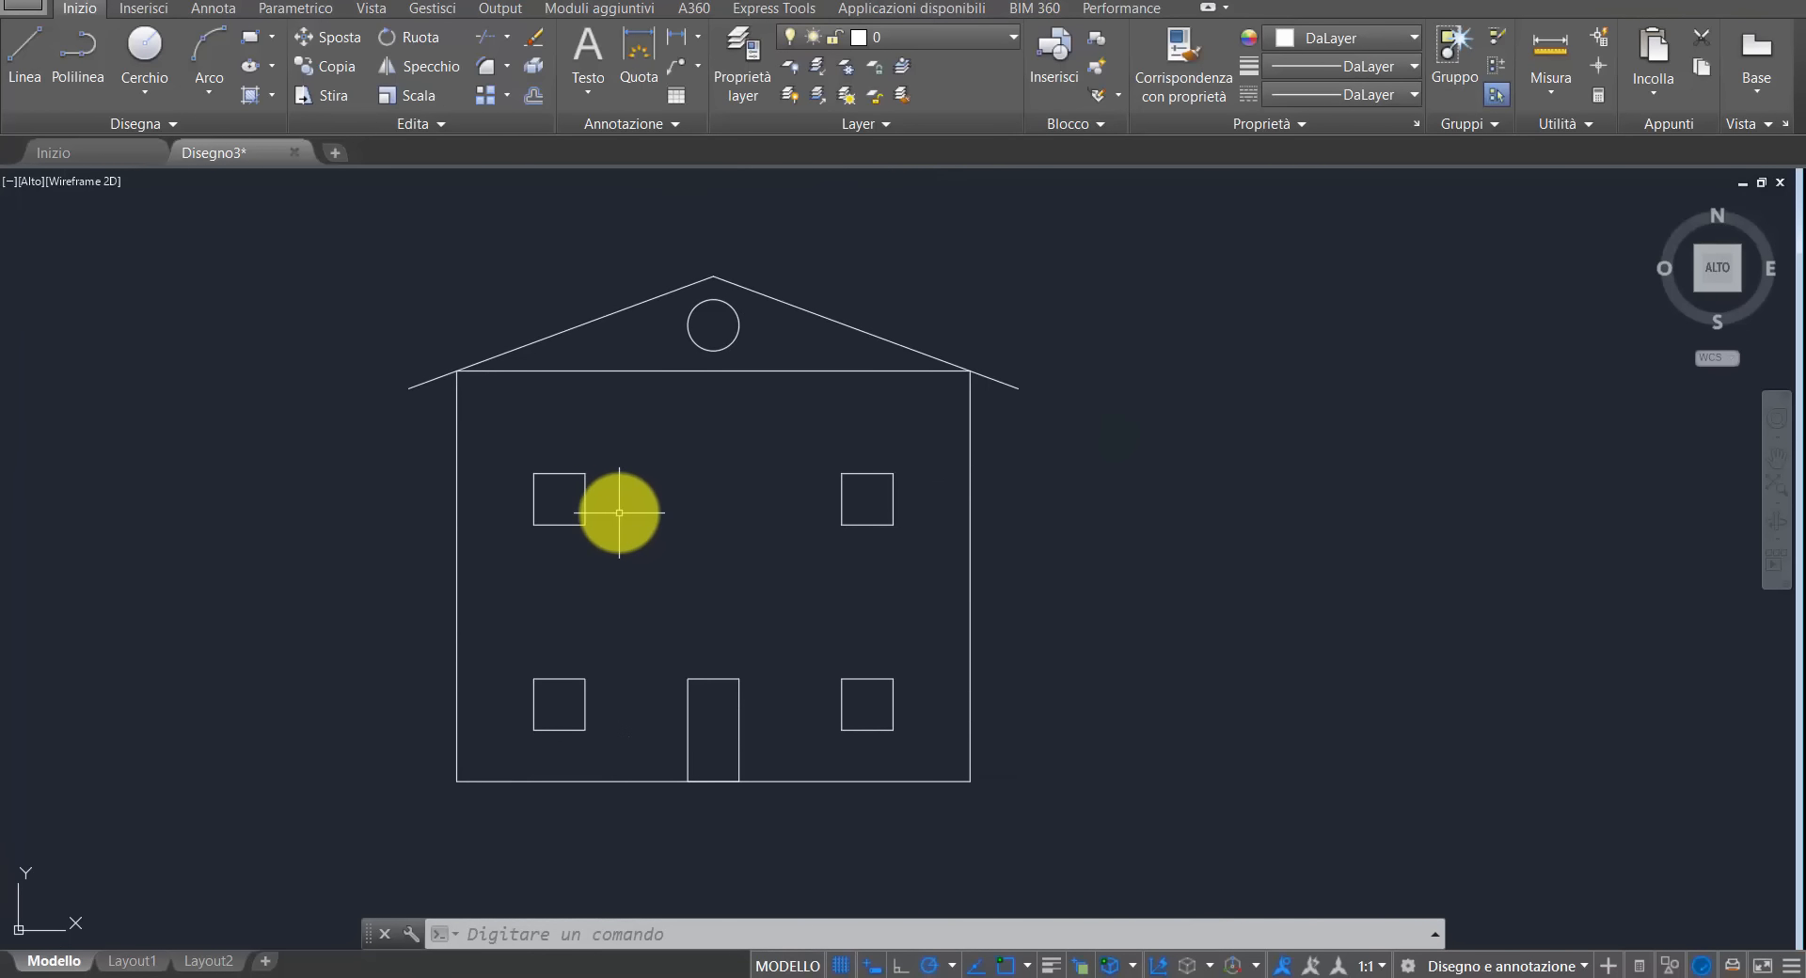
- Draw a three-point arc over the lower-left window, joining its upper corners through a point above the top edge's midpoint
left_click(206, 54)
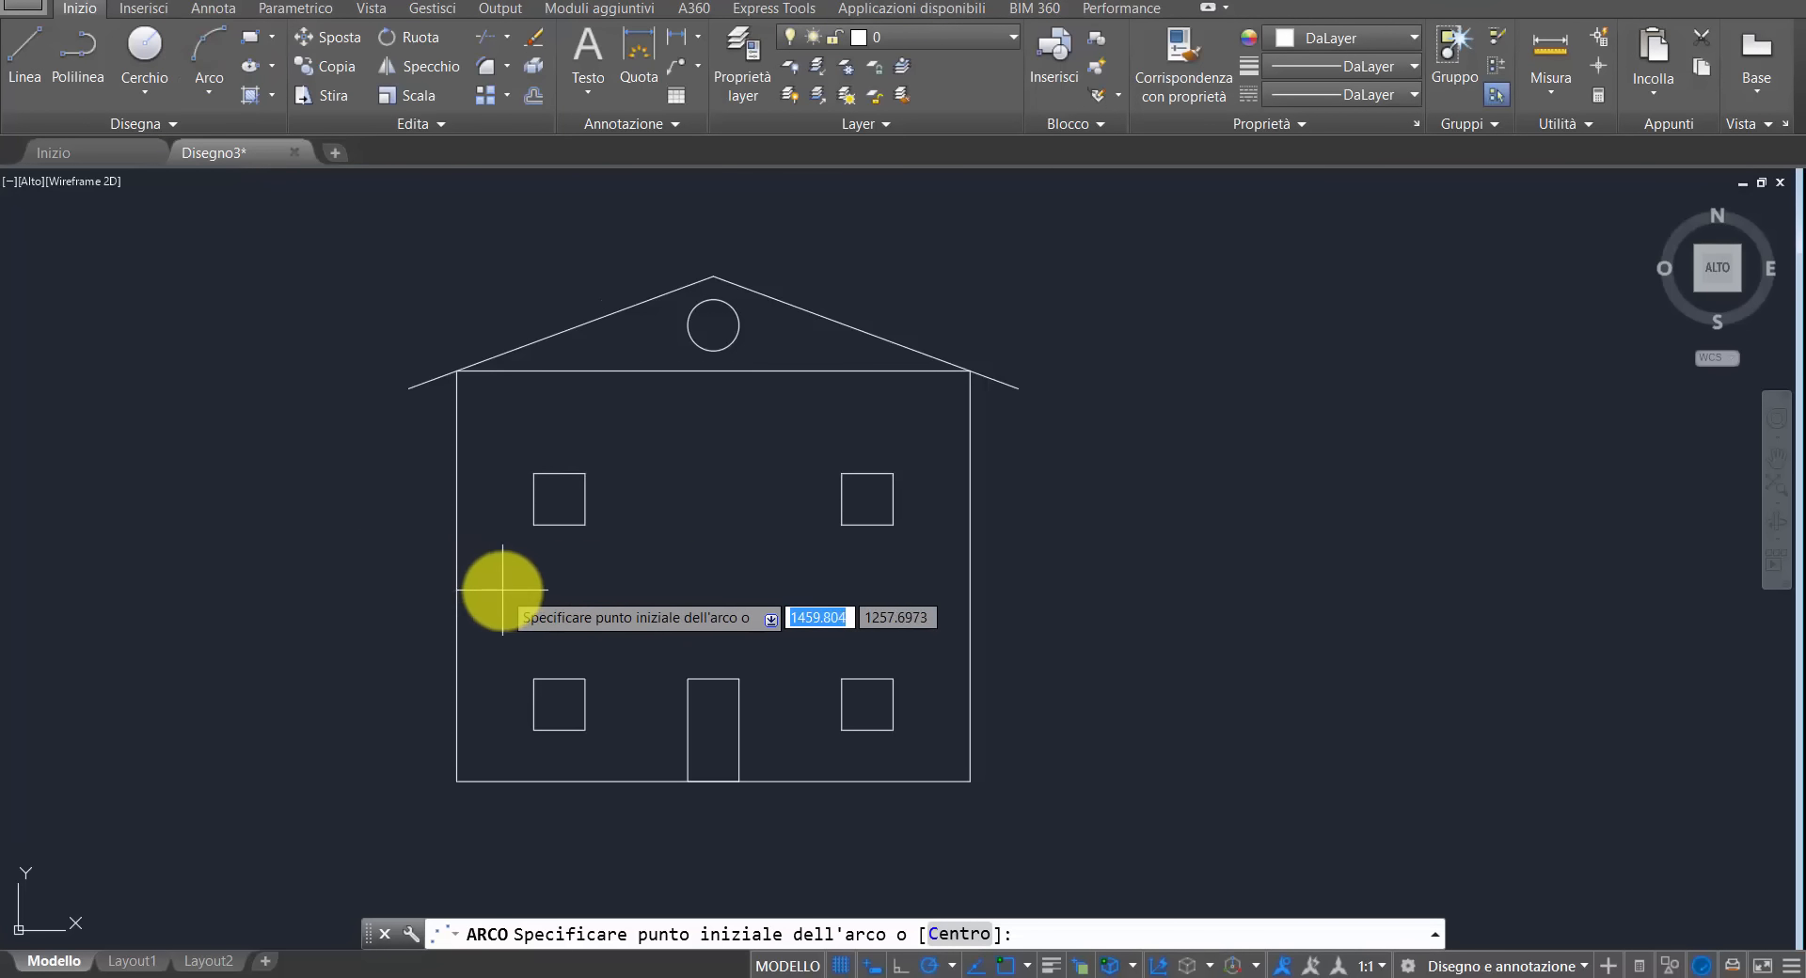
scroll(502, 590, "up", 3)
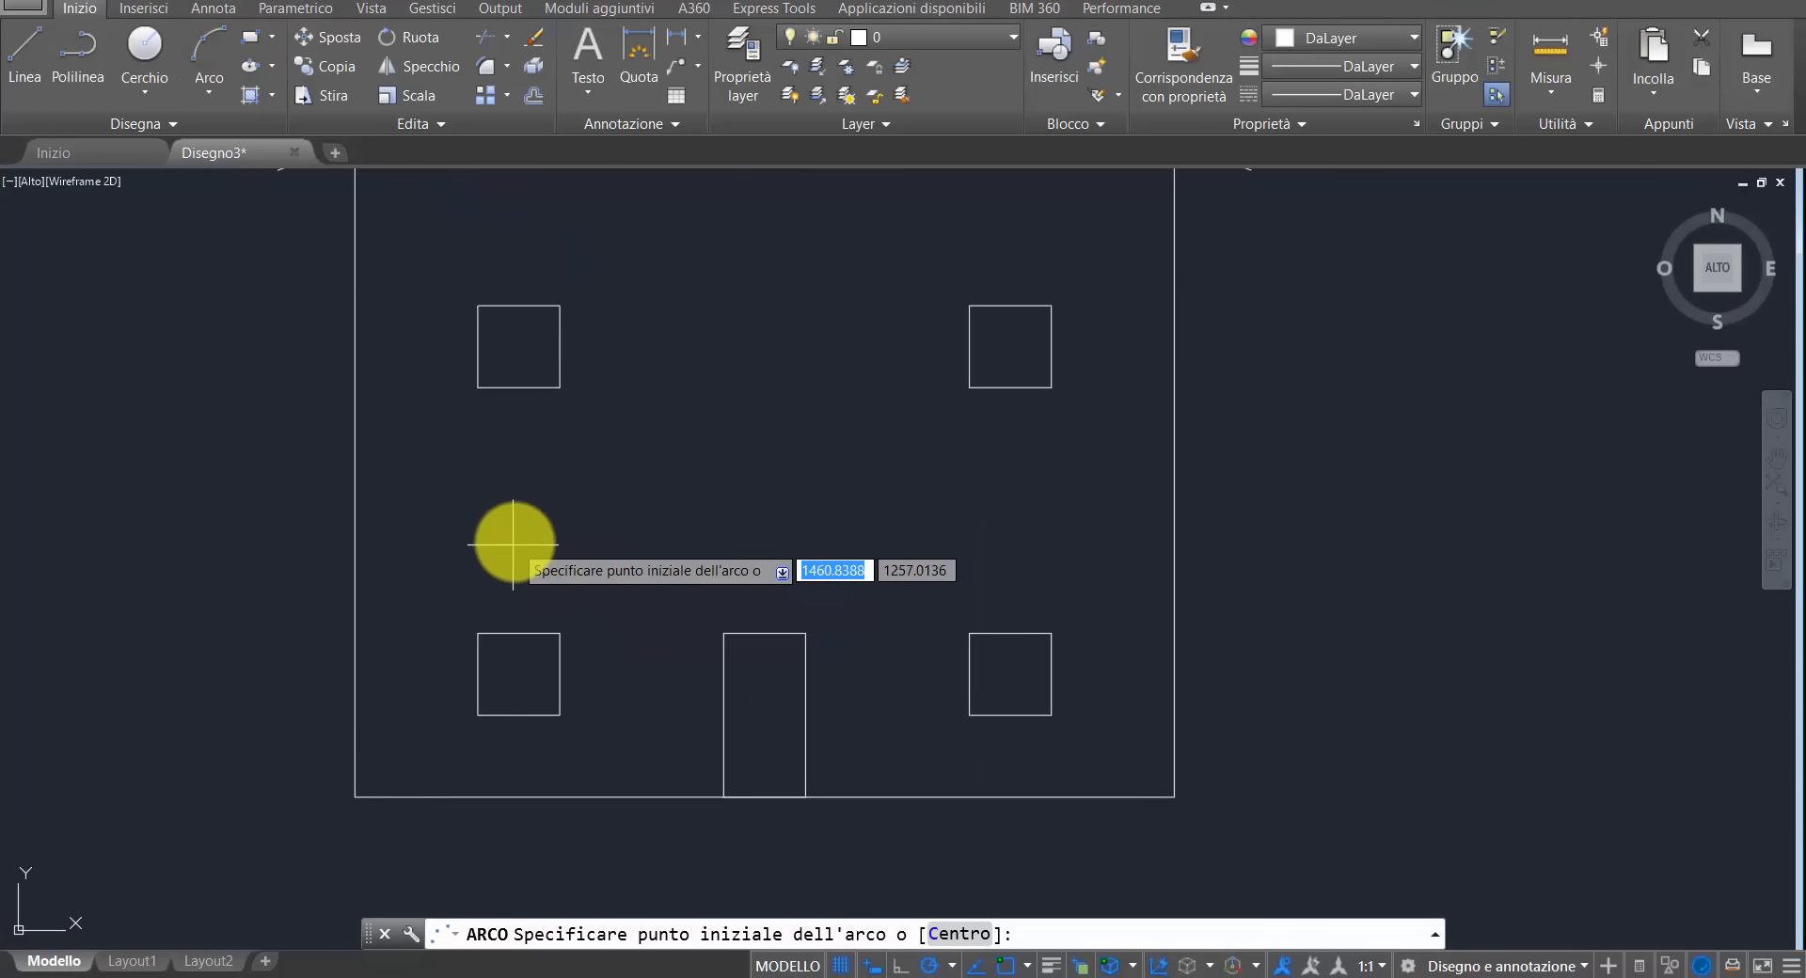
left_click(476, 633)
scroll(539, 610, "up", 4)
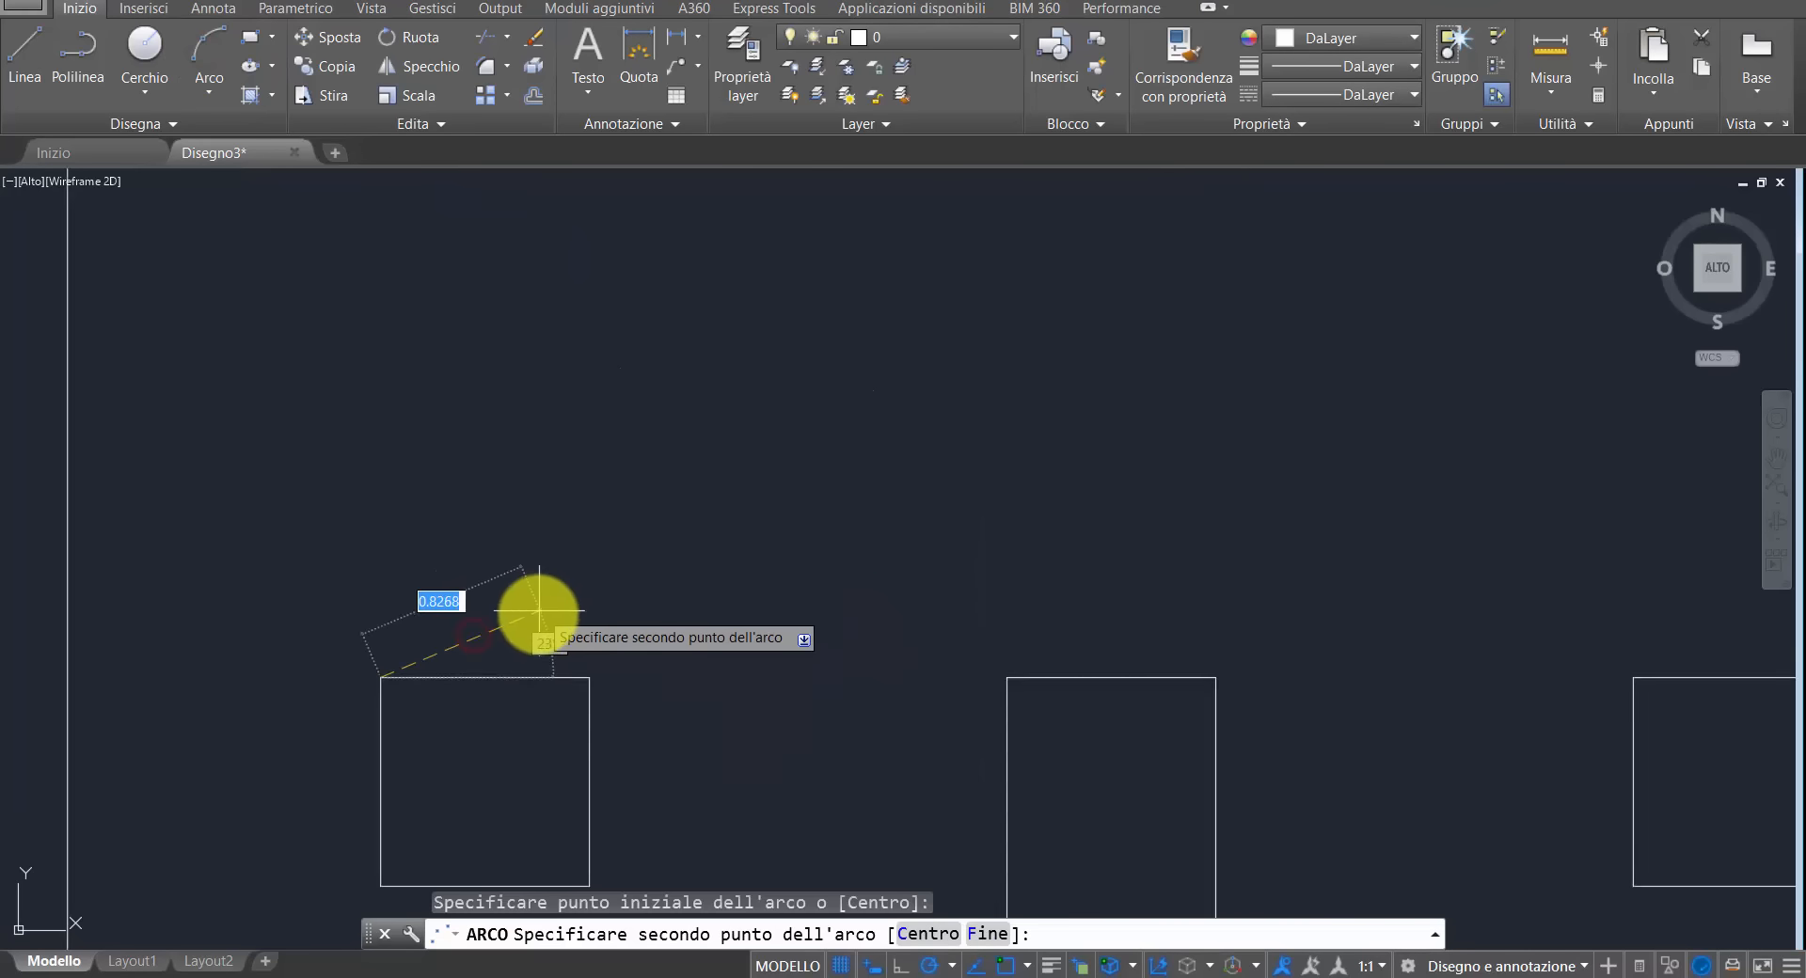
scroll(539, 612, "up", 2)
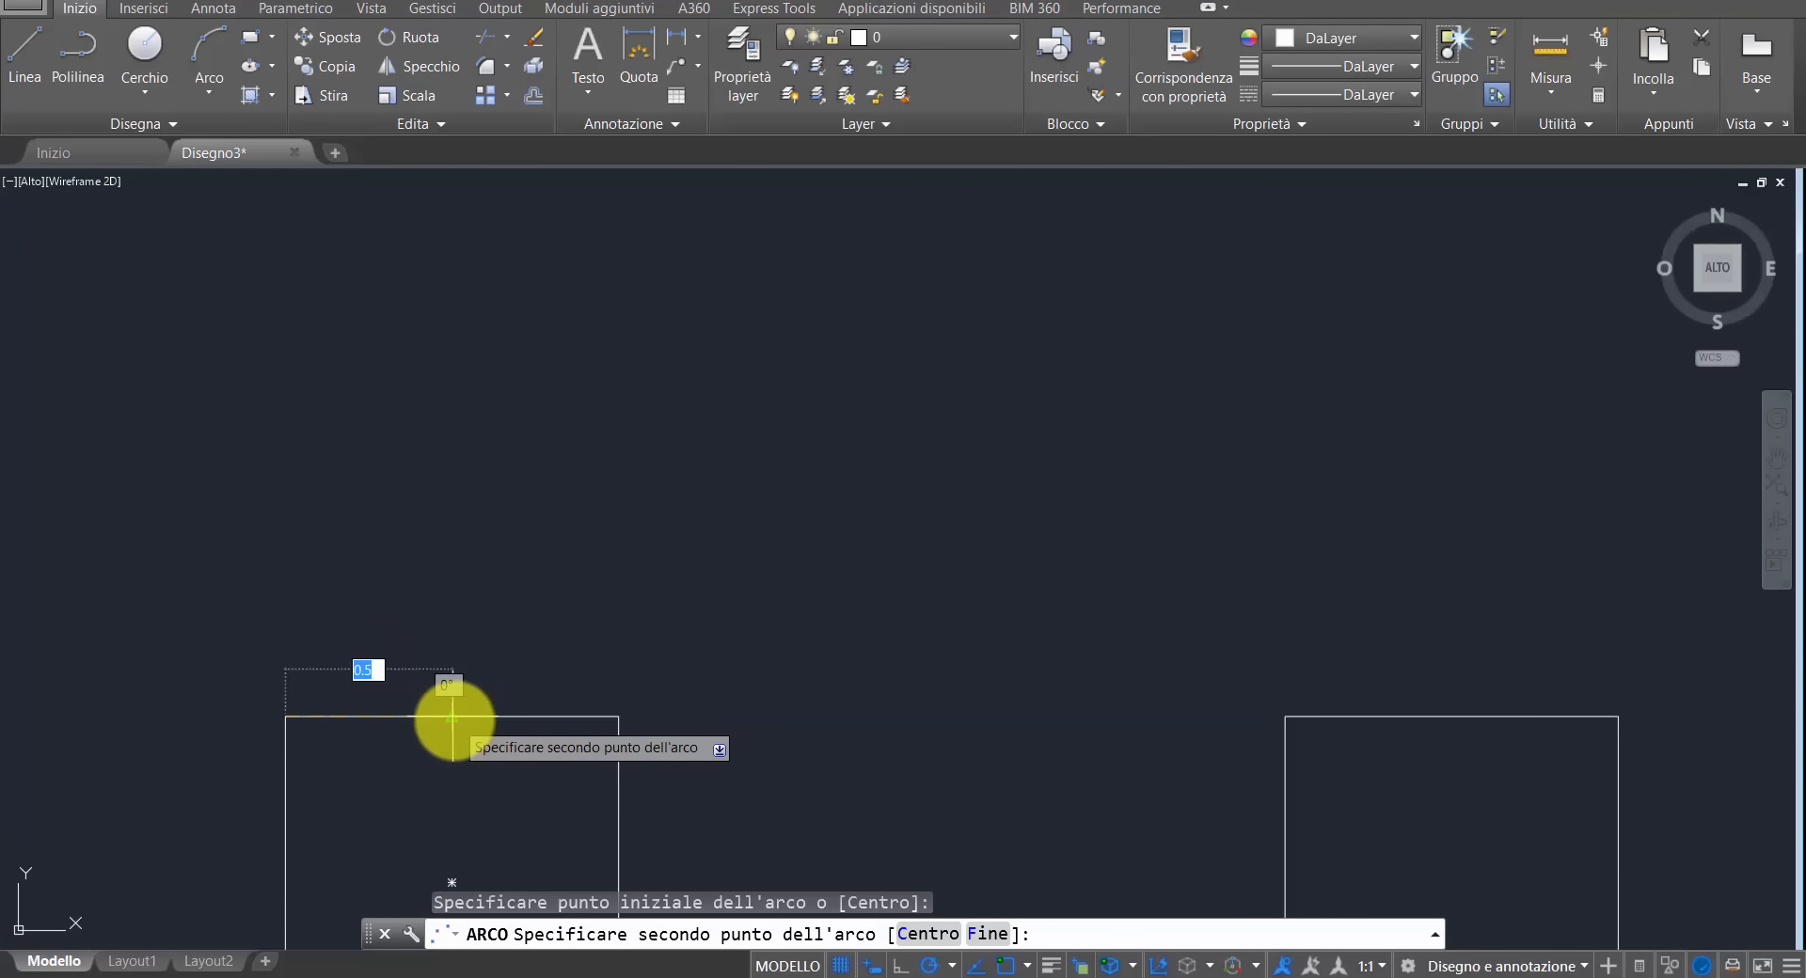
left_click(455, 616)
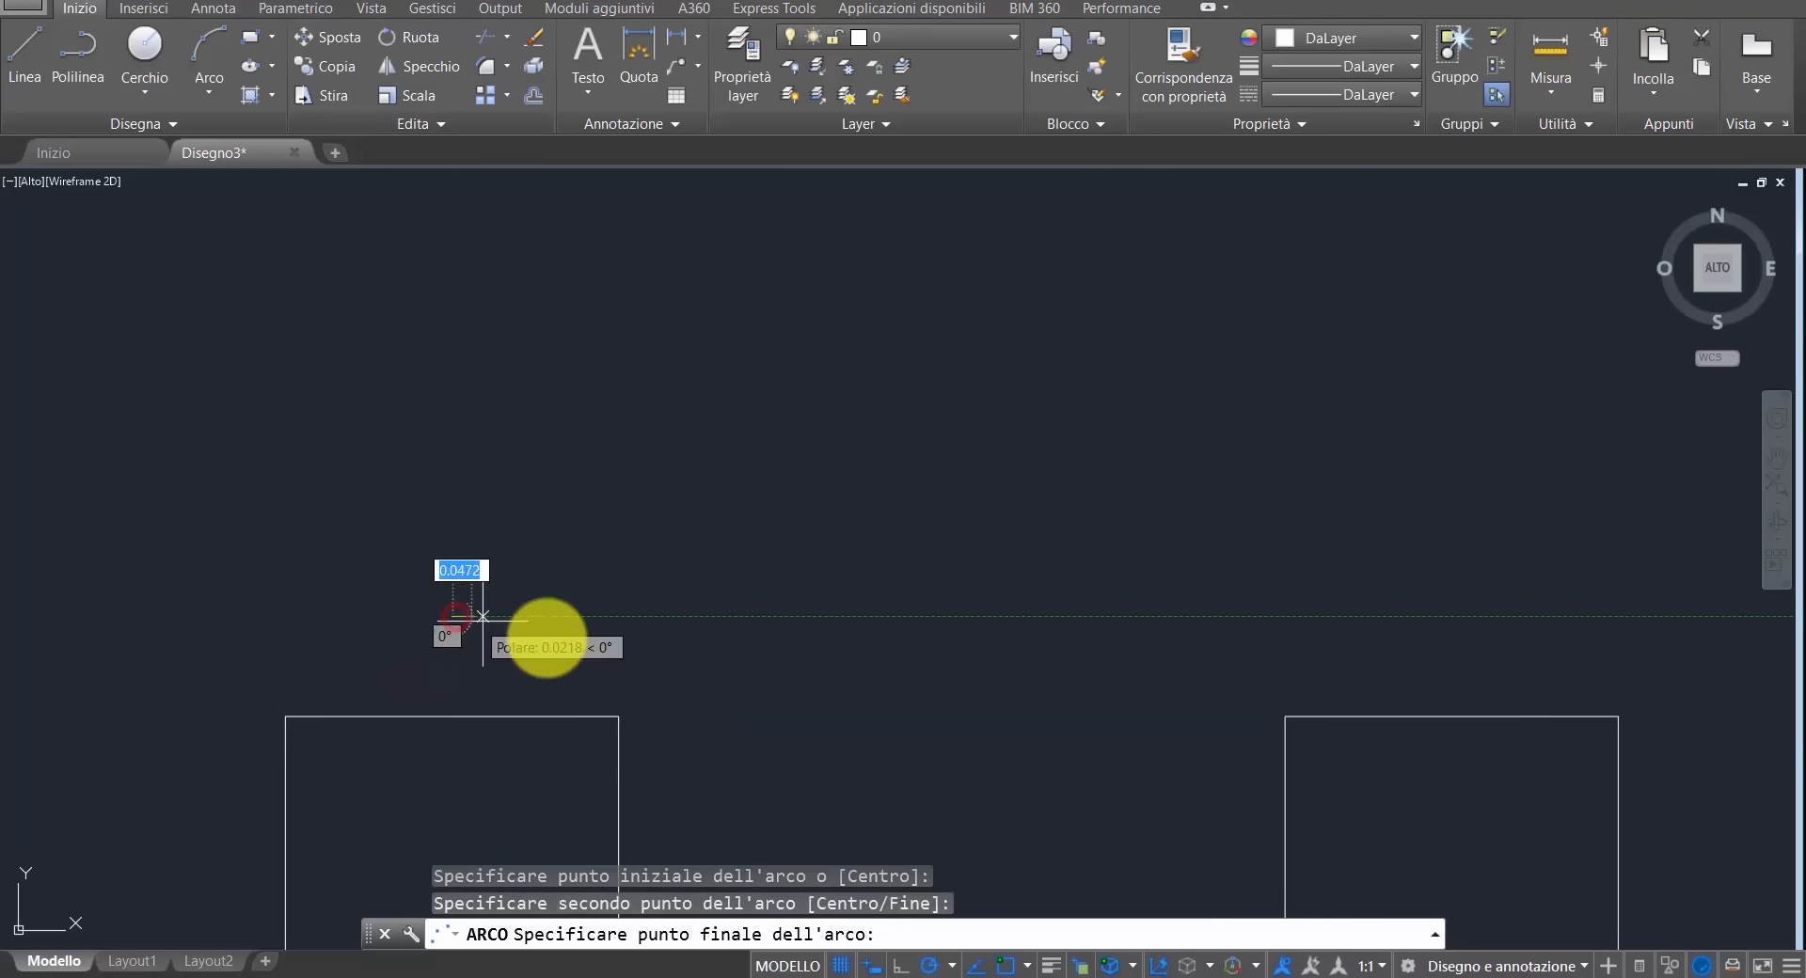
left_click(618, 717)
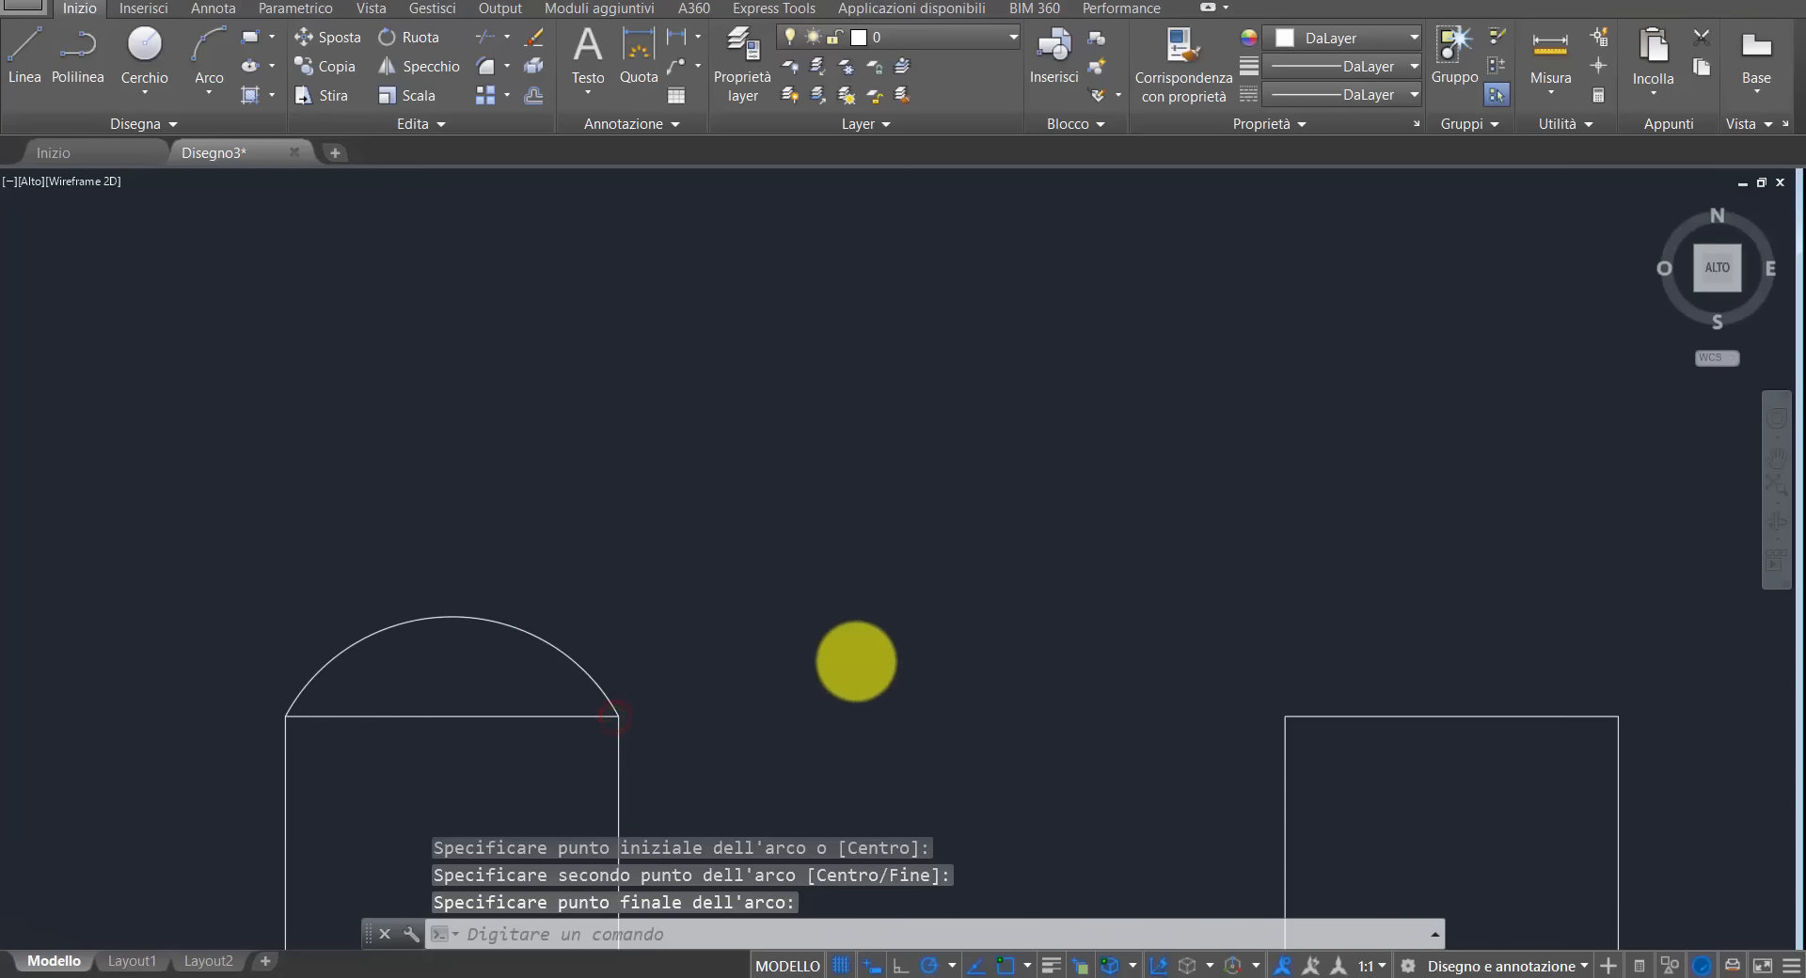
- Draw a three-point arc between the door's upper corners, with its crown aligned to the height of the lower-left window's arc
scroll(854, 660, "down", 4)
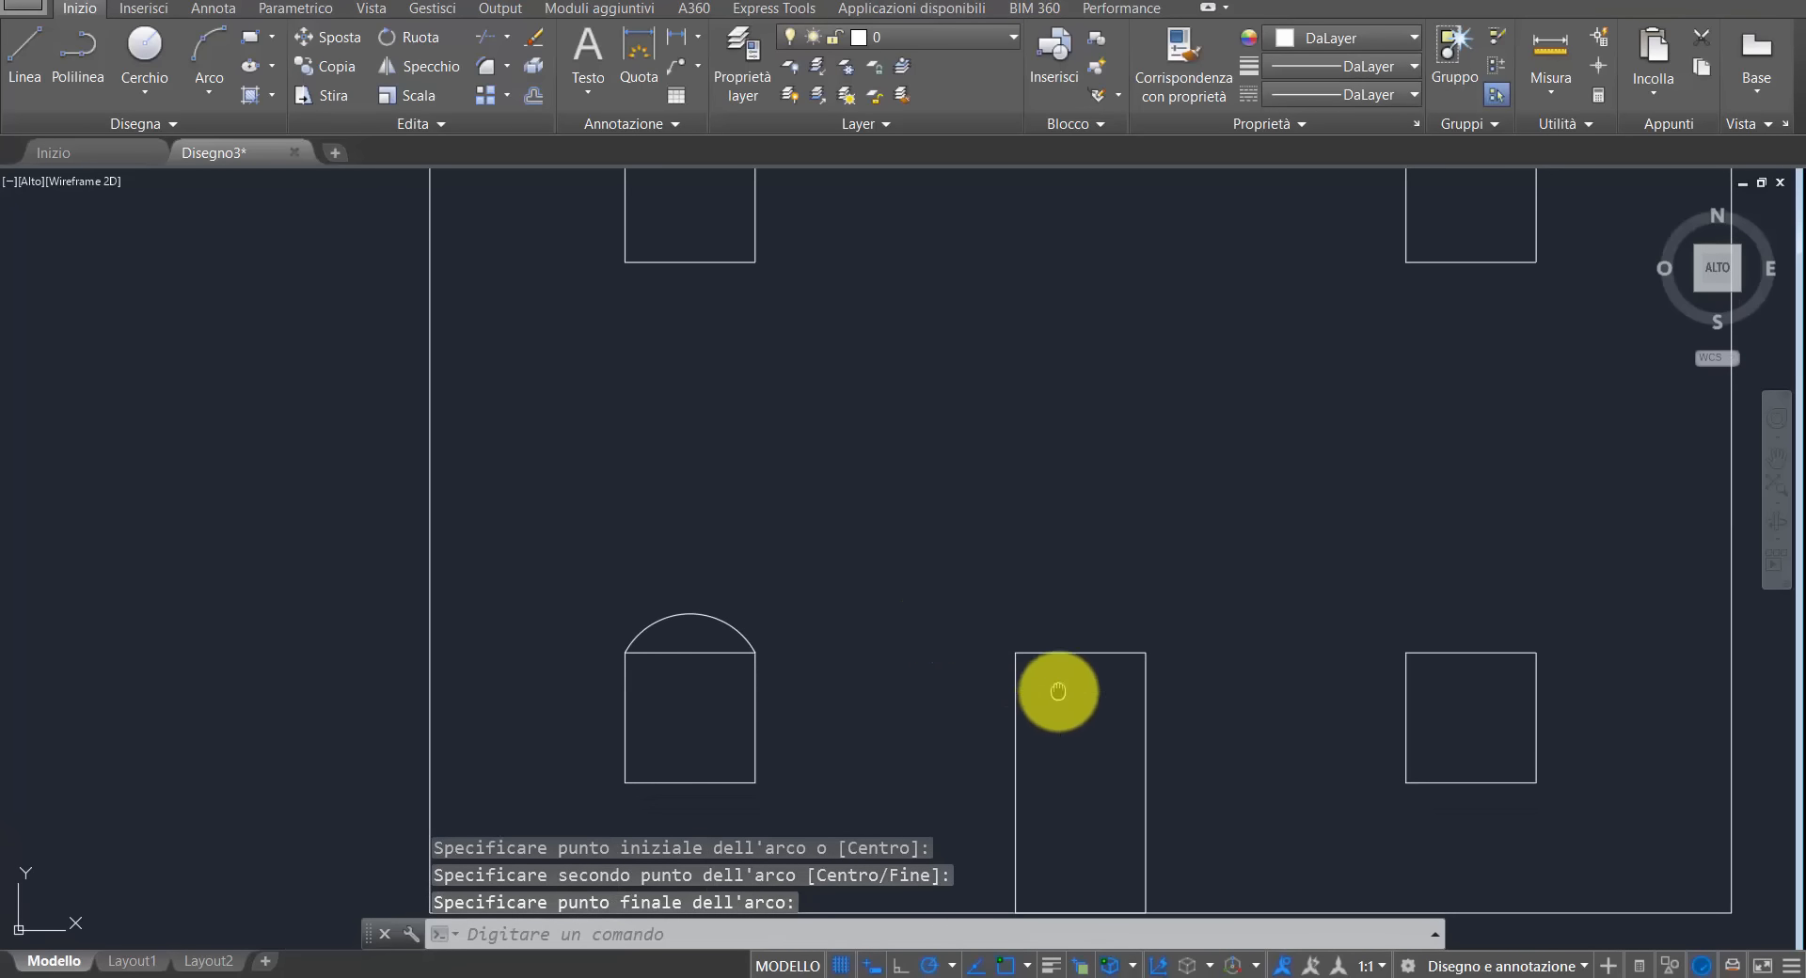
middle_click_drag(1057, 692, 847, 564)
key("Return")
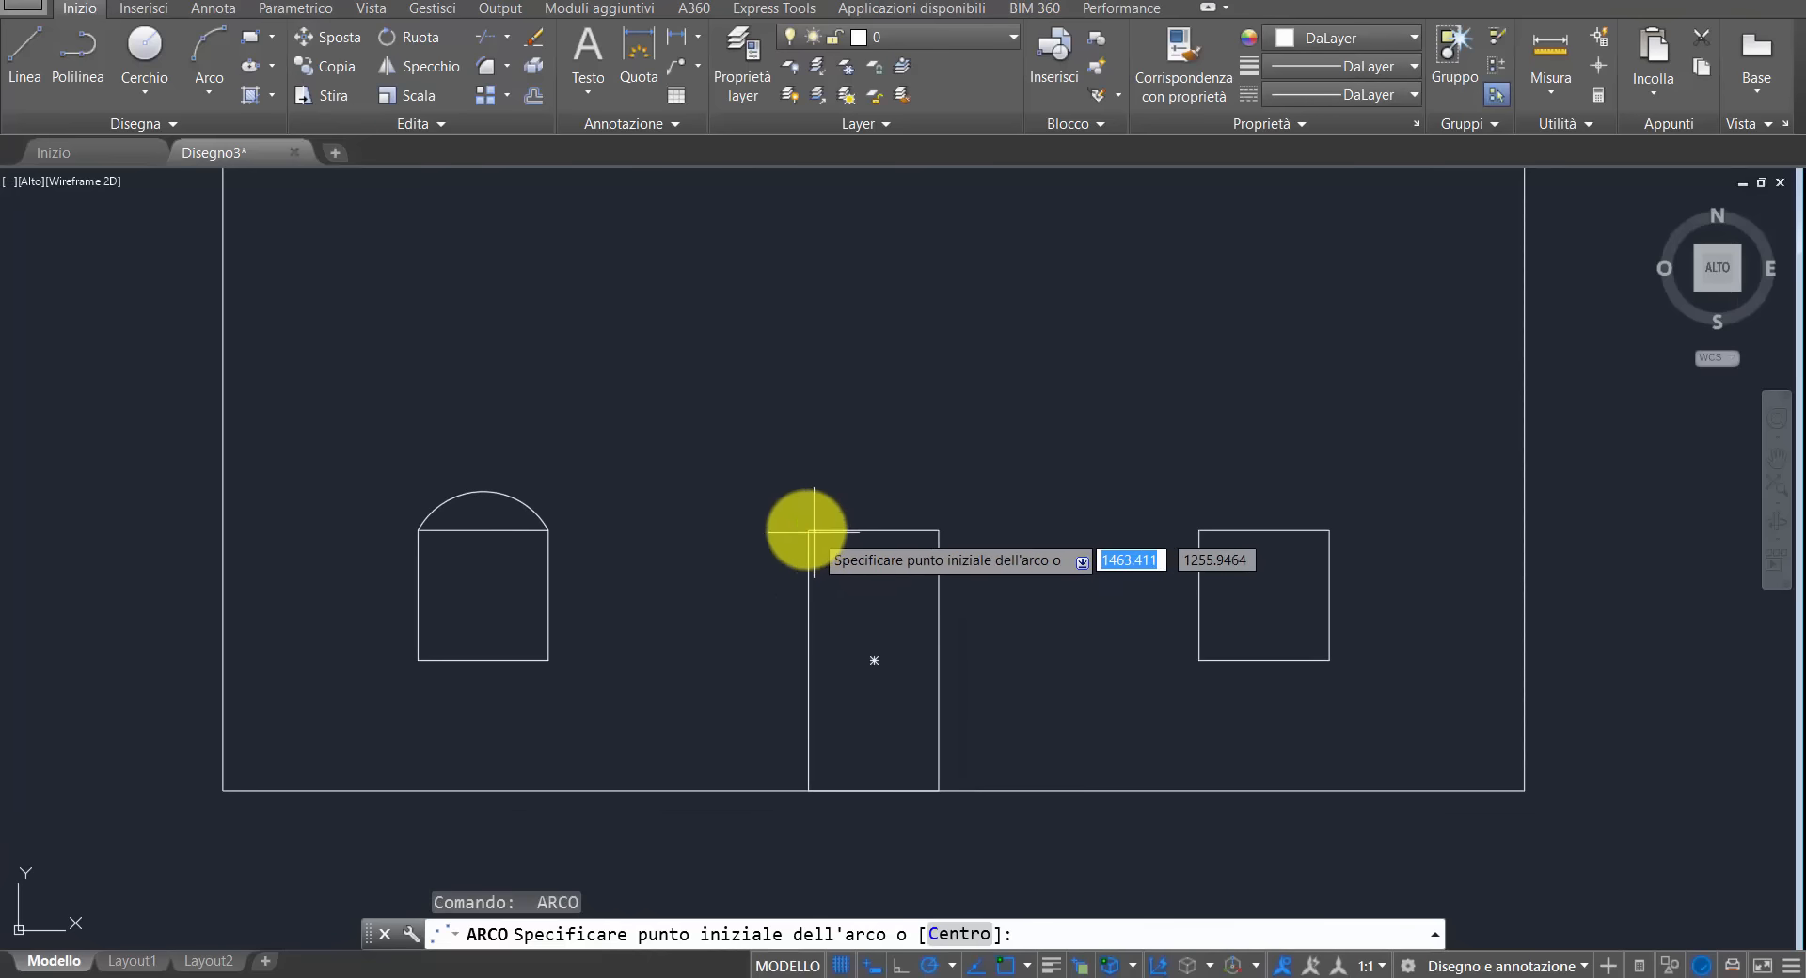
left_click(808, 531)
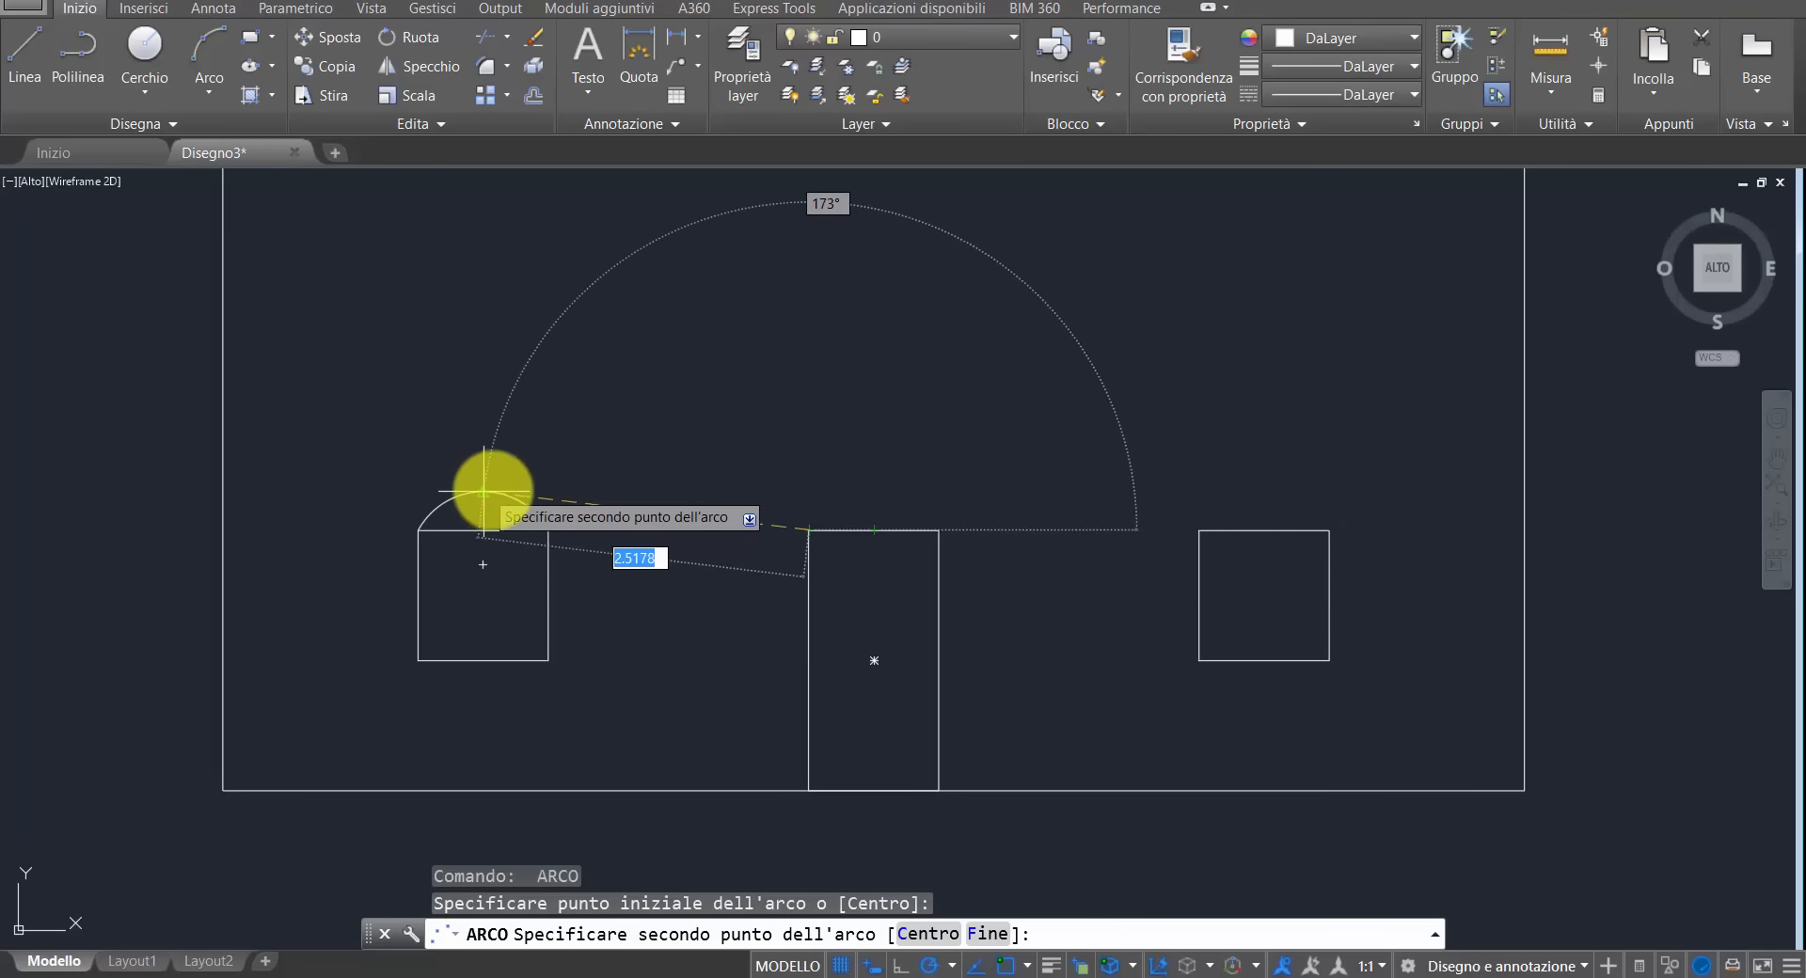
left_click(875, 491)
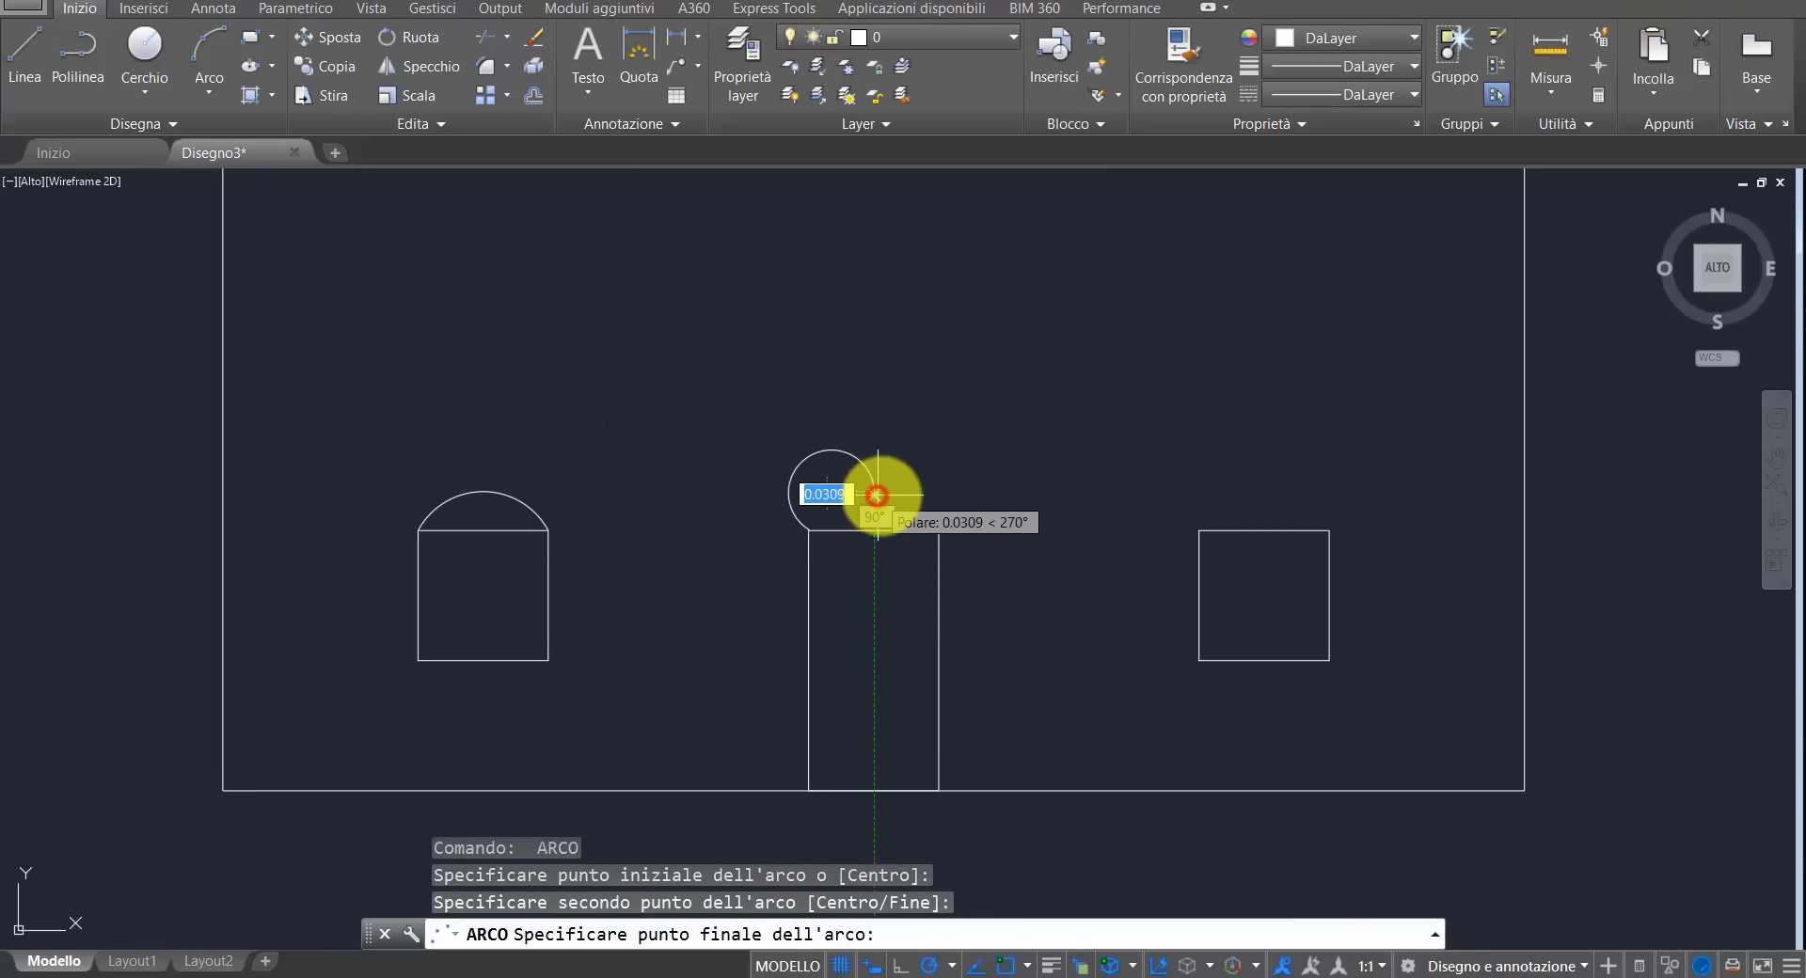
left_click(939, 531)
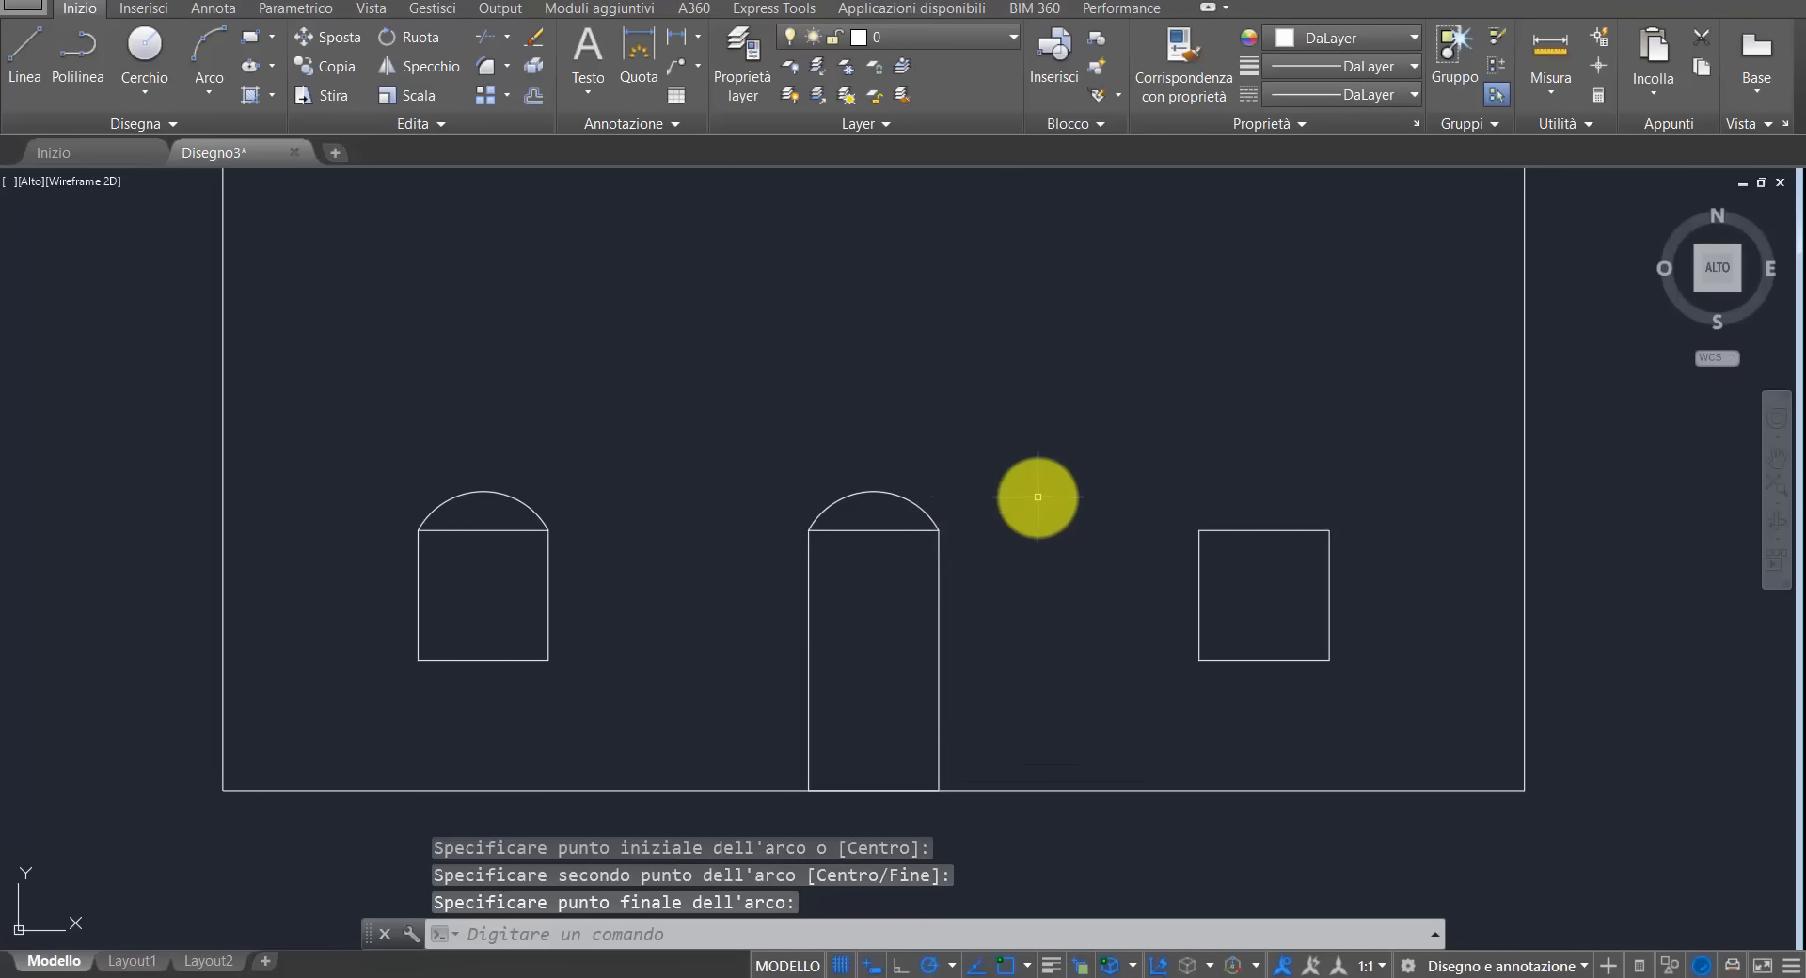
- Draw a three-point arc between the lower-right window's upper corners, with its crown level with the door's arc
key("Return")
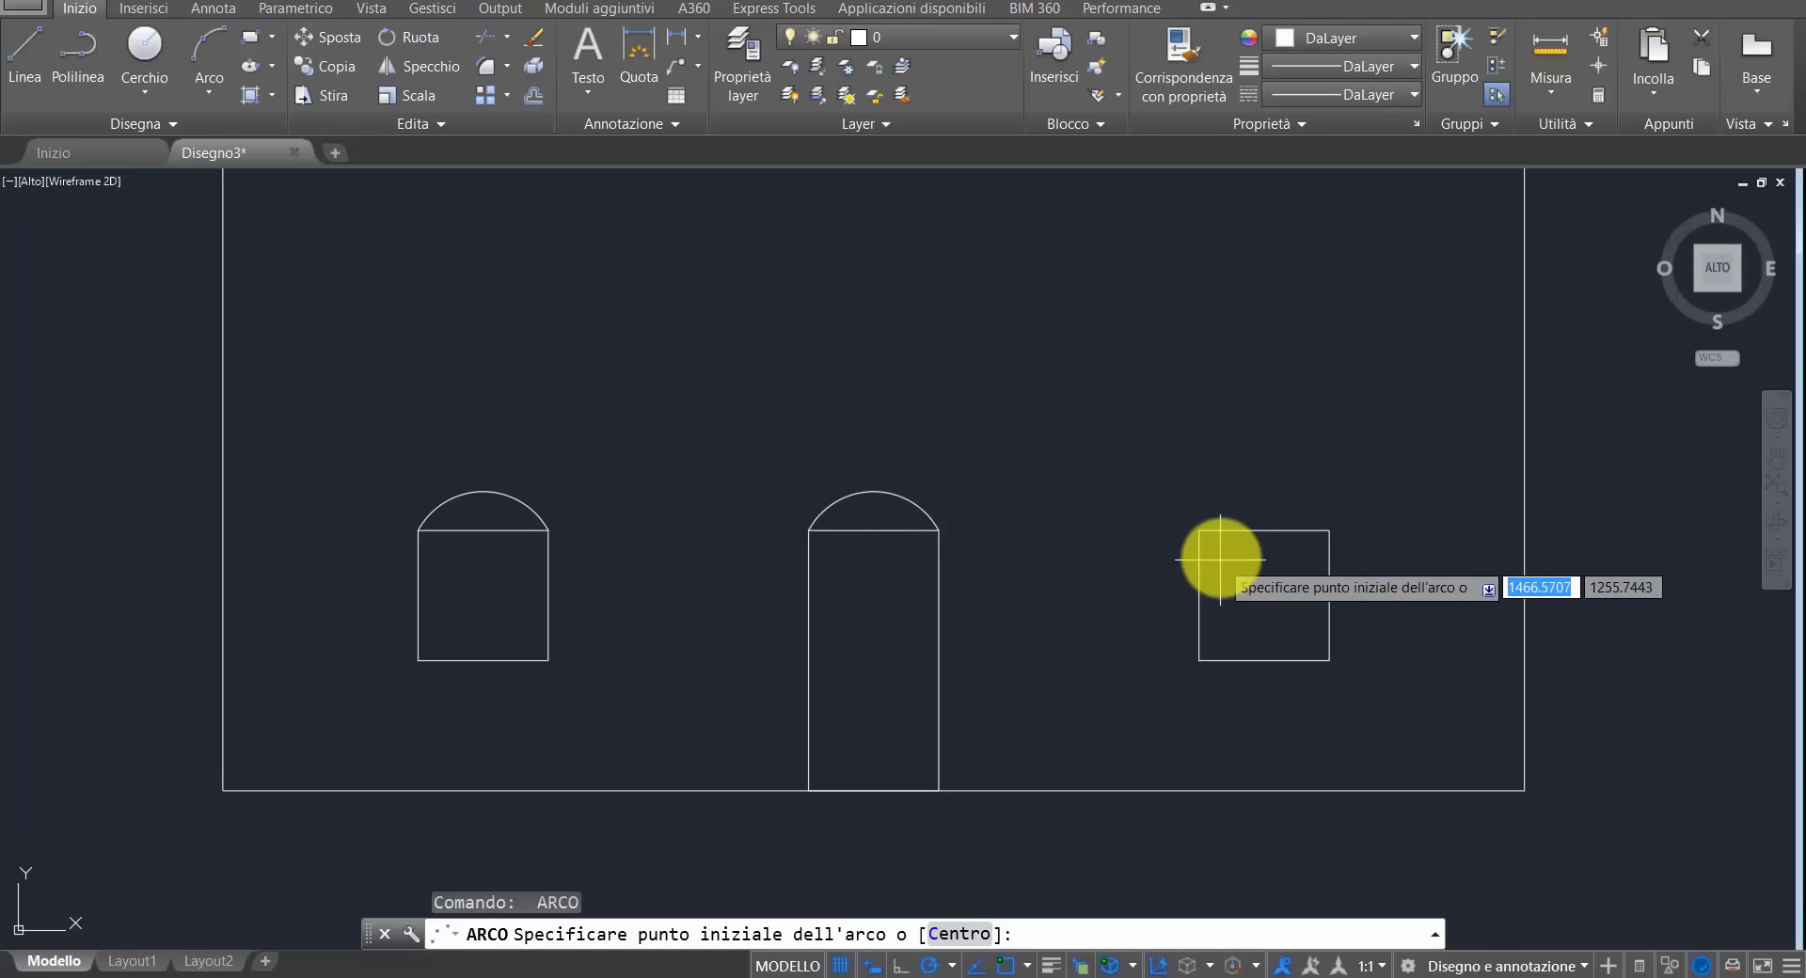
left_click(1199, 530)
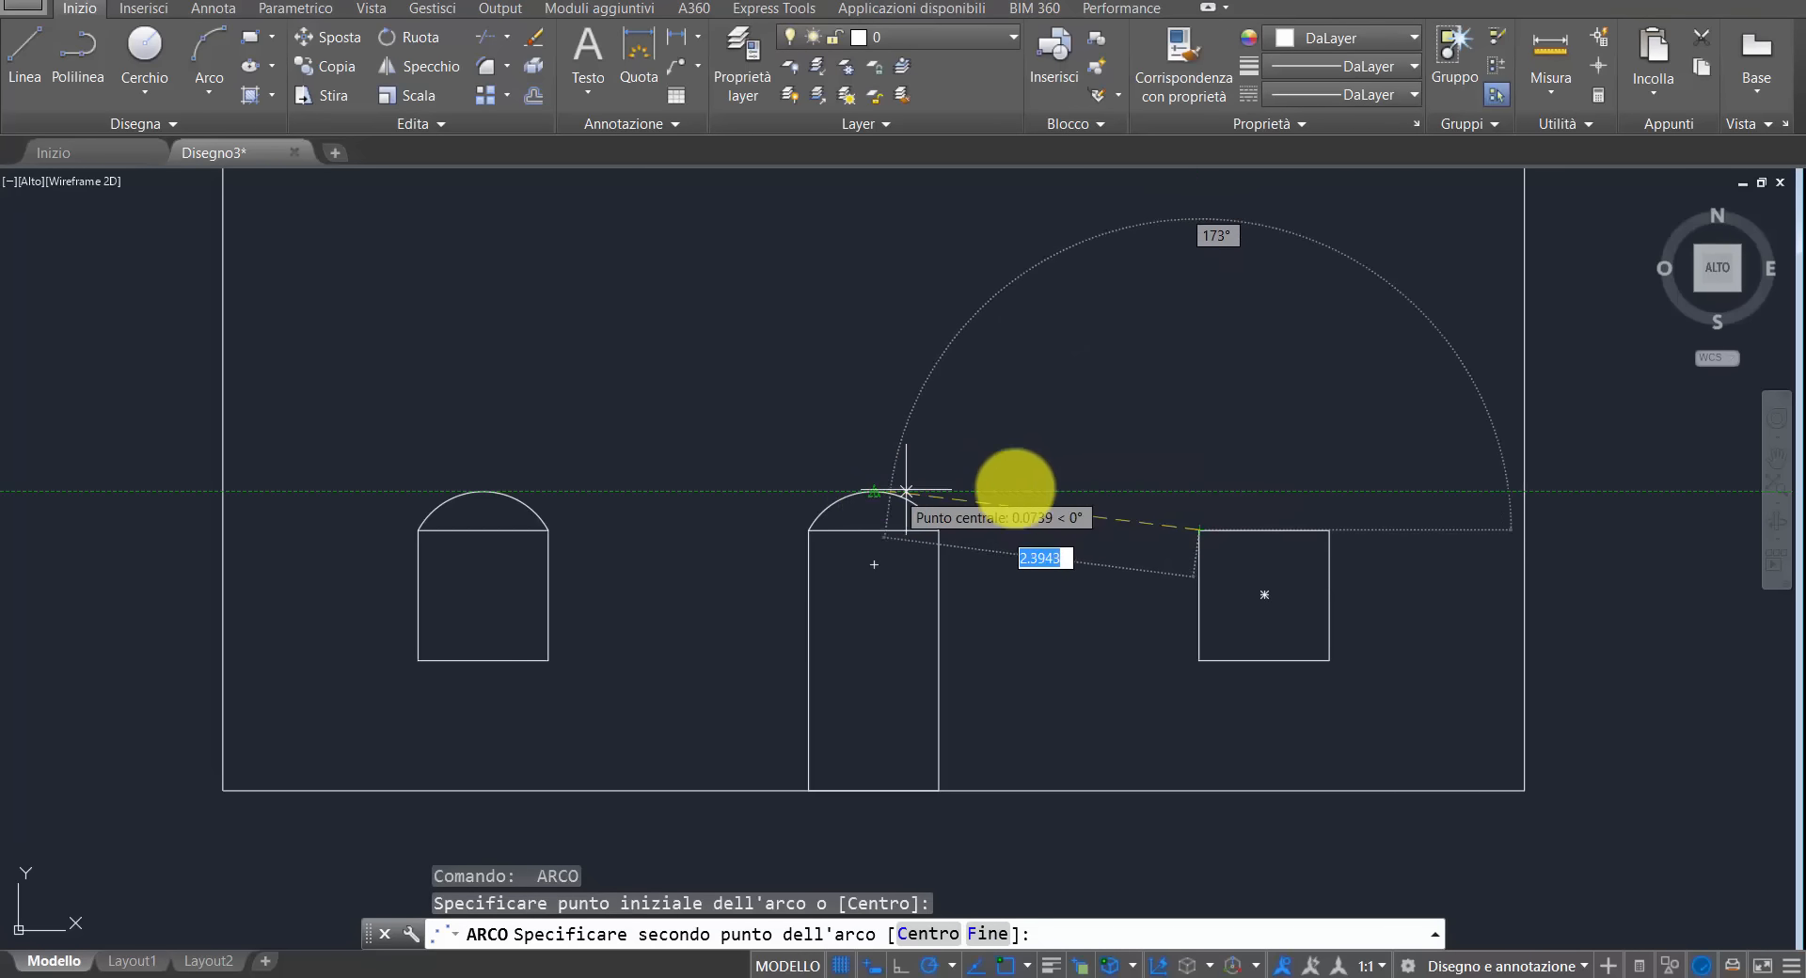
left_click(1277, 495)
left_click(1329, 531)
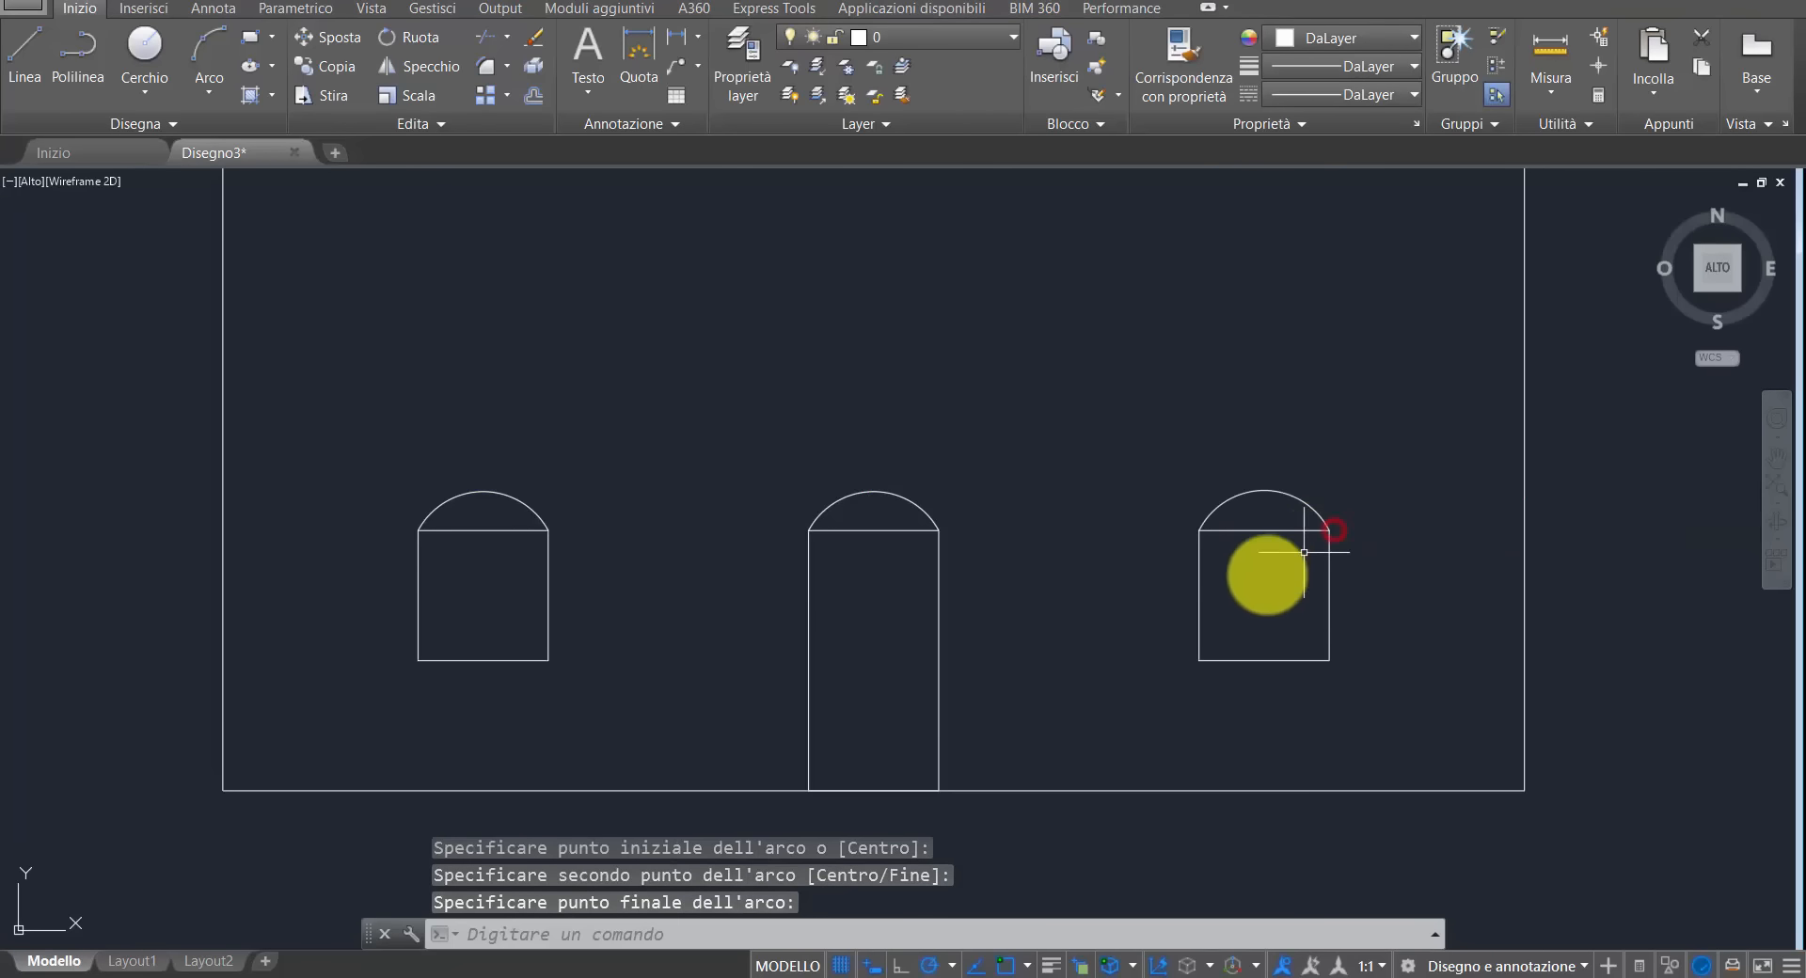
- Trim the straight top edges under the arcs of both lower windows and the door, using the whole house as cutting edges
scroll(1088, 540, "down", 4)
middle_click_drag(1088, 540, 858, 623)
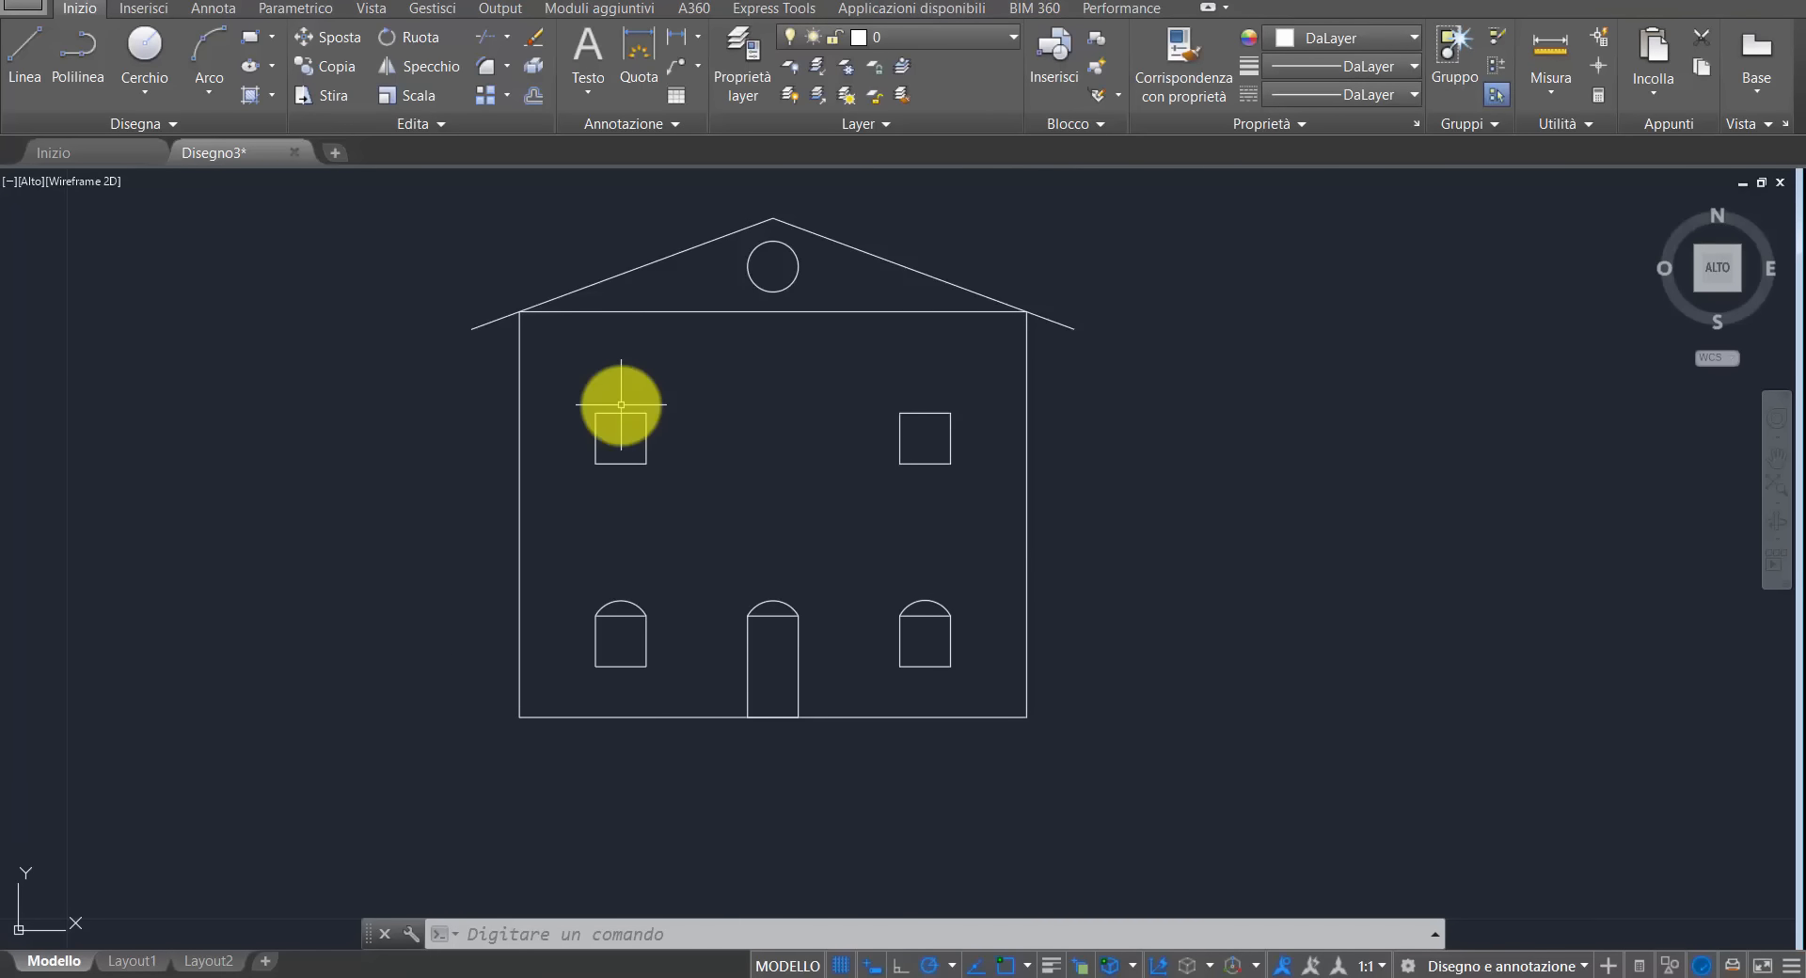
middle_click_drag(620, 405, 581, 431)
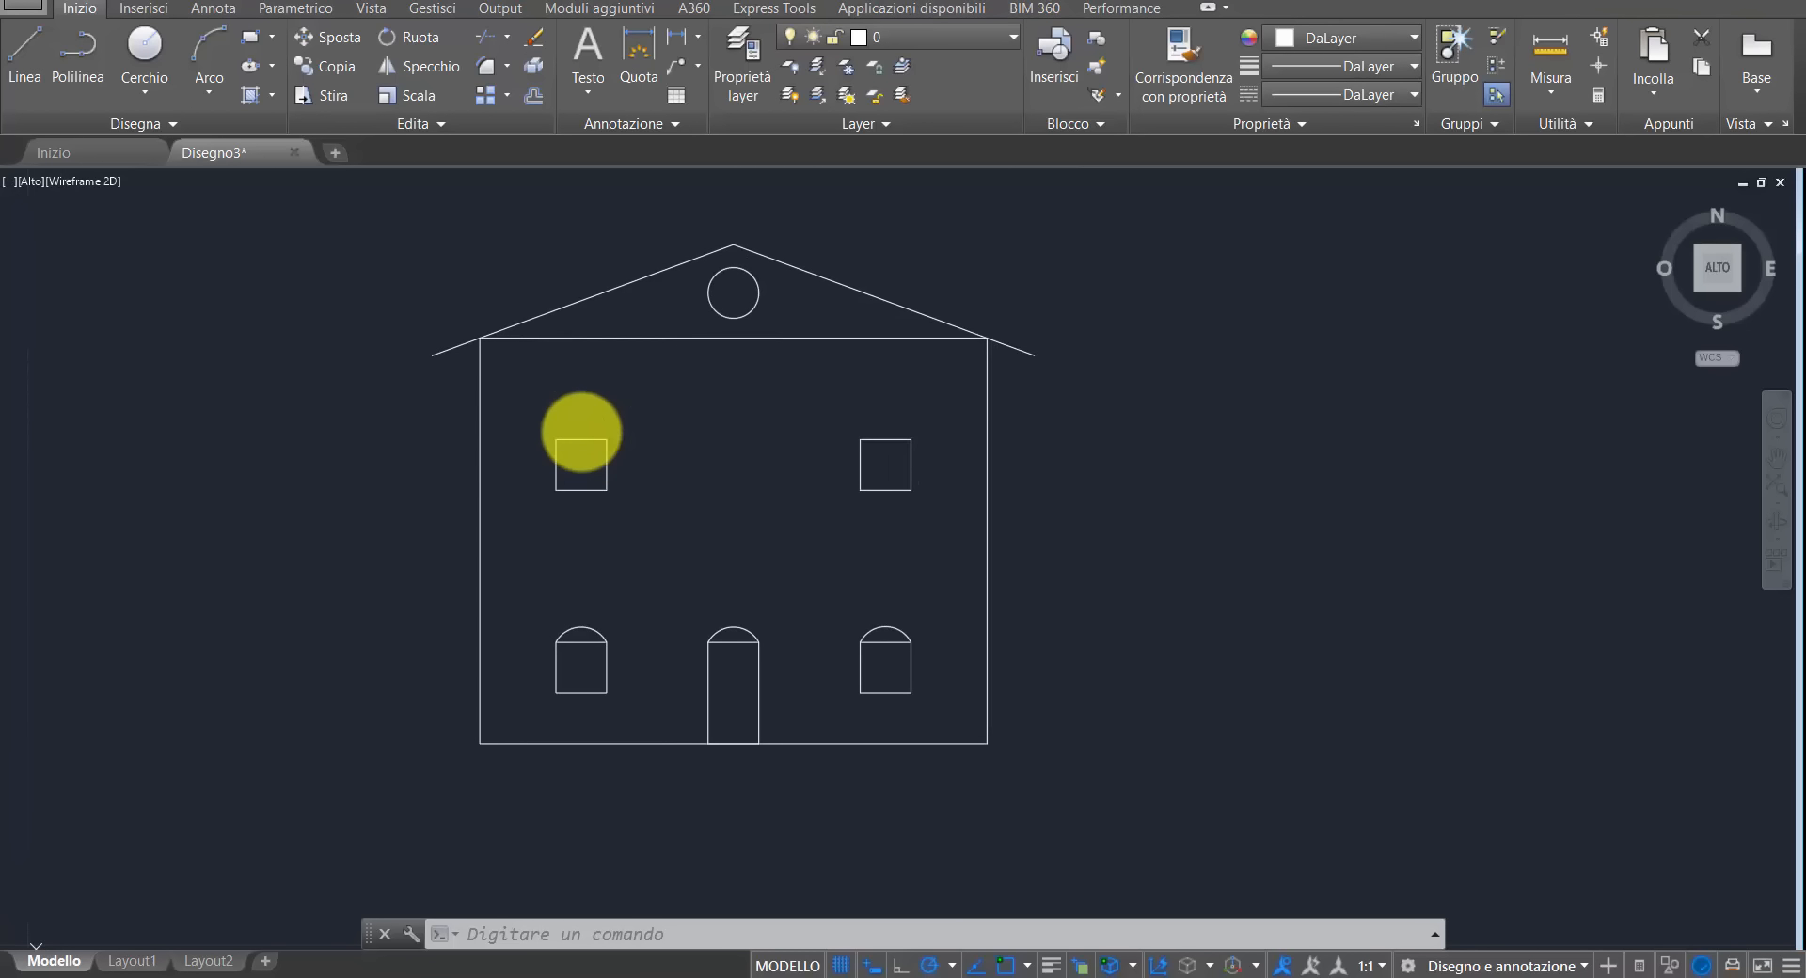
left_click(480, 40)
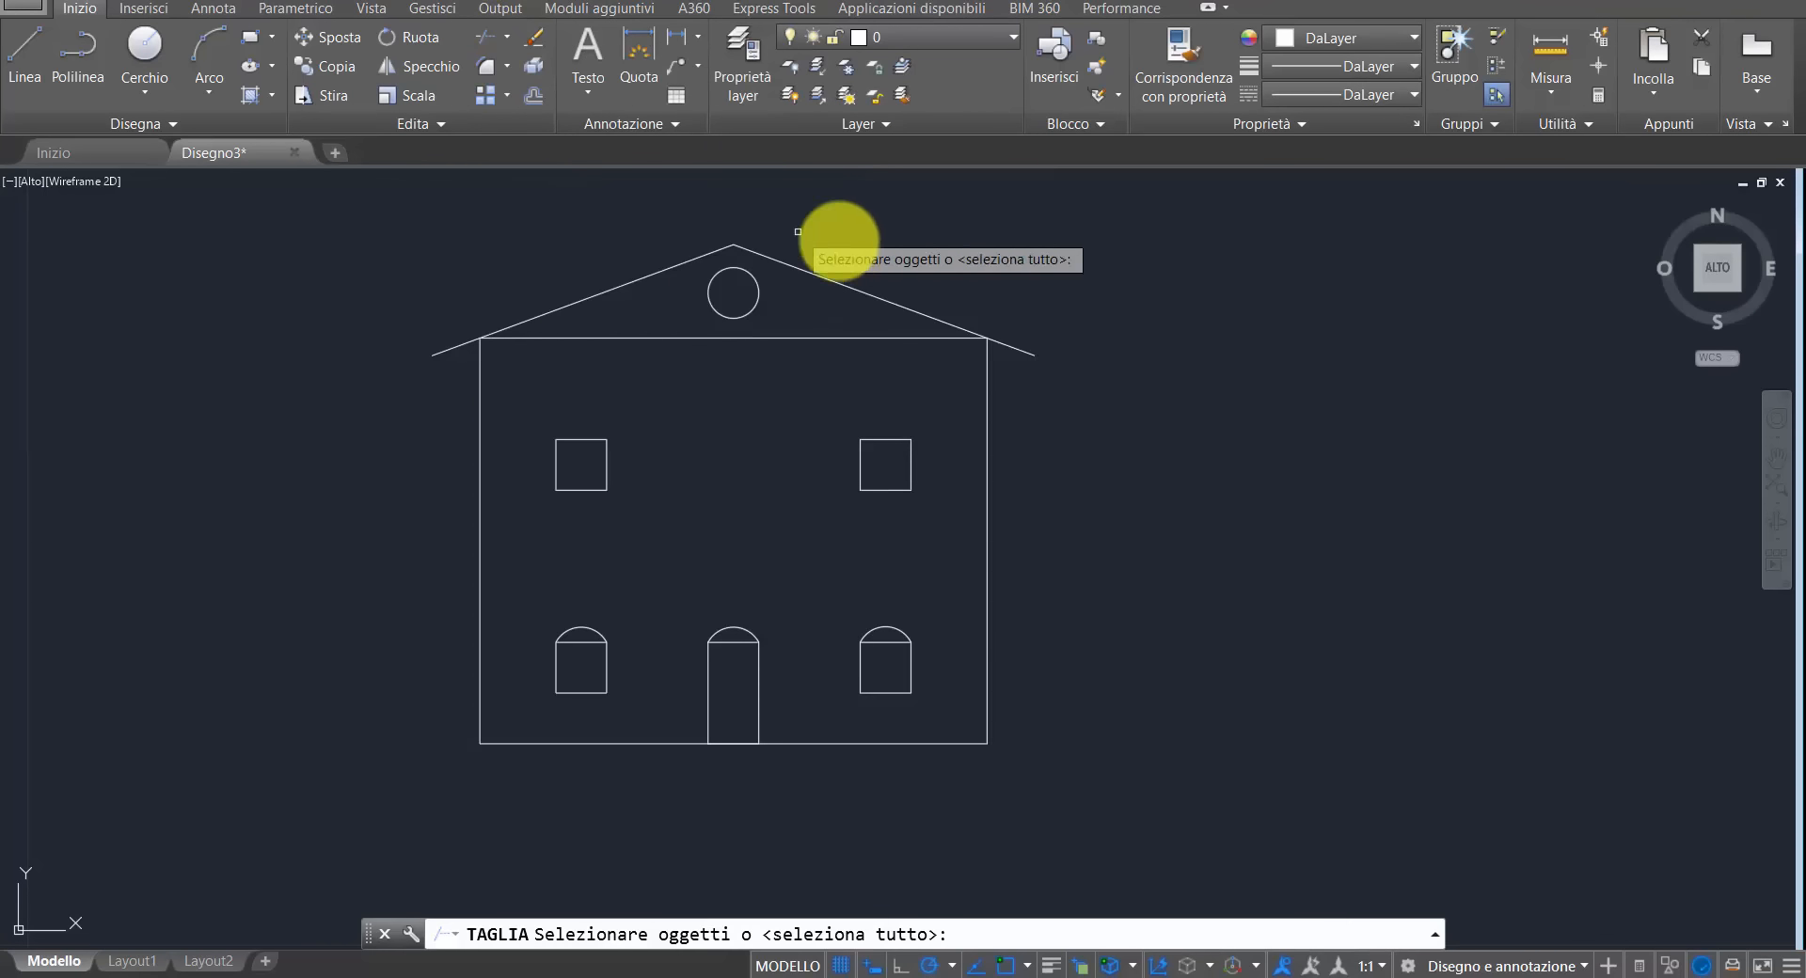
left_click(1056, 238)
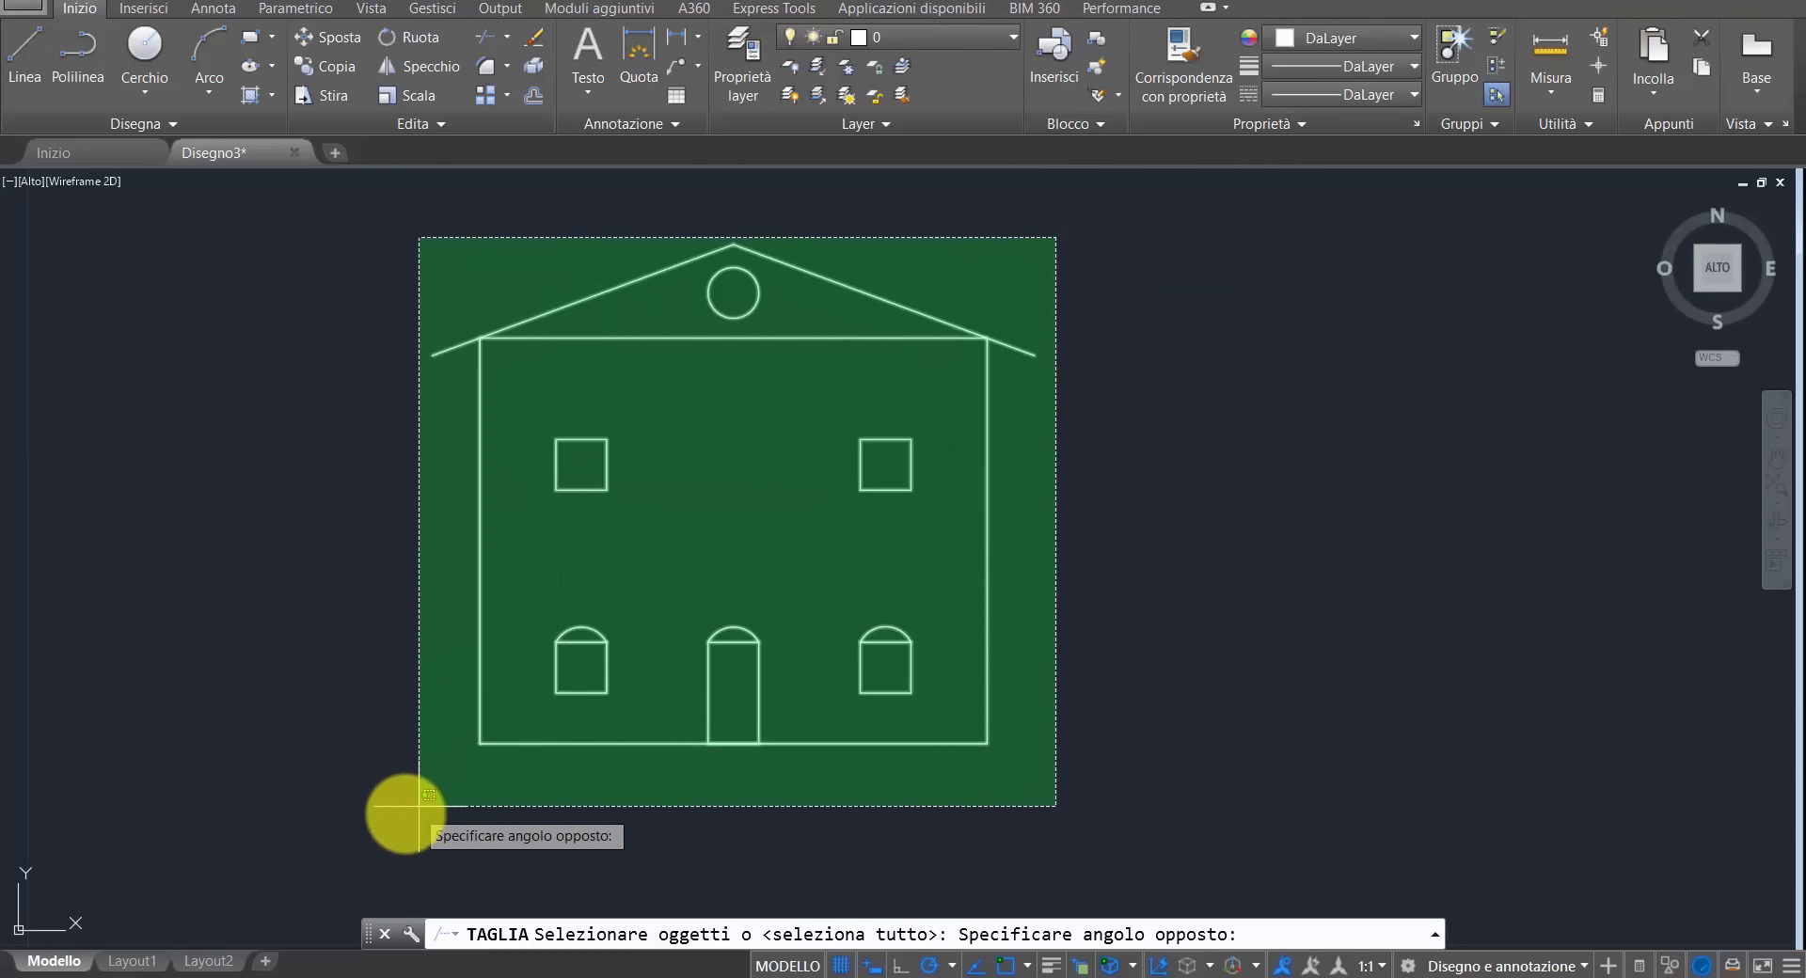
left_click(361, 814)
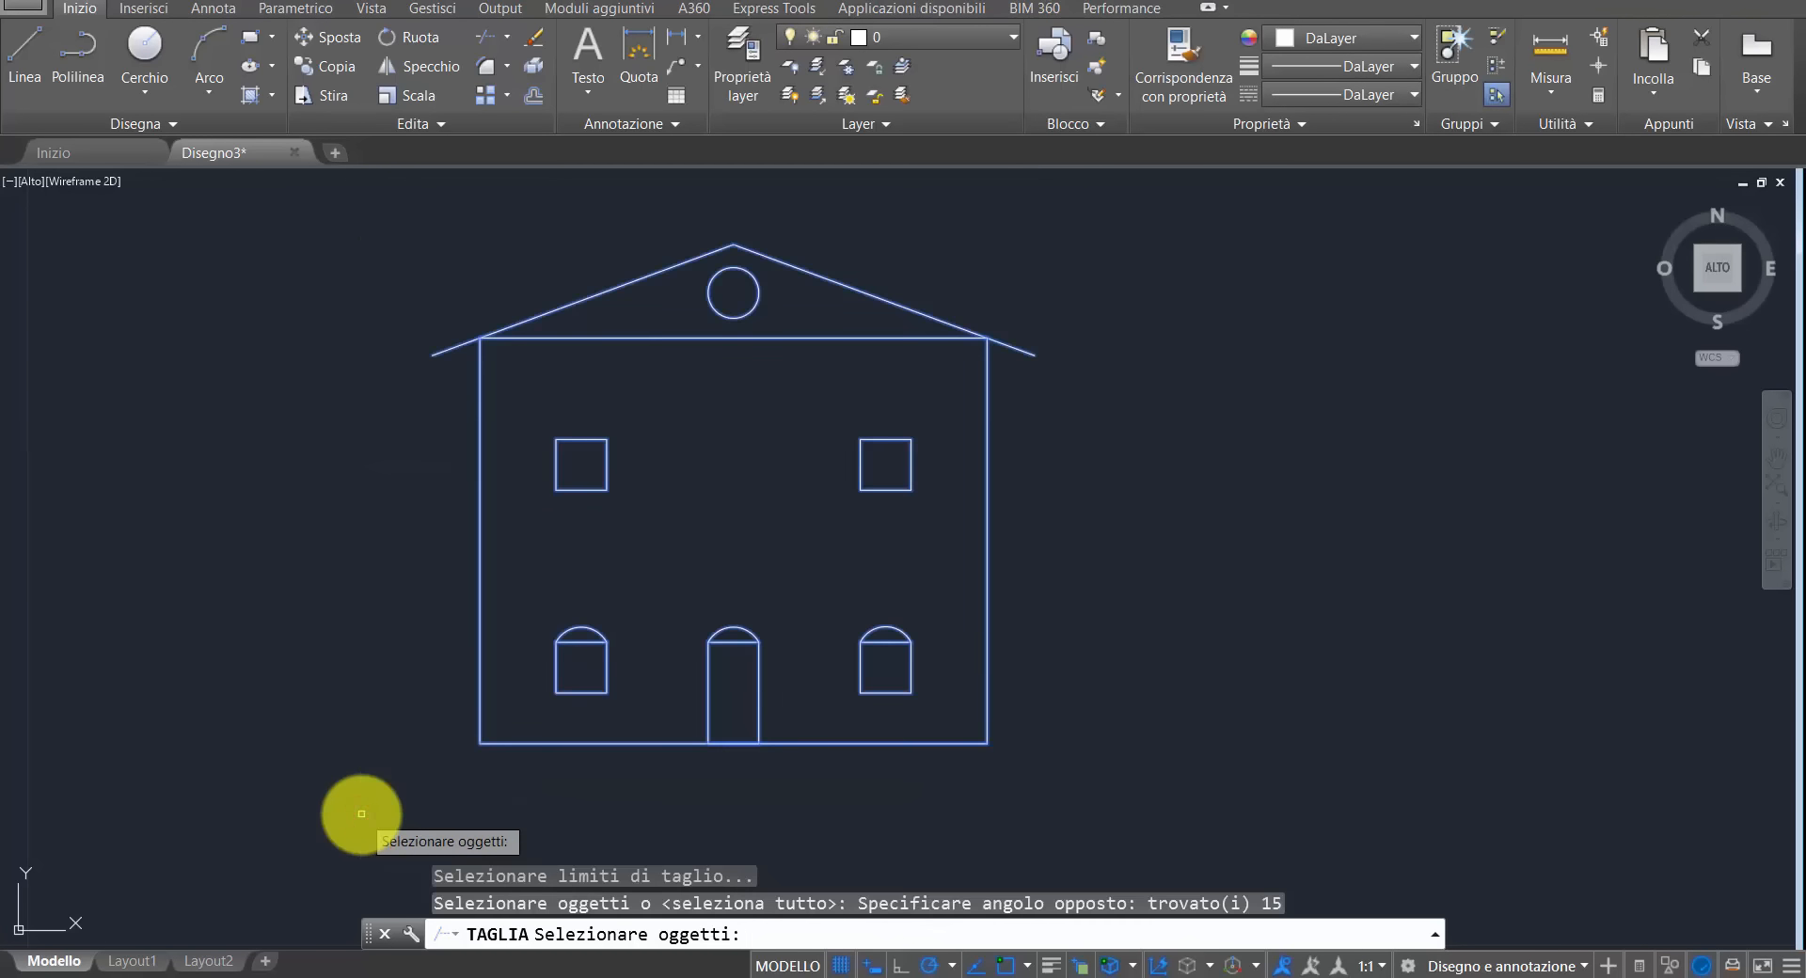
key("Return")
scroll(562, 721, "up", 2)
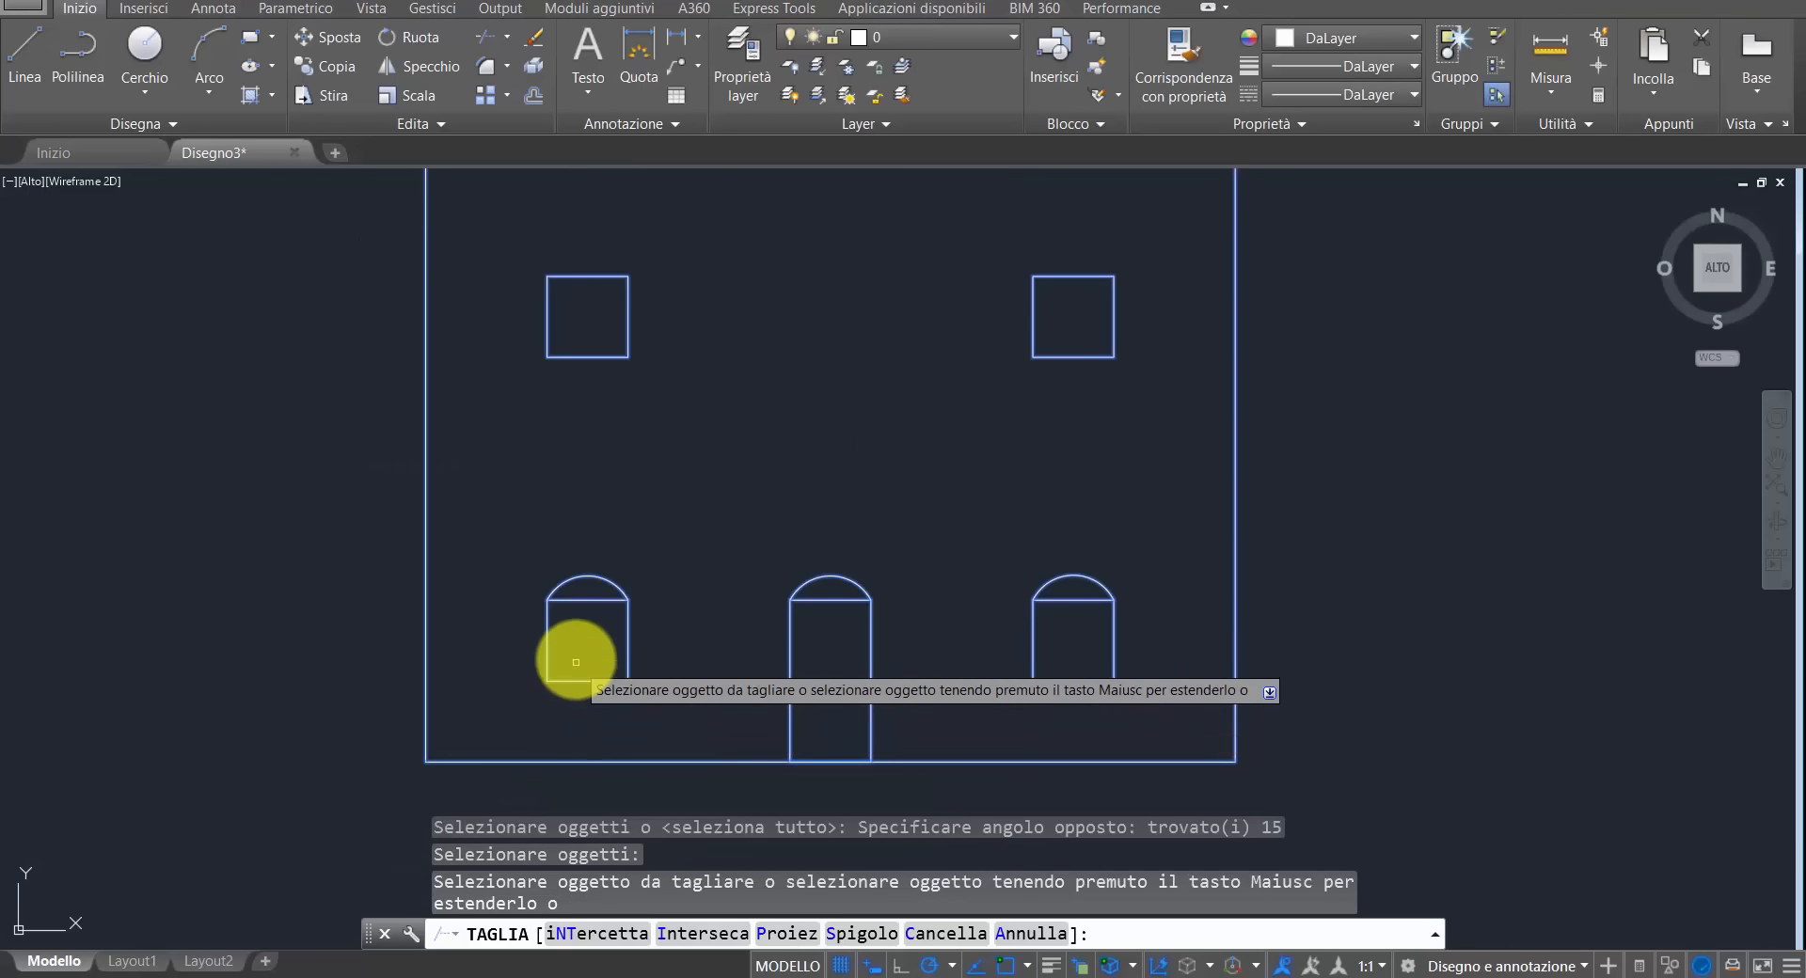
left_click(590, 601)
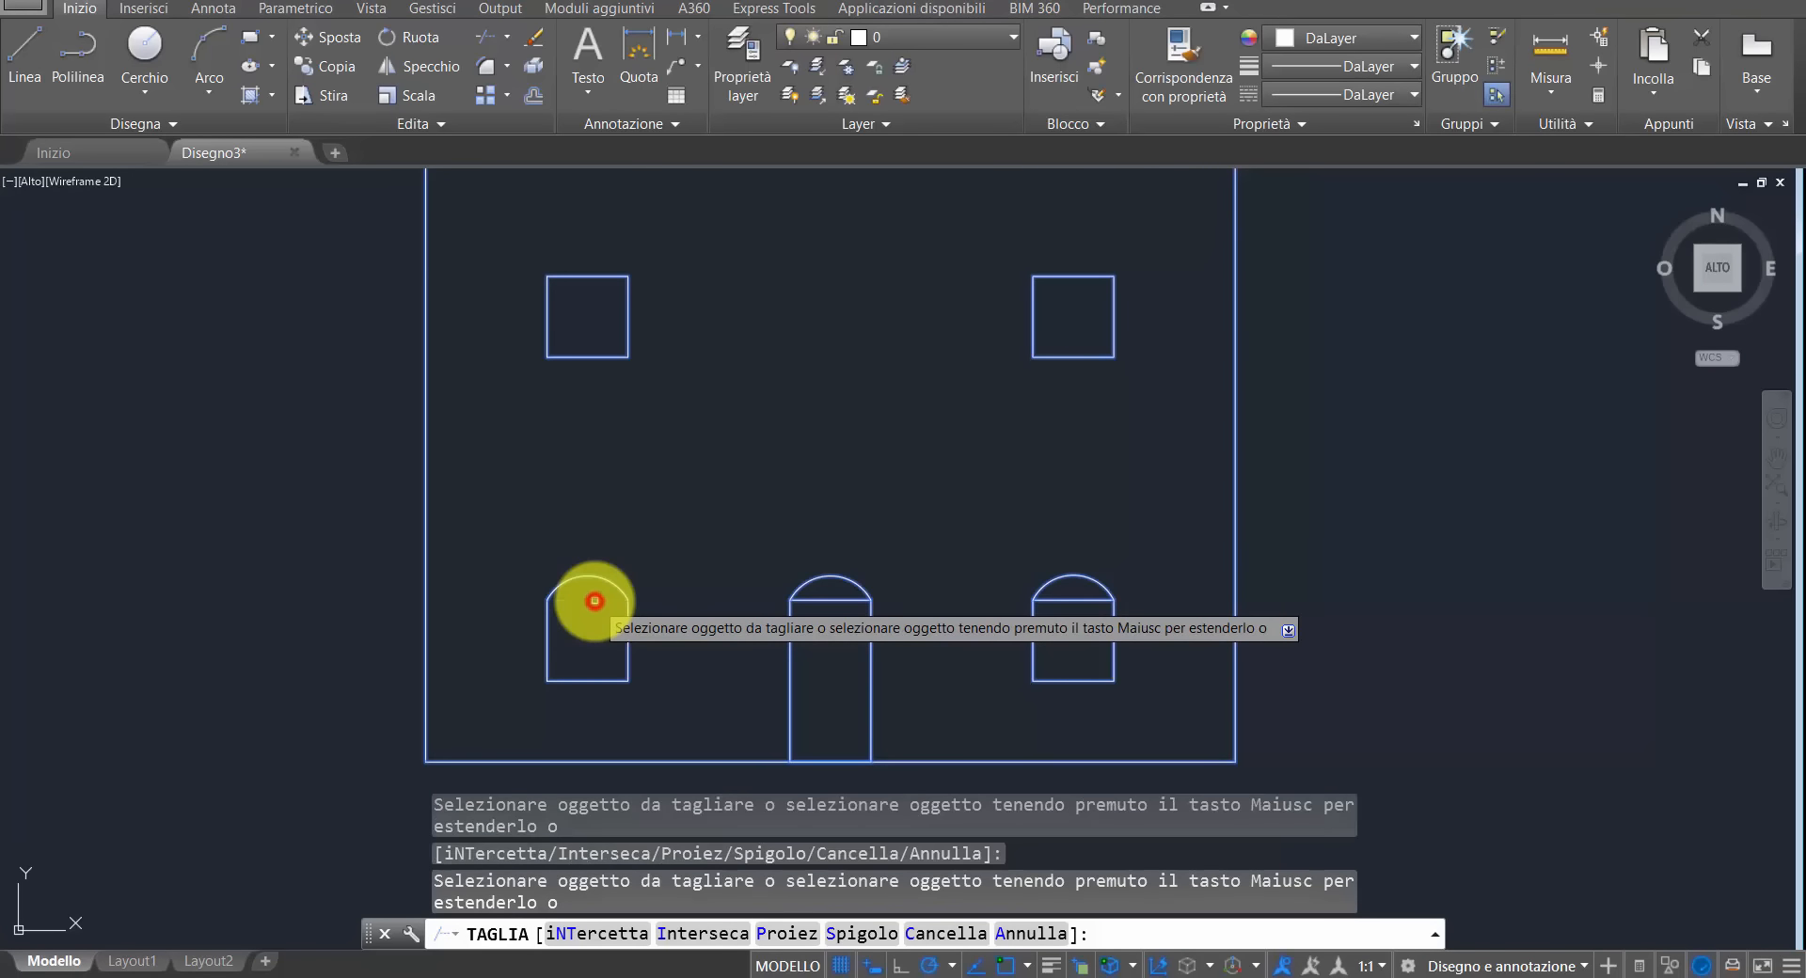
left_click(836, 604)
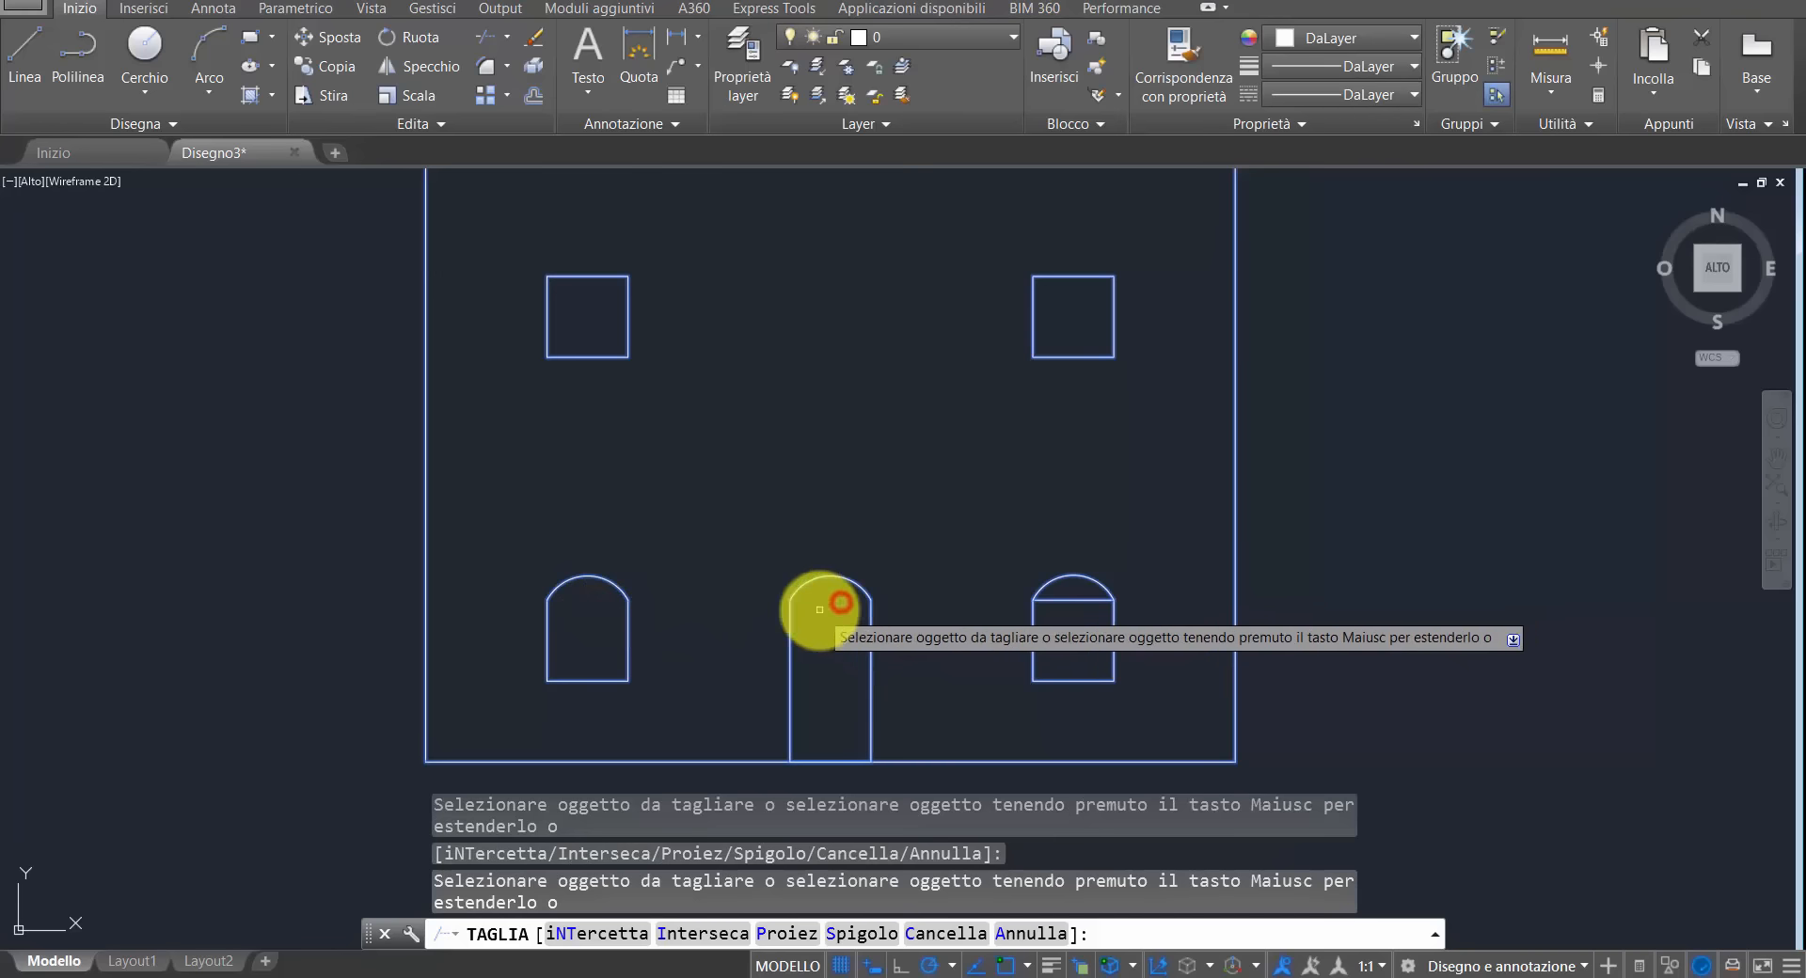
left_click(1073, 602)
middle_click_drag(847, 543, 833, 659)
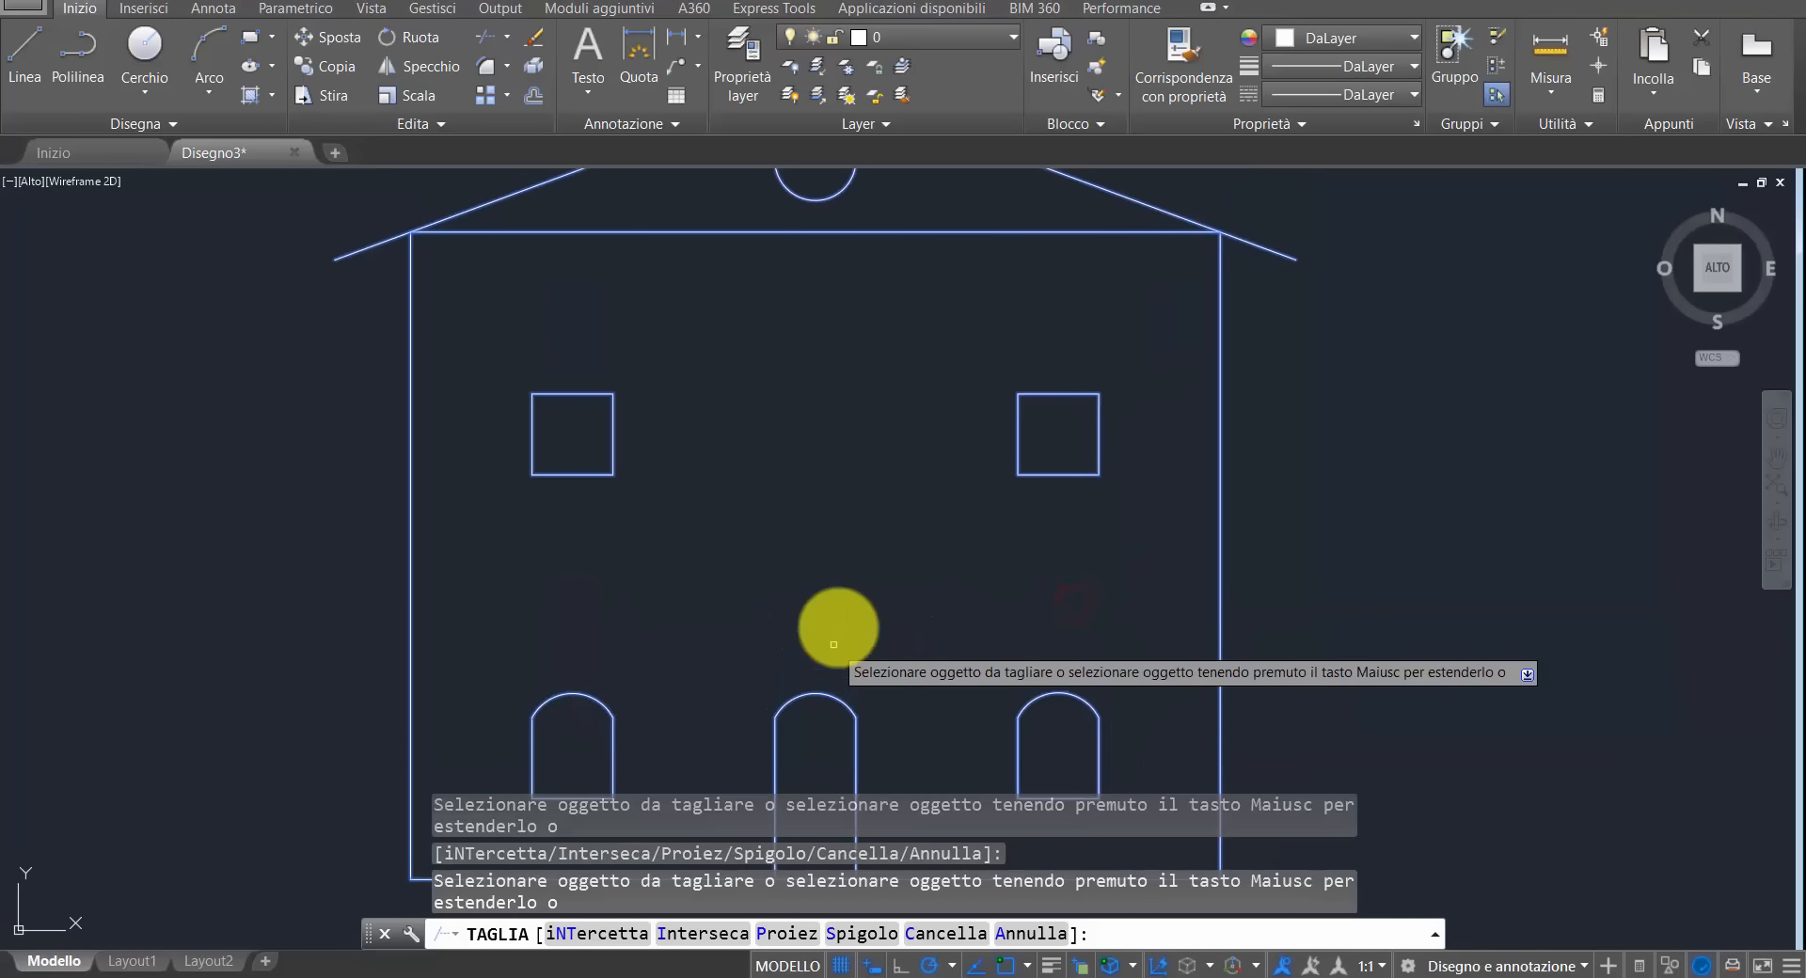
- Try to trim the horizontal line separating the roof gable from the walls
middle_click_drag(827, 495, 786, 665)
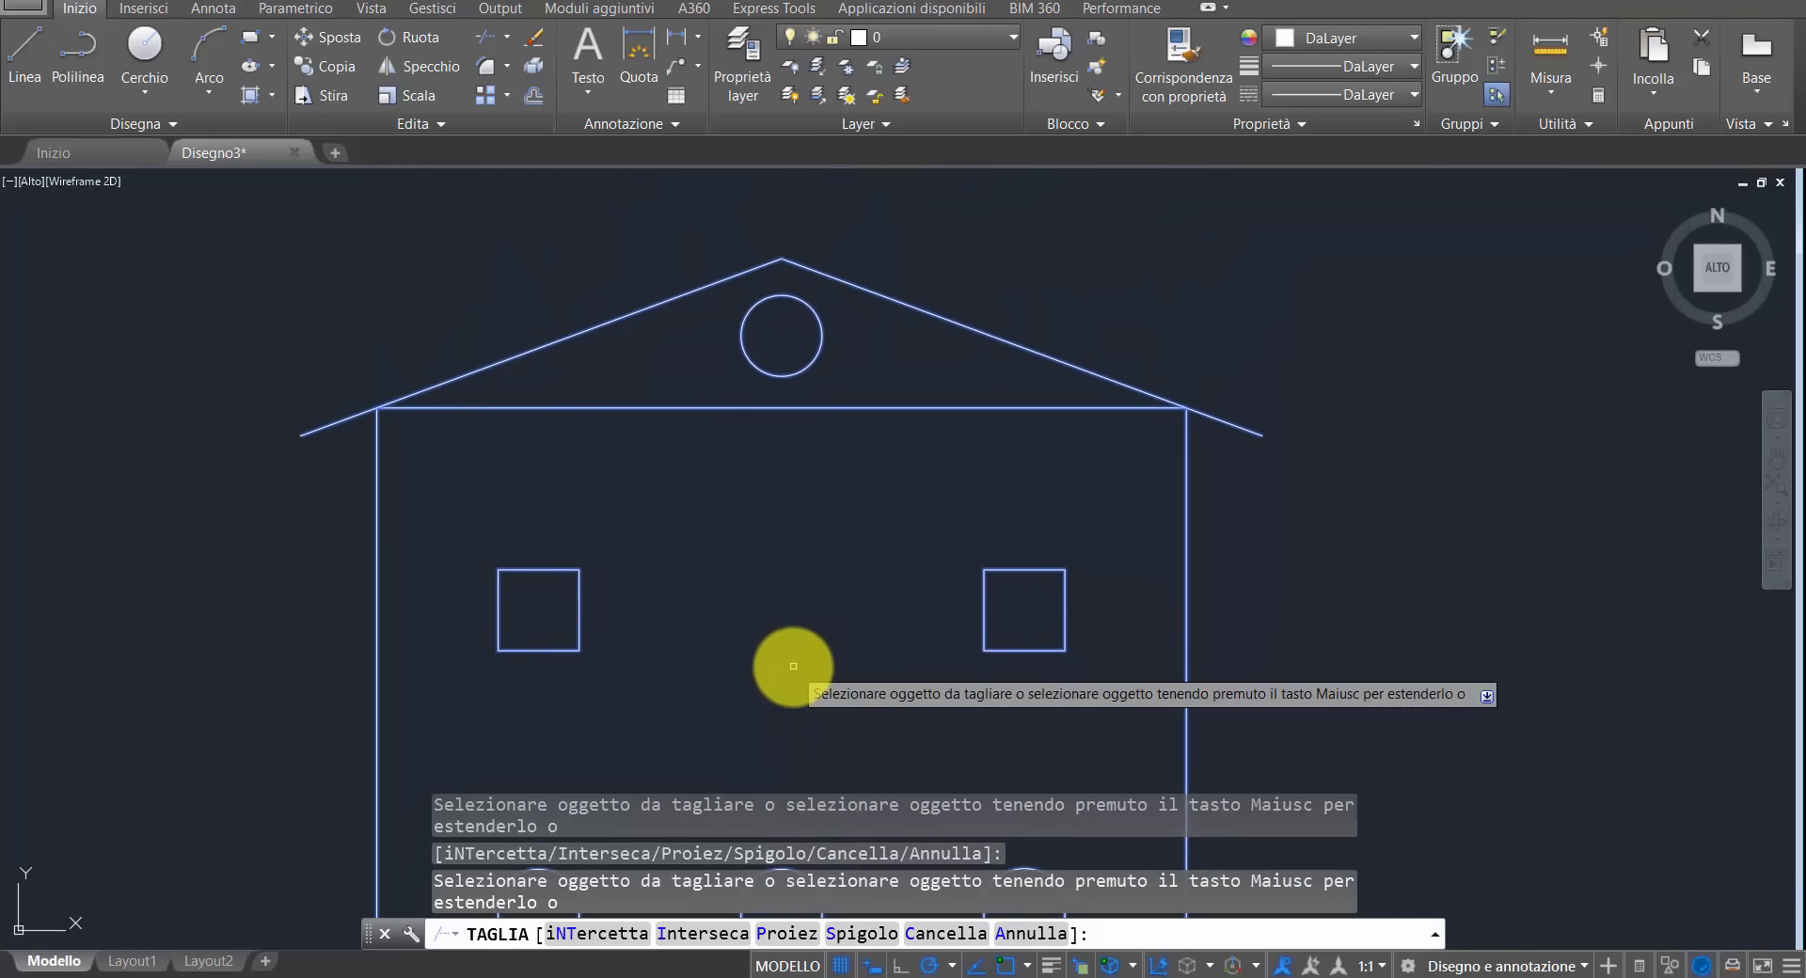
scroll(790, 555, "down", 4)
scroll(793, 534, "up", 6)
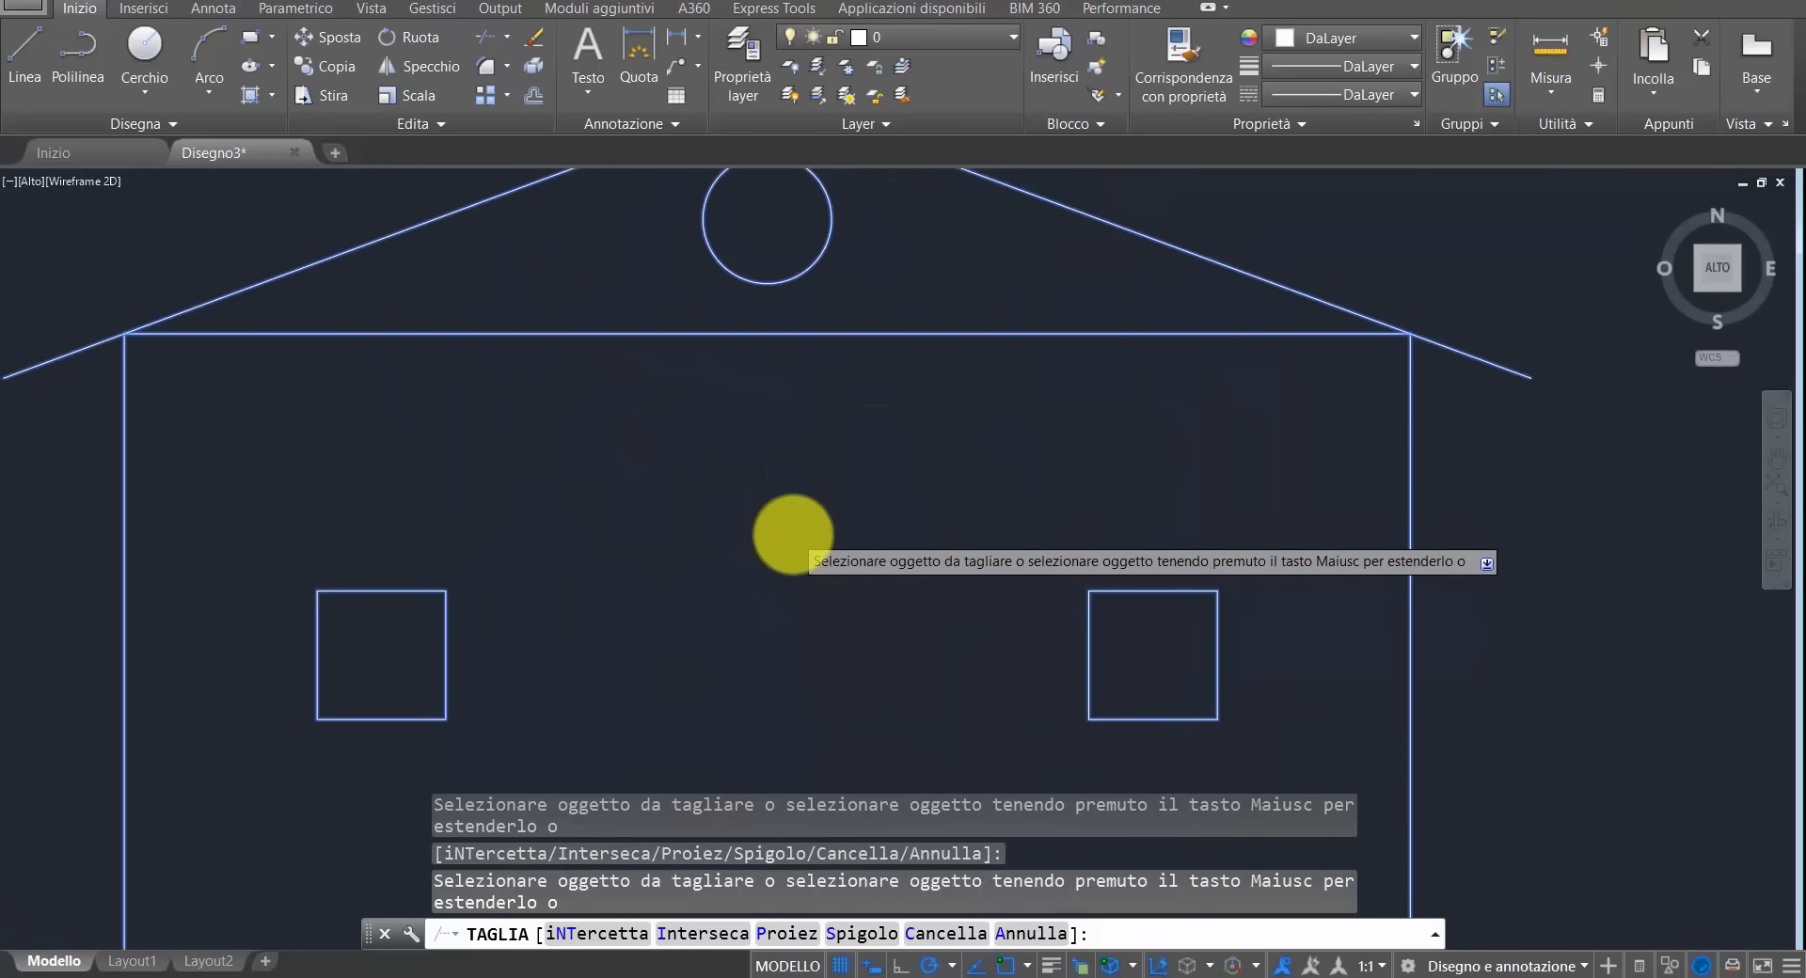
scroll(793, 534, "down", 3)
scroll(793, 534, "up", 4)
scroll(793, 534, "down", 3)
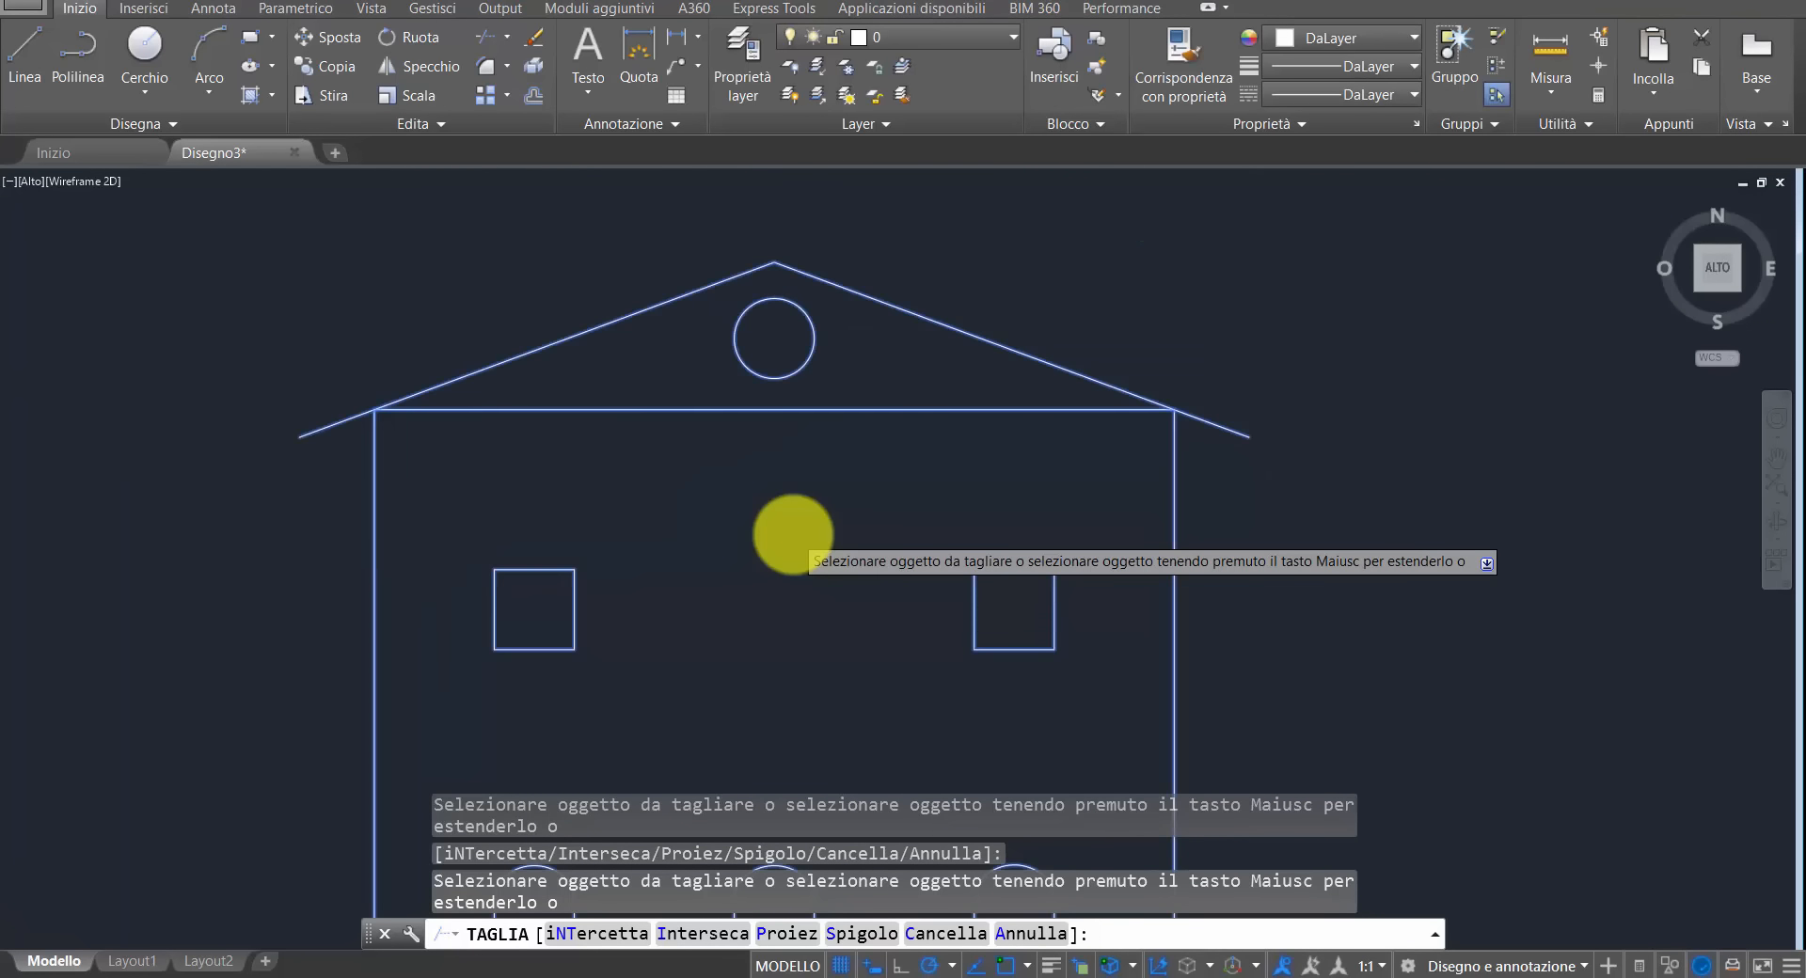
scroll(793, 534, "down", 3)
middle_click_drag(765, 496, 753, 569)
scroll(757, 571, "up", 3)
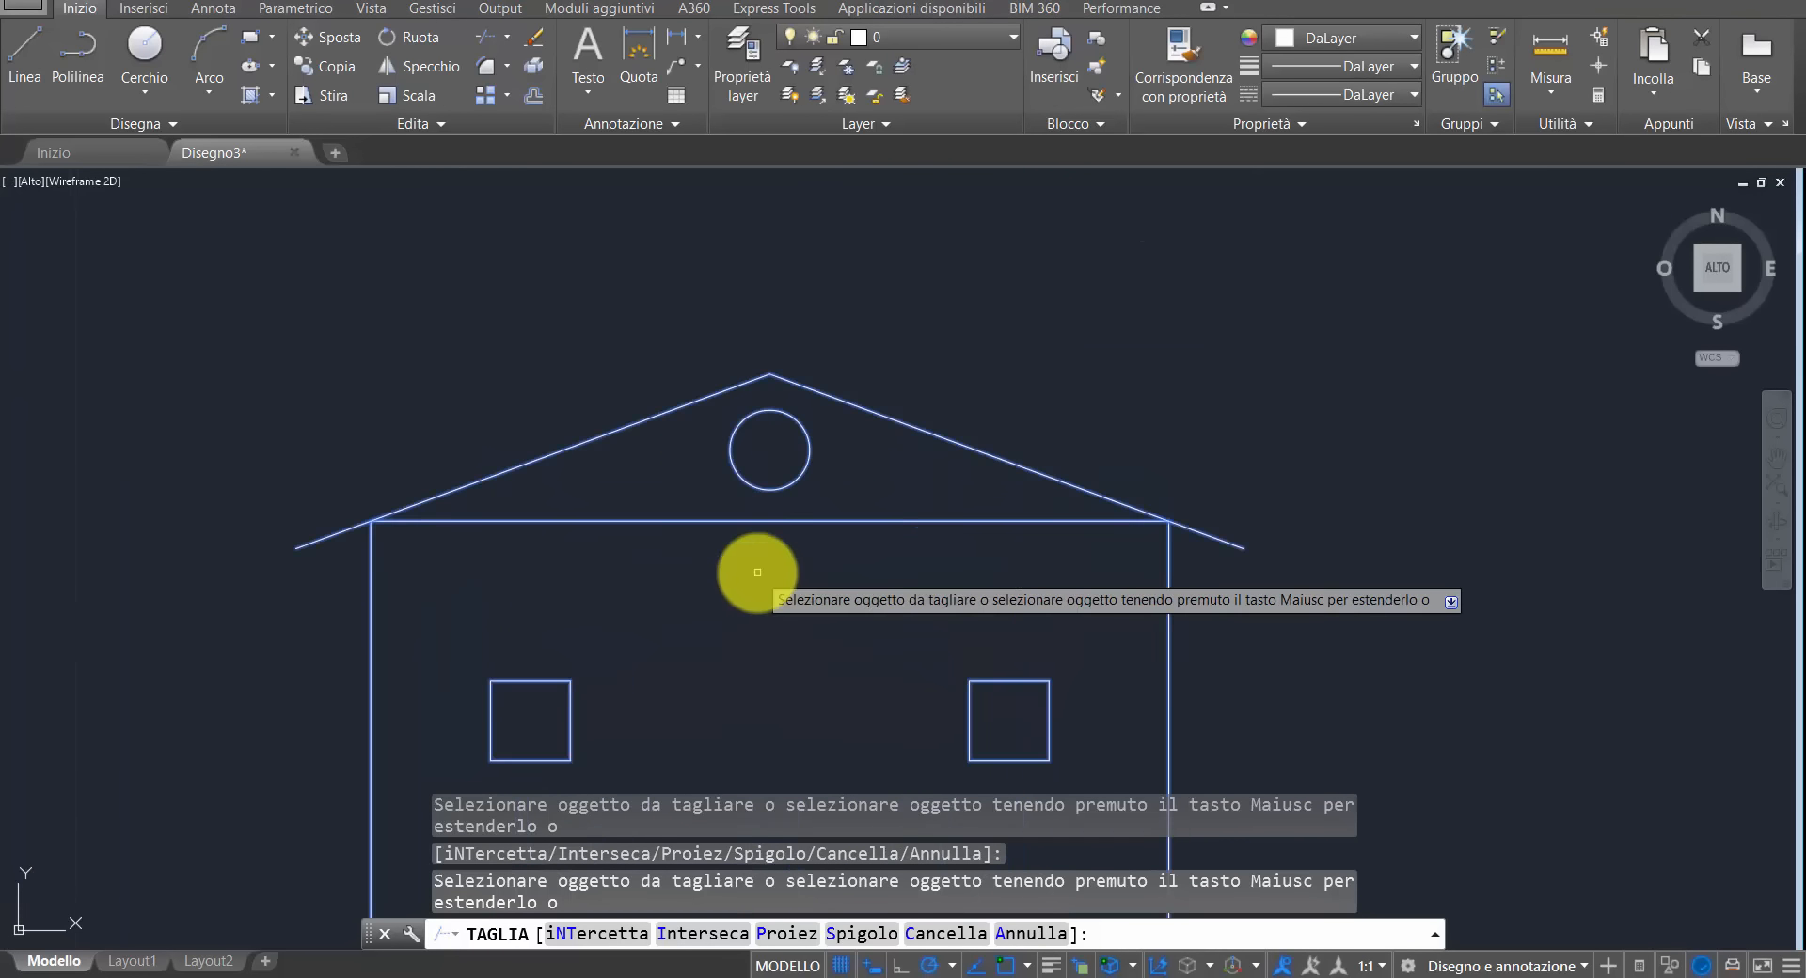
scroll(758, 572, "up", 2)
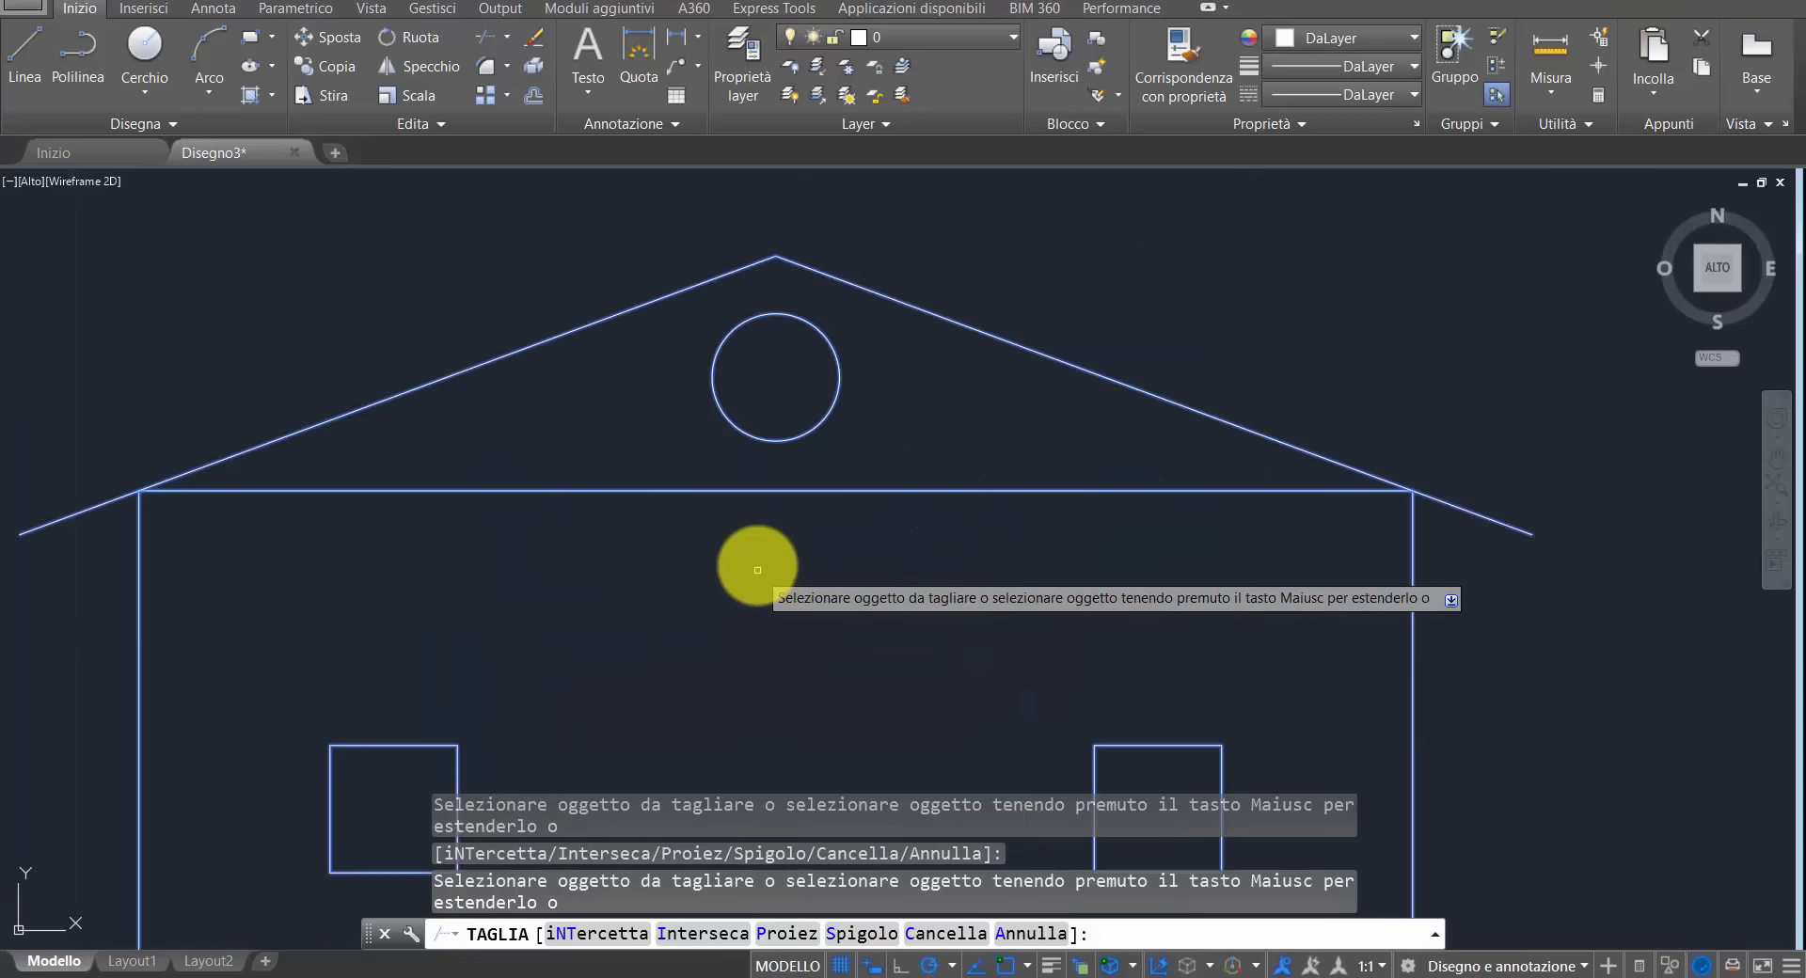
left_click(786, 490)
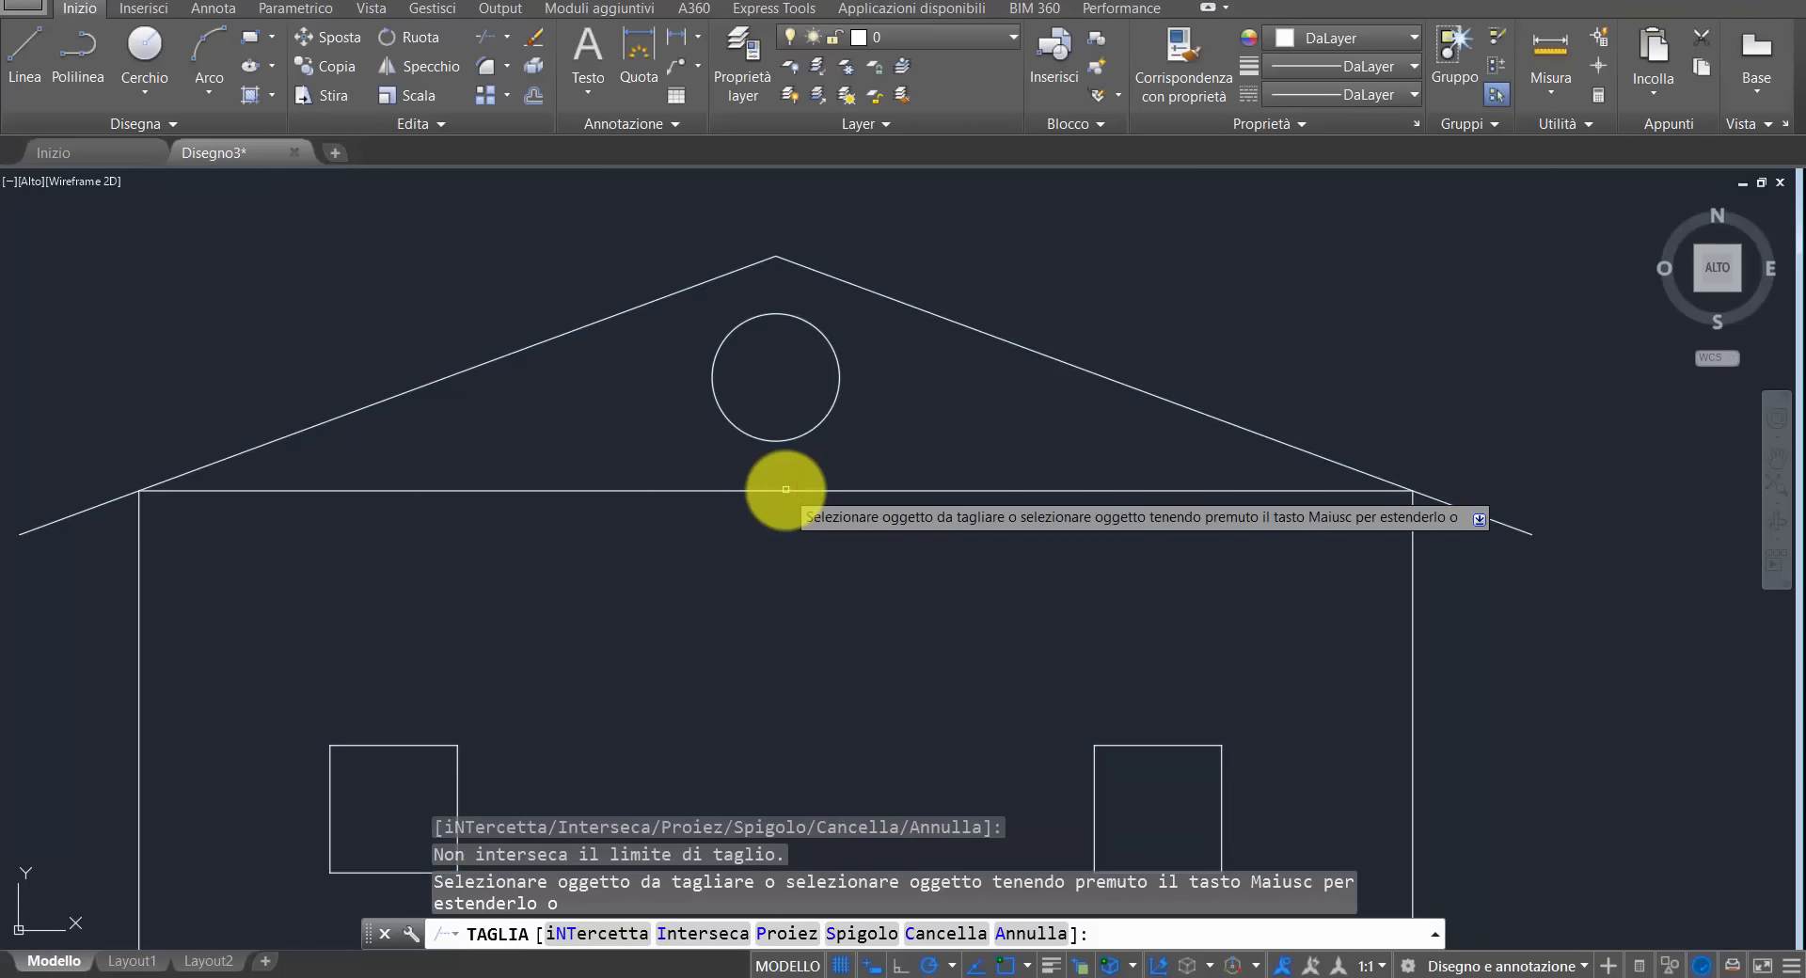
key("Return")
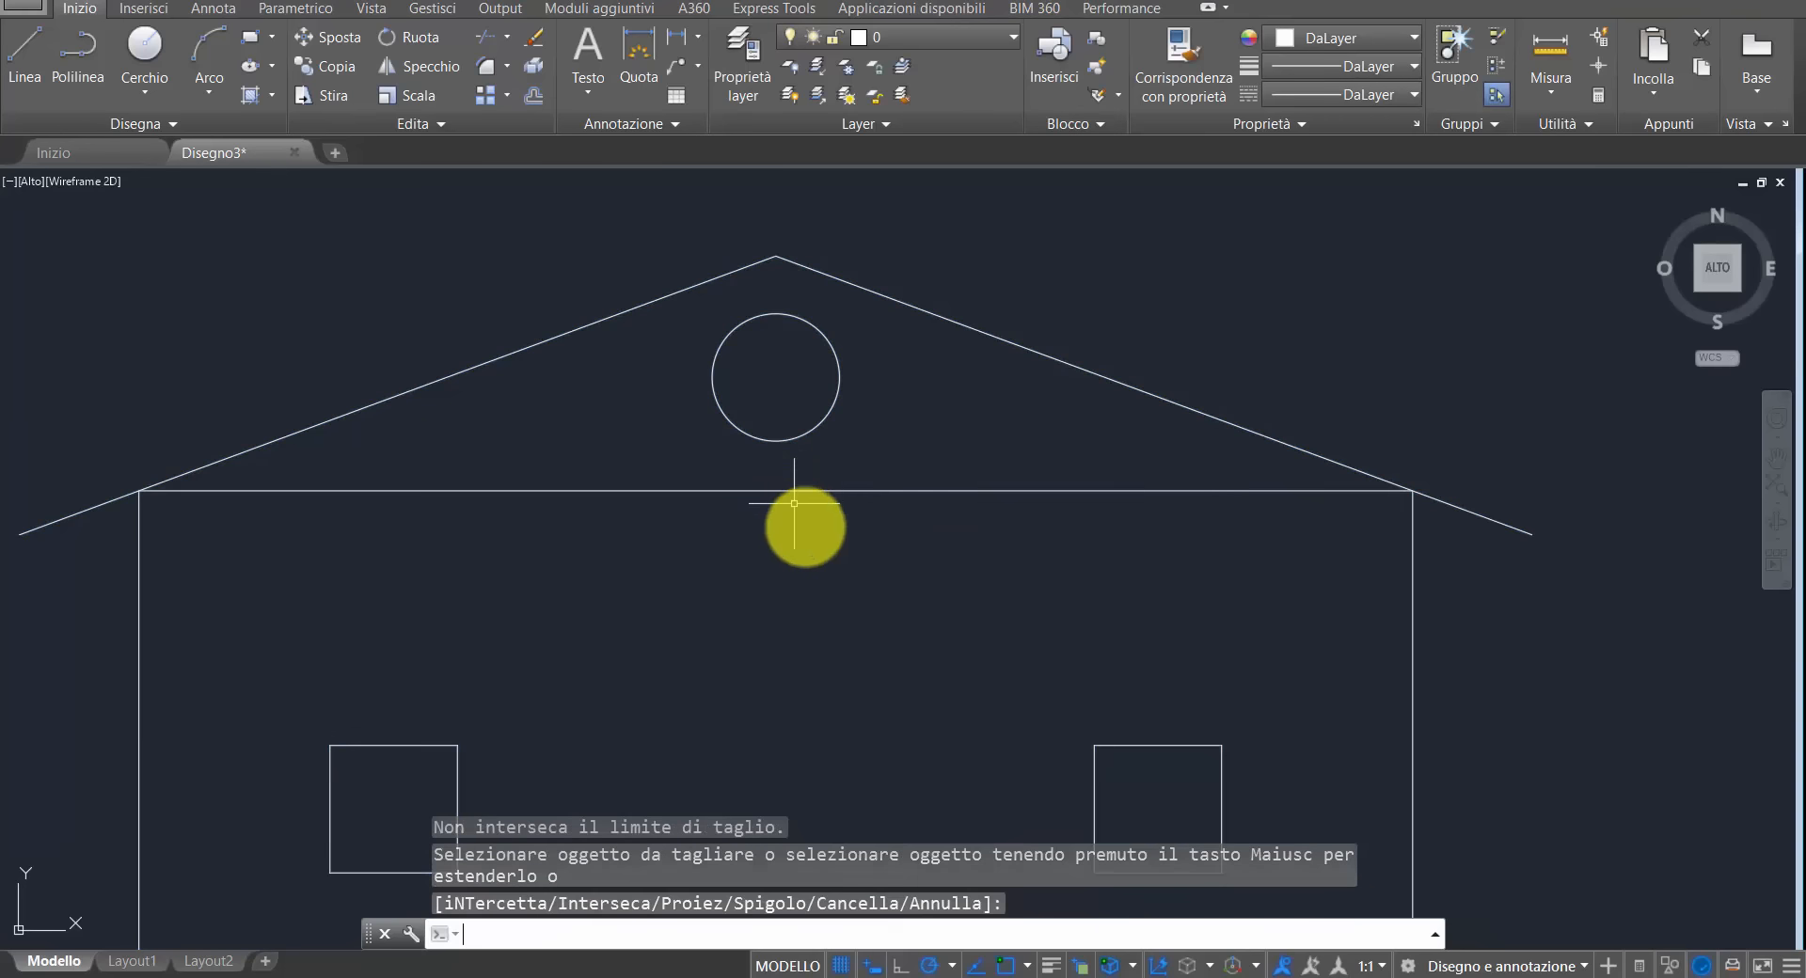
- Delete the horizontal line running between the tops of the two outer walls
left_click(828, 491)
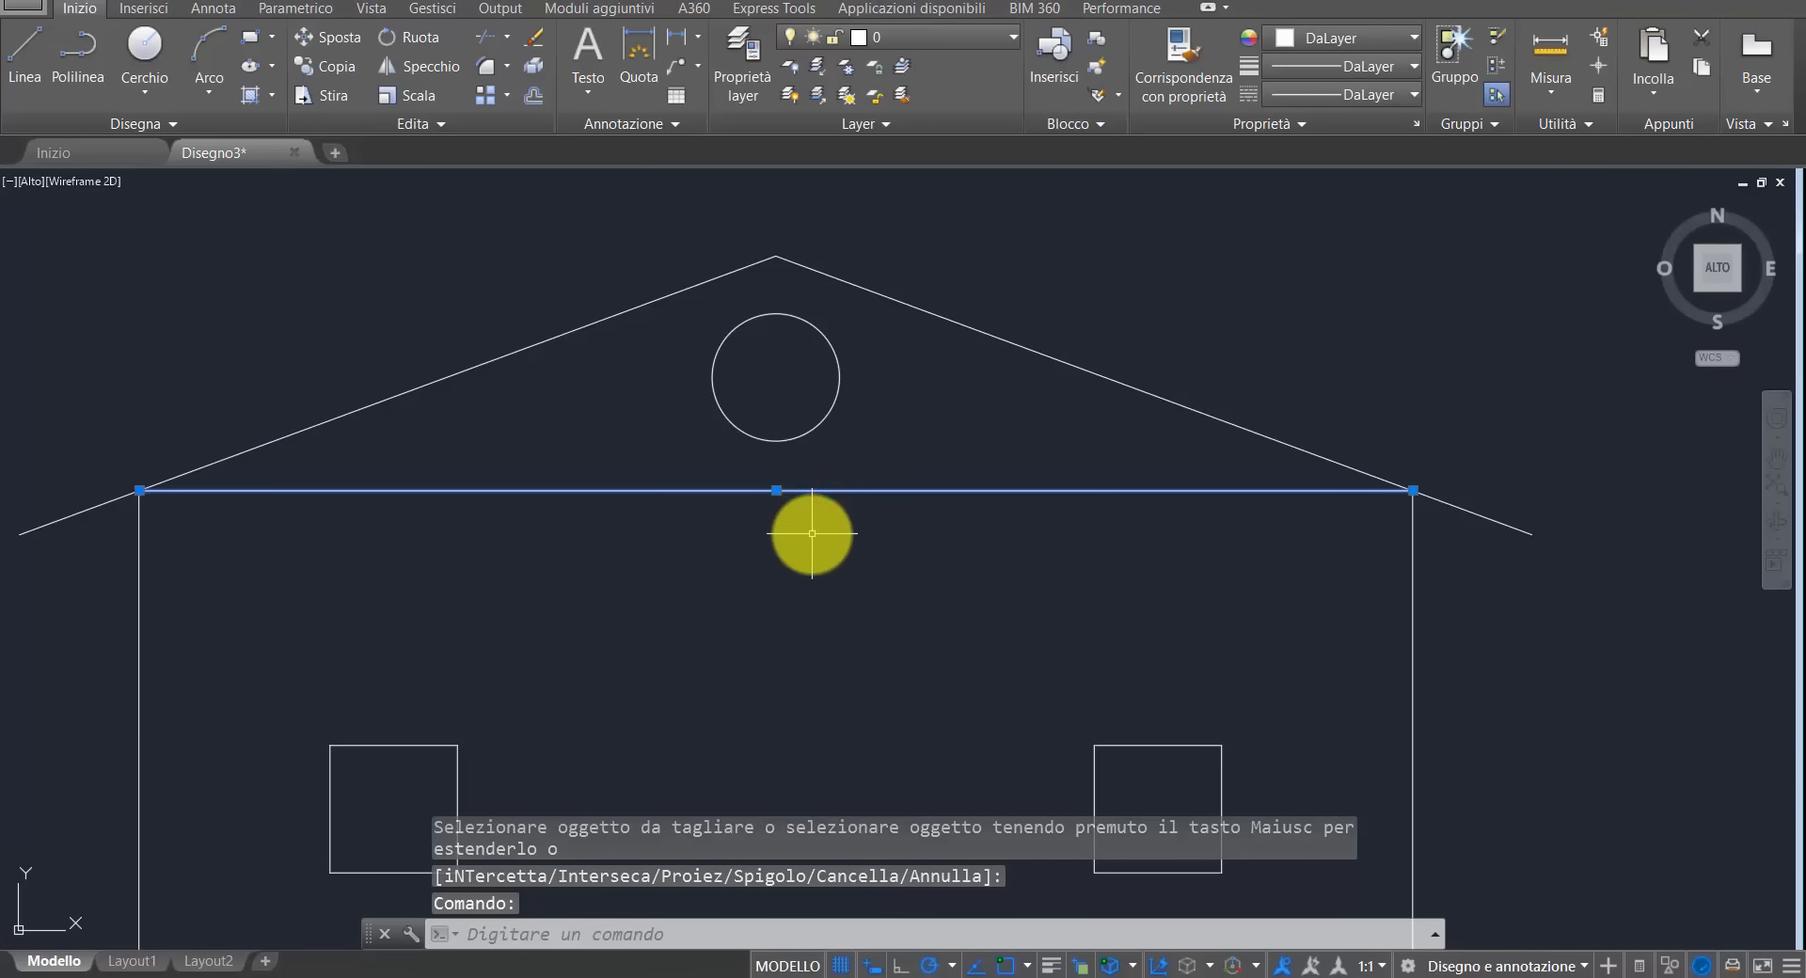
key("Delete")
scroll(811, 534, "down", 3)
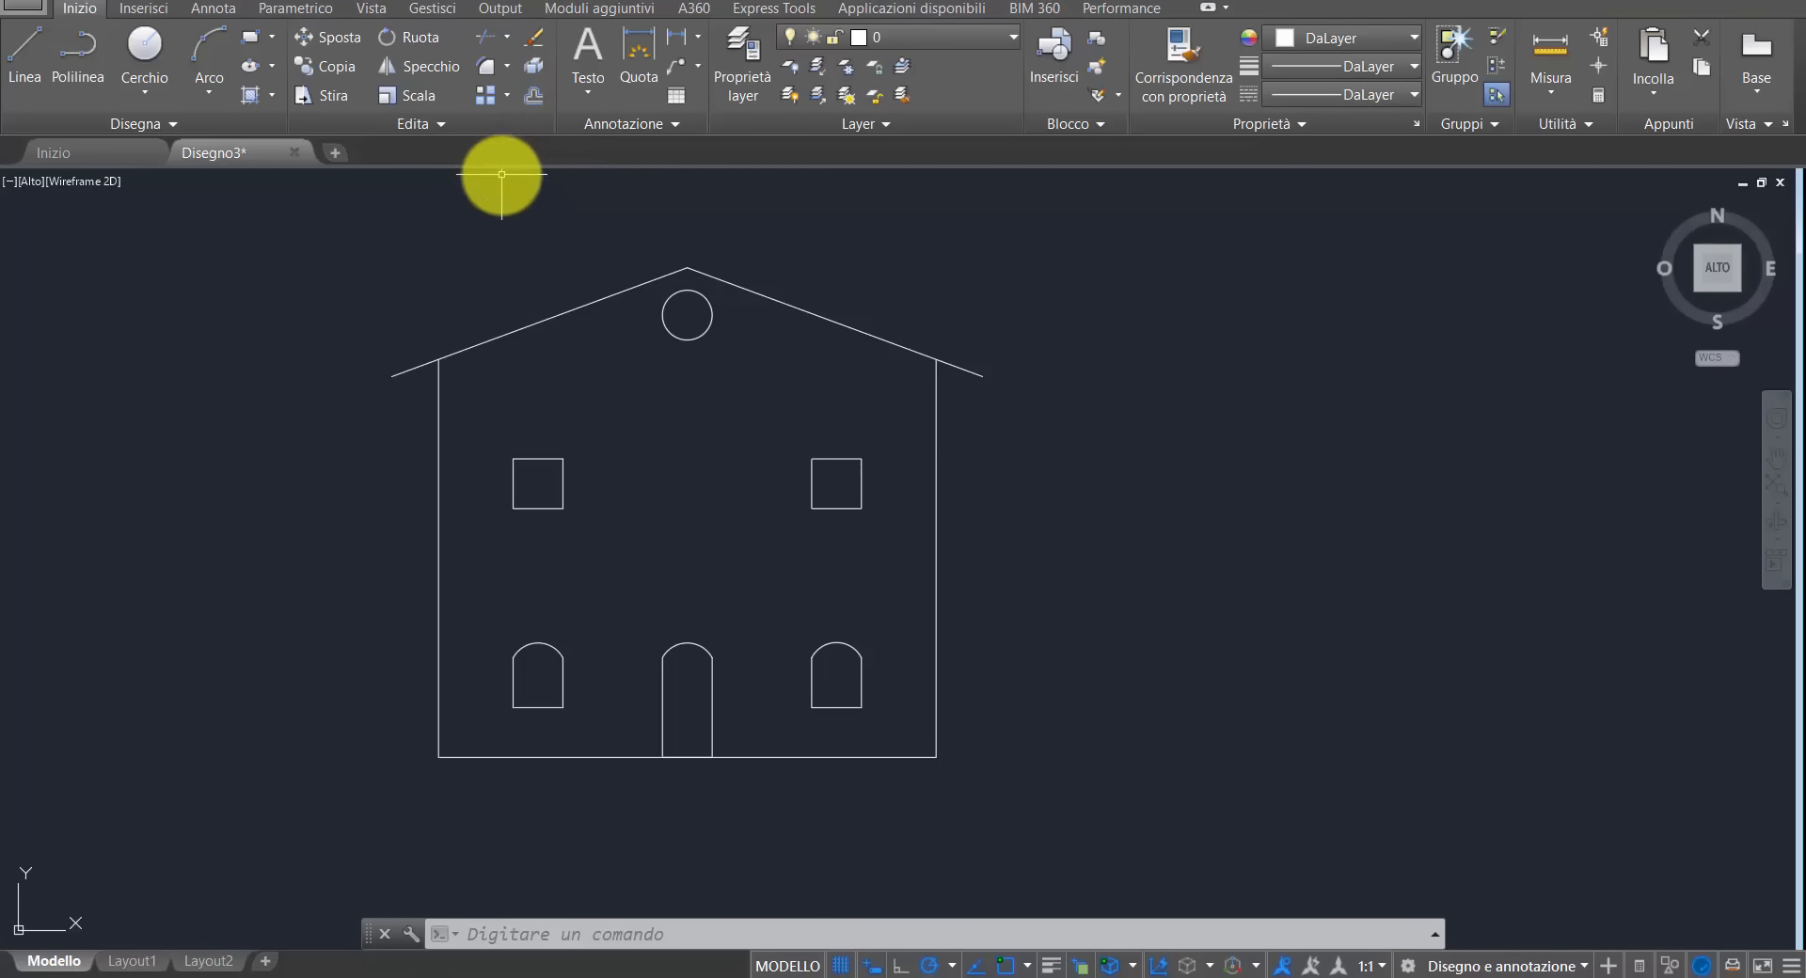
- Stretch the roof, round window and wall tops straight down by 1 unit, using the right wall's upper end as base point
left_click(335, 96)
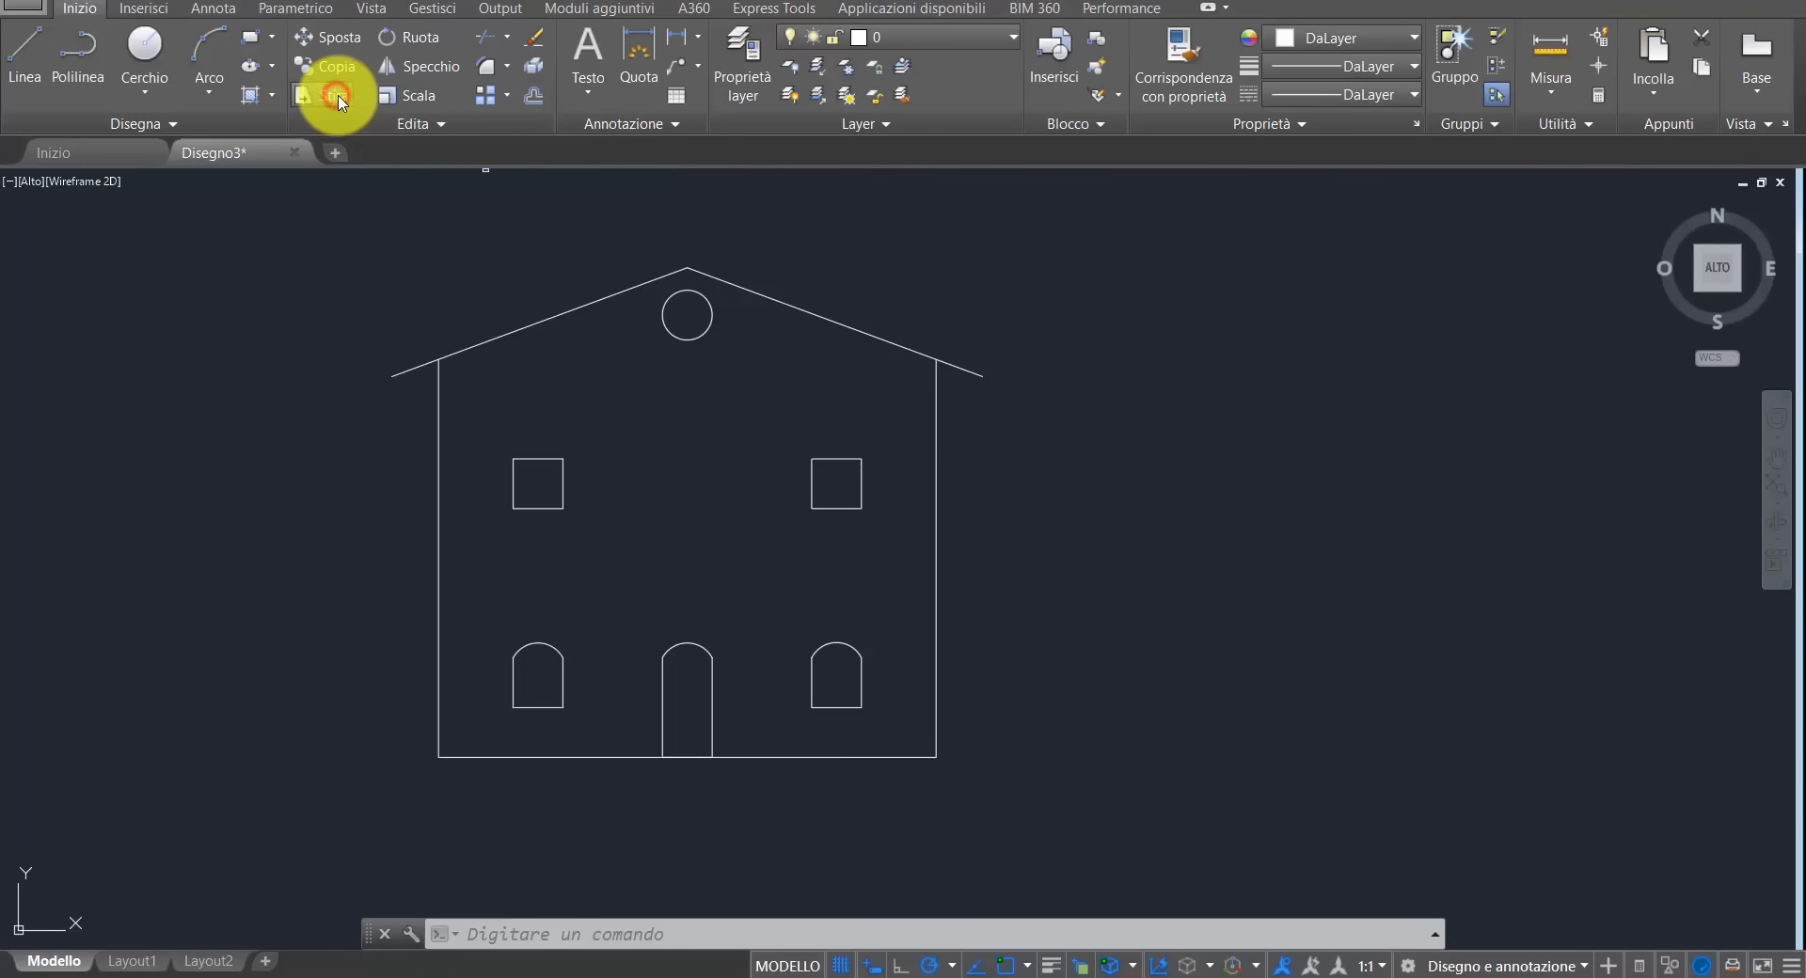
left_click(1020, 208)
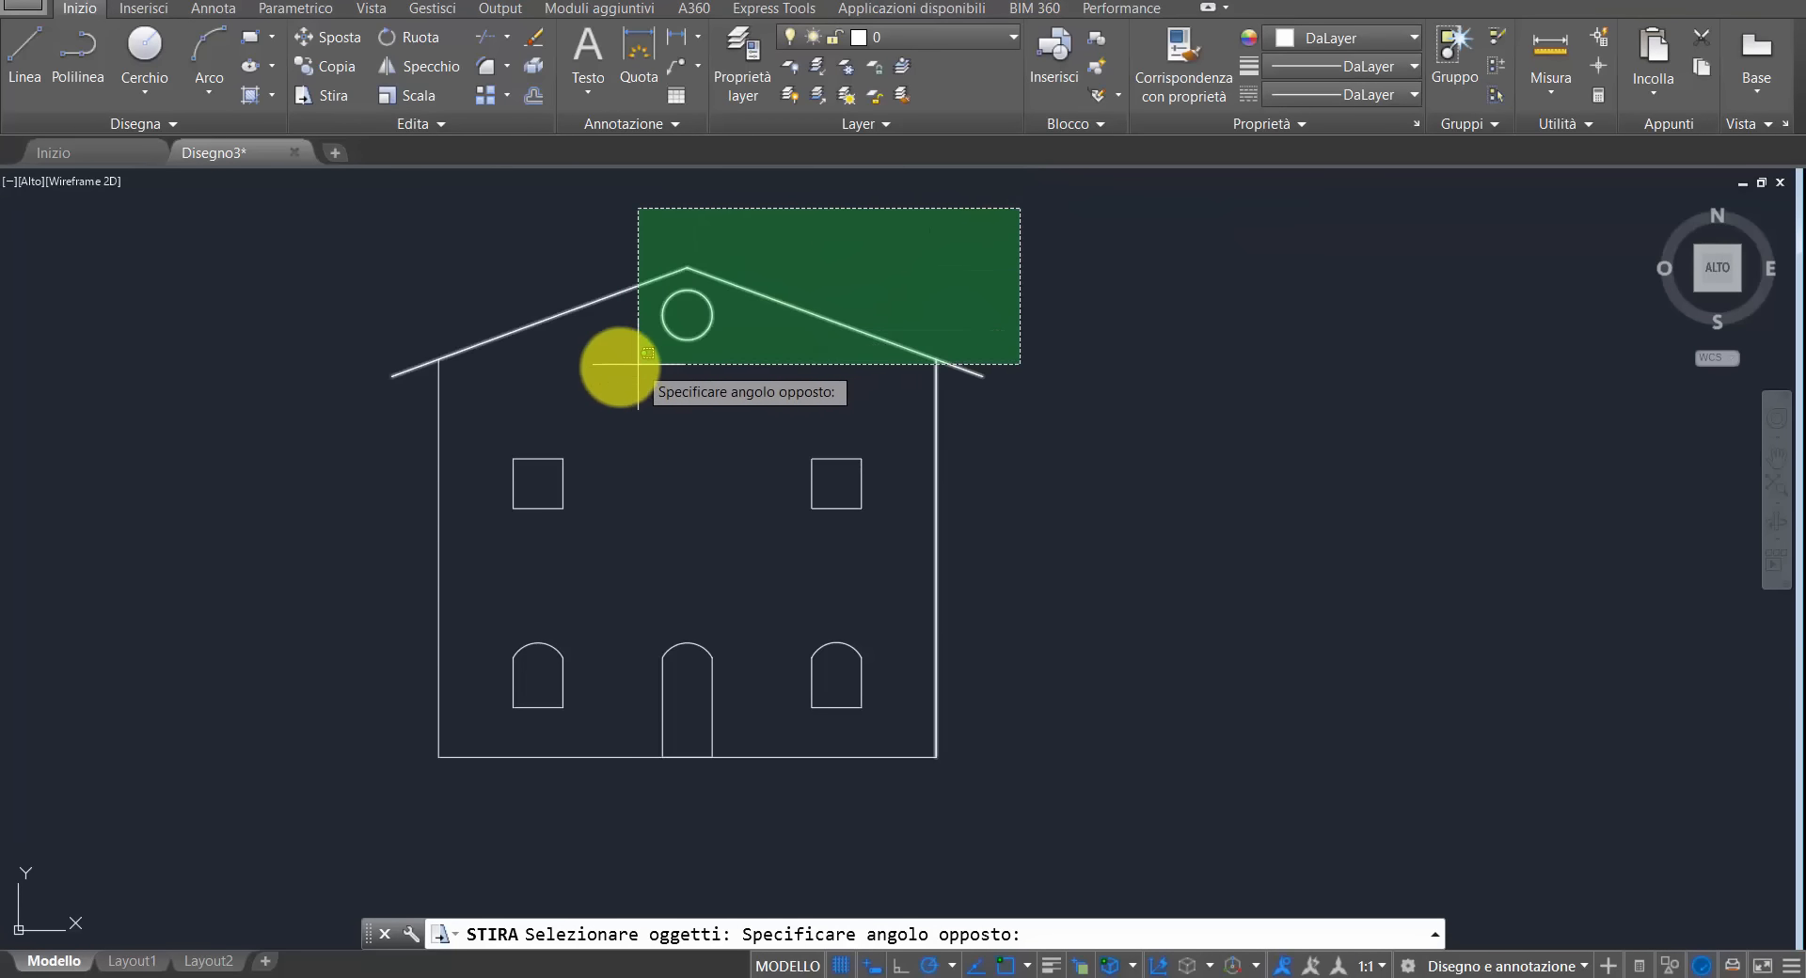
left_click(331, 409)
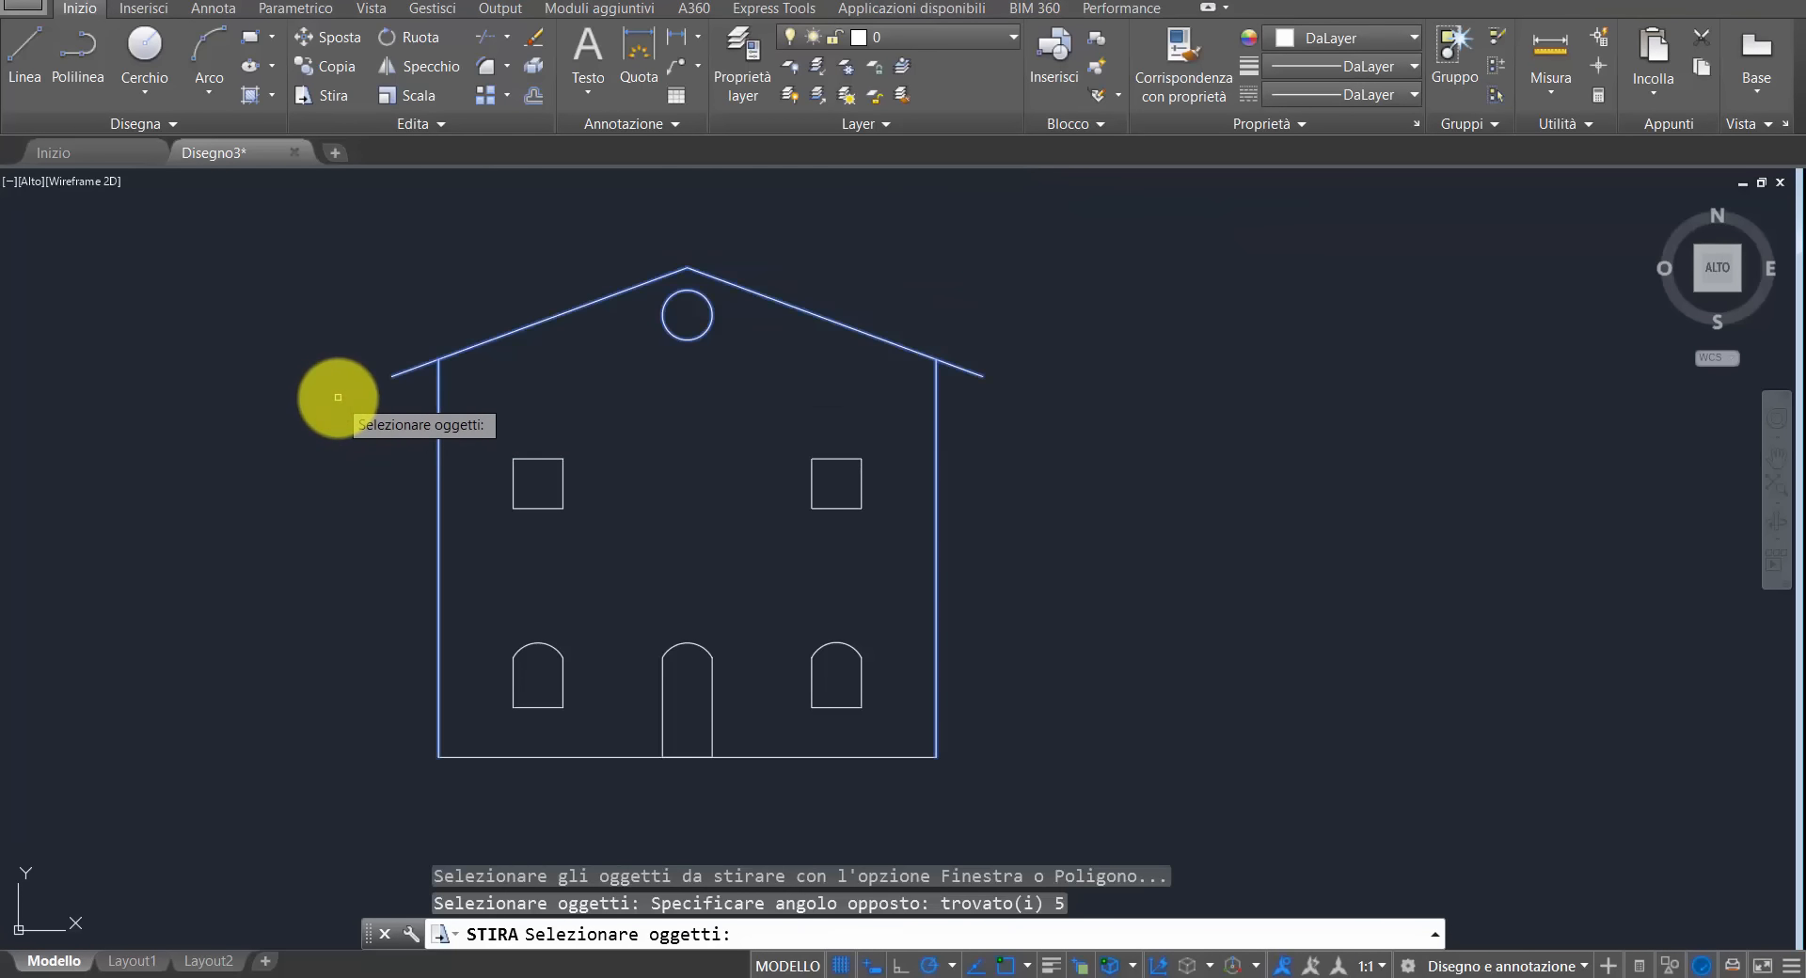
key("Return")
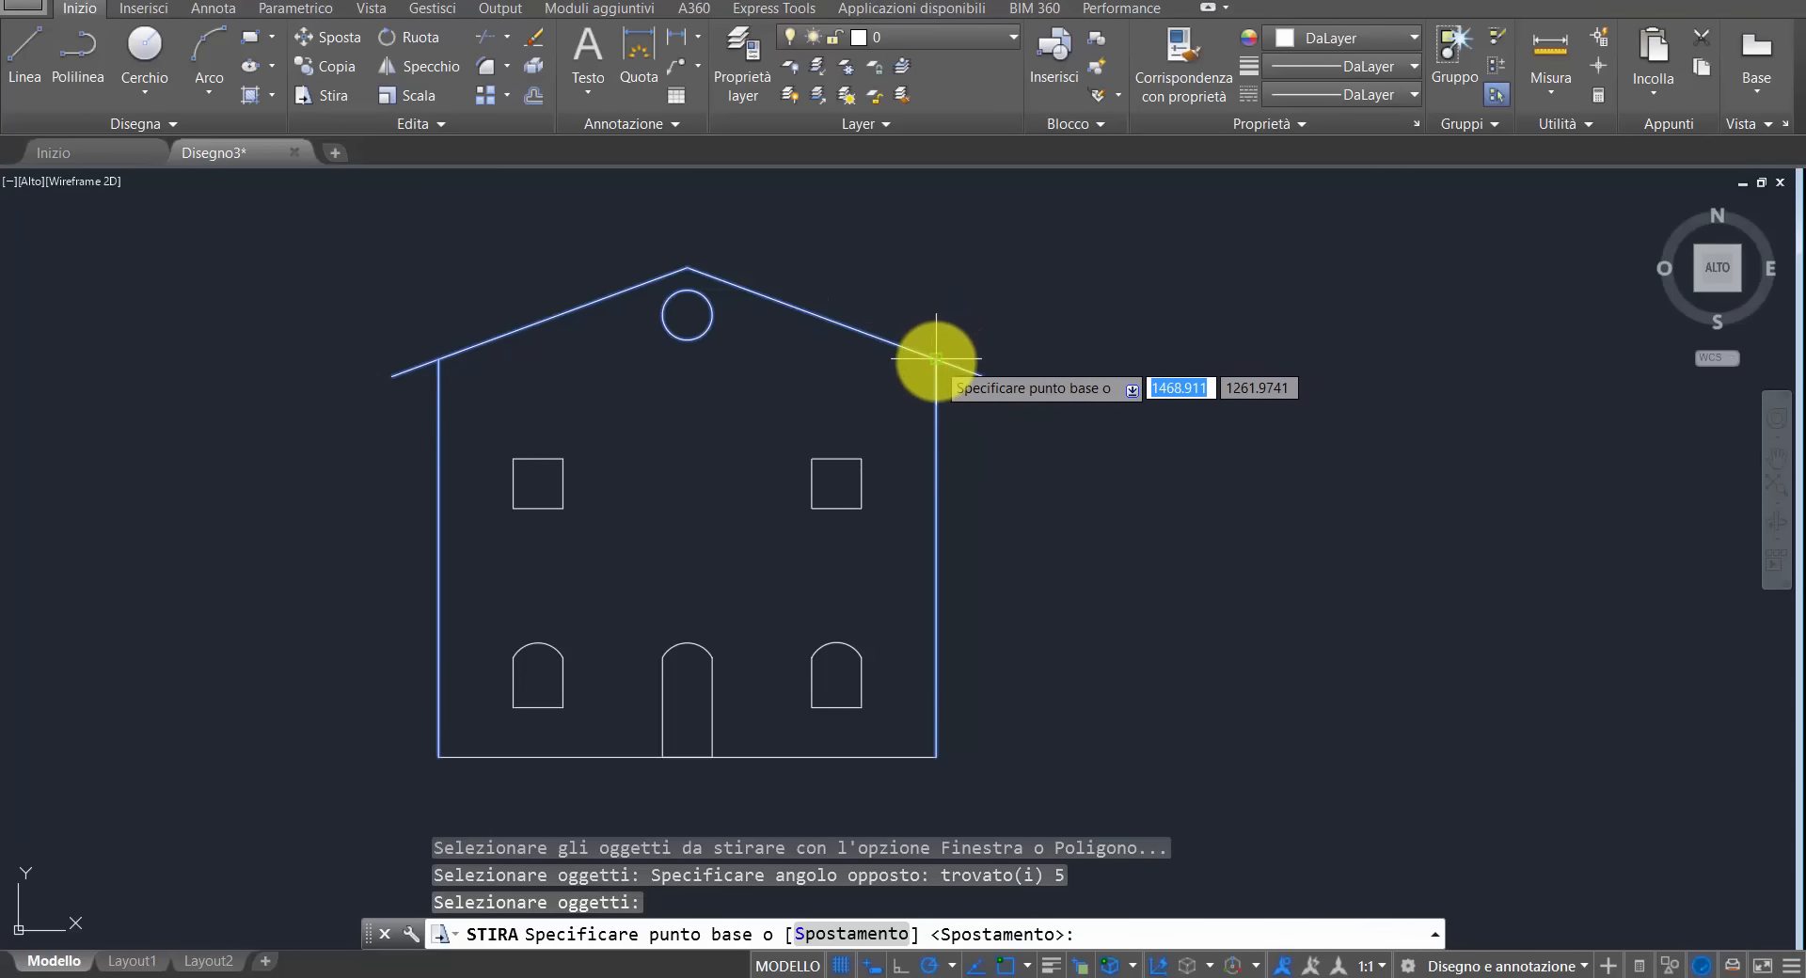
left_click(936, 358)
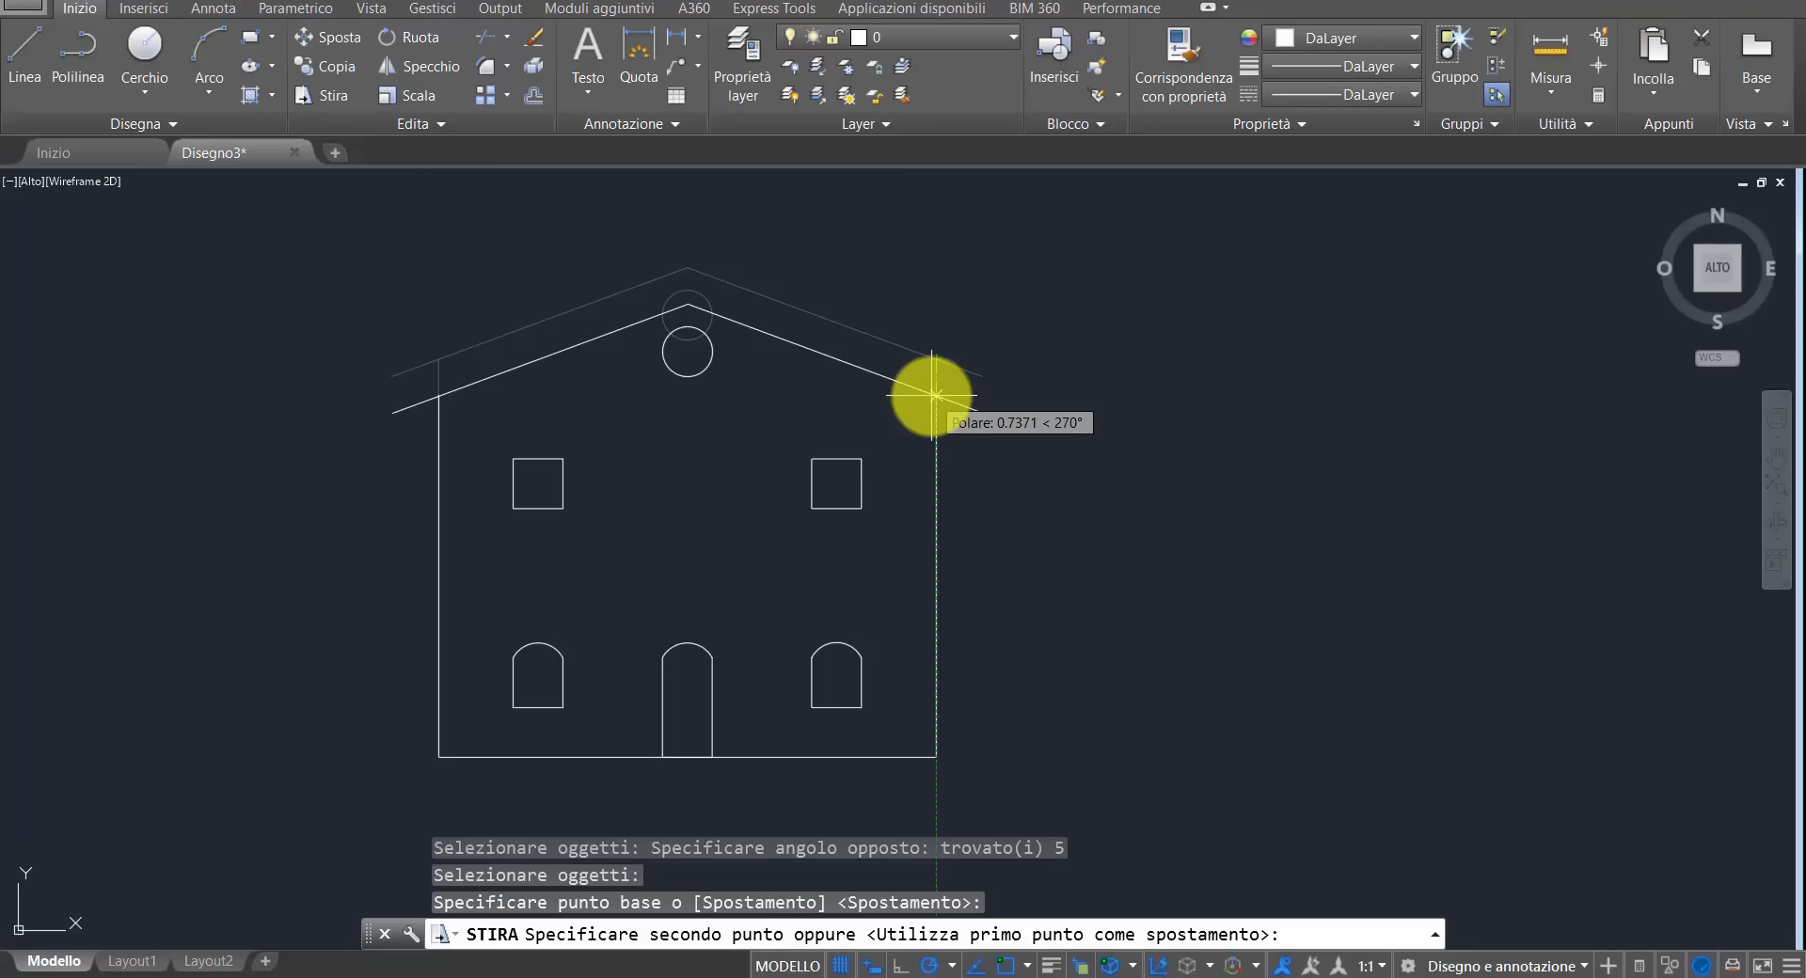
type("1")
key("Return")
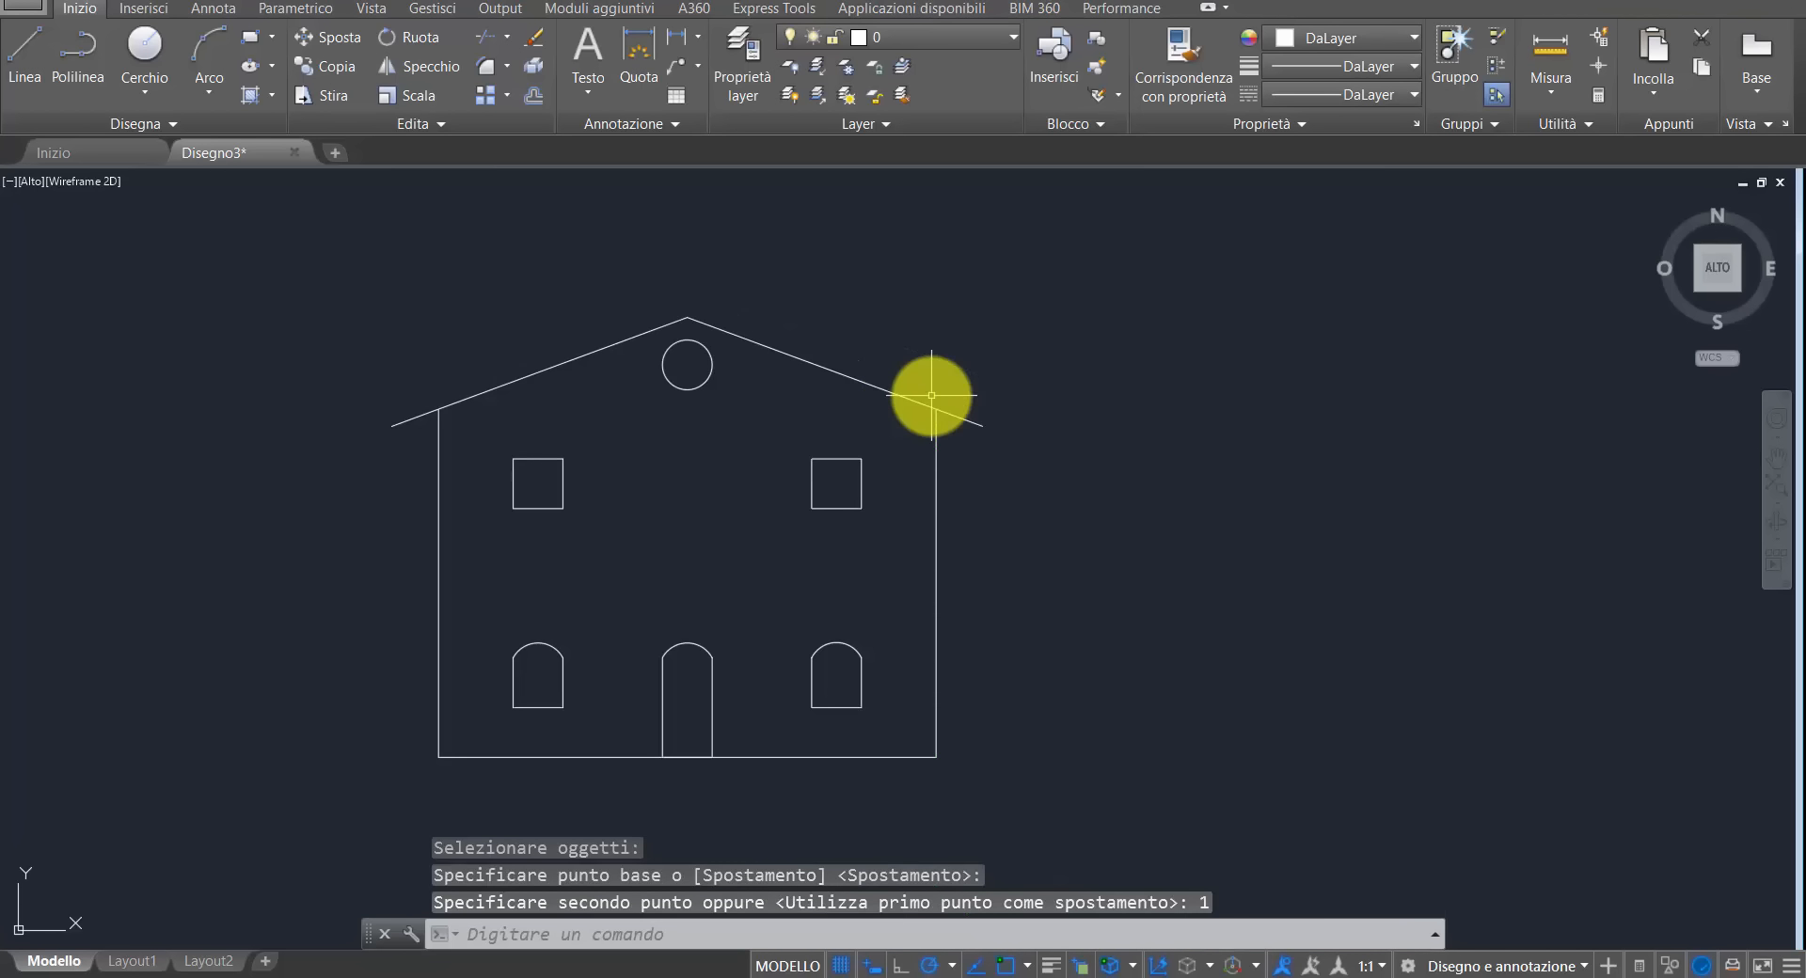
- Copy the upper-left window horizontally from its lower-left corner, aligning the copy with the door's left edge
left_click(331, 75)
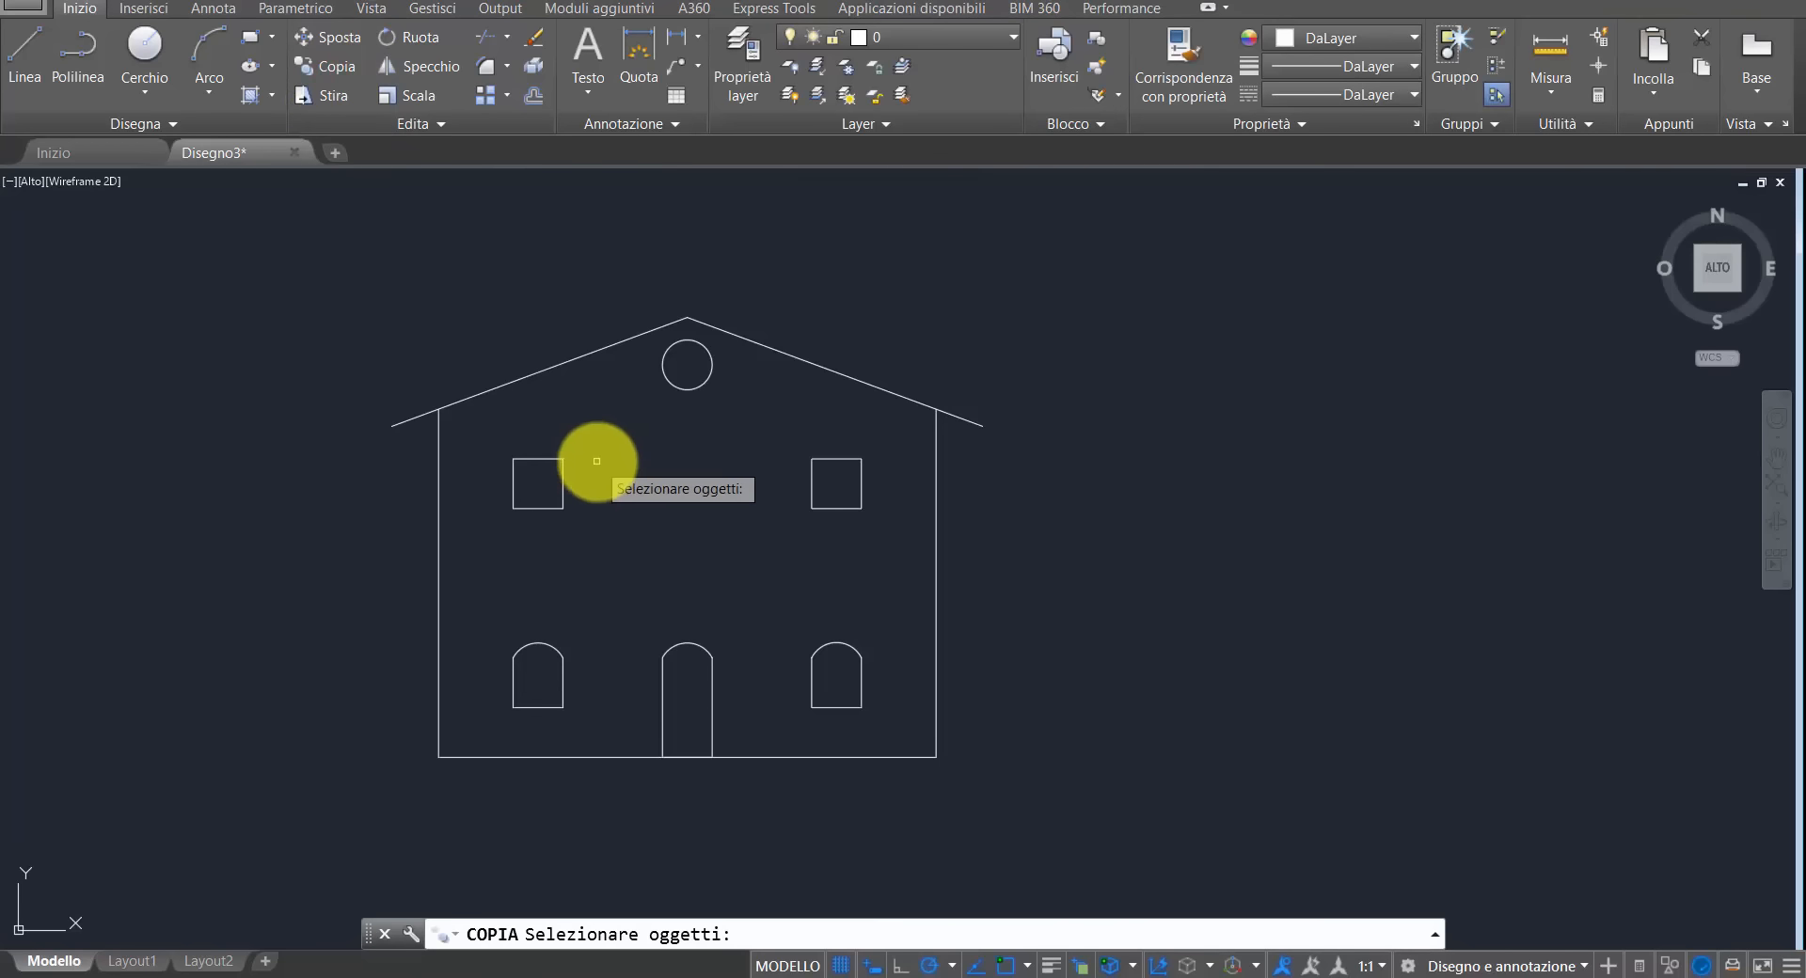
left_click(588, 442)
left_click(493, 532)
key("Return")
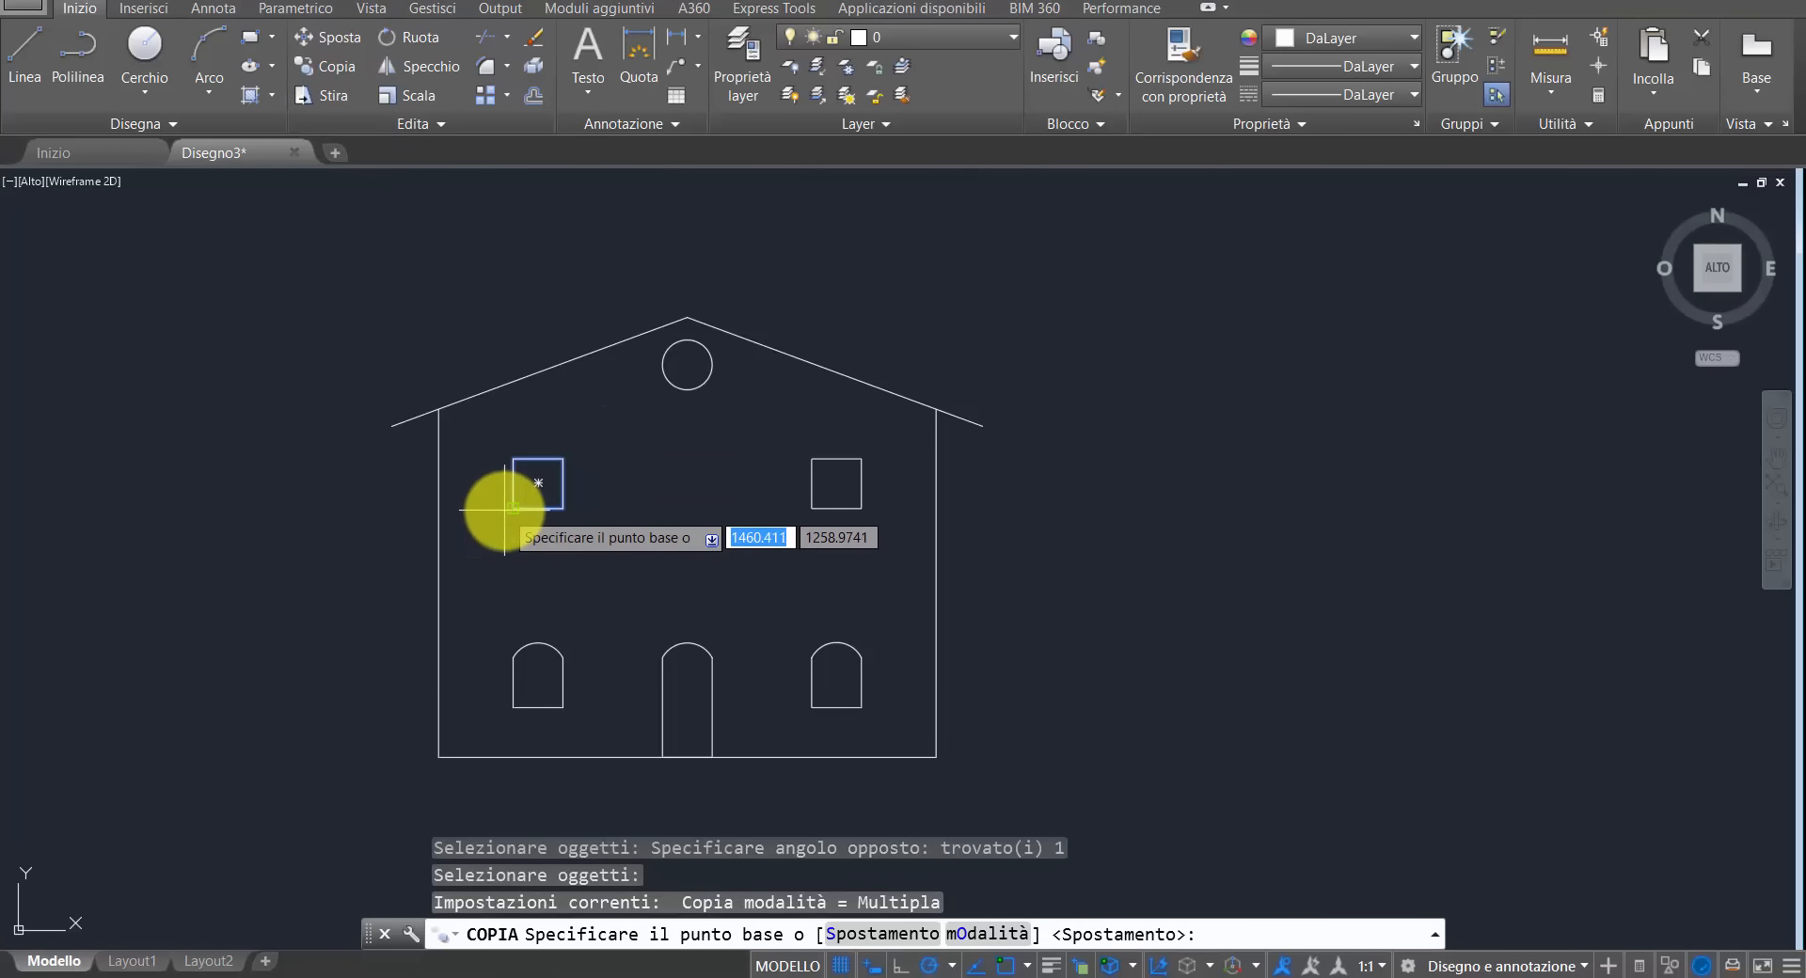
left_click(512, 509)
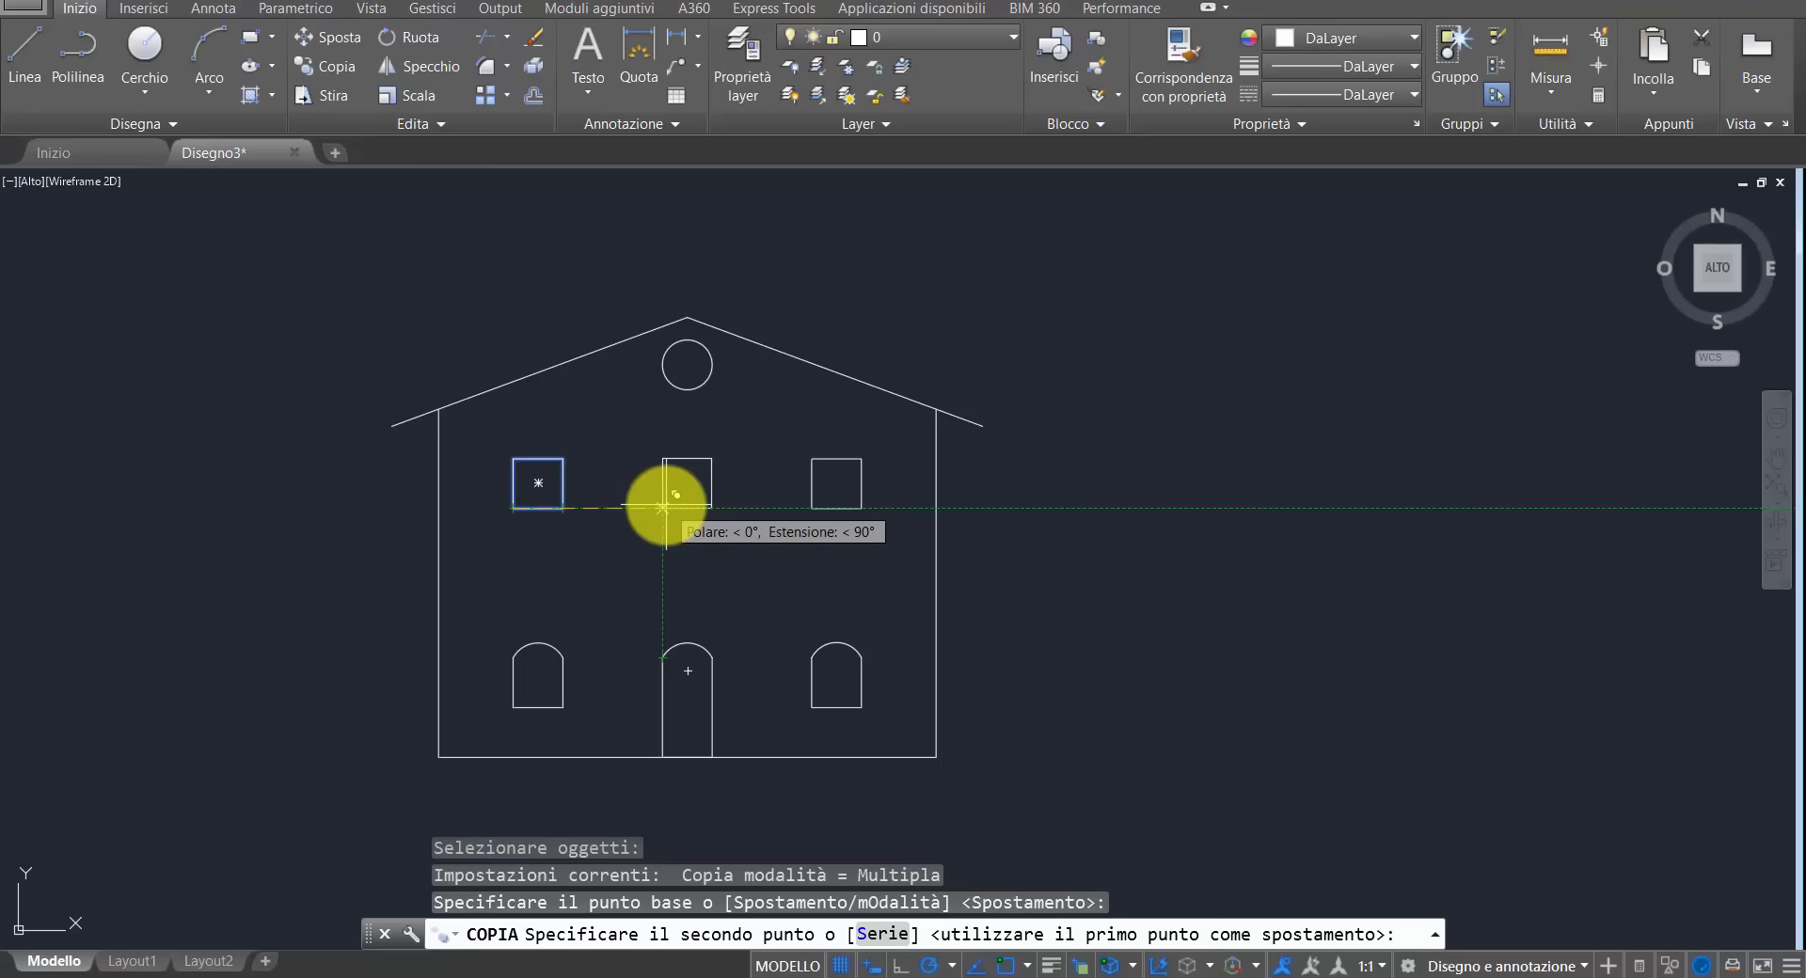
left_click(663, 508)
key("Escape")
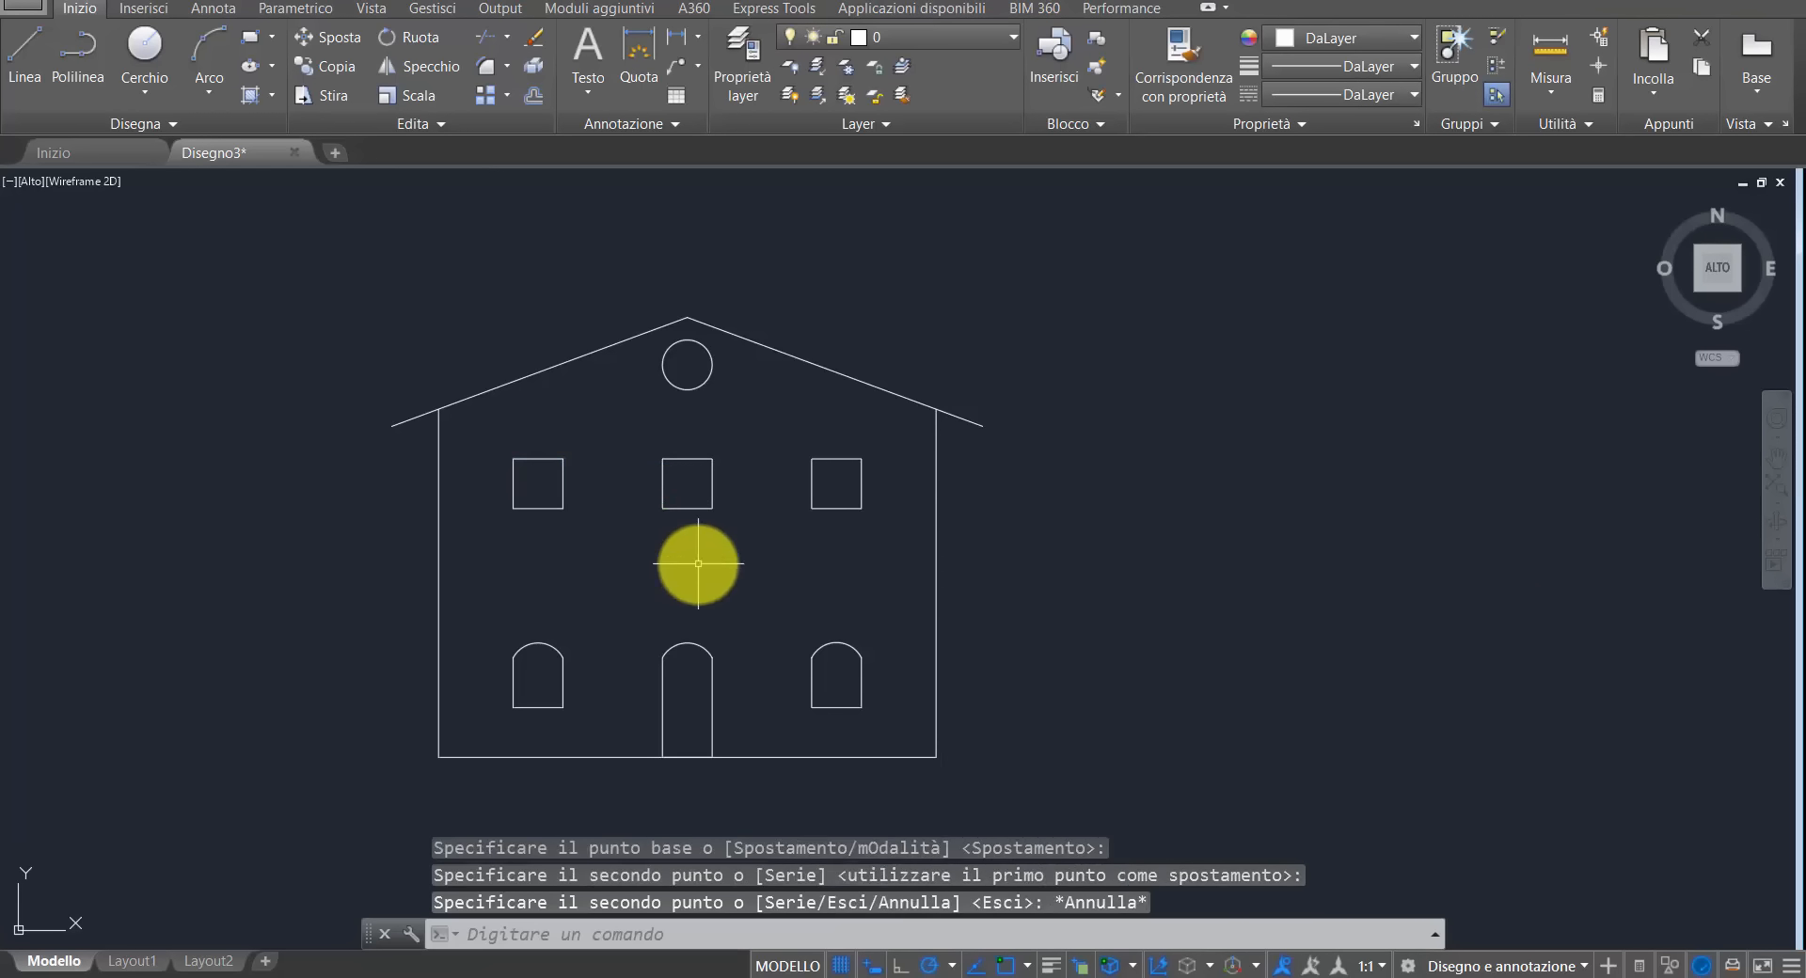
- Rotate the middle upper window by 45 degrees about its centre
left_click(414, 39)
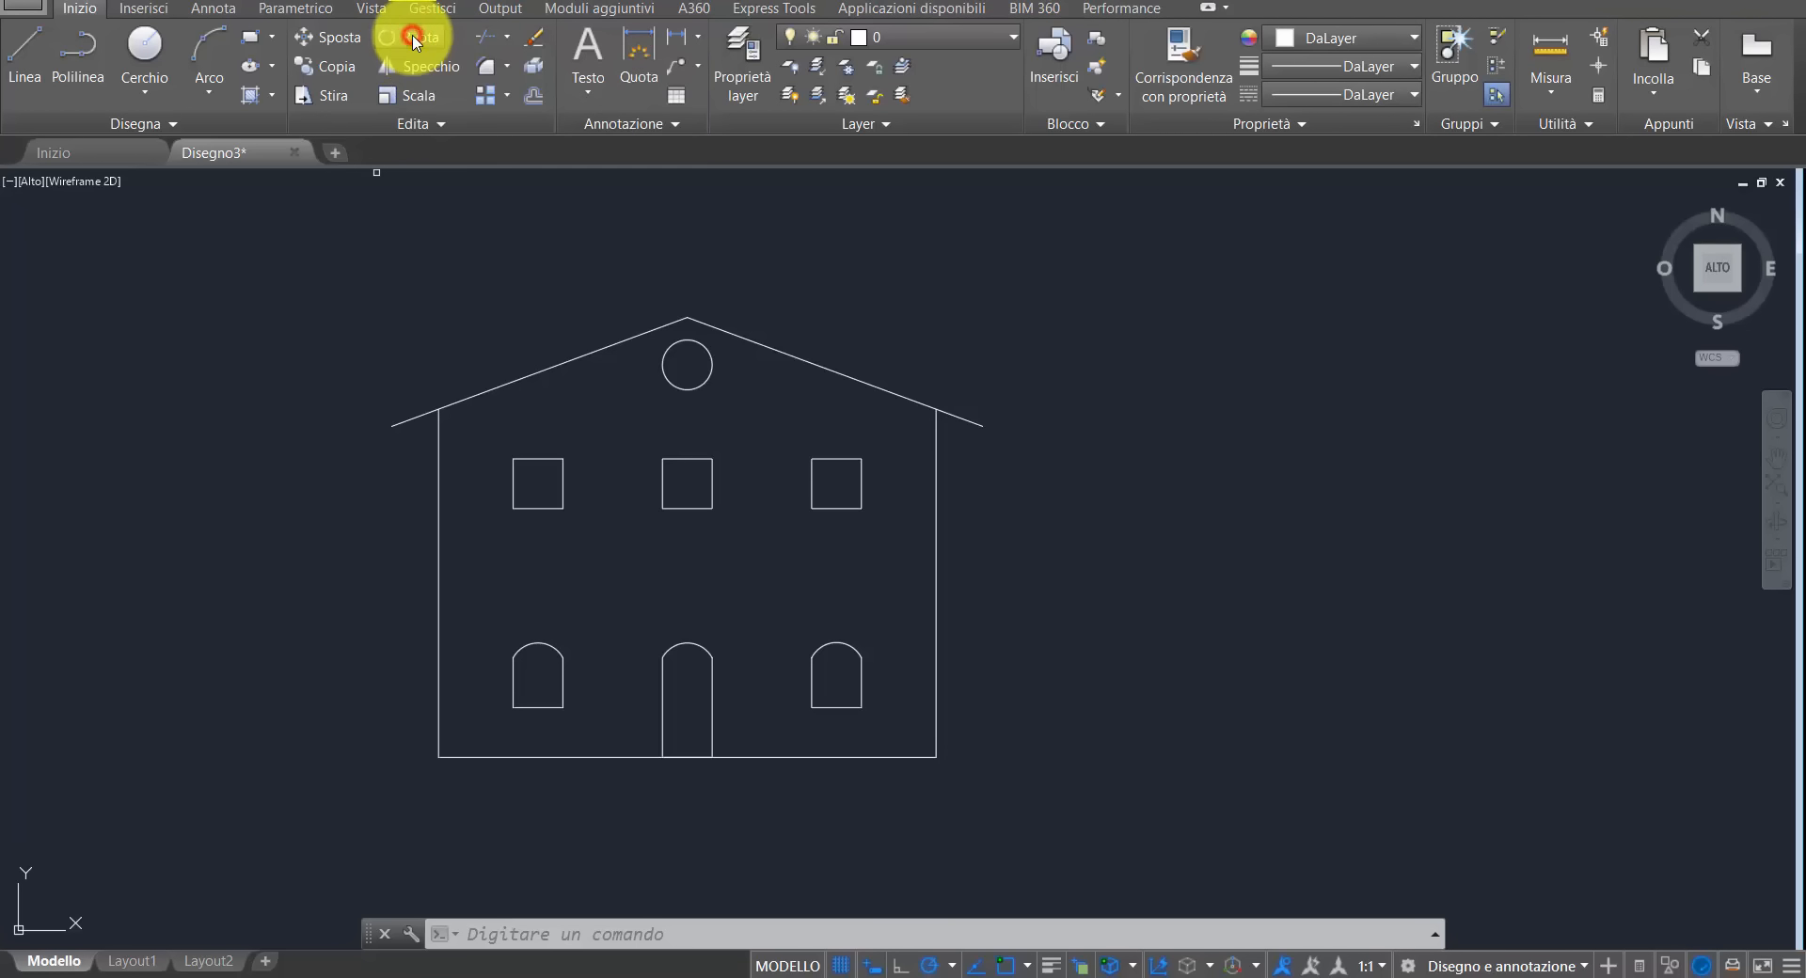
left_click(716, 446)
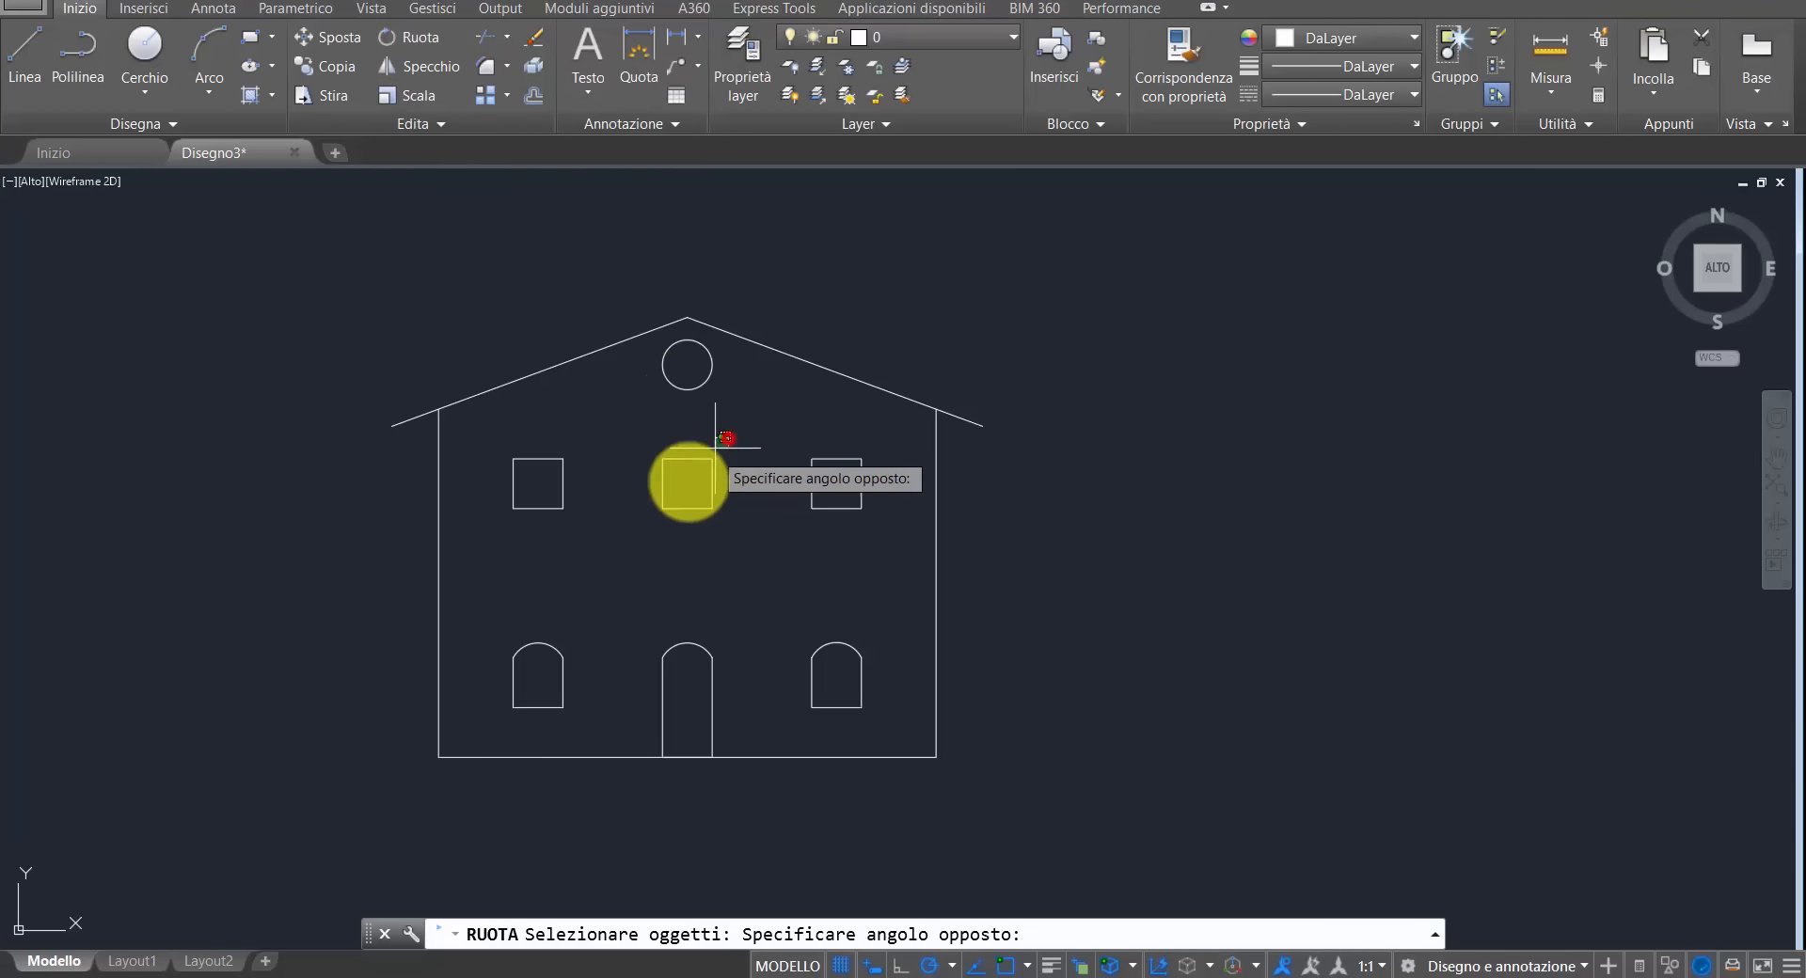
left_click(647, 521)
key("Return")
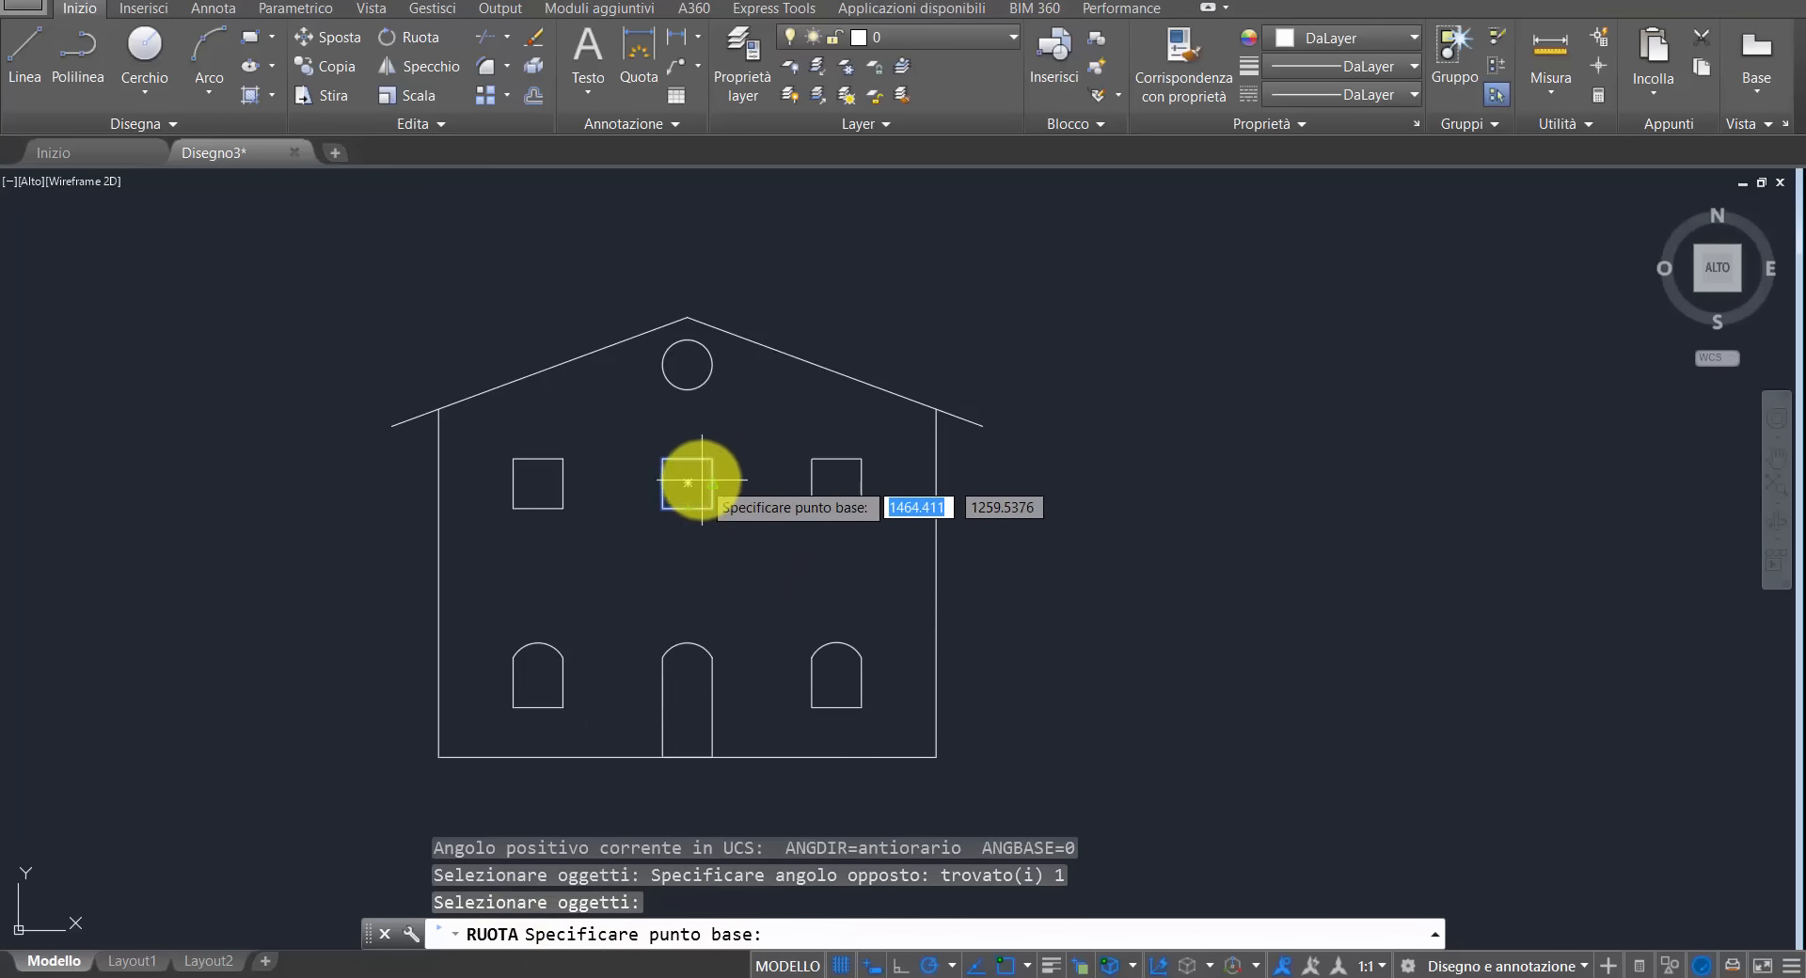
left_click(687, 483)
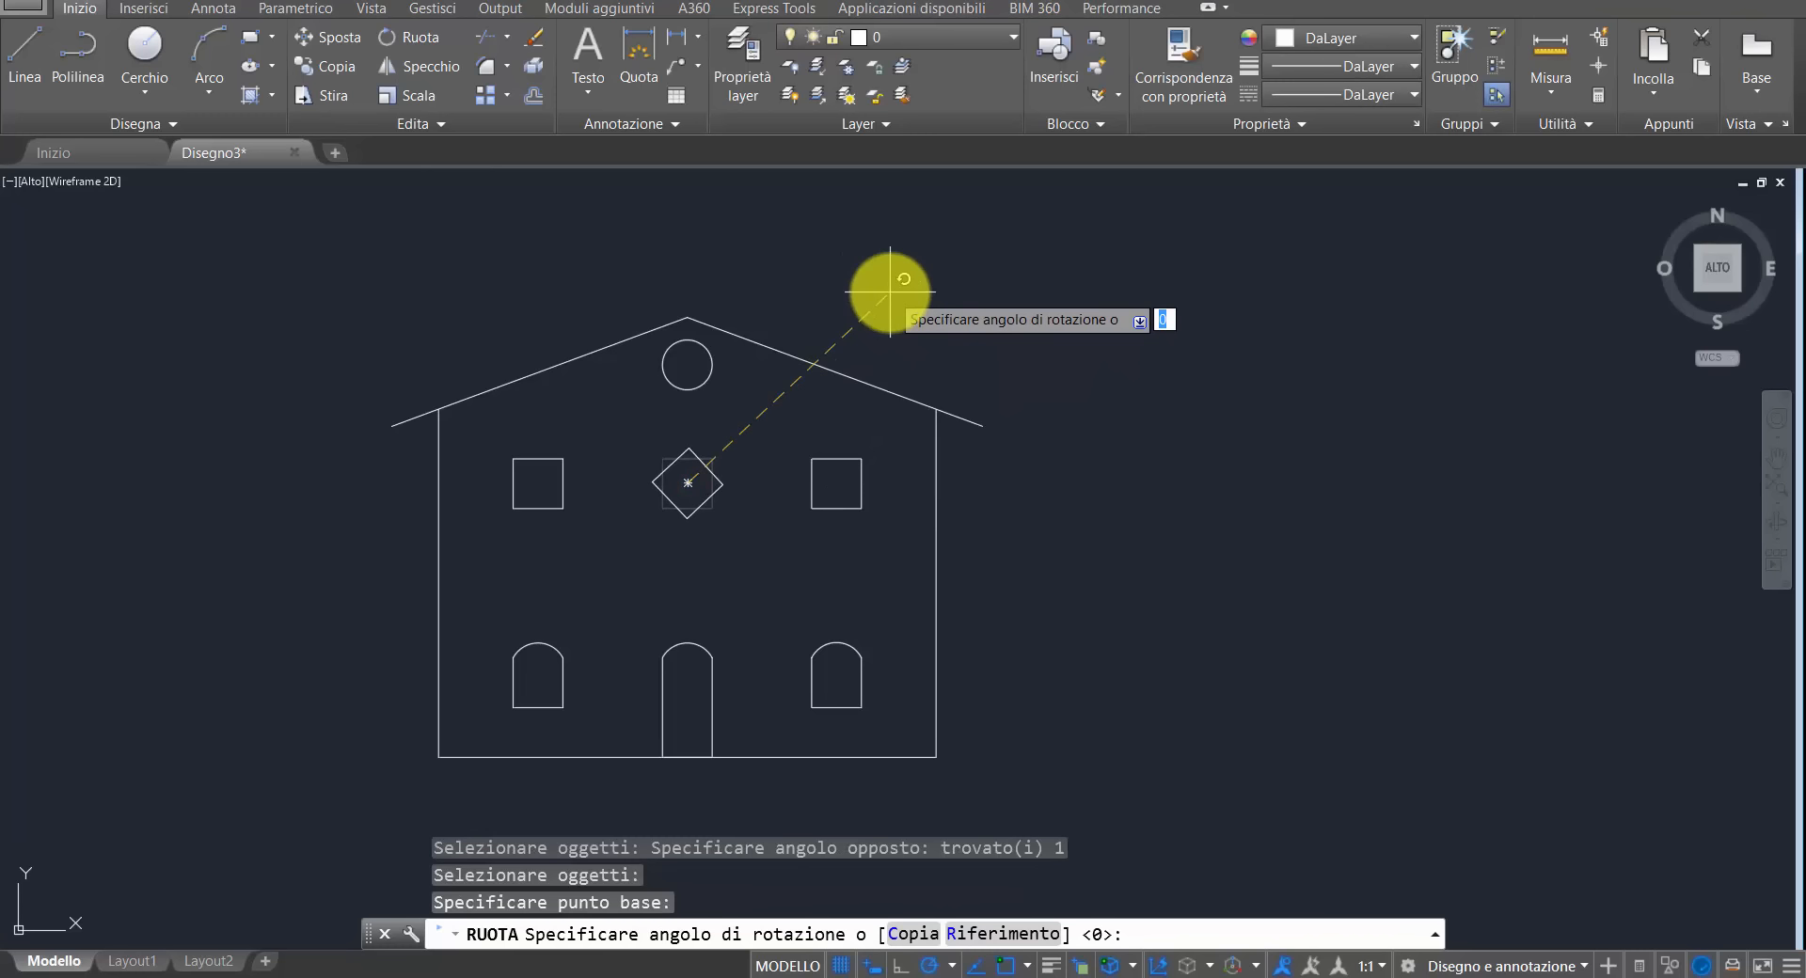
type("45")
key("Return")
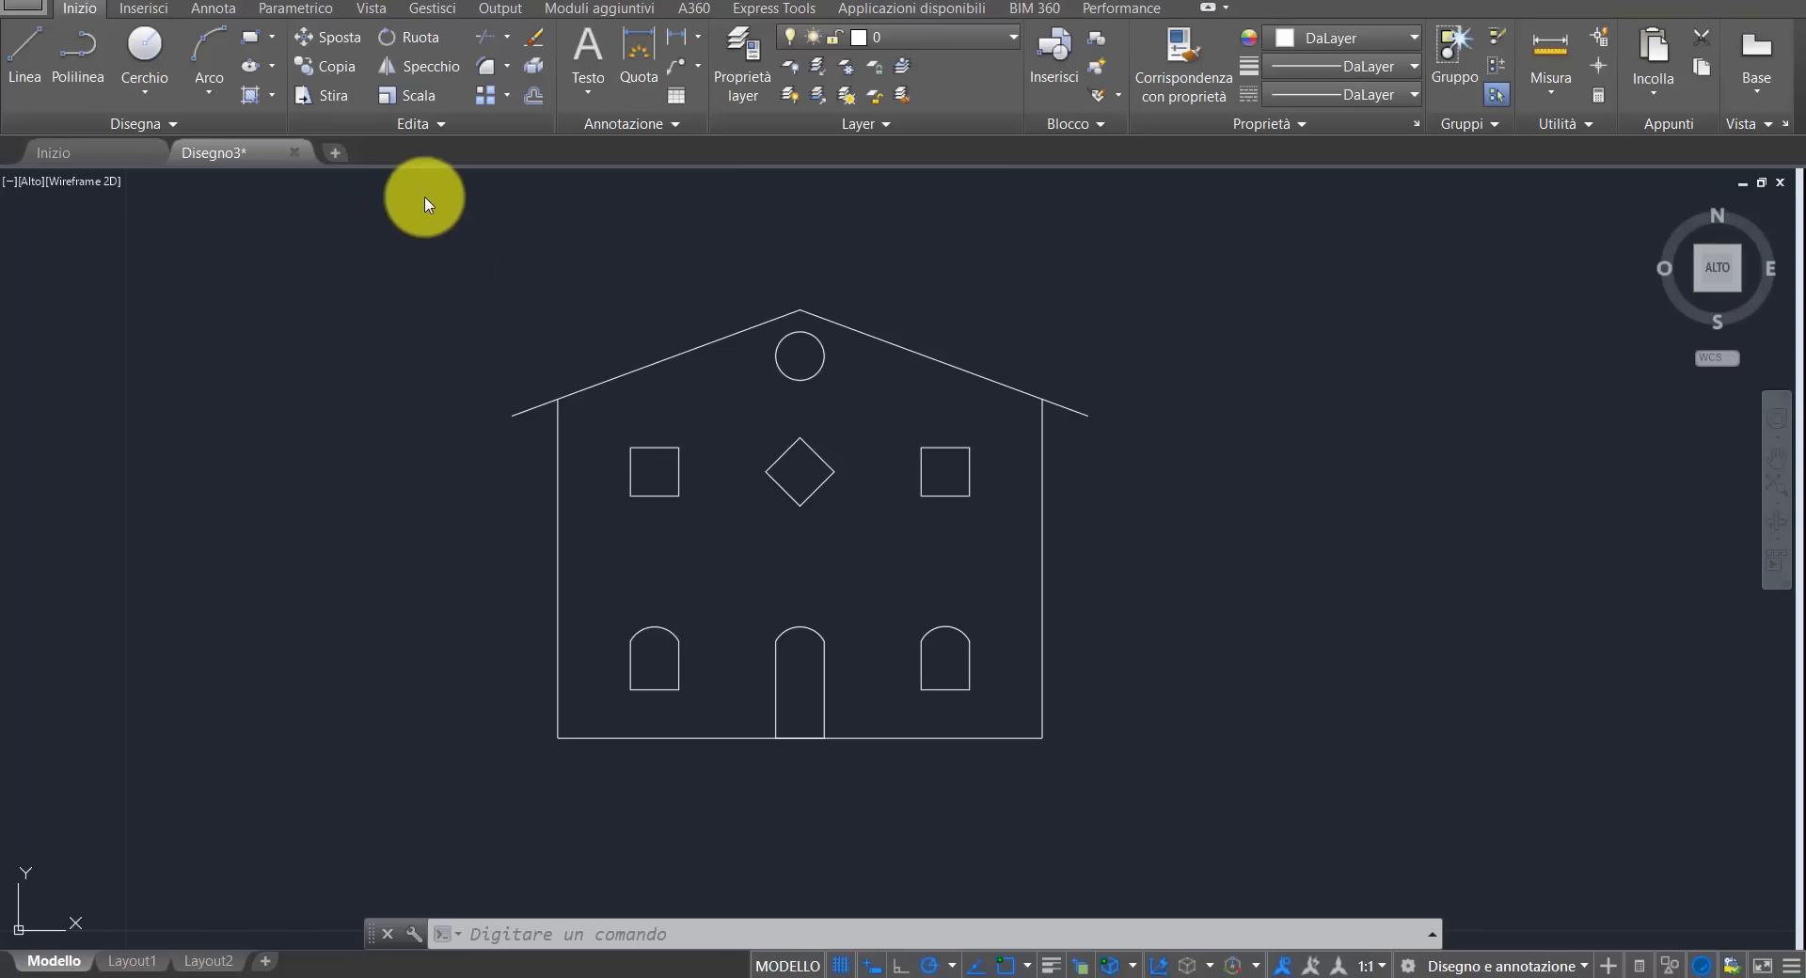
- Fillet the house's lower-left corner between the base line and left wall with a radius of 4
left_click(485, 68)
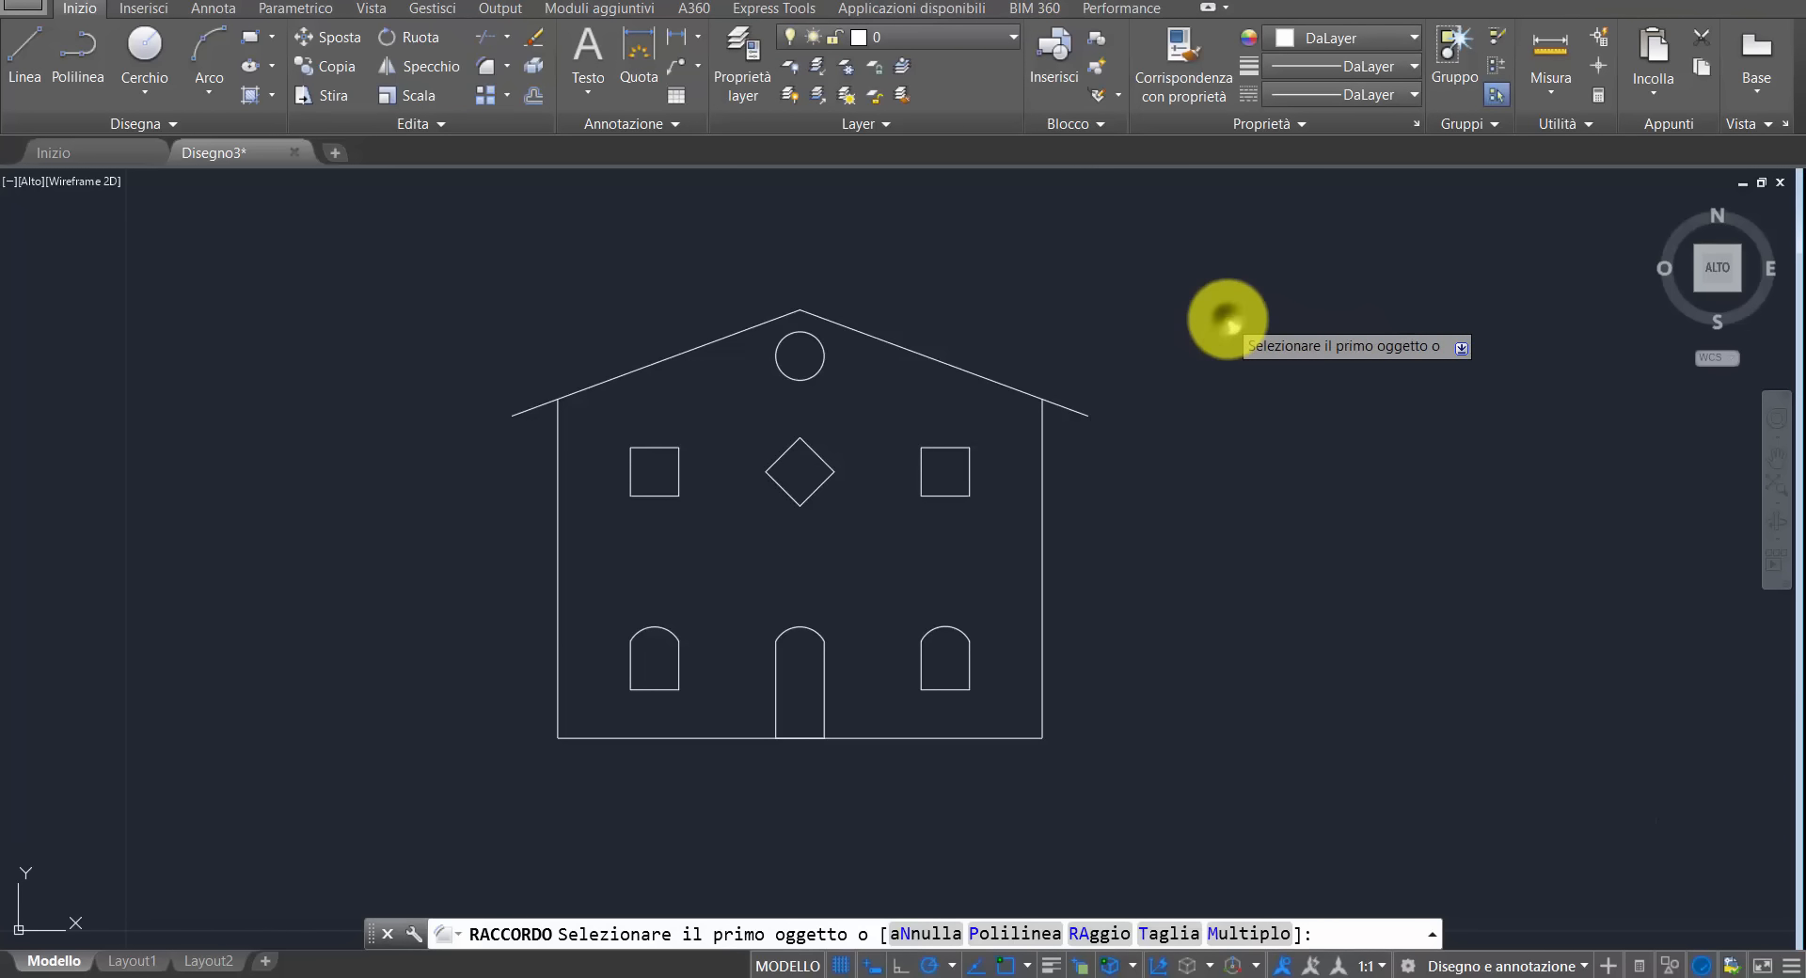
right_click(1229, 323)
left_click(1270, 431)
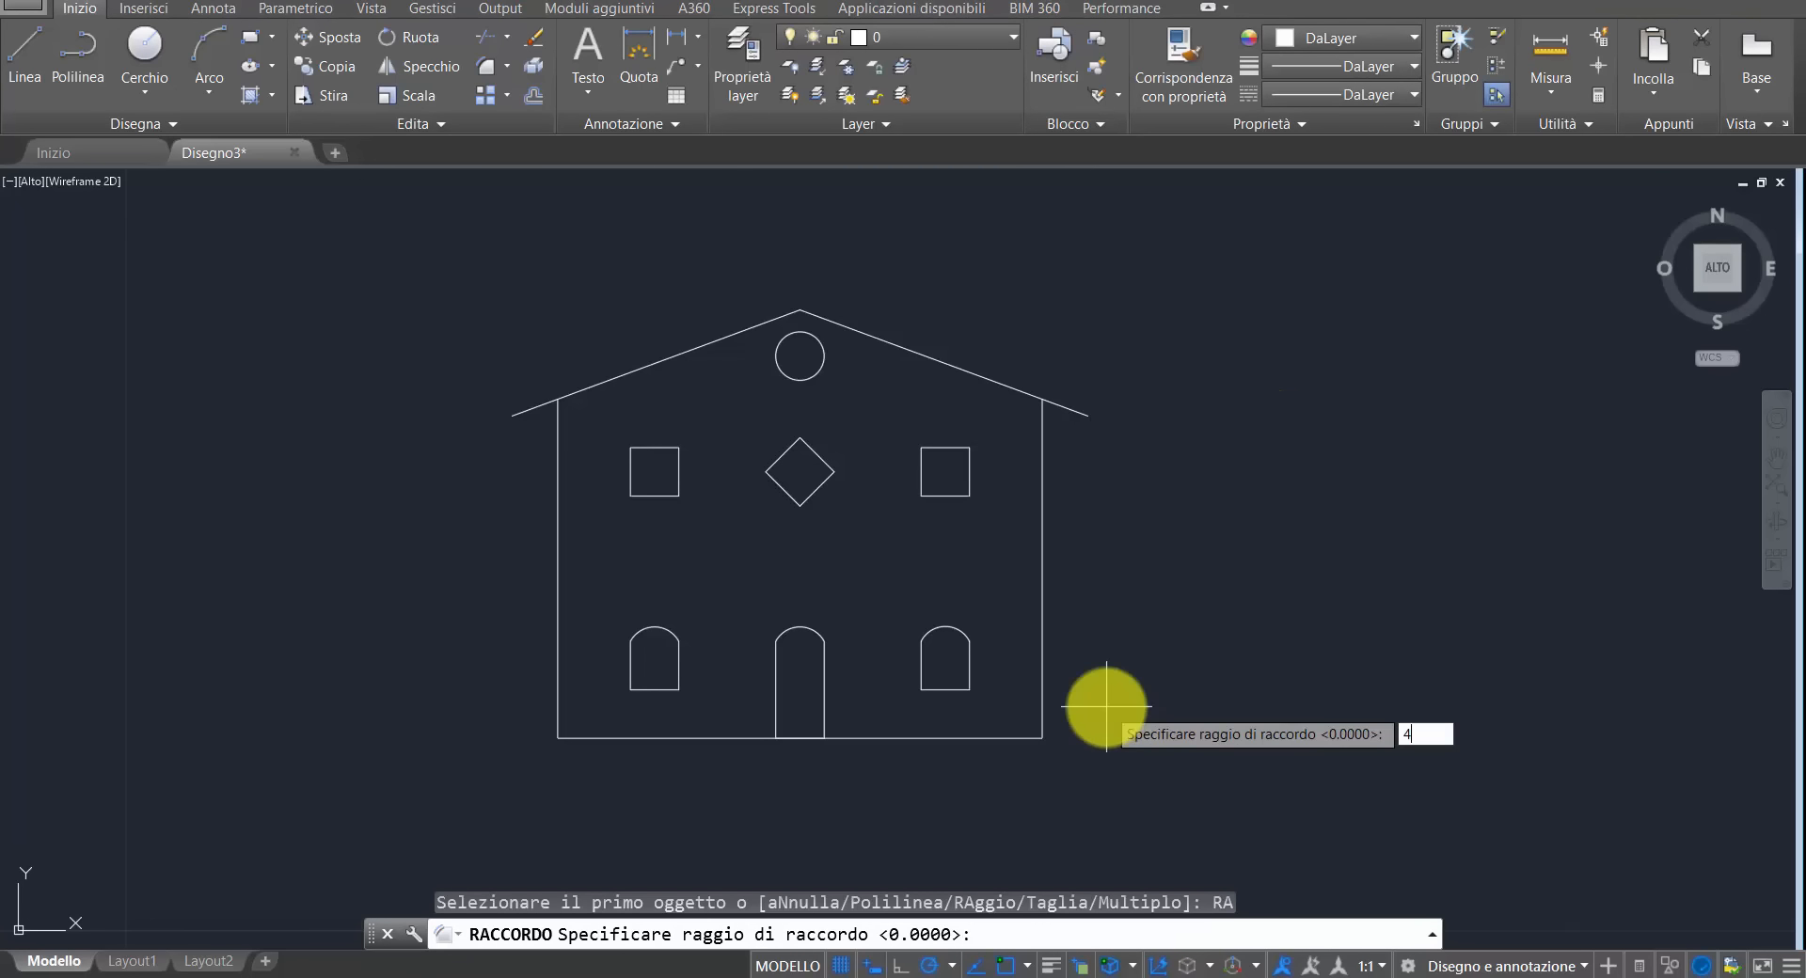
type("4")
key("Return")
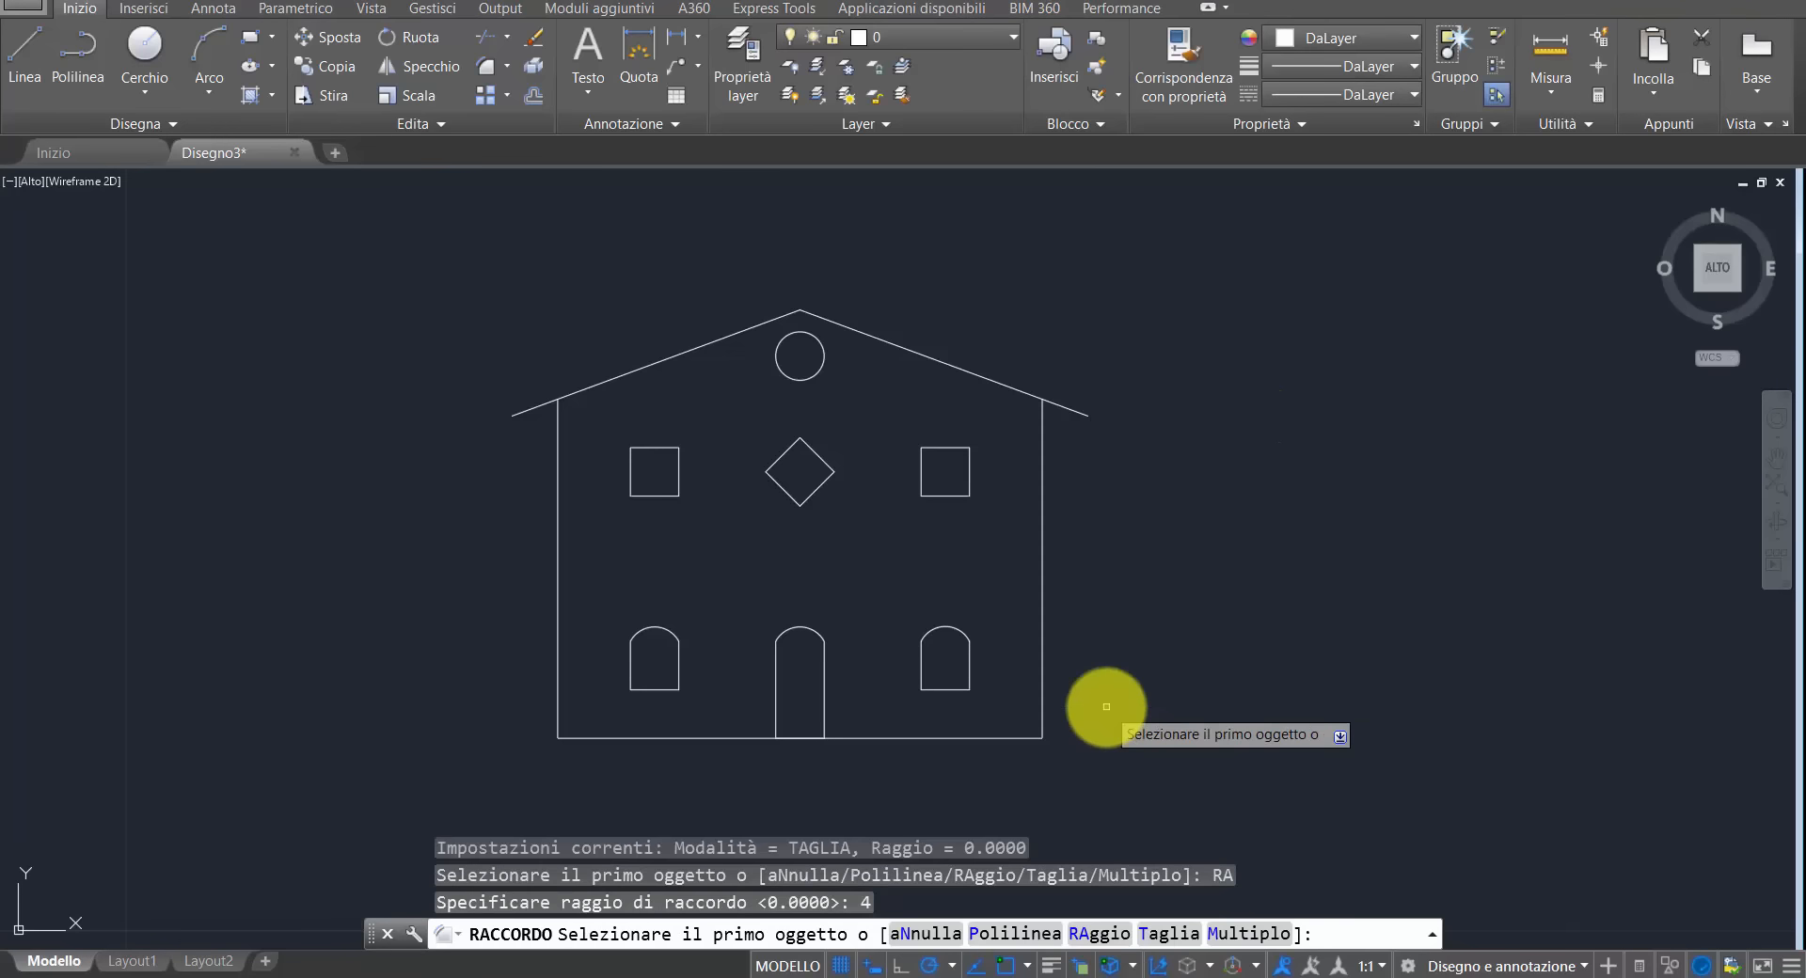
left_click(581, 734)
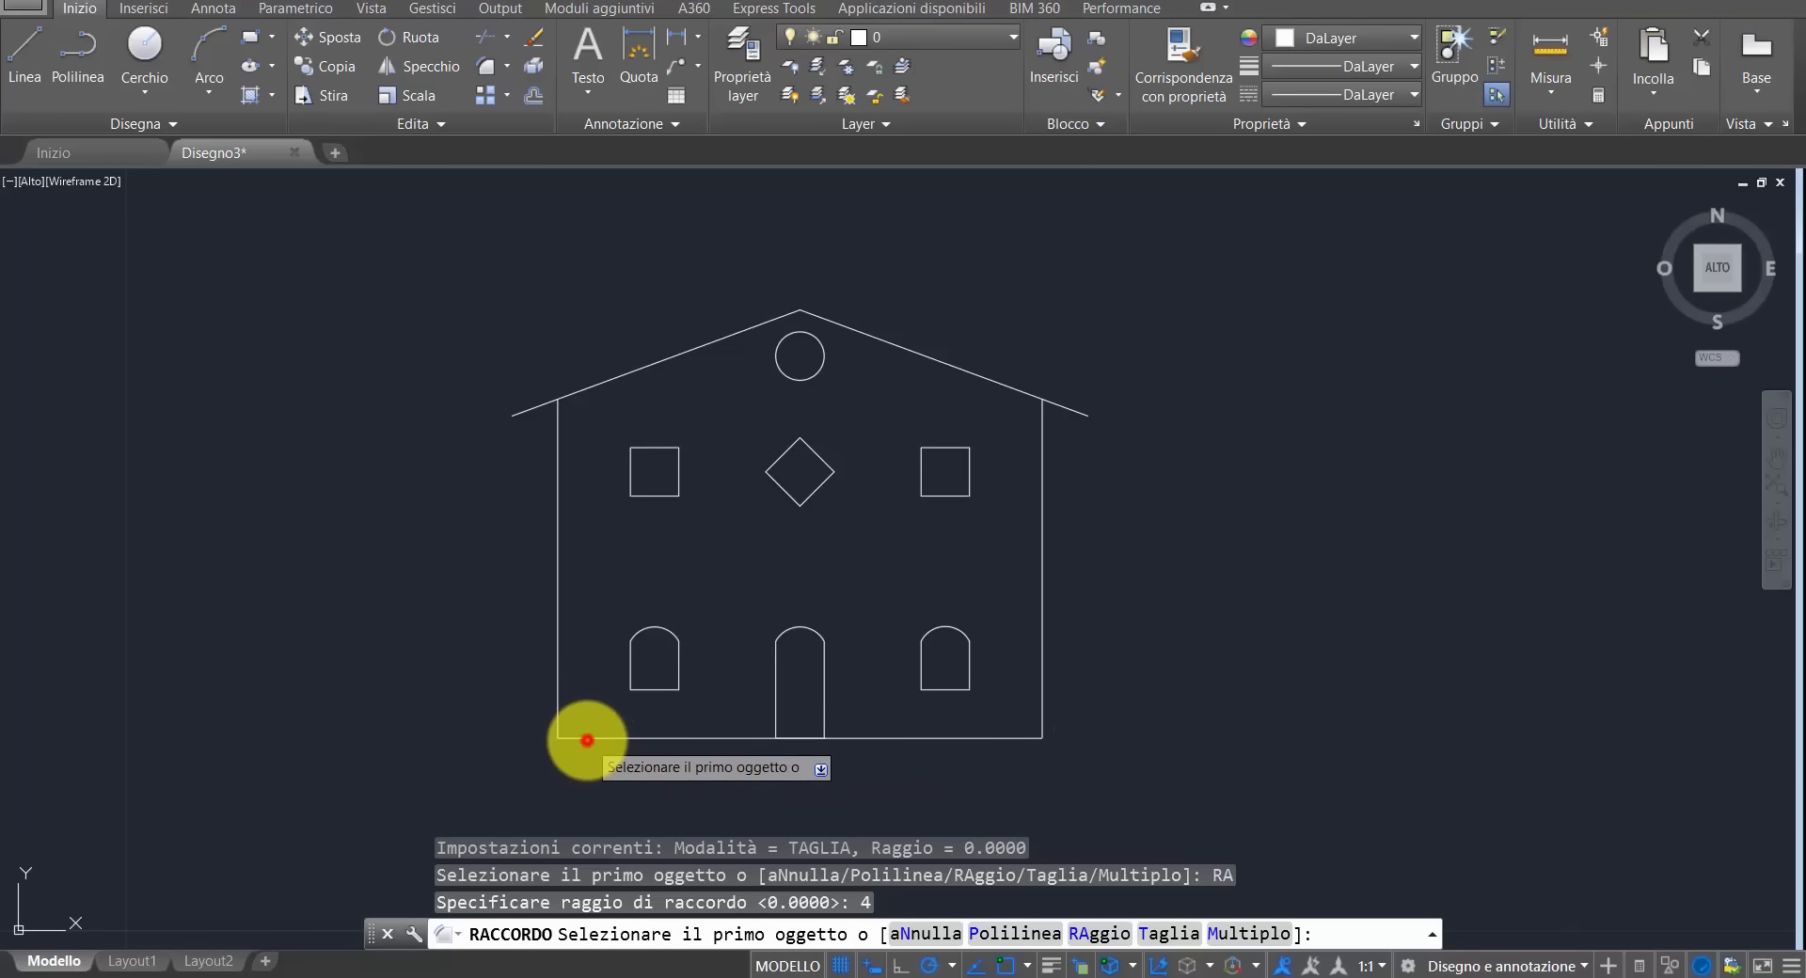
left_click(560, 711)
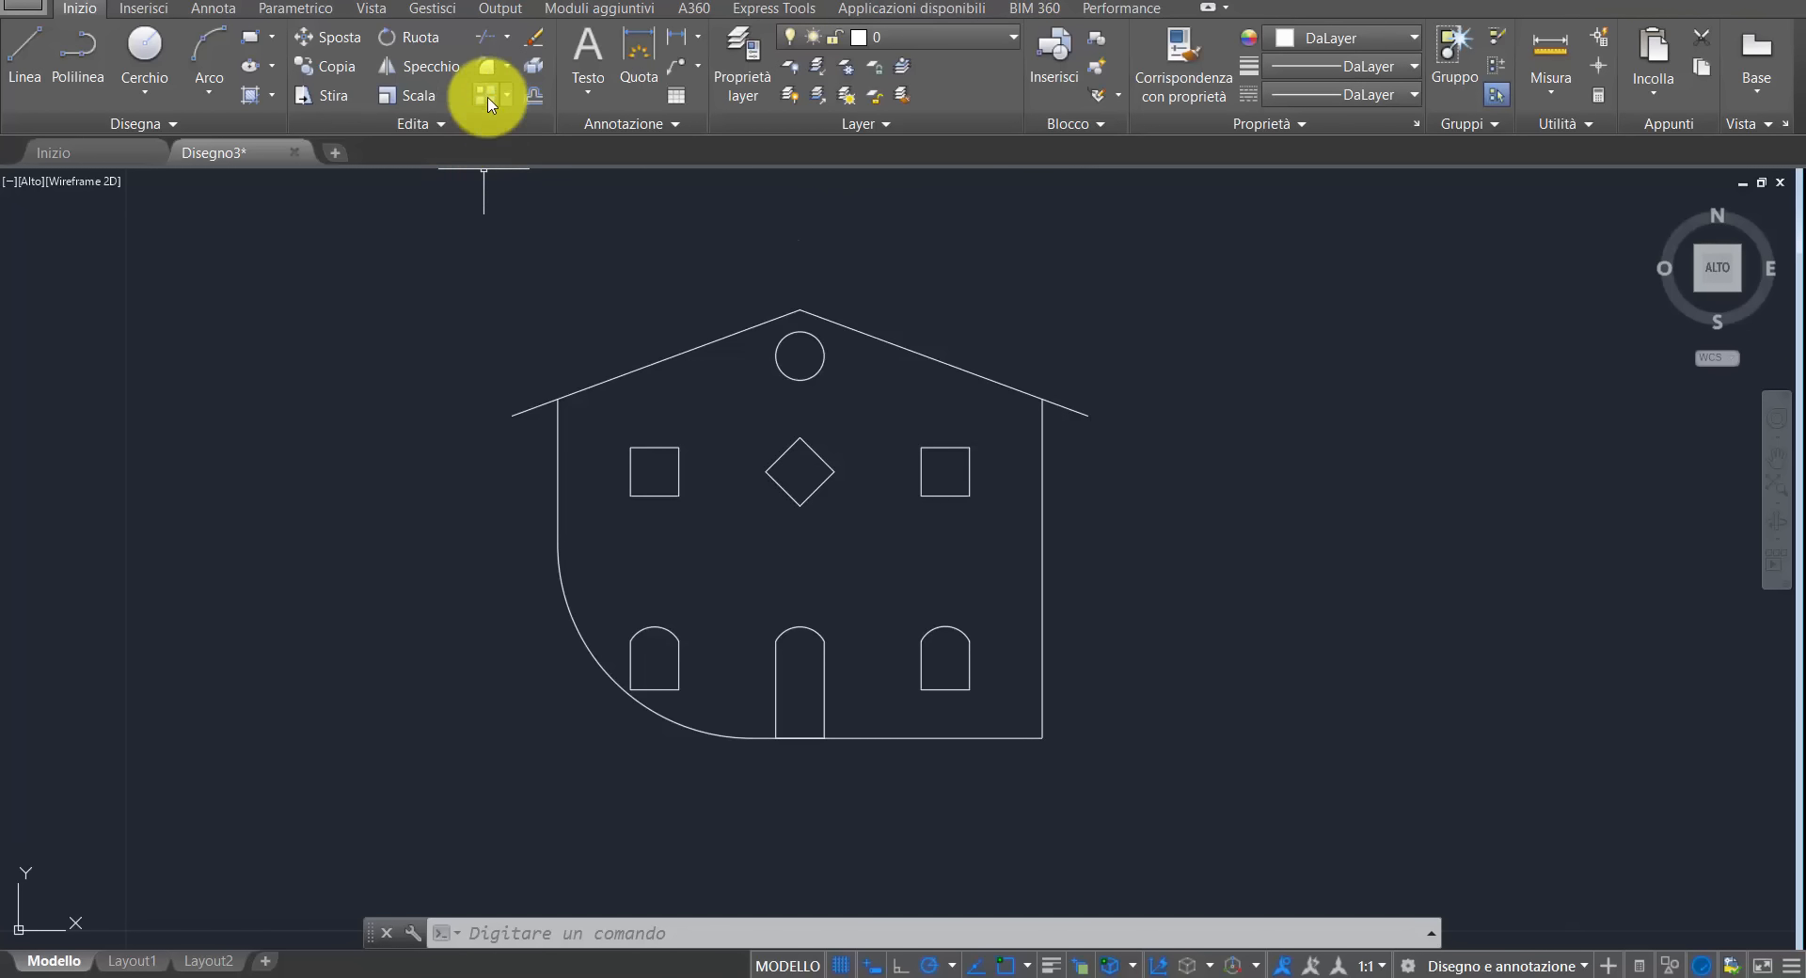
- Fillet the house's lower-right corner with the same radius, and undo the fillets on both bottom corners
left_click(486, 66)
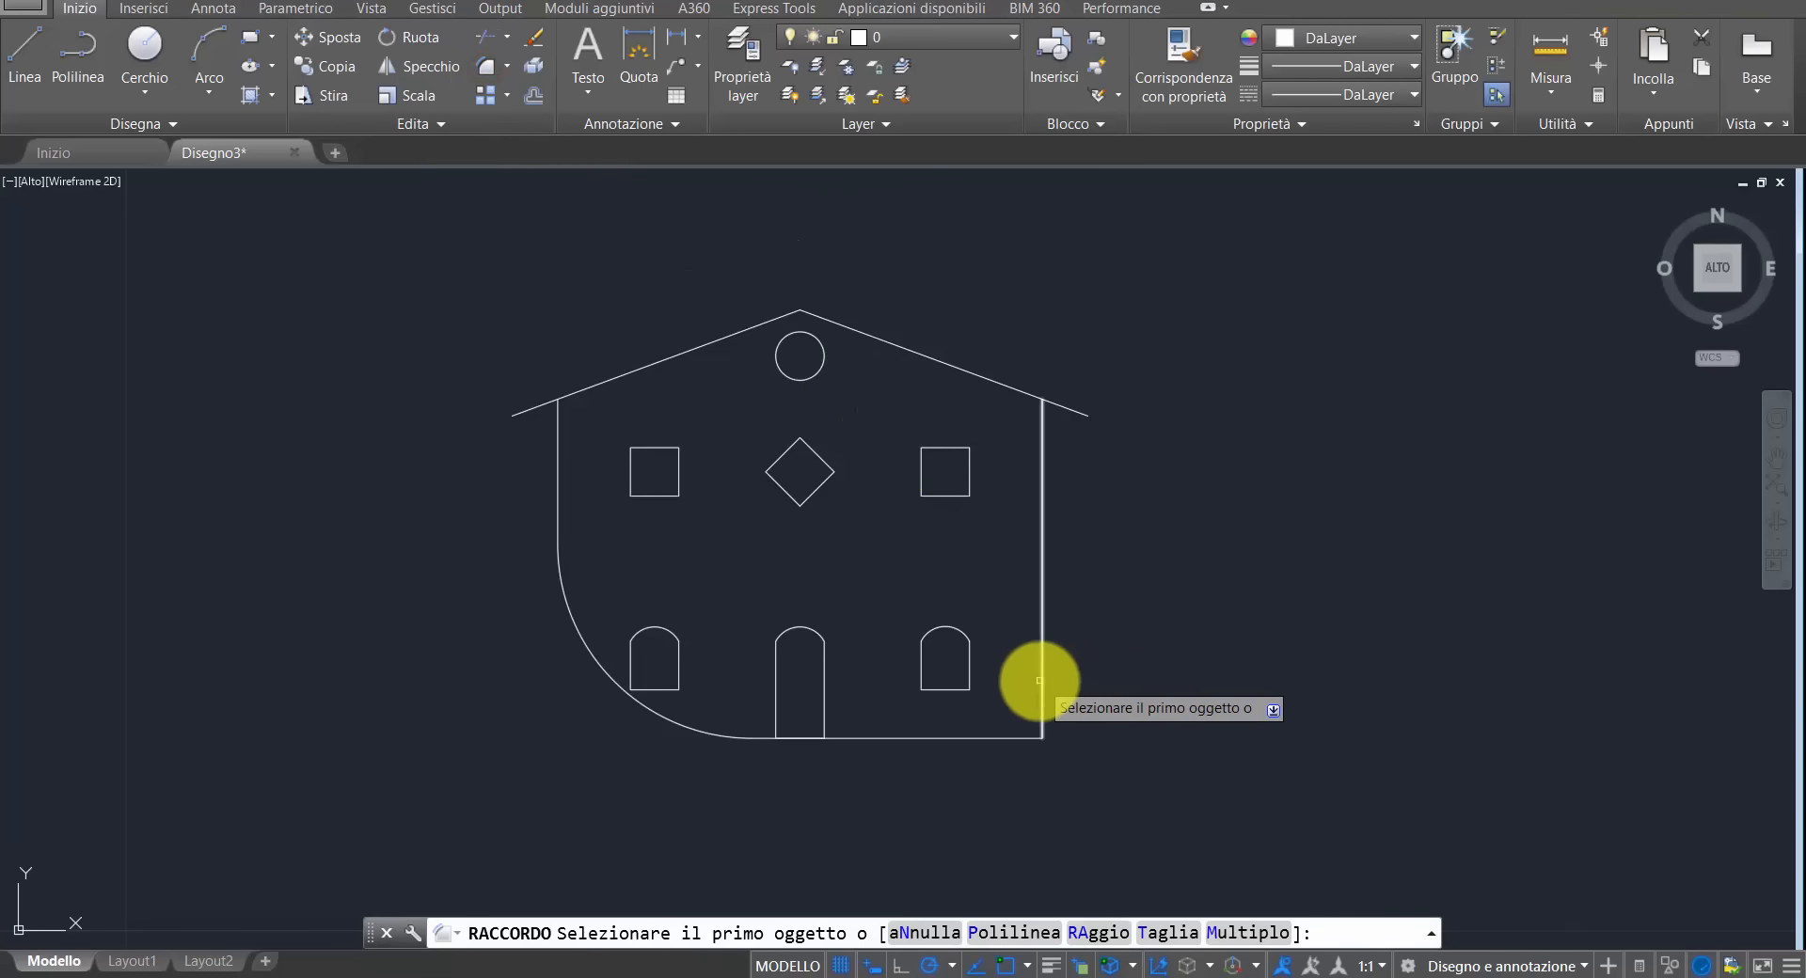
left_click(1040, 682)
left_click(1006, 736)
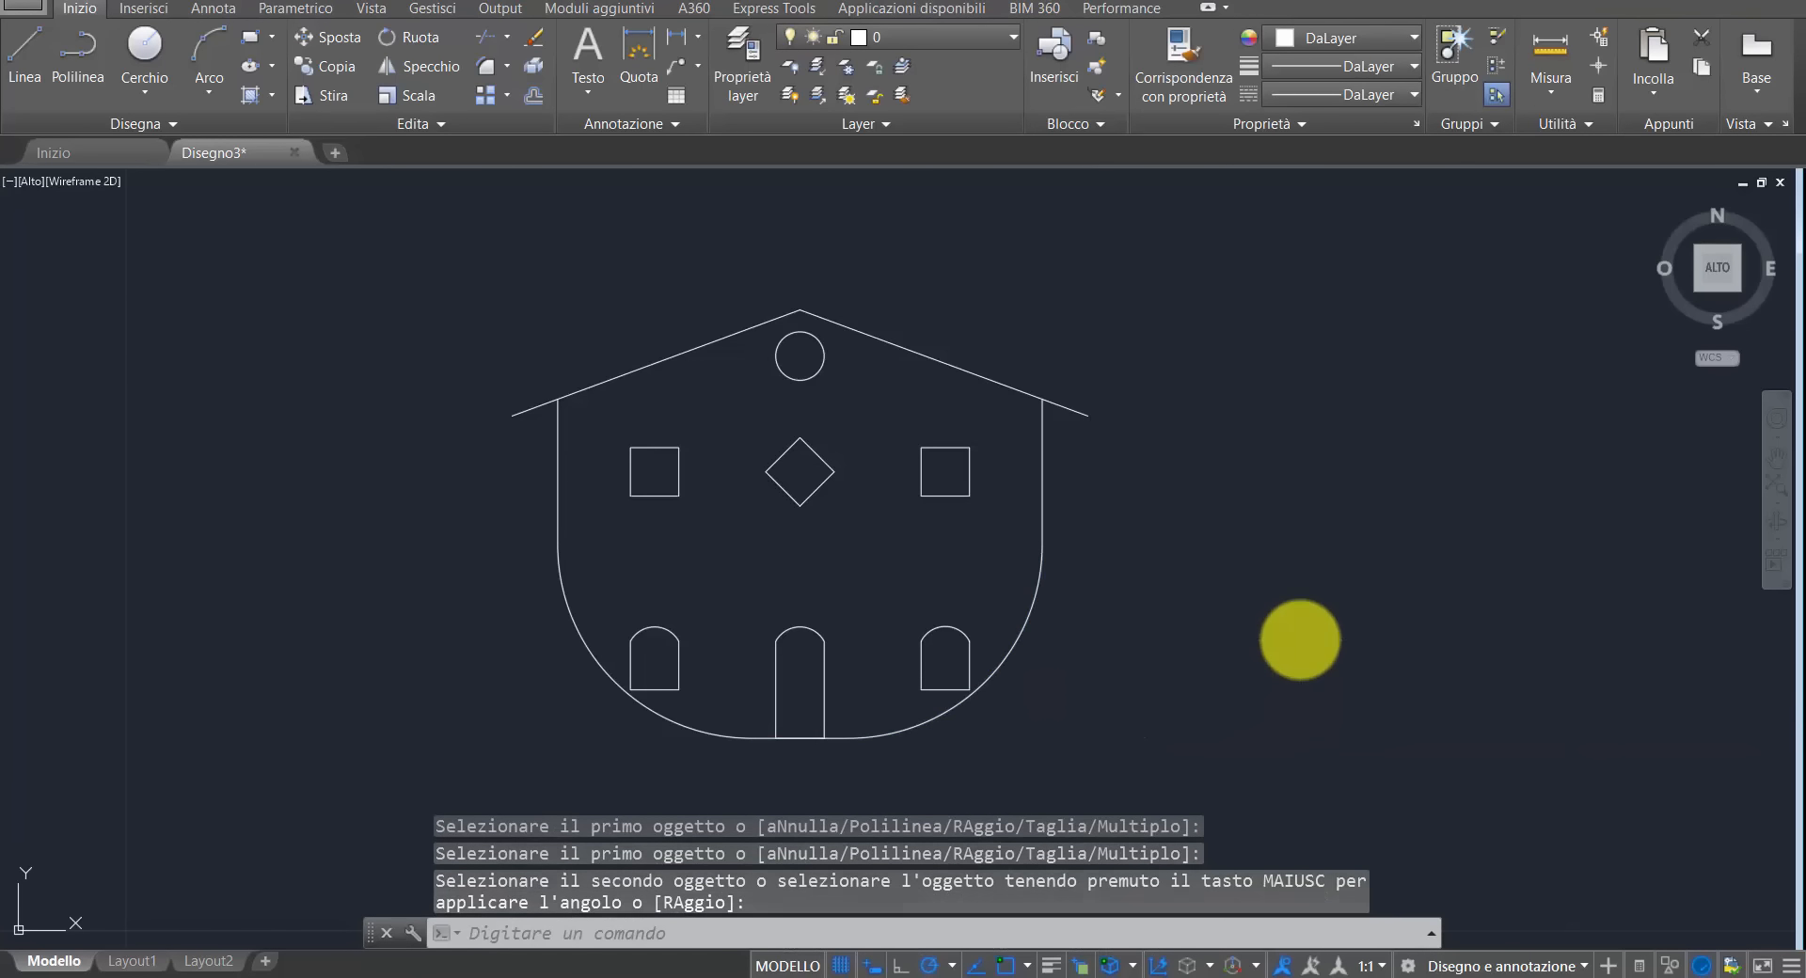
key("ctrl+z")
key("ctrl+z")
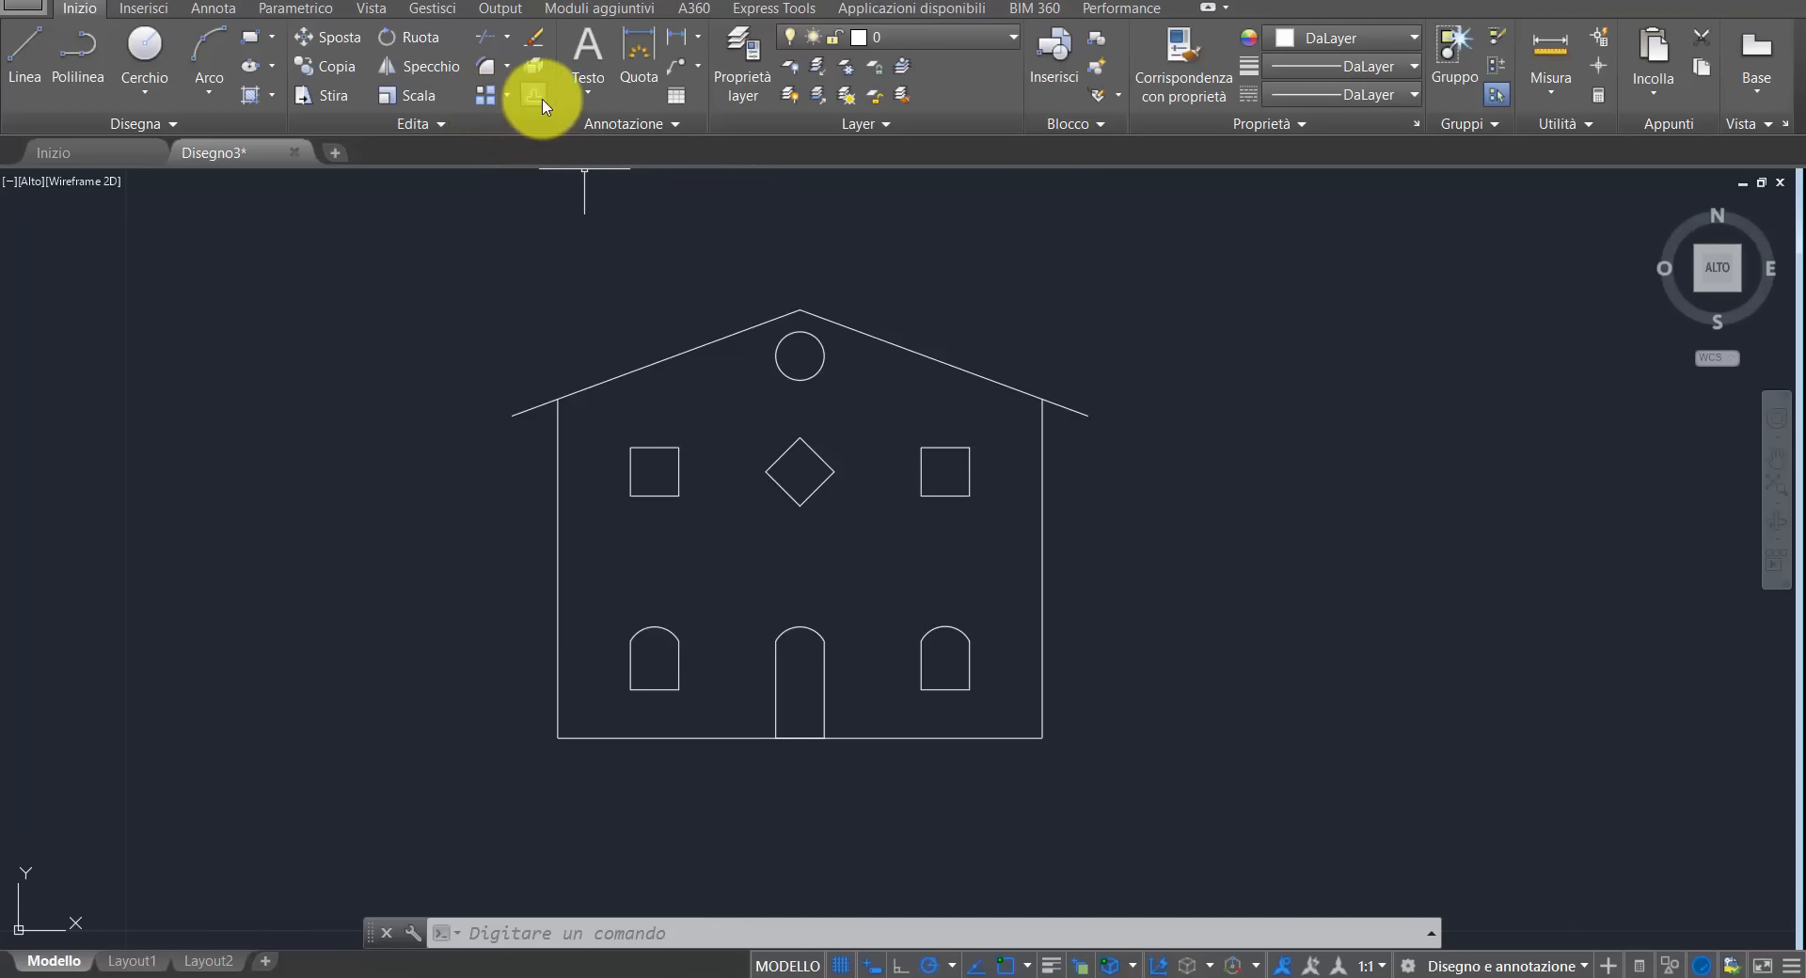
- Fillet the roof ridge between the left and right roof slopes with a radius of 1
left_click(484, 68)
right_click(1109, 302)
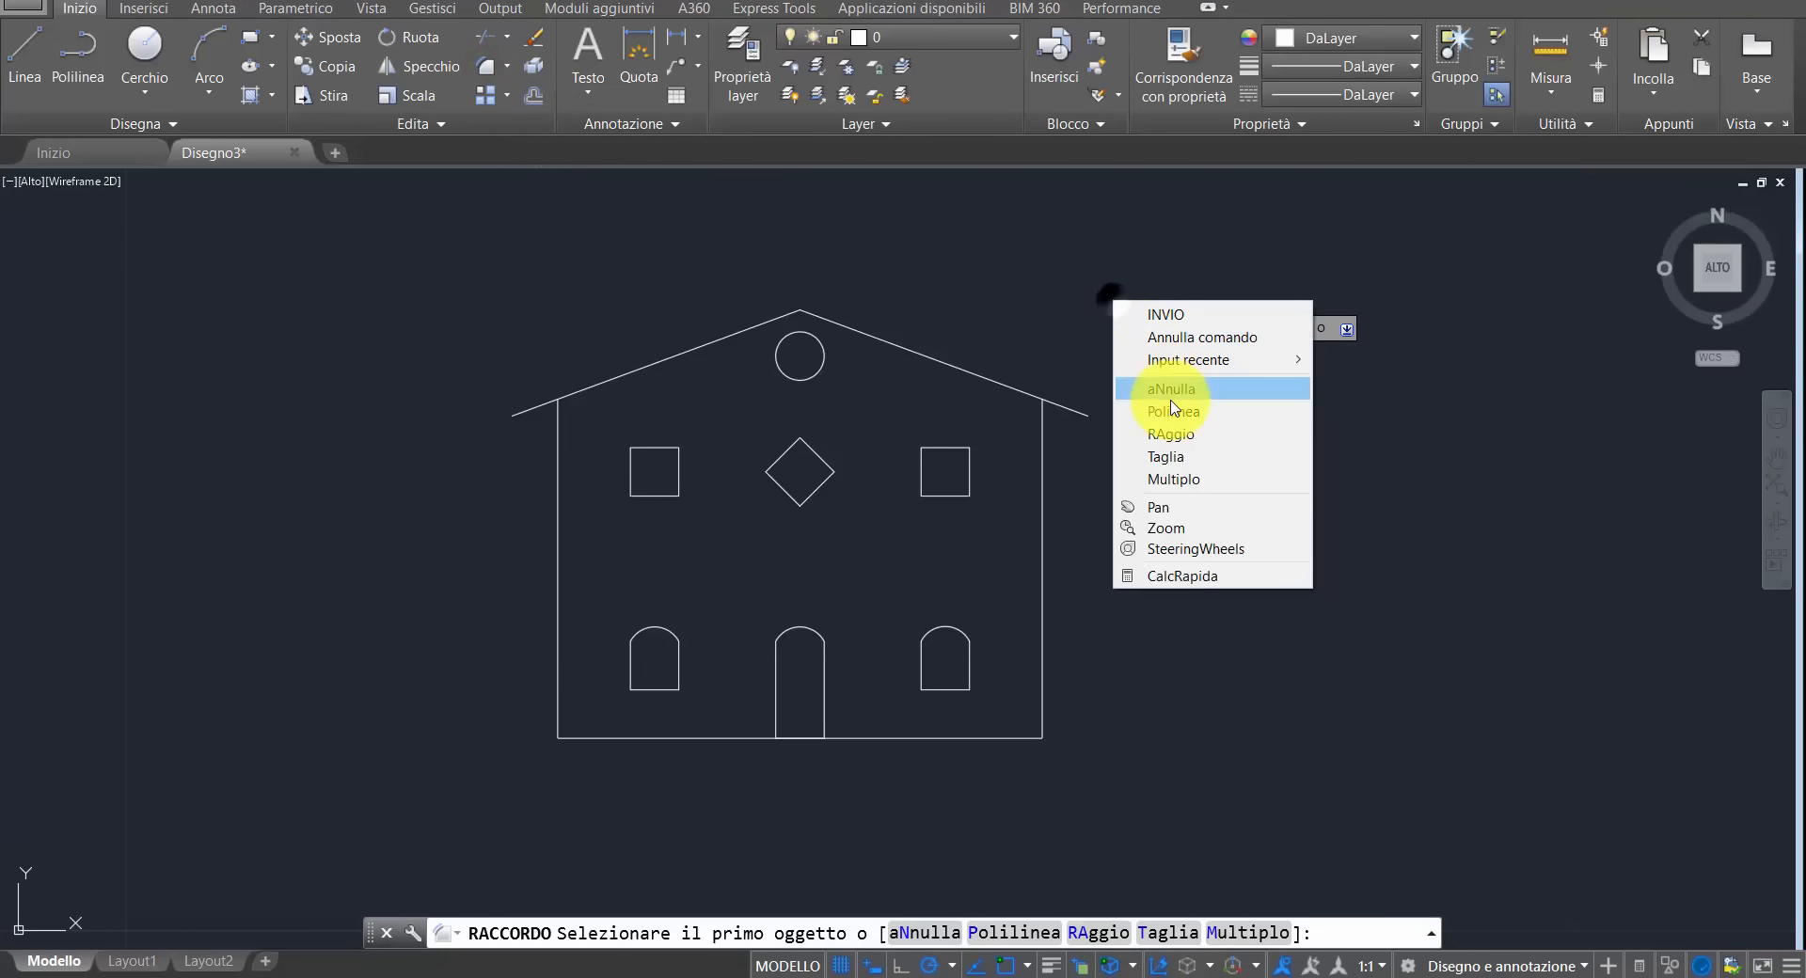
left_click(1171, 434)
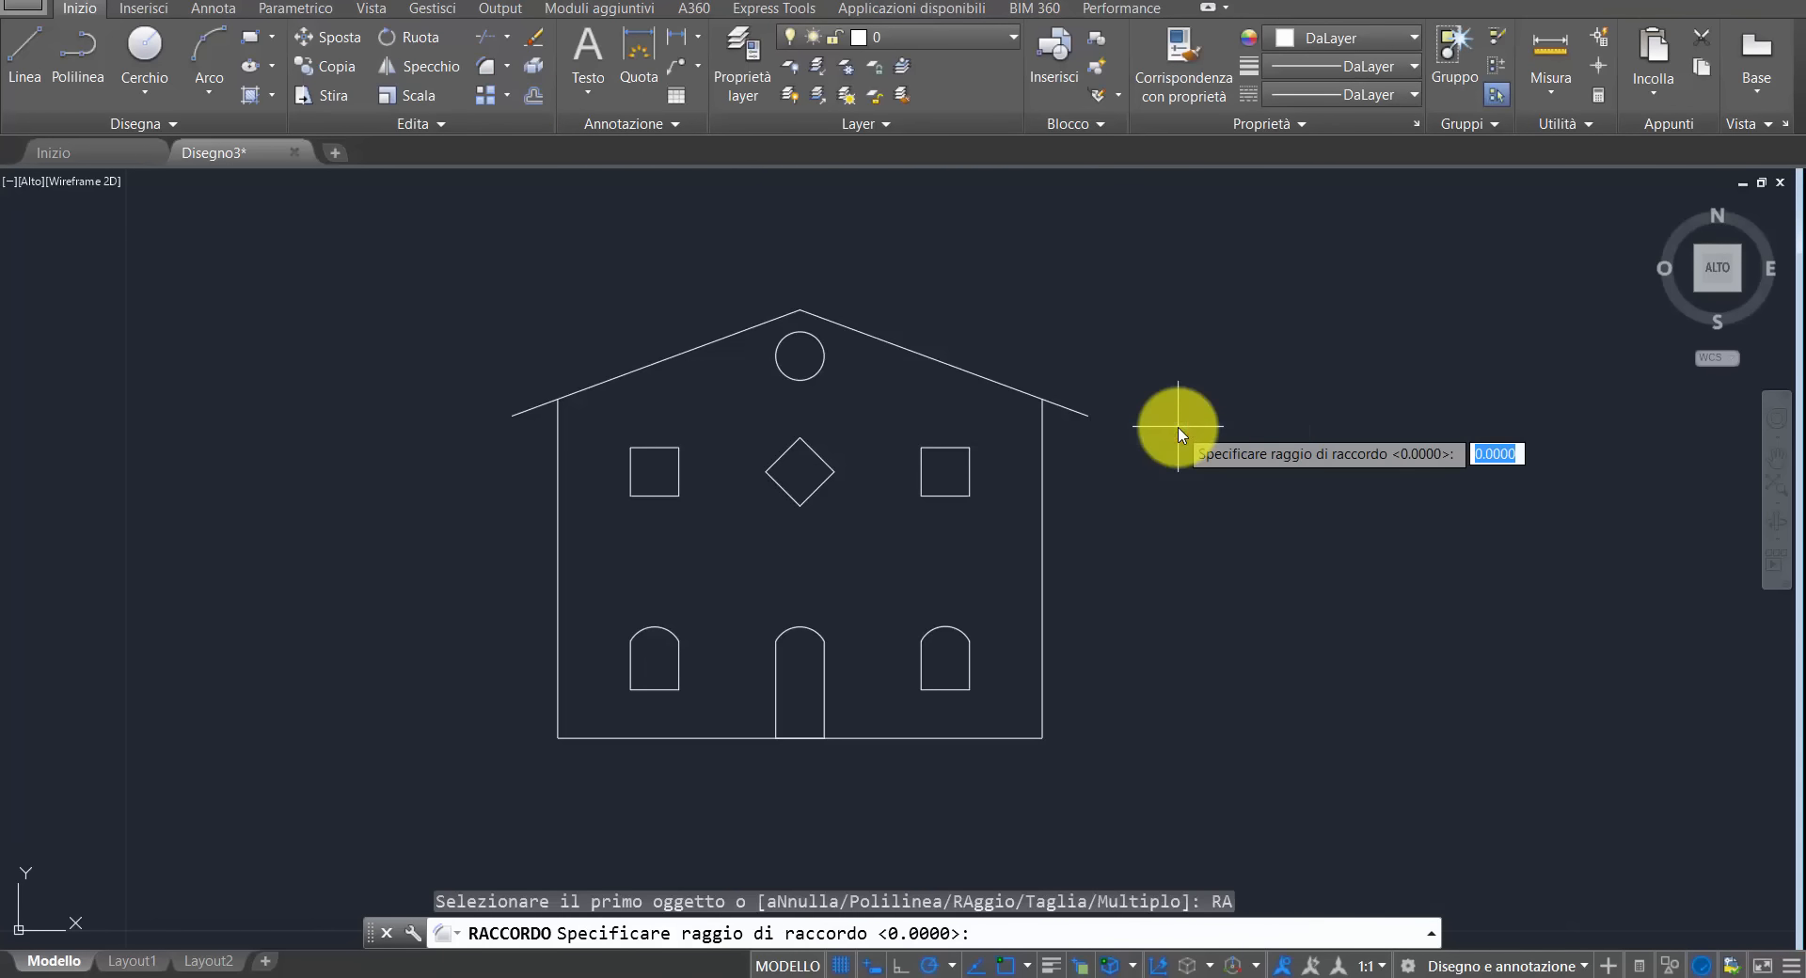
key("Return")
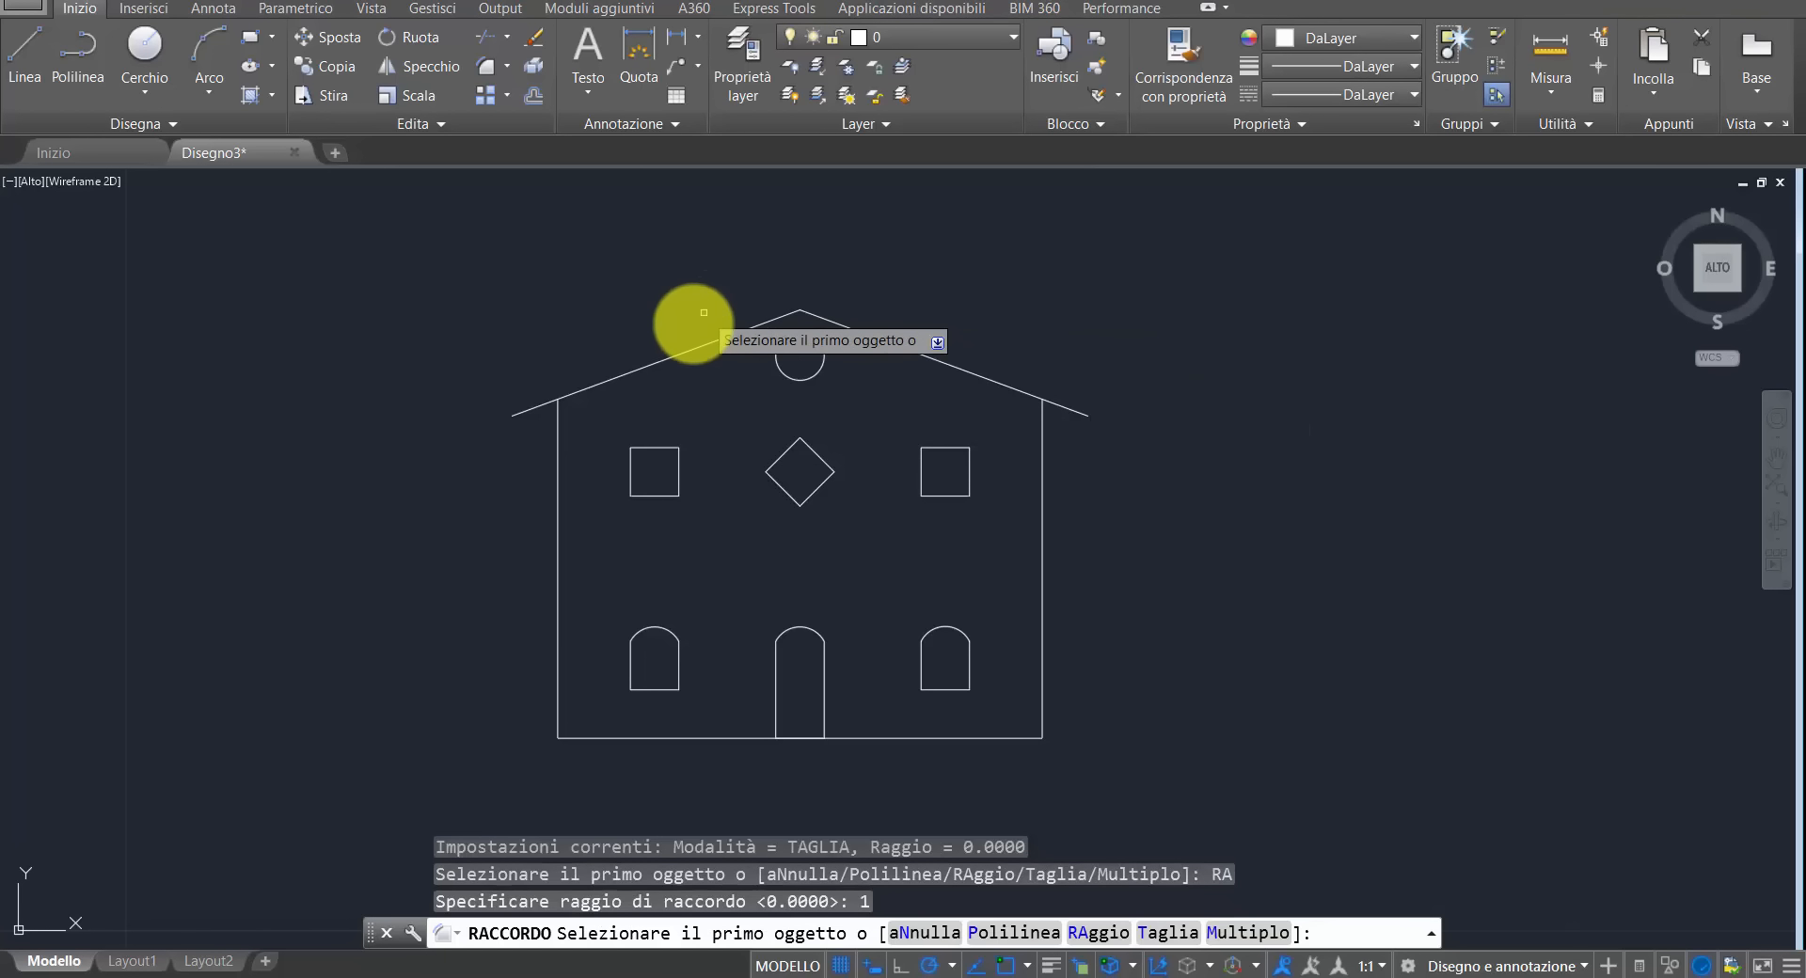
left_click(743, 333)
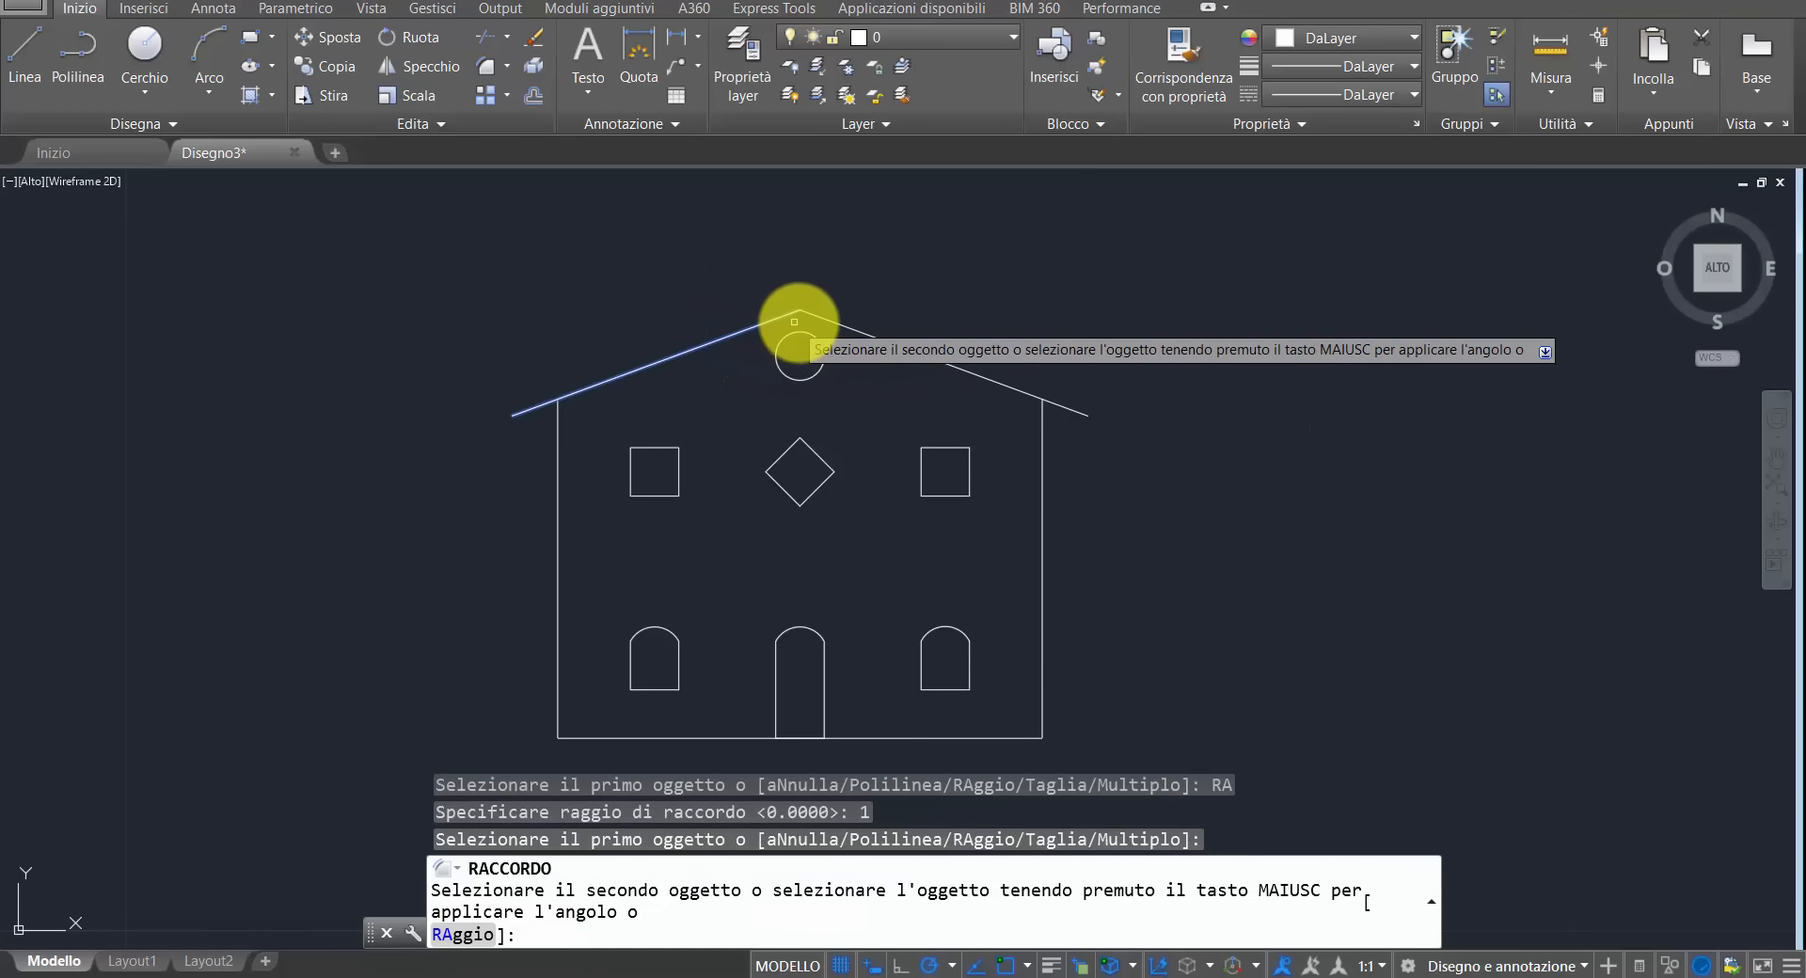
left_click(843, 322)
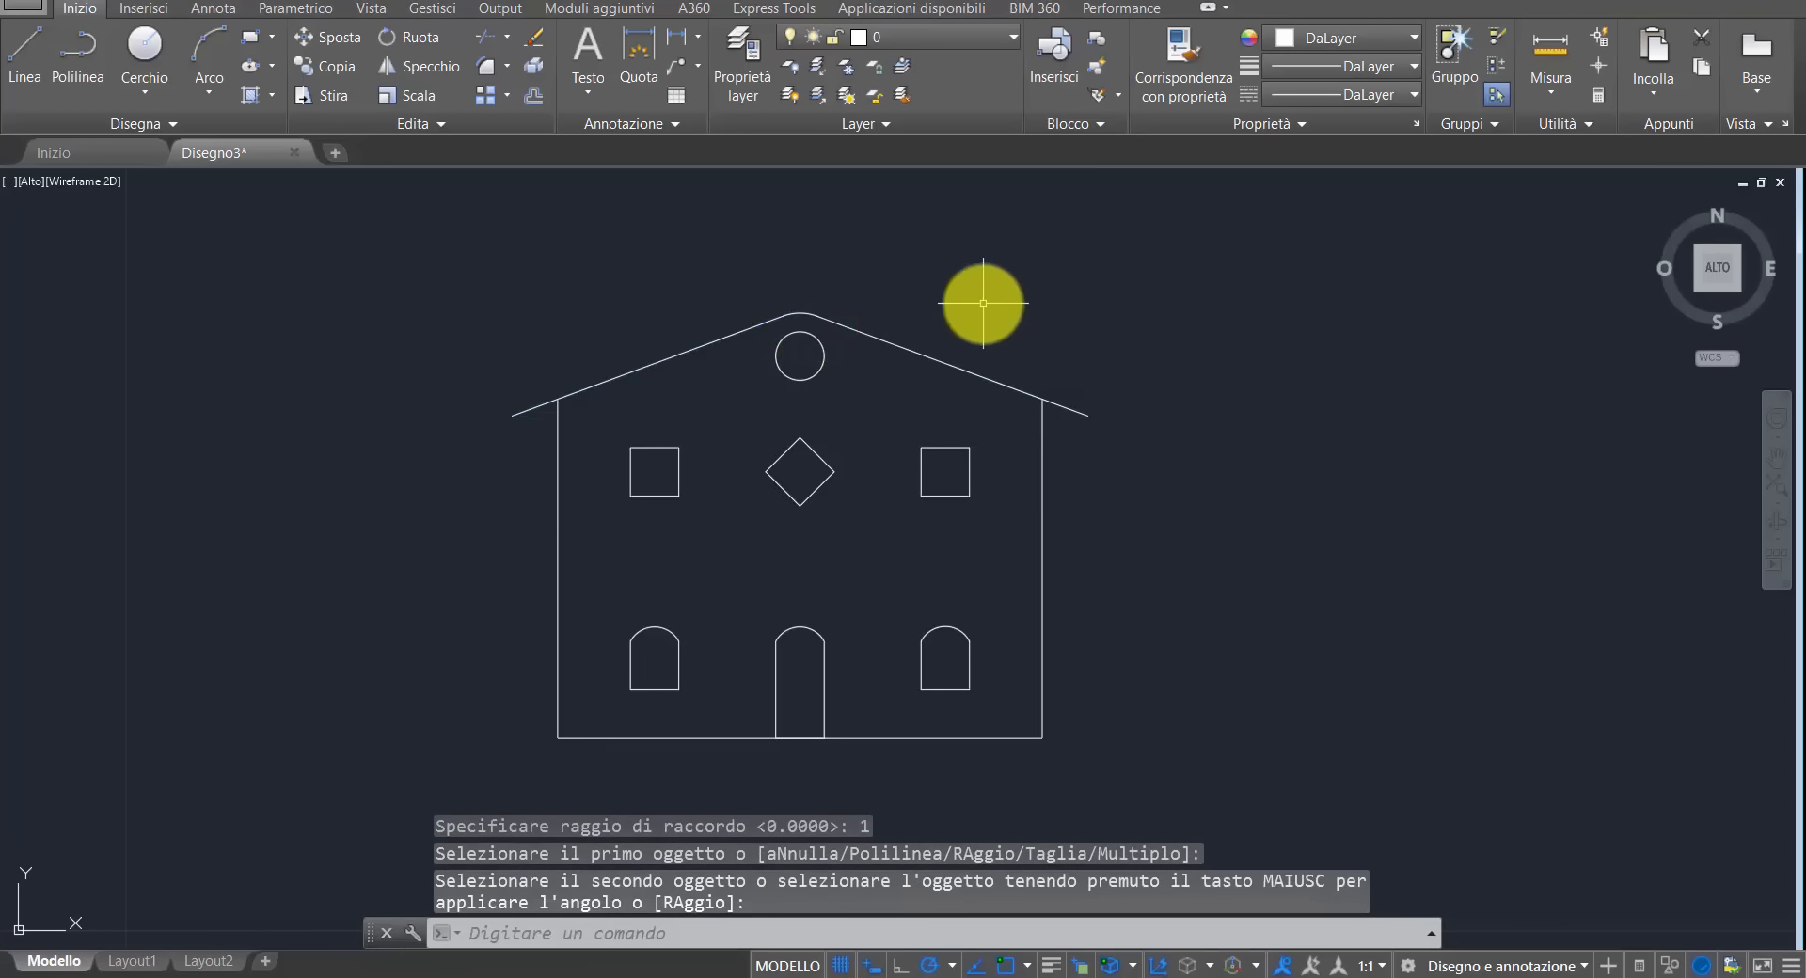
- Chamfer the house's lower-right corner between the right wall and base line with both distances at 1, and undo the chamfer
left_click(507, 74)
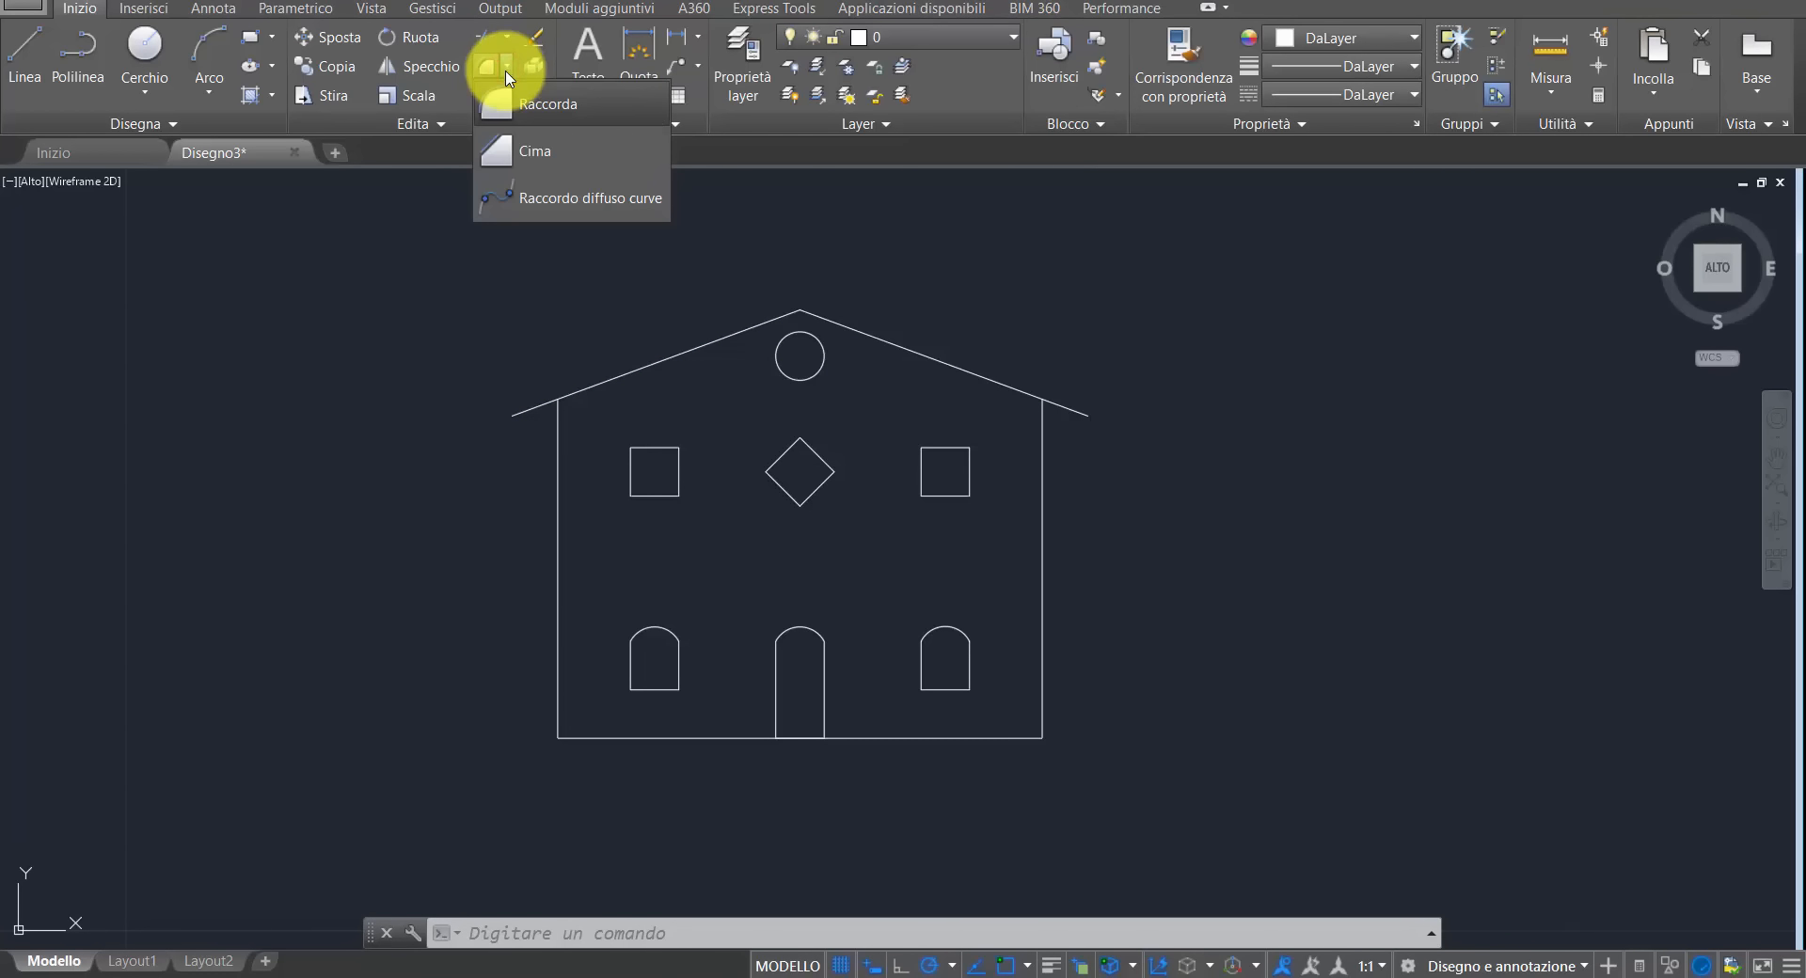
left_click(536, 156)
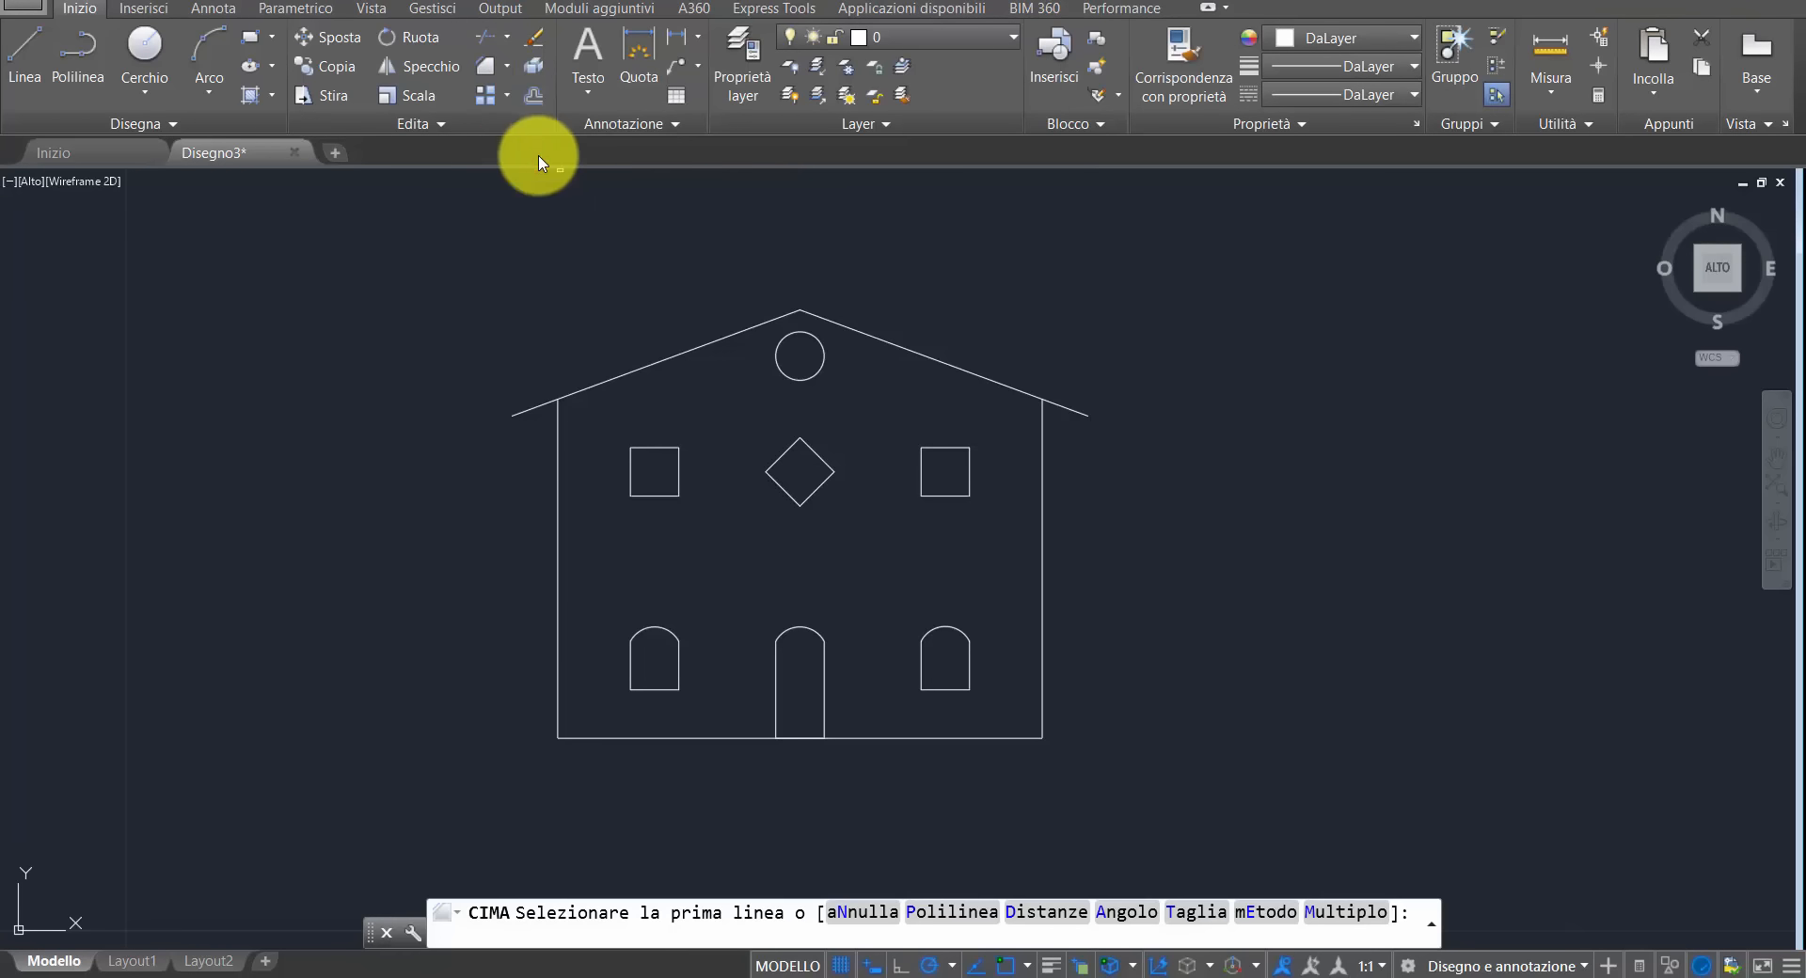
right_click(1094, 562)
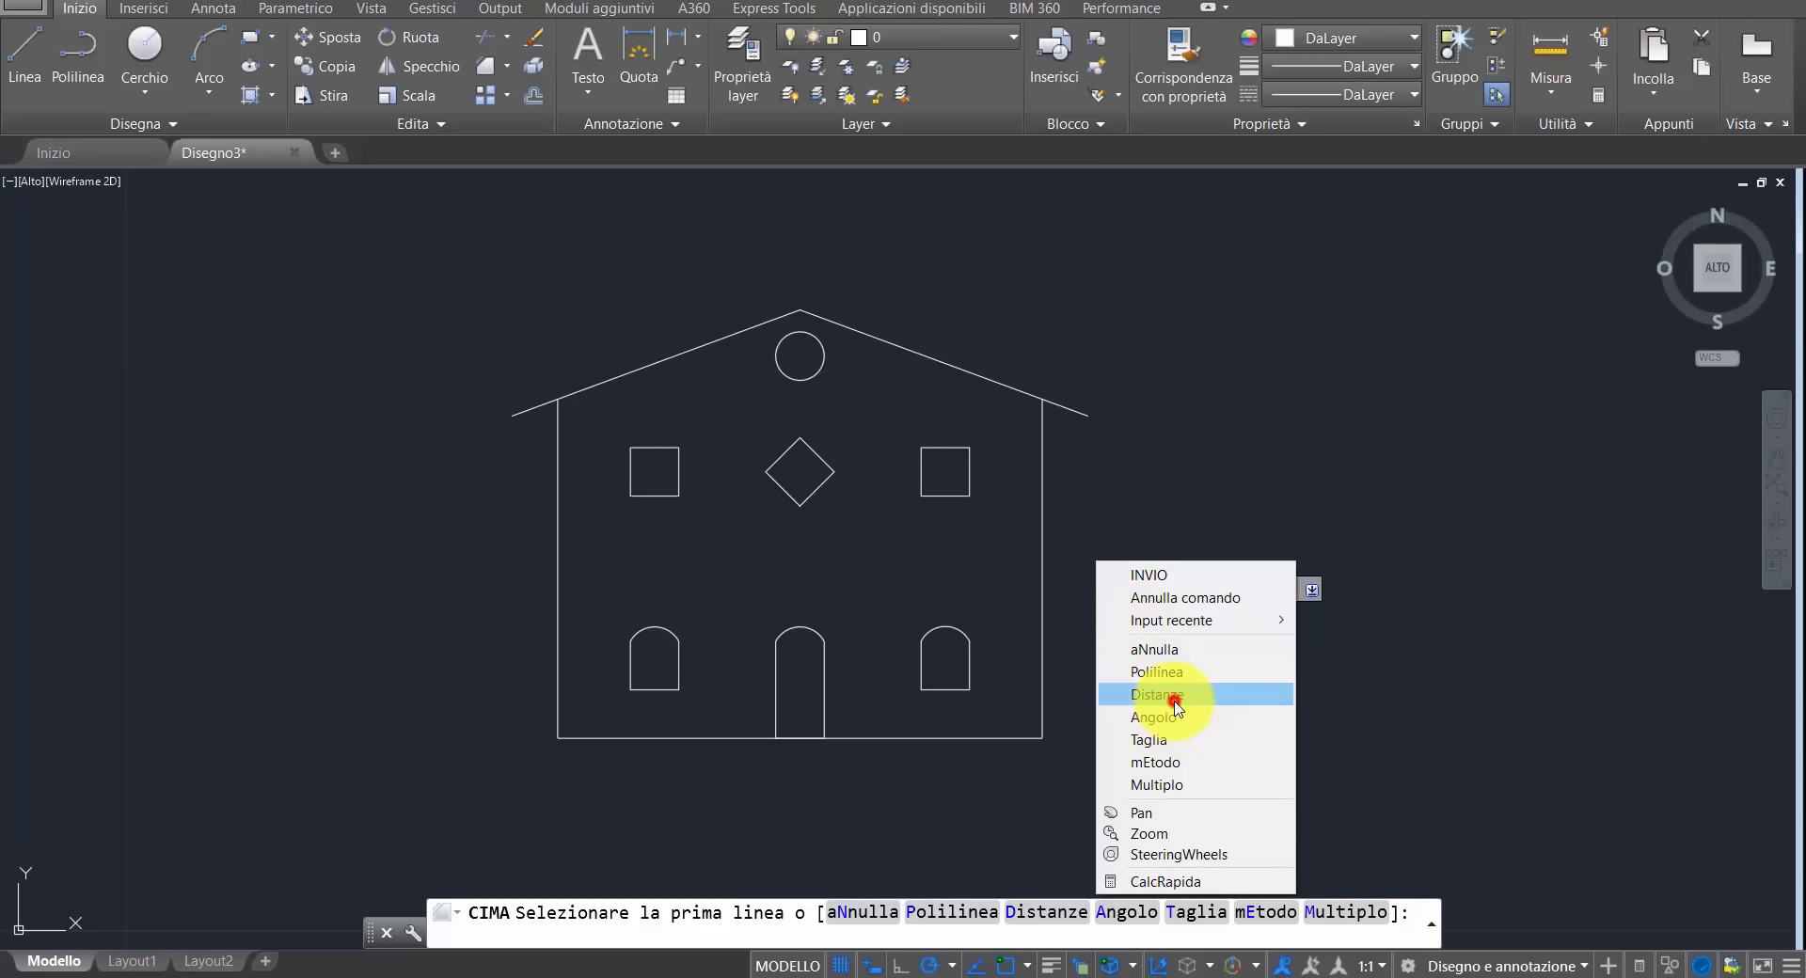
left_click(1173, 696)
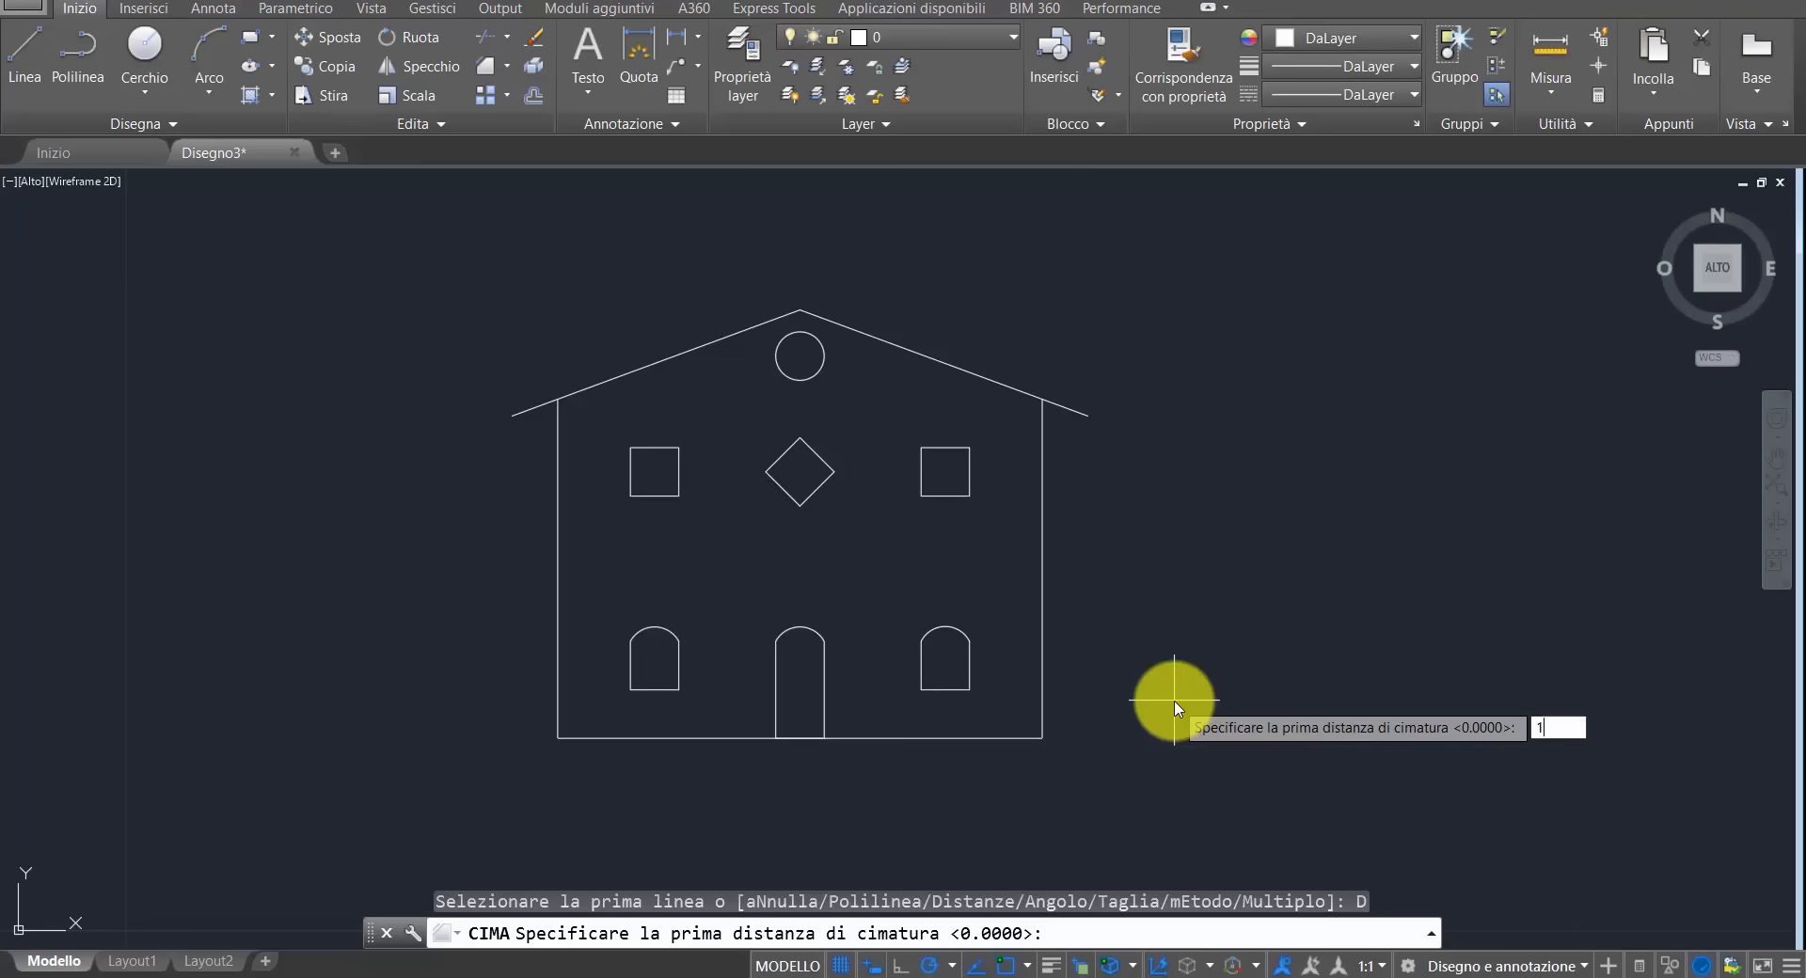
key("Return")
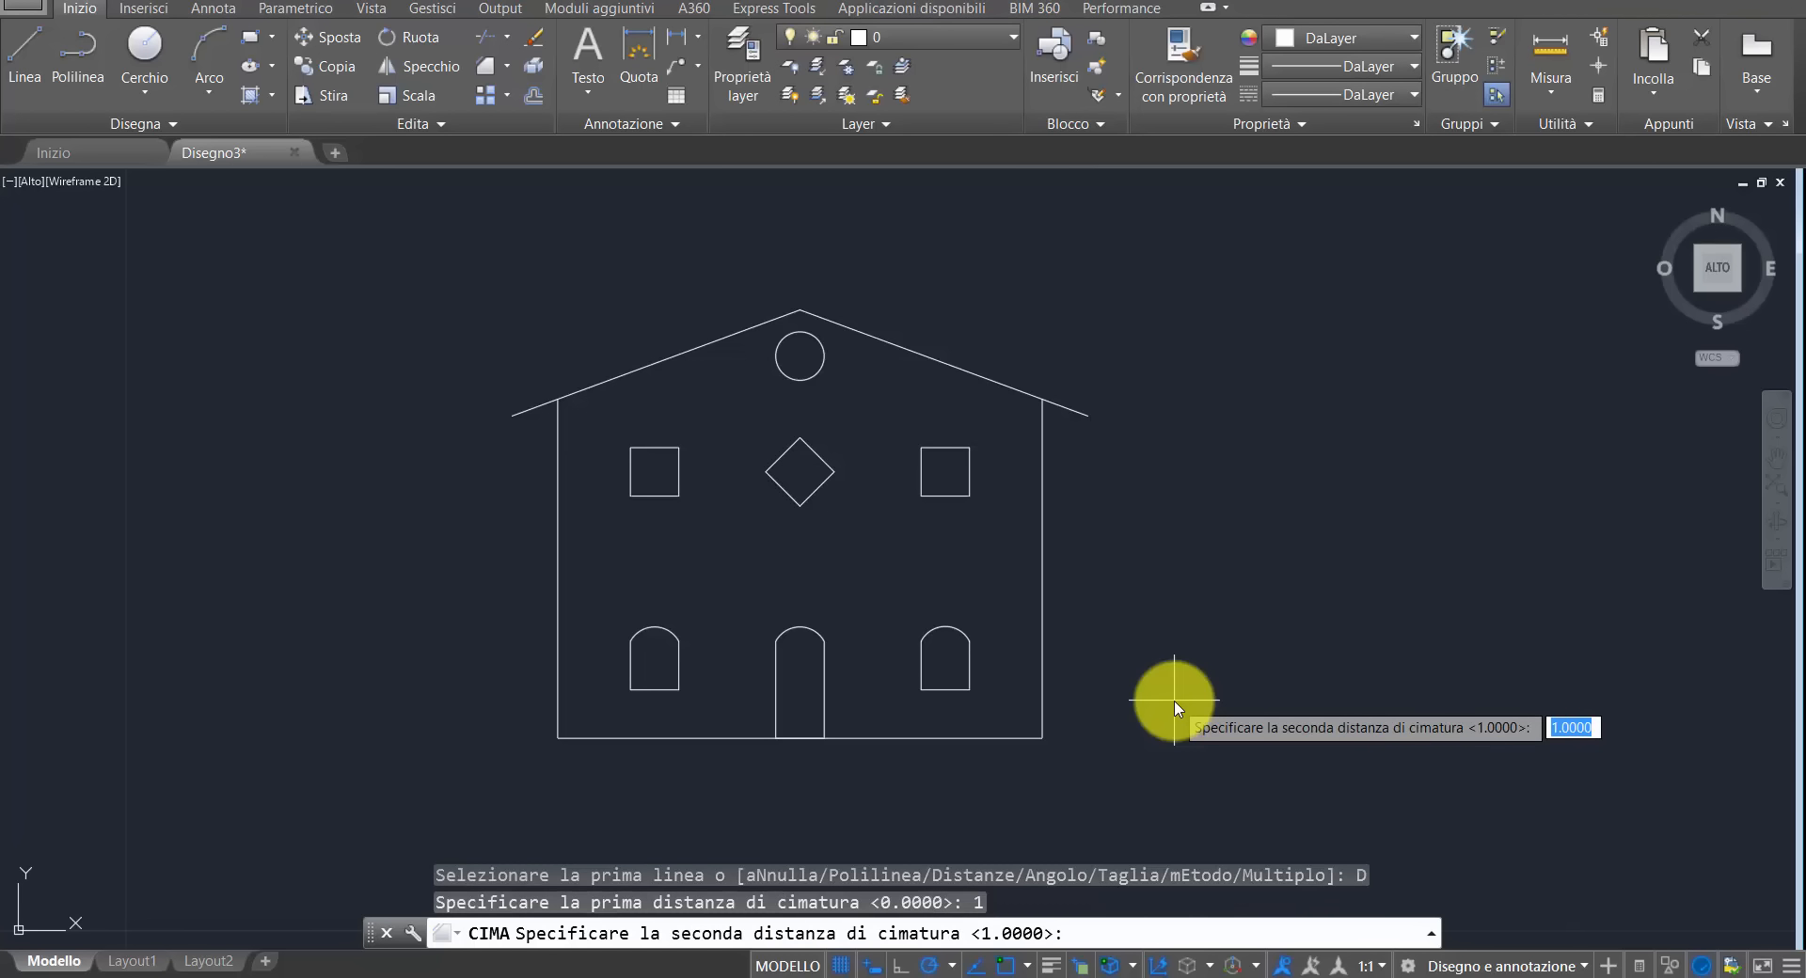
key("Return")
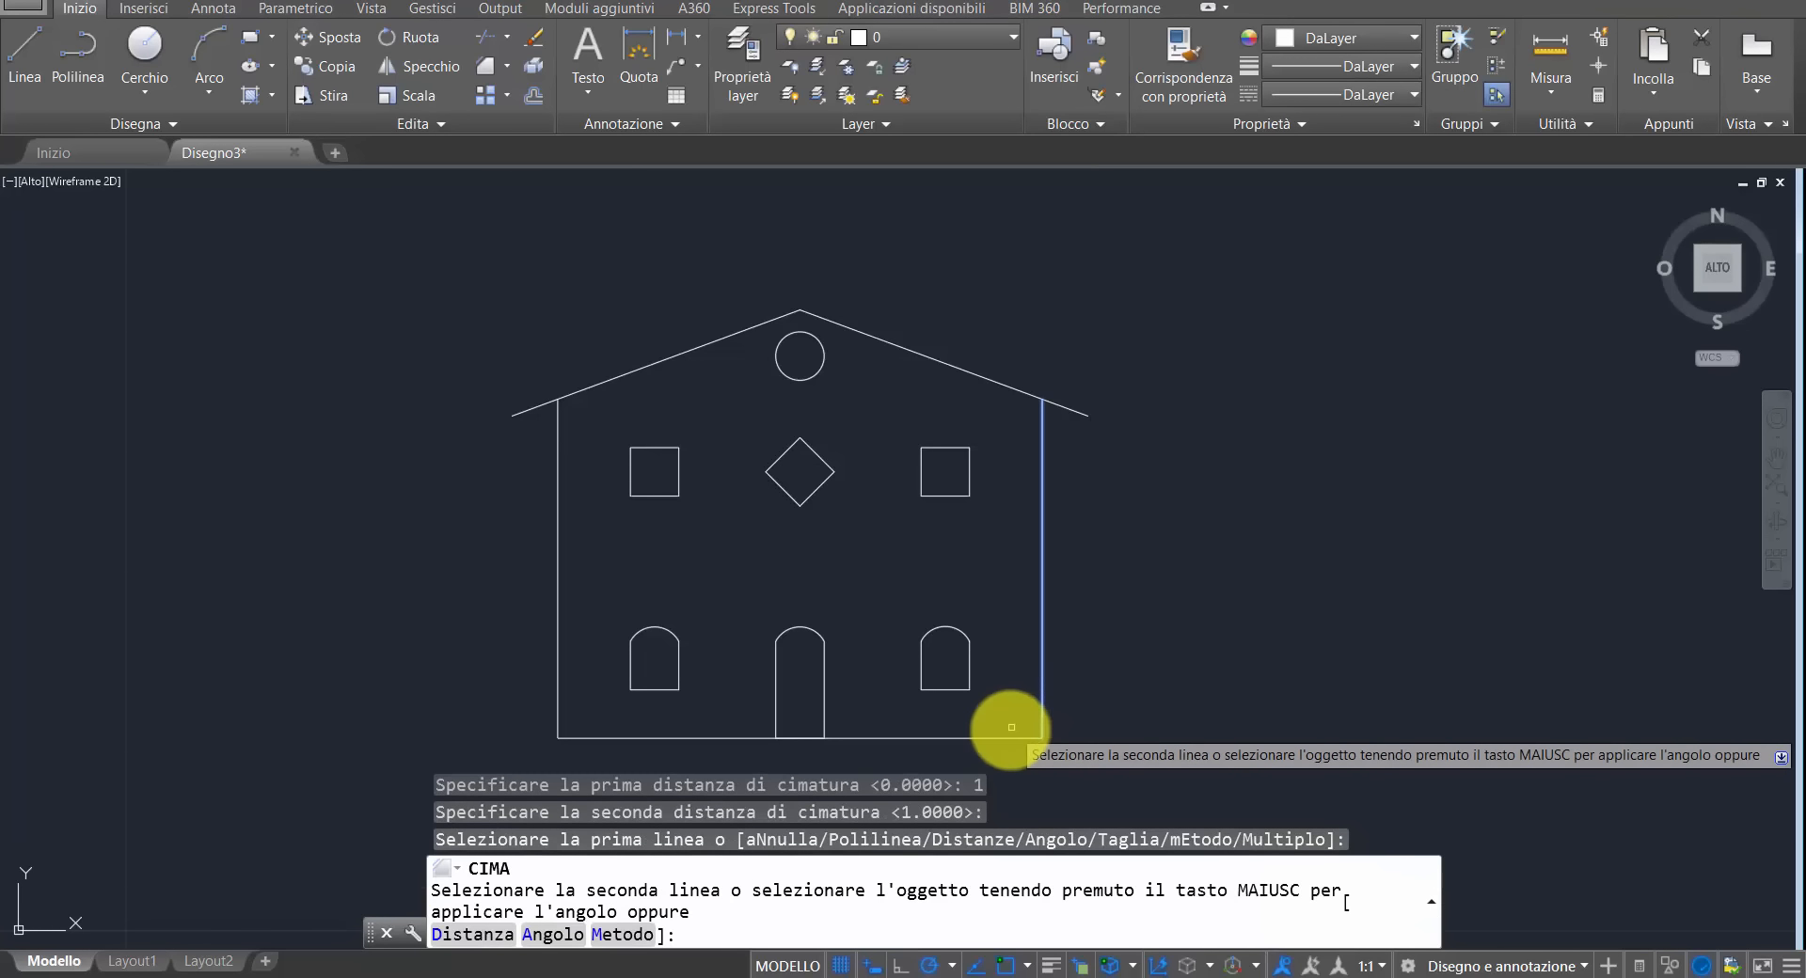
left_click(987, 738)
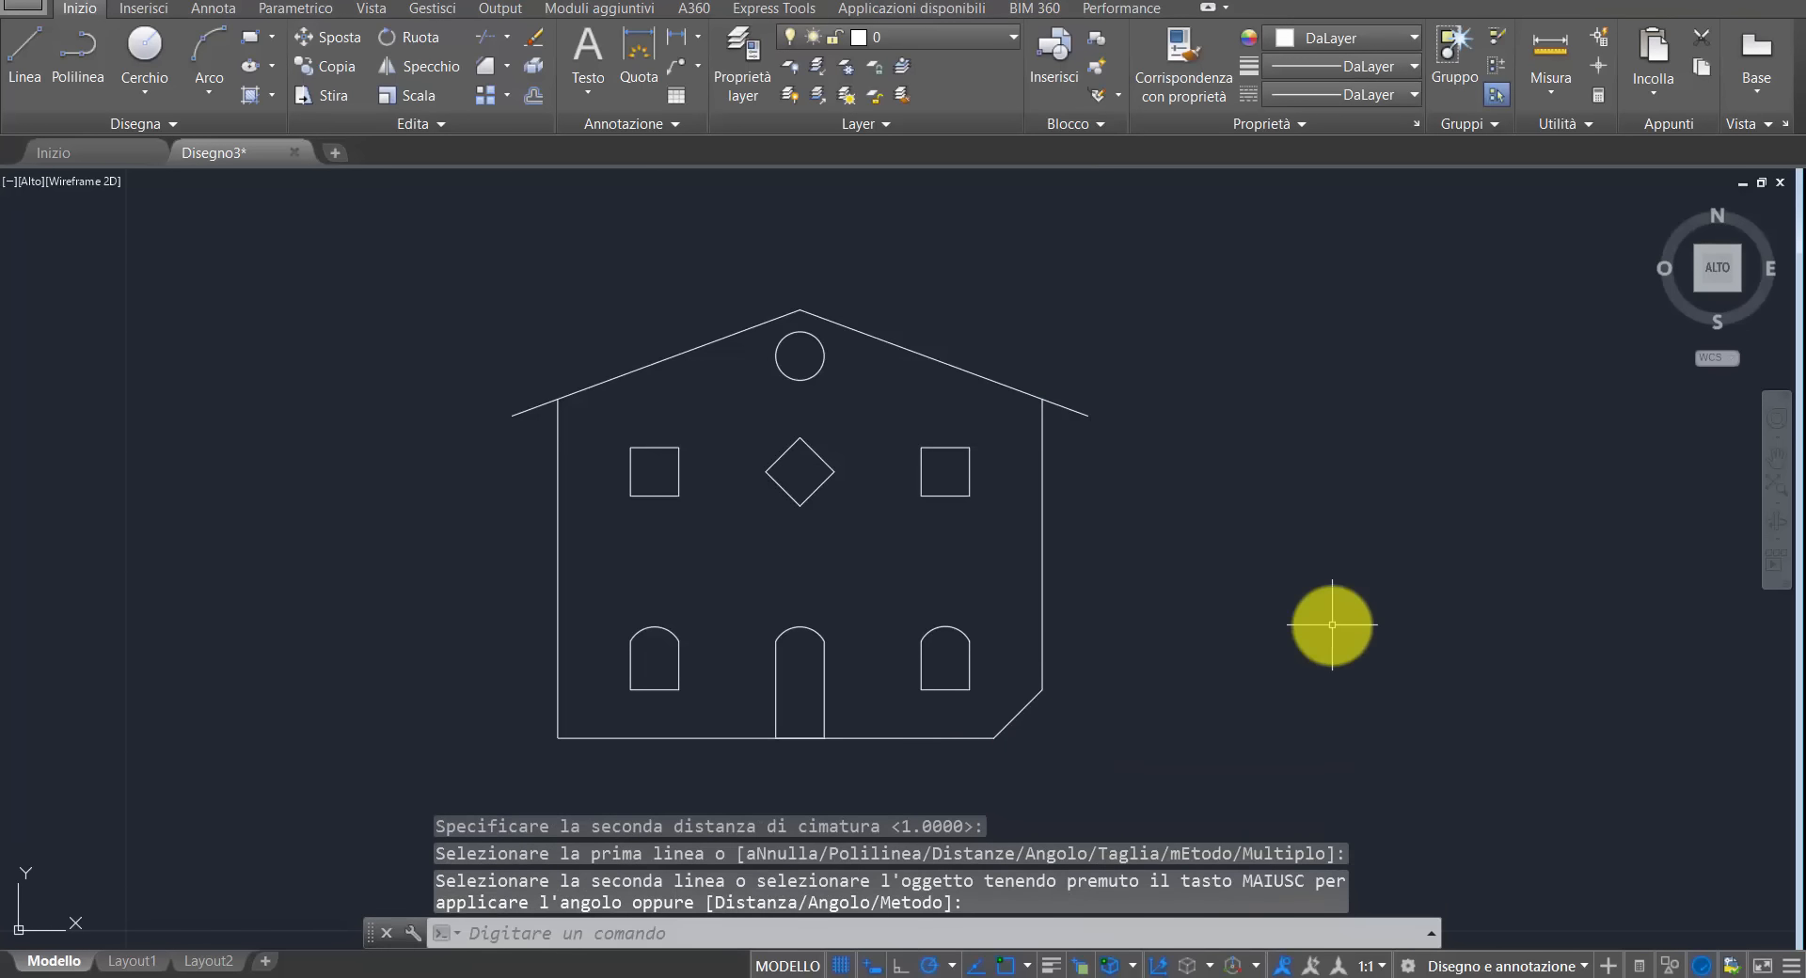
key("ctrl+z")
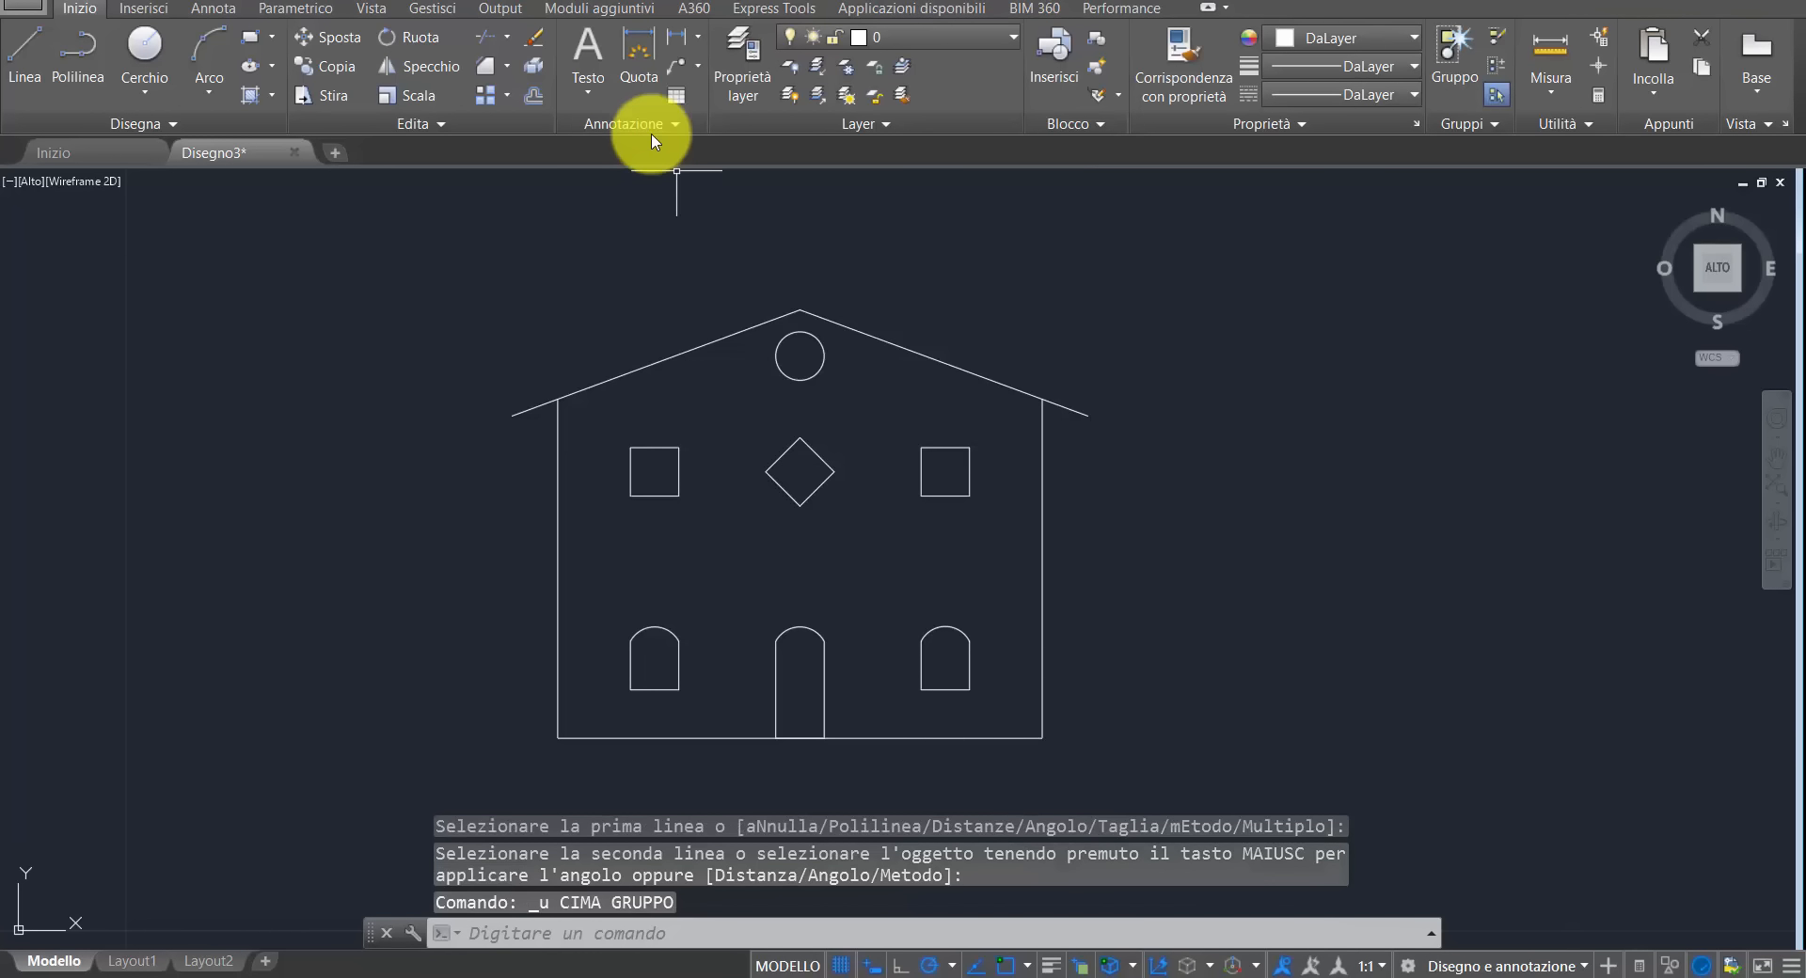
- Chamfer the lower-right corner with distance 1 along the base line and distance 2 along the right wall
left_click(486, 70)
right_click(1282, 498)
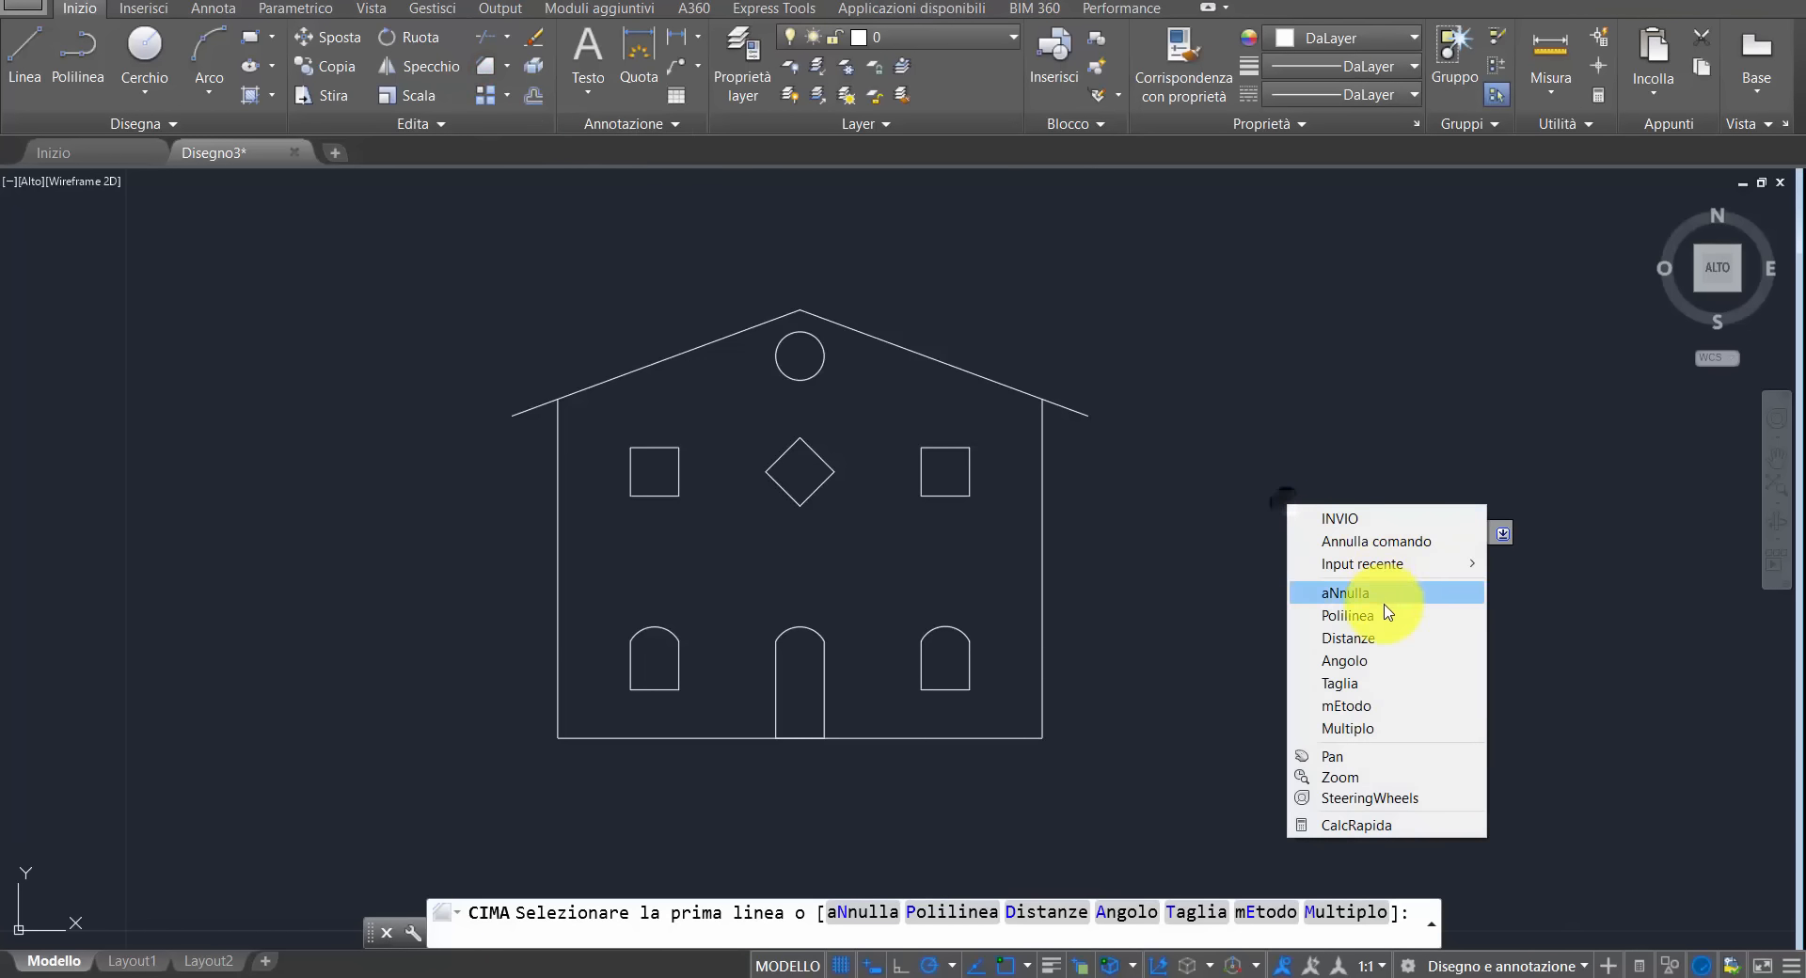
left_click(1368, 638)
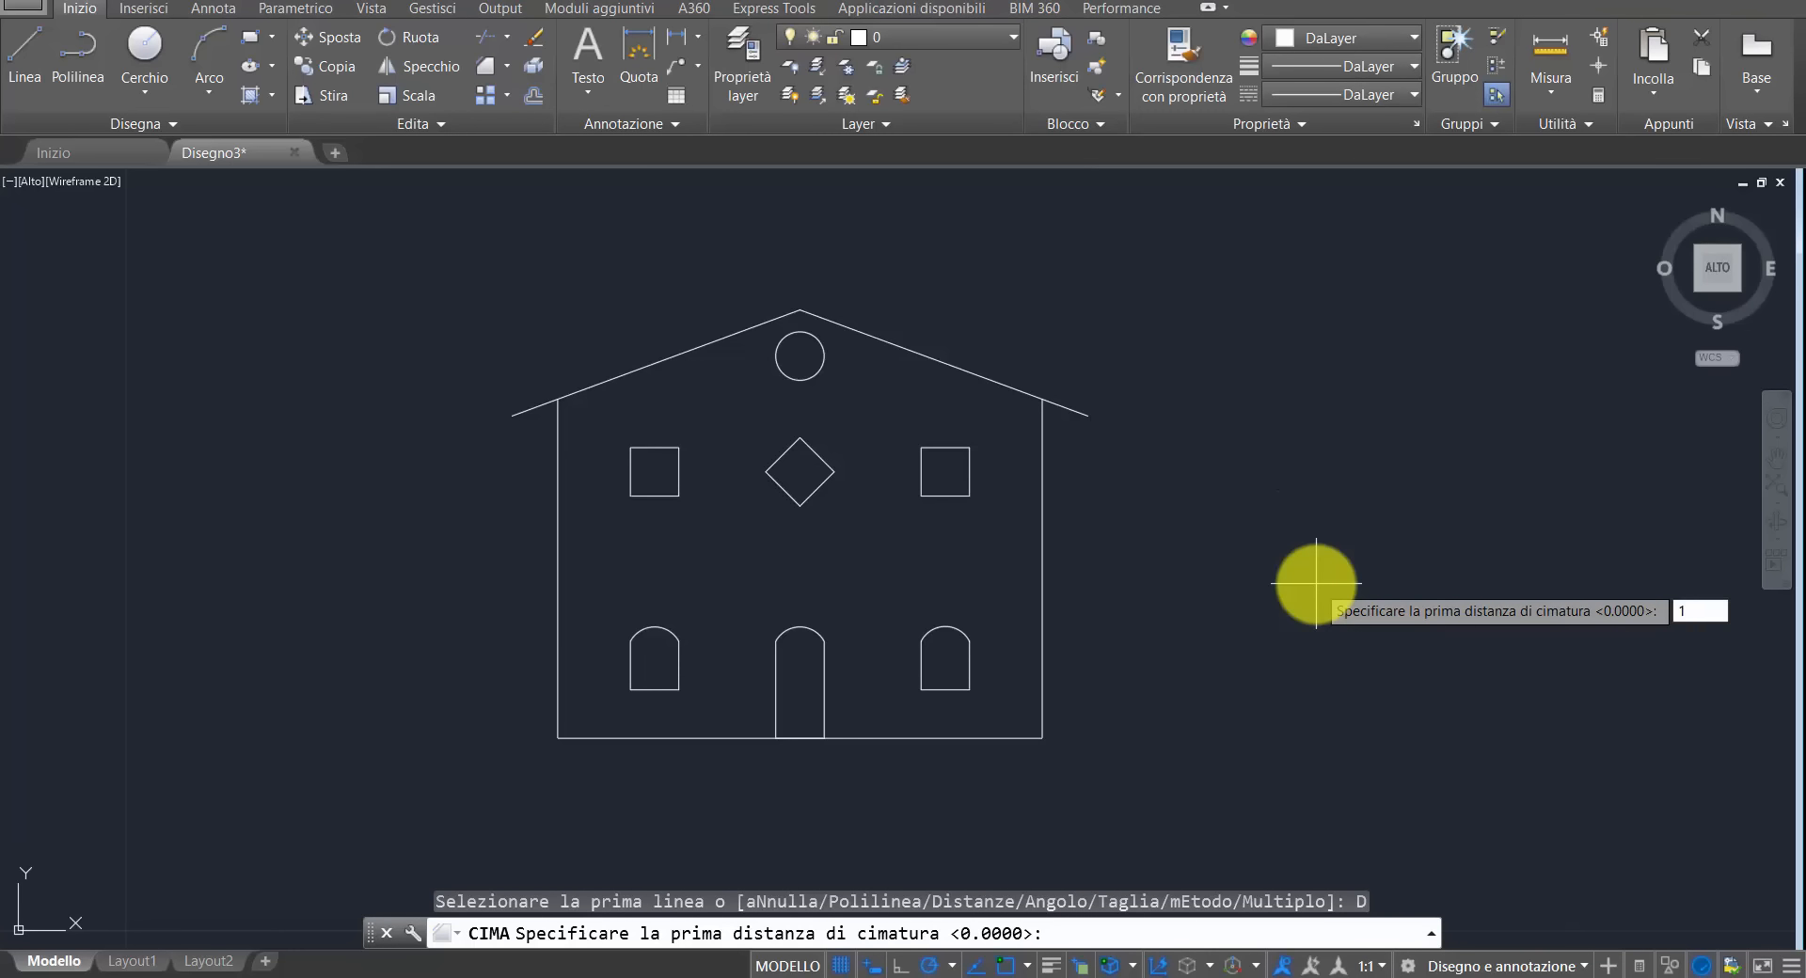
key("Return")
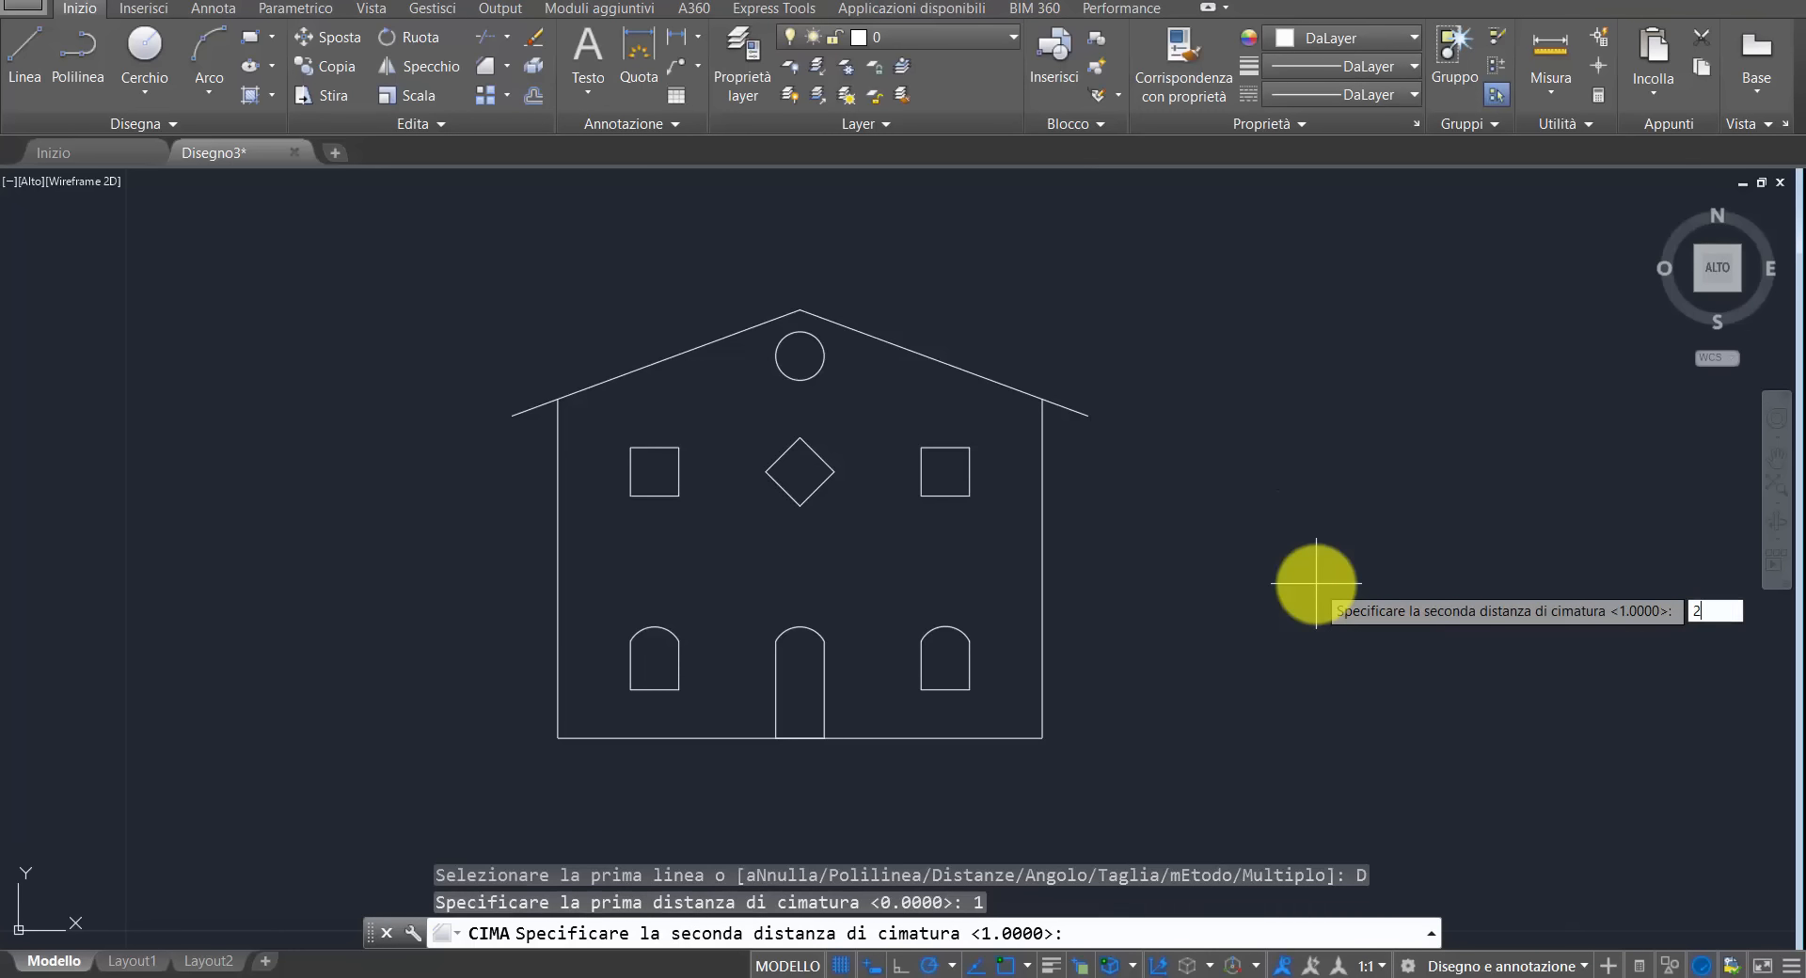
key("Return")
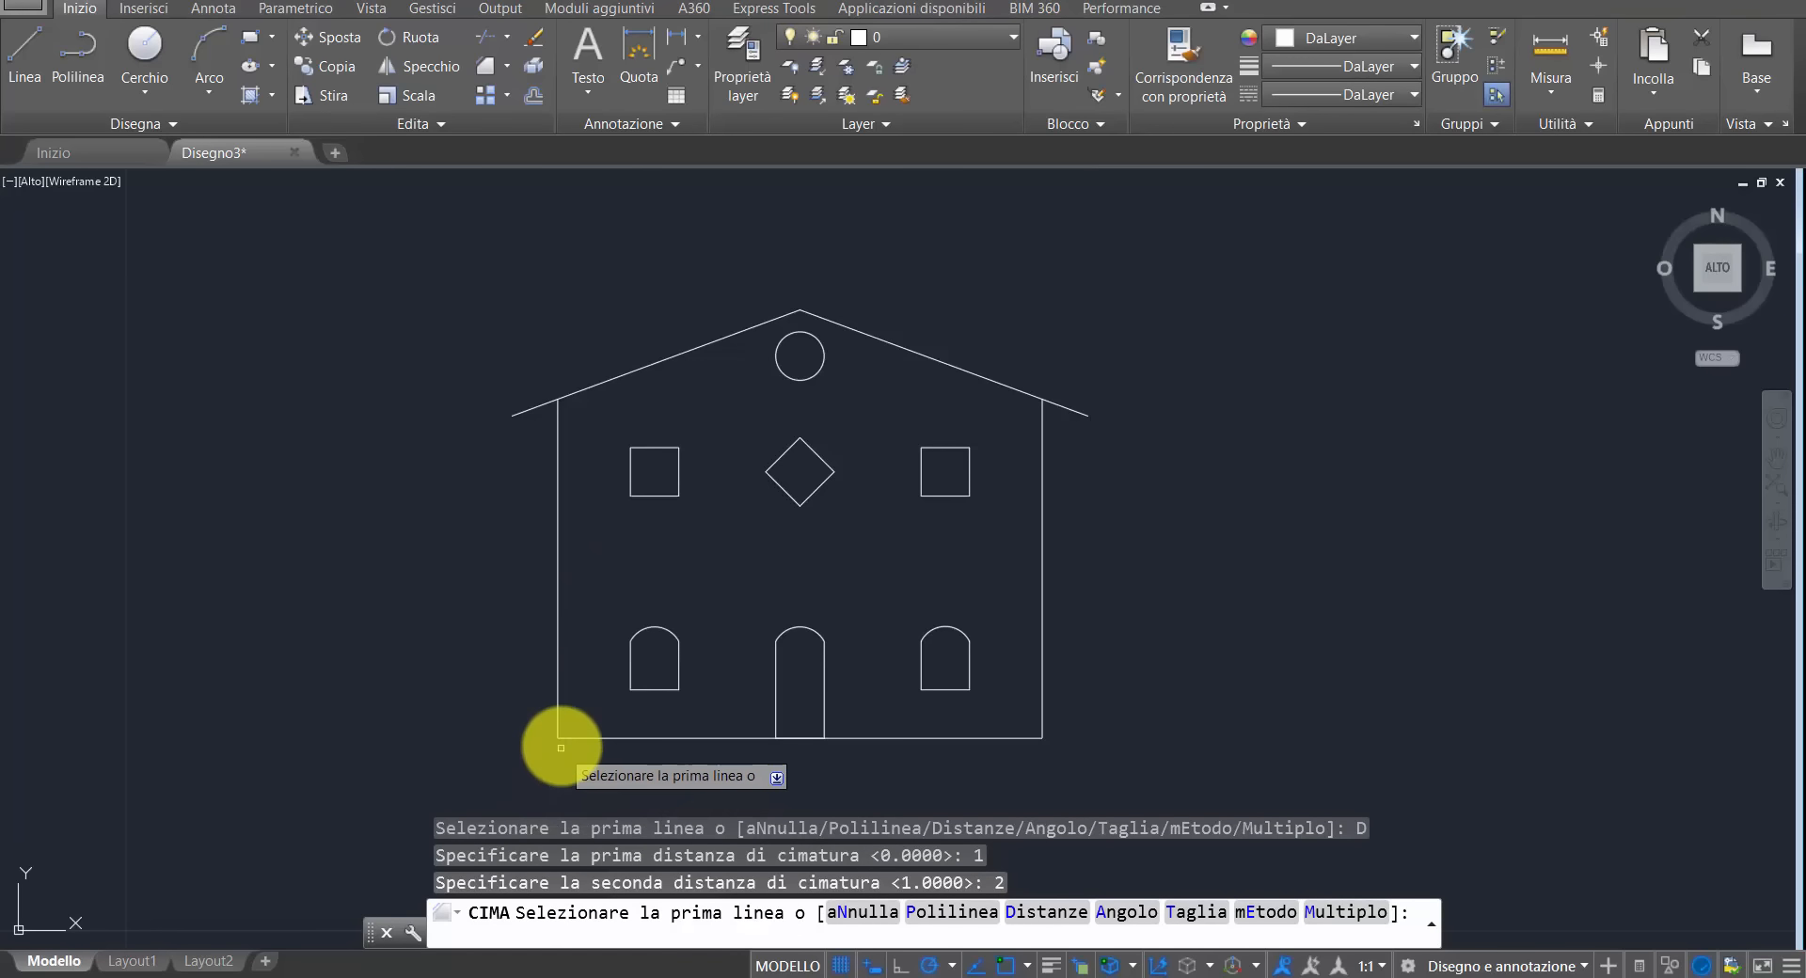
left_click(986, 738)
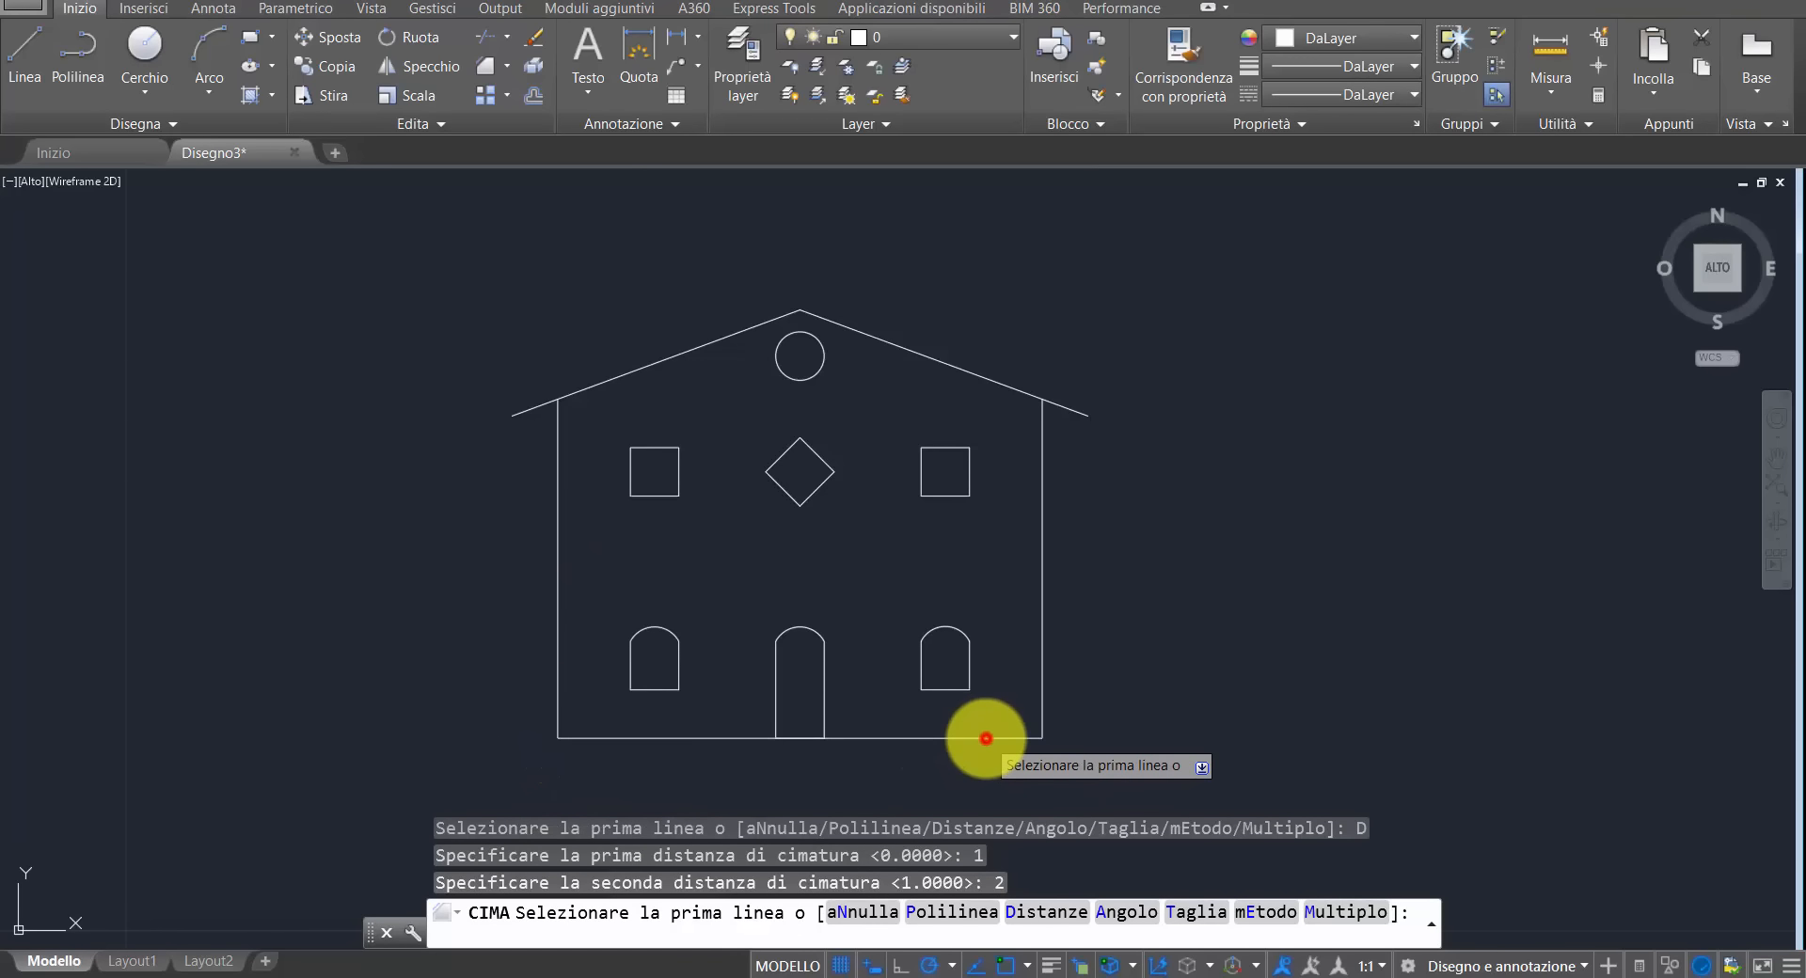
left_click(1042, 687)
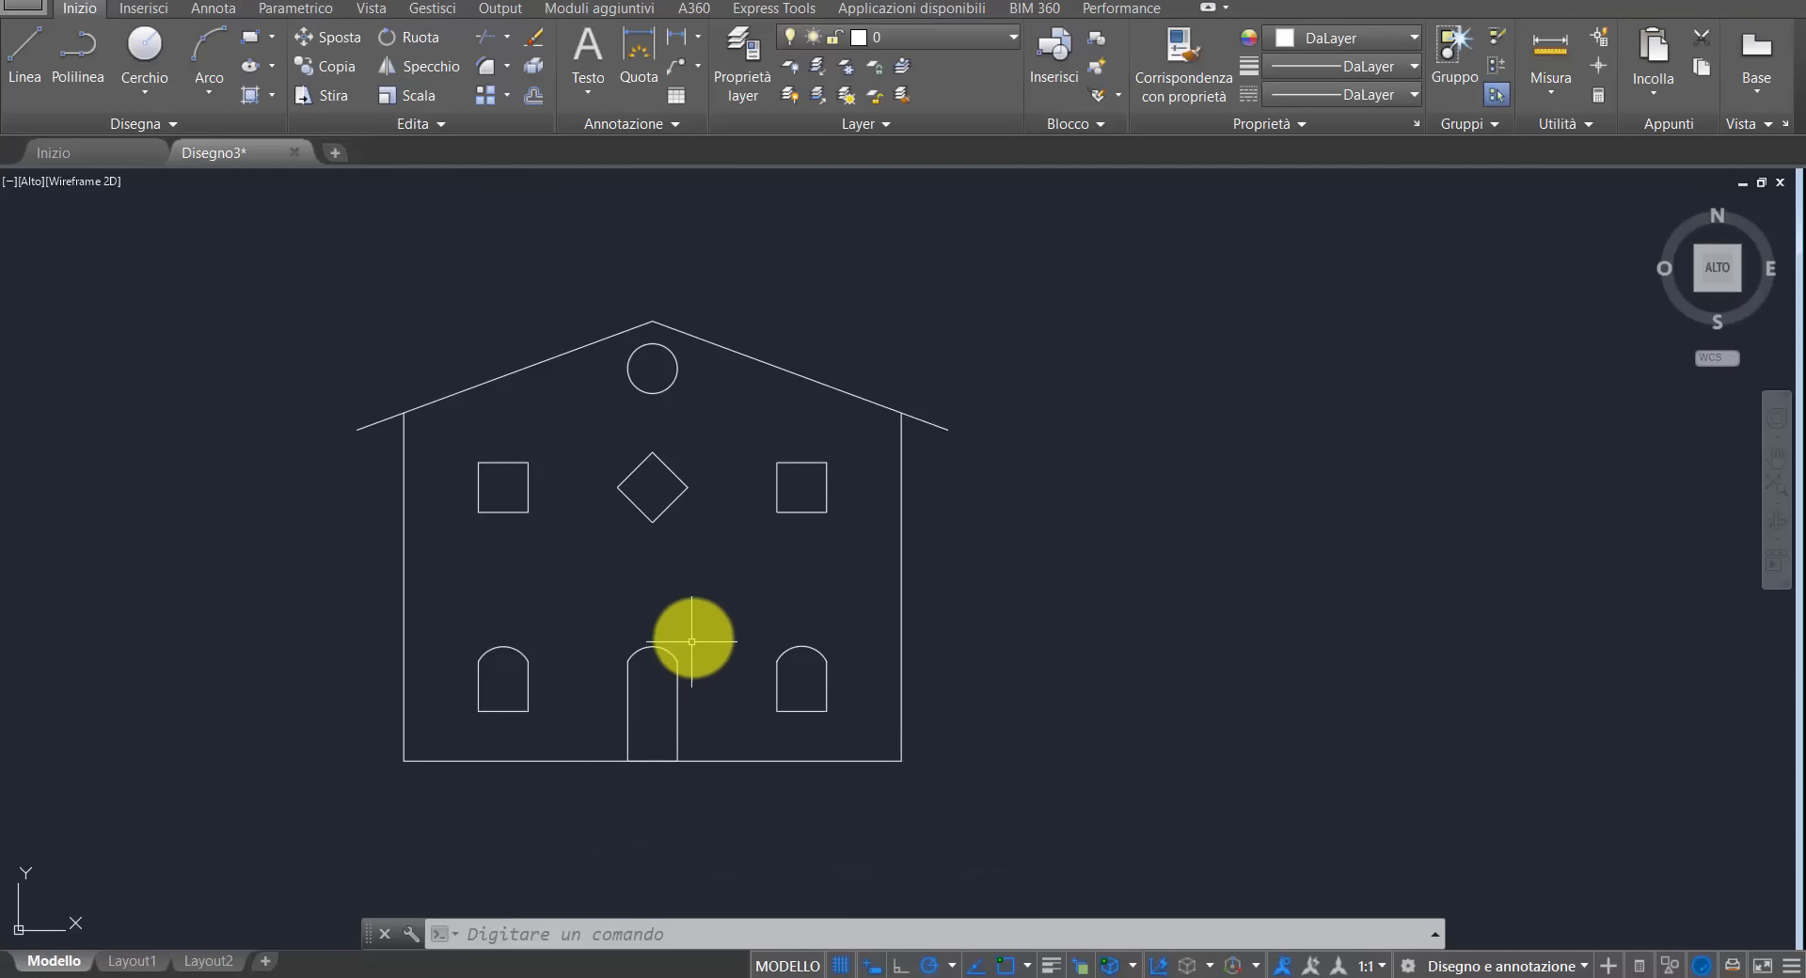
- Start a hatch with the BRICK pattern and pick the house's facade around the windows and door as its area
left_click(273, 97)
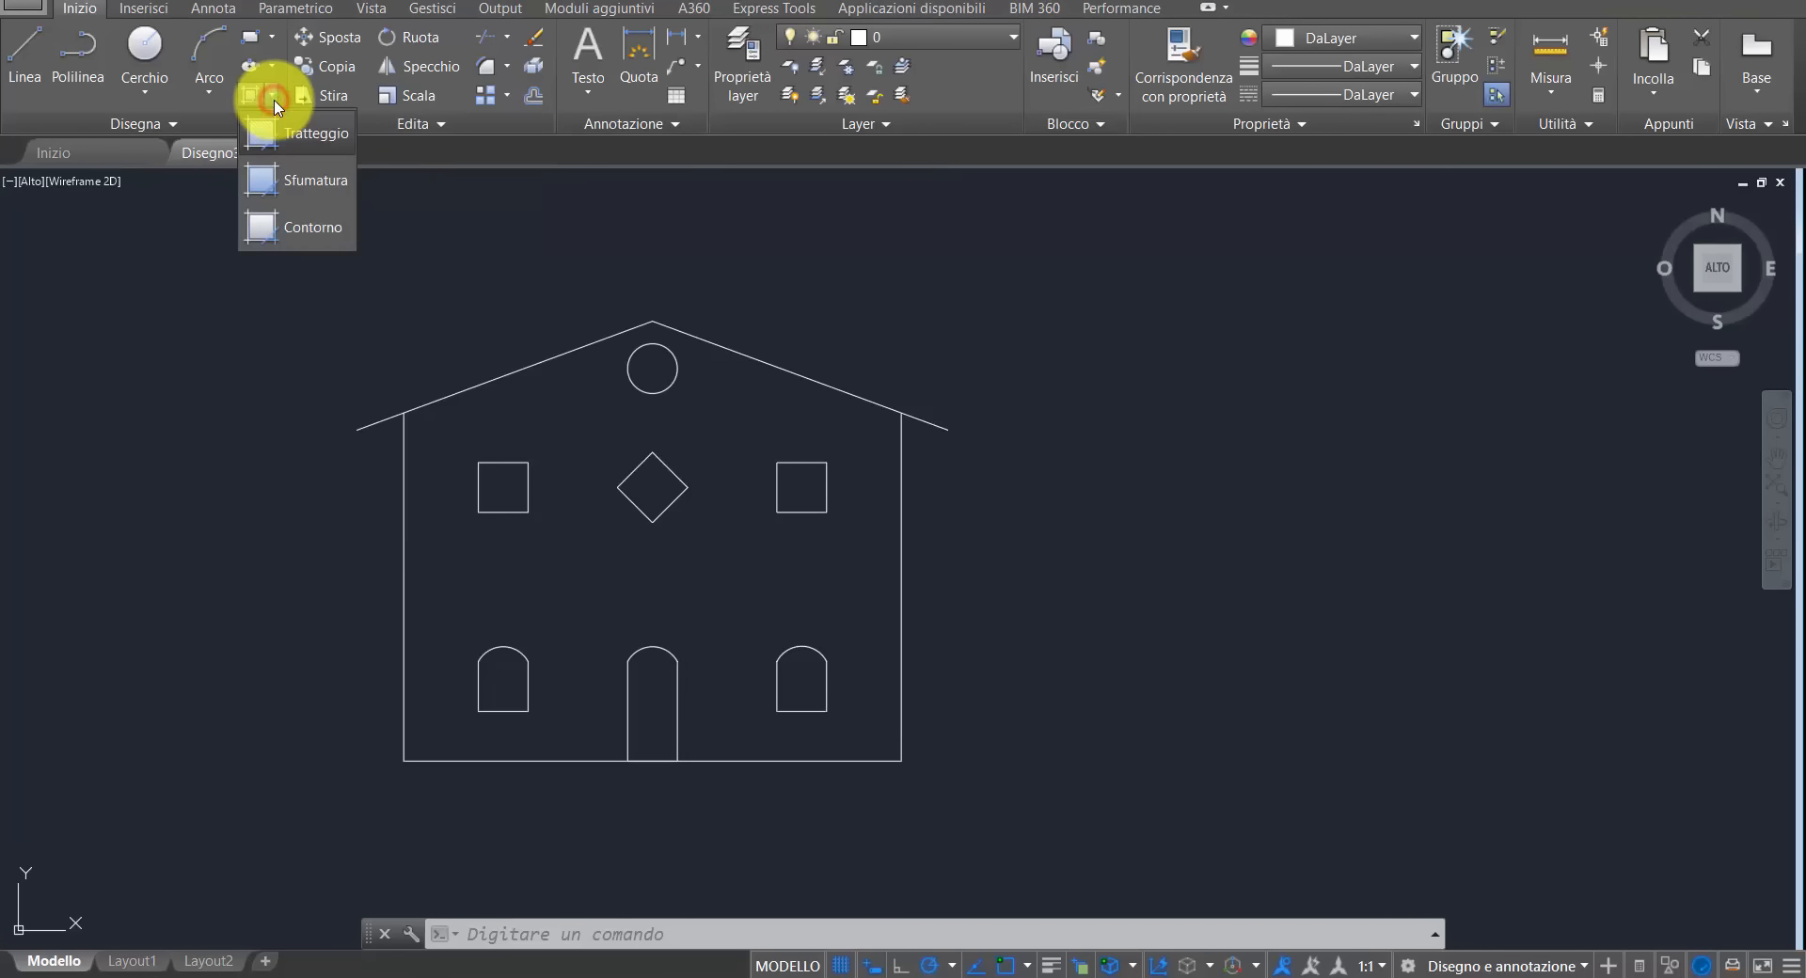
left_click(284, 132)
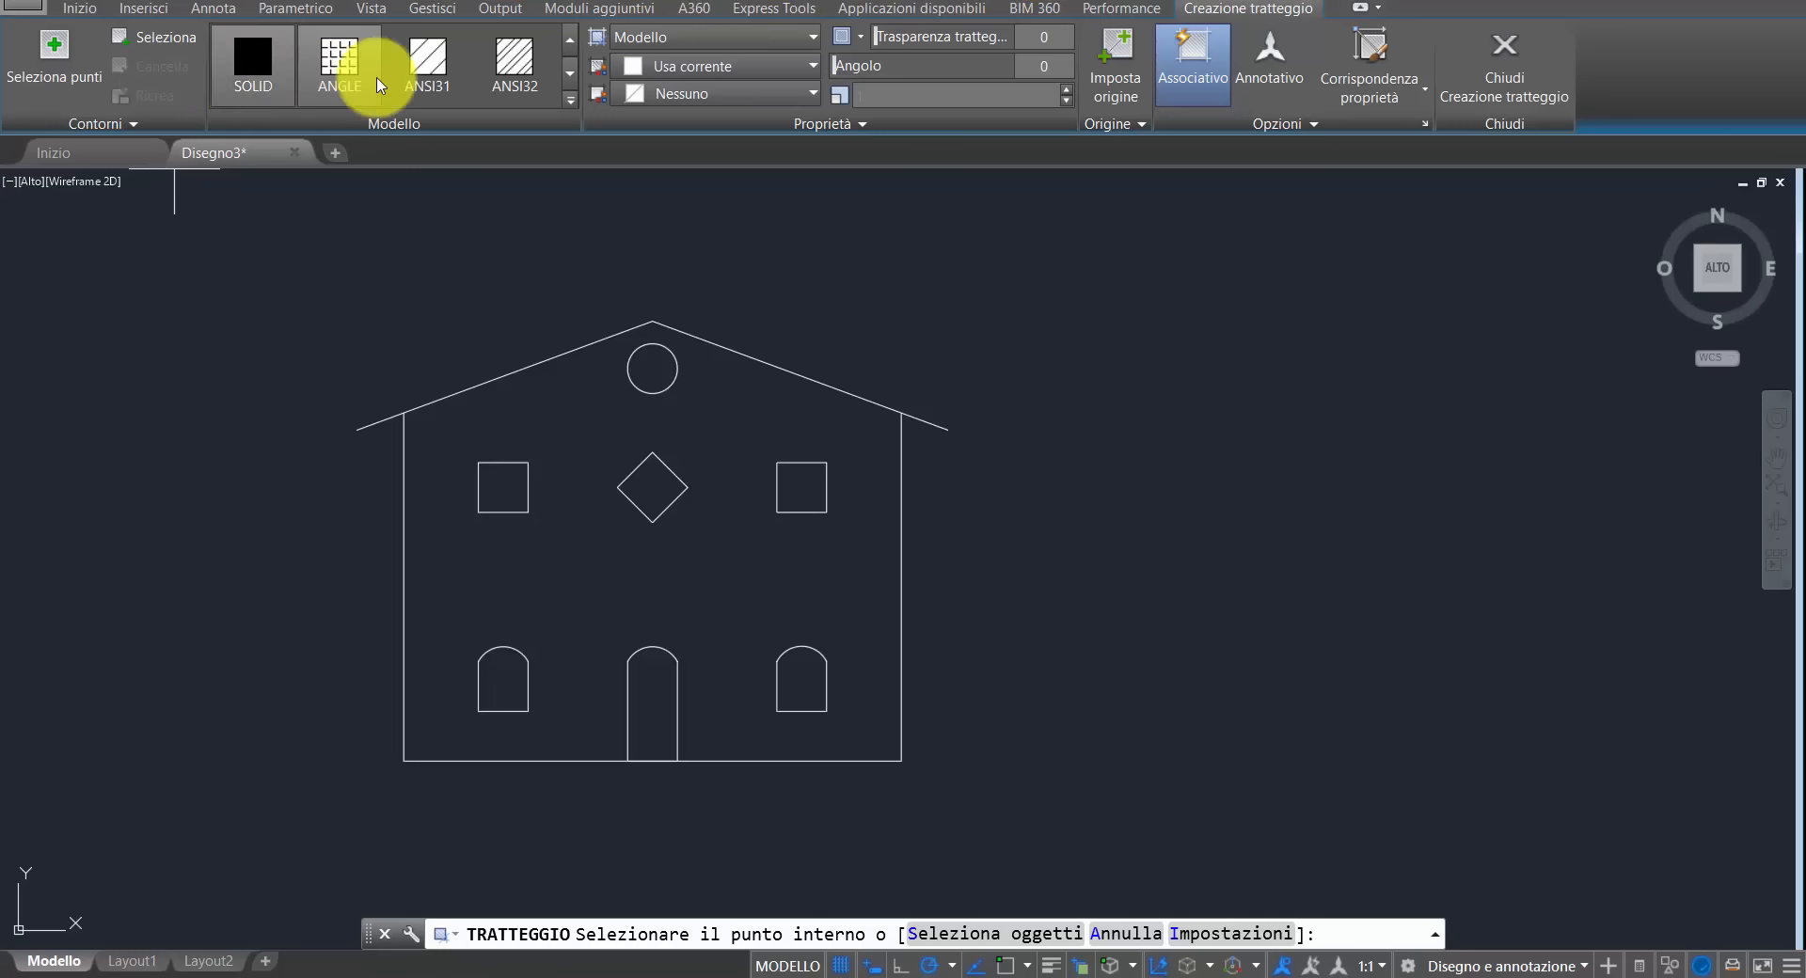
left_click(572, 97)
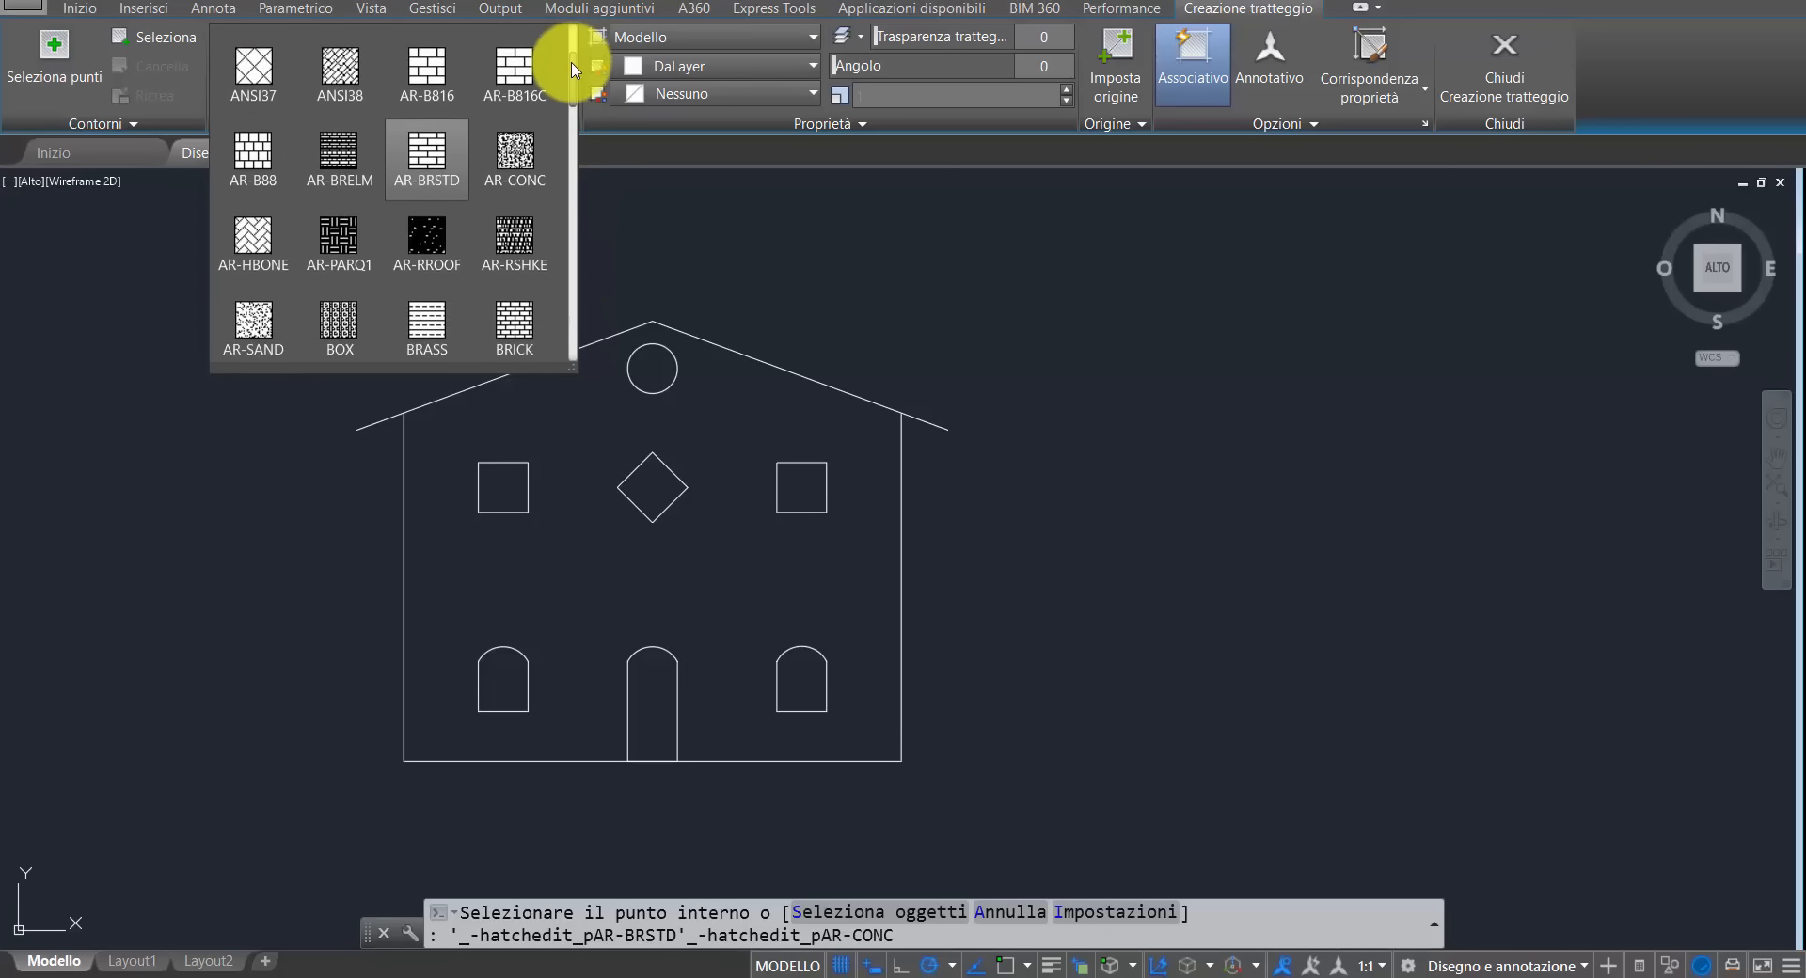
left_click_drag(571, 62, 572, 86)
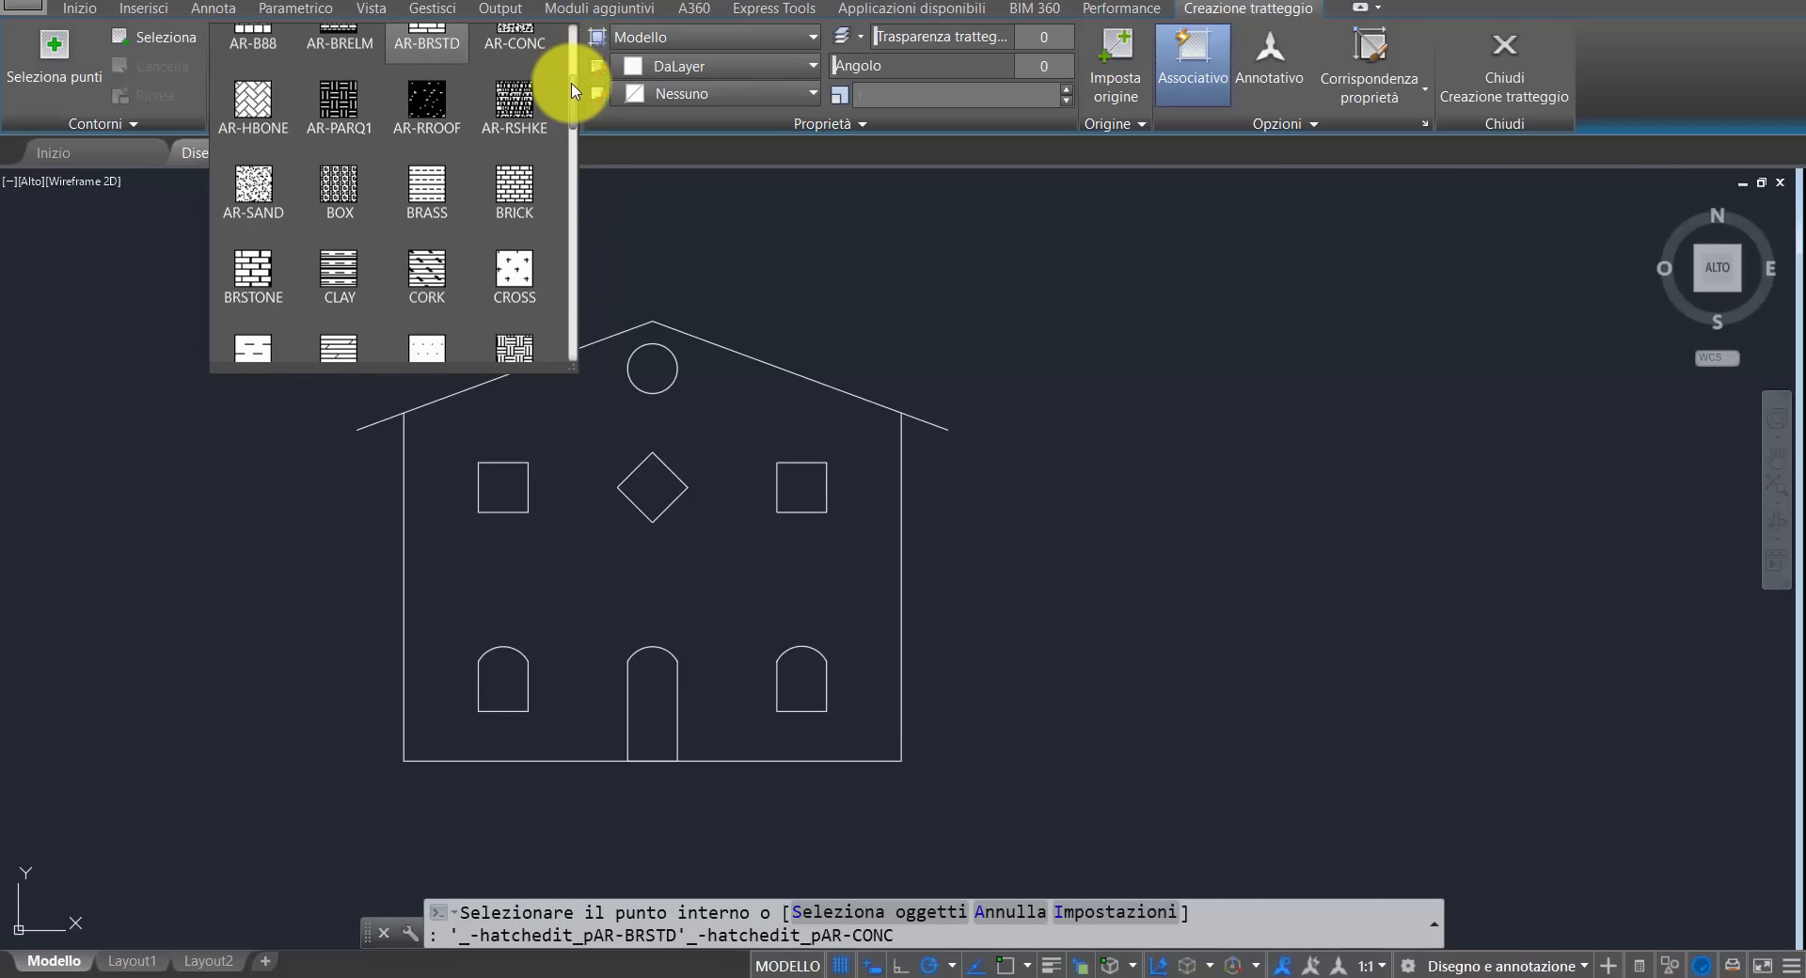
left_click(516, 191)
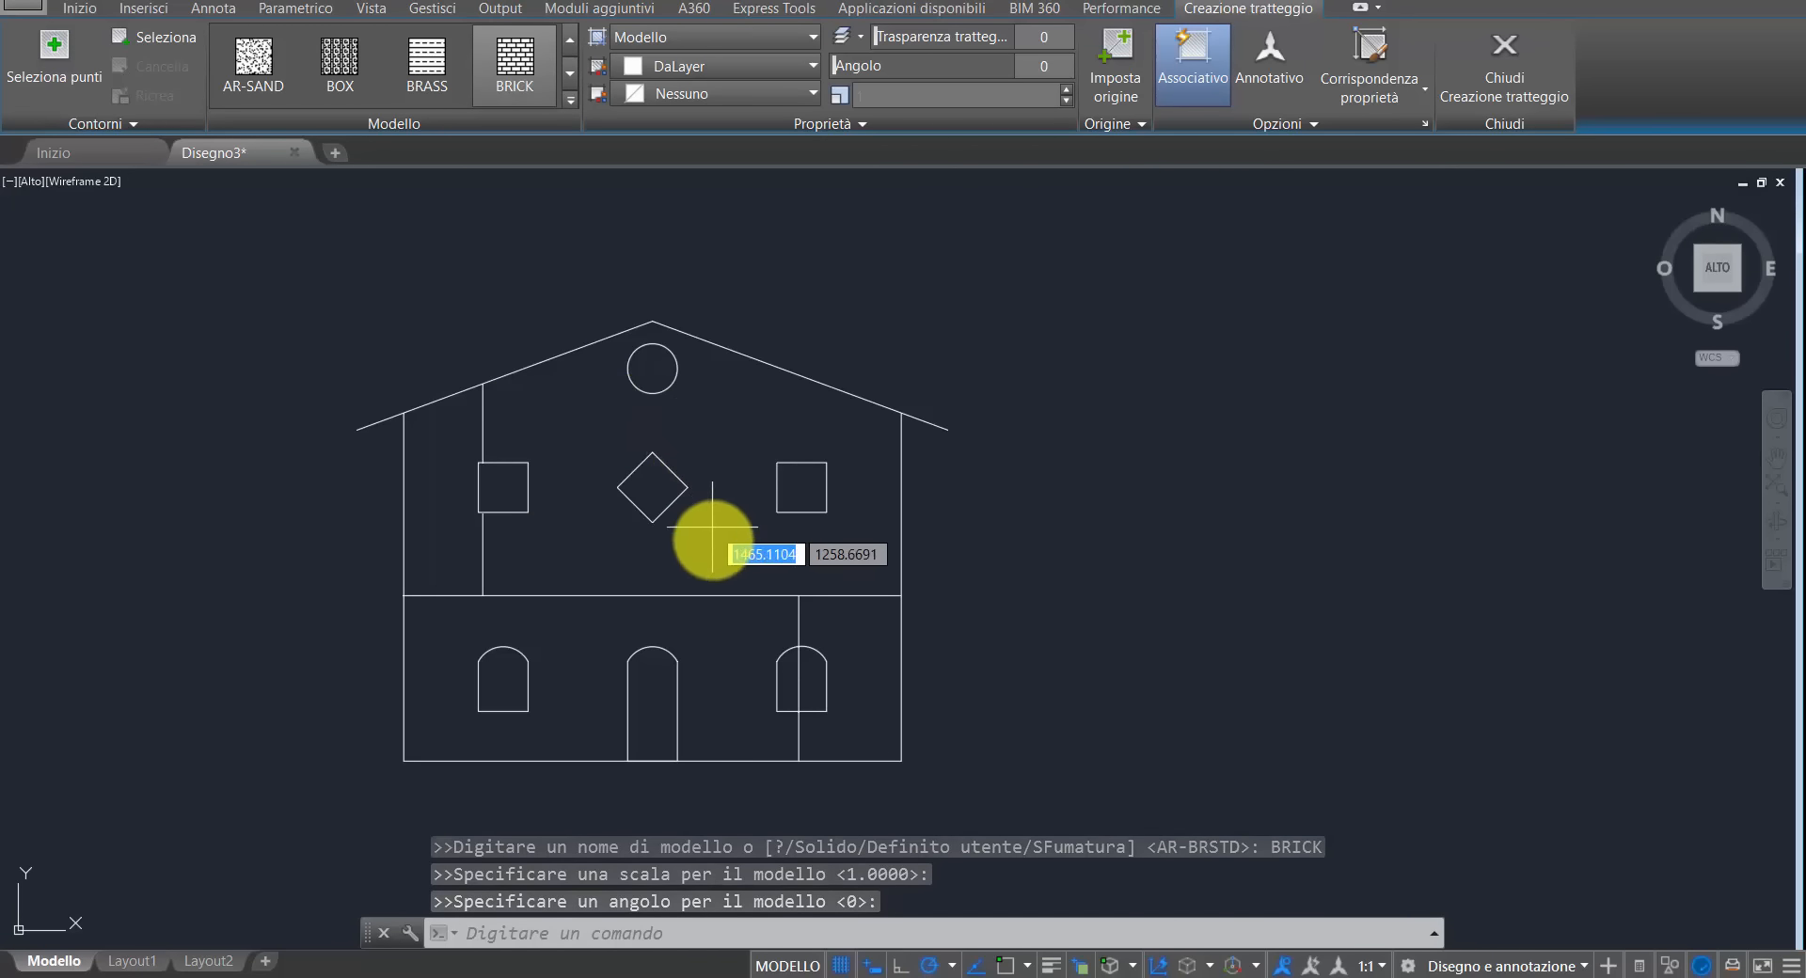
left_click(580, 552)
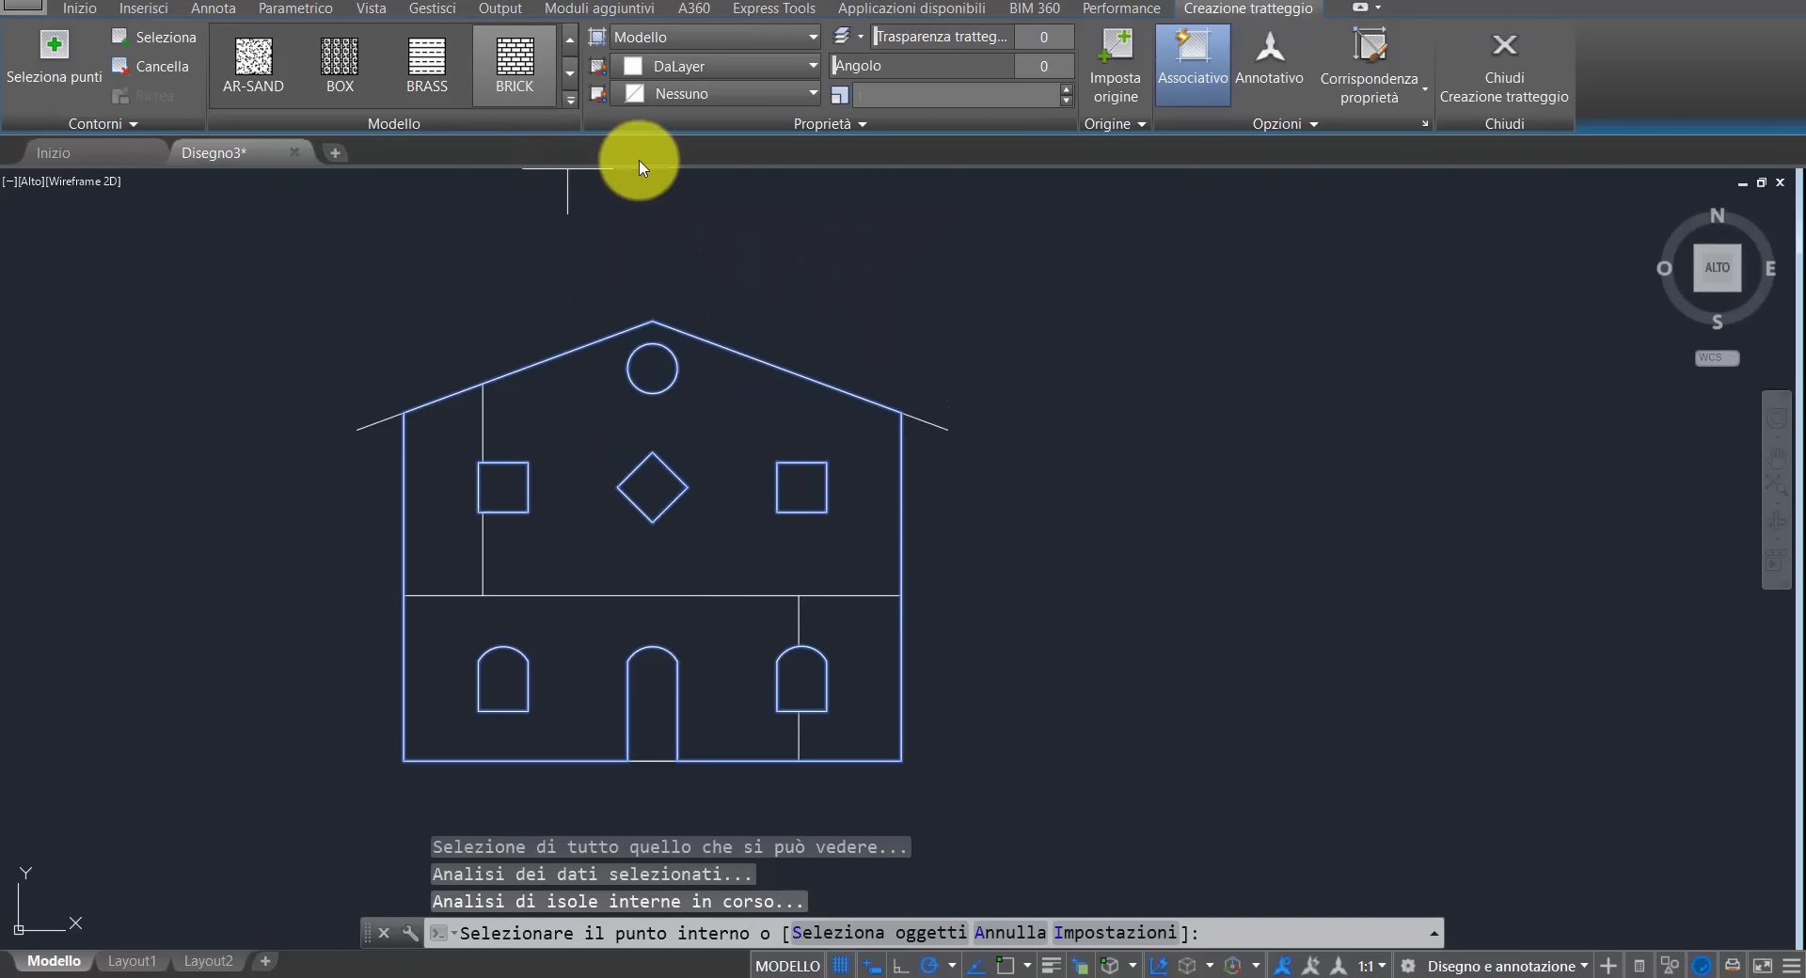
- Set the brick hatch's scale to 0.05 and finish the hatch
left_click(884, 97)
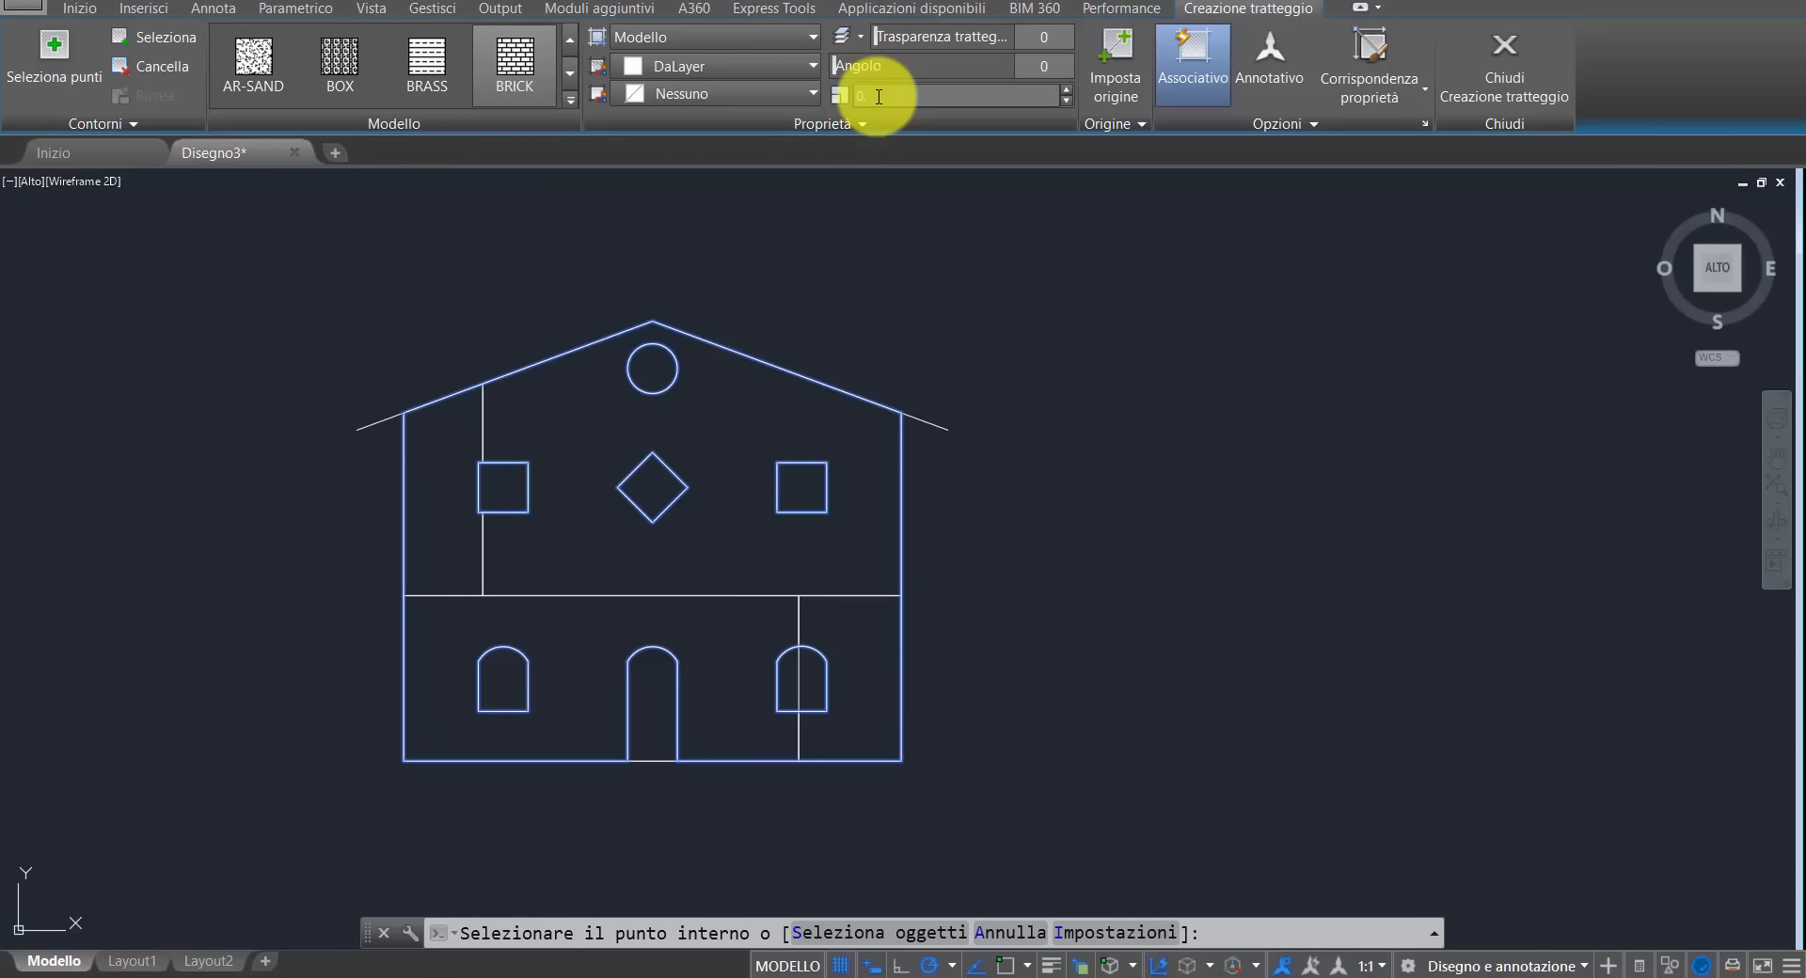
type("0.05")
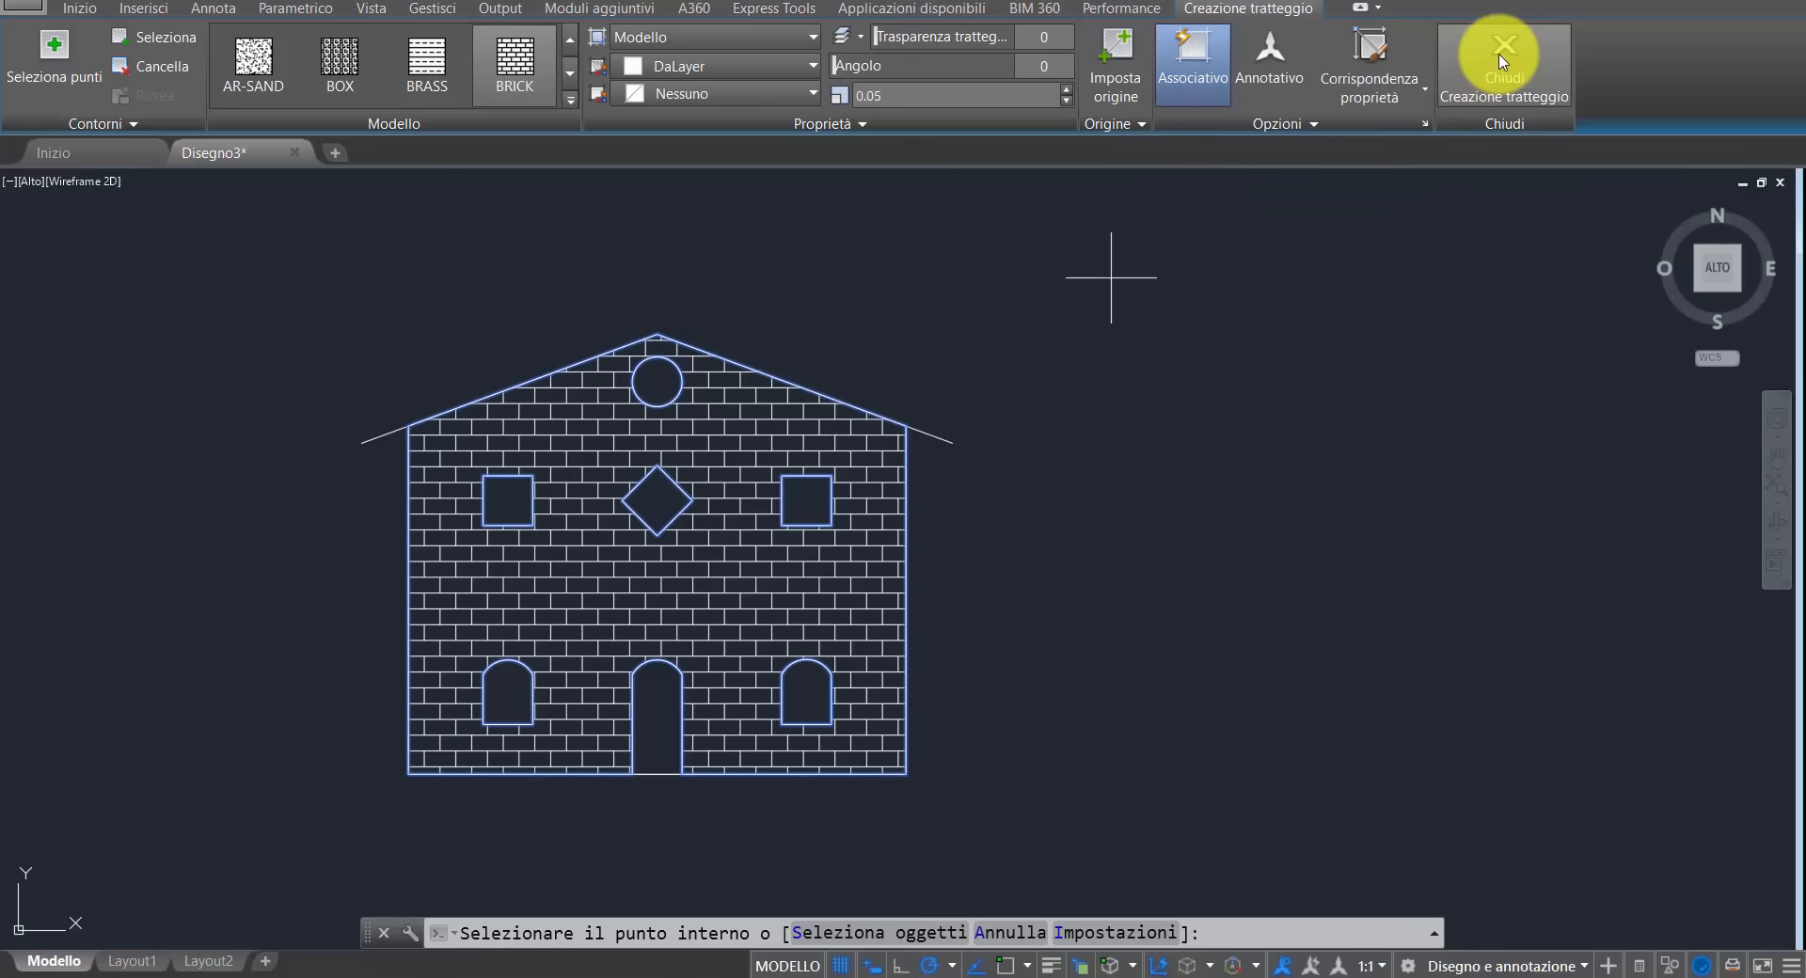
left_click(1473, 81)
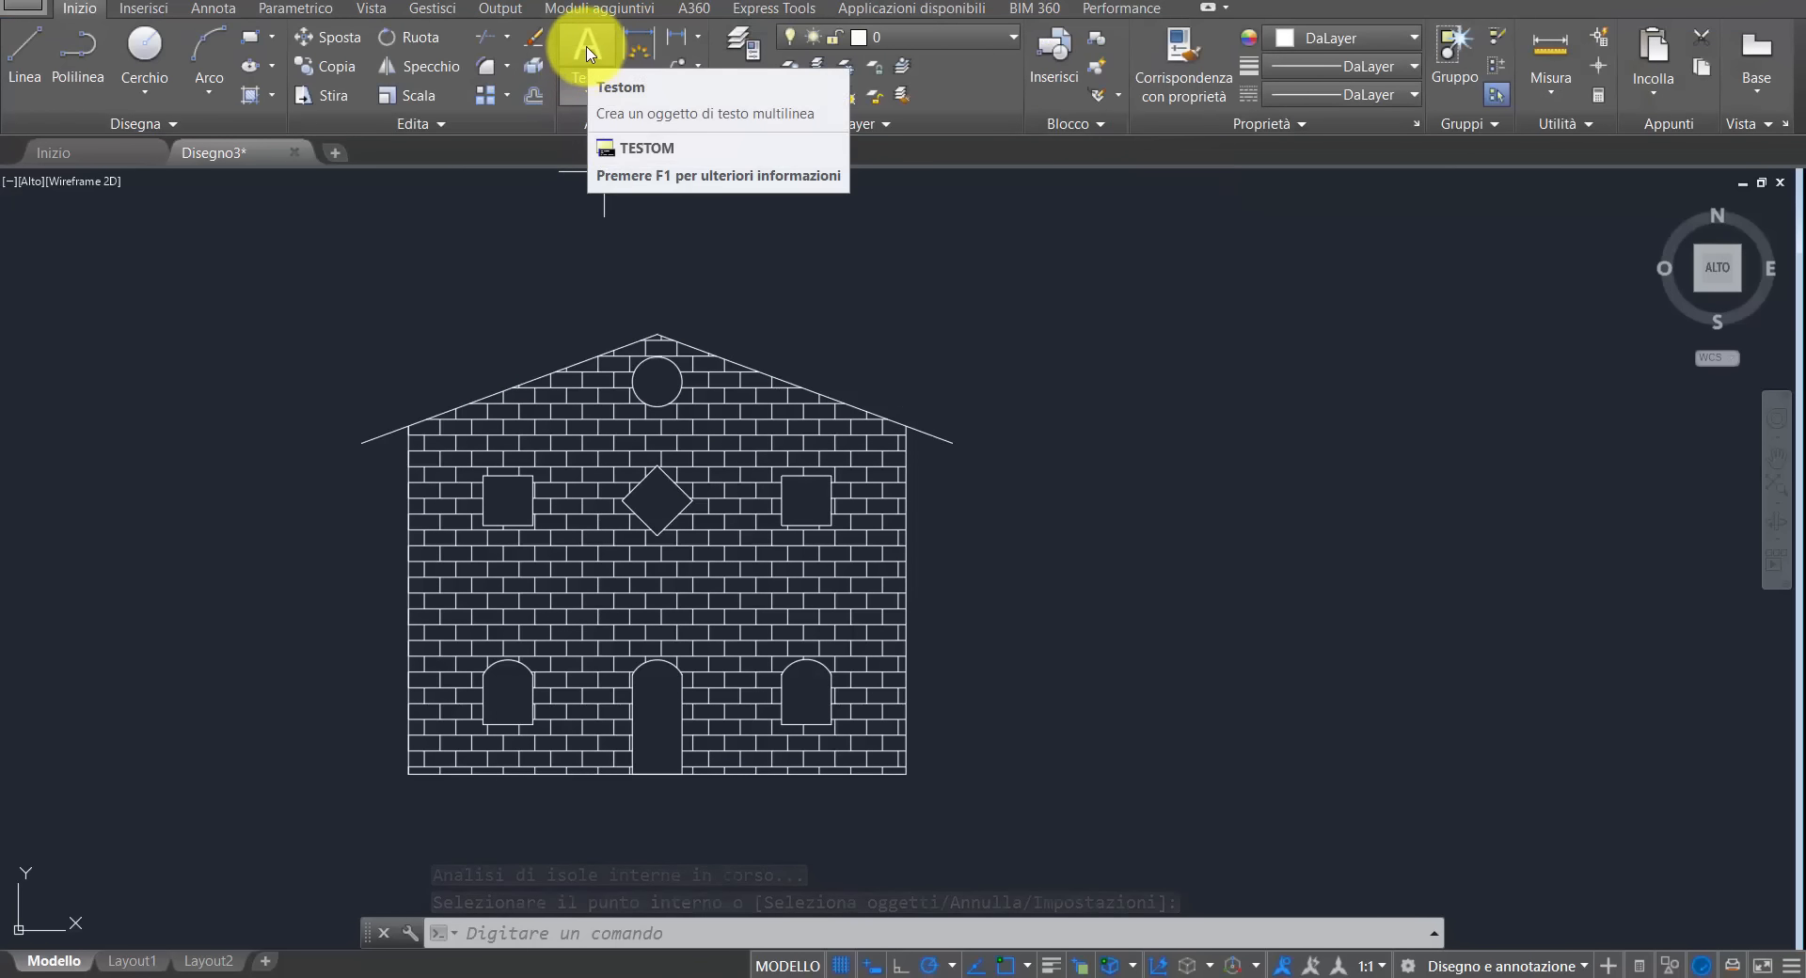
- Add the multiline text "Edificio" to the right of the house's lower part
left_click(589, 57)
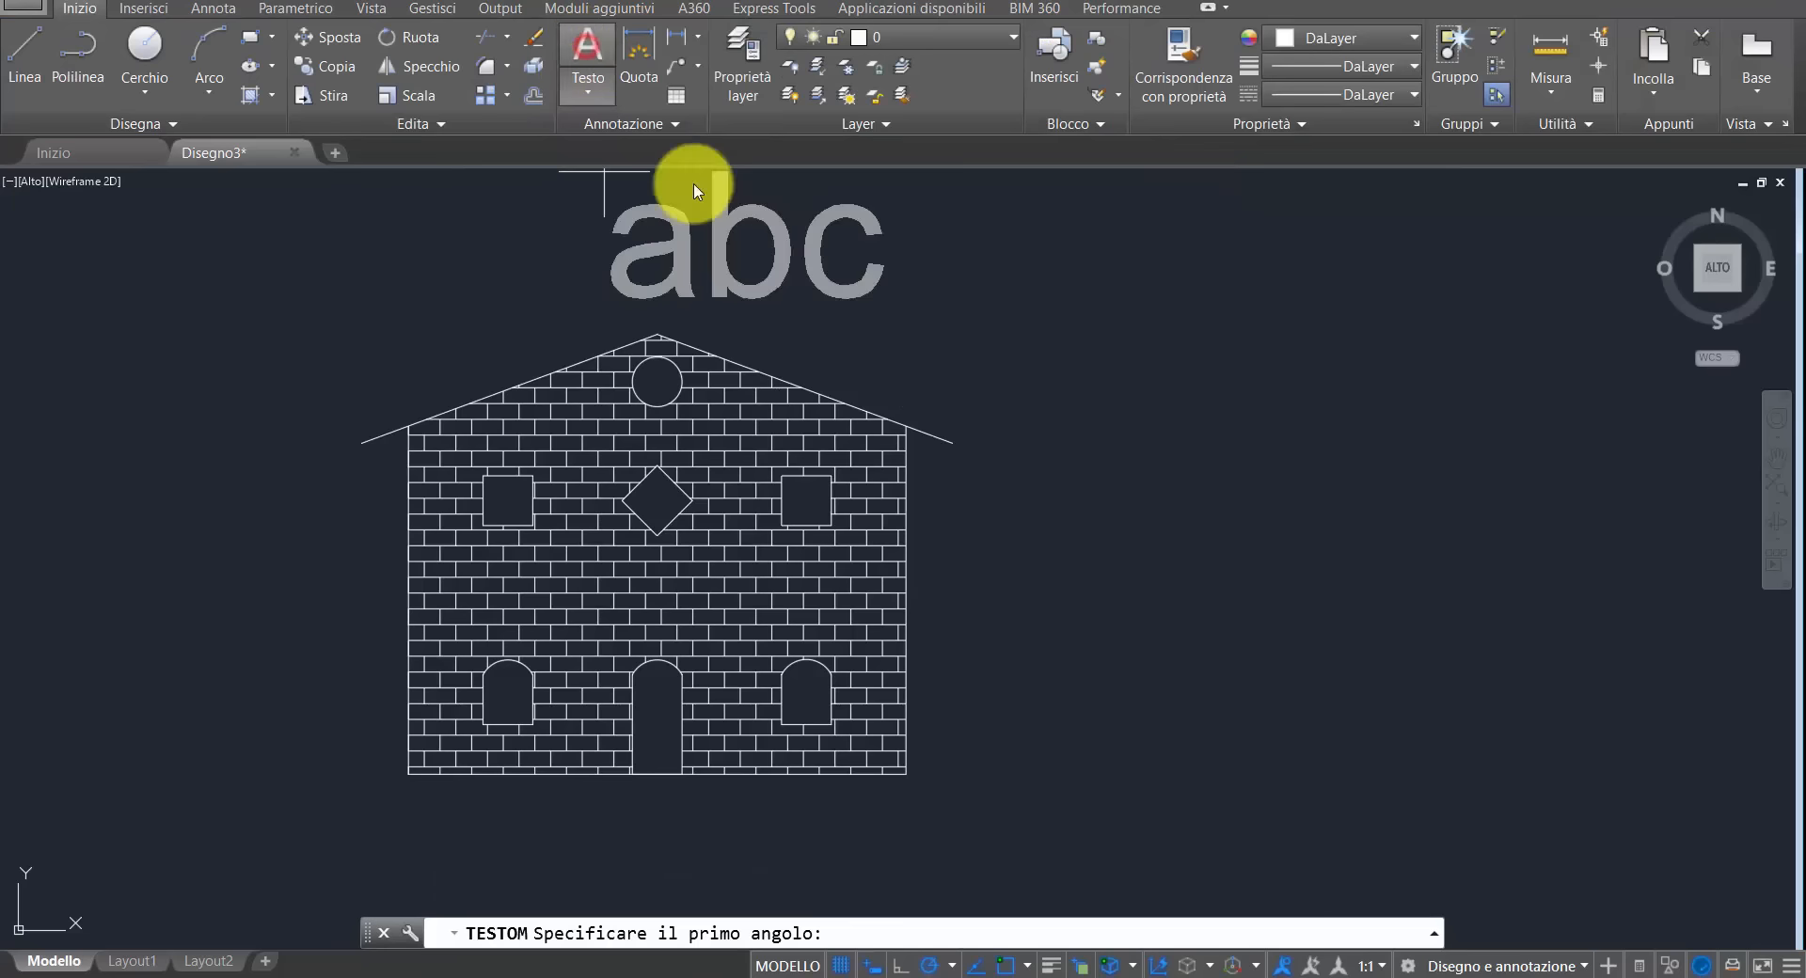
left_click(1025, 656)
left_click(1425, 763)
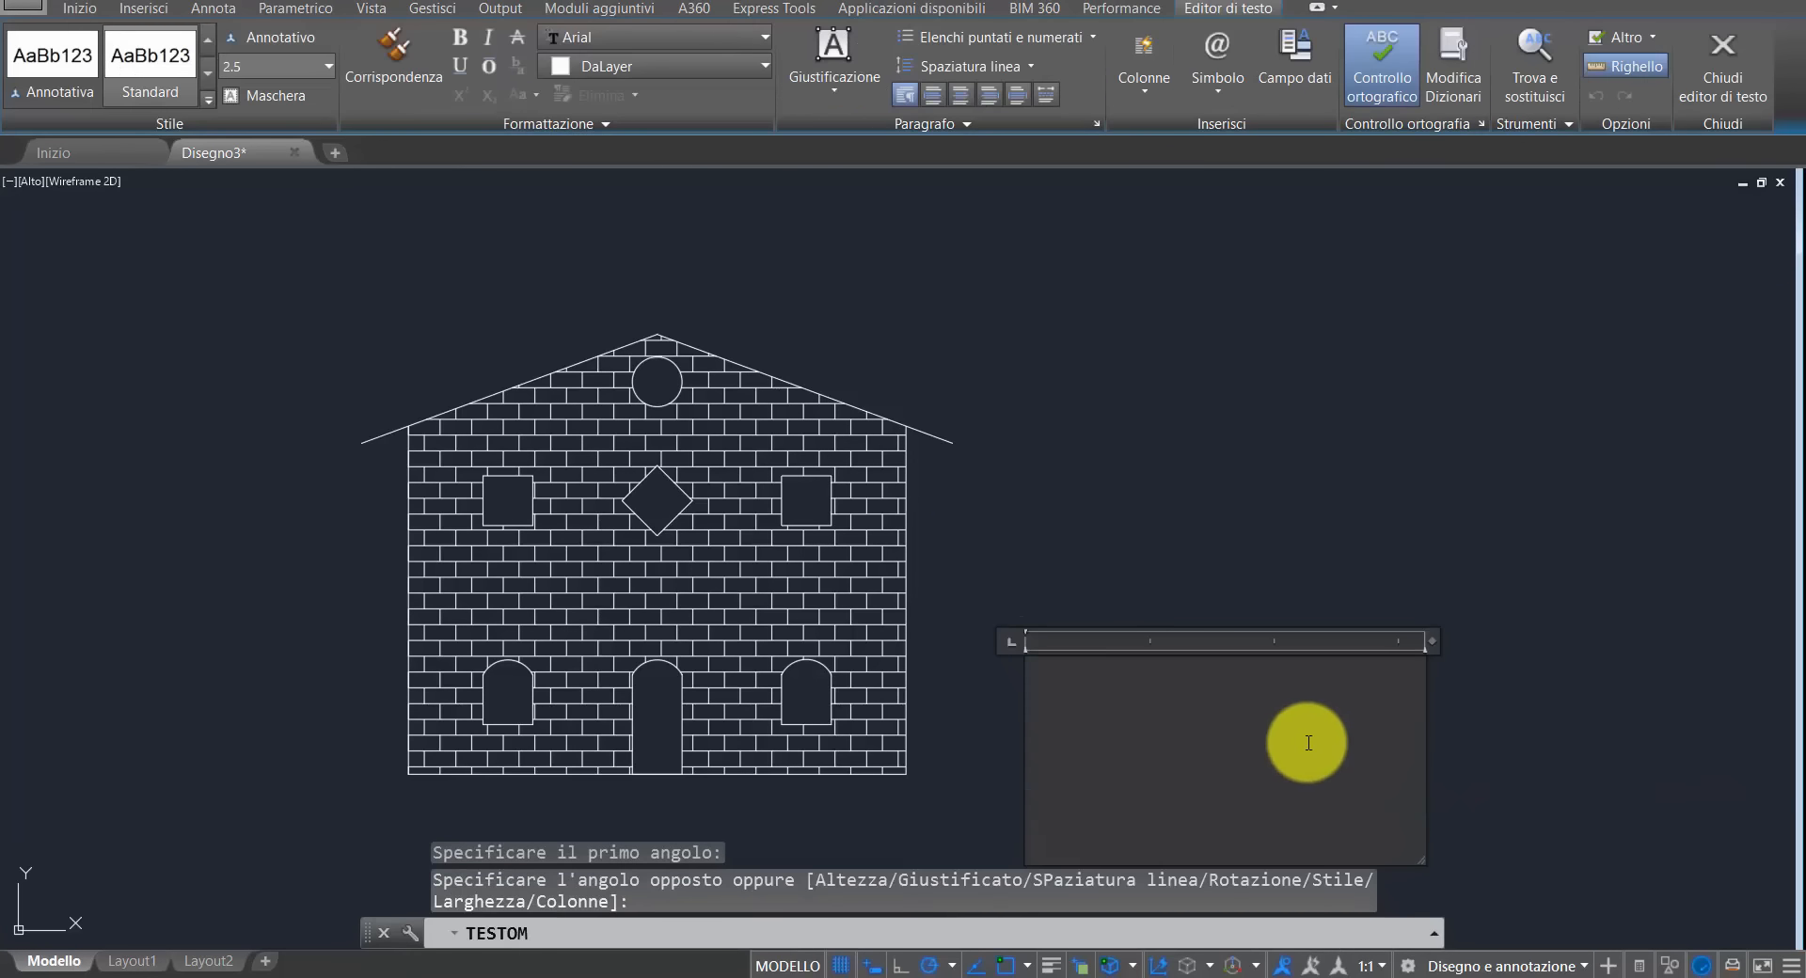
type("E")
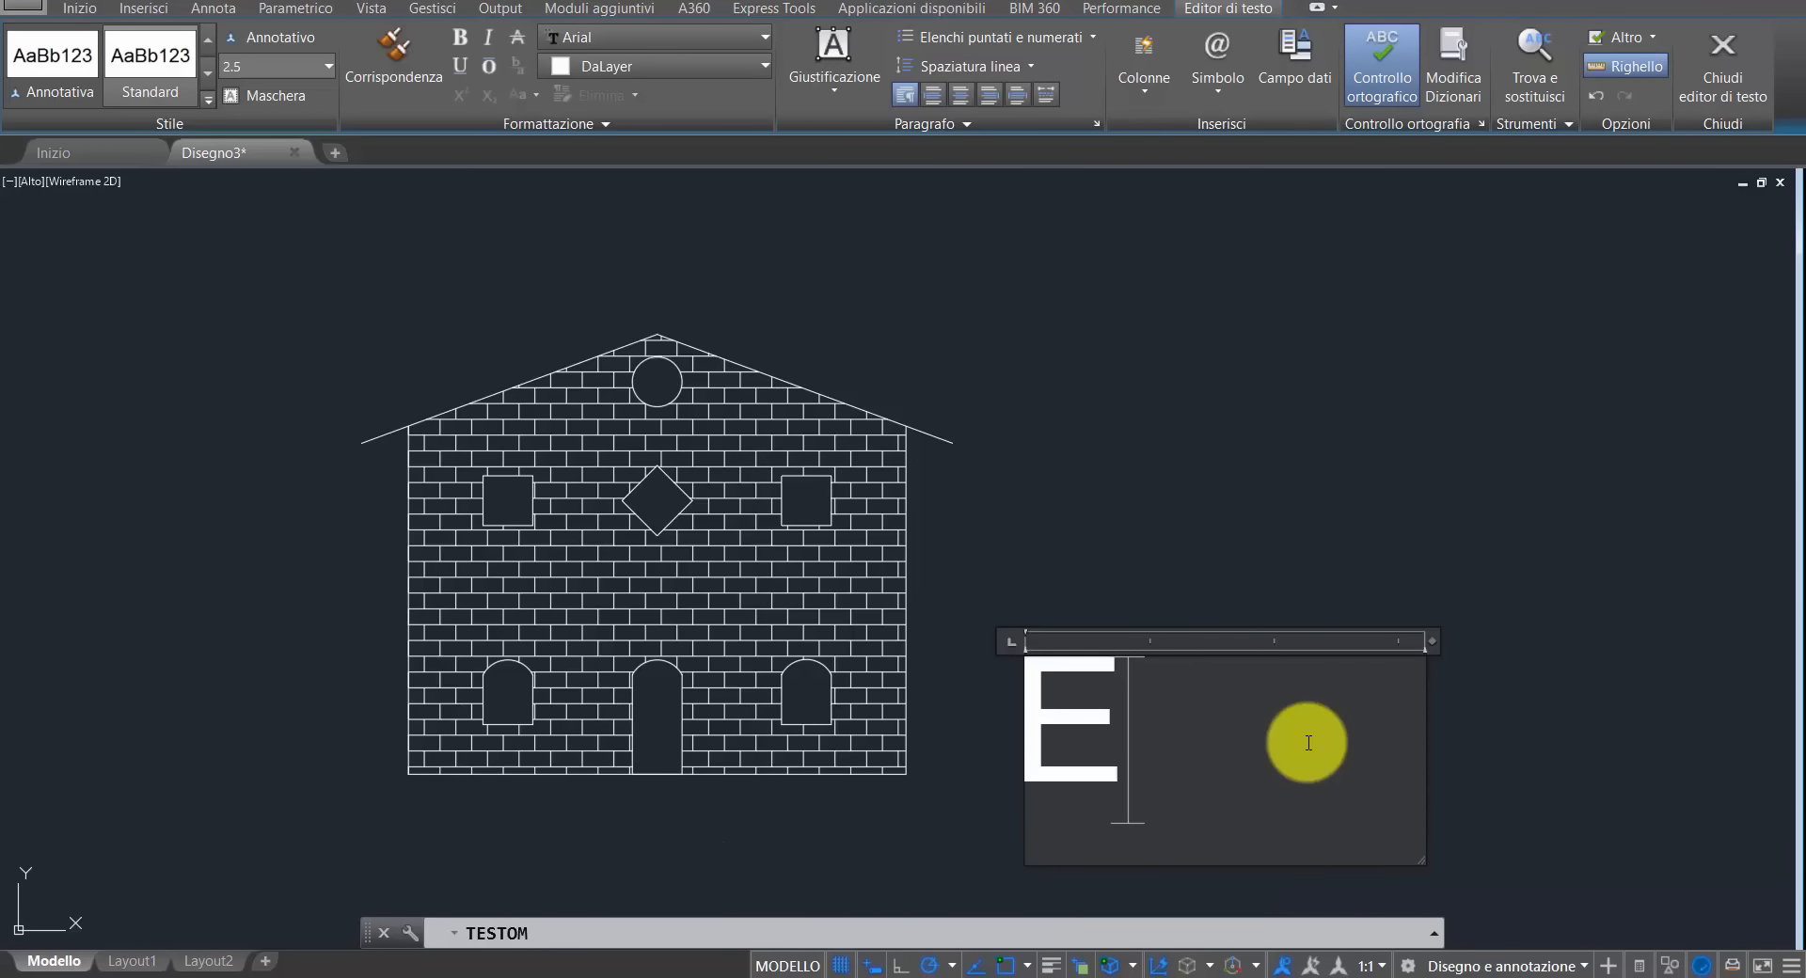
type("dificio")
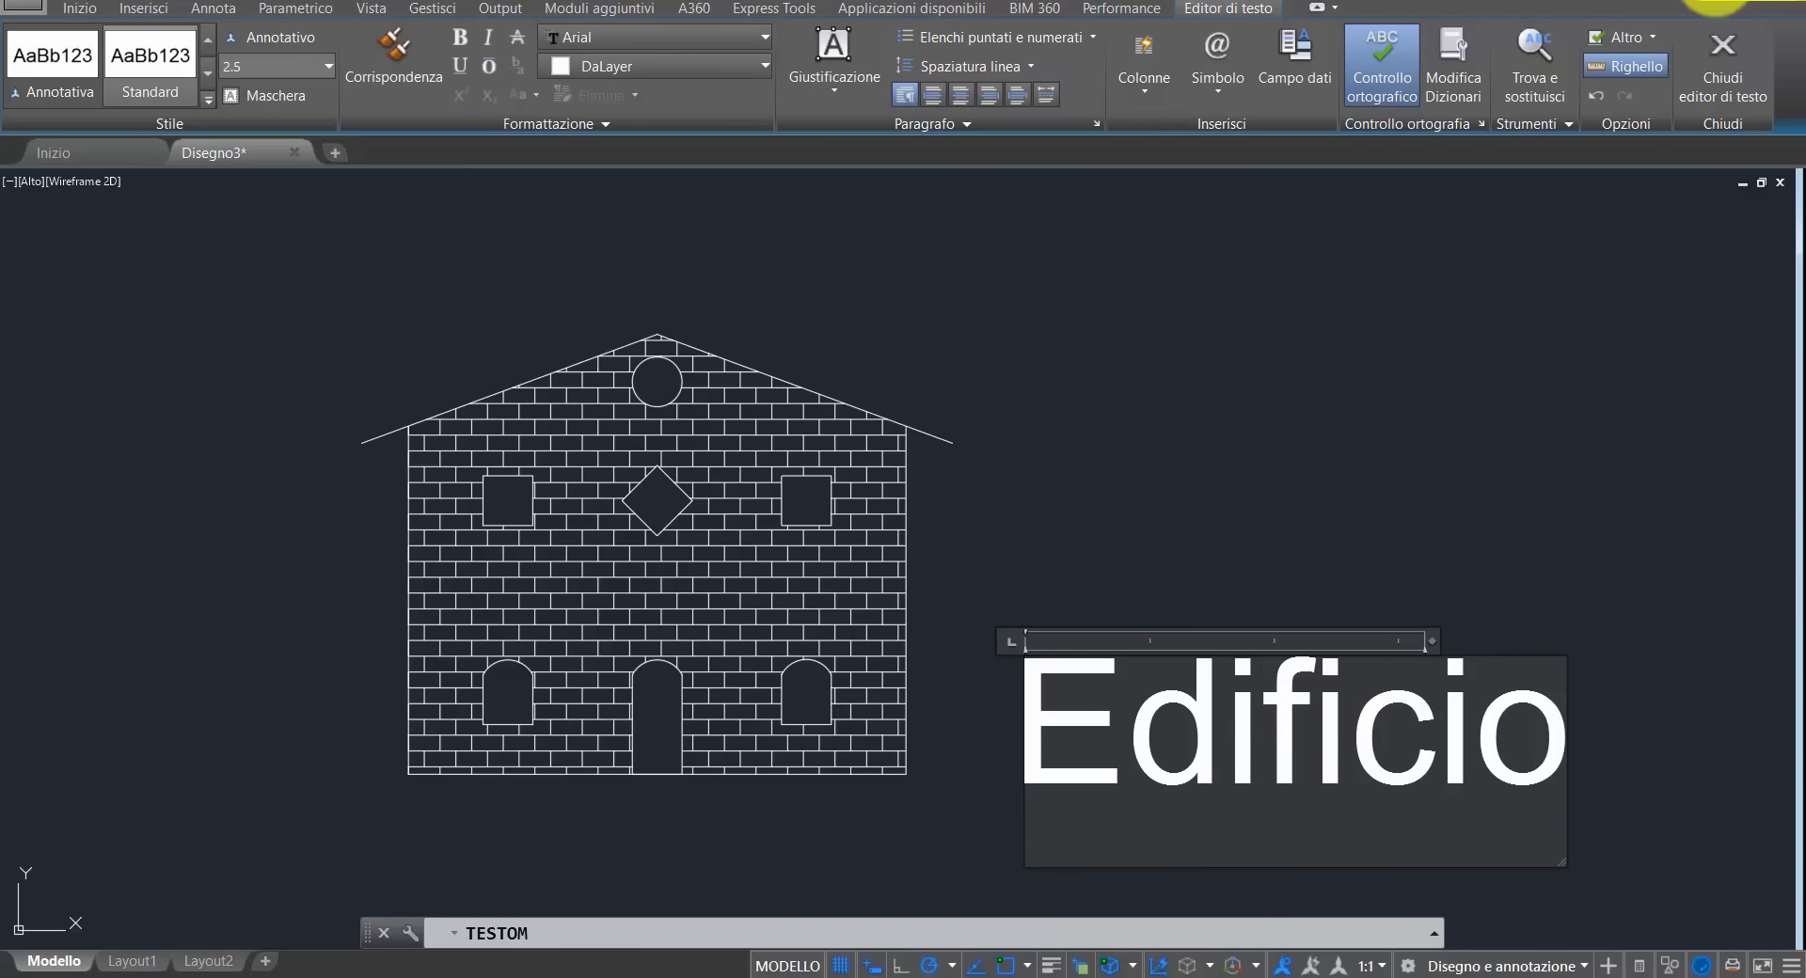
left_click(1713, 68)
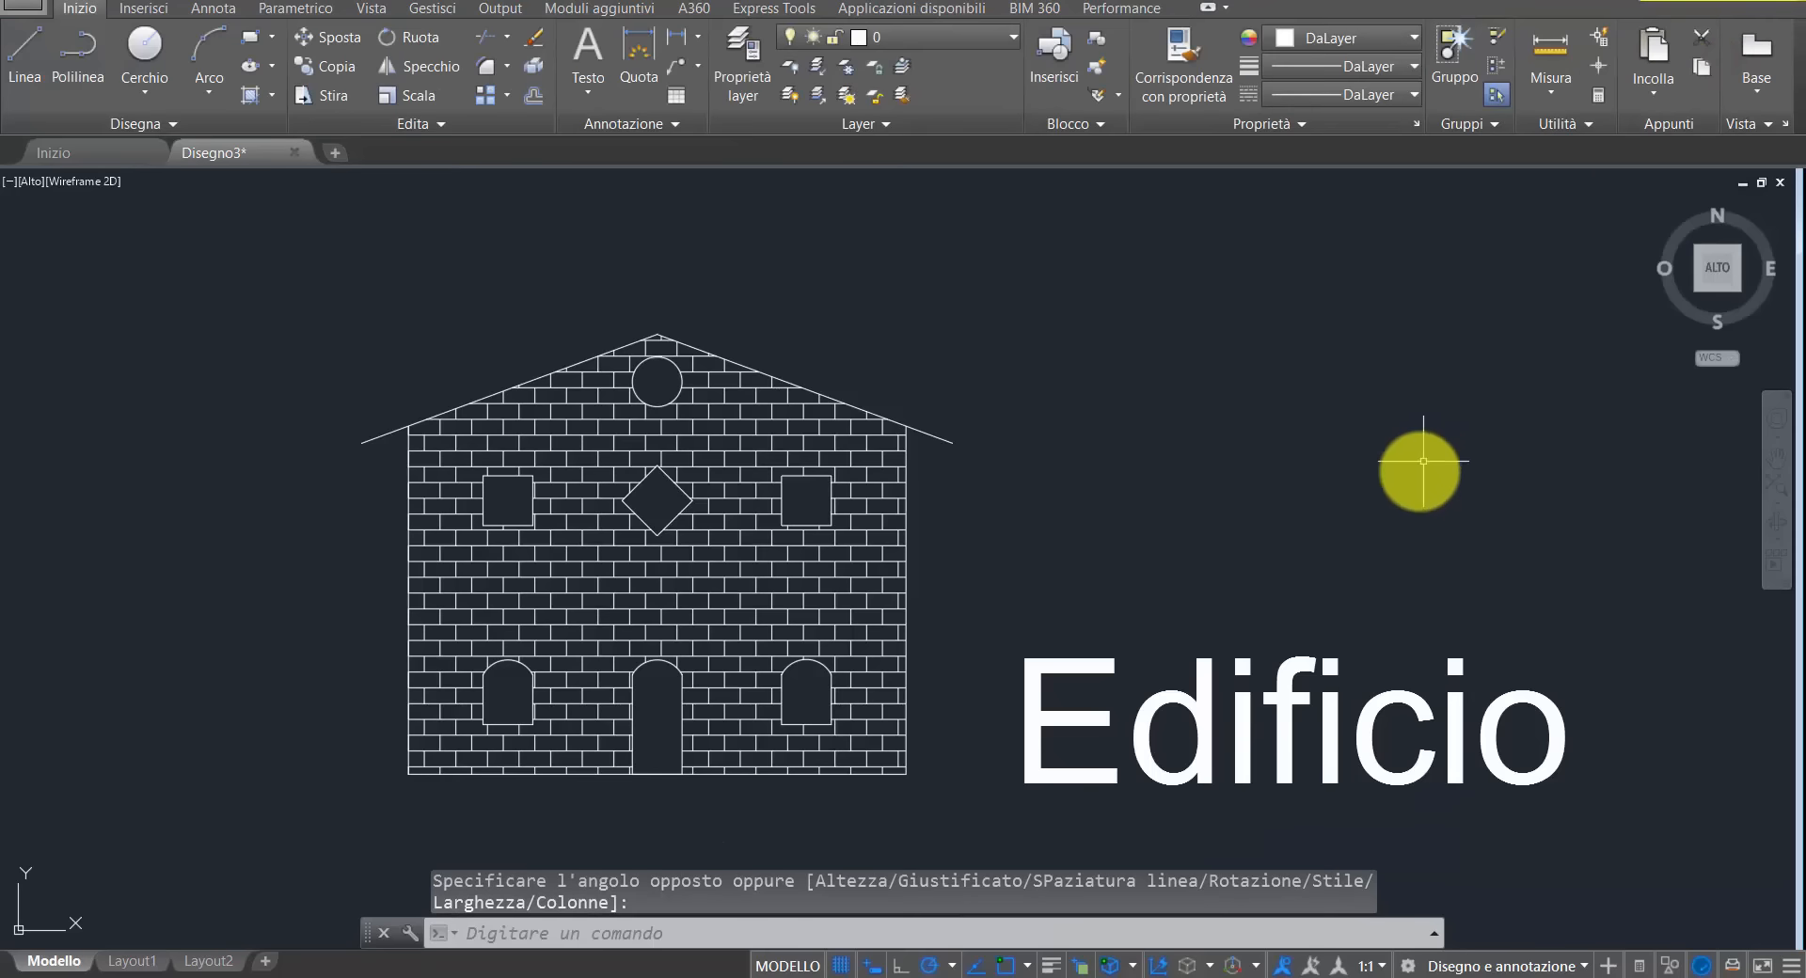
- Scale the "Edificio" text by a factor of 0.5, using its lower-left corner as the base point
middle_click_drag(1423, 461, 1100, 404)
left_click(999, 540)
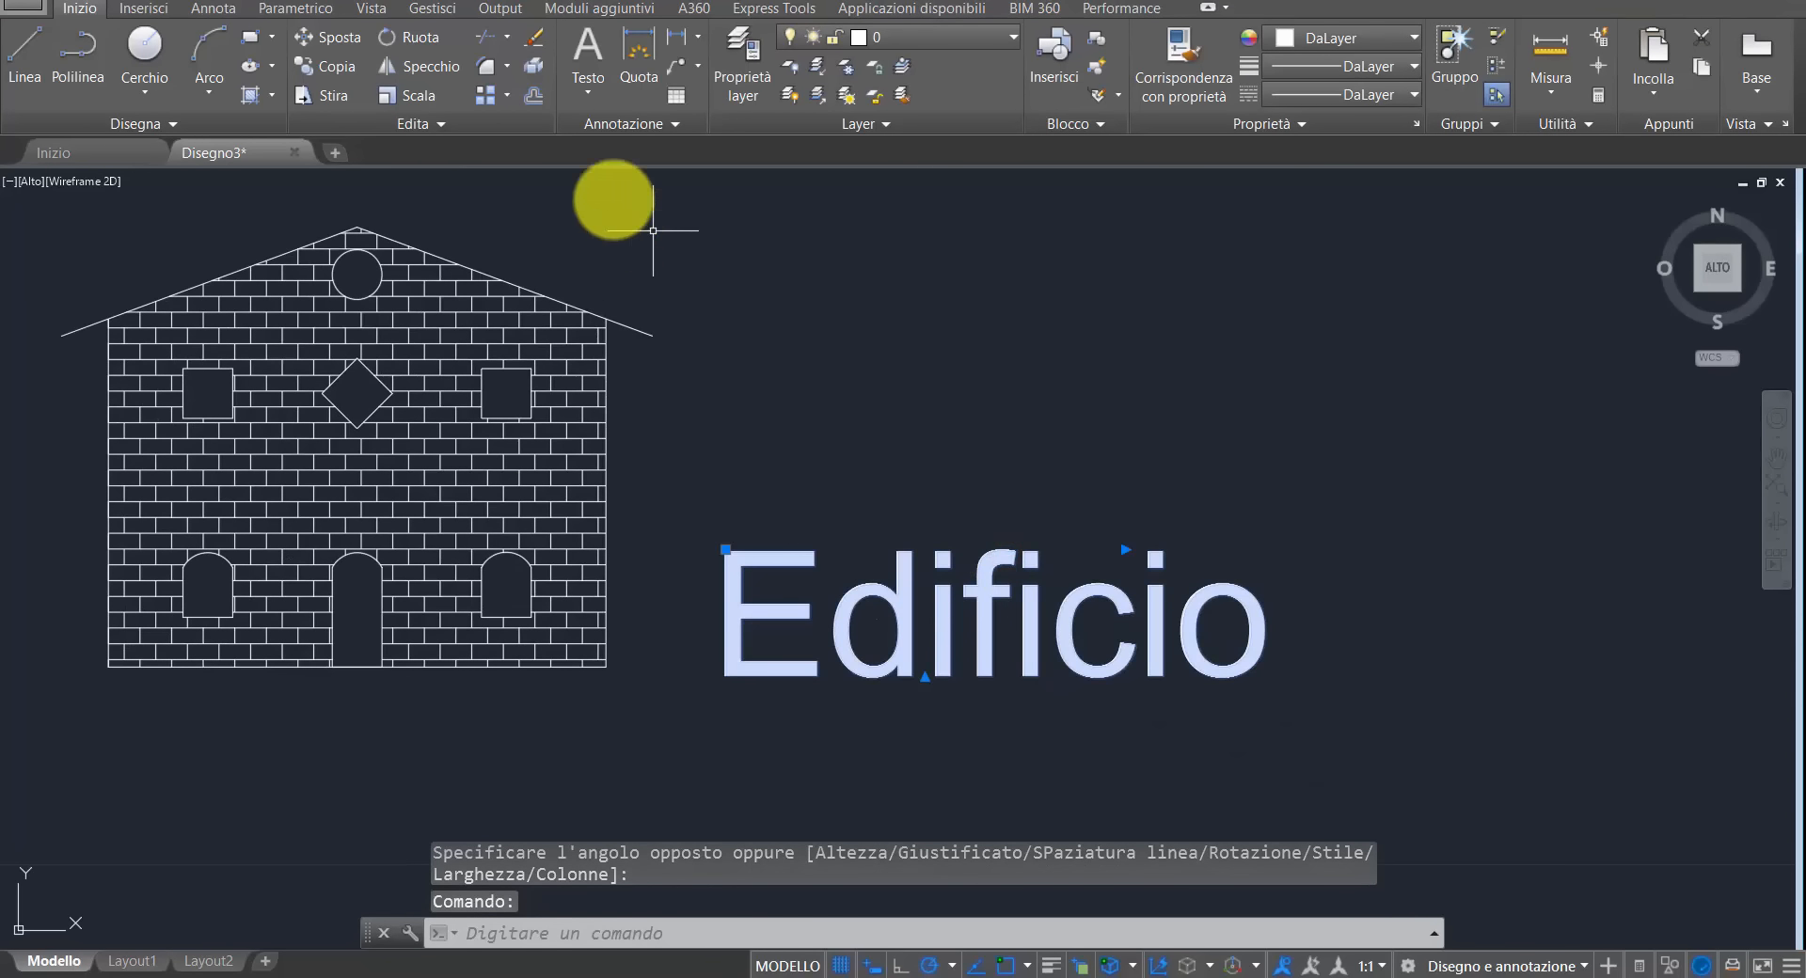
left_click(418, 98)
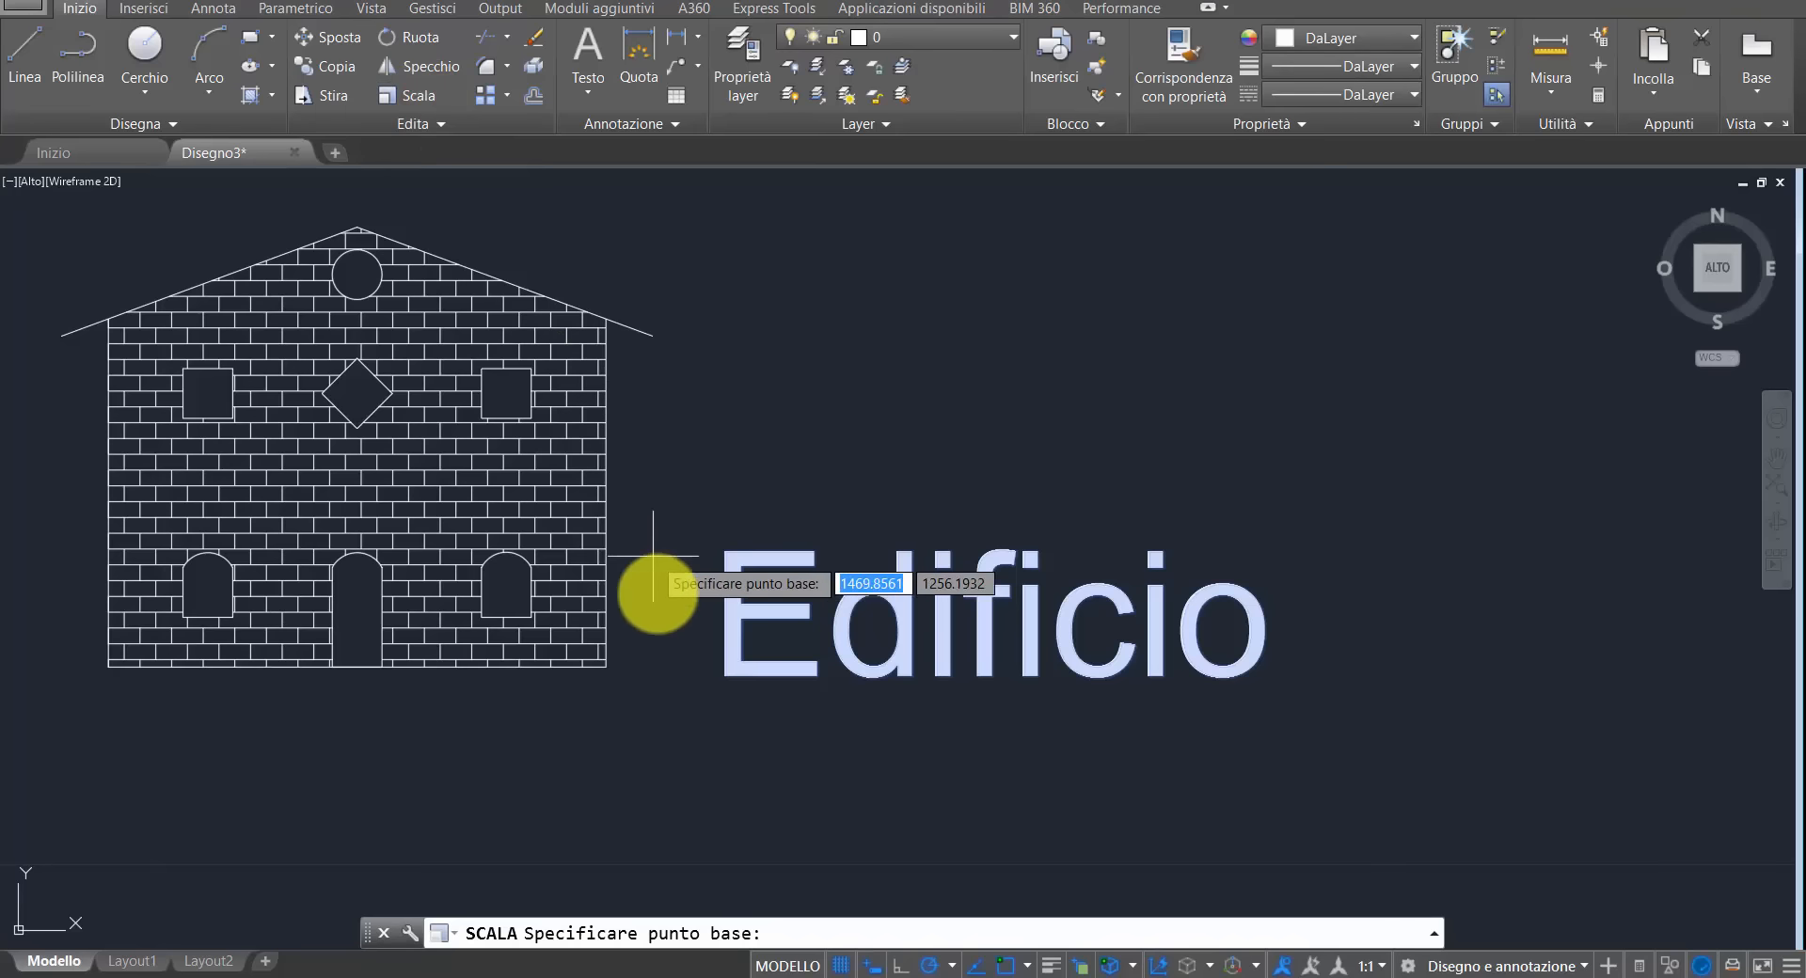
left_click(725, 676)
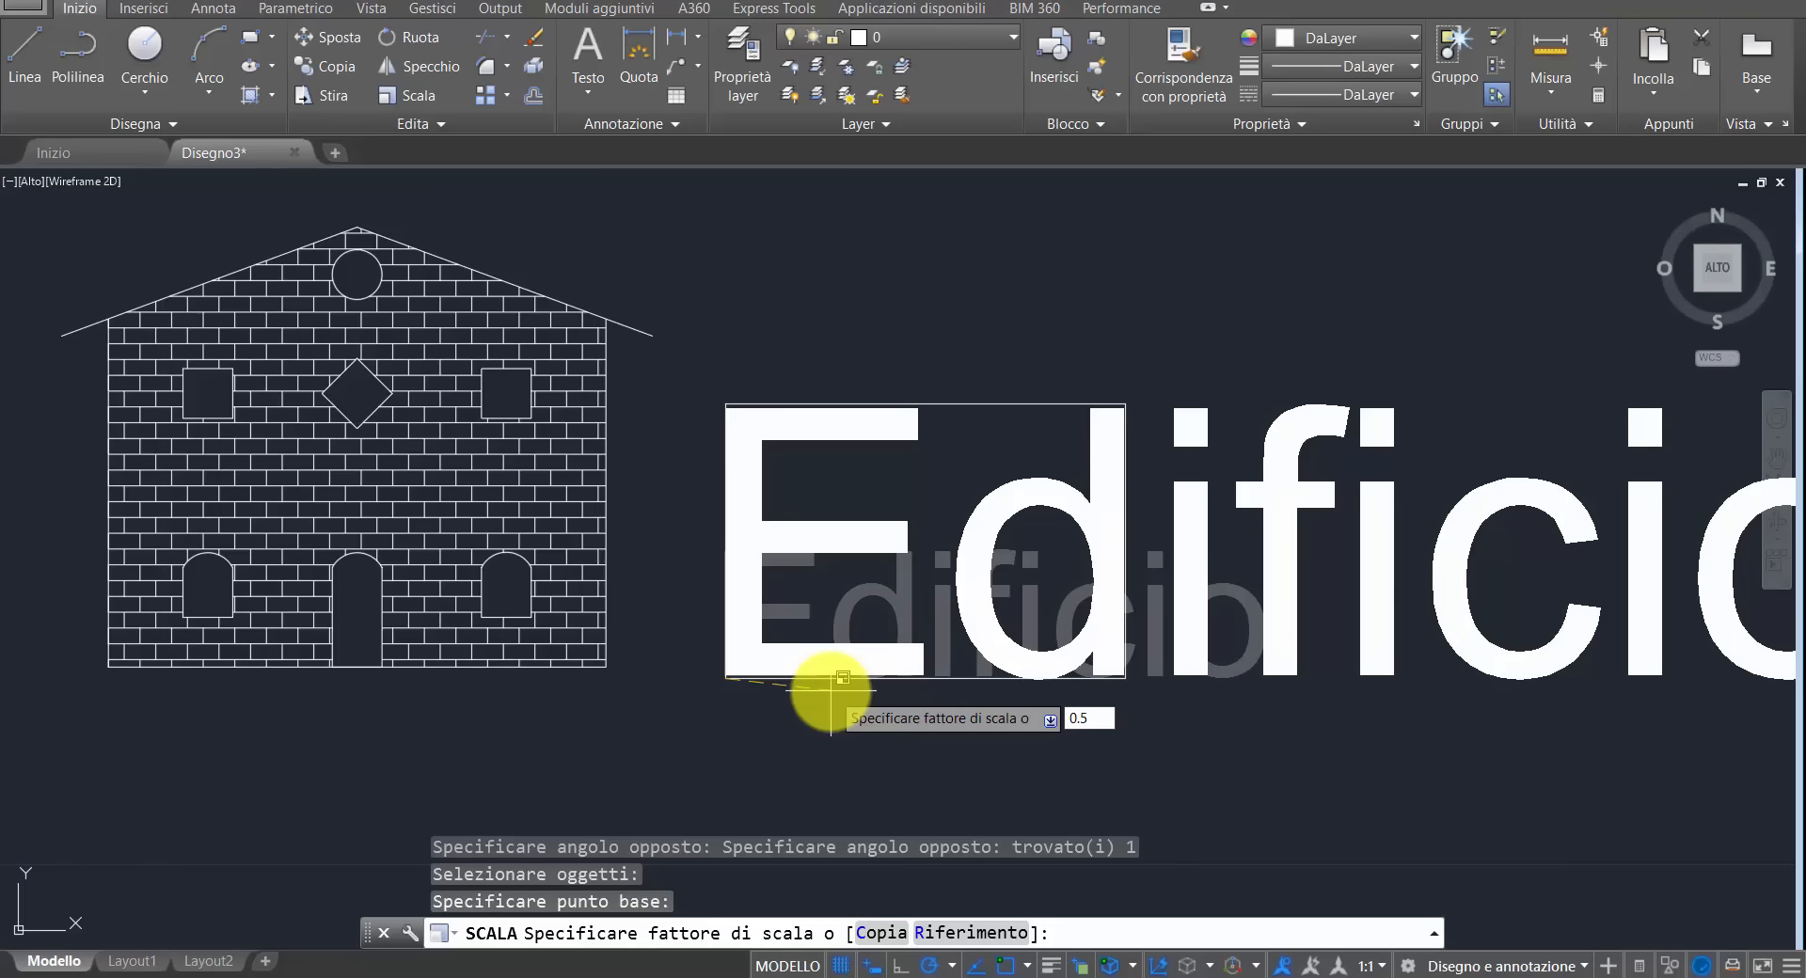
key("Return")
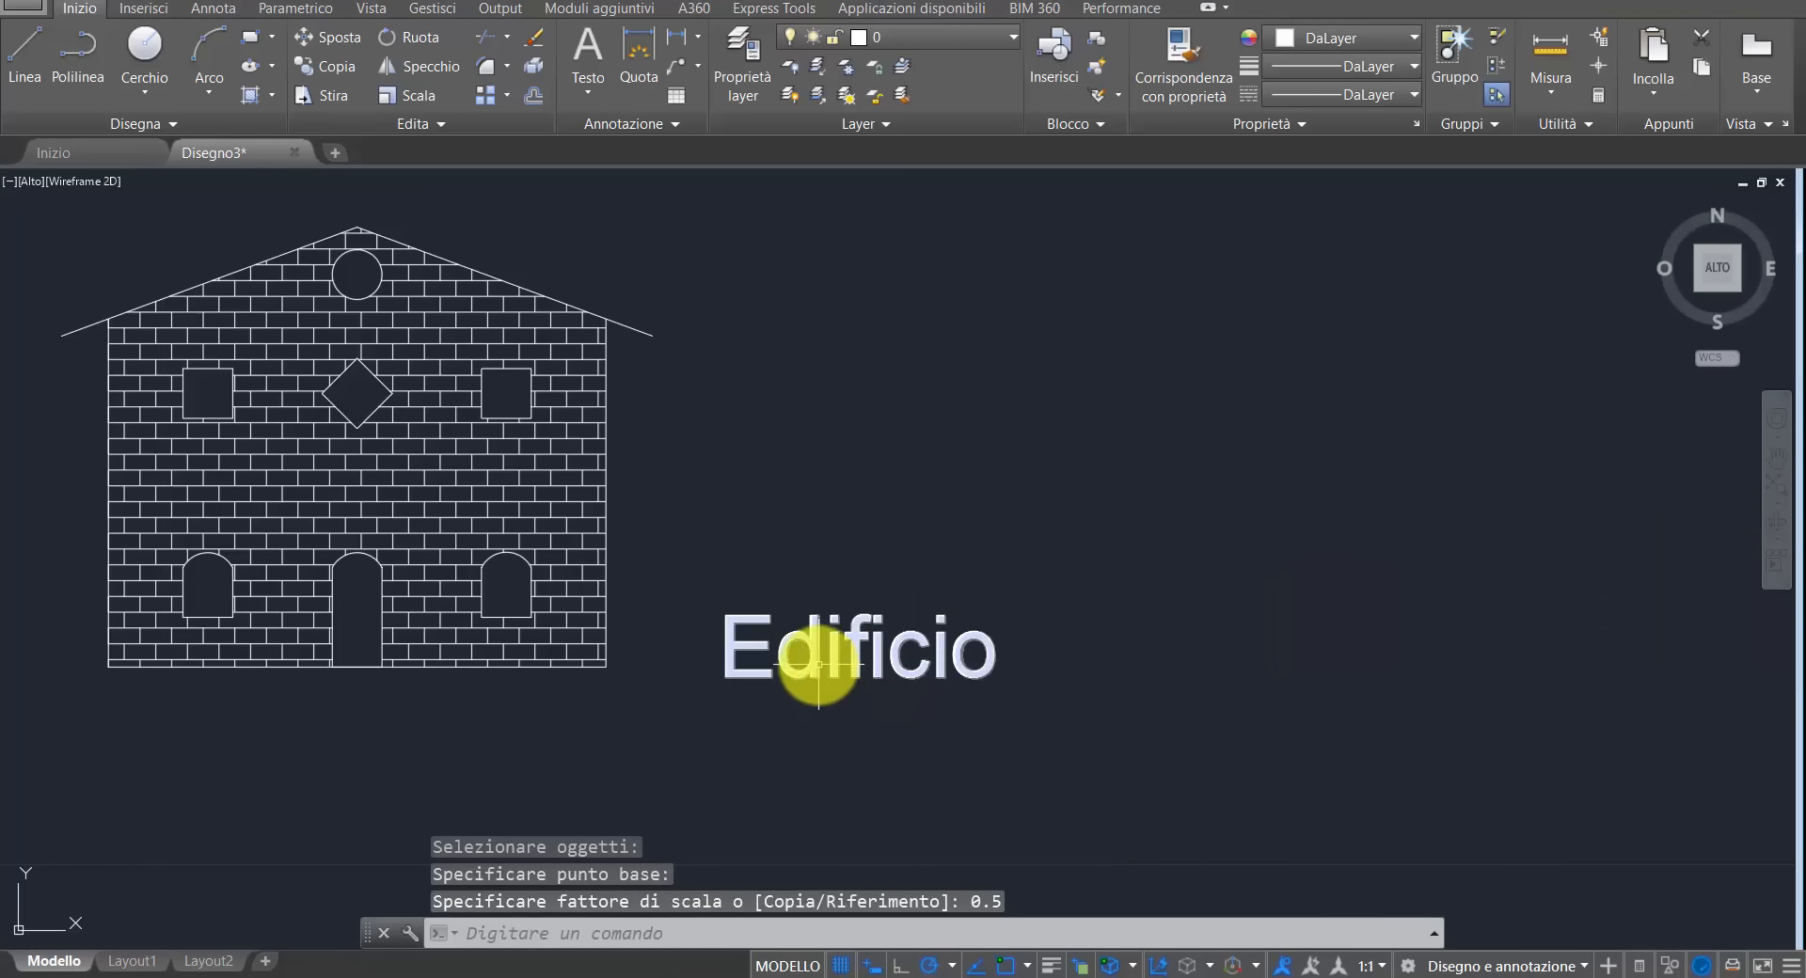
- Reduce the "Edificio" text once more by a scale factor of 0.5 from the same lower-left base point
left_click(395, 94)
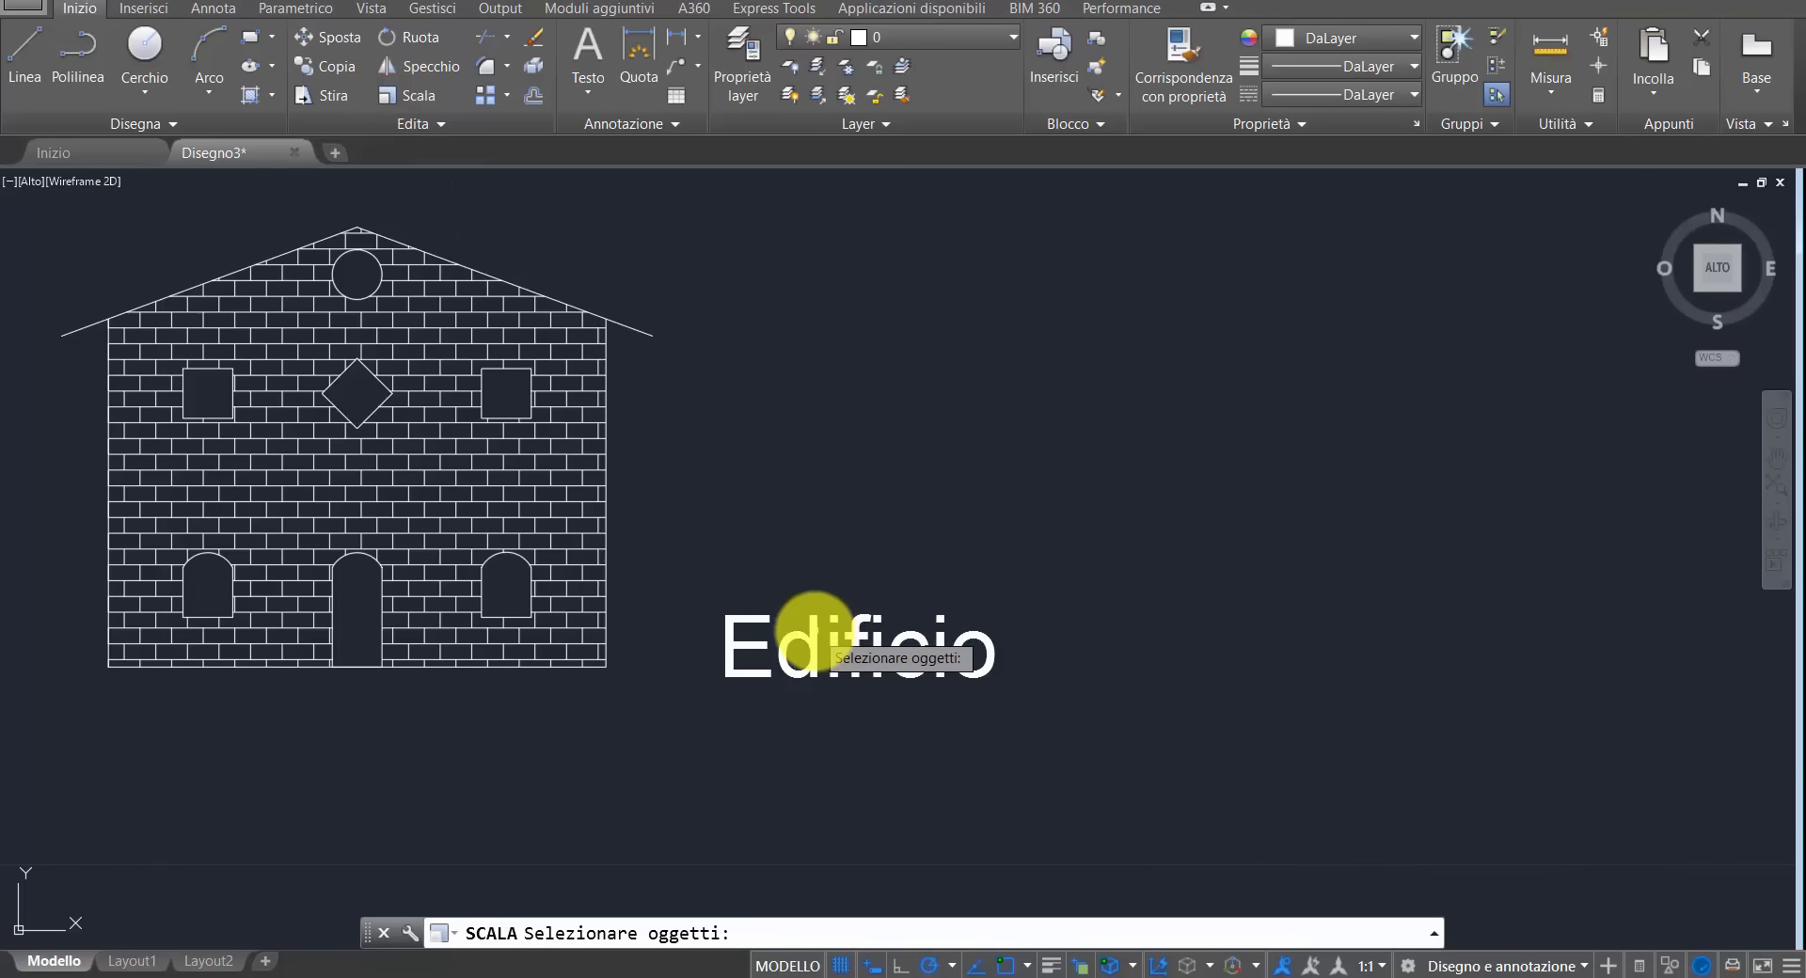
left_click(809, 637)
key("Return")
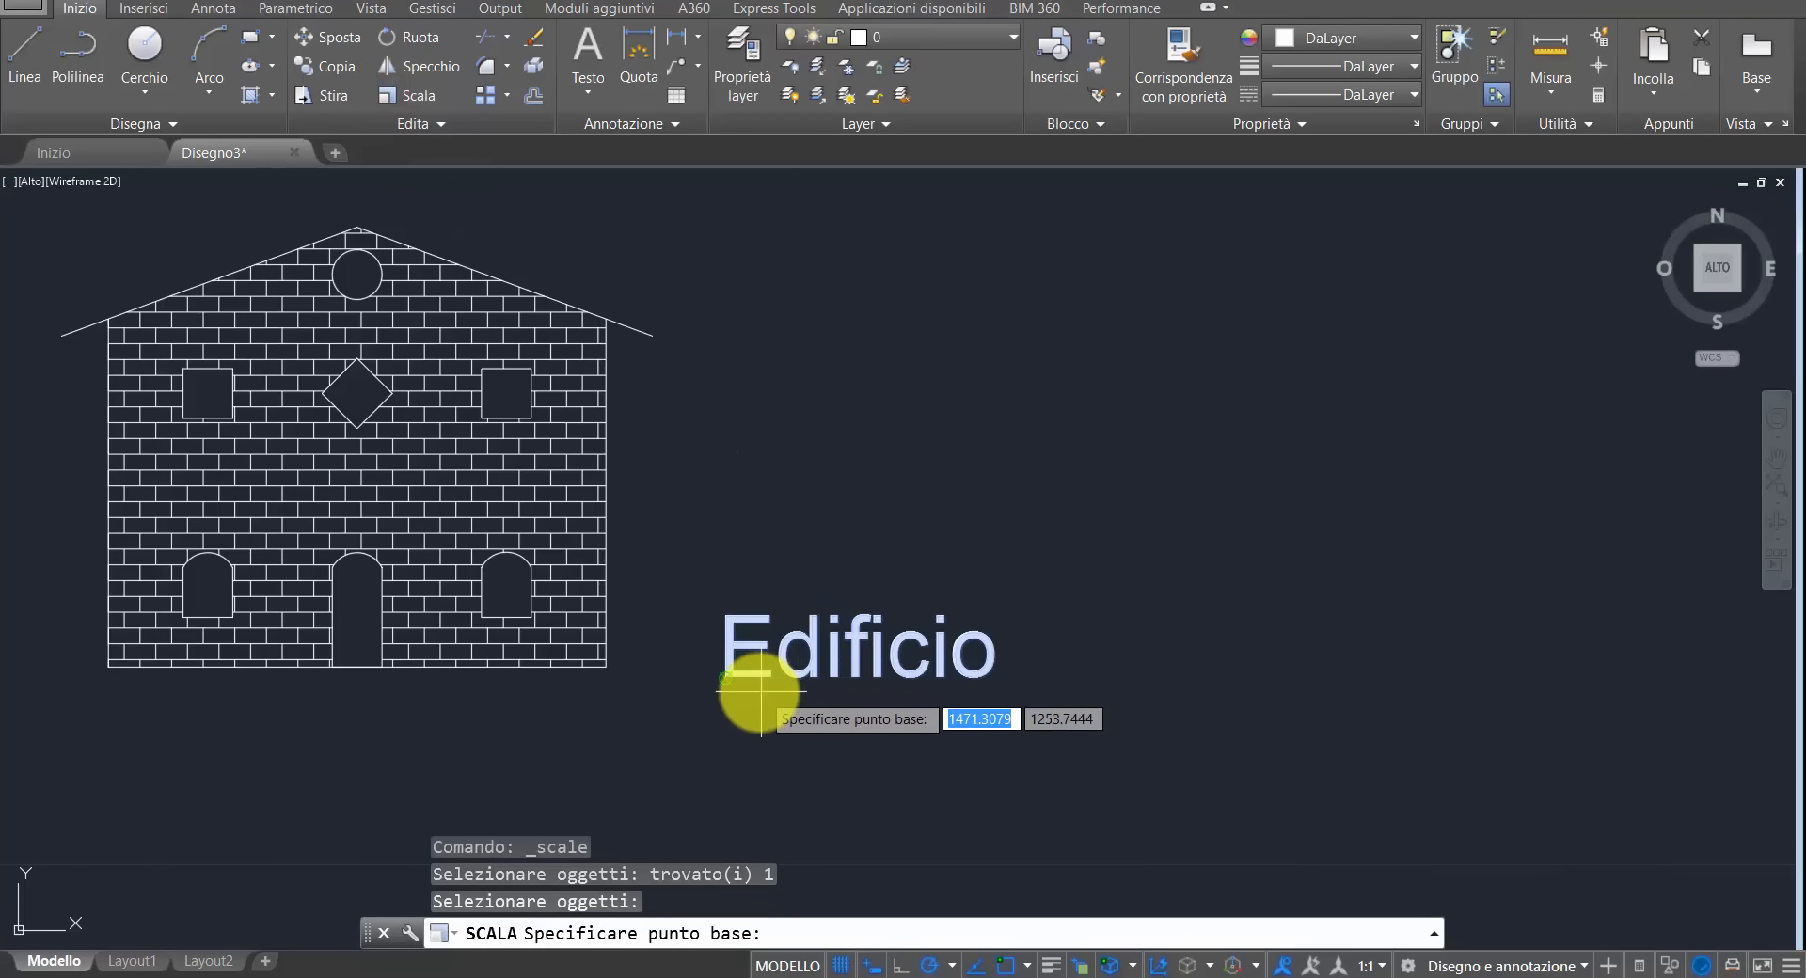
left_click(725, 679)
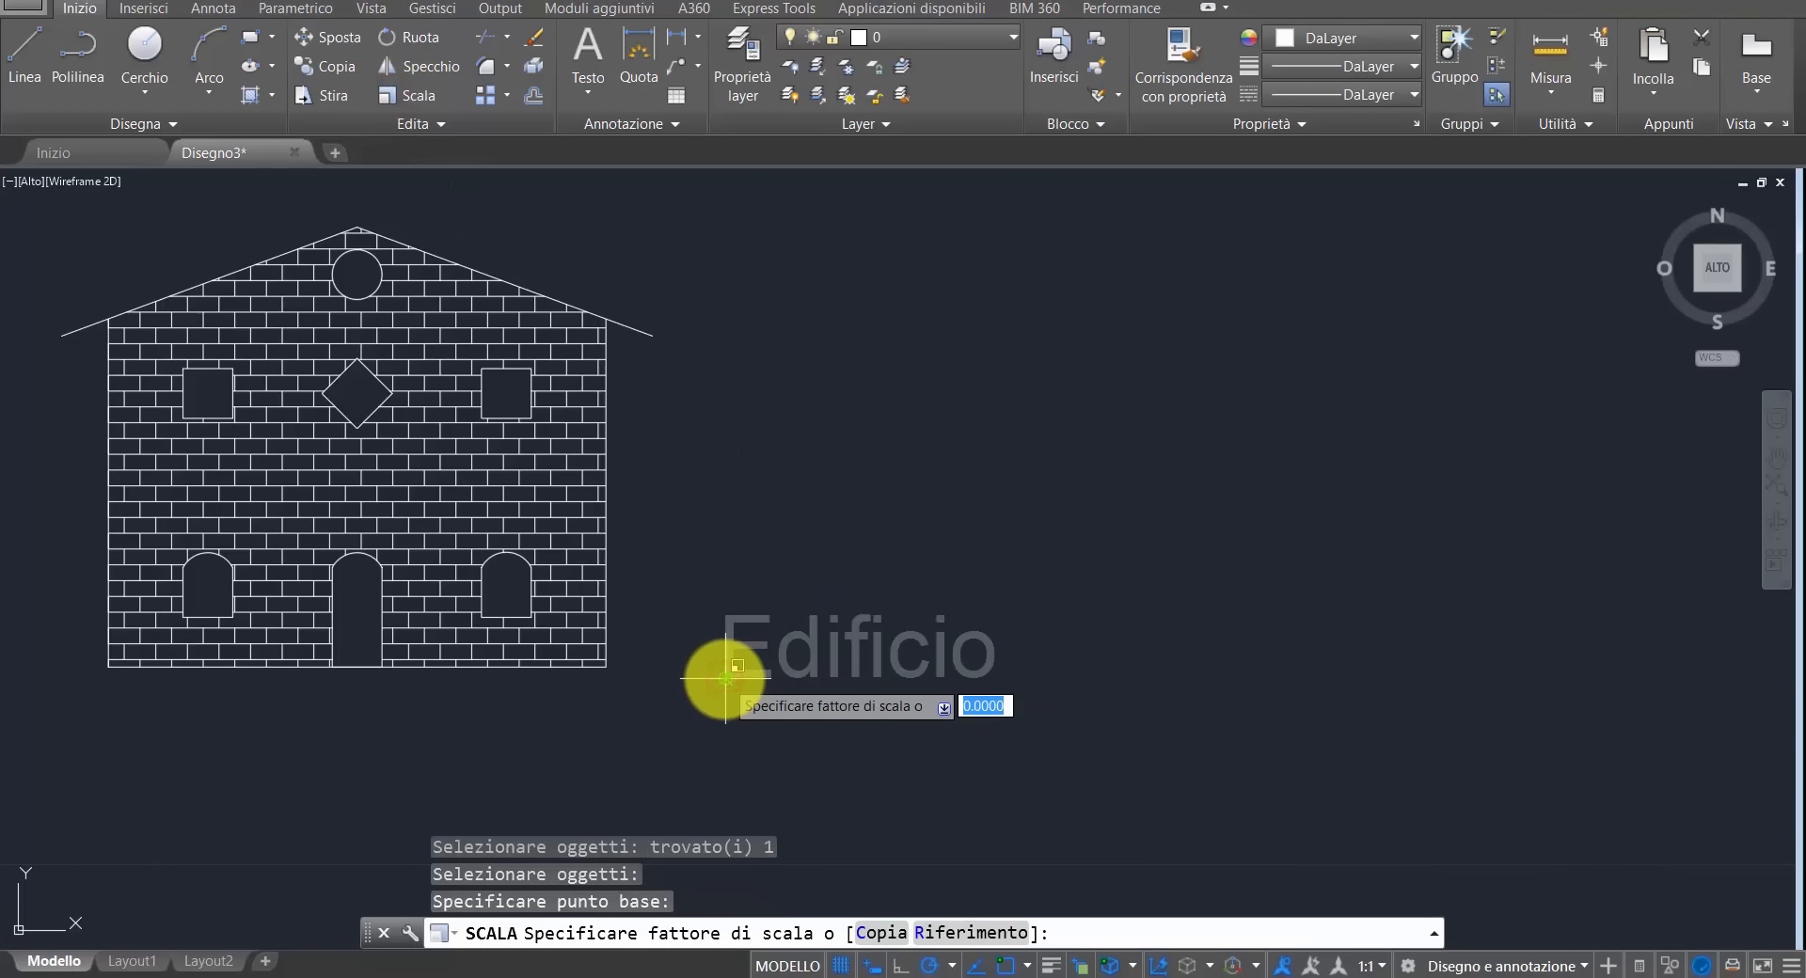
type("0.5")
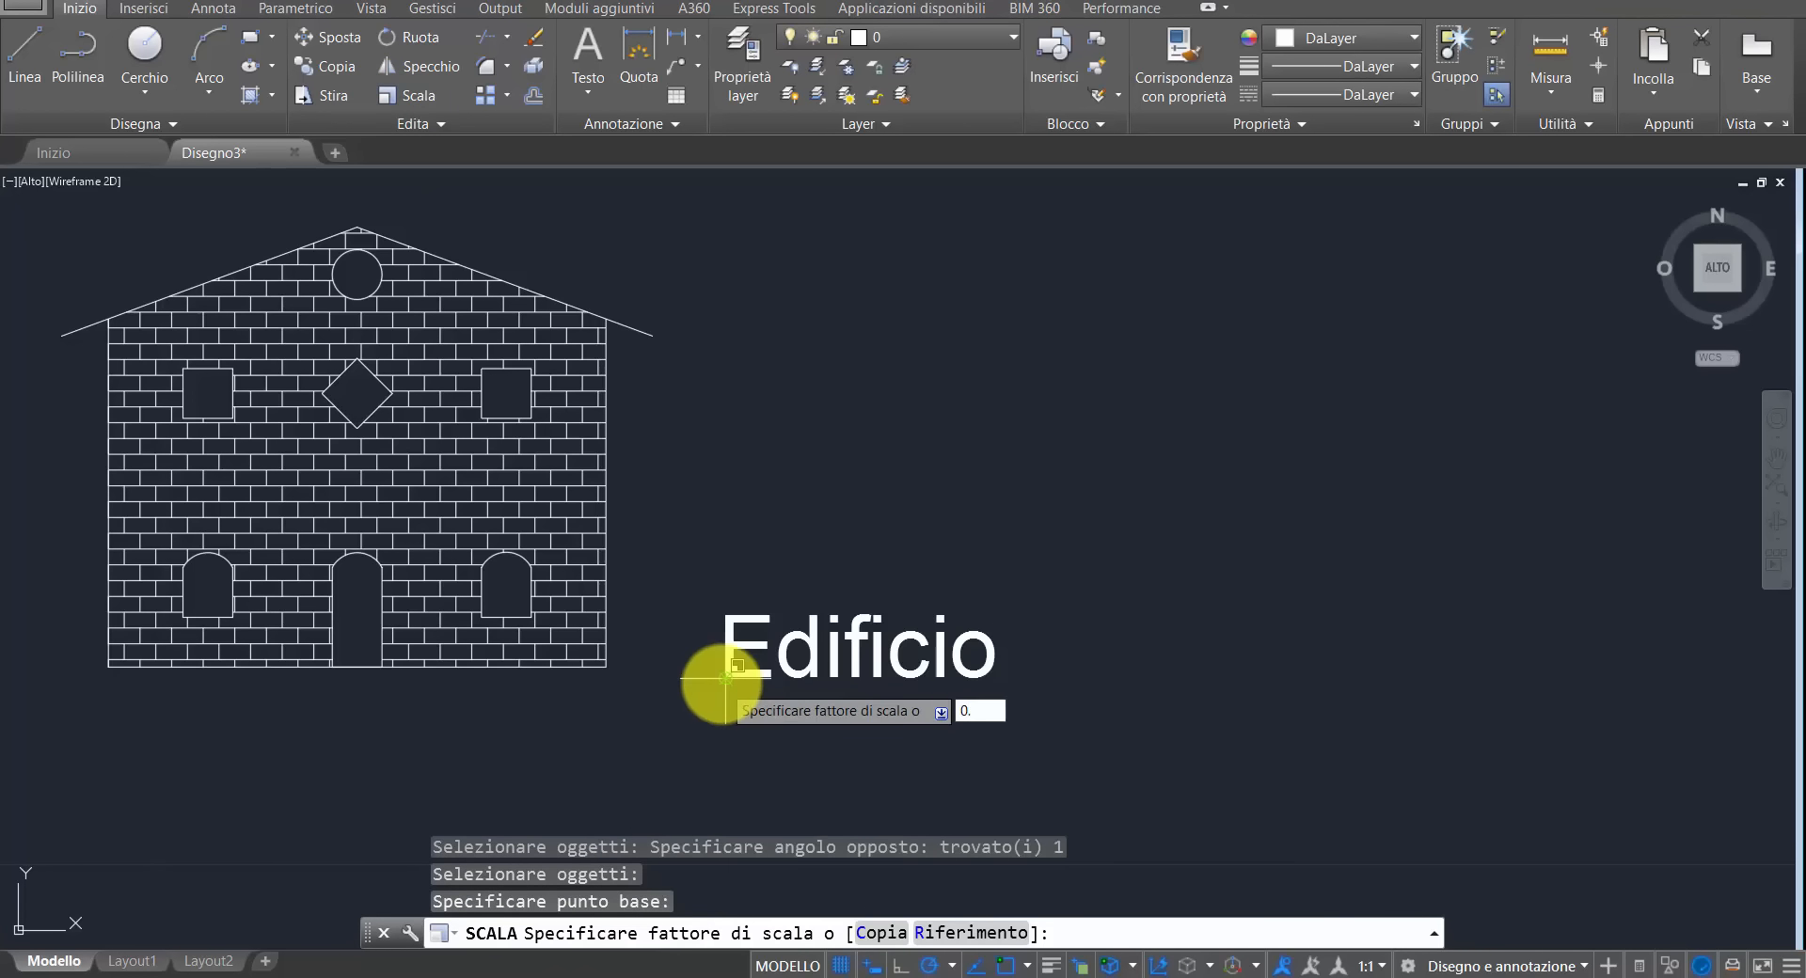
key("Return")
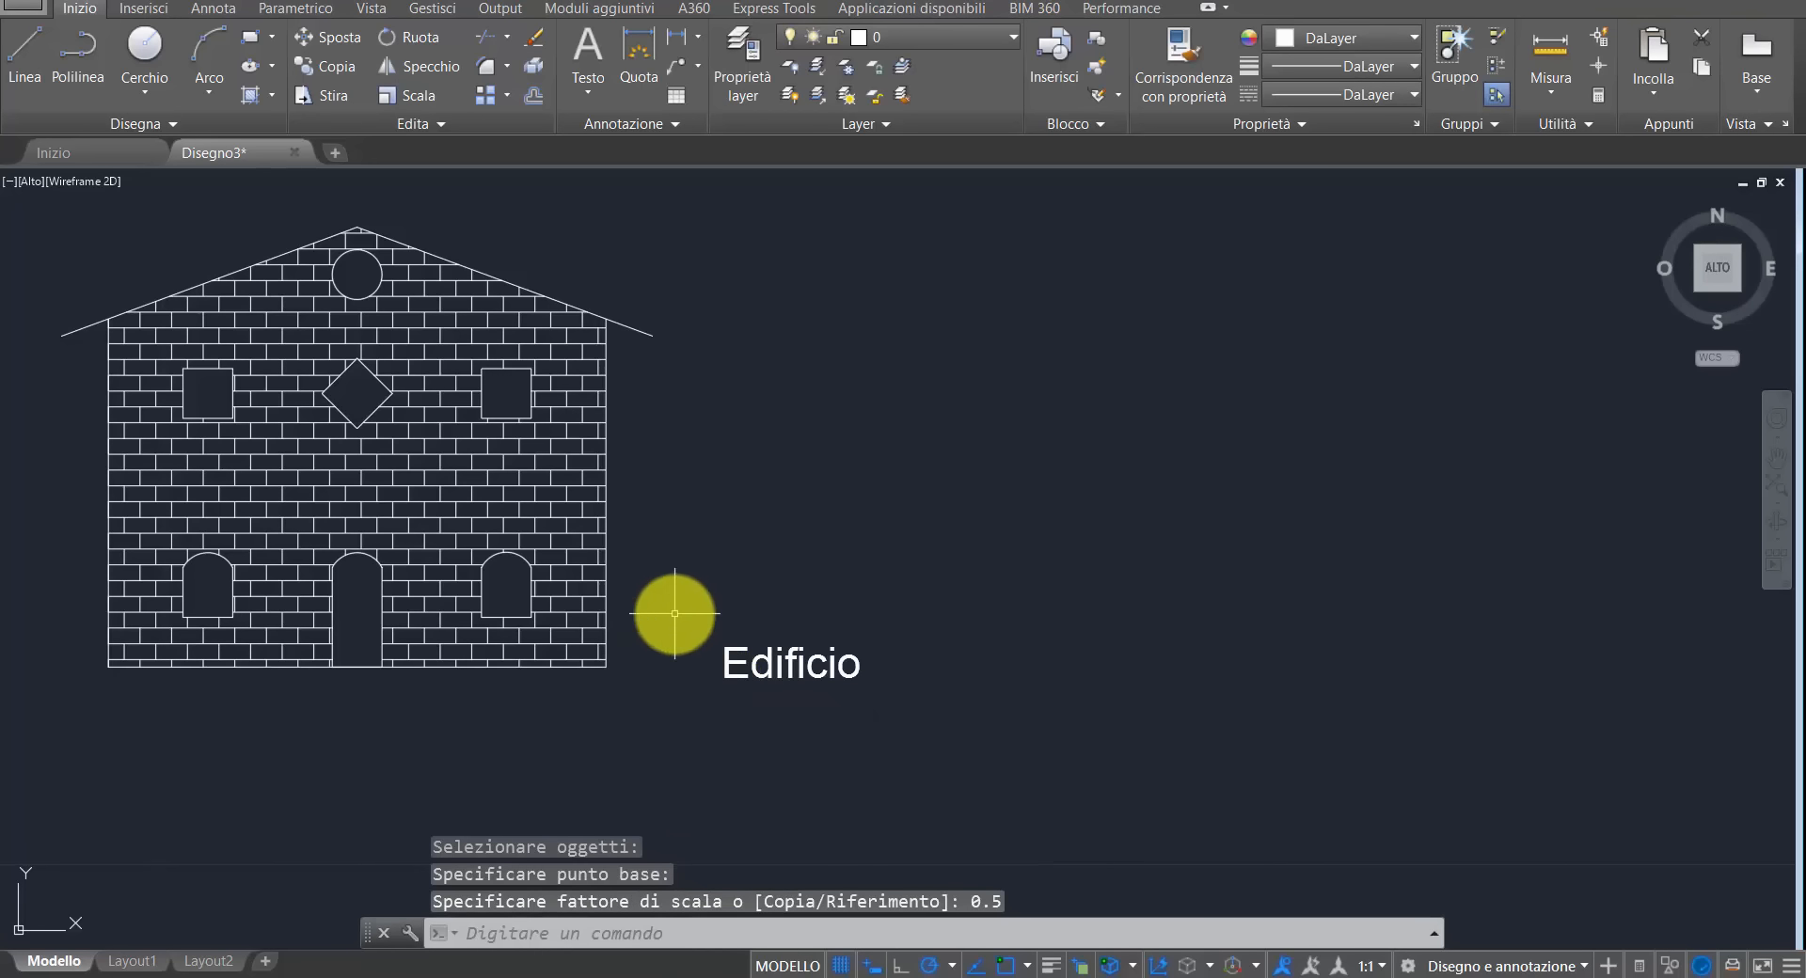
- Move the "Edificio" text horizontally to the left side of the house, level with its base, and deselect it
middle_click_drag(668, 613, 955, 645)
left_click(1022, 695)
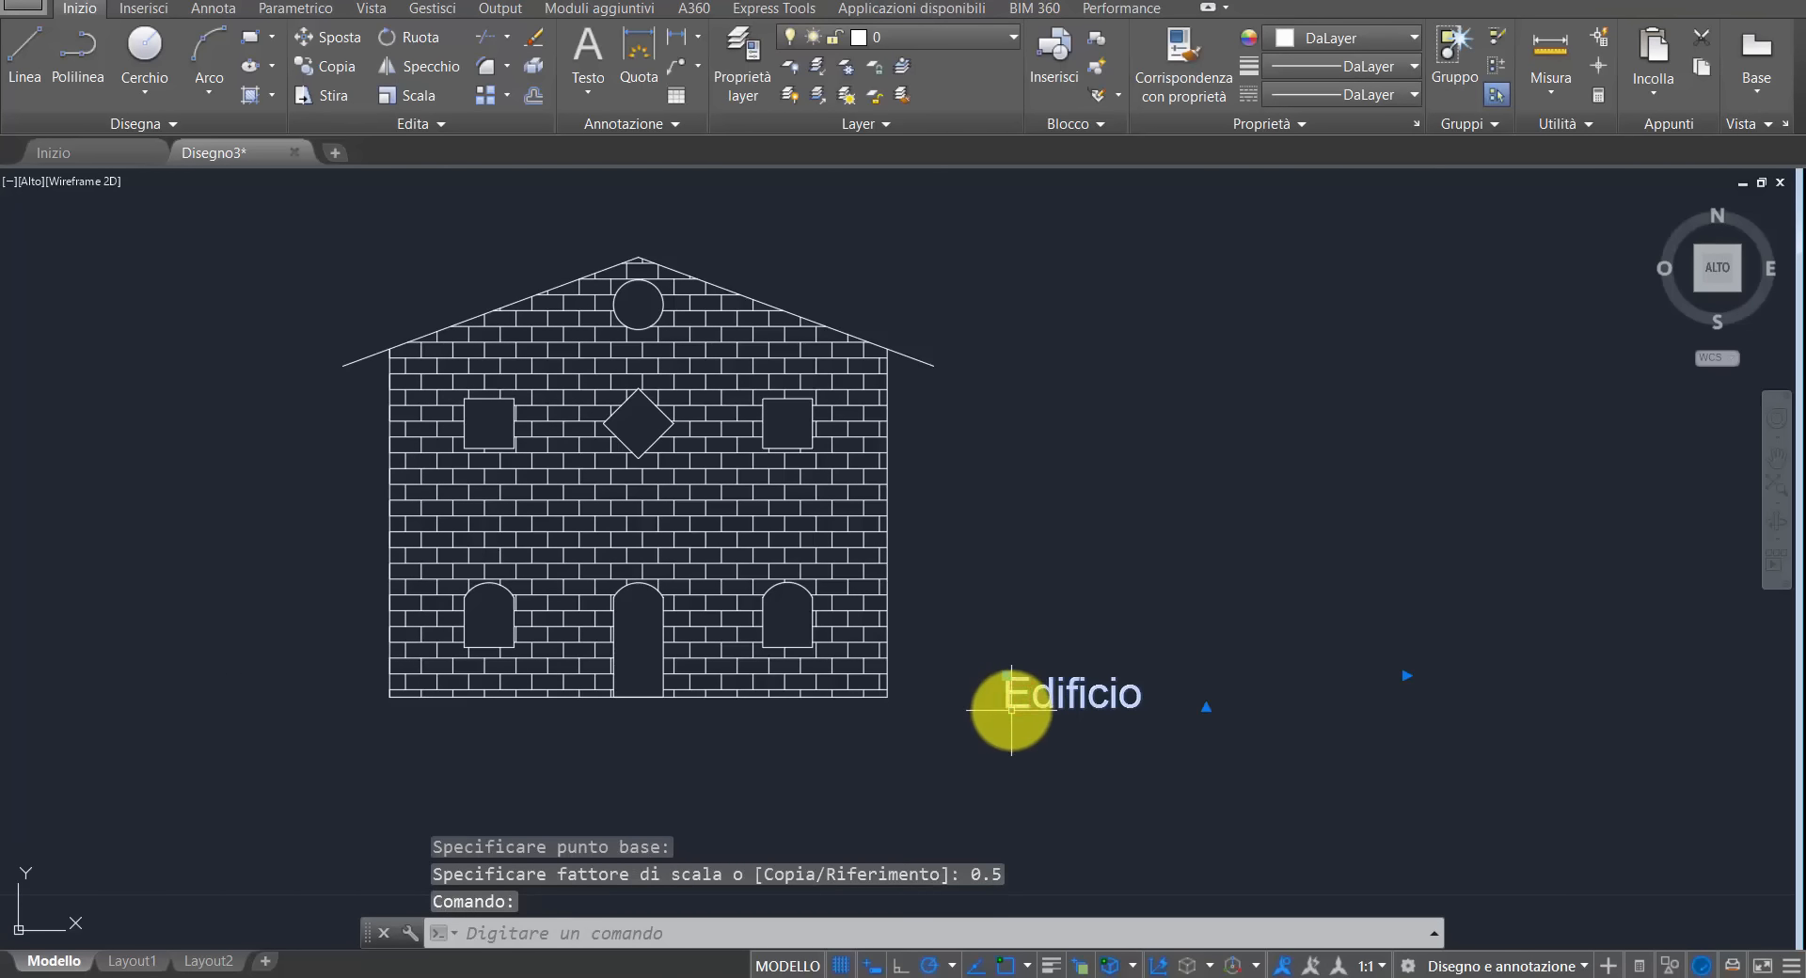
left_click(1007, 676)
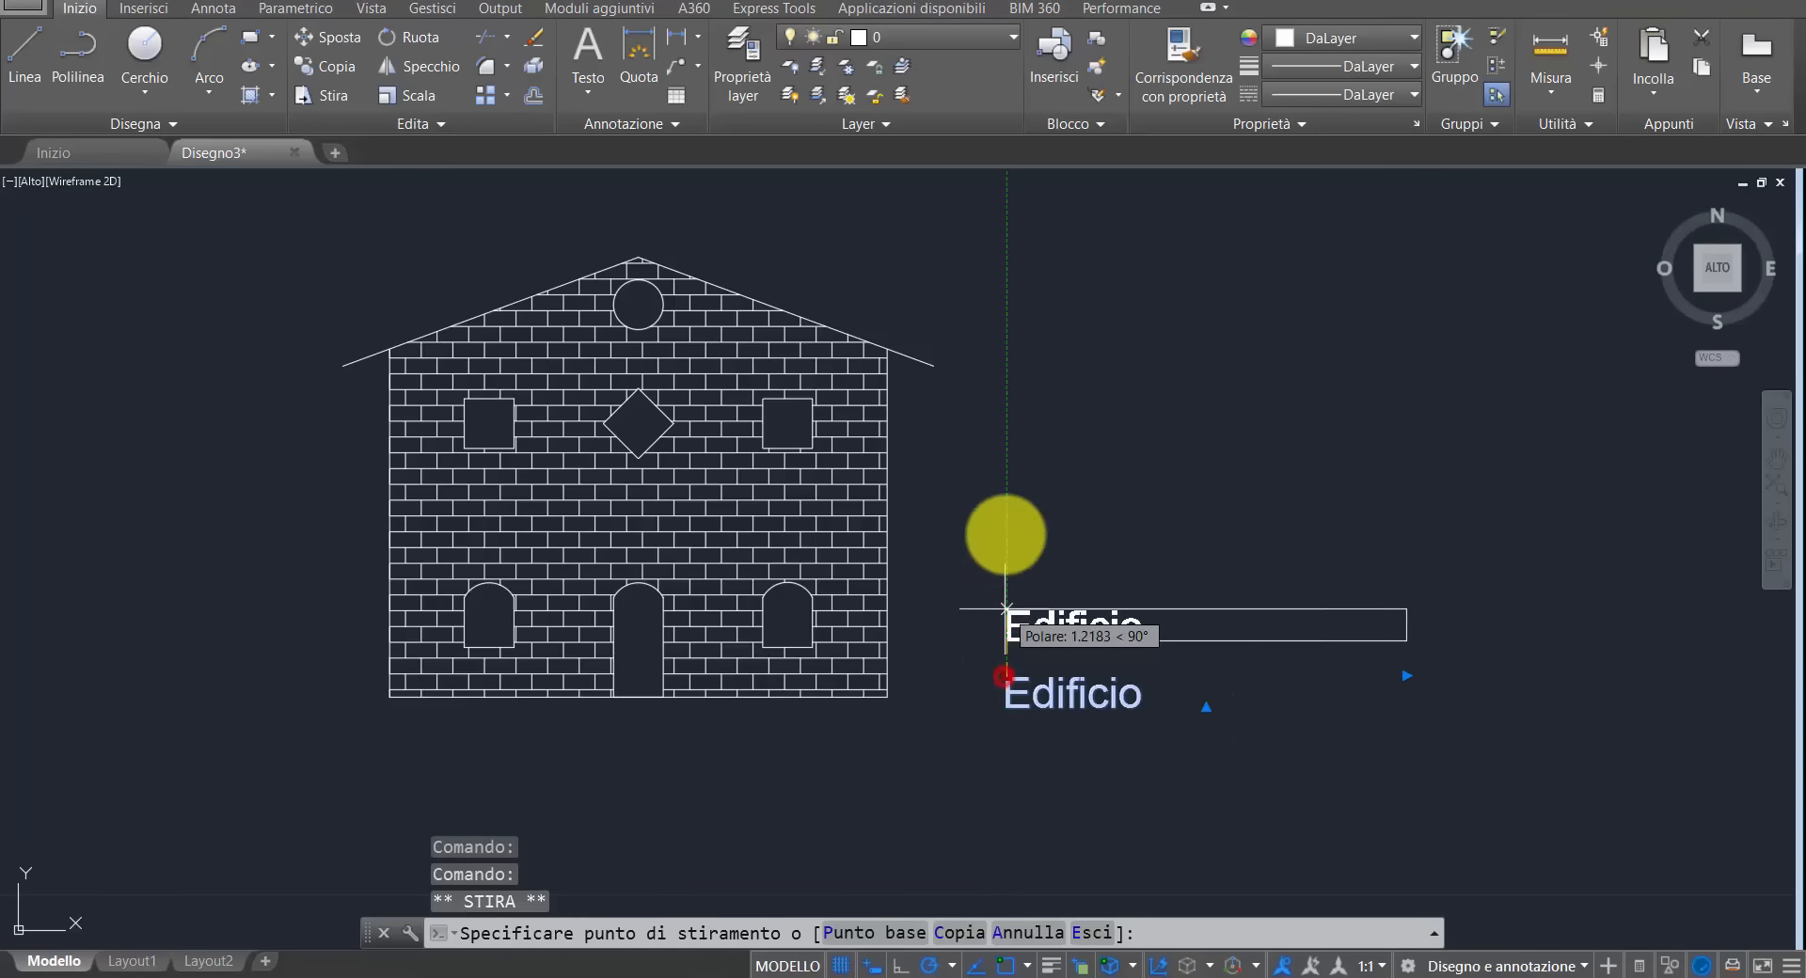
left_click(170, 675)
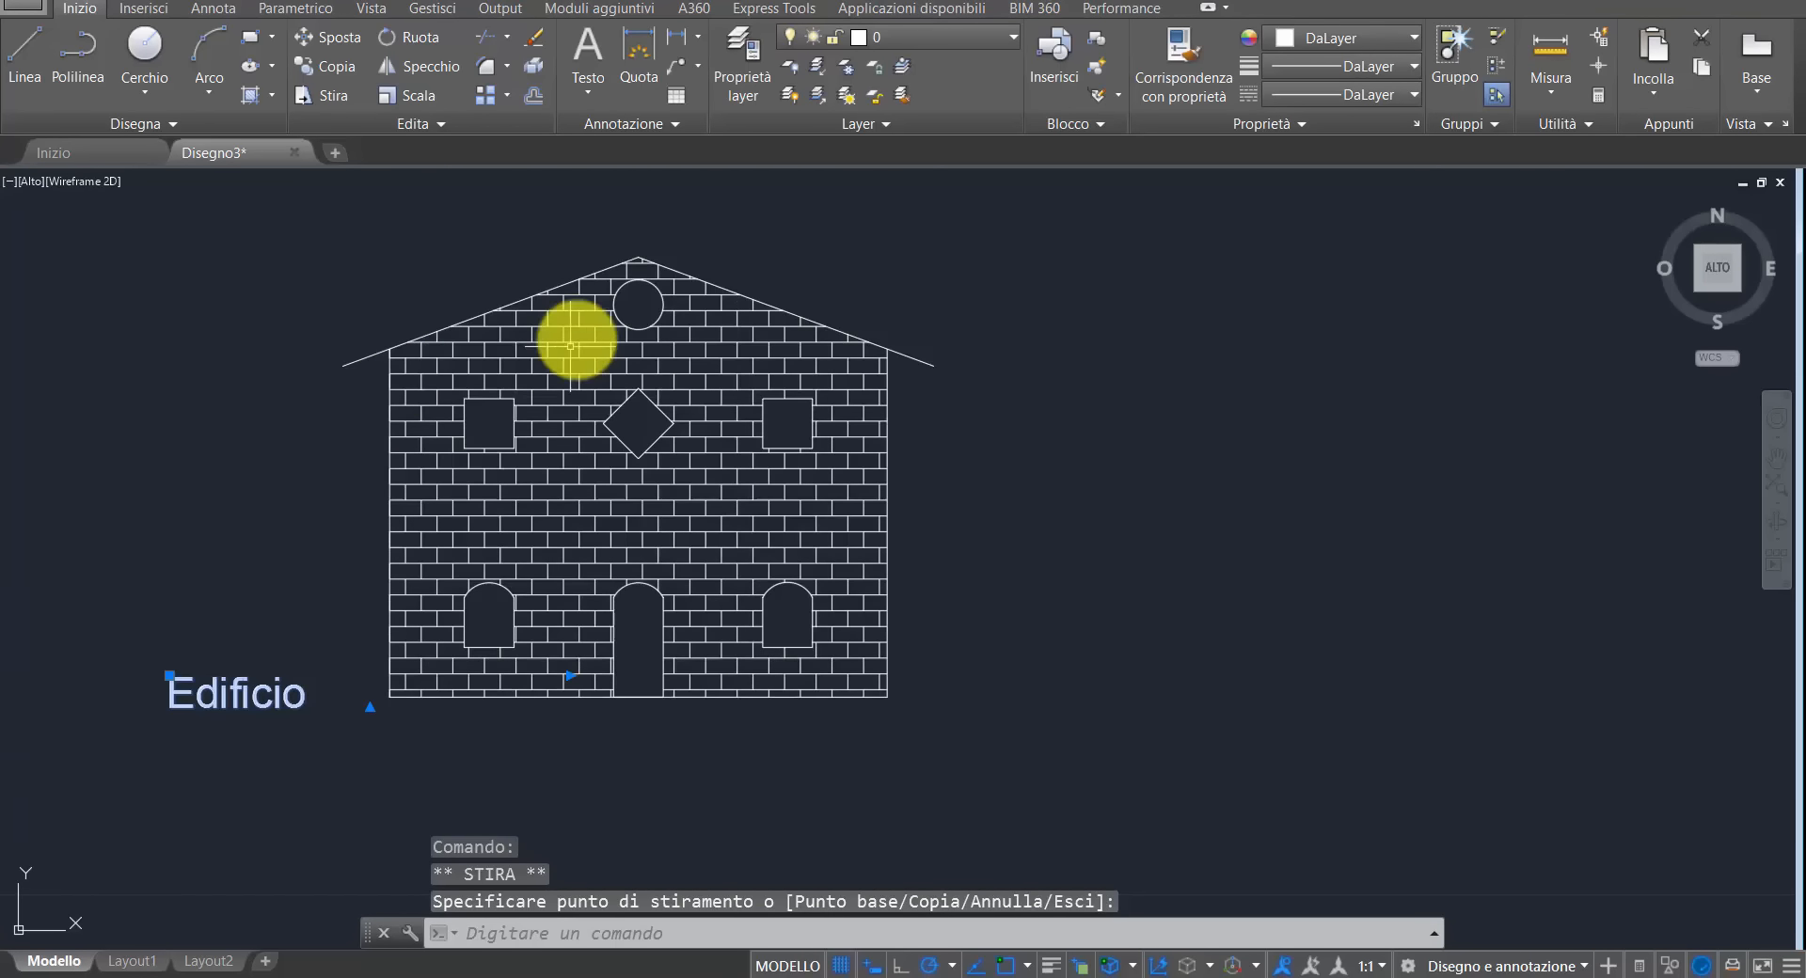
key("Escape")
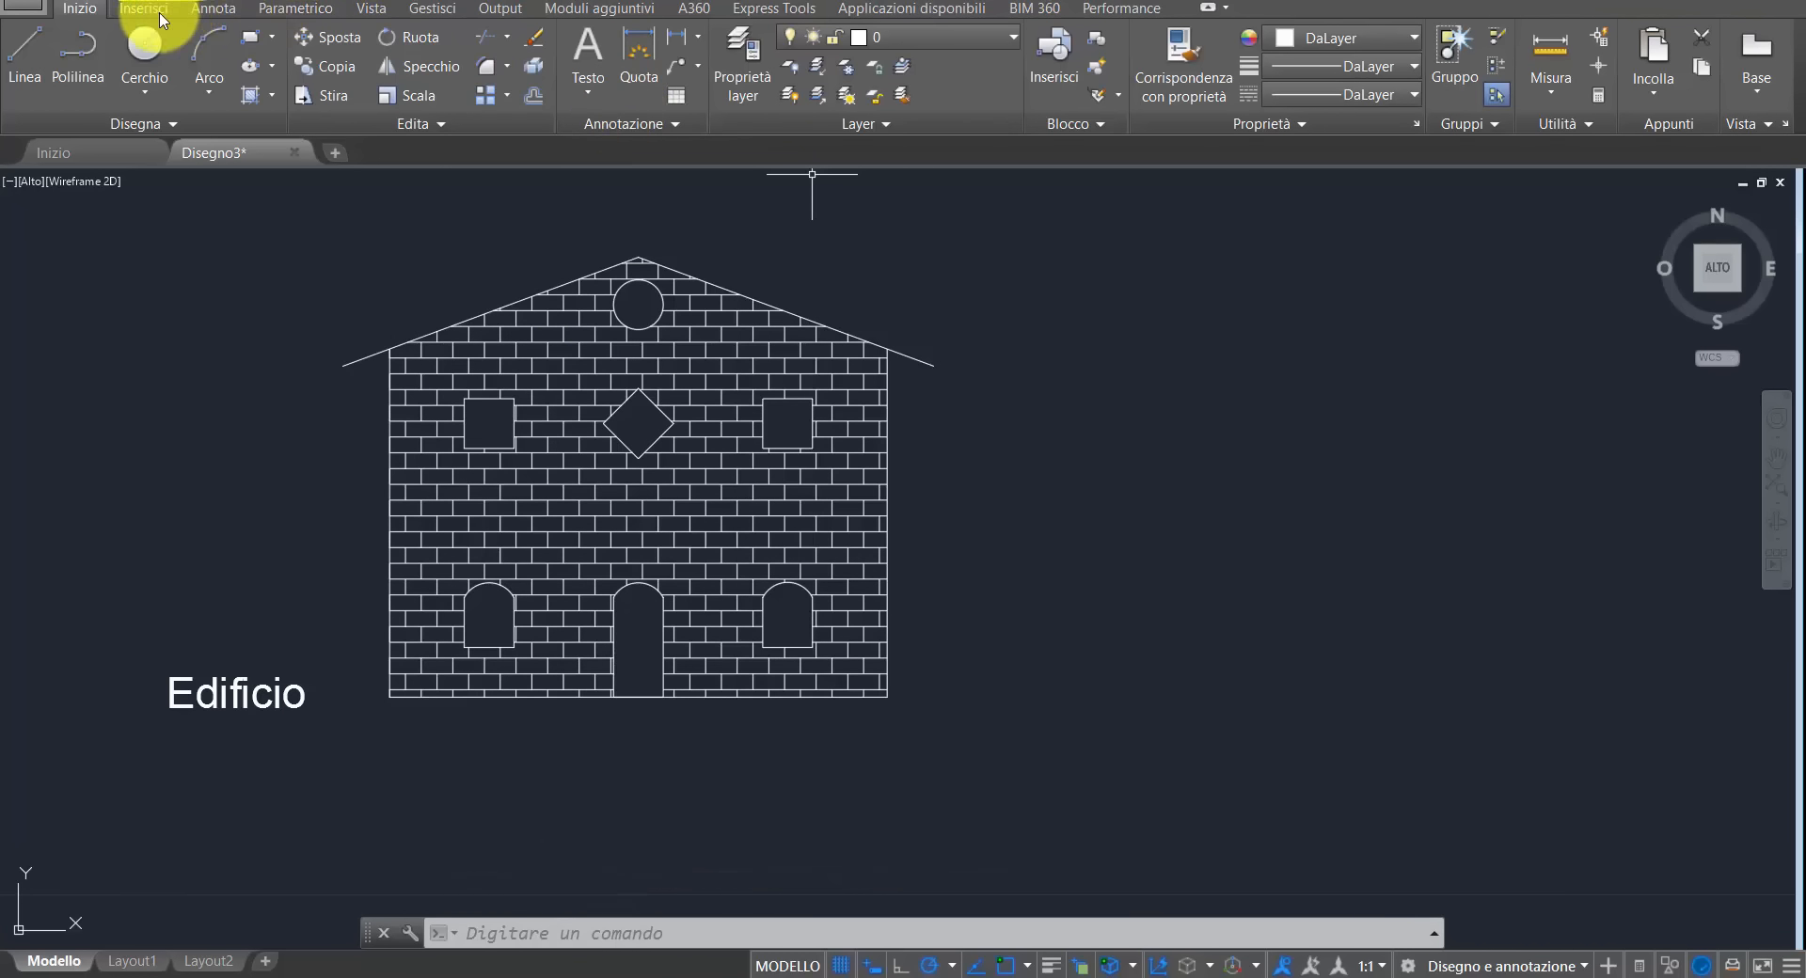
- Add a vertical linear dimension from the roof peak to the house's base line, placed right of the house
left_click(217, 12)
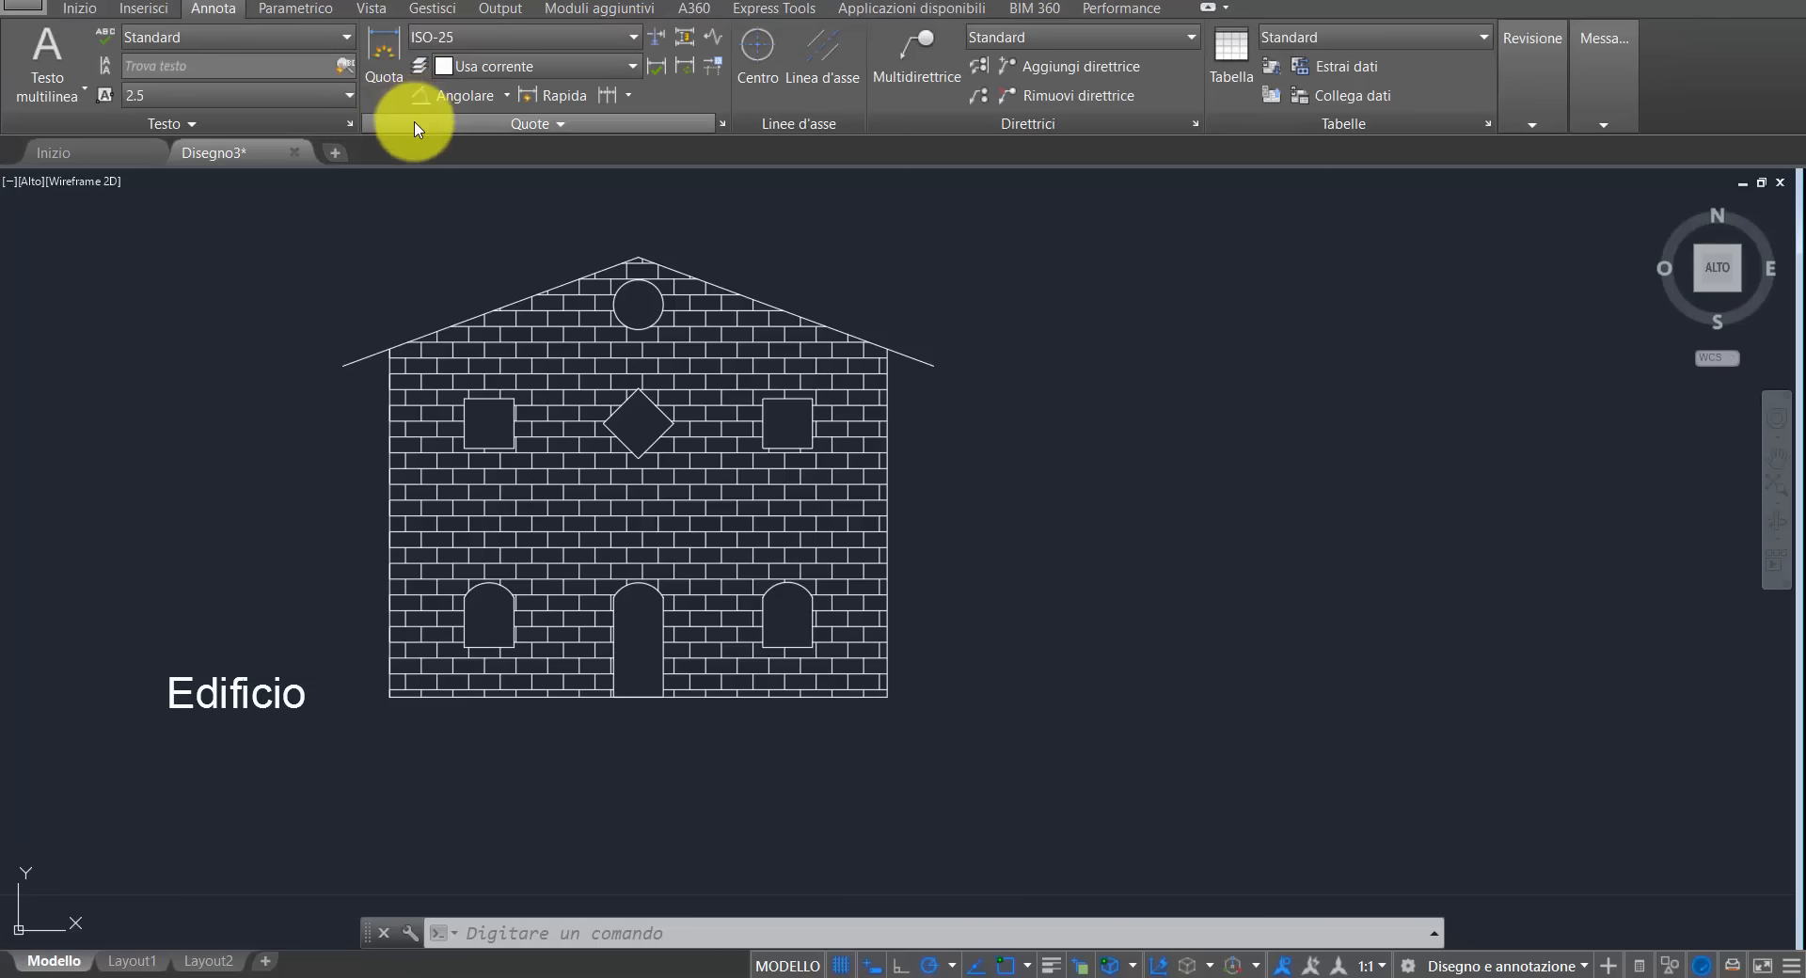
left_click(506, 95)
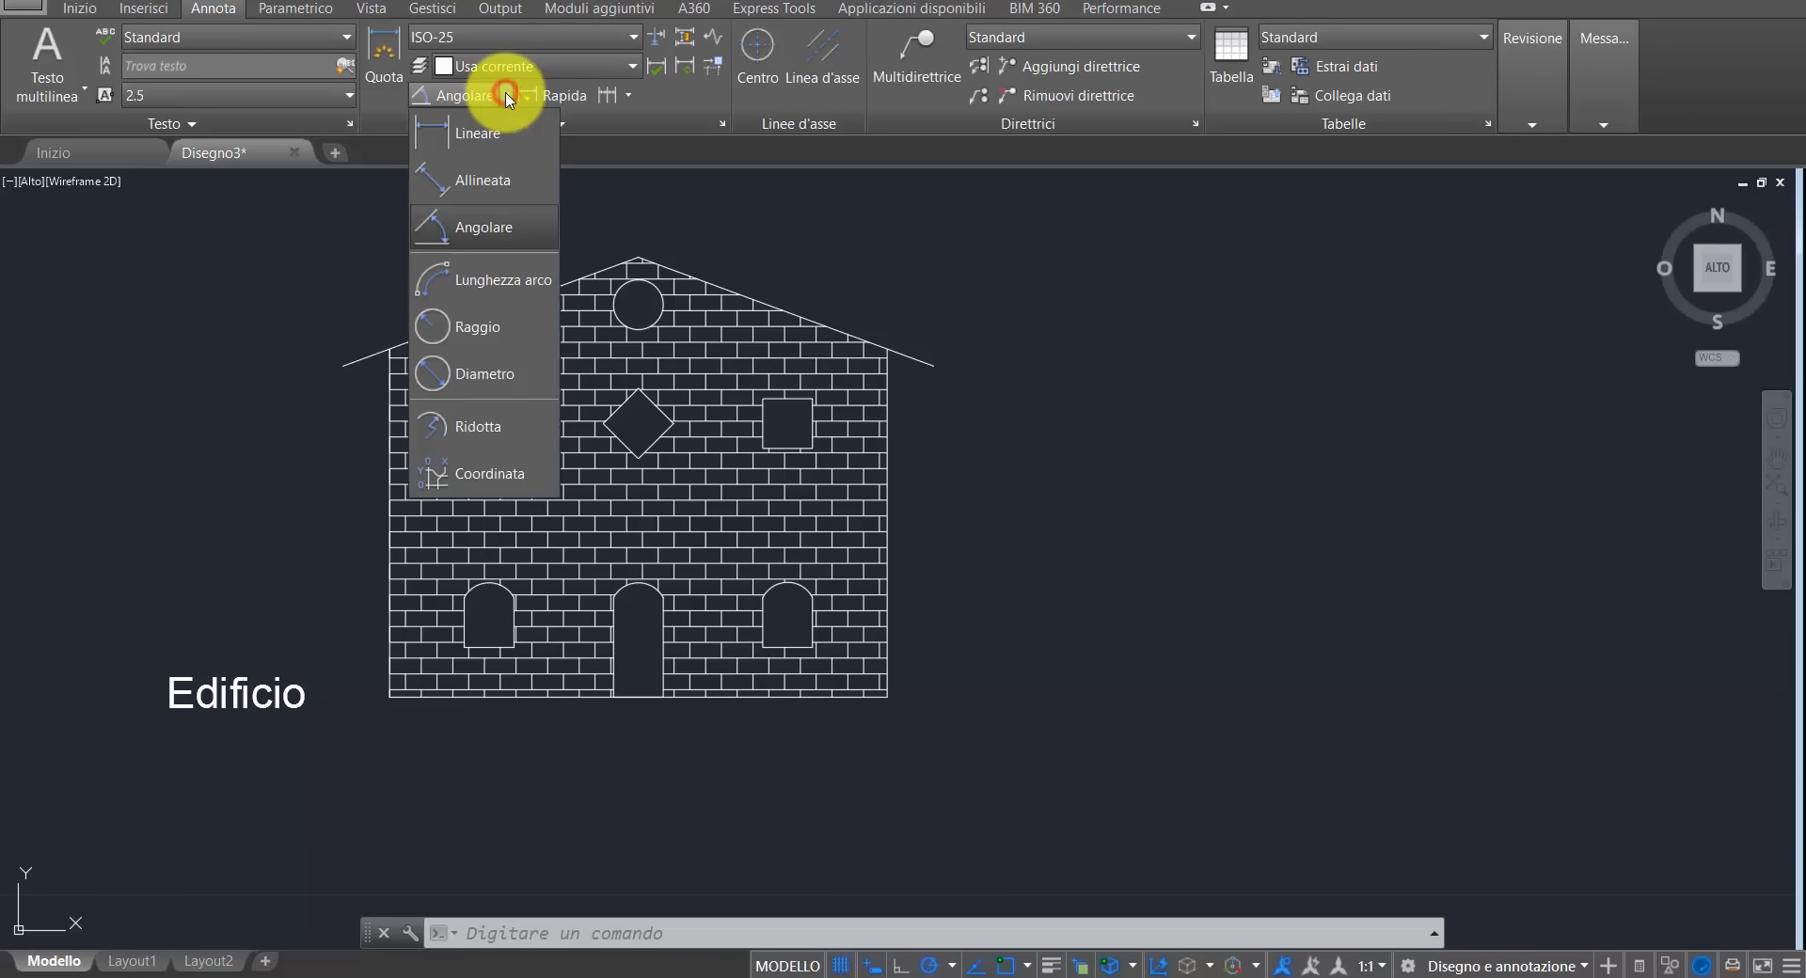
left_click(488, 141)
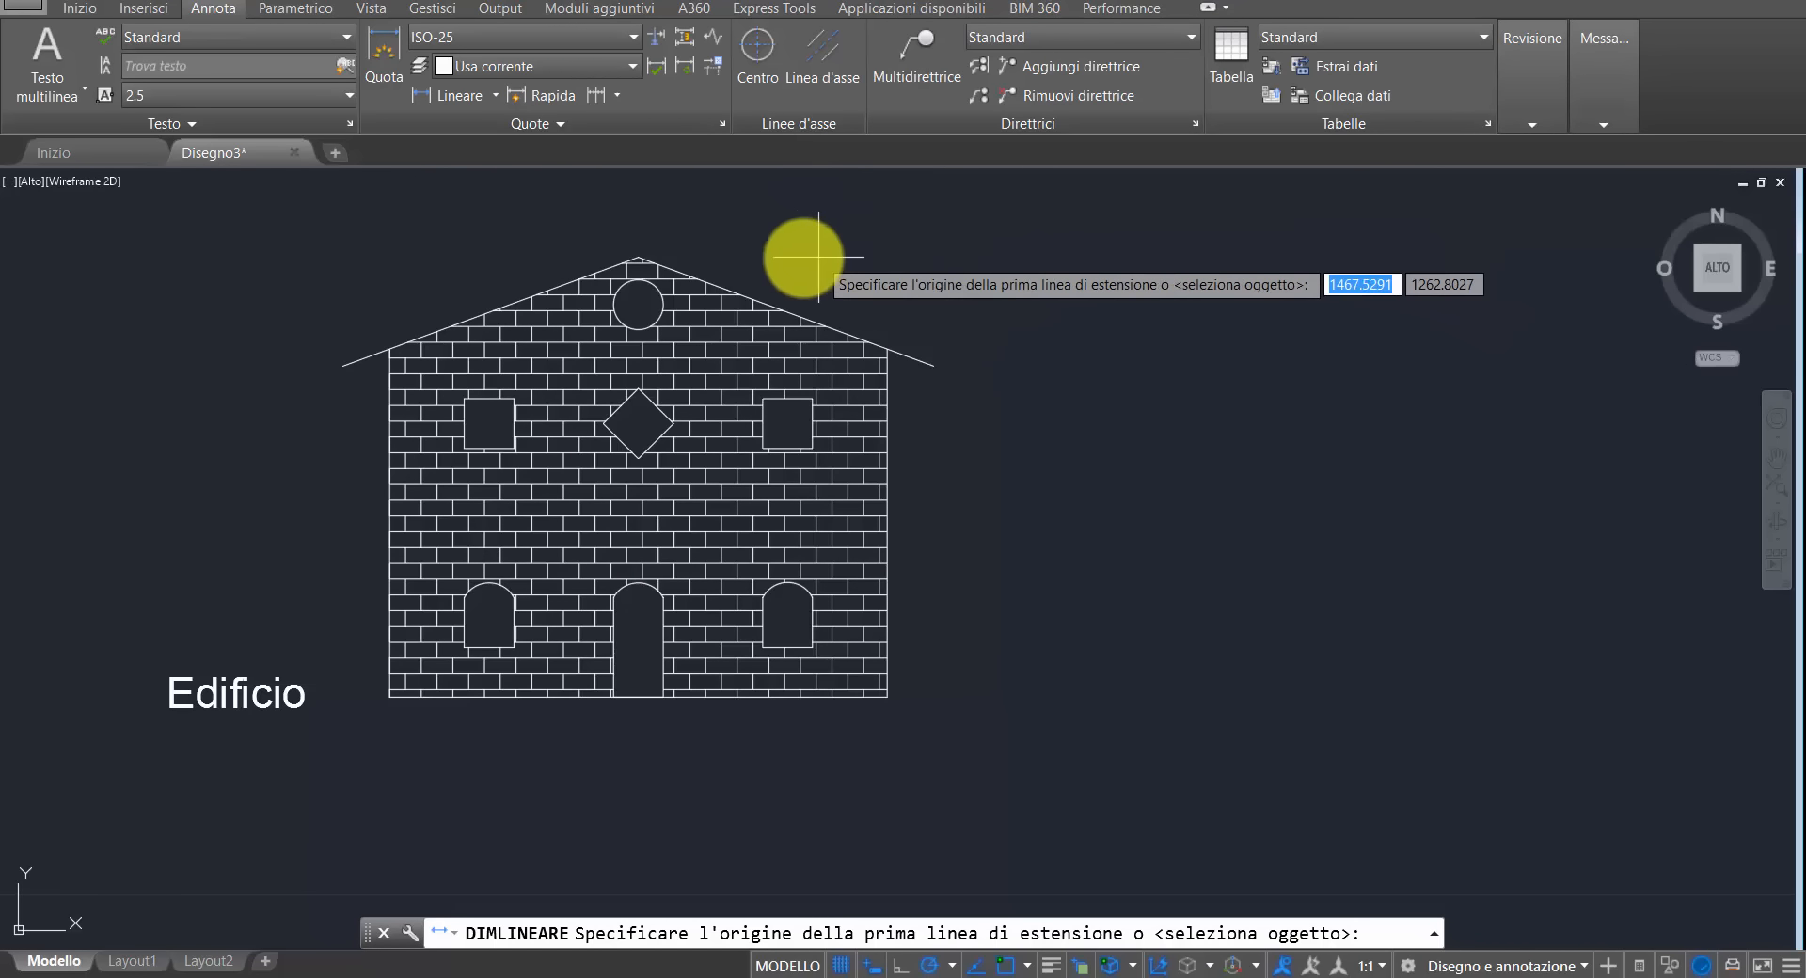
left_click(639, 255)
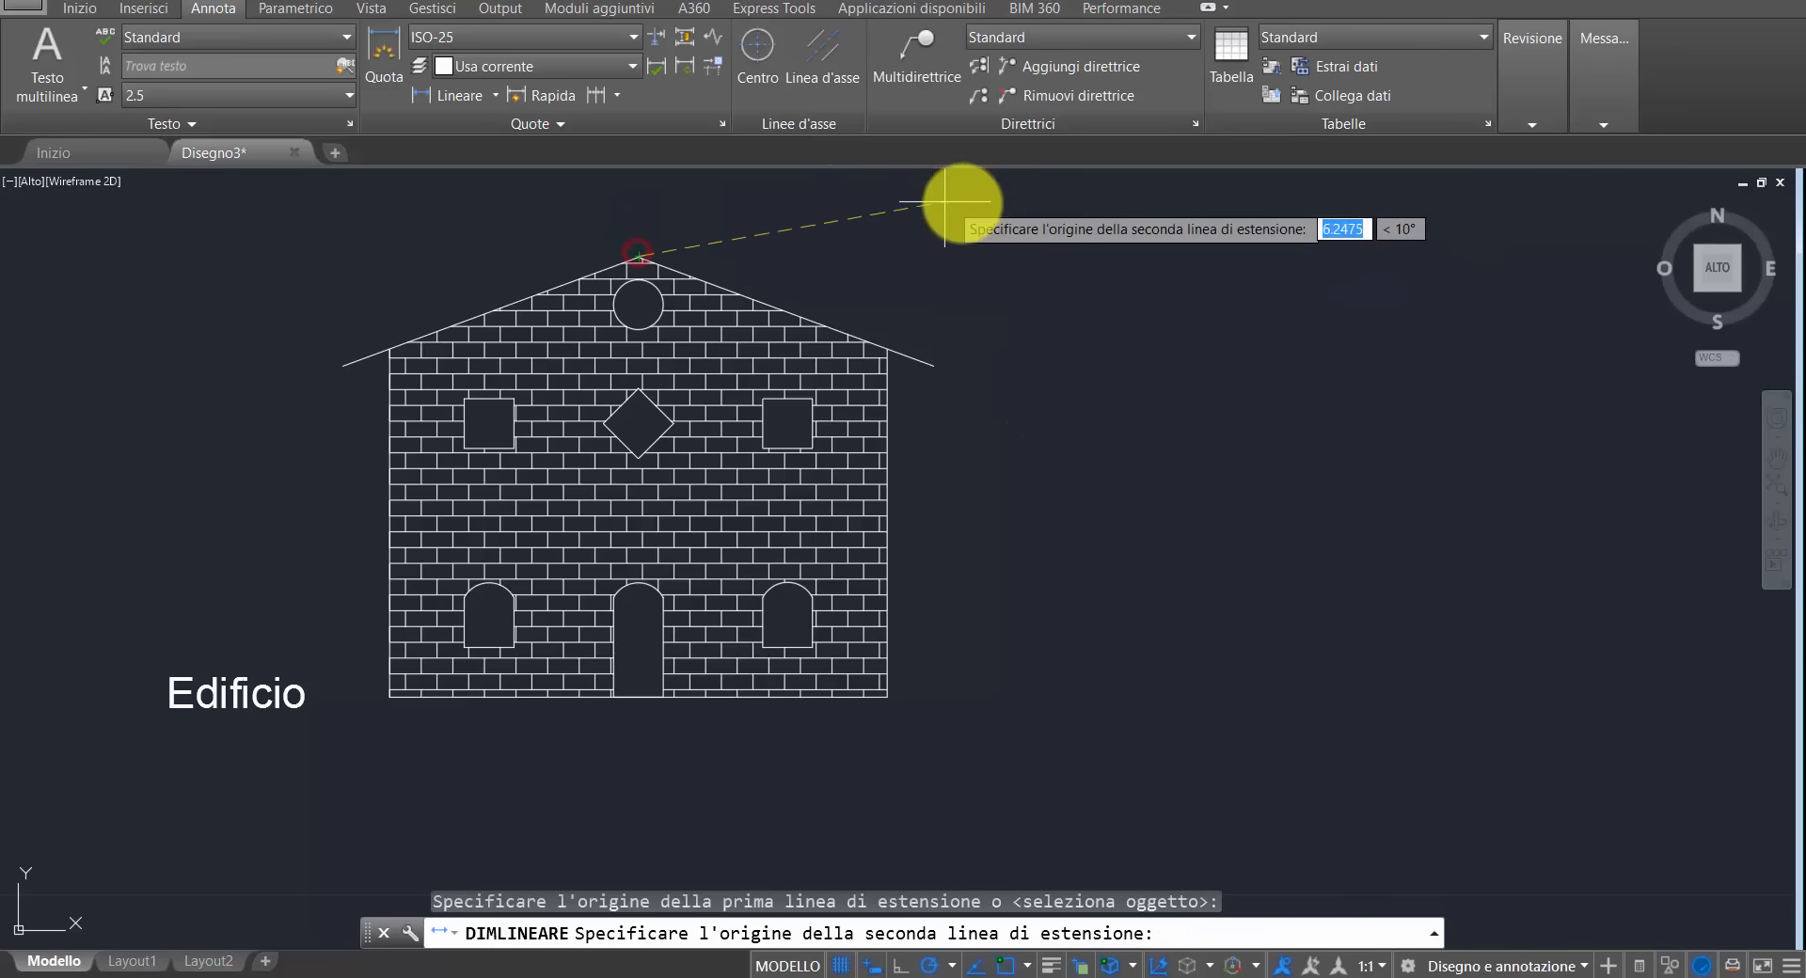
left_click(633, 697)
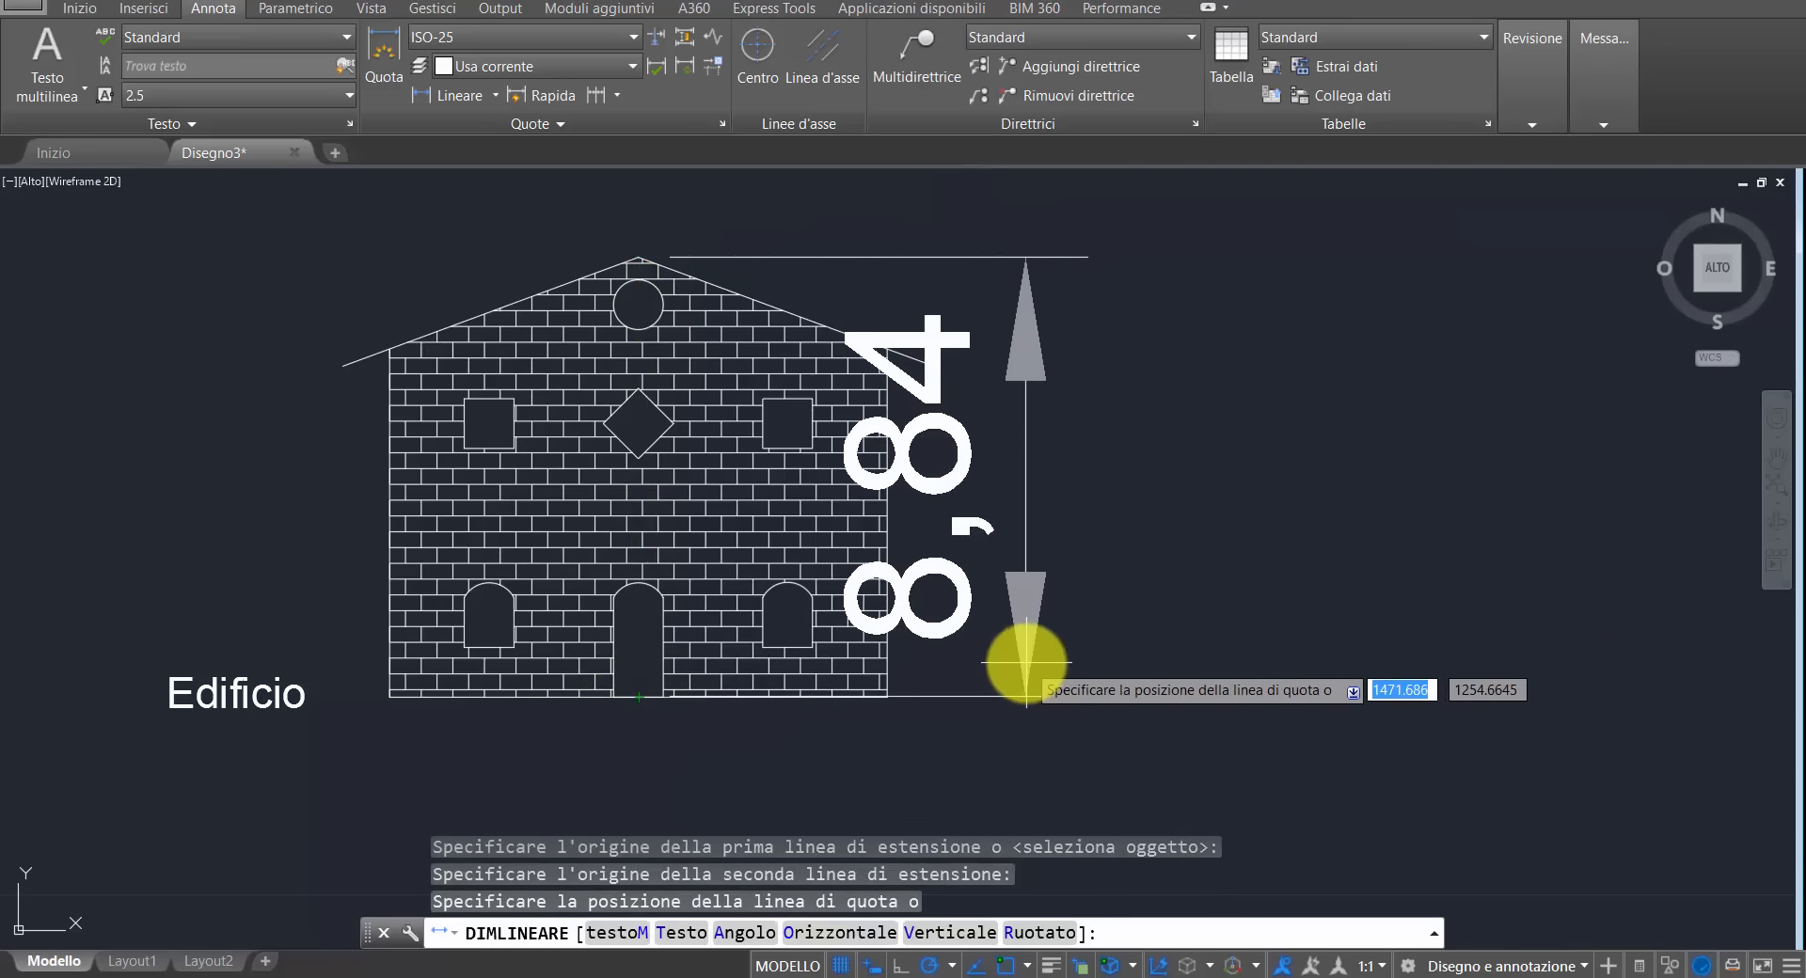
left_click(958, 711)
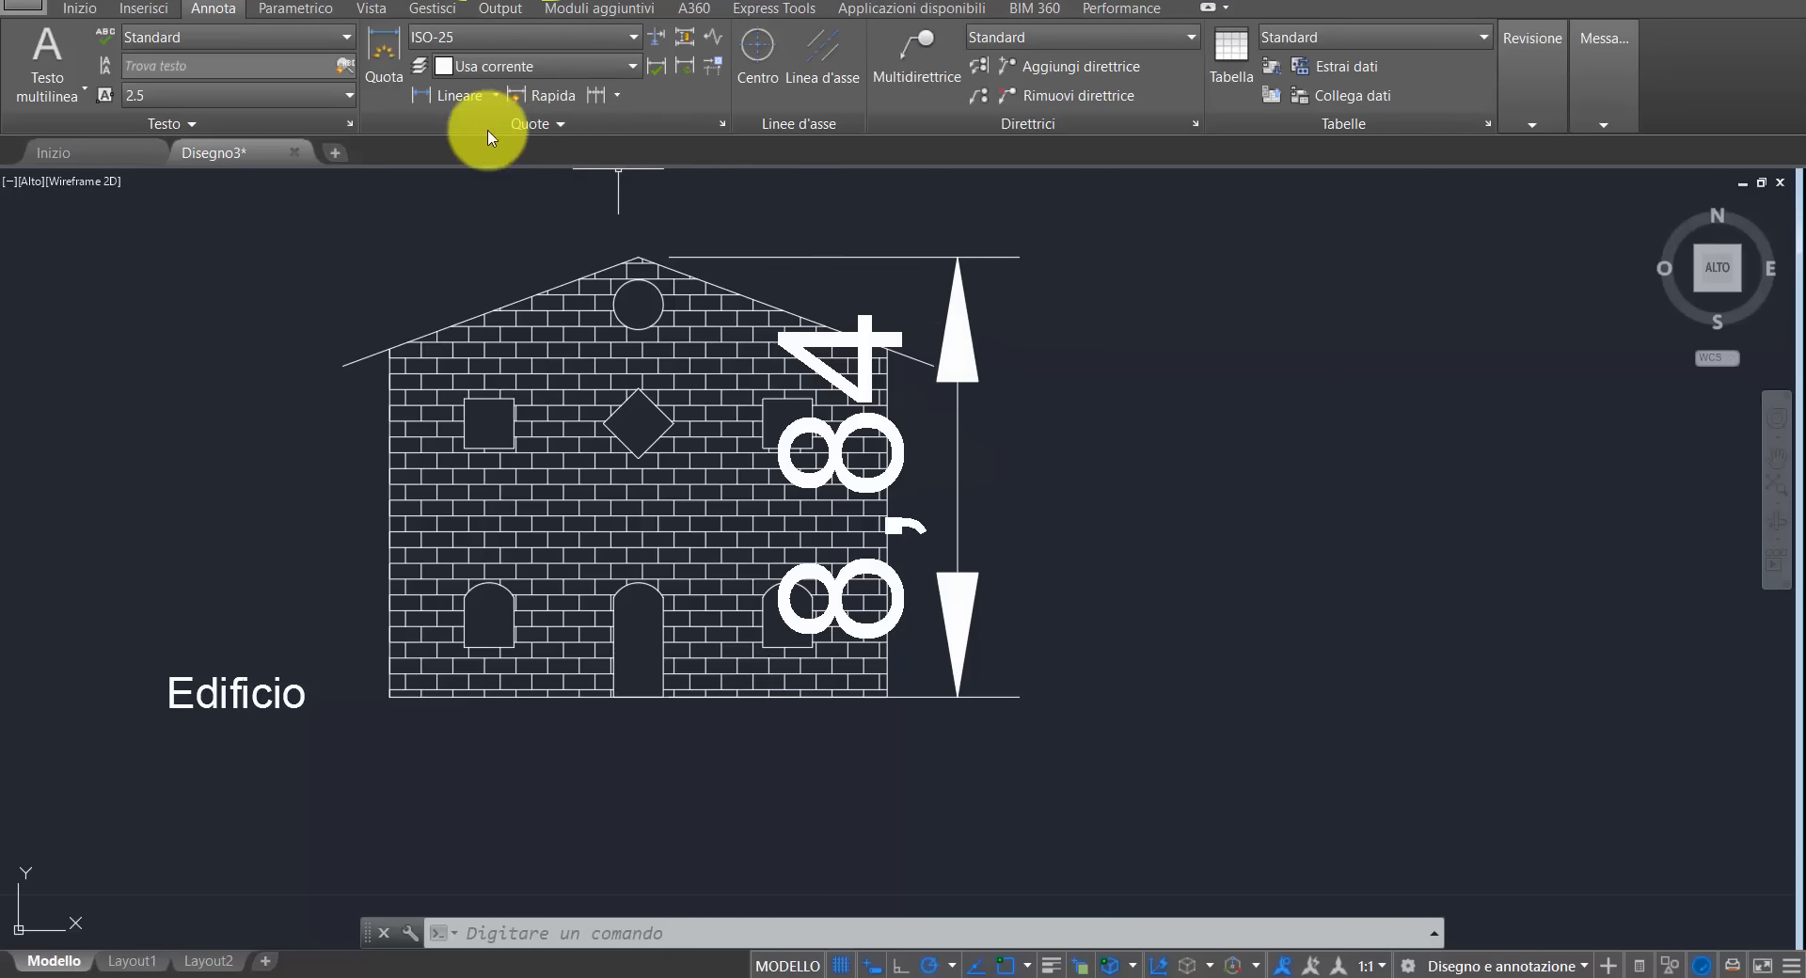
- Modify the ISO-25 dimension style to use an overall scale of 0.1 and close the style manager
left_click(723, 126)
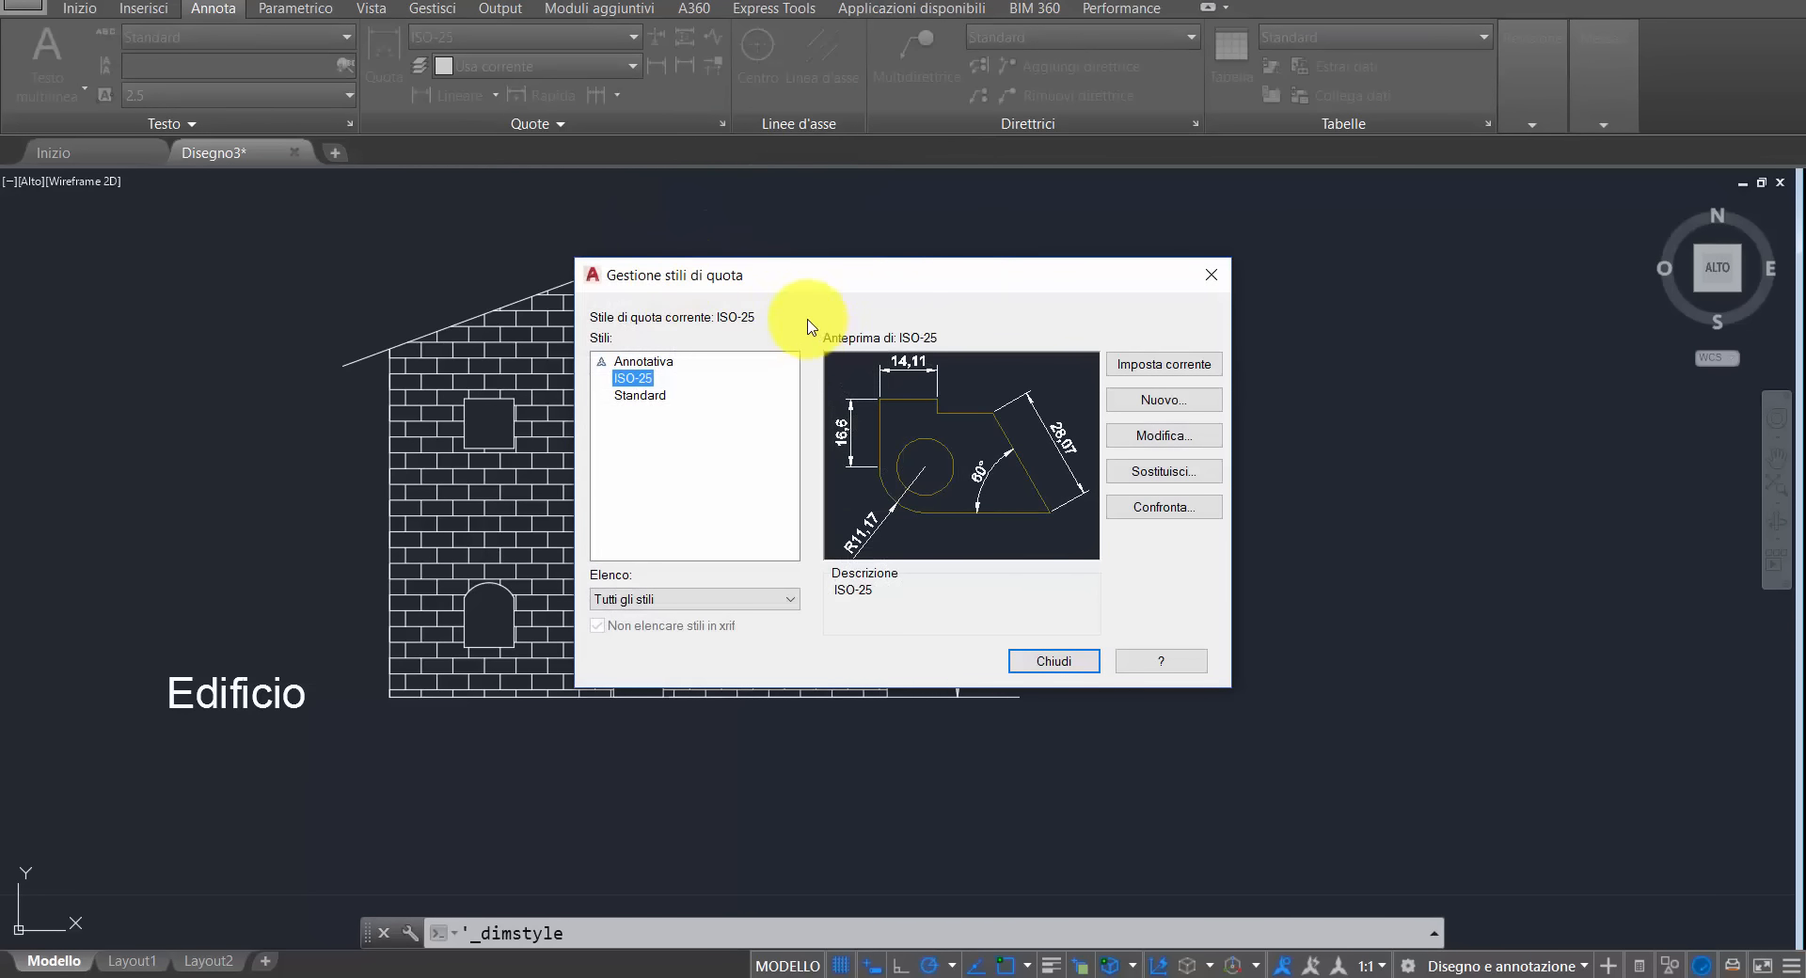
left_click(1161, 437)
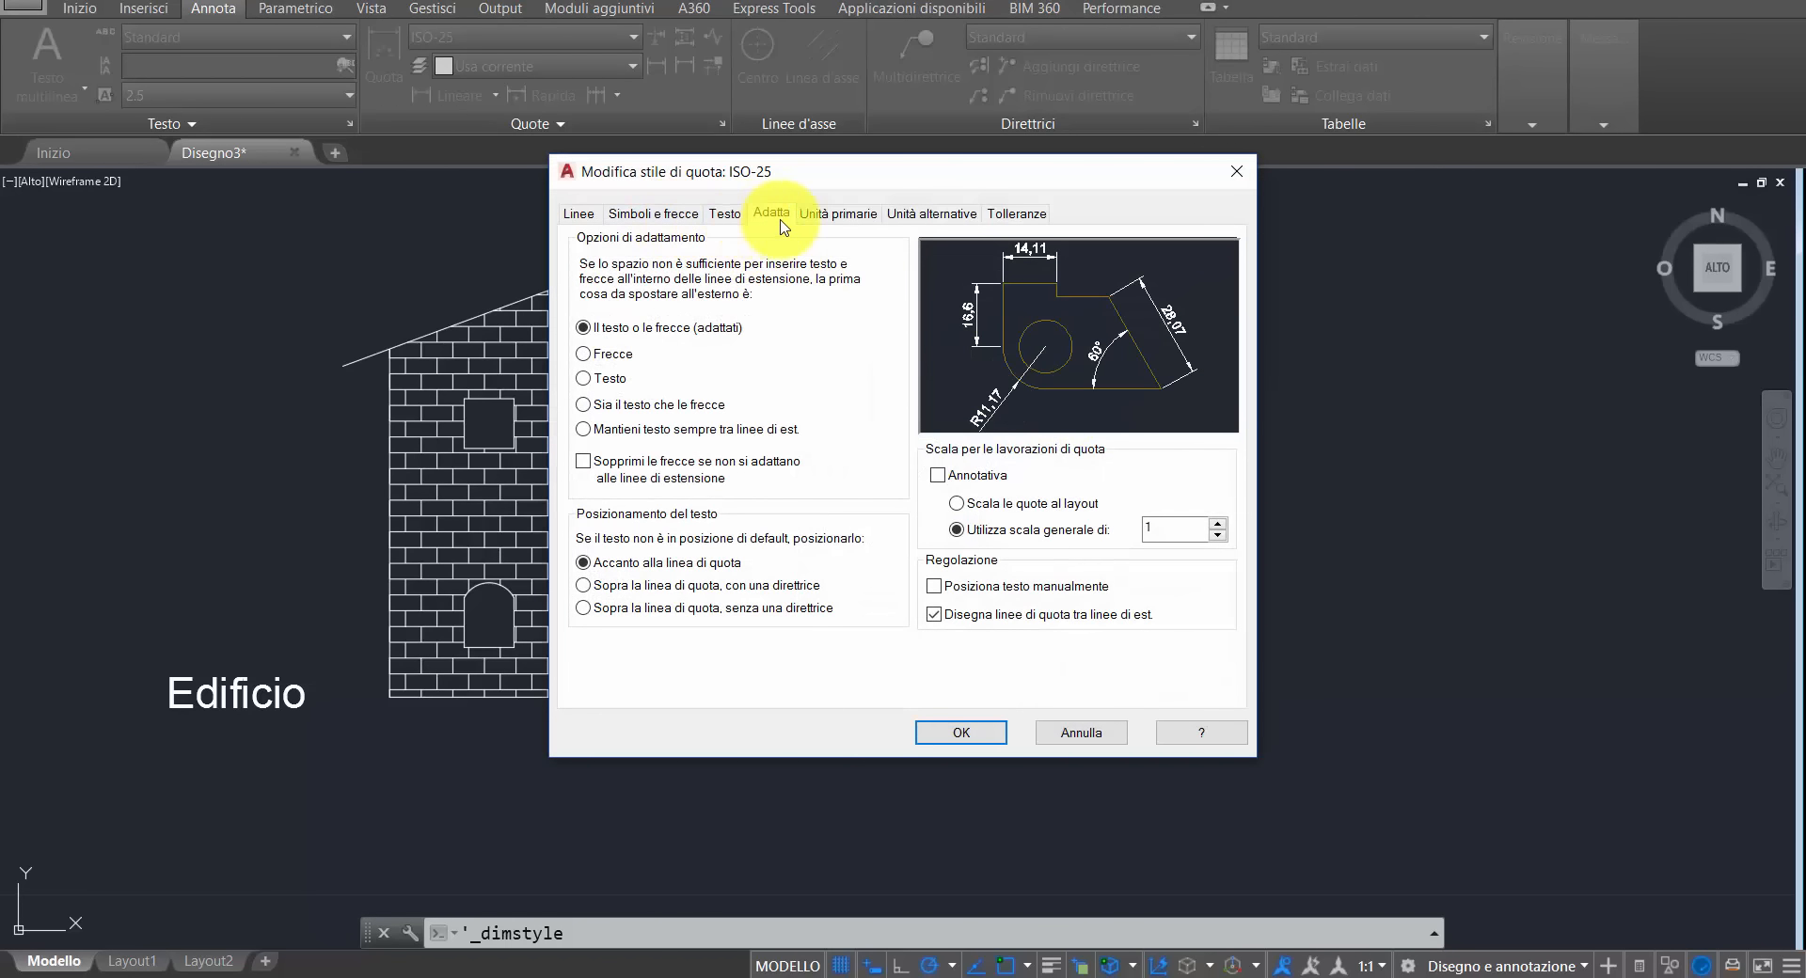
mouse_move(1155, 525)
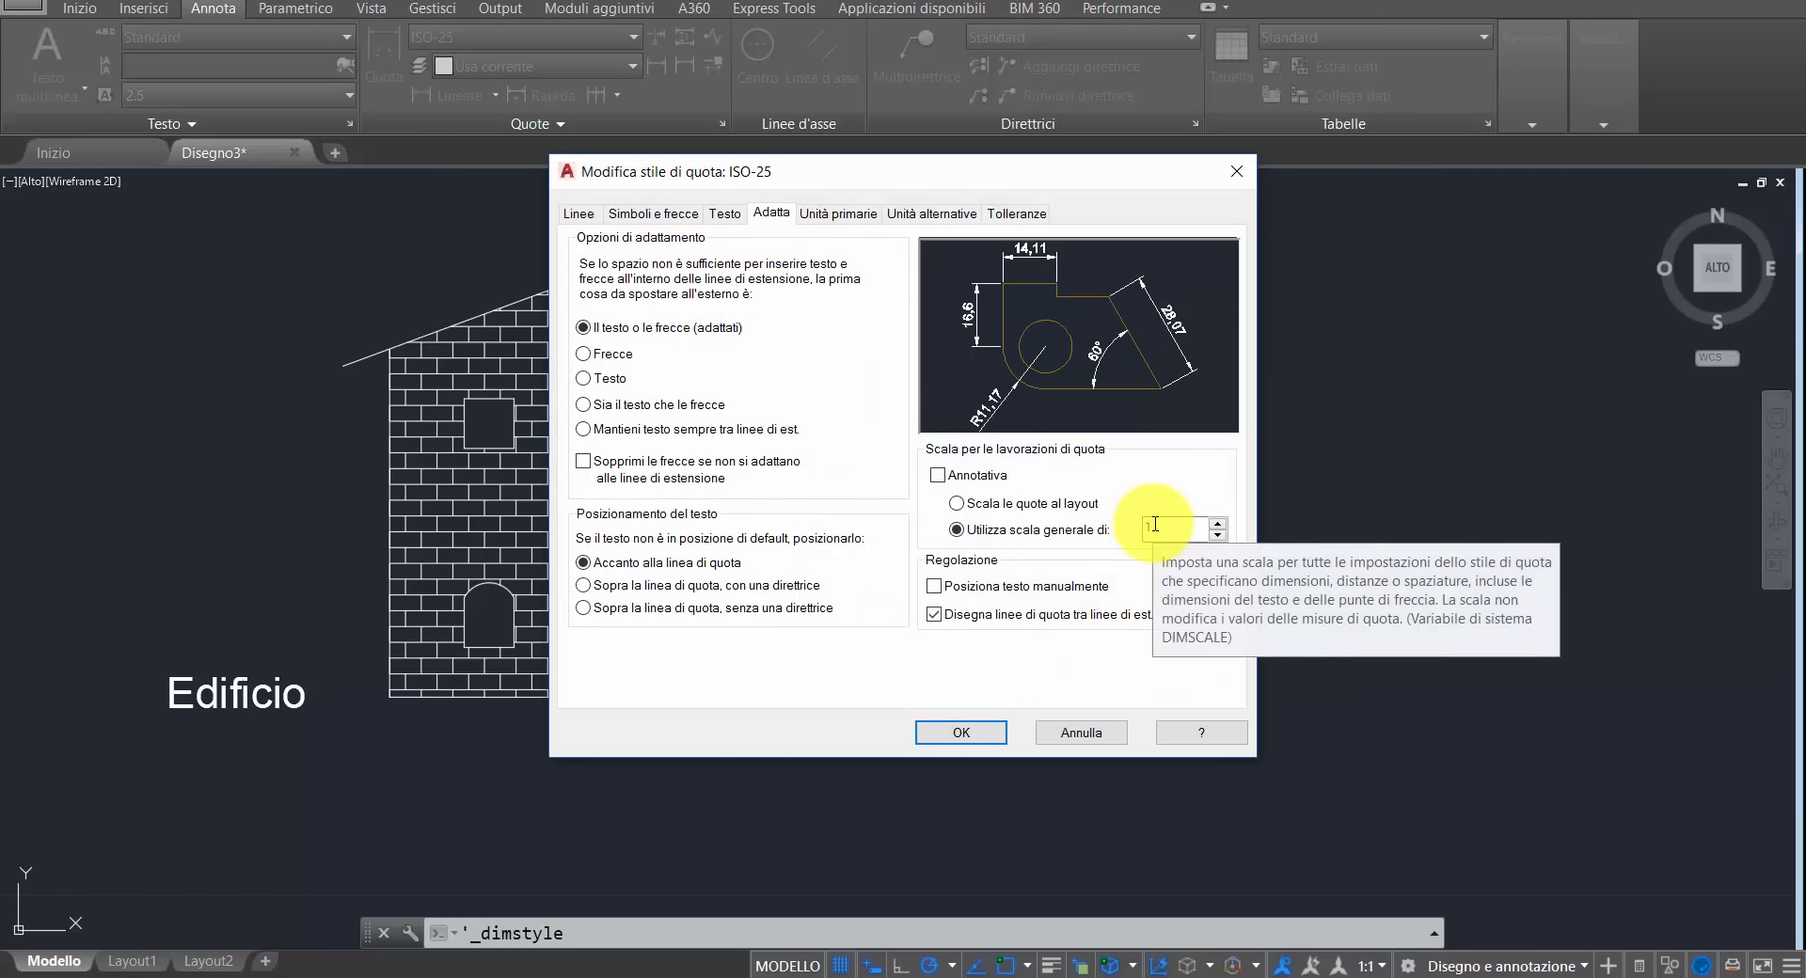
left_click(1155, 525)
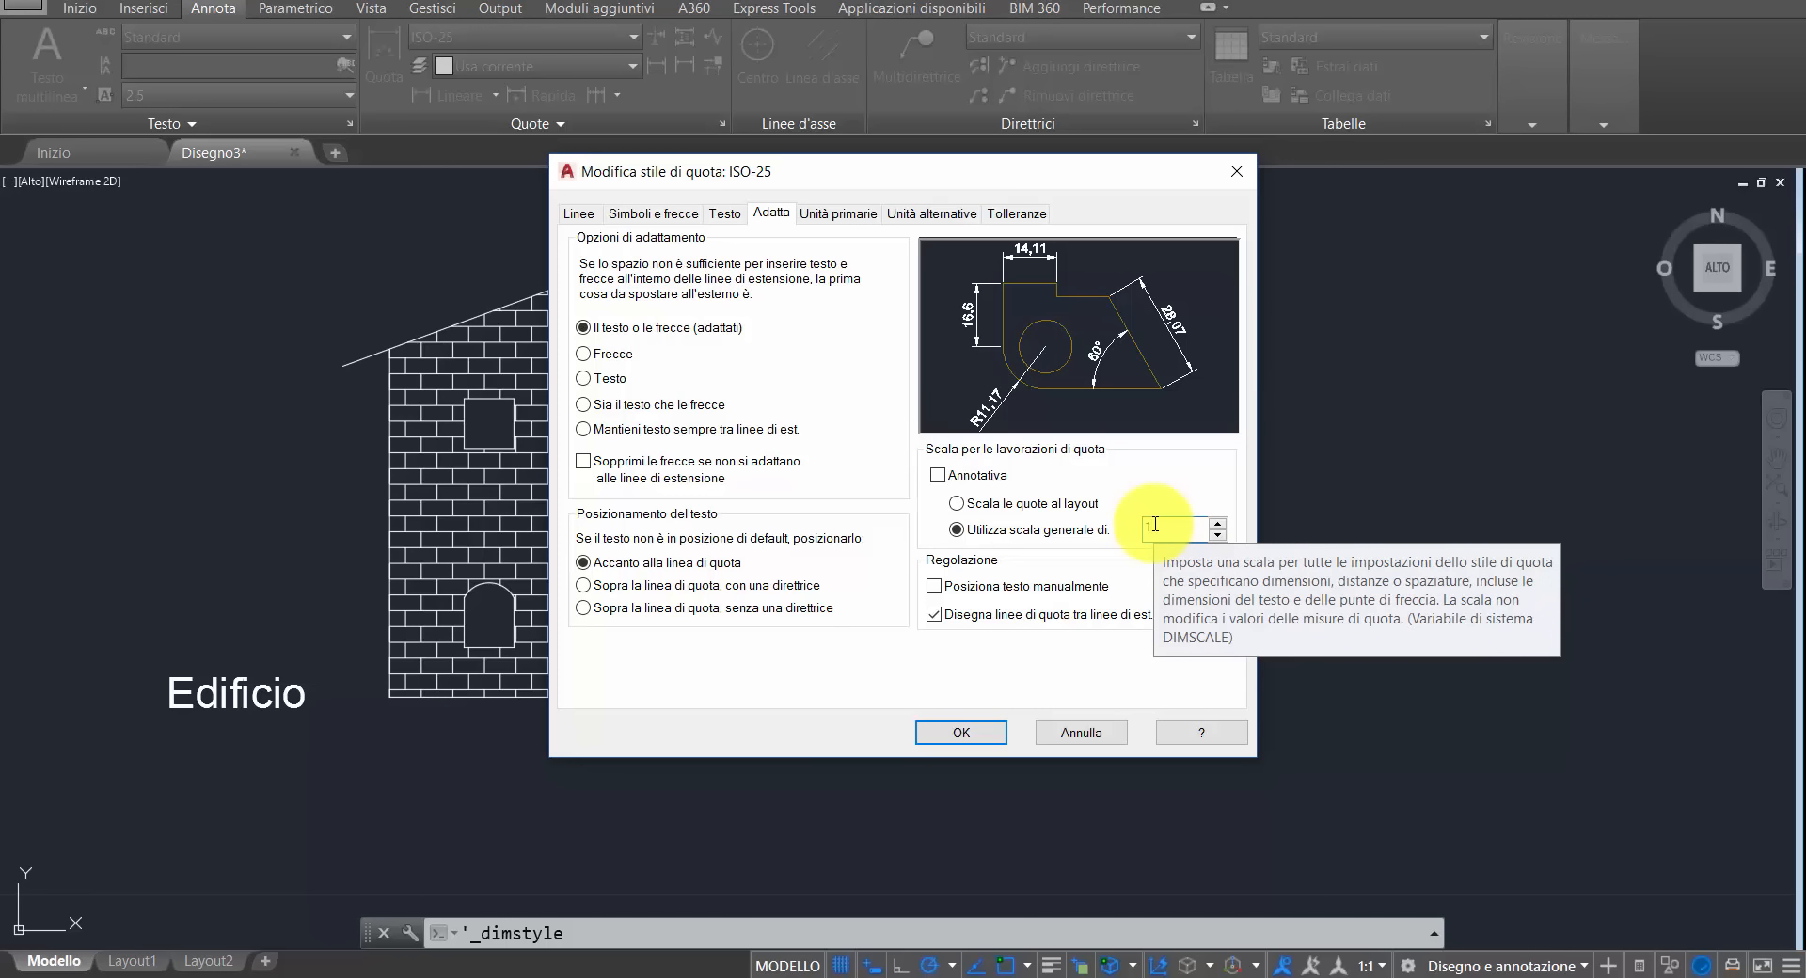
key("BackSpace")
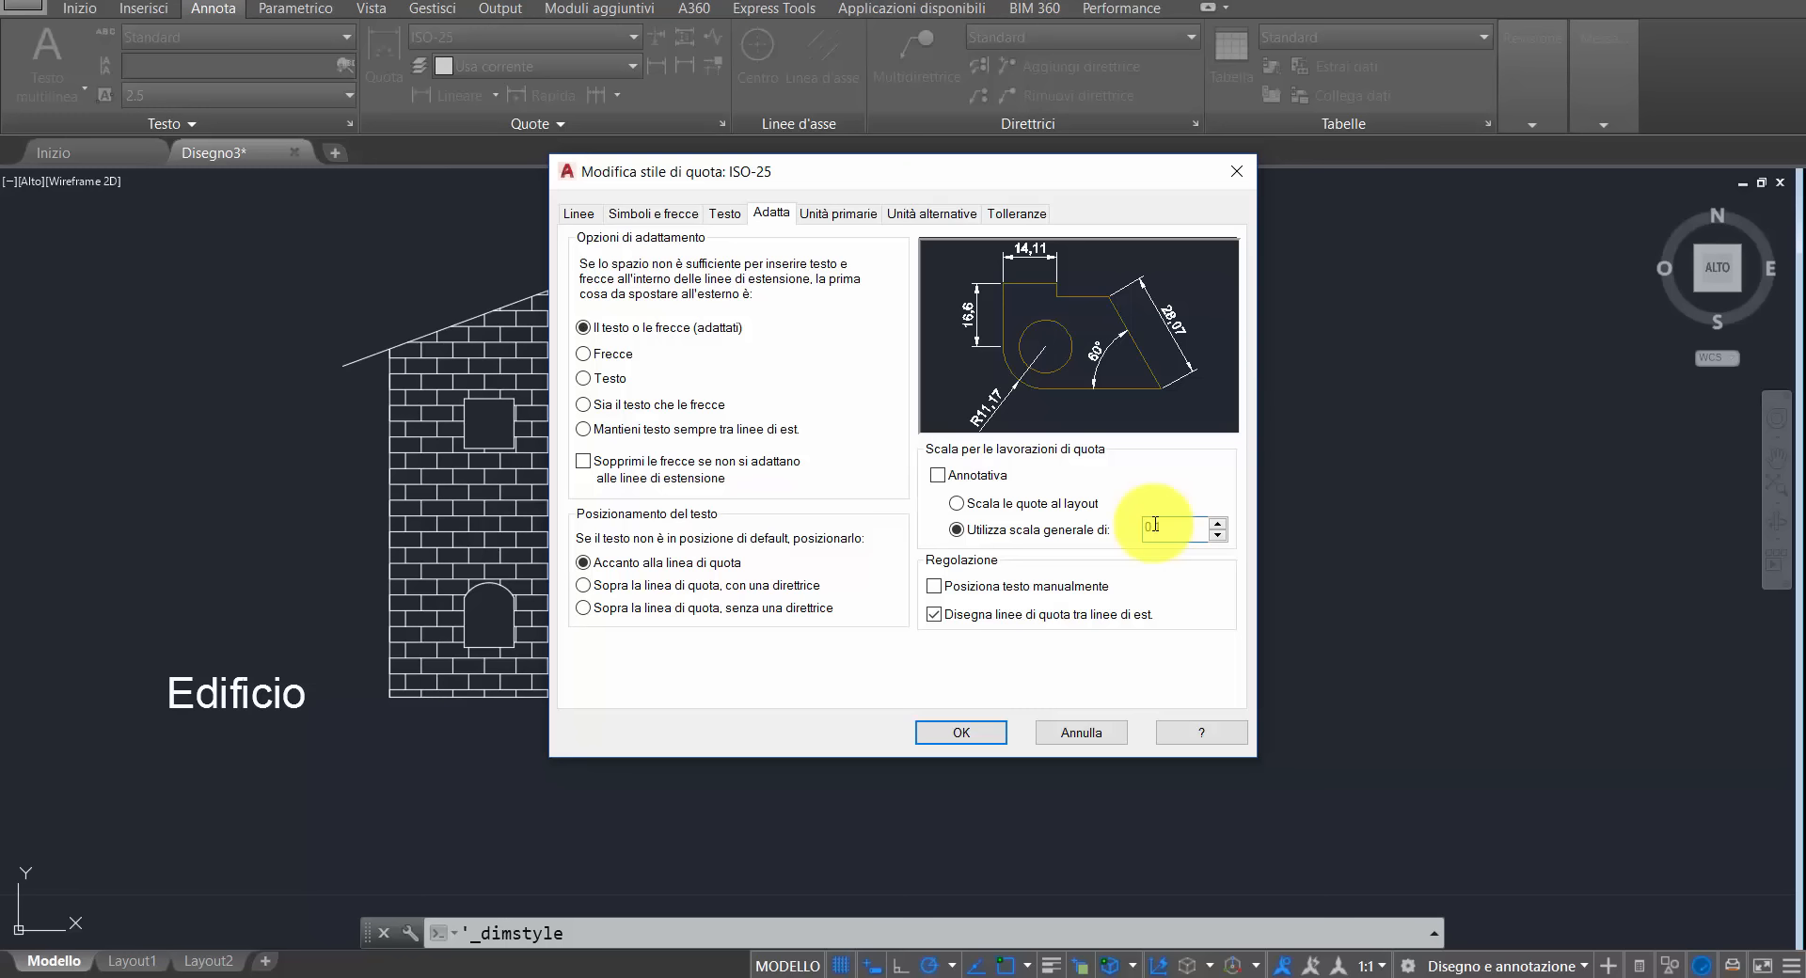
left_click(971, 735)
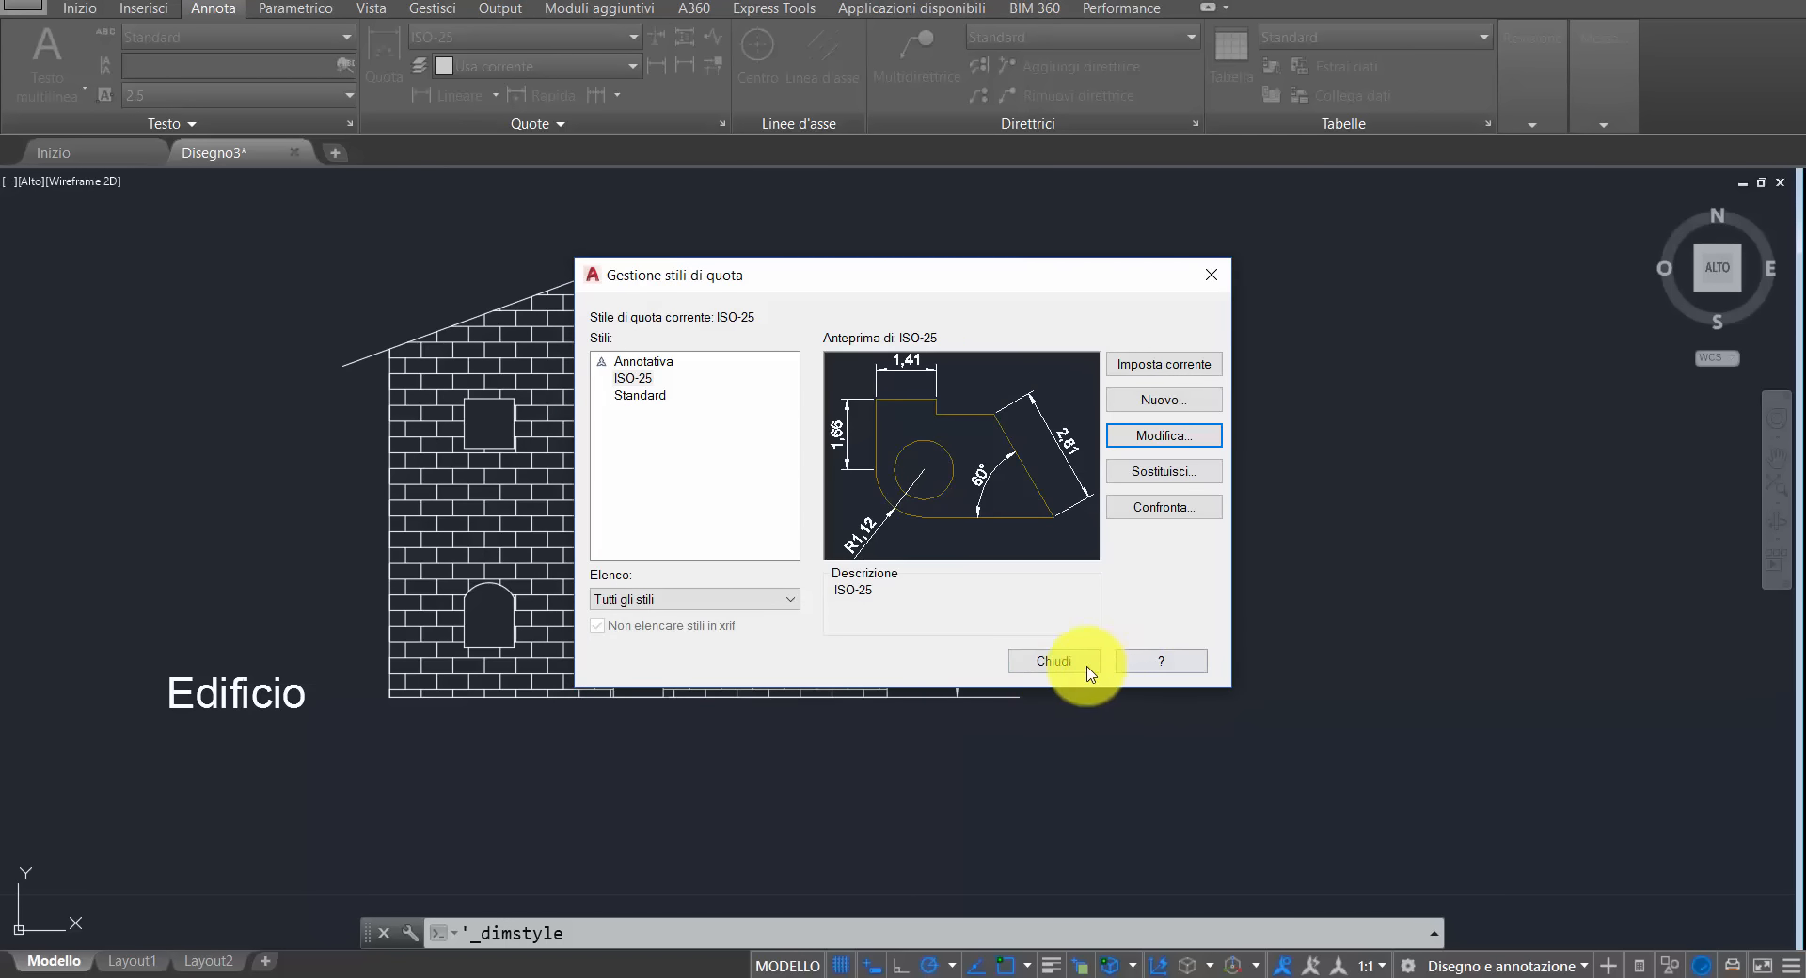
left_click(1069, 659)
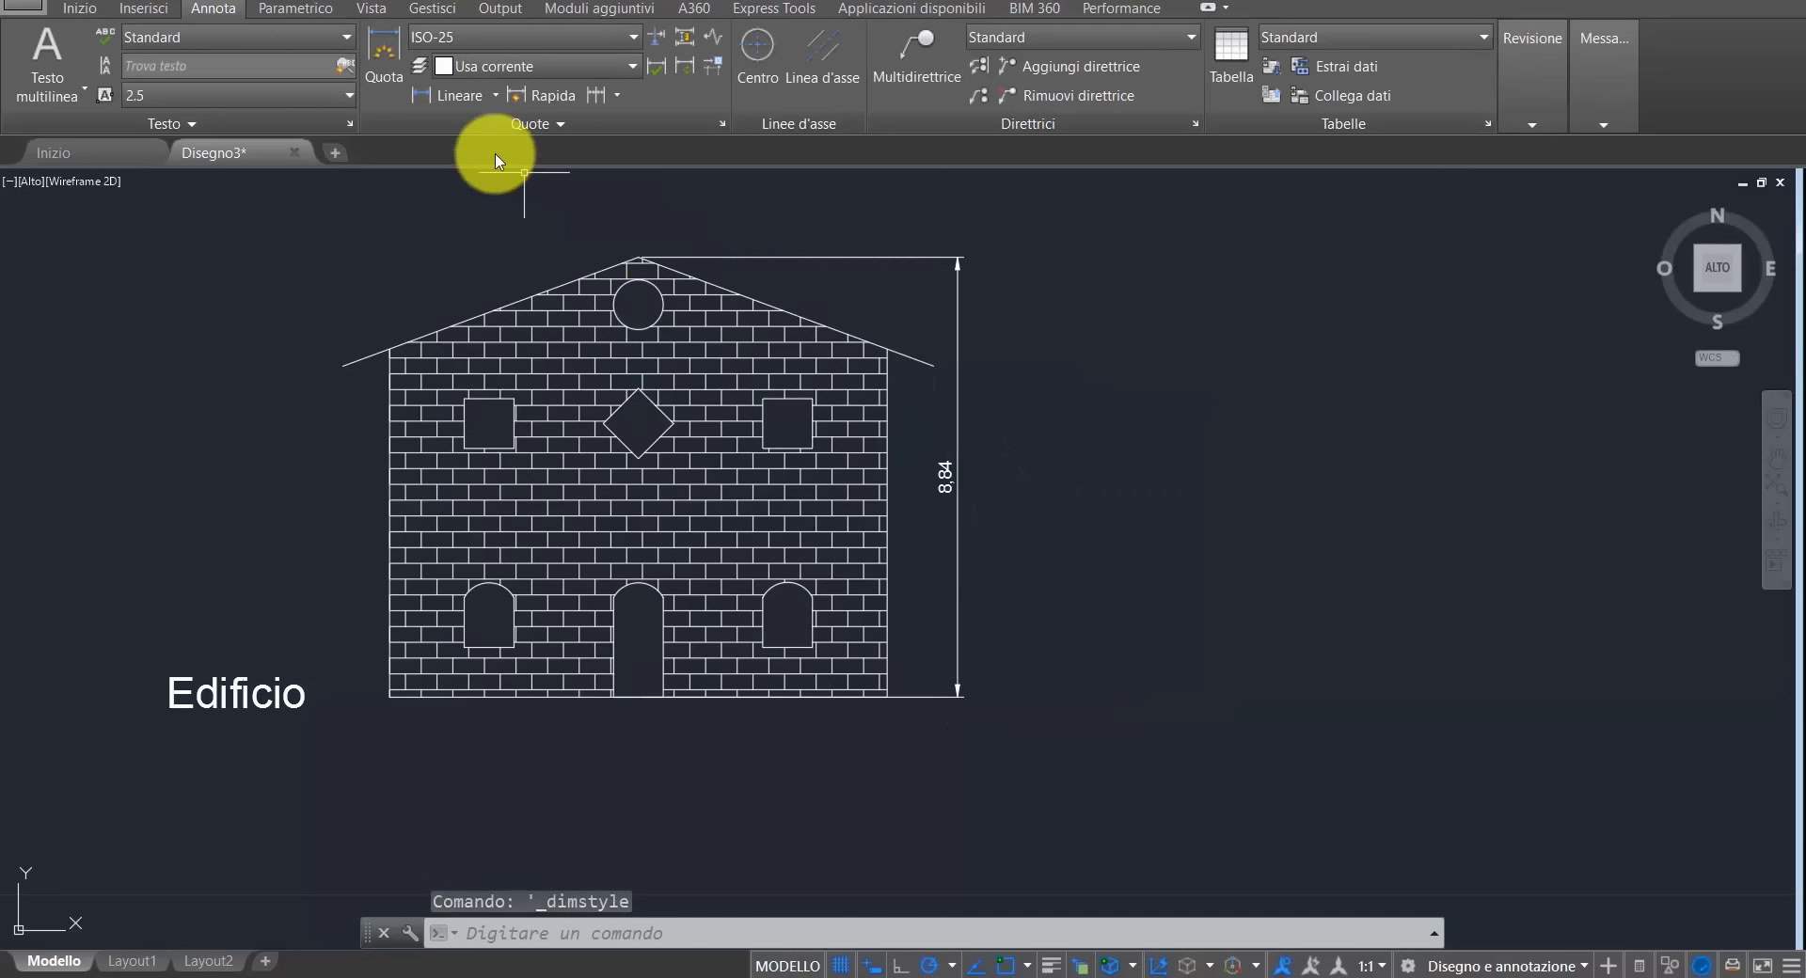
- Add a horizontal linear dimension between the house's two lower corners, placed just below the base line
left_click(453, 97)
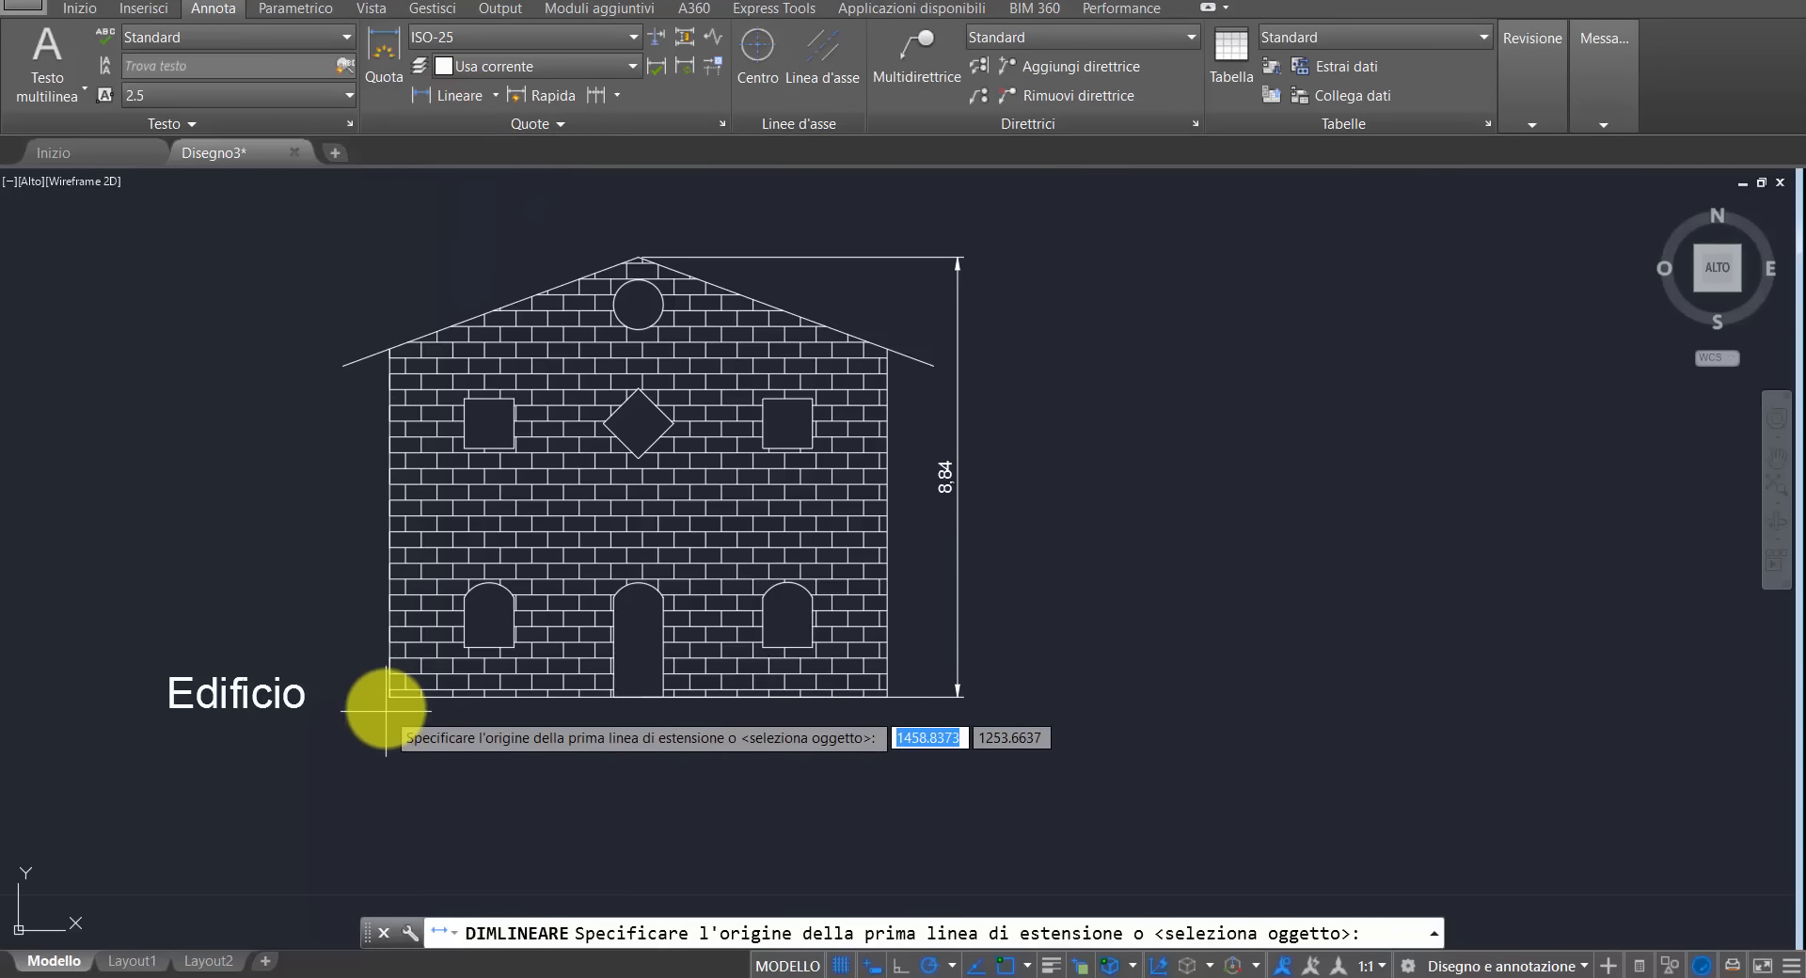
left_click(385, 703)
scroll(926, 724, "up", 4)
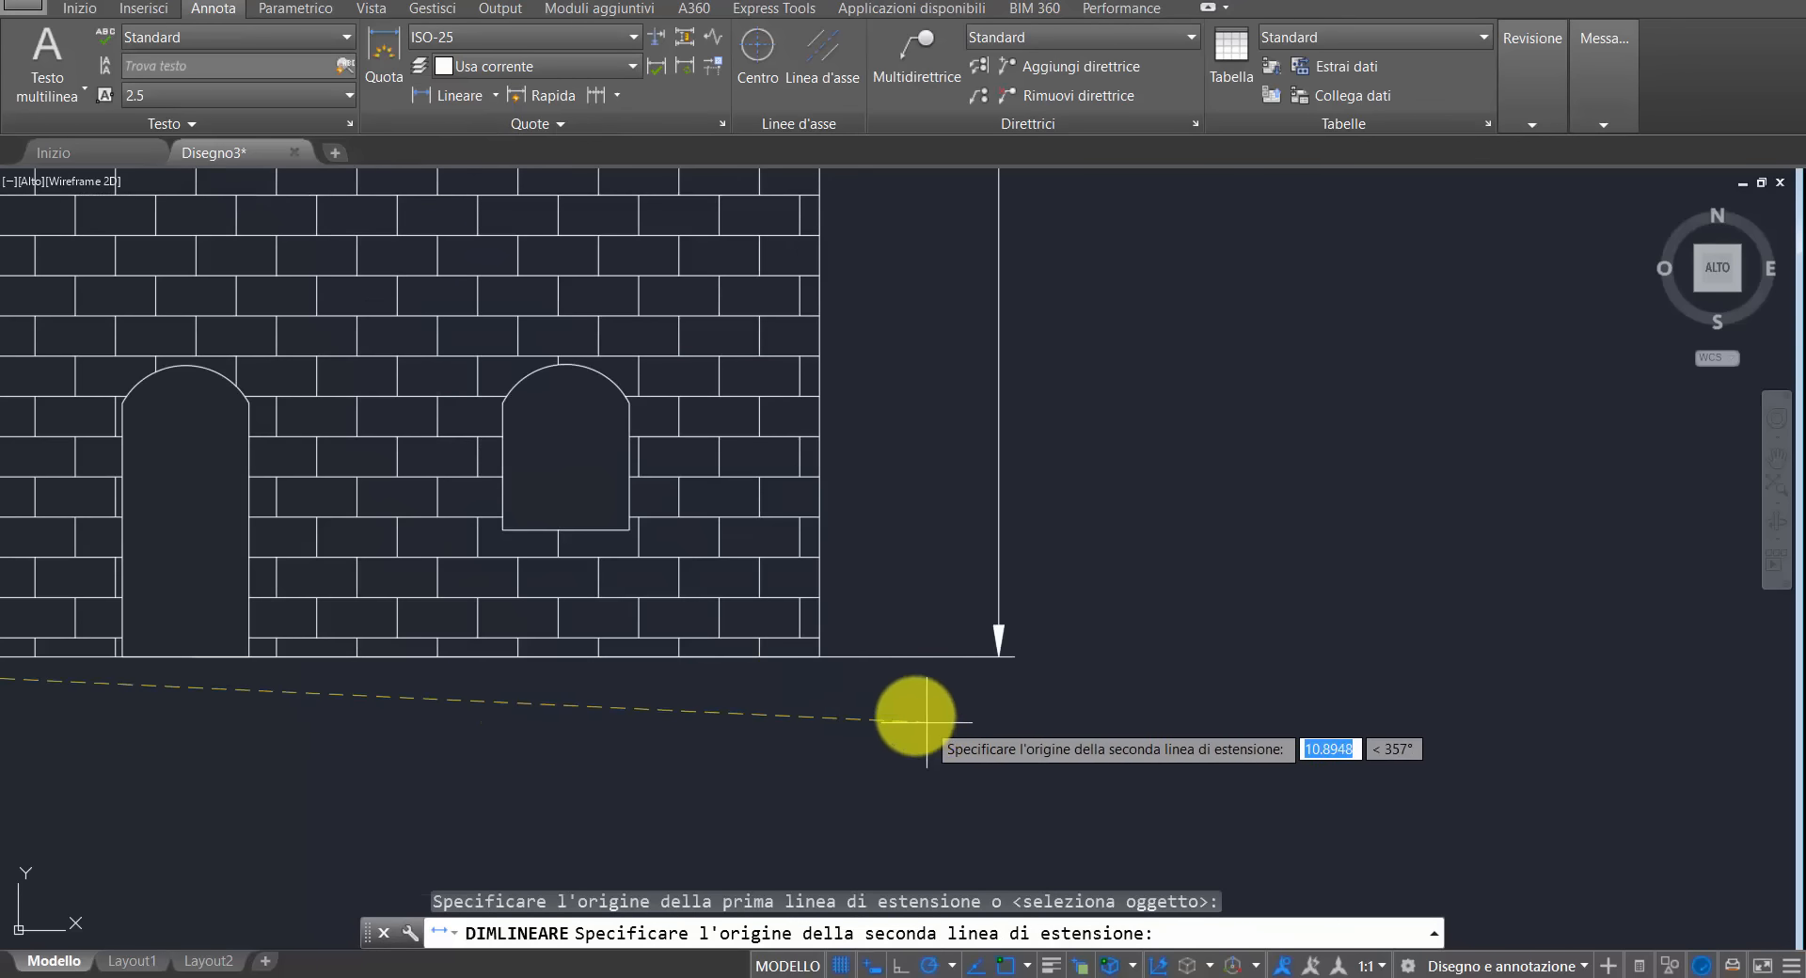
left_click(809, 655)
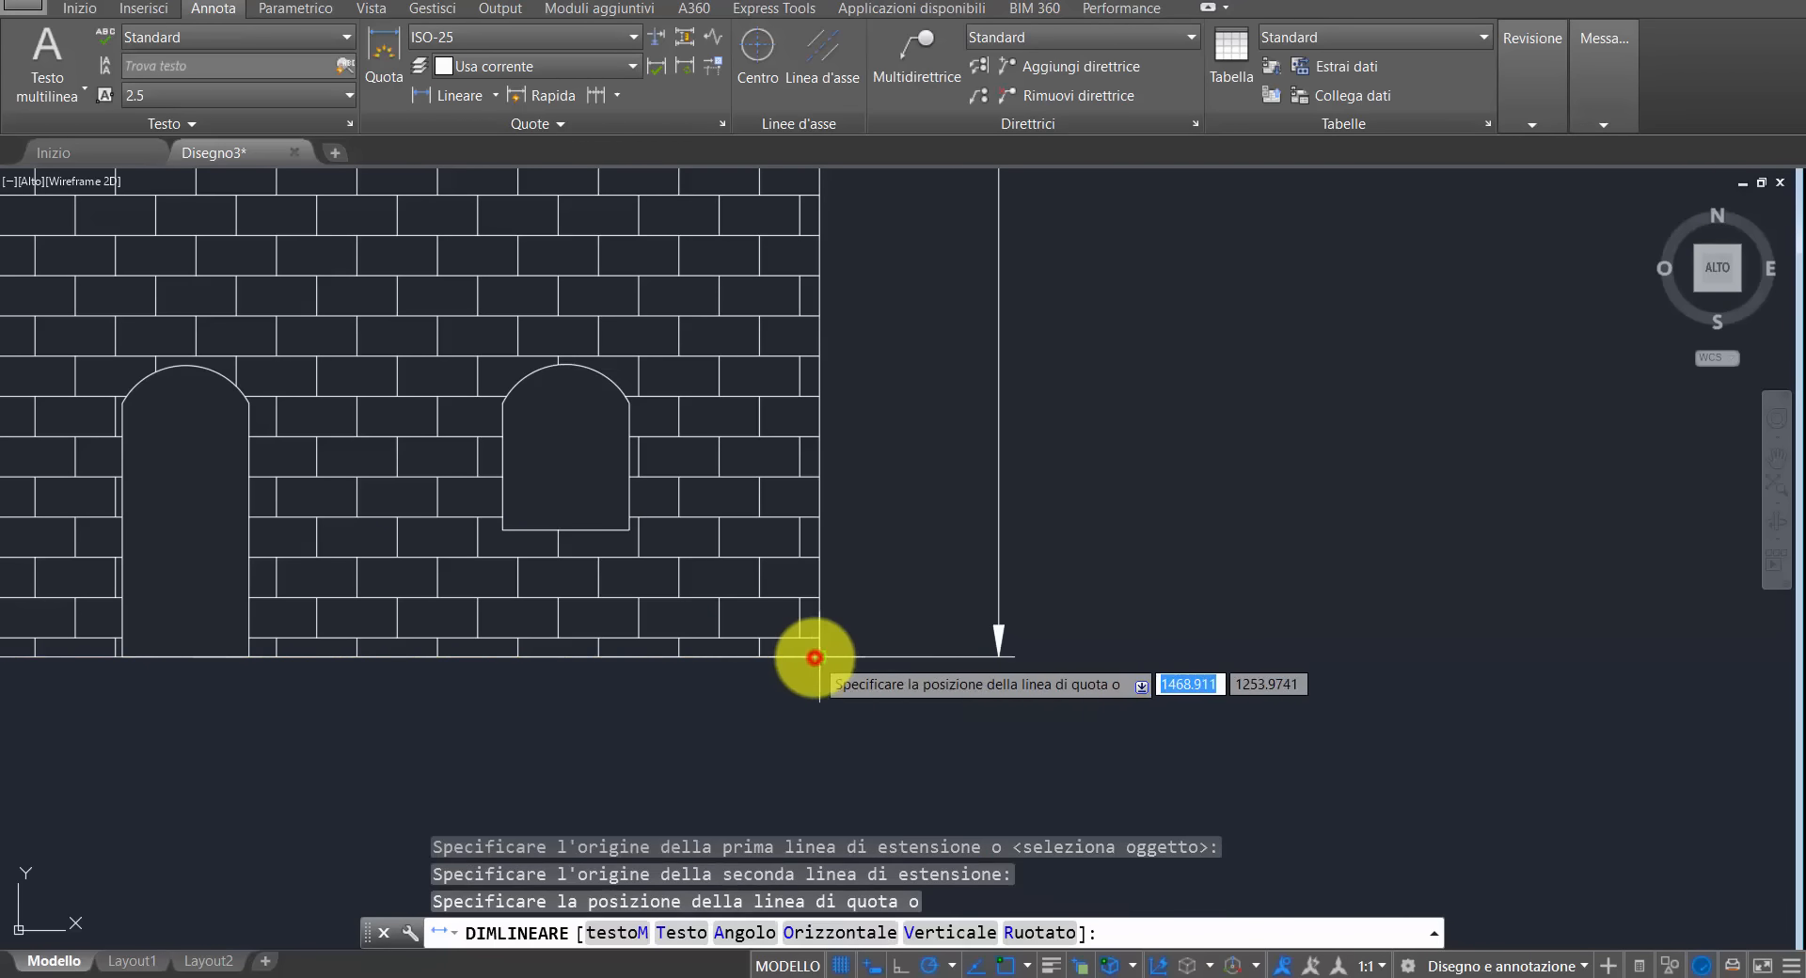
scroll(827, 687, "down", 4)
middle_click_drag(856, 675, 920, 611)
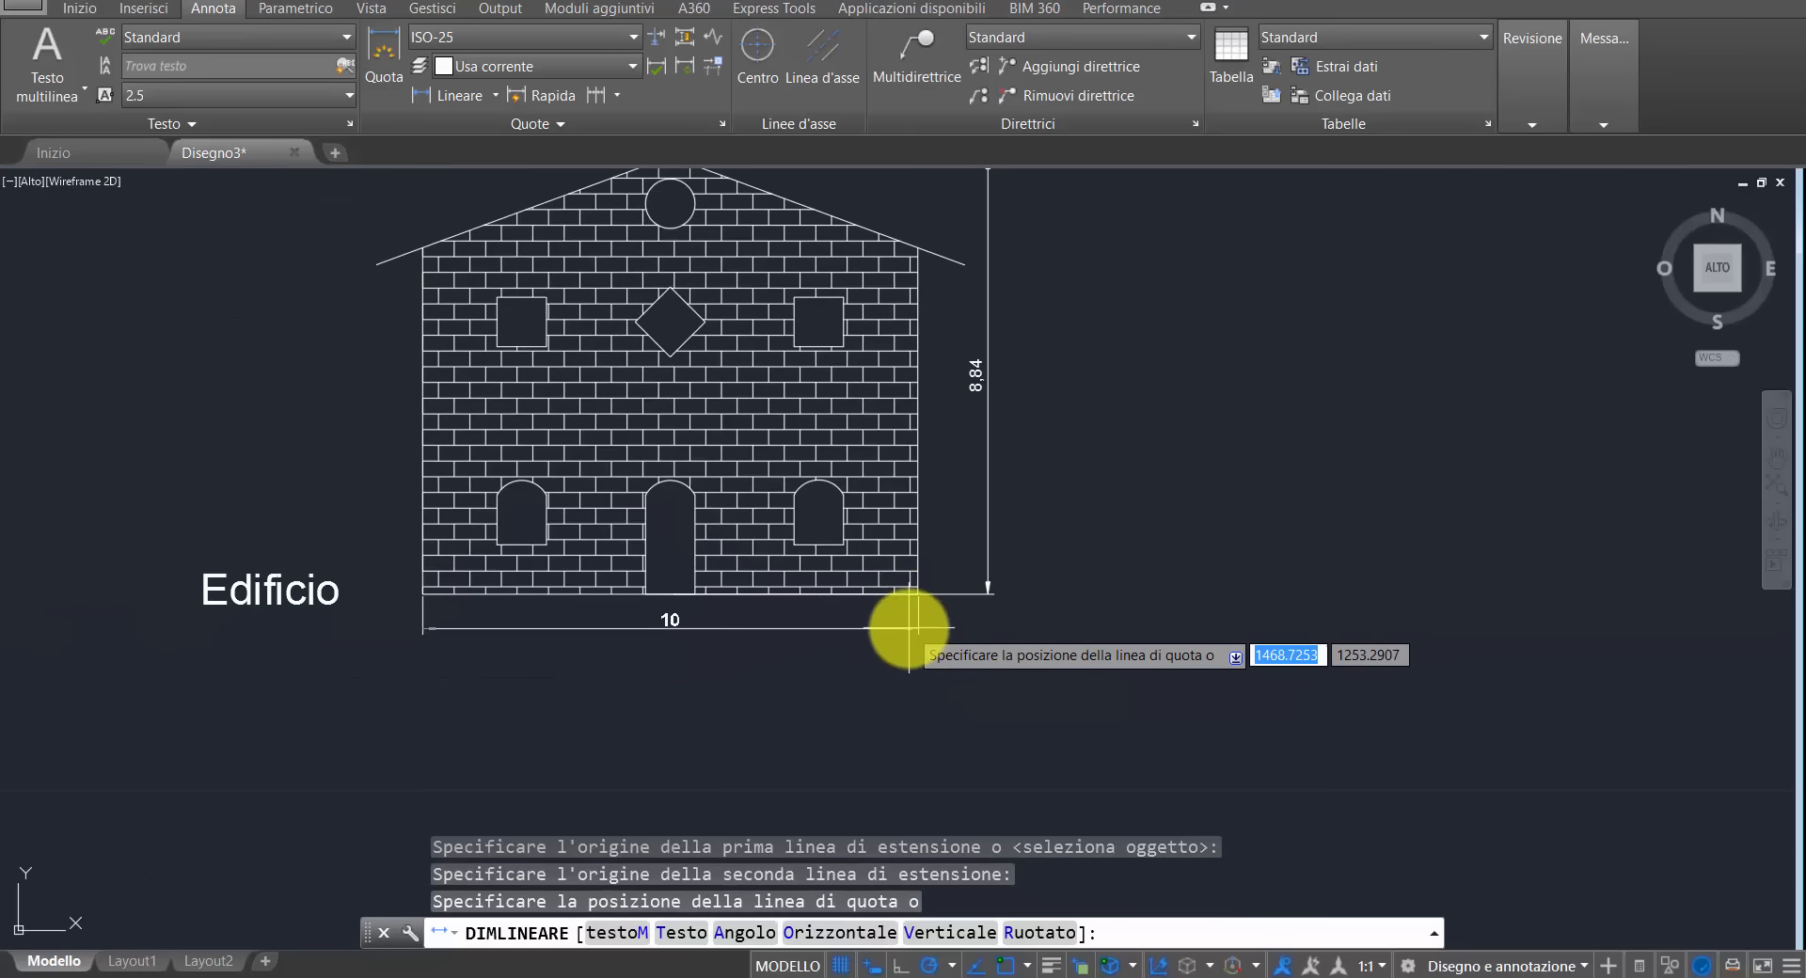
left_click(912, 633)
middle_click_drag(788, 272, 848, 395)
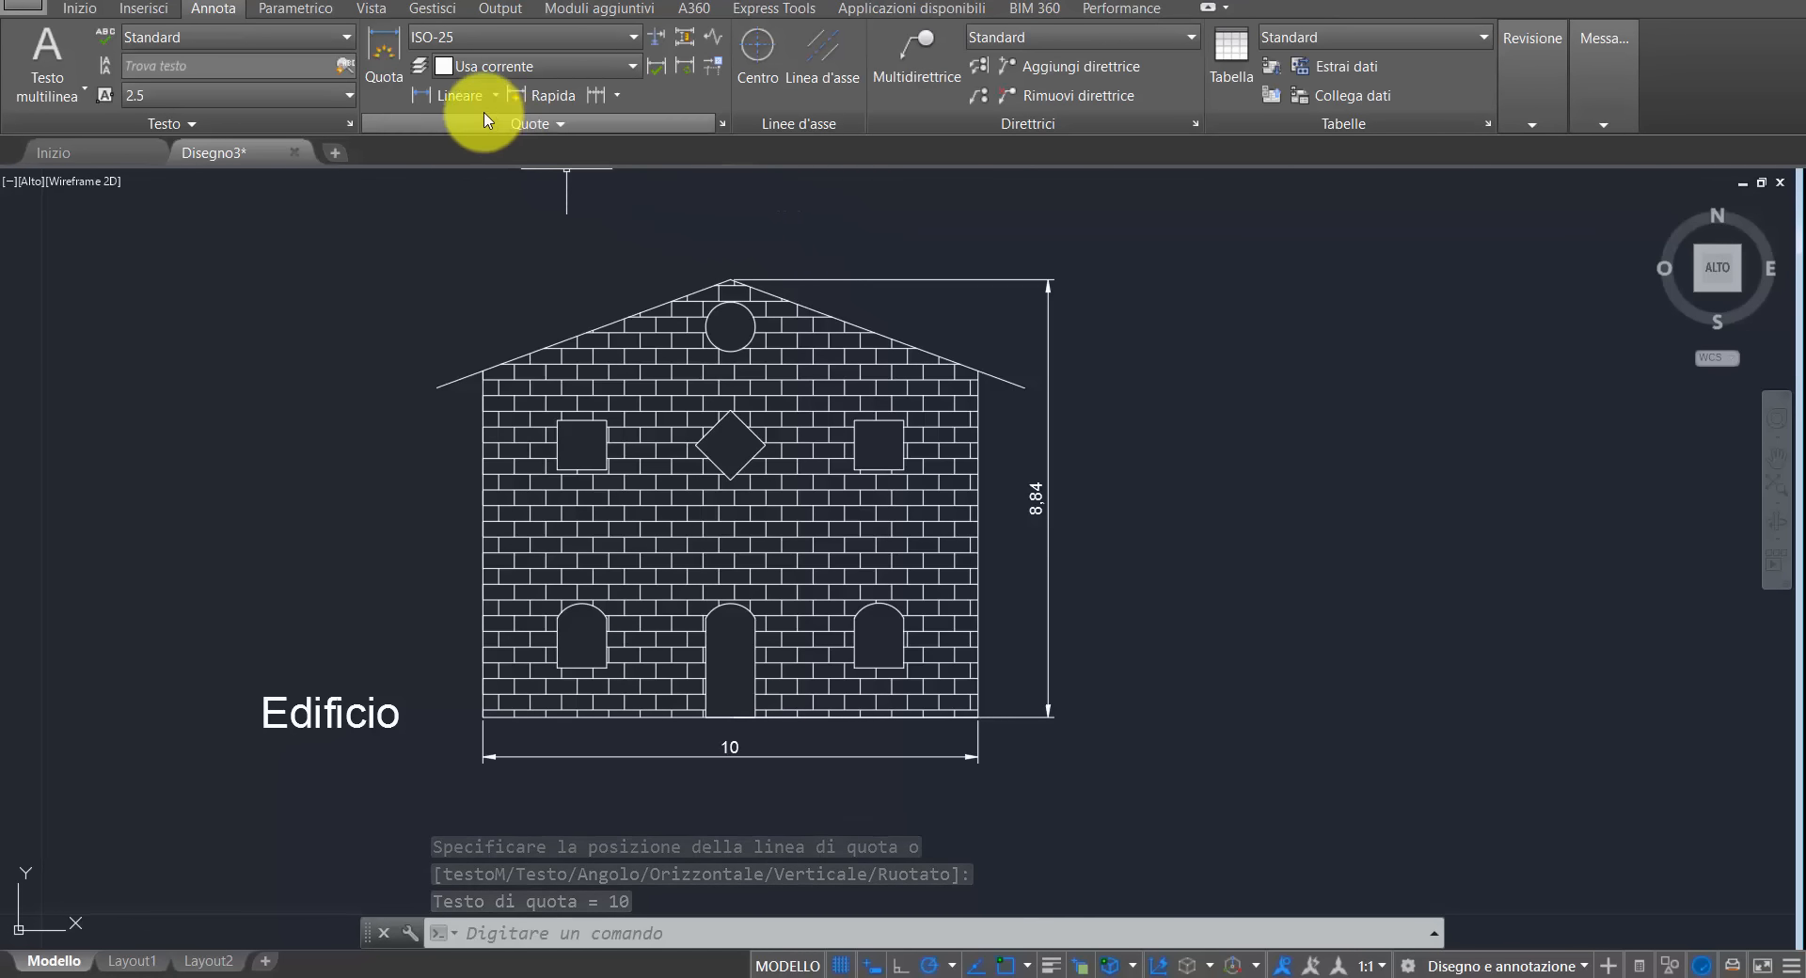
- Add an aligned dimension along the left roof slope, from the eave end to the roof peak, placed just above the slope
left_click(461, 96)
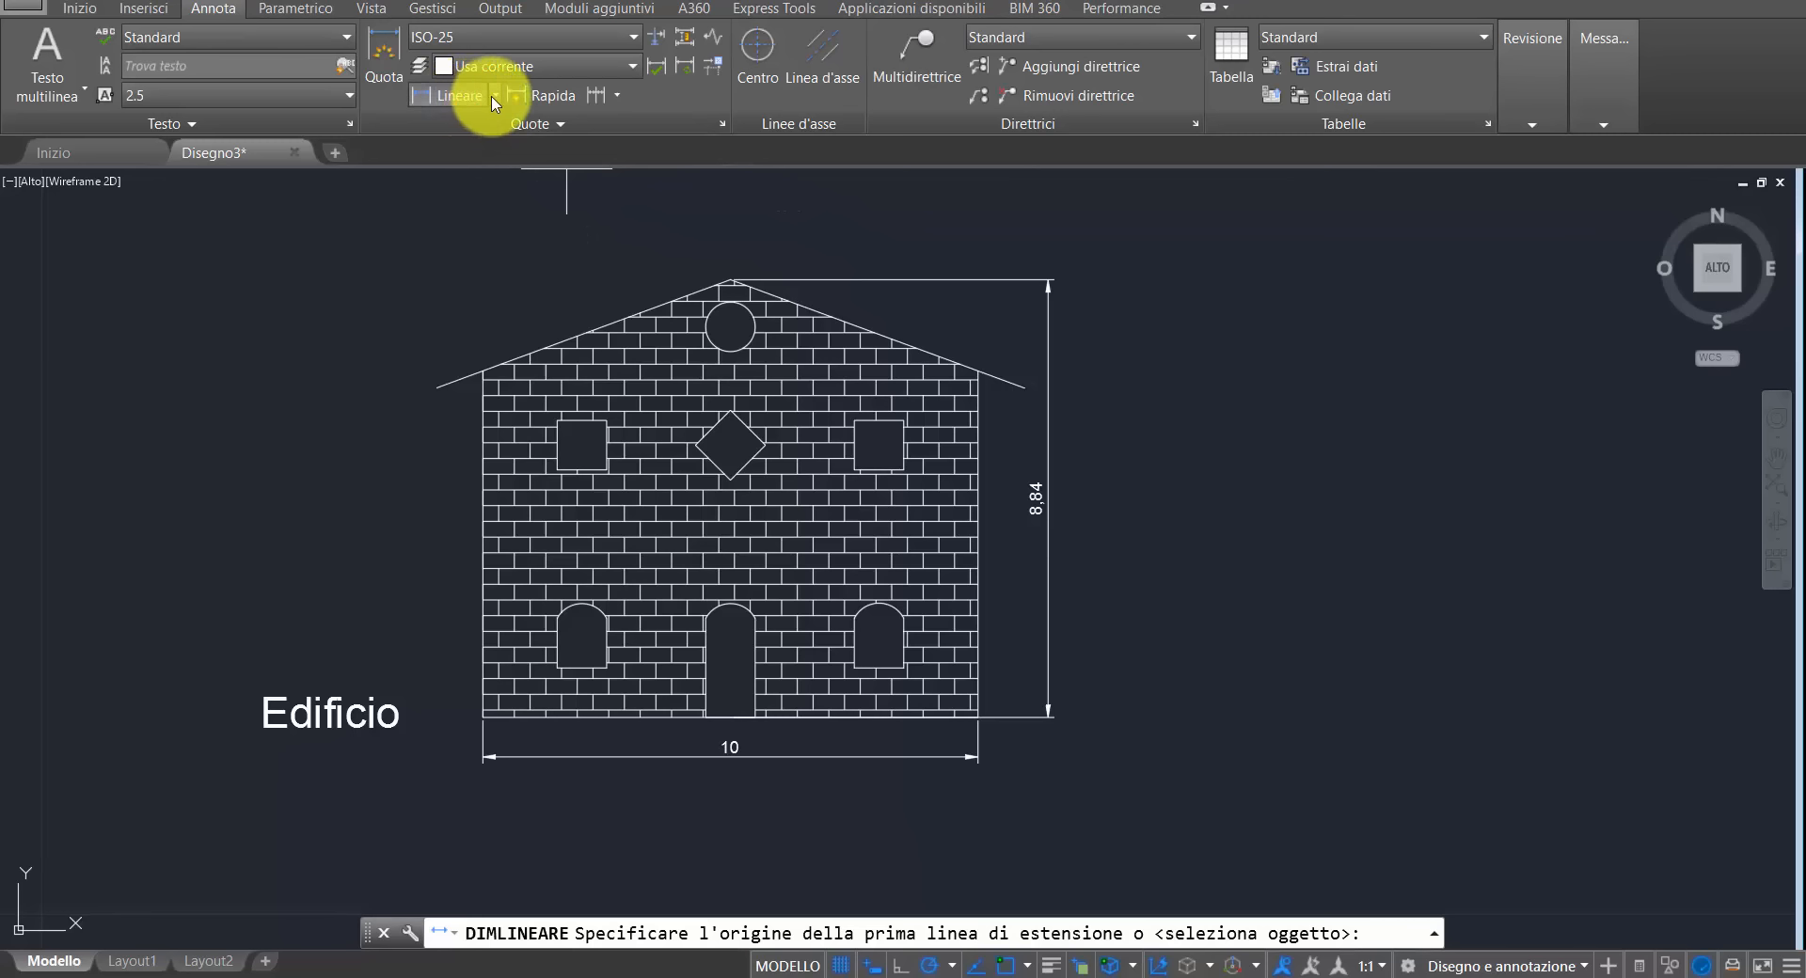
left_click(494, 95)
left_click(450, 180)
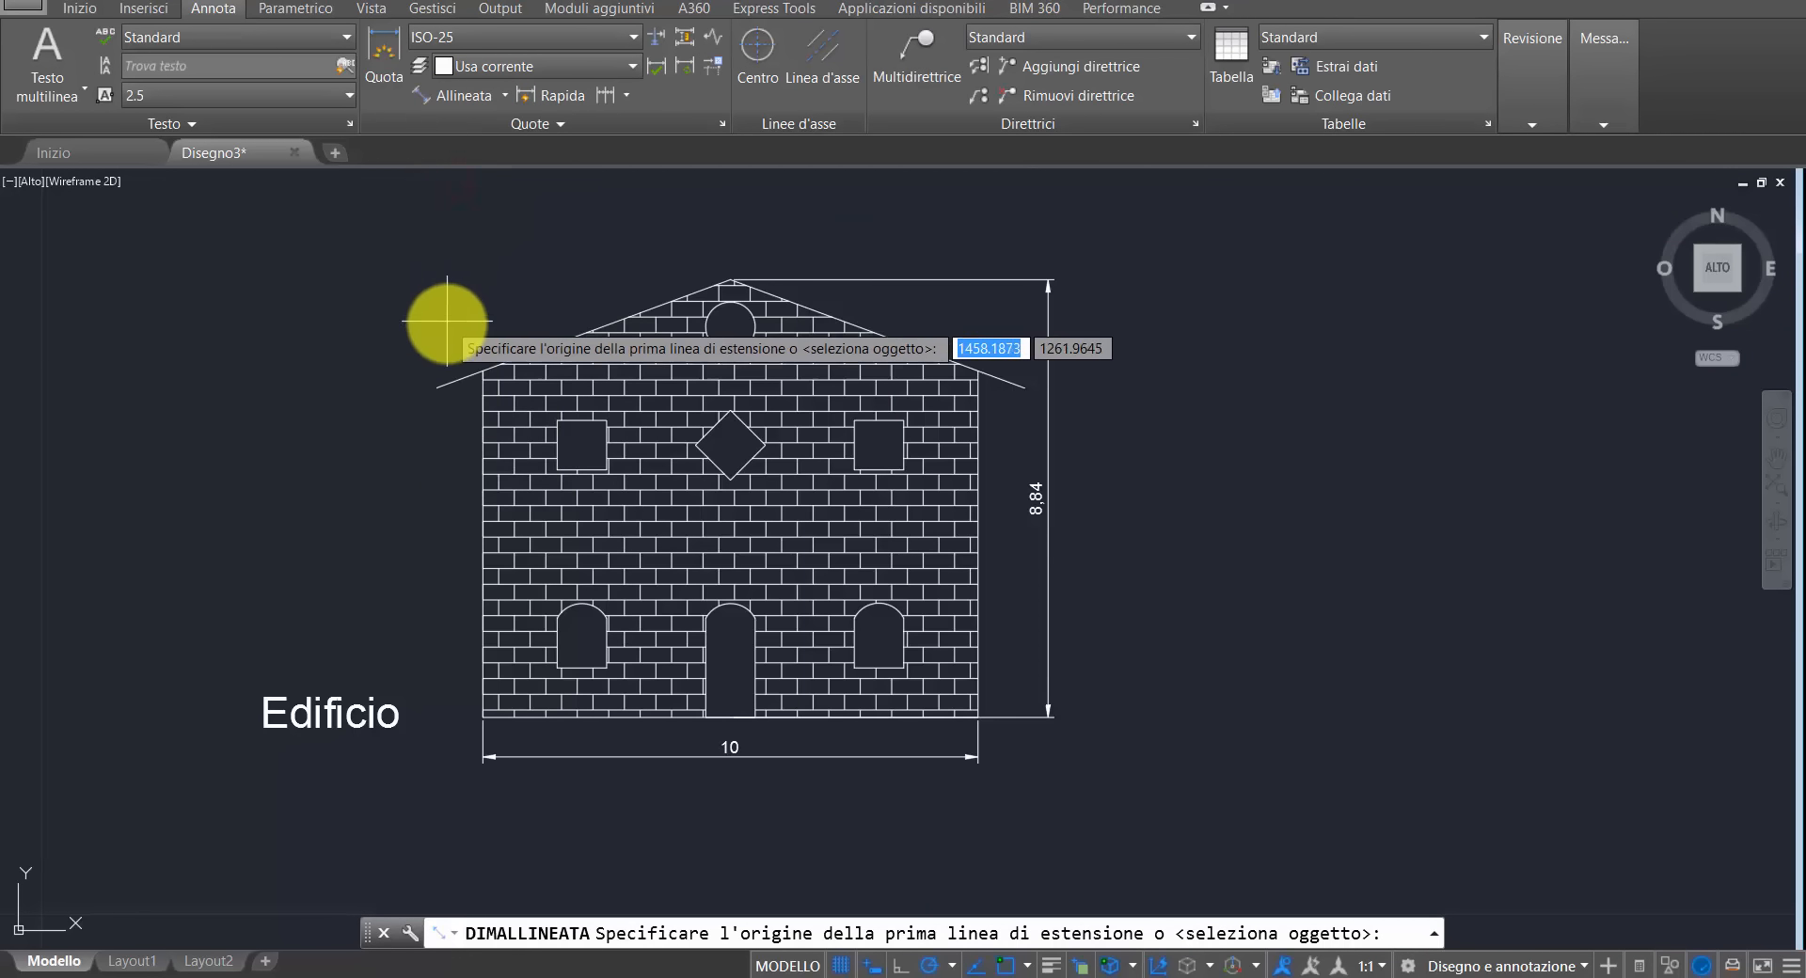
left_click(432, 380)
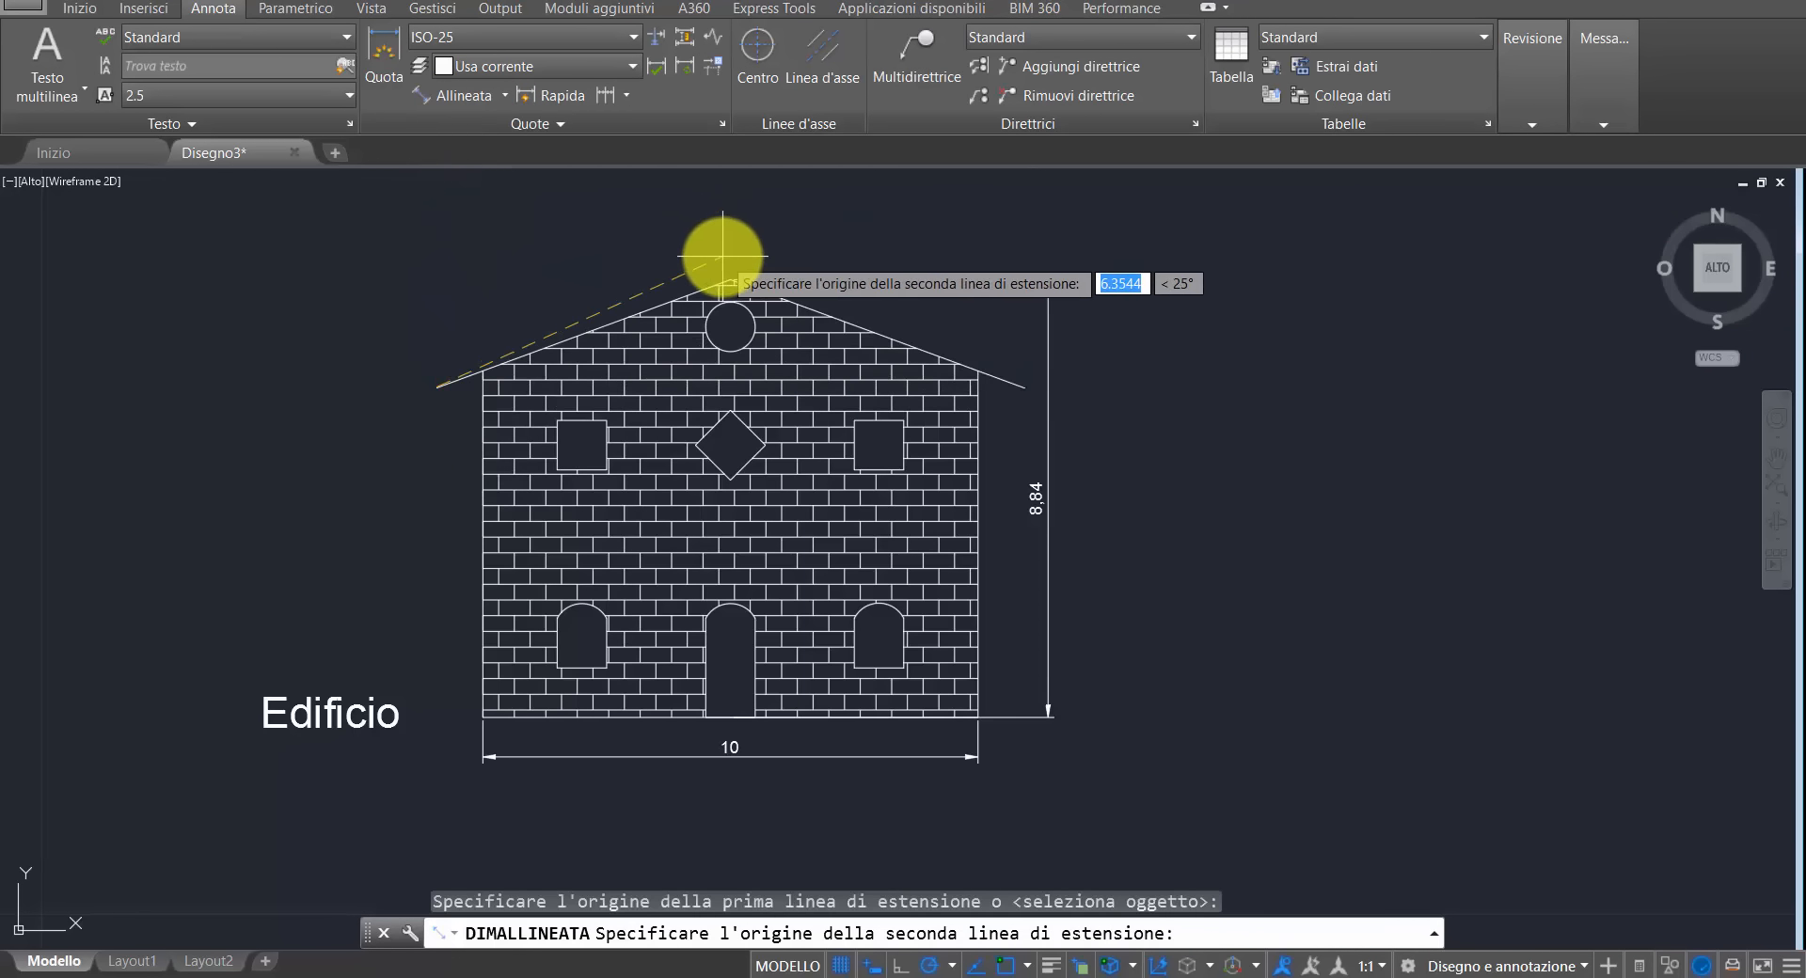
scroll(725, 281, "up", 4)
left_click(735, 316)
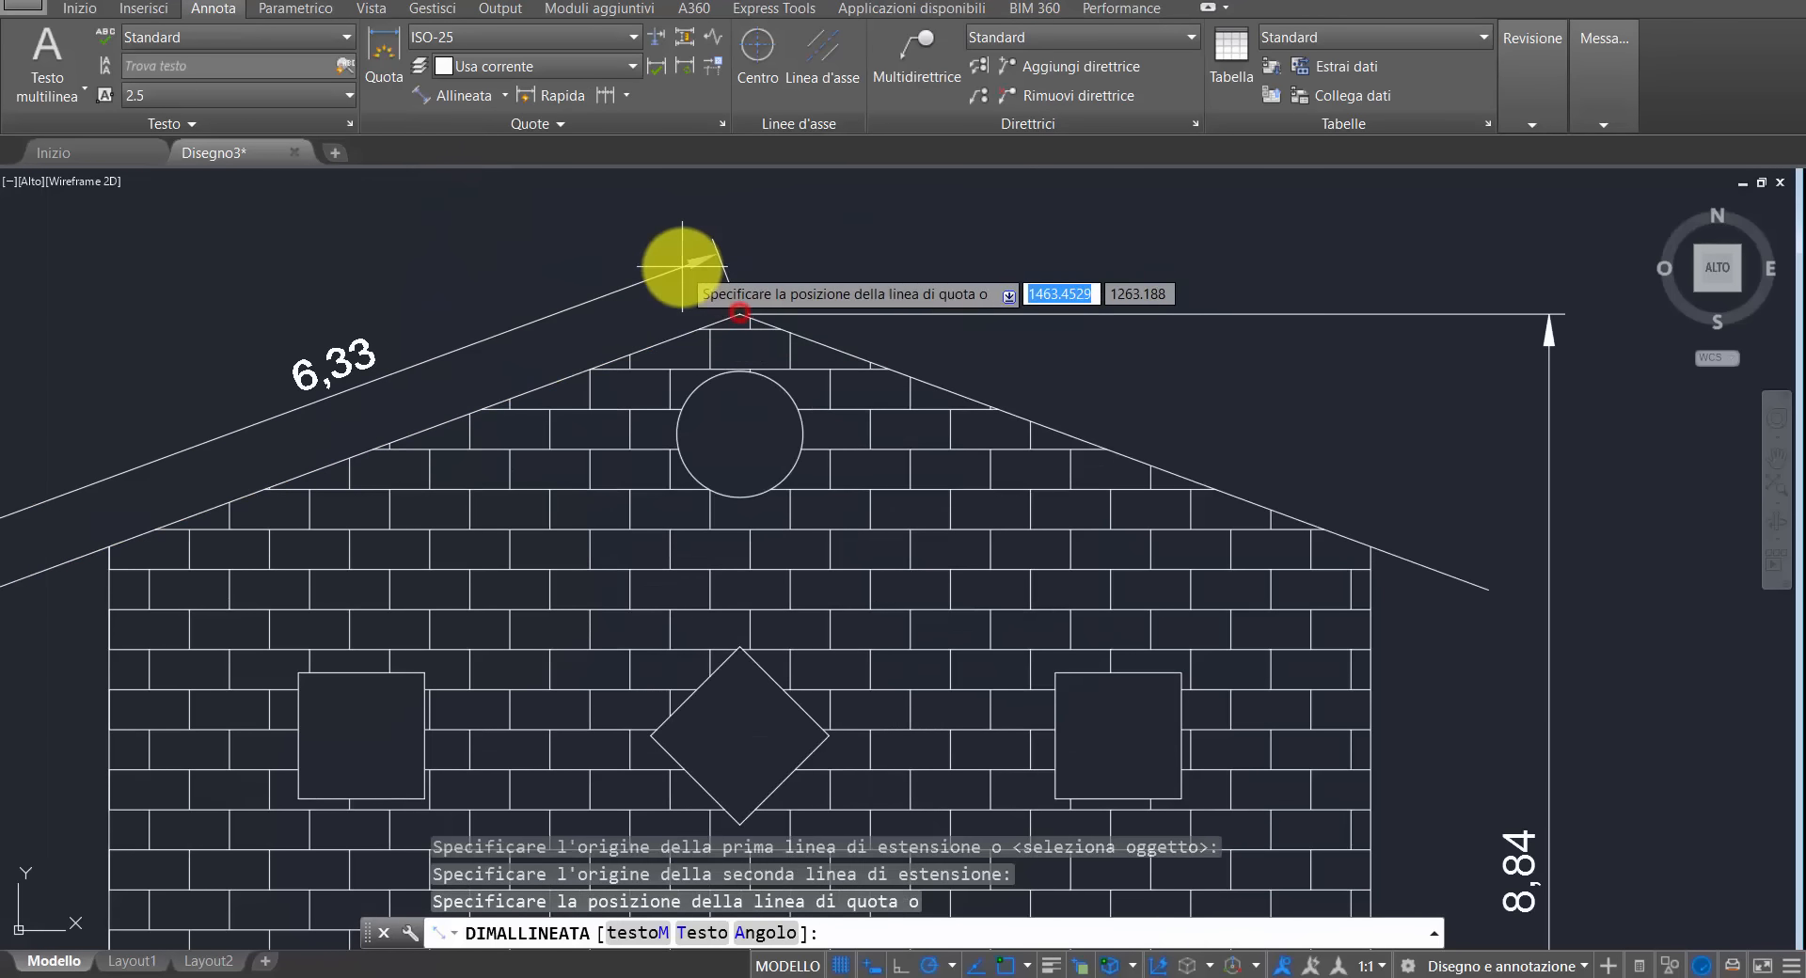
scroll(675, 263, "down", 4)
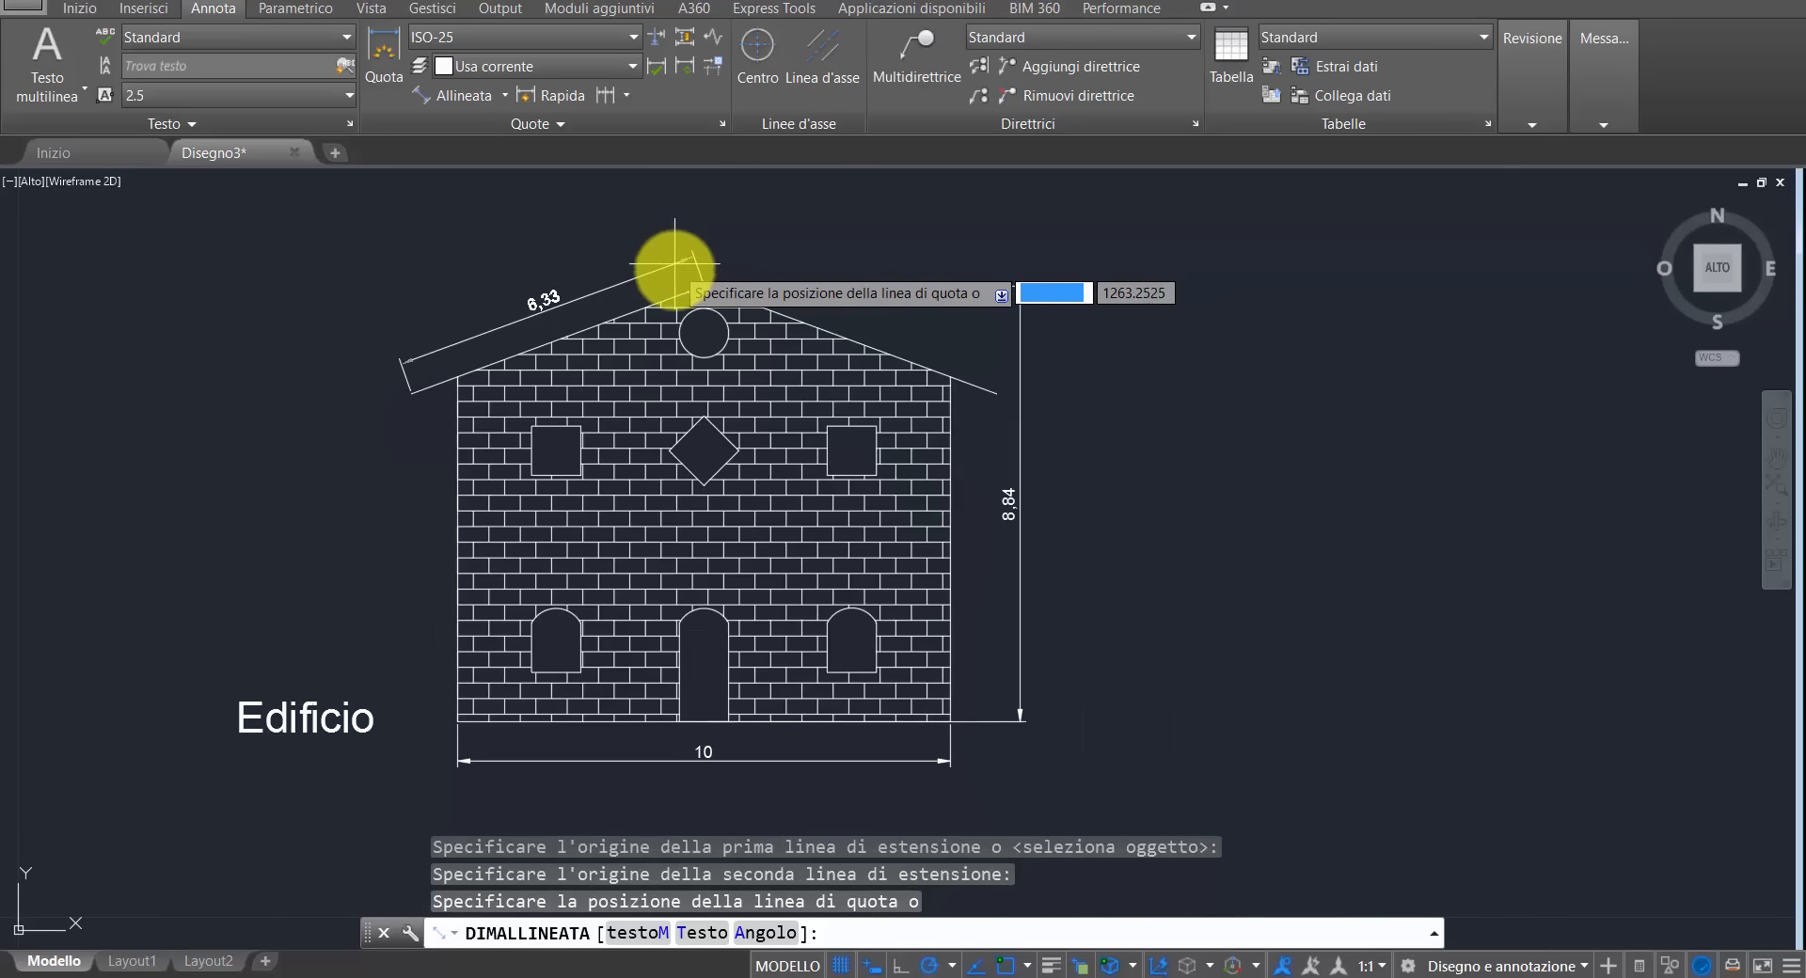
left_click(674, 270)
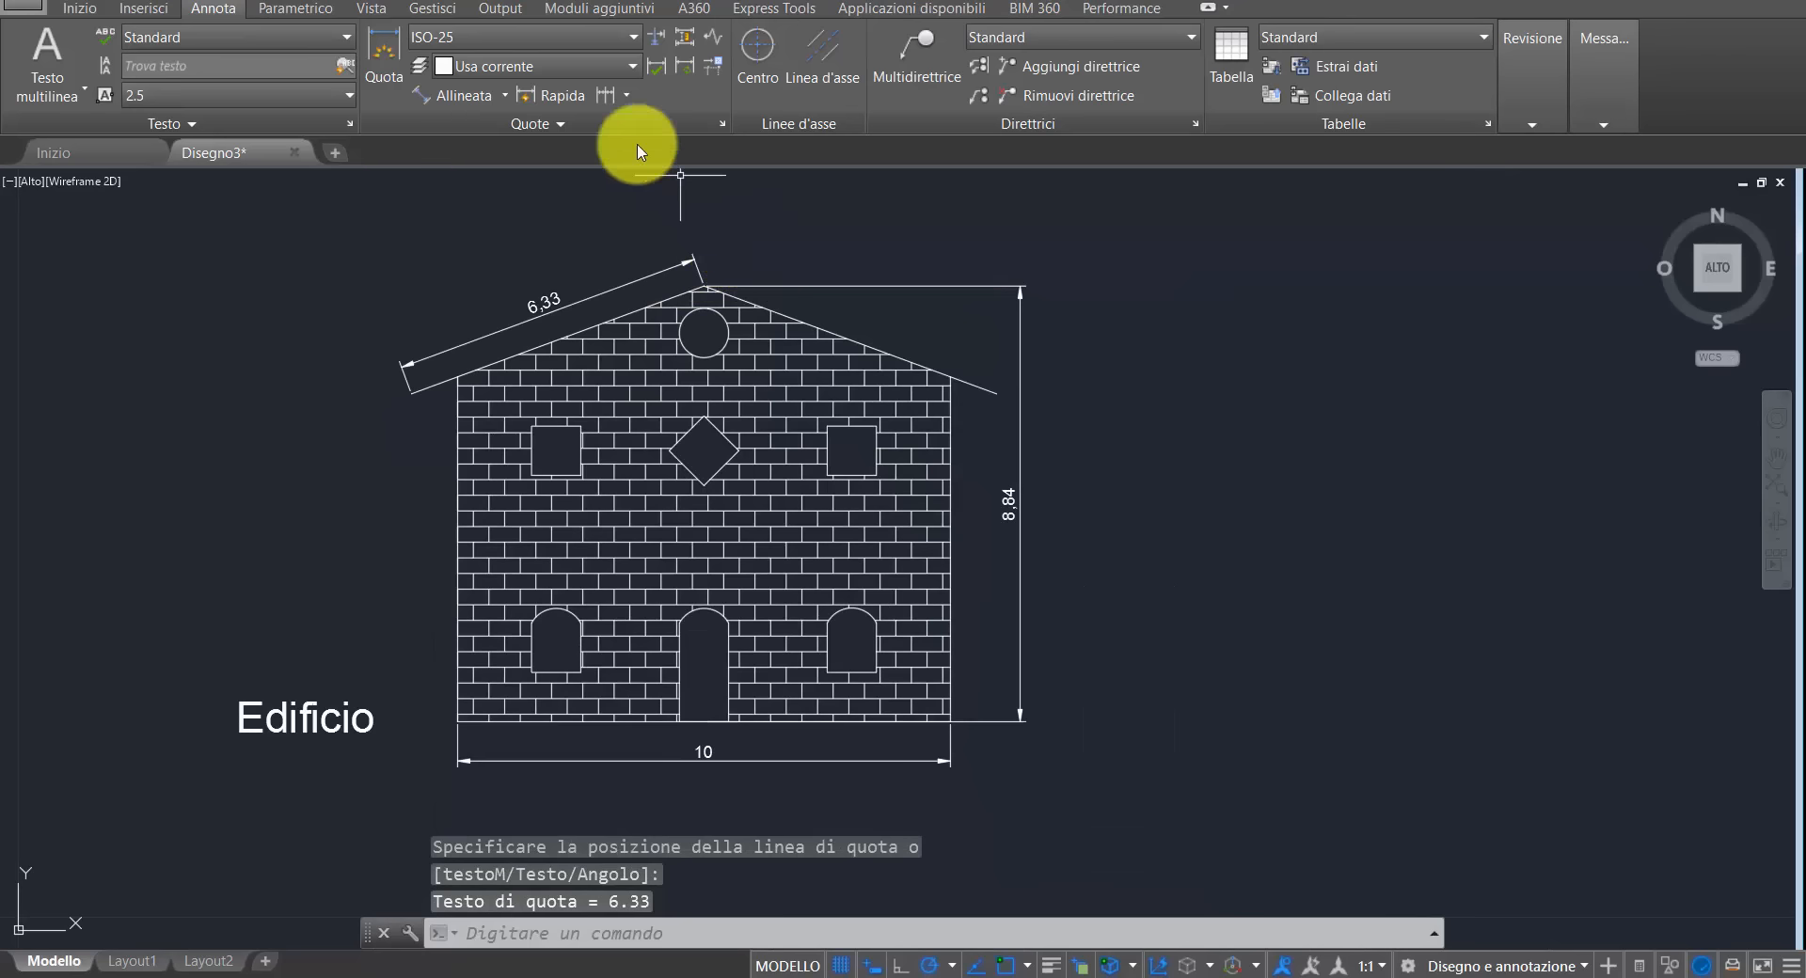
- Add a radius dimension to the round window under the roof peak, placing its dimension line inside the circle
left_click(507, 97)
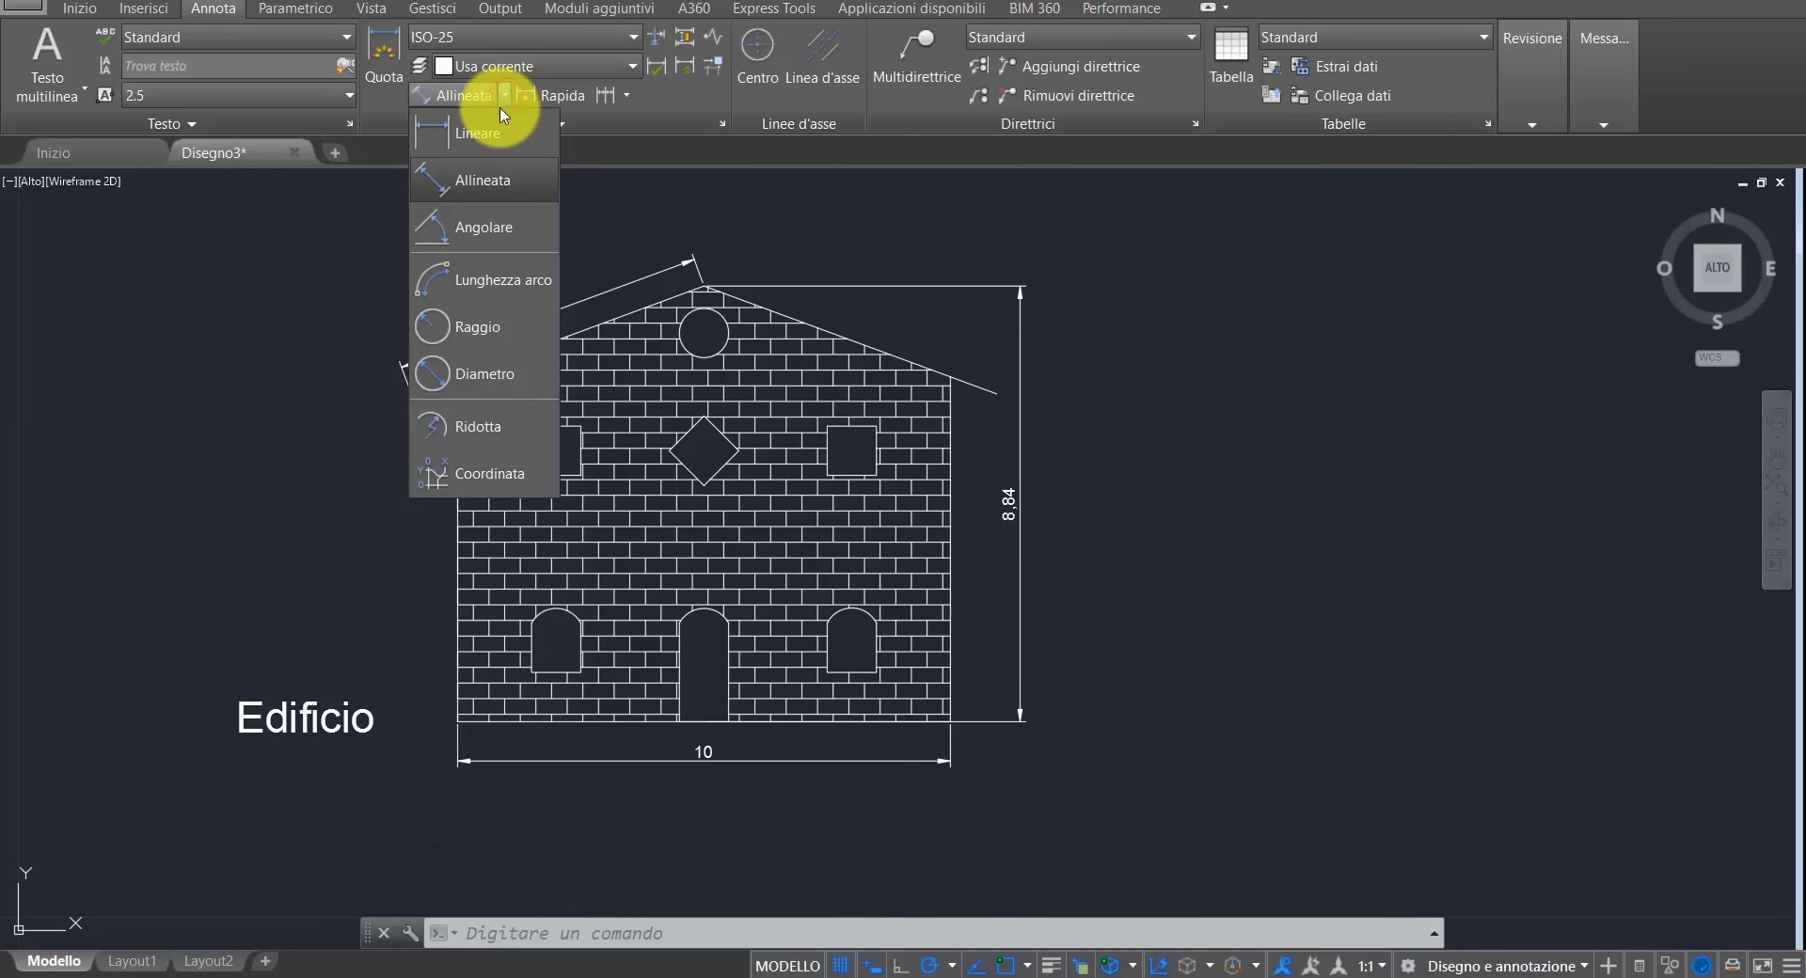
left_click(473, 325)
scroll(739, 372, "up", 4)
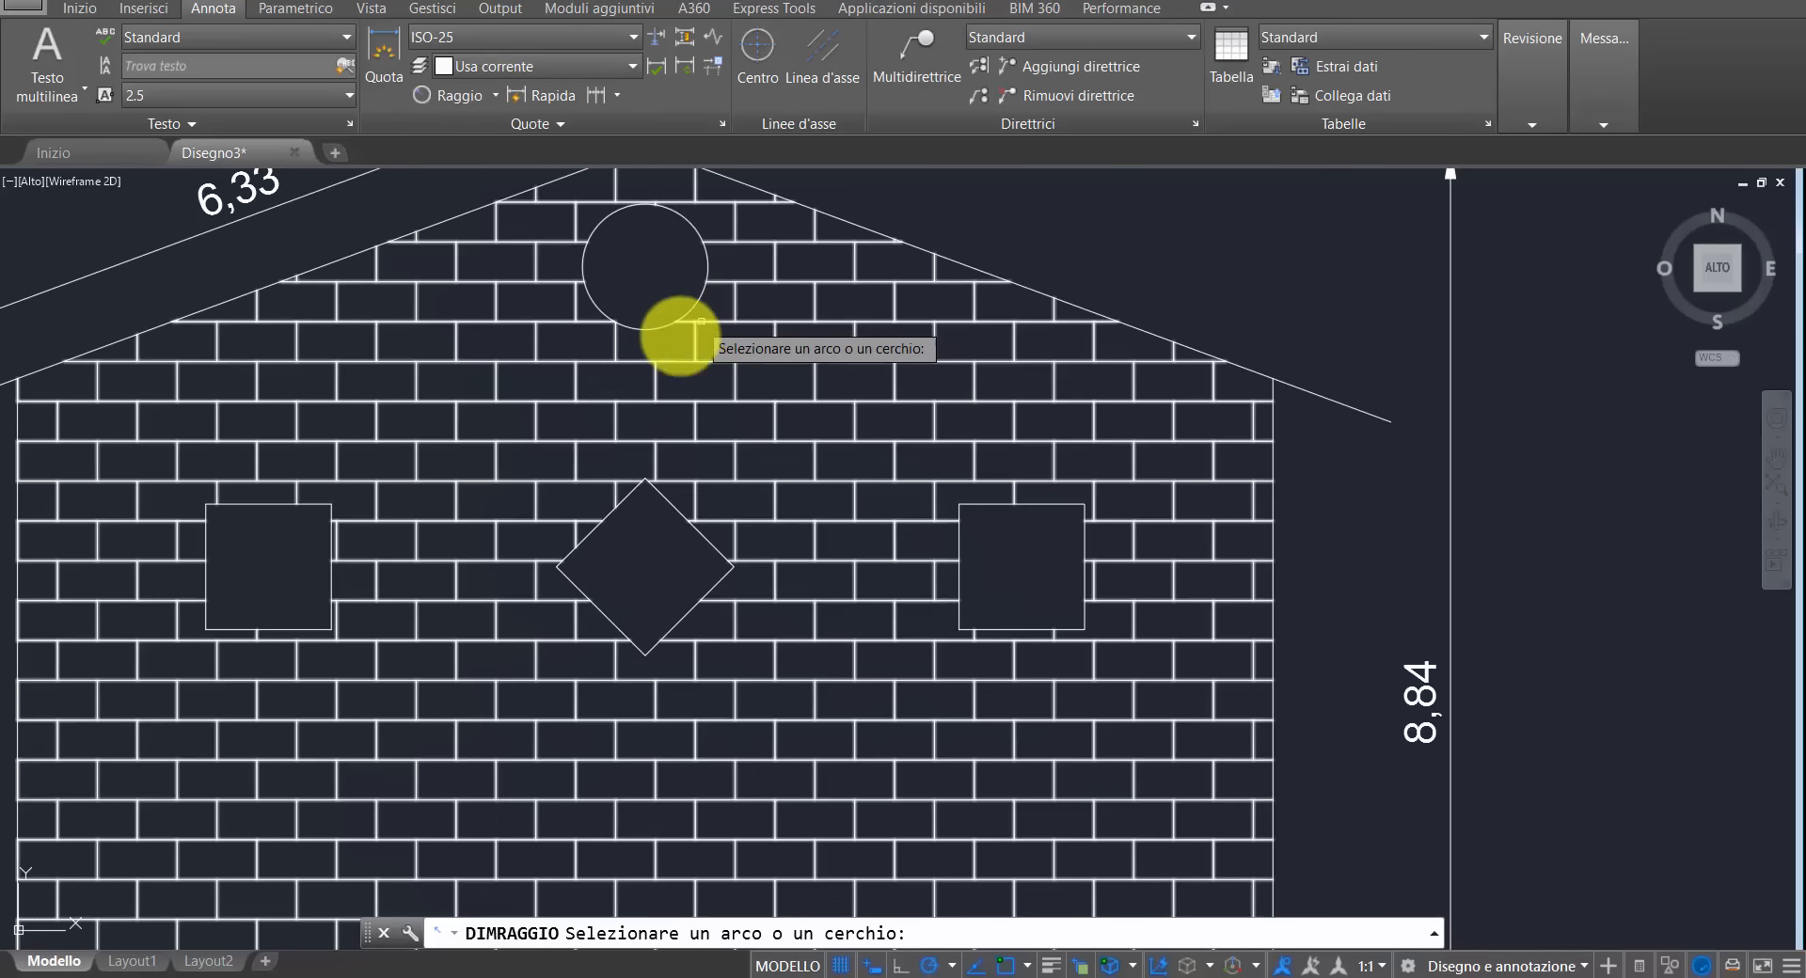
left_click(698, 234)
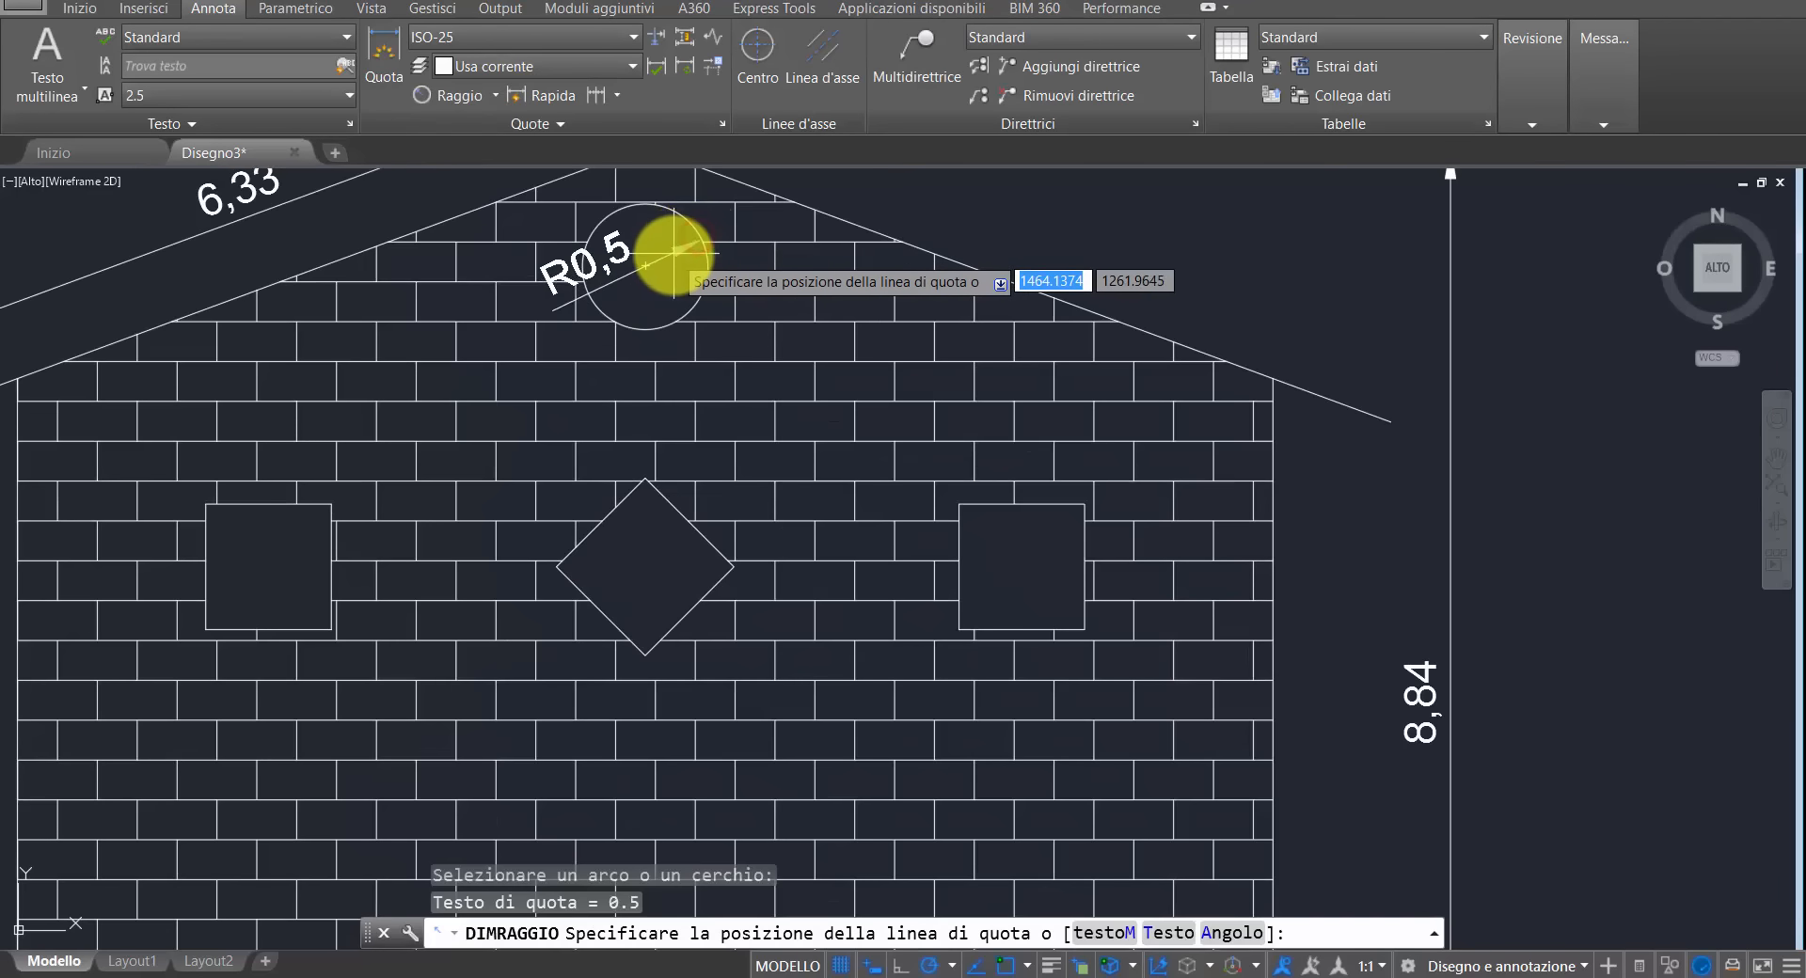
left_click(681, 249)
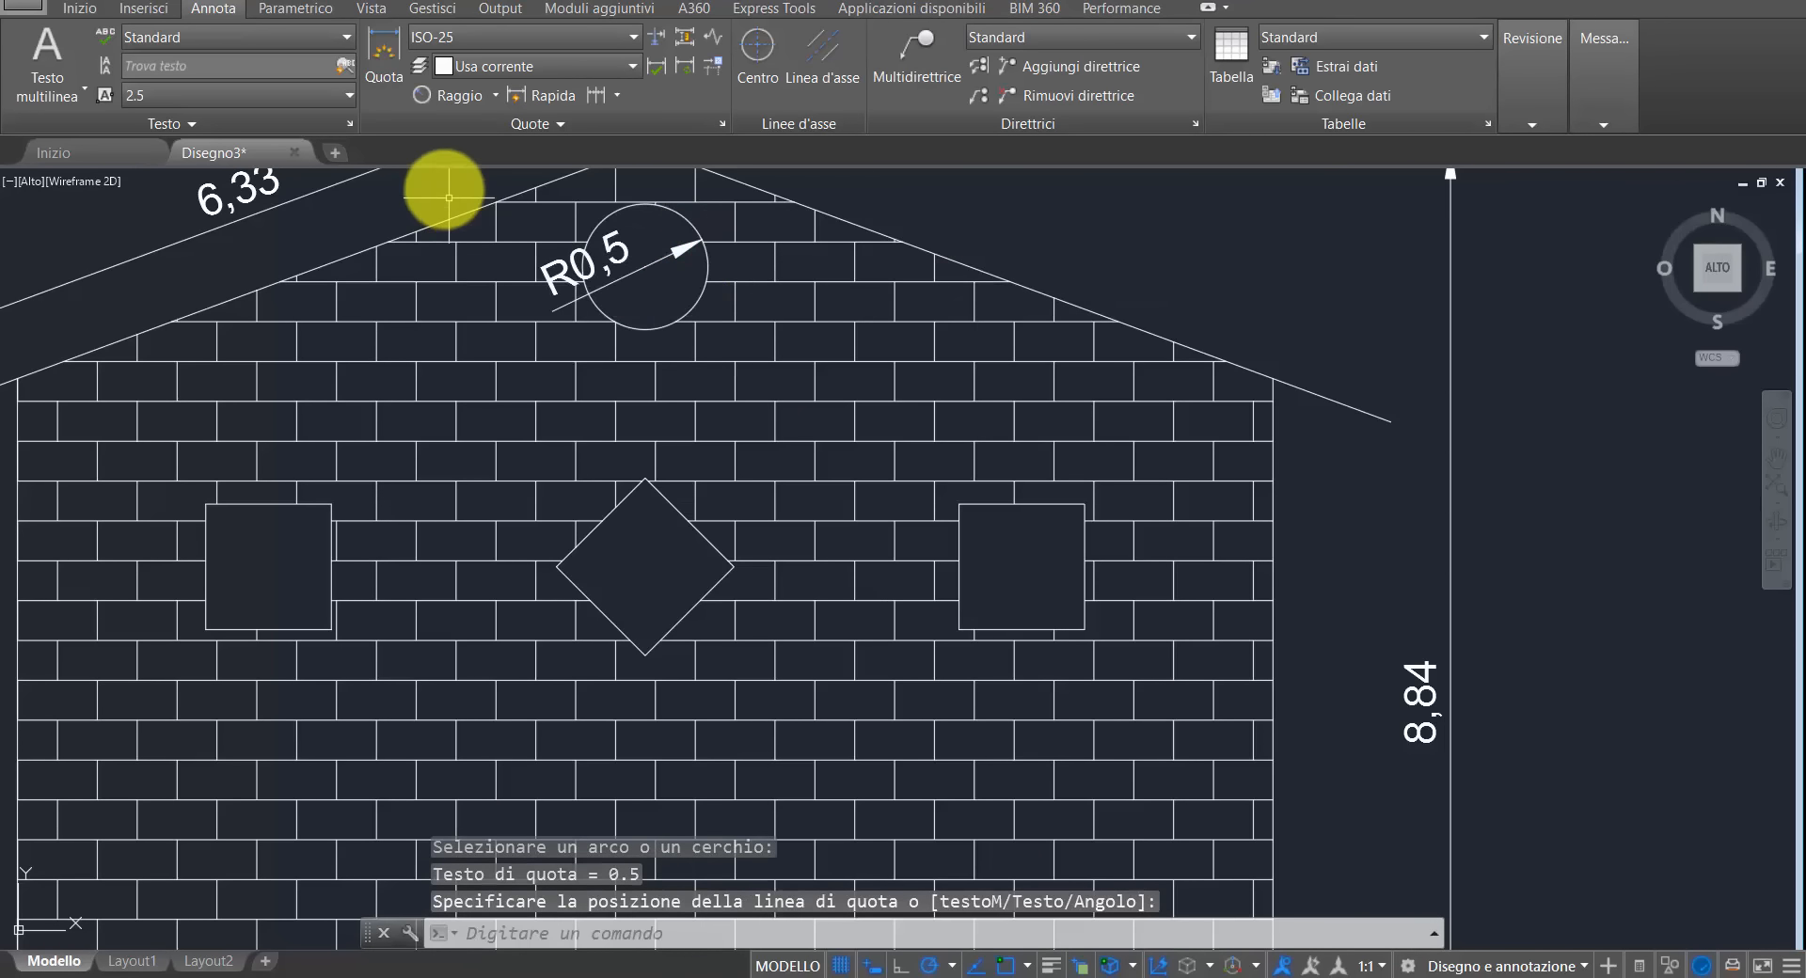
- Add a radius dimension to the arch of the lower left window, with its text above the arch
left_click(466, 102)
scroll(646, 341, "down", 4)
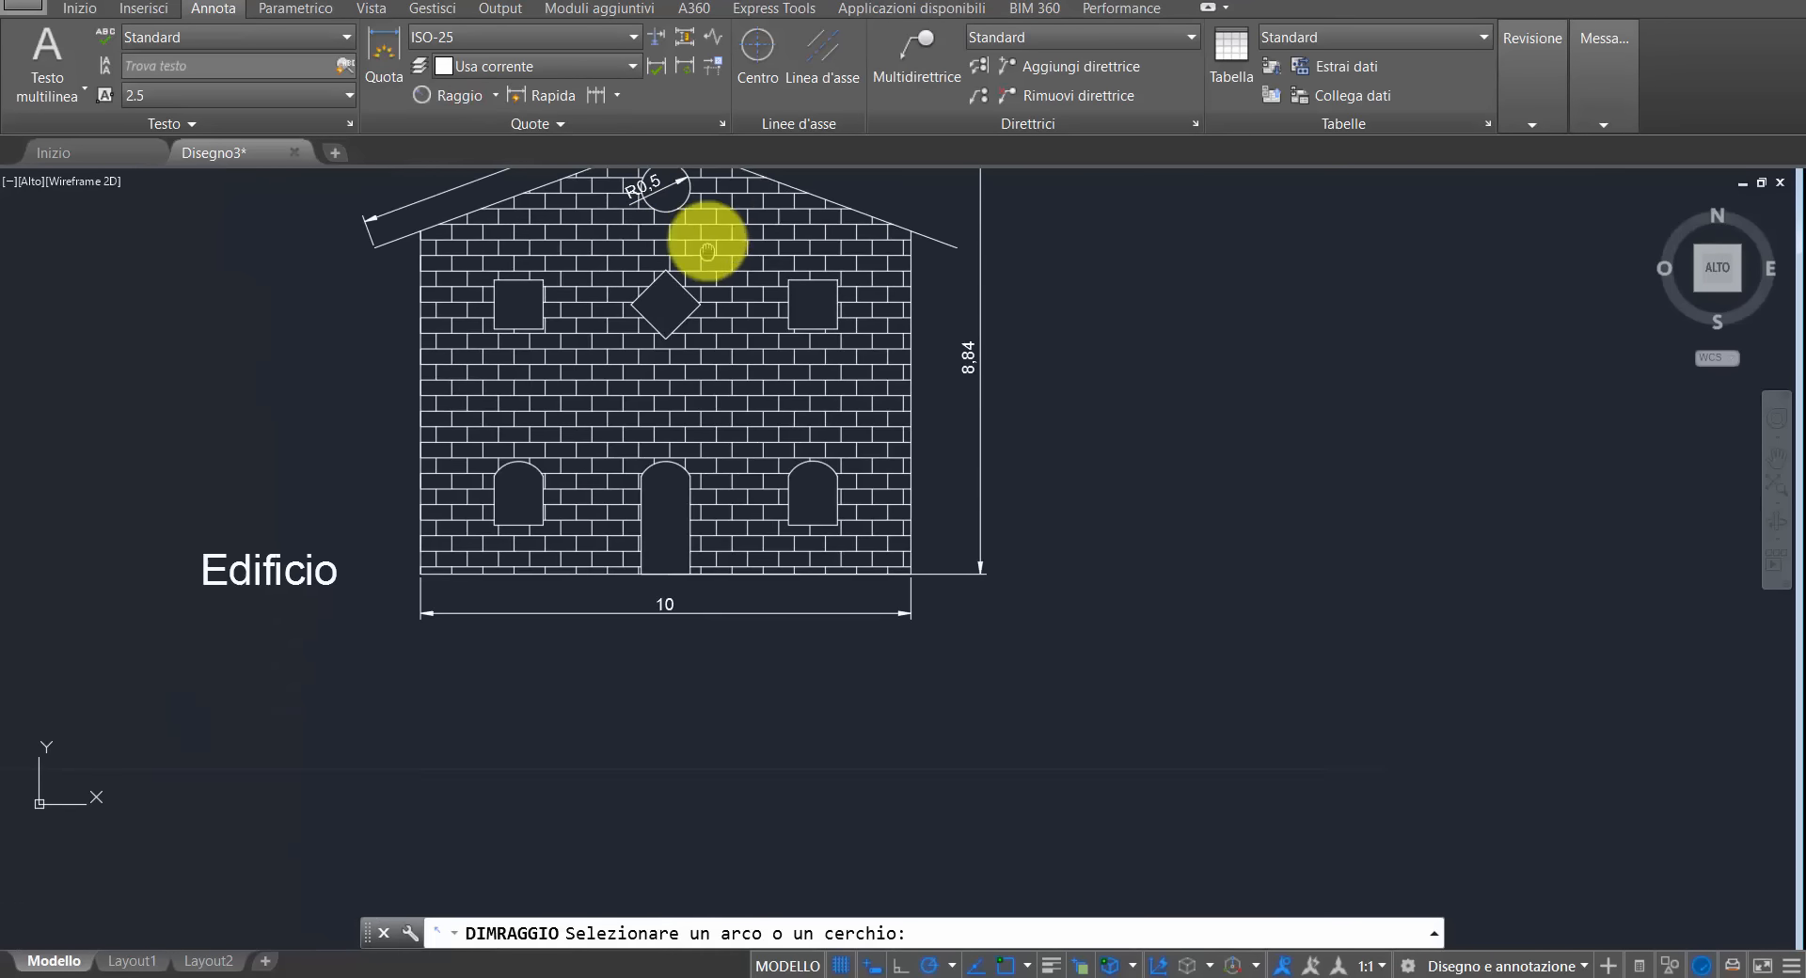
scroll(612, 404, "up", 4)
left_click(379, 523)
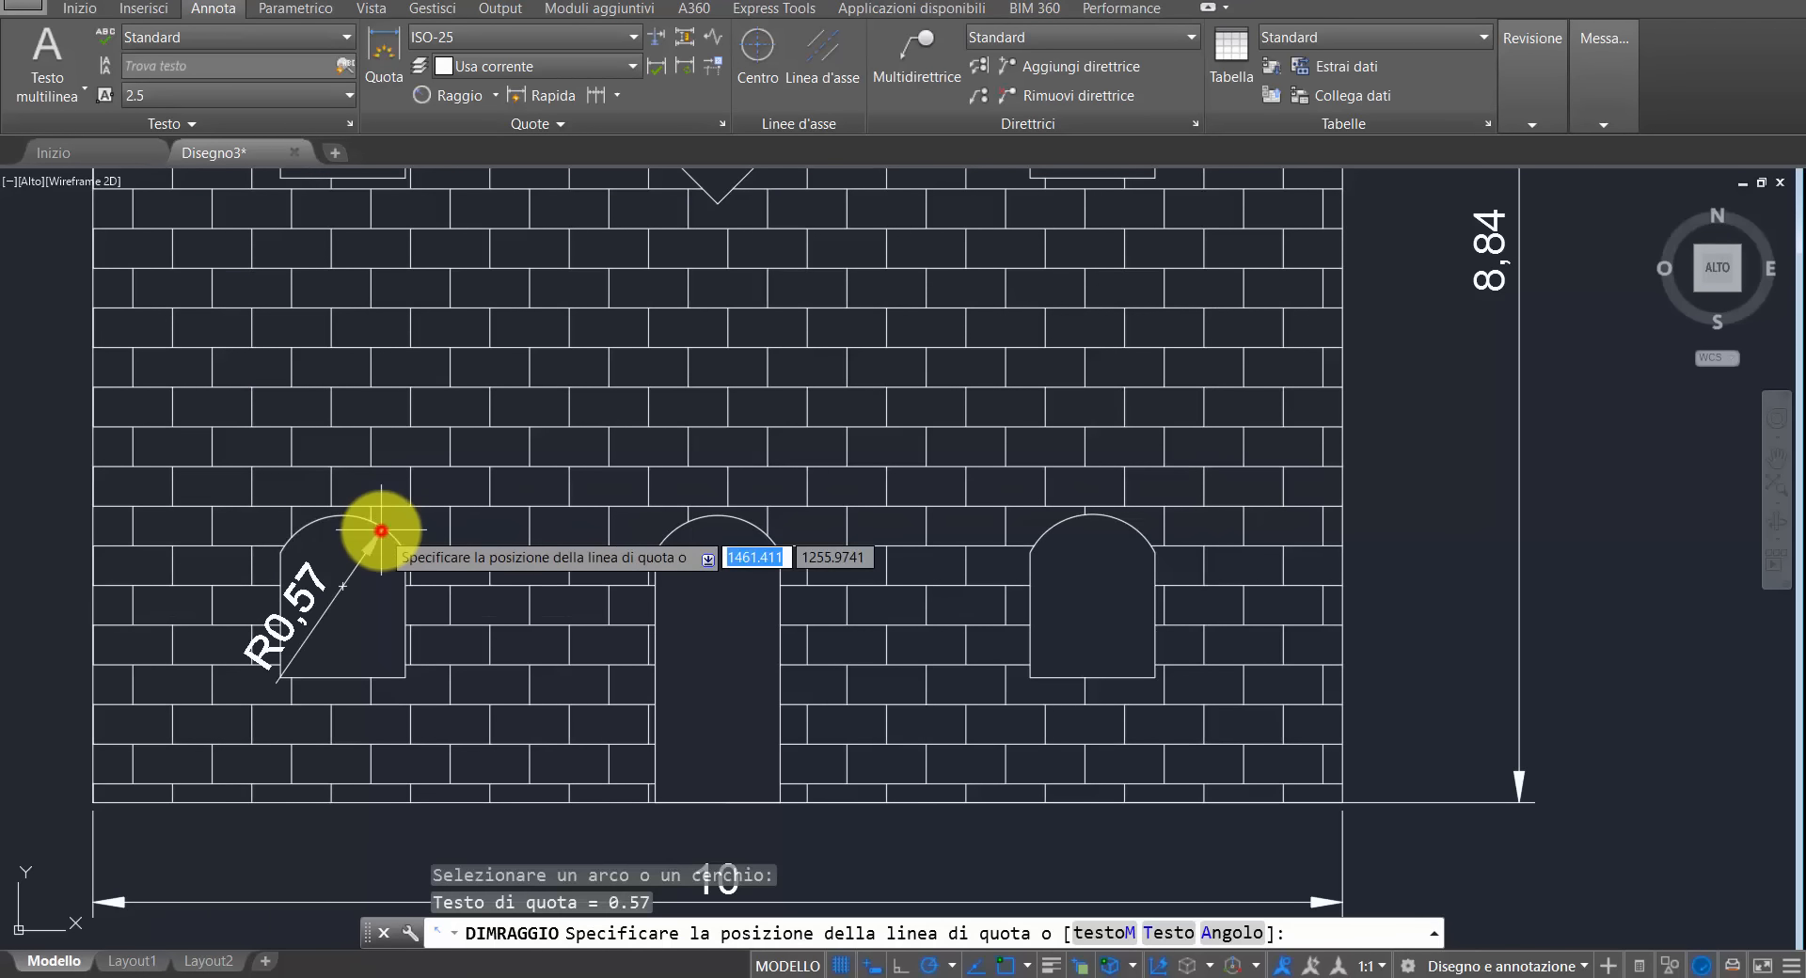
left_click(369, 531)
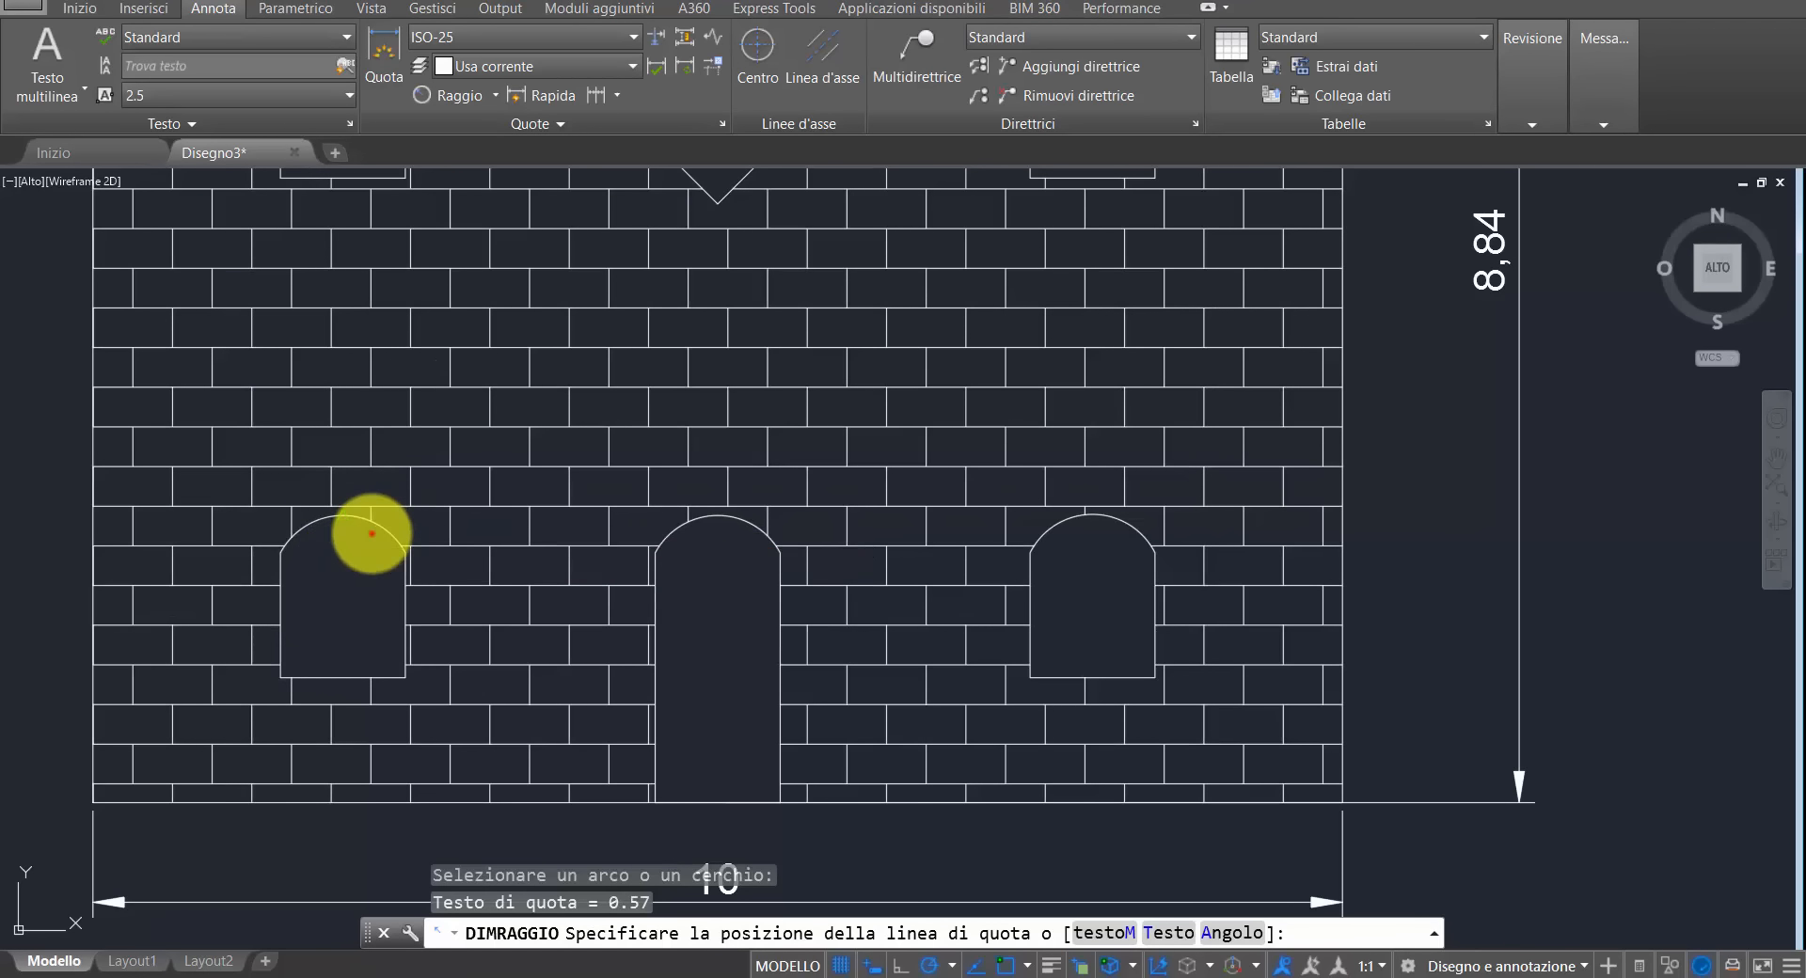
scroll(874, 547, "down", 5)
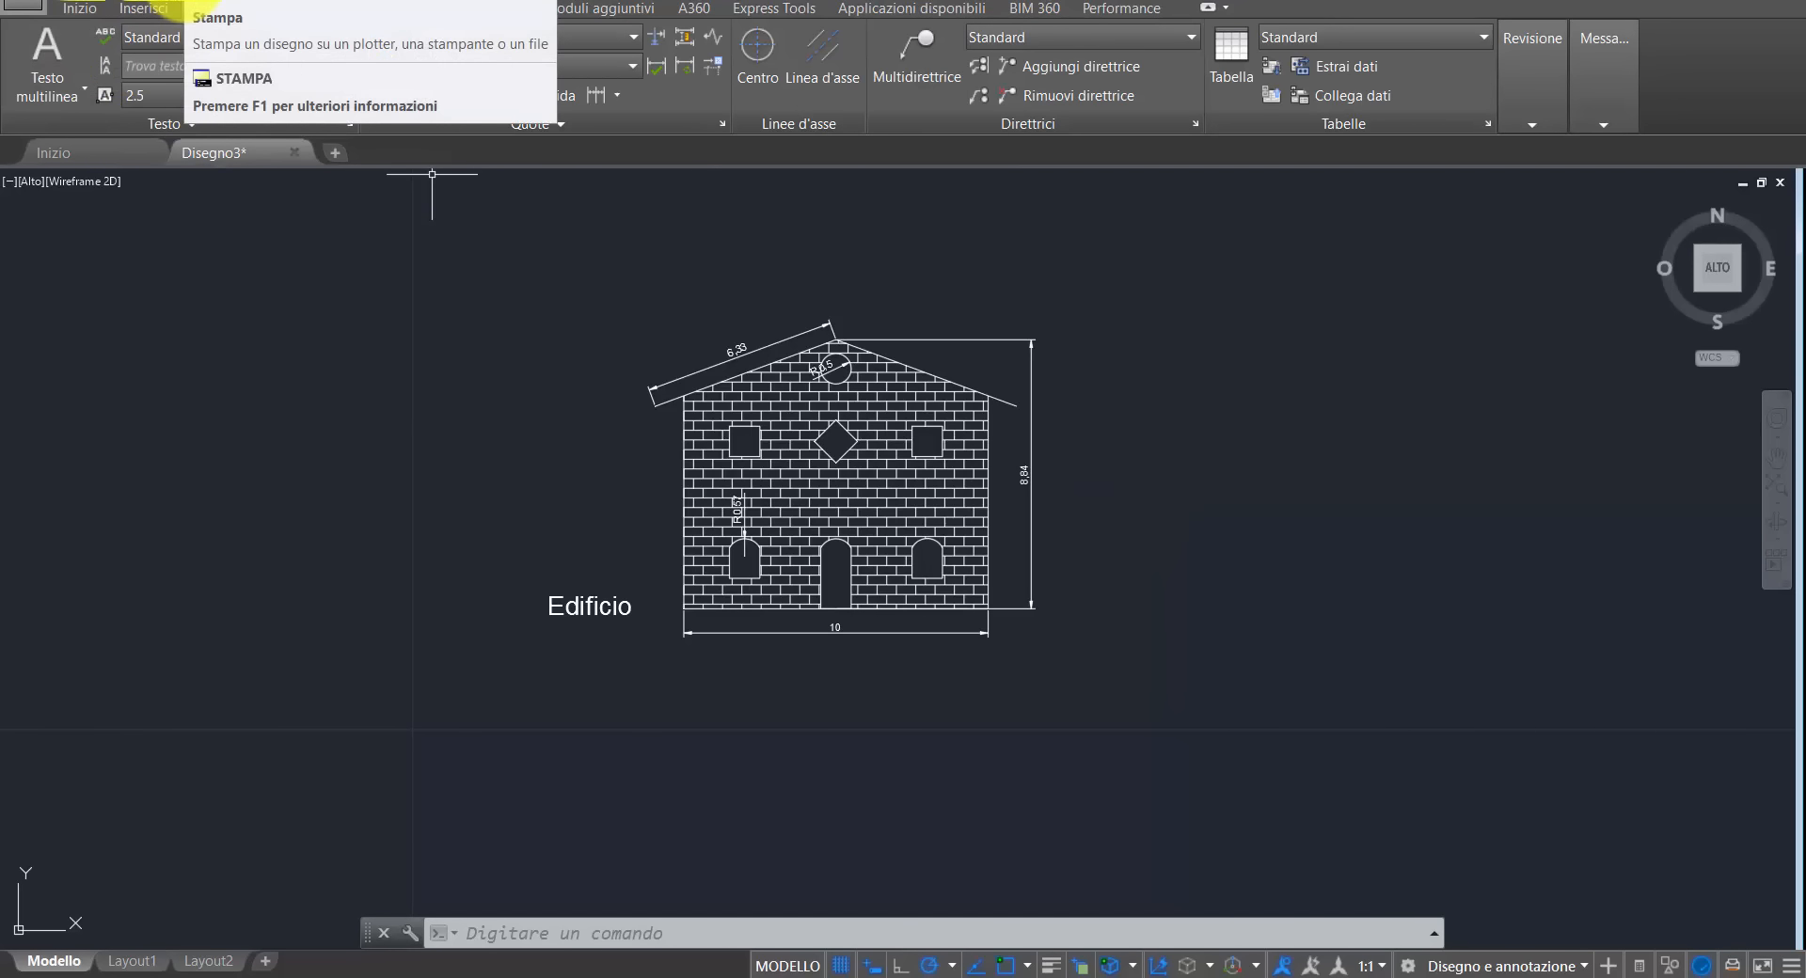
- Open the print settings for the model and choose DWG To PDF.pc3 as the plotter
left_click(33, 8)
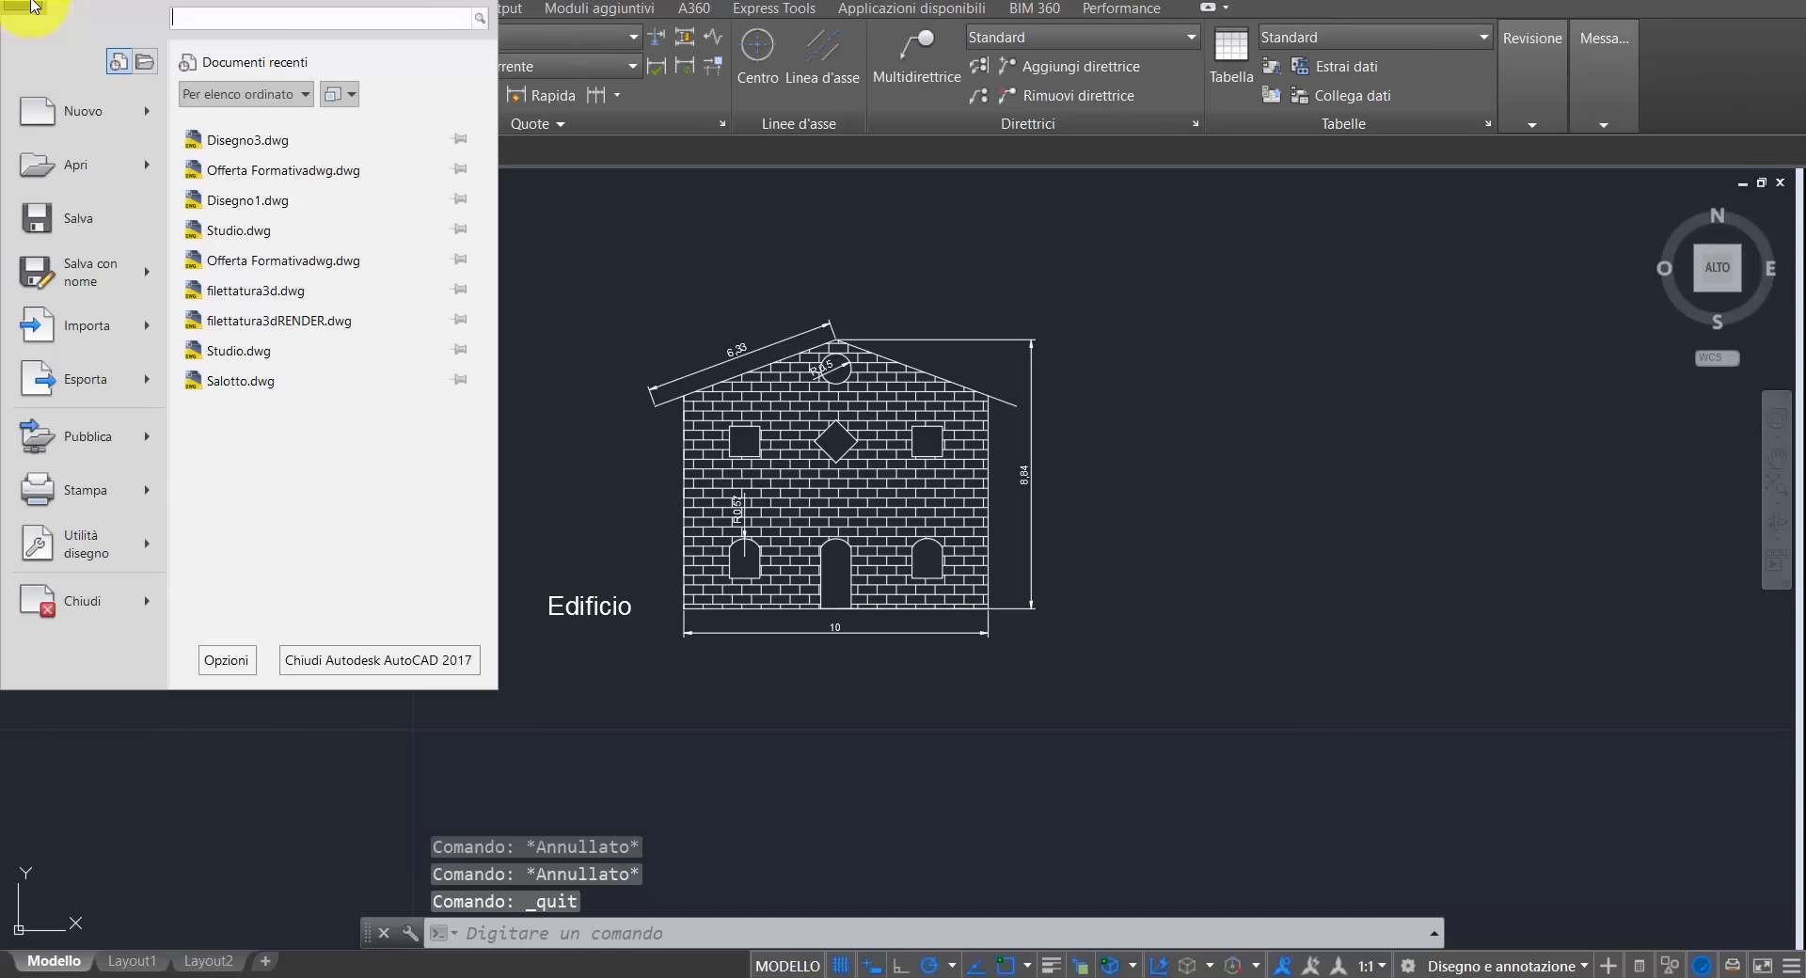
left_click(120, 484)
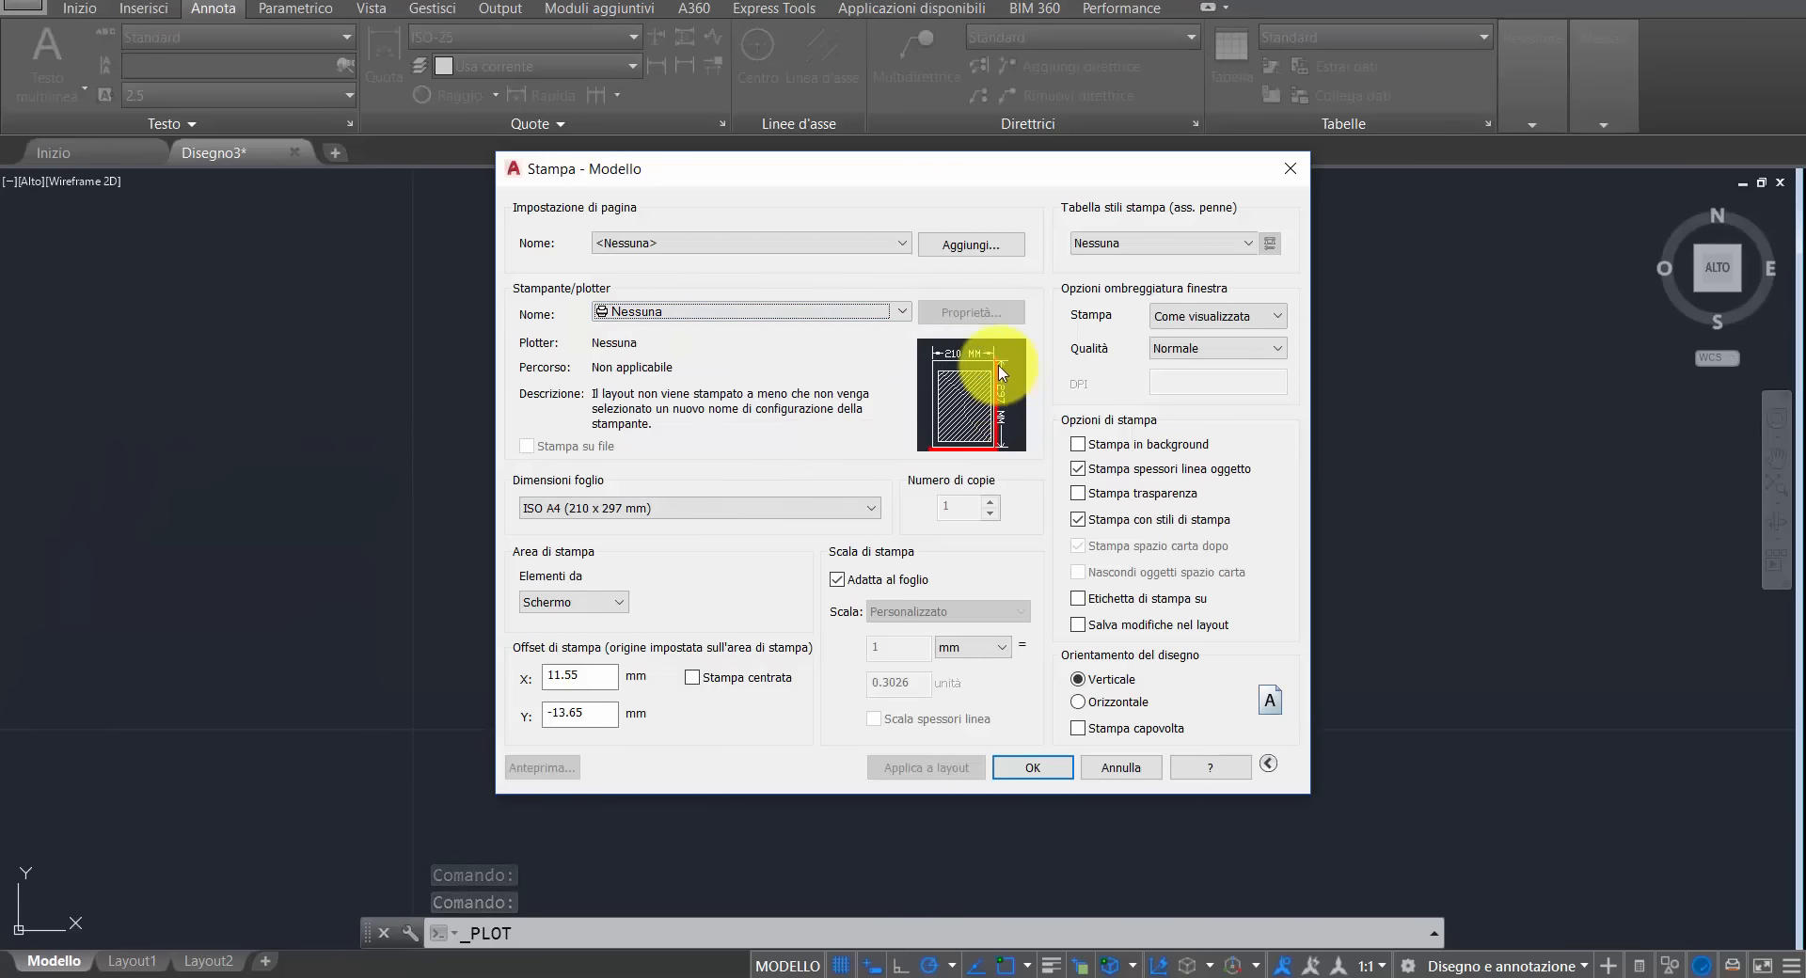
left_click(903, 315)
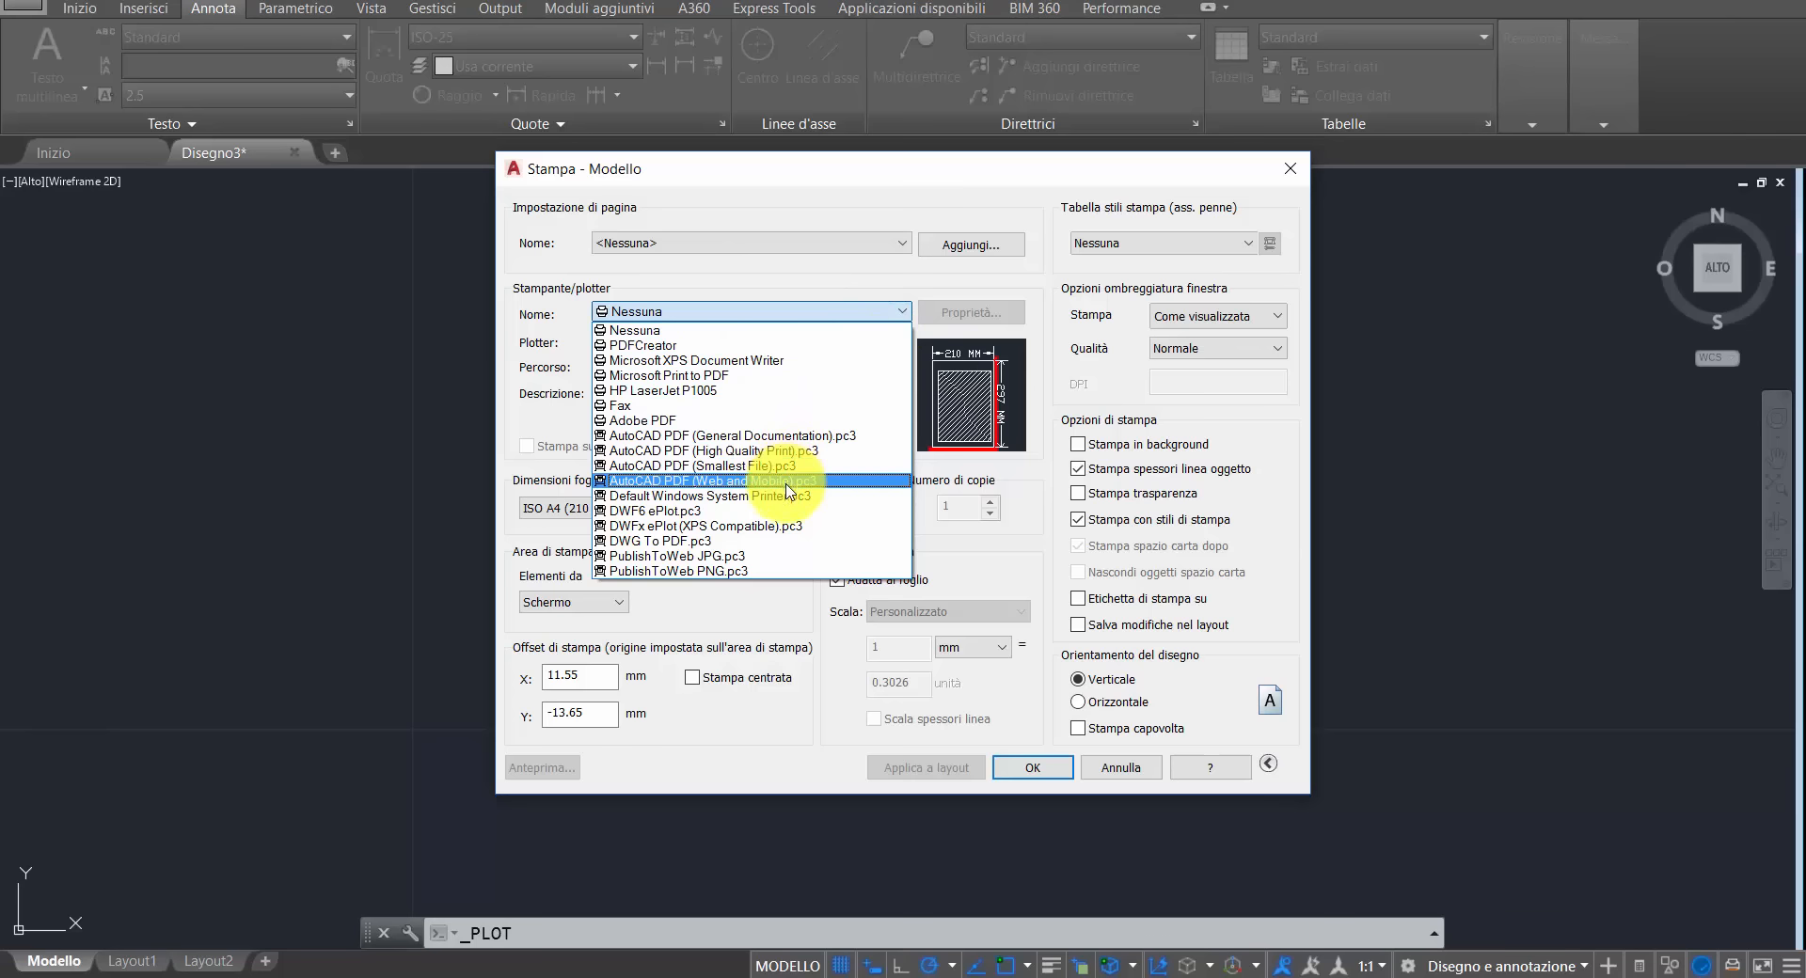
left_click(677, 543)
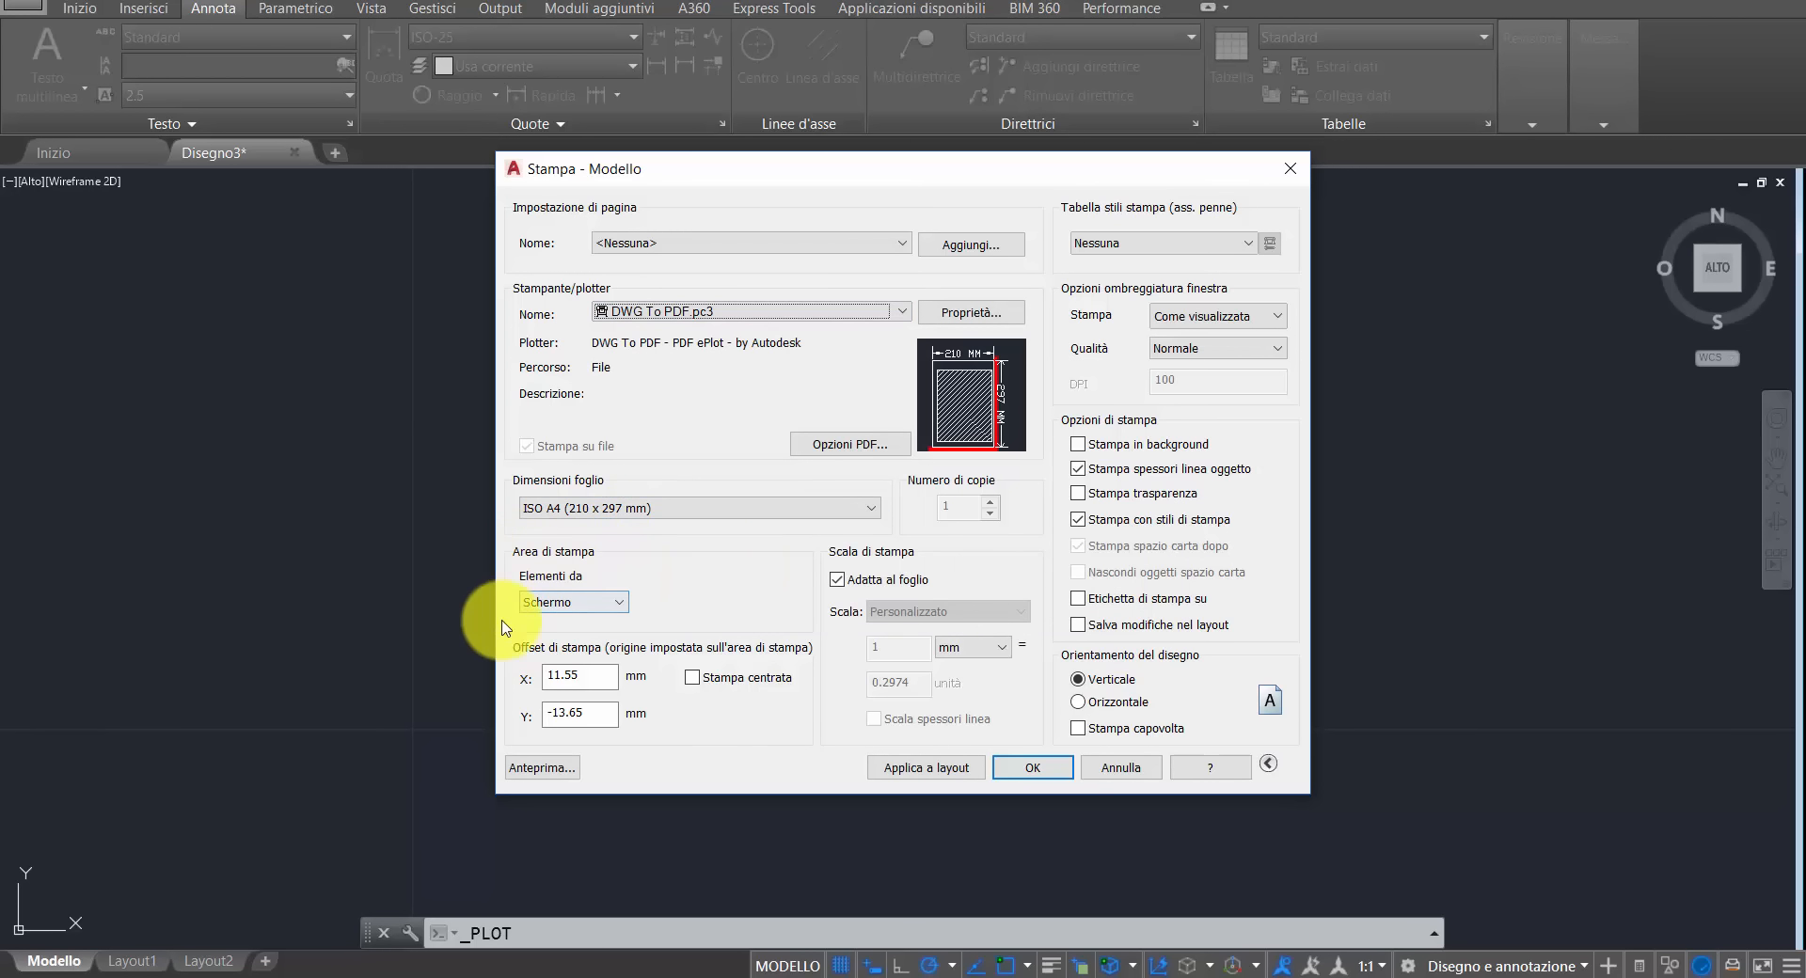
- Set the plot area to a window enclosing the whole house, its dimensions and the "Edificio" text
left_click(621, 604)
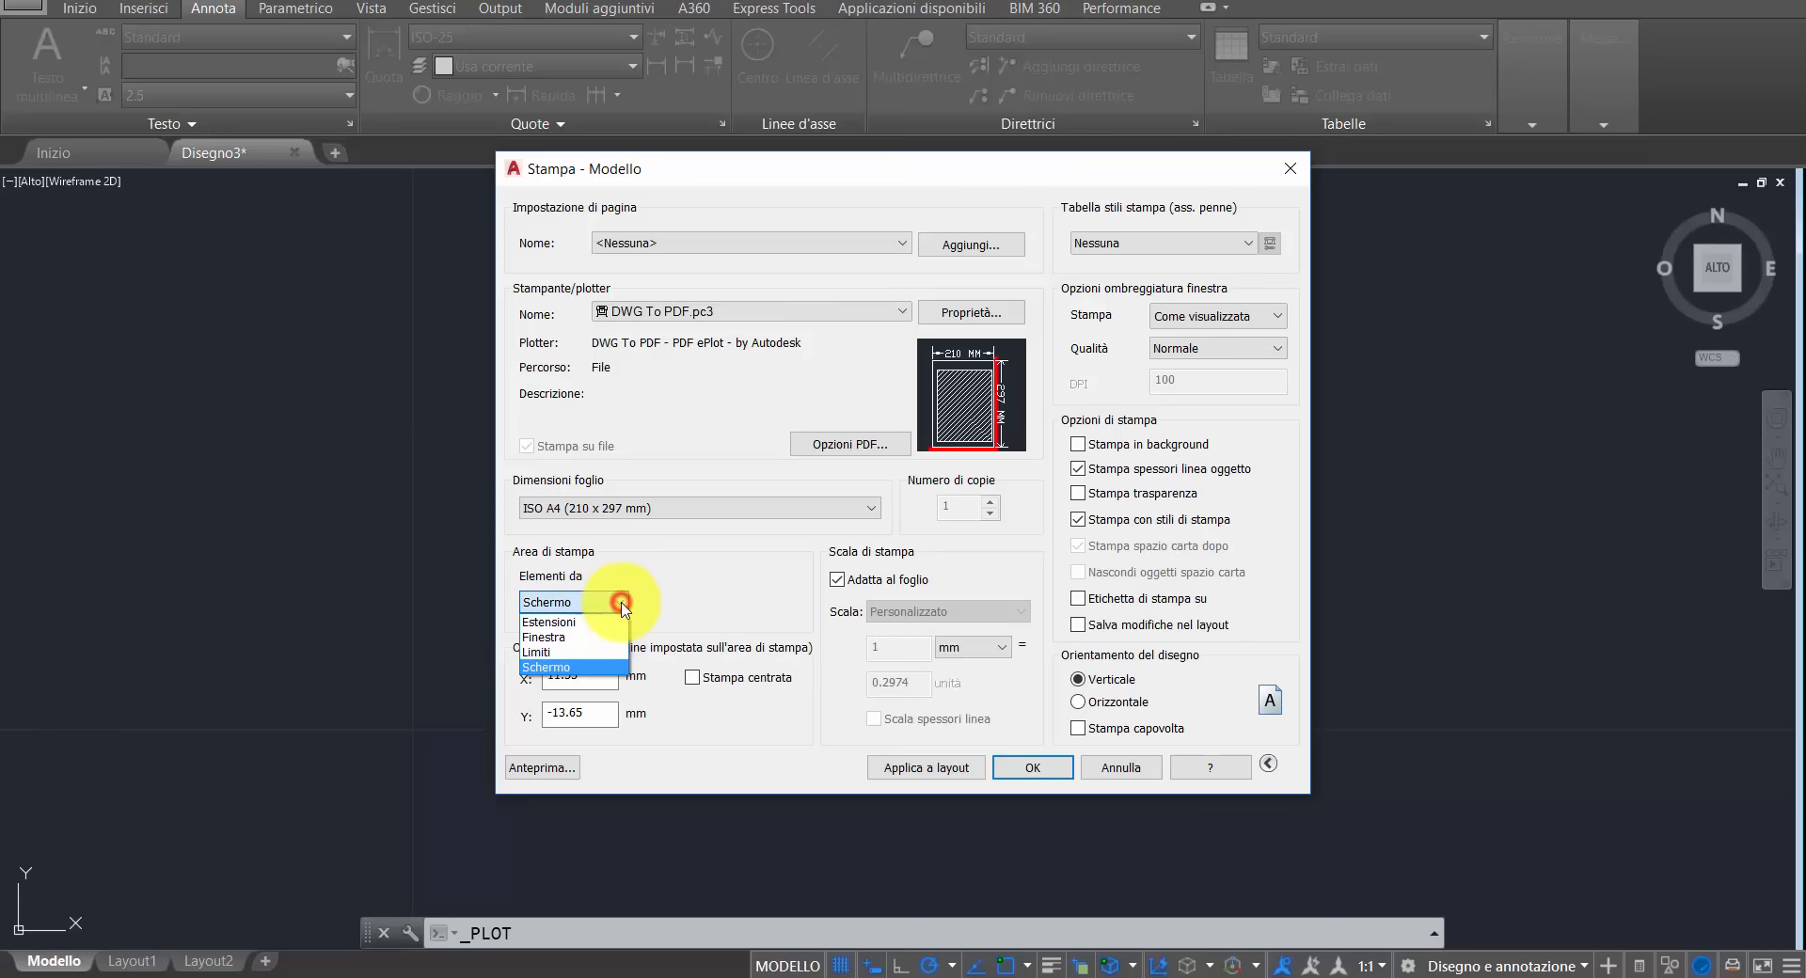
left_click(575, 637)
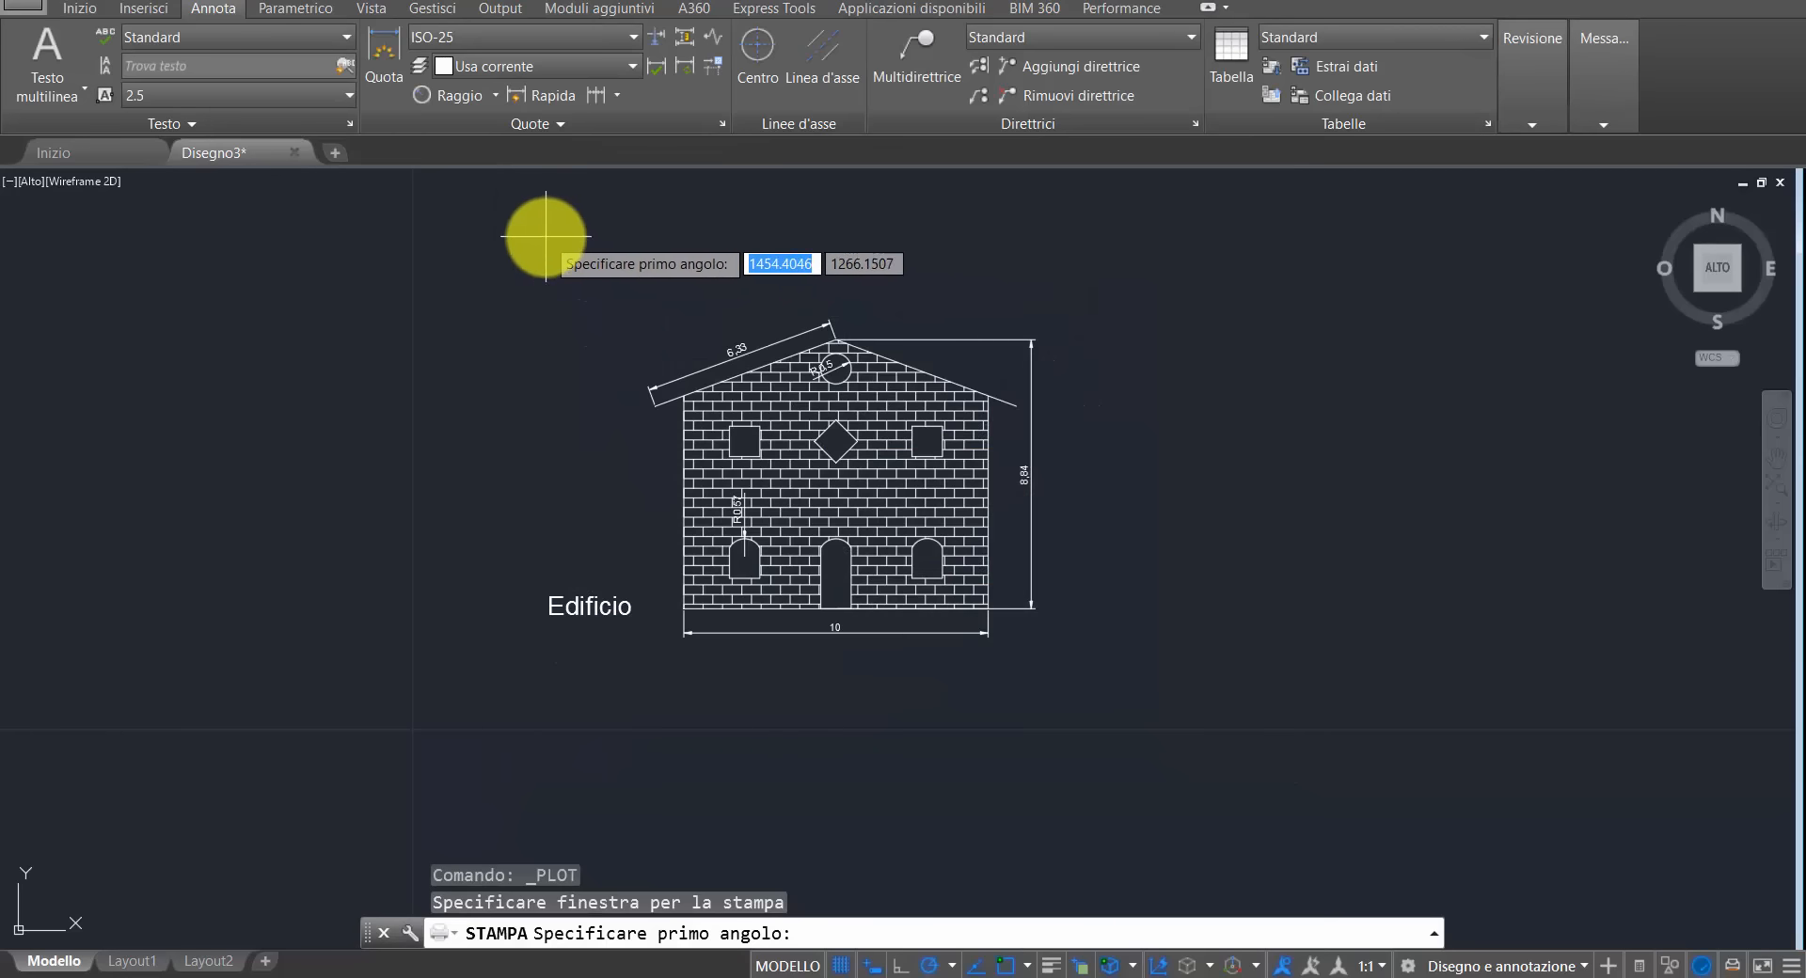
left_click(545, 231)
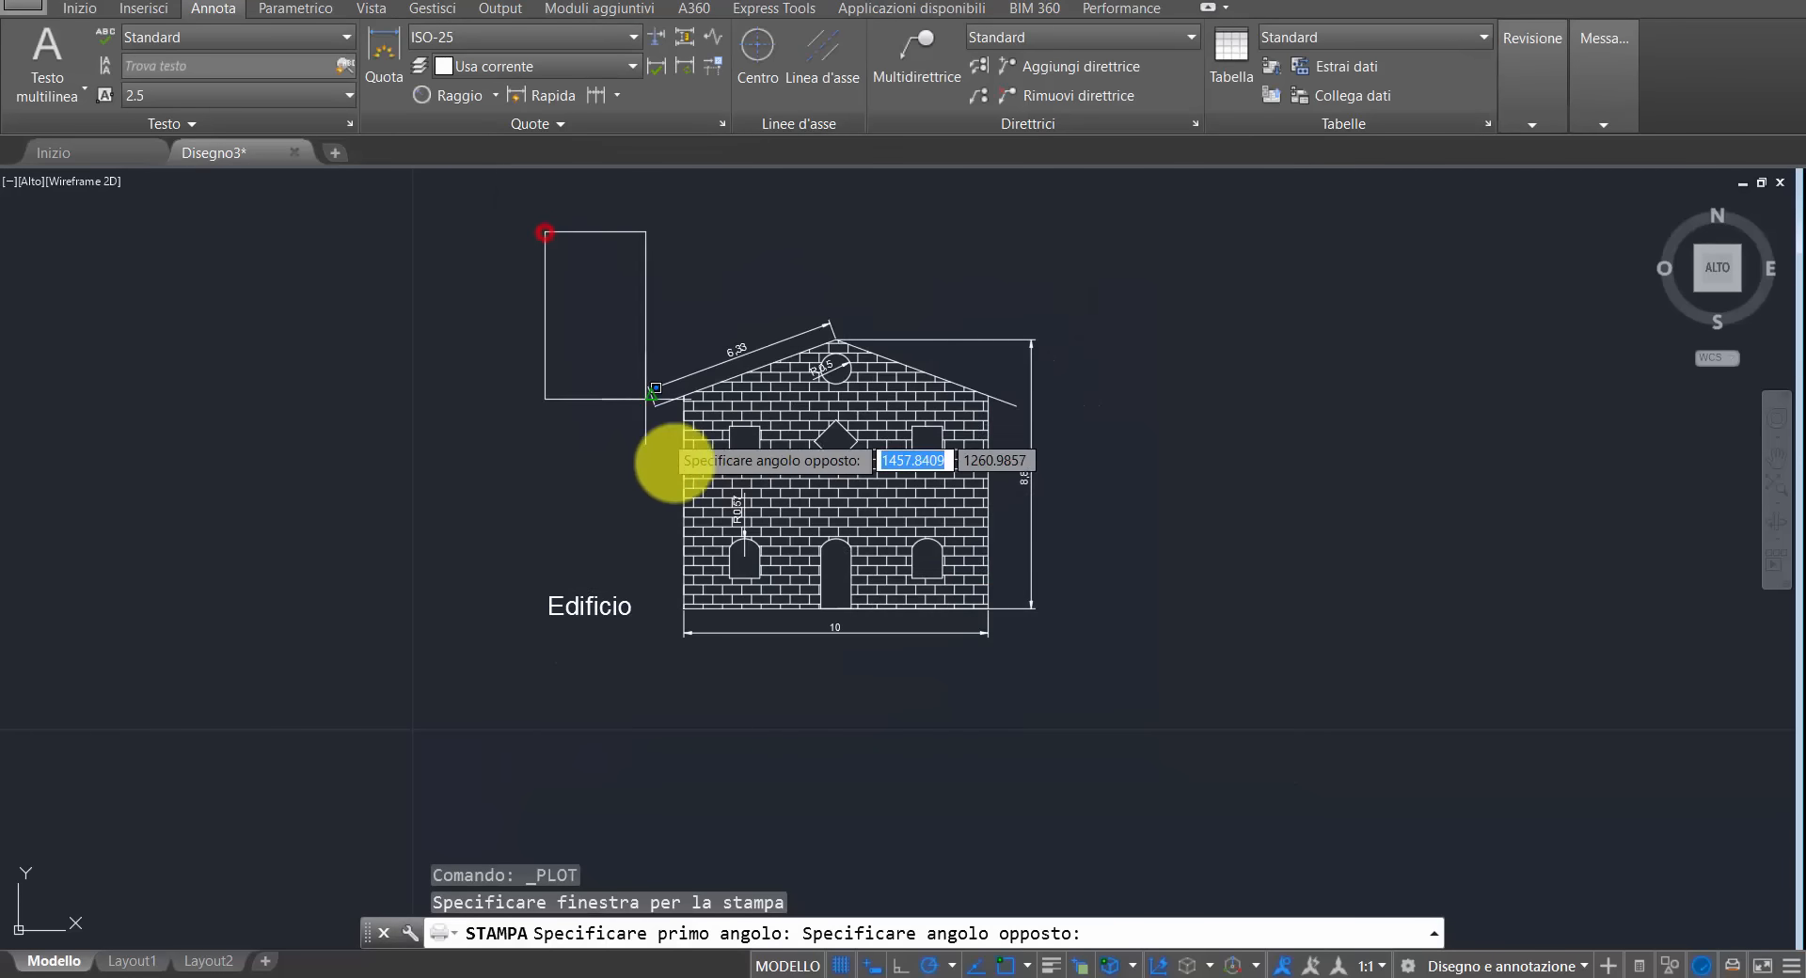
left_click(1072, 692)
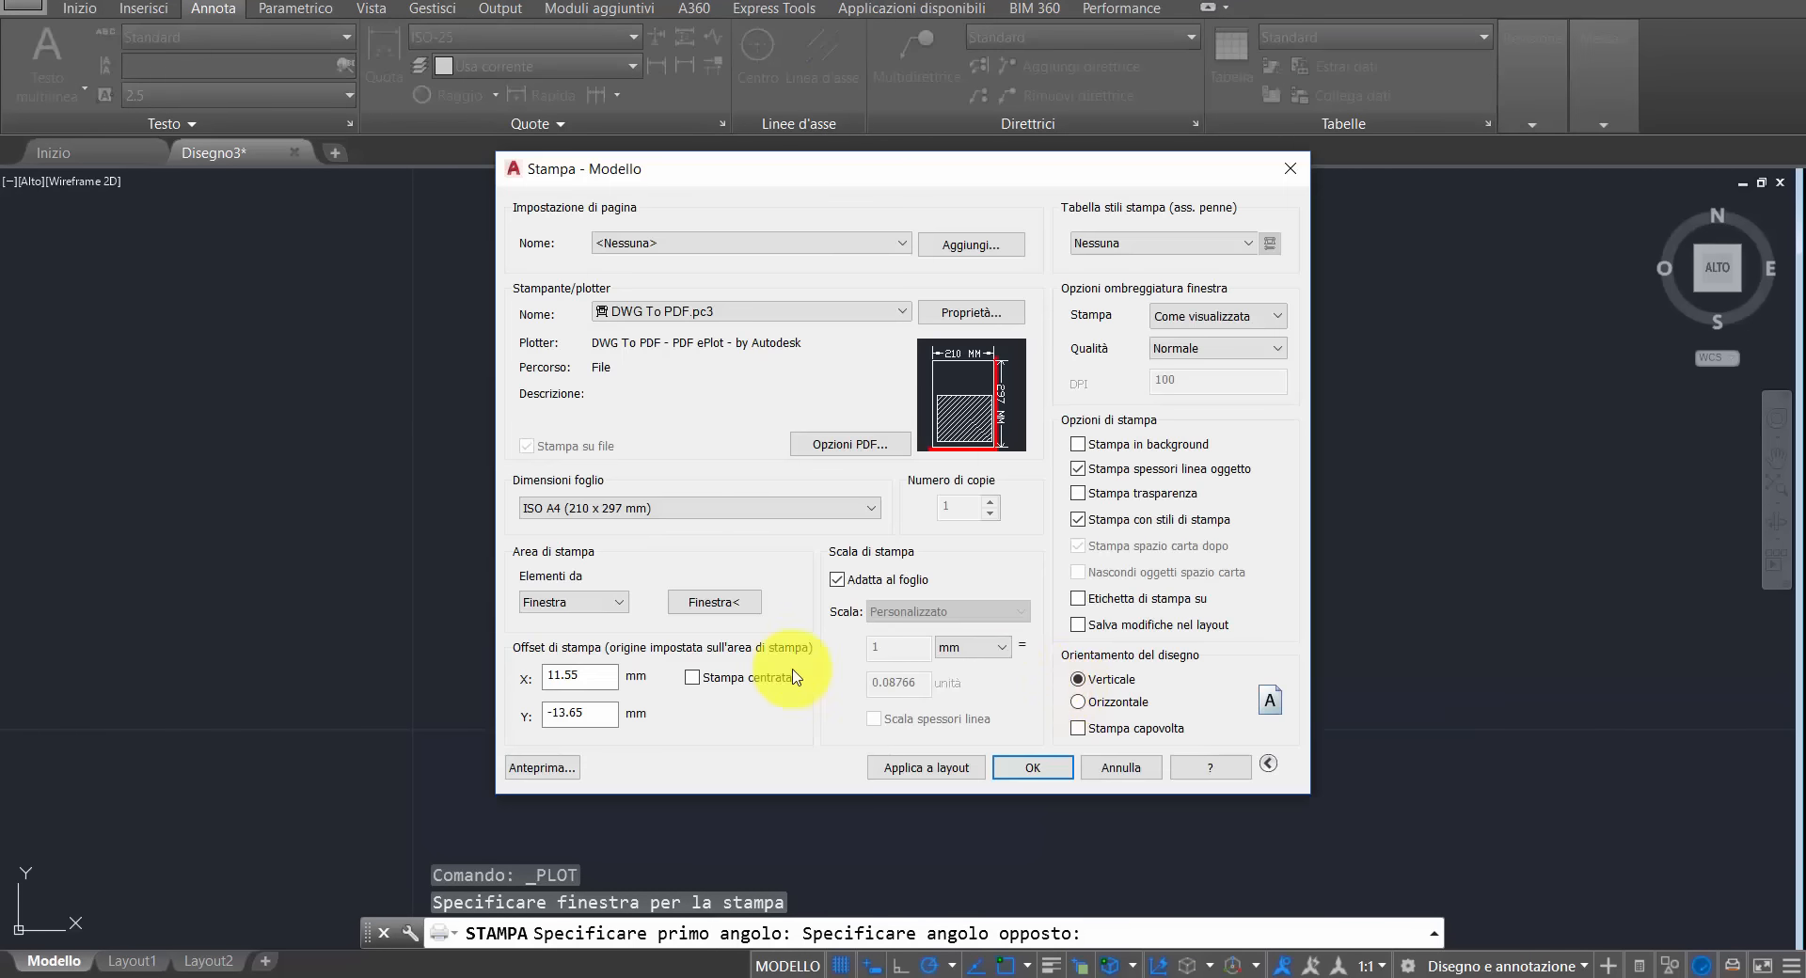
- Centre the plot on the sheet, check it in the print preview and return to the print settings
left_click(694, 678)
left_click(541, 767)
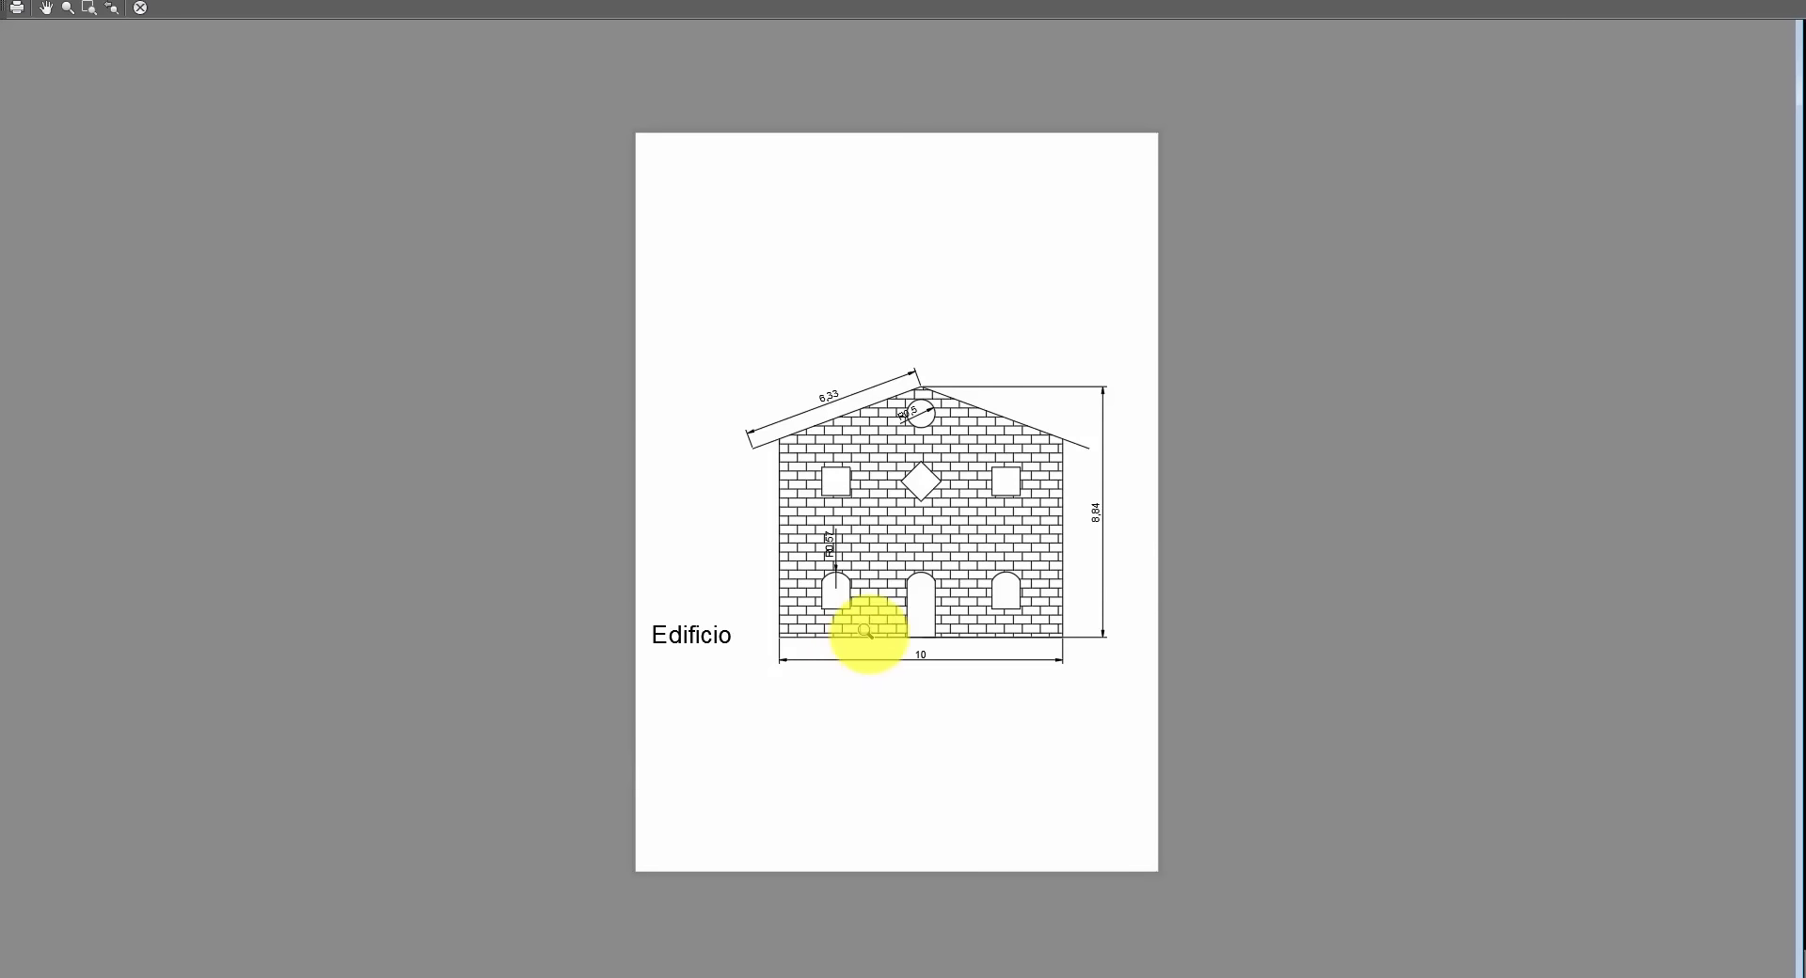
right_click(930, 510)
left_click(974, 525)
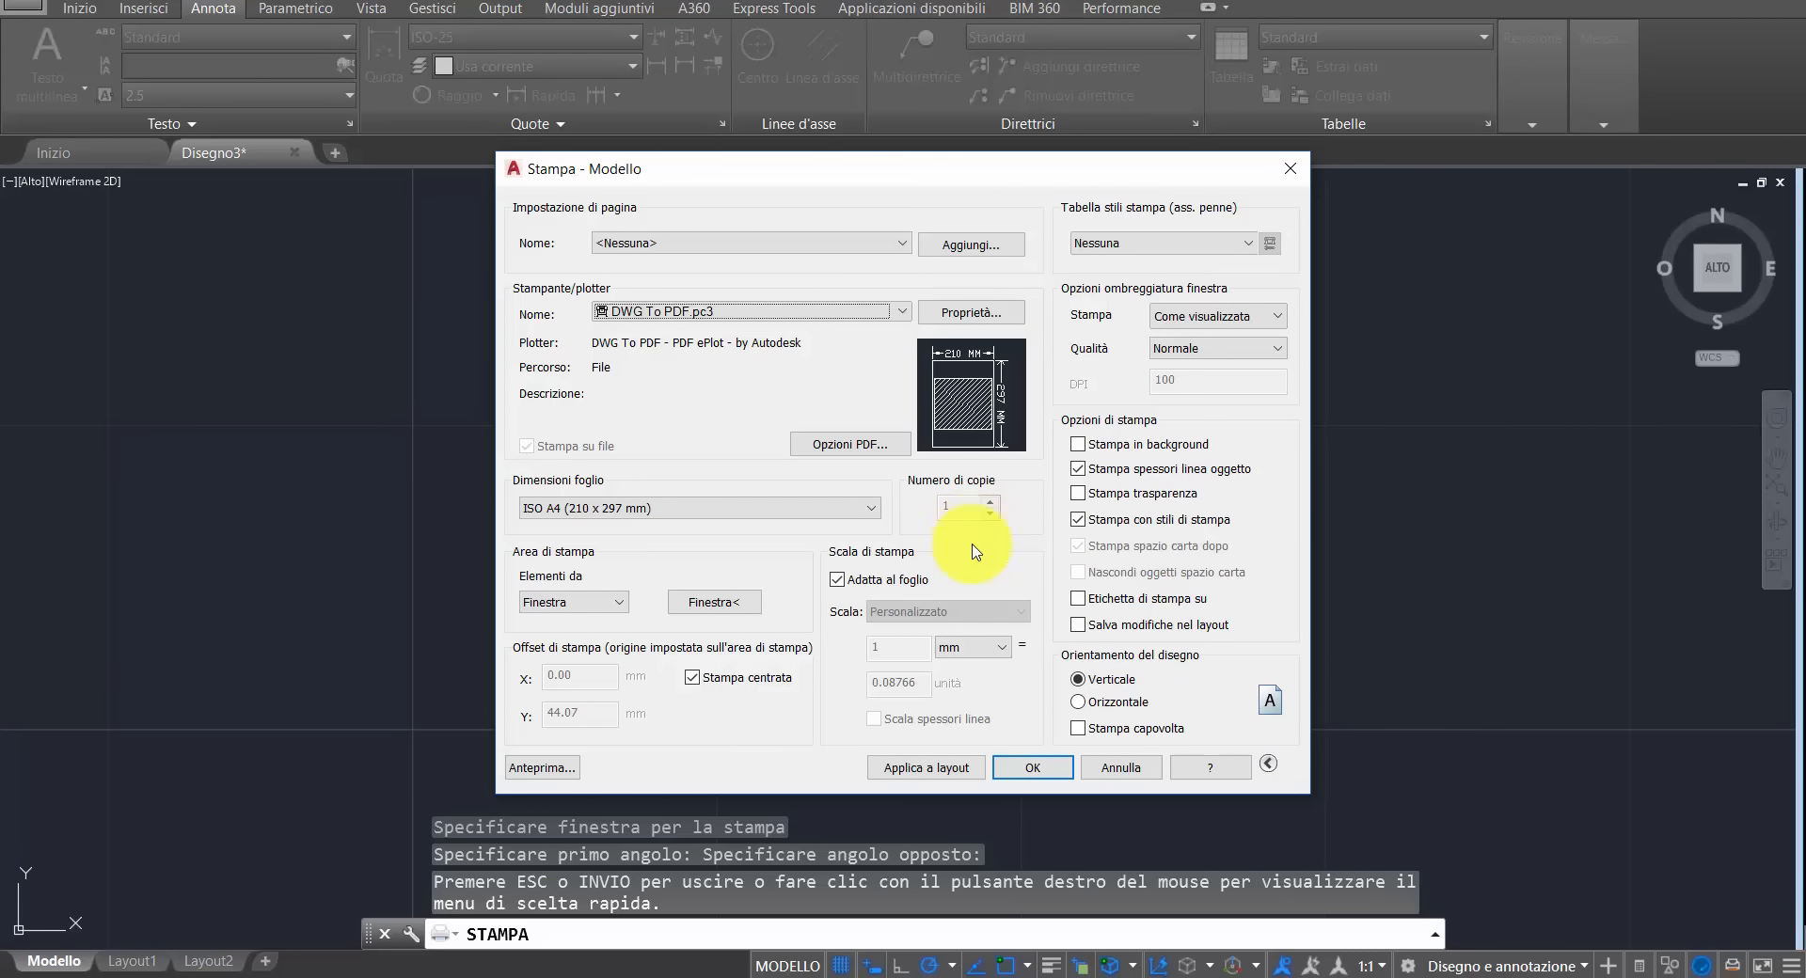
- Turn off fit to paper and set a custom plot scale of 10 mm = 1 unit
left_click(836, 583)
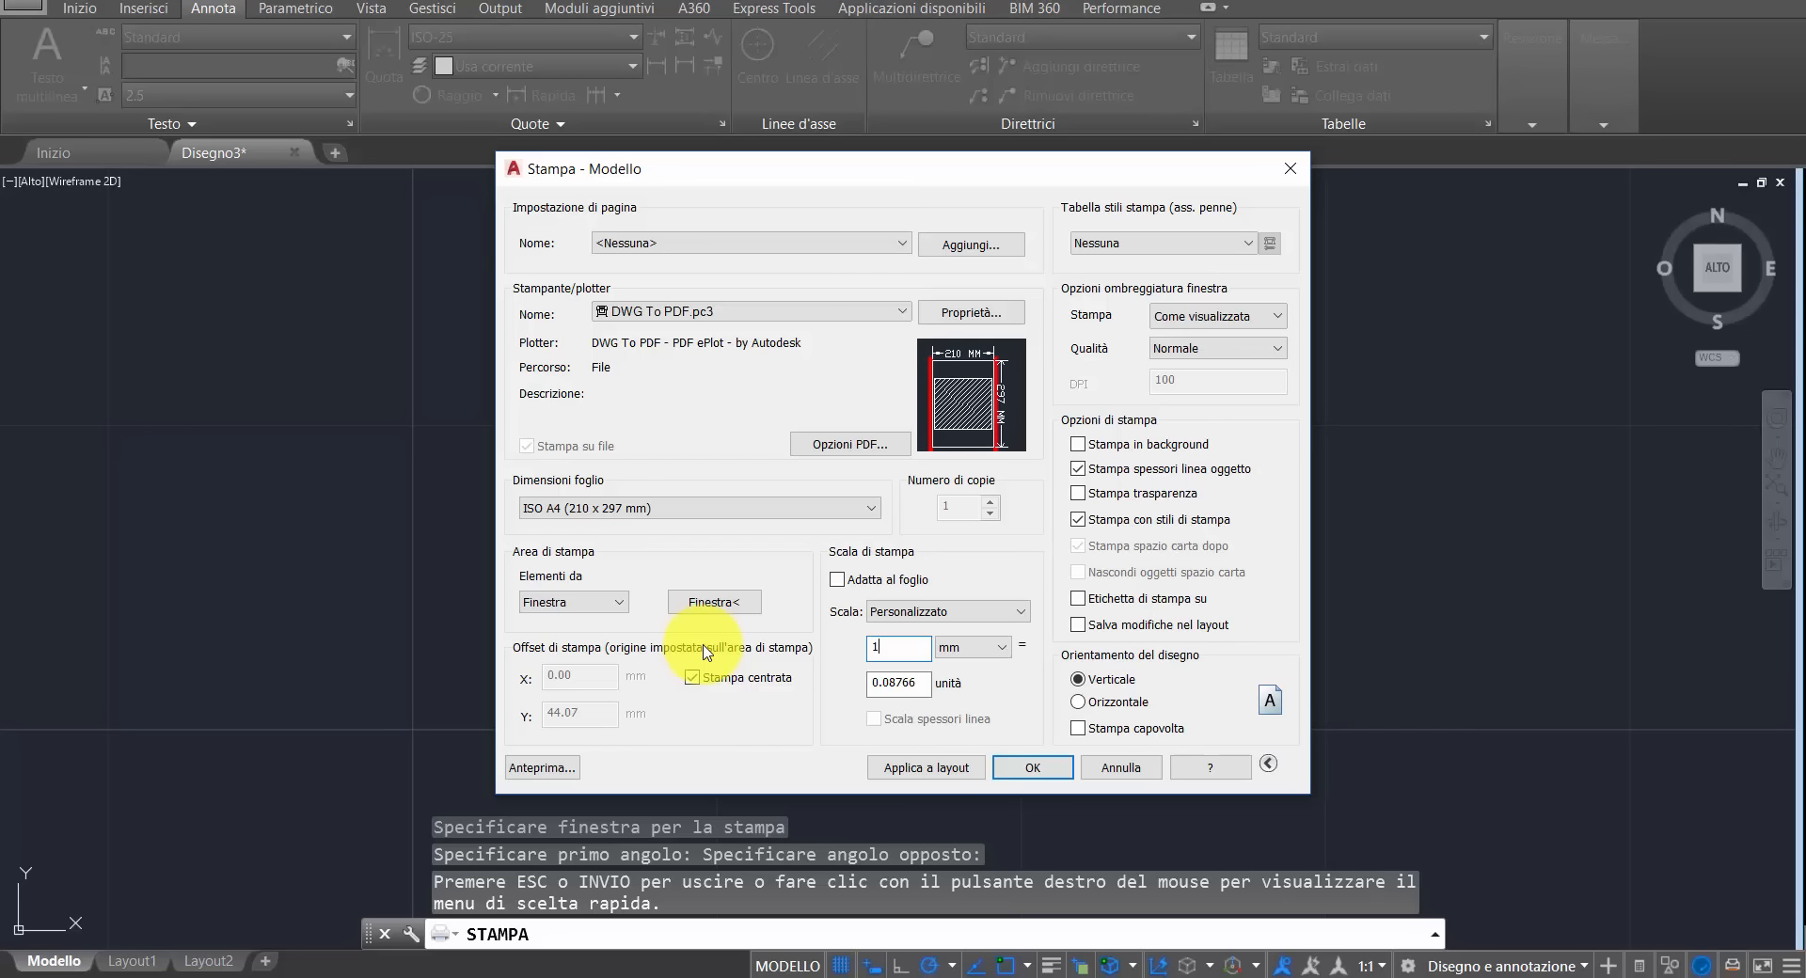
type("0")
key("Tab")
key("Tab")
type("1")
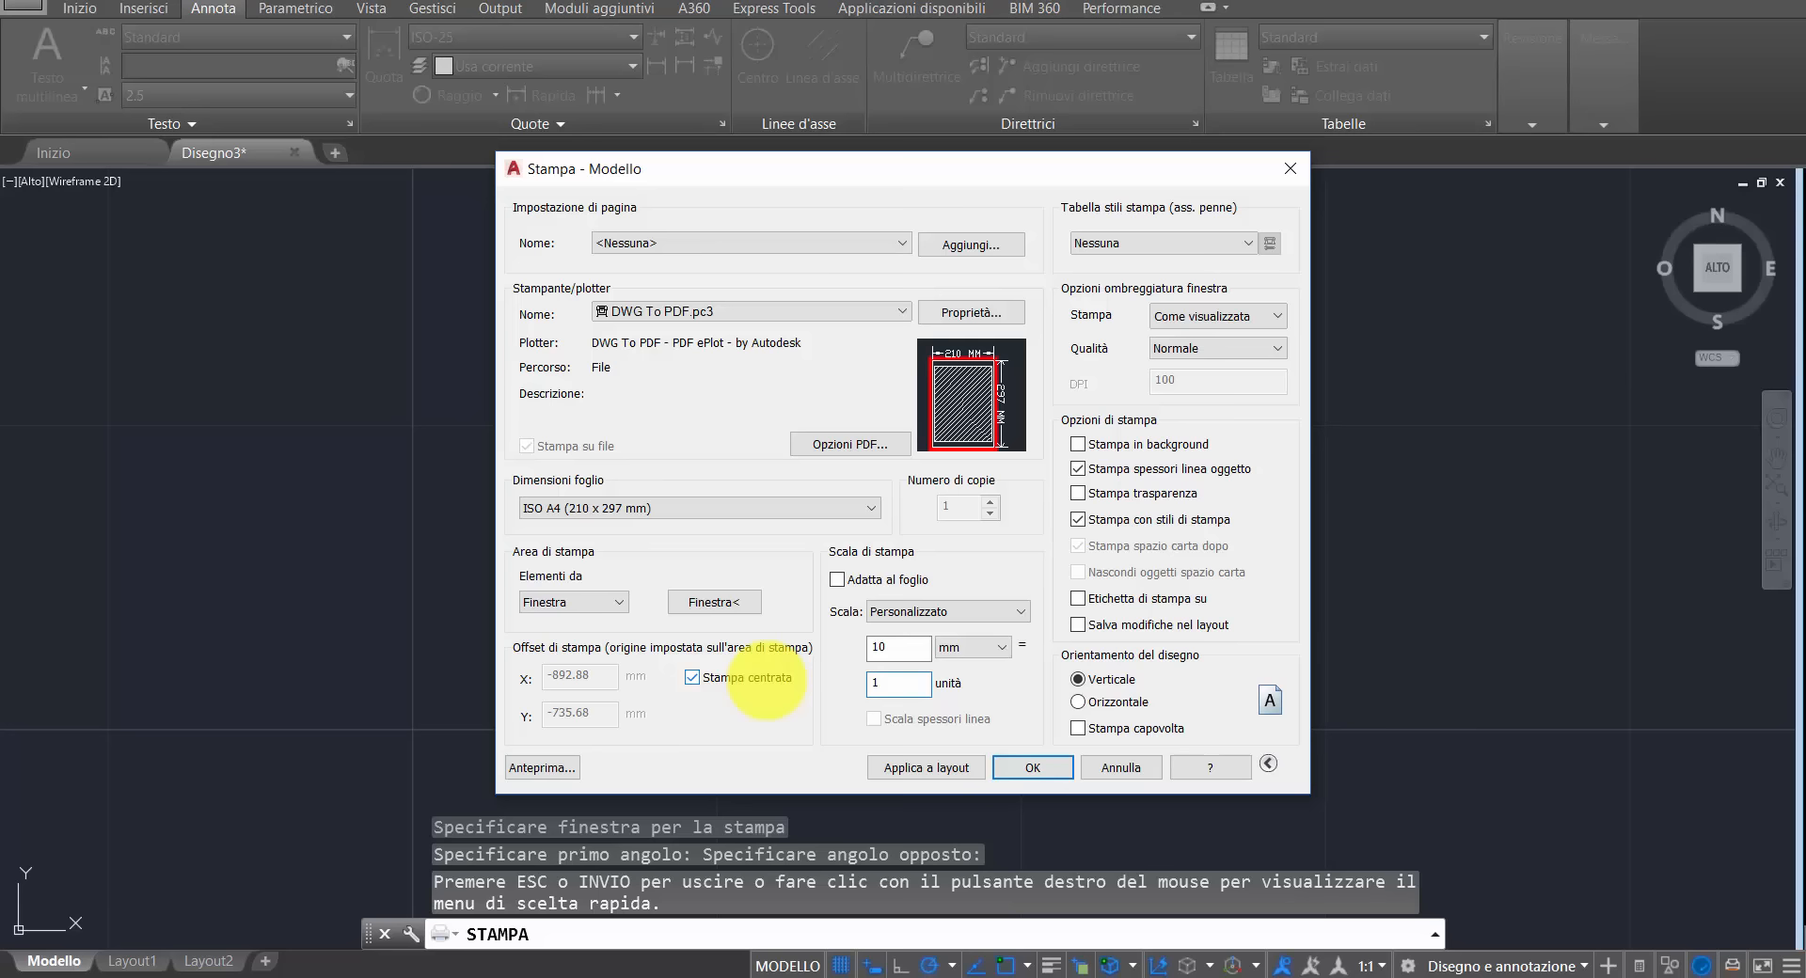
- Preview the house print at the custom scale and leave the preview
left_click(541, 767)
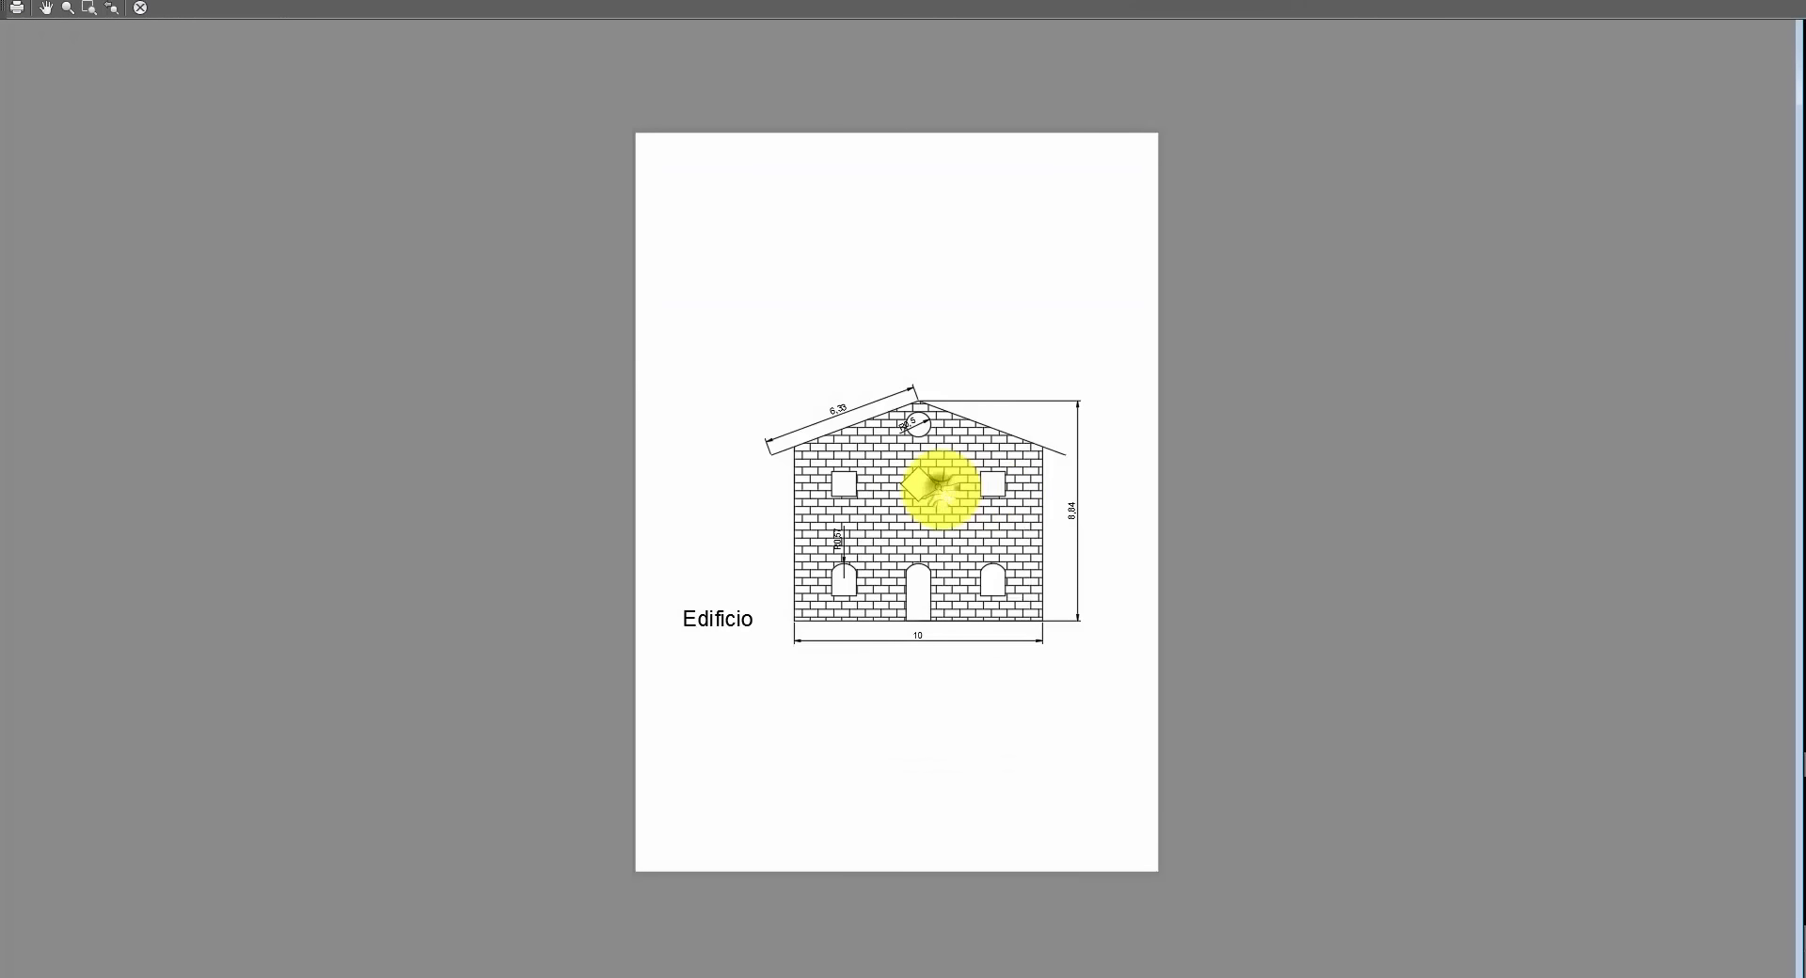
right_click(939, 488)
left_click(1022, 535)
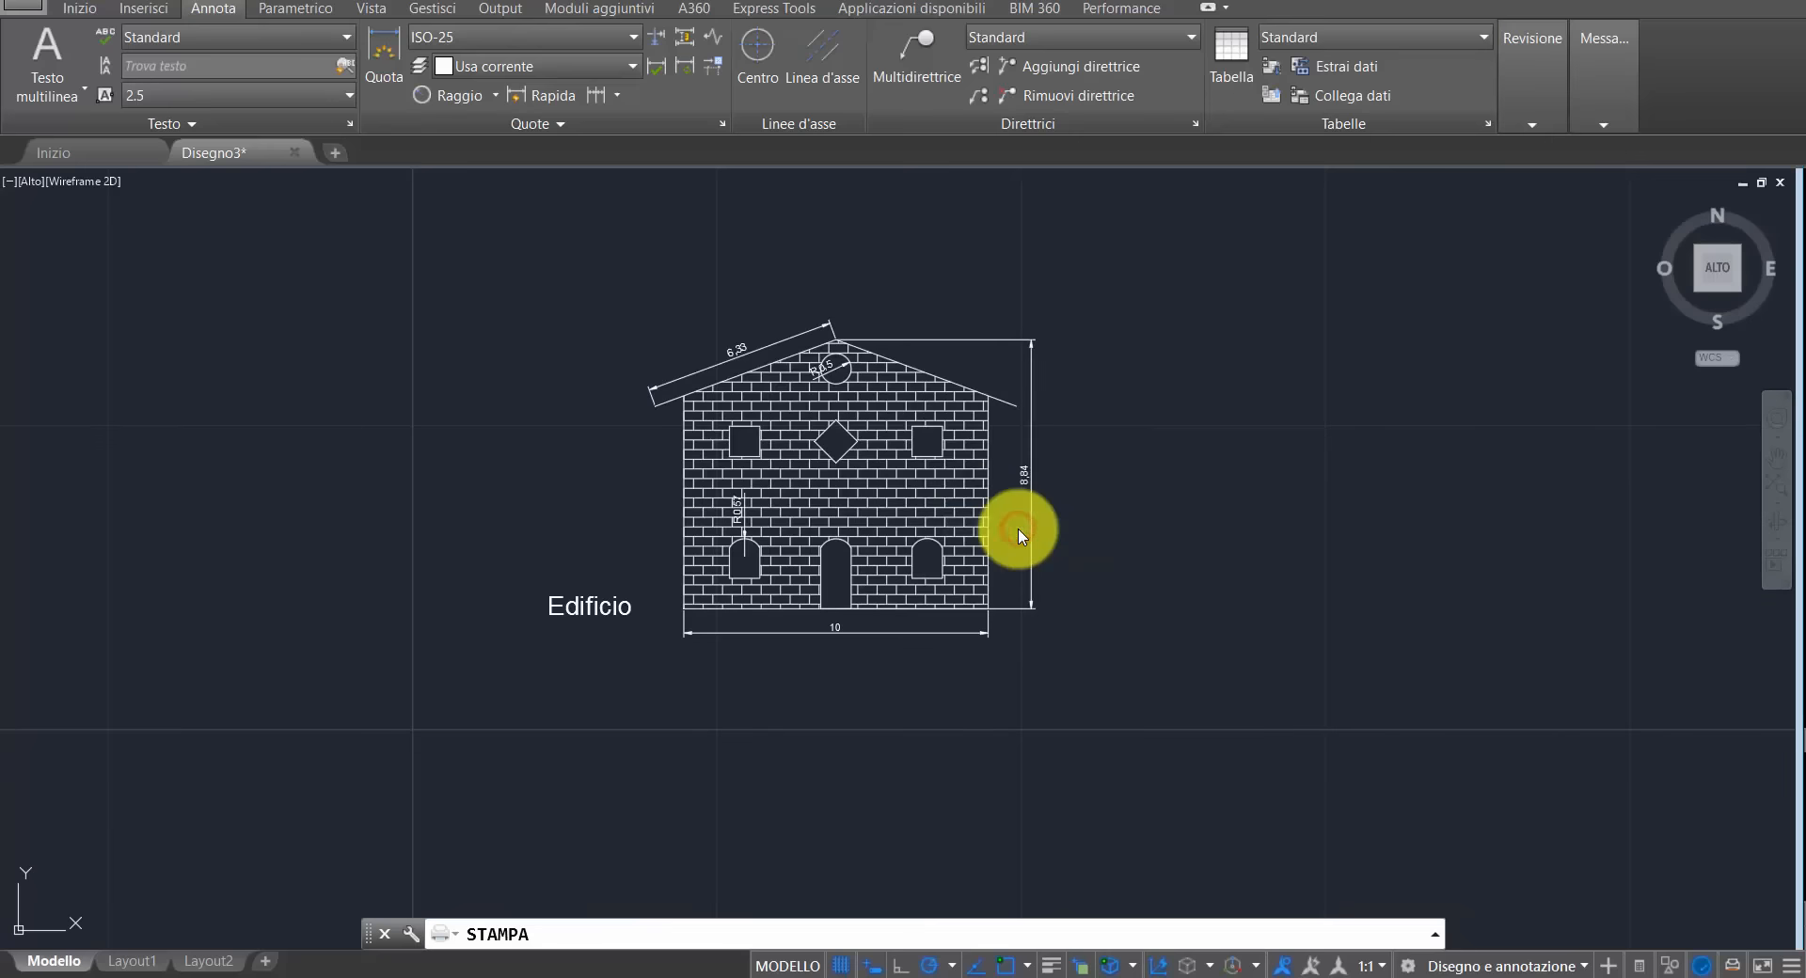